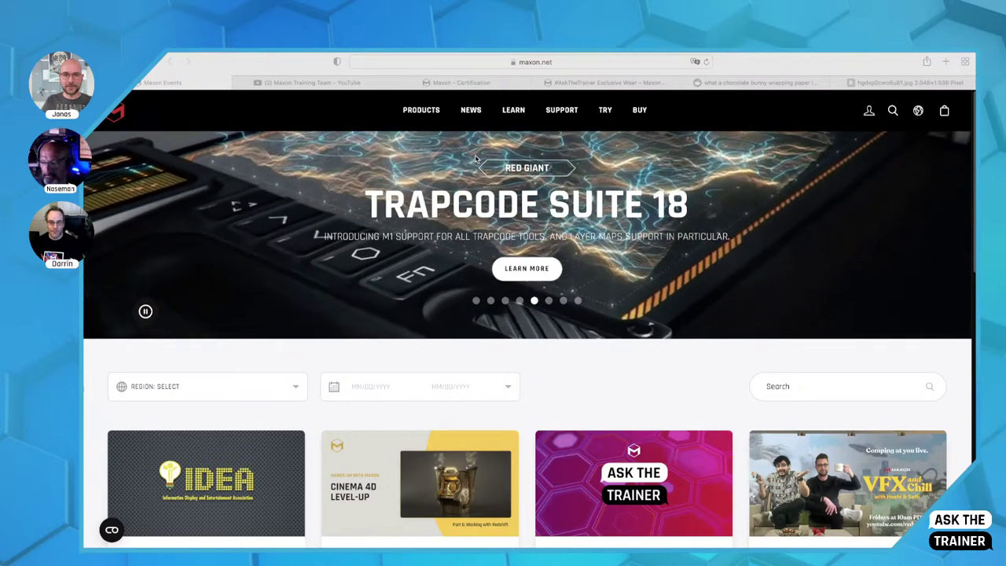
Step: Glance at the NEWS menu, then scroll the Events page to the July 2022 event cards
left_click(471, 110)
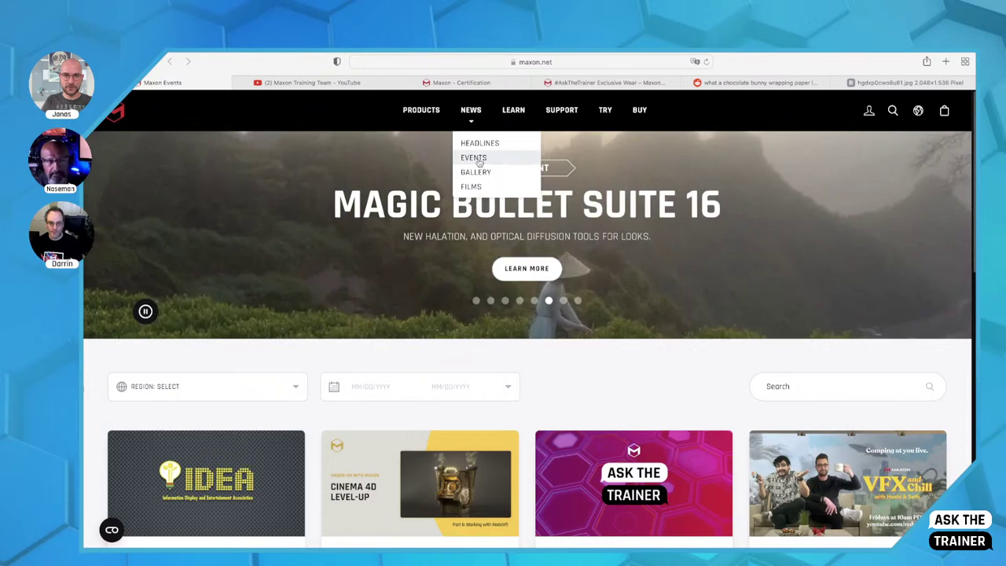
left_click(602, 377)
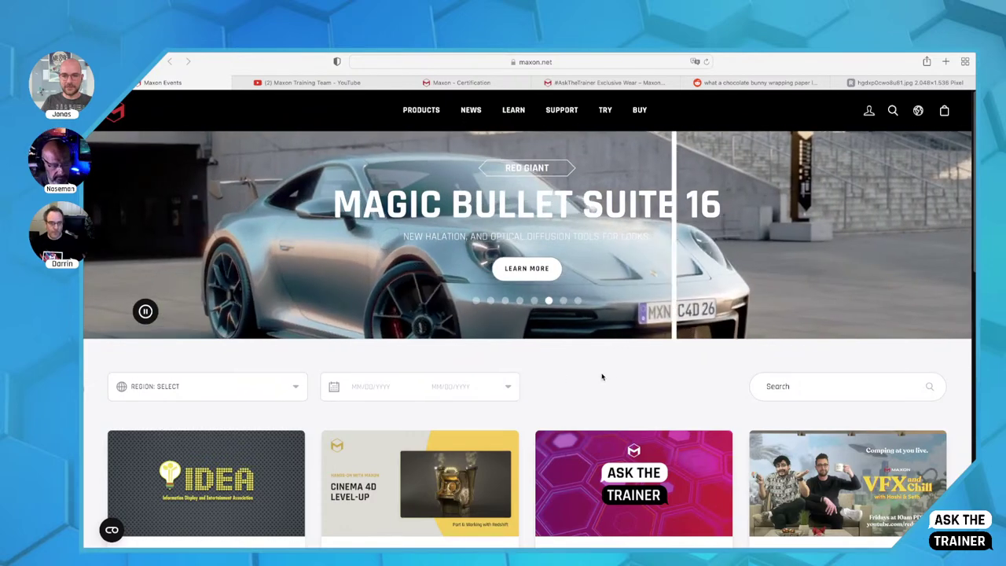
scroll(602, 377, "down", 5)
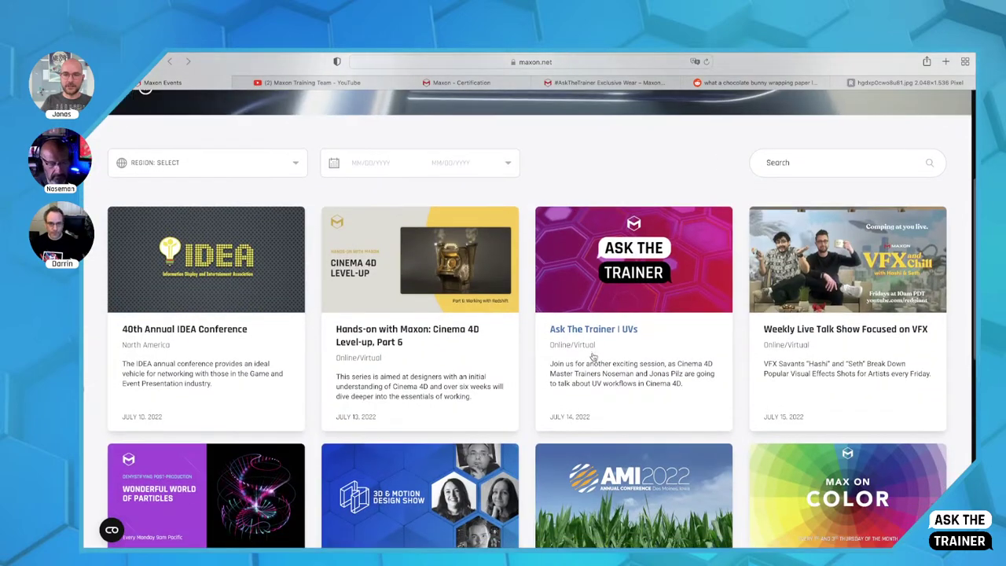
scroll(592, 357, "down", 1)
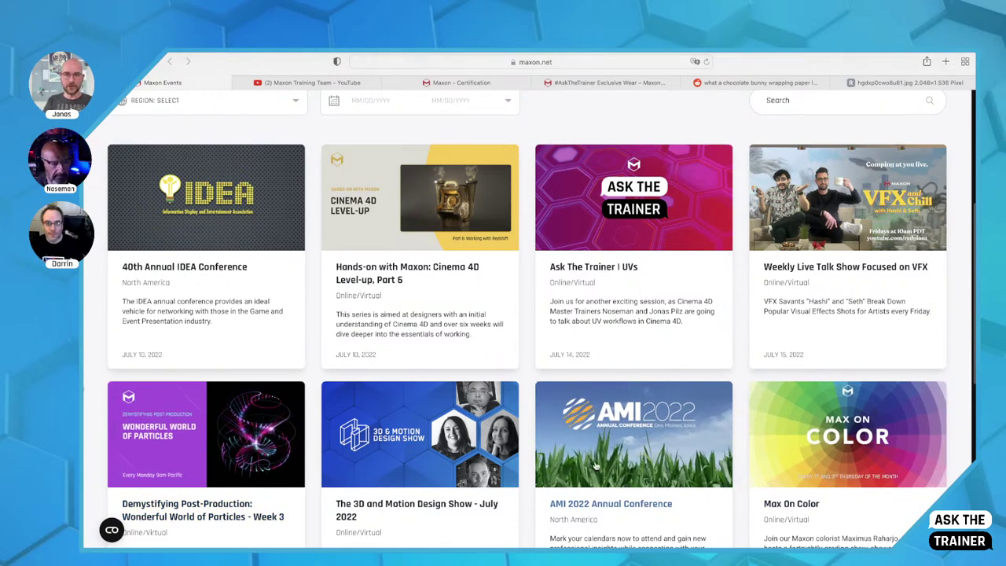
Step: Browse the Maxon Training Team YouTube channel rows, then go to the Maxon Certification page
left_click(337, 83)
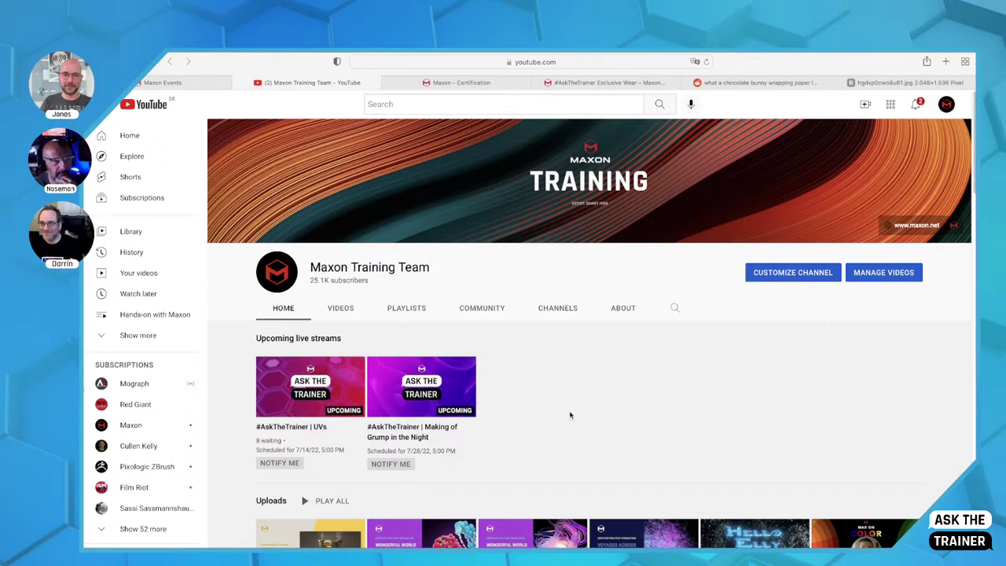
scroll(581, 417, "down", 5)
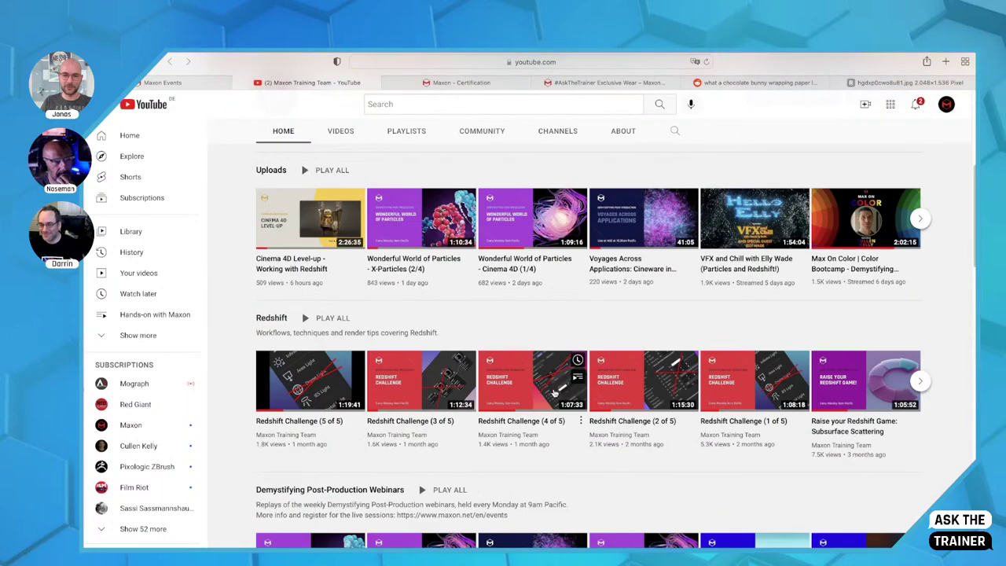
scroll(554, 391, "down", 7)
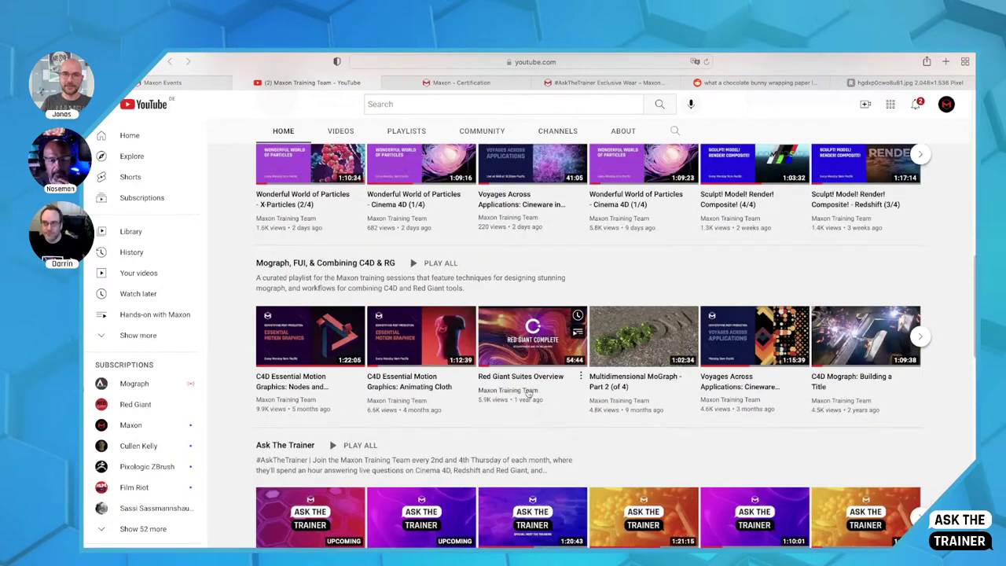
scroll(528, 393, "up", 8)
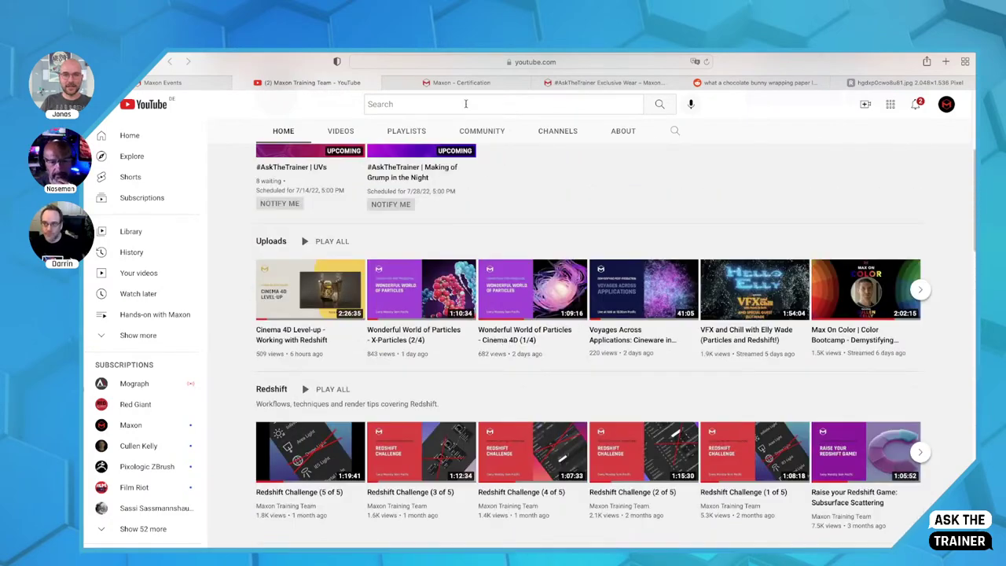
left_click(459, 83)
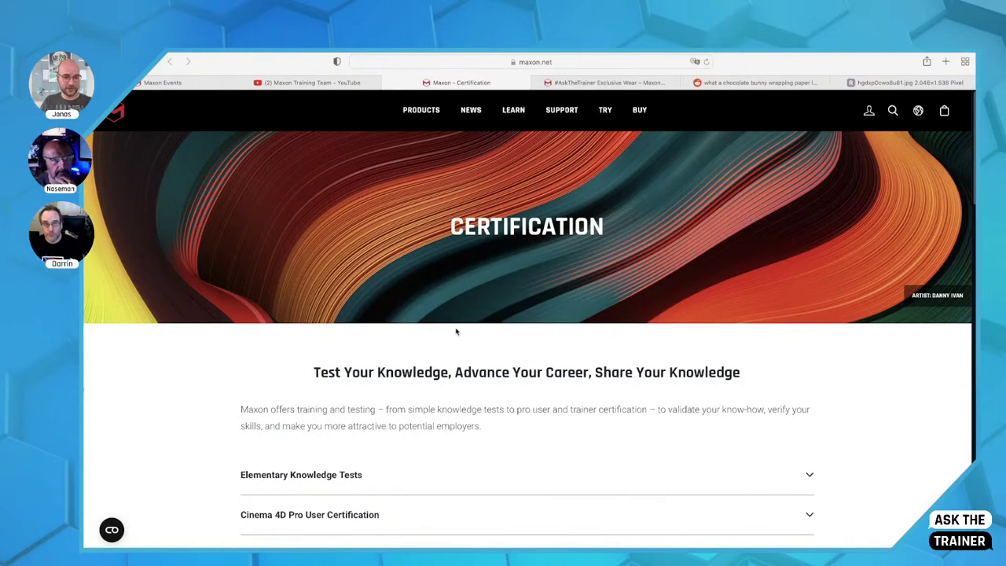
Step: Scroll down and expand the Cinema 4D Pro User Certification details showing its €995/$995 cost
scroll(322, 399, "down", 1)
scroll(337, 400, "down", 2)
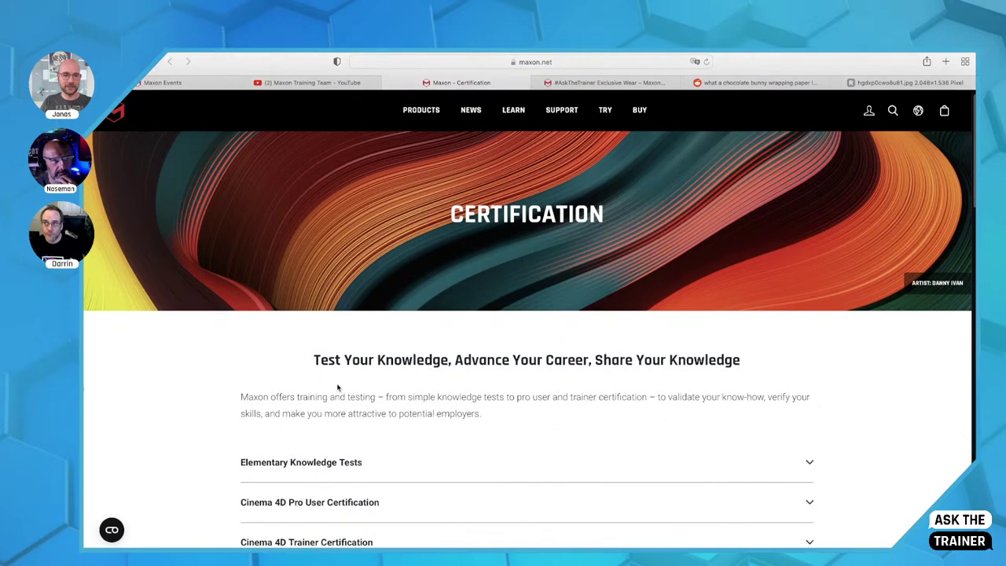
scroll(356, 369, "down", 1)
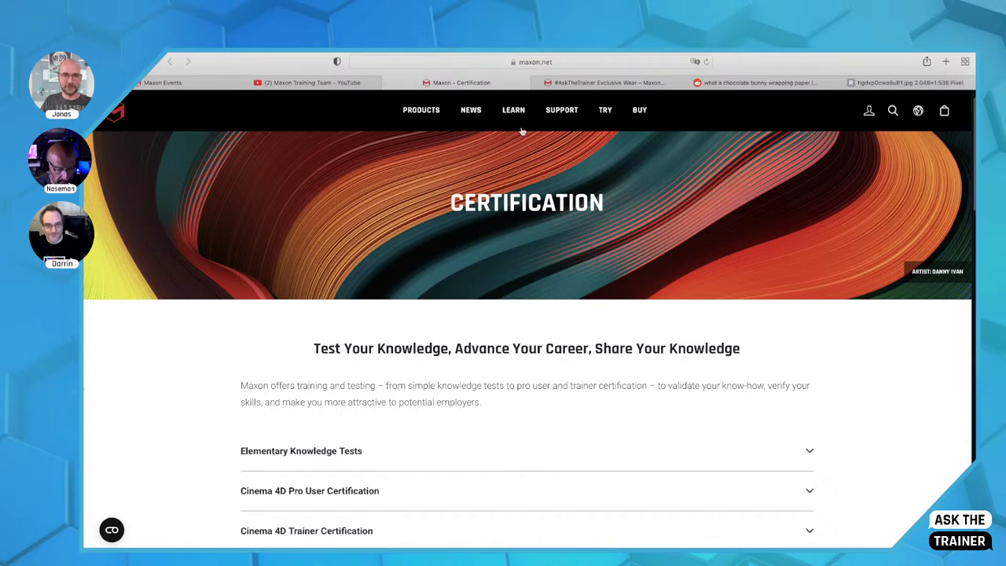
mouse_move(514, 116)
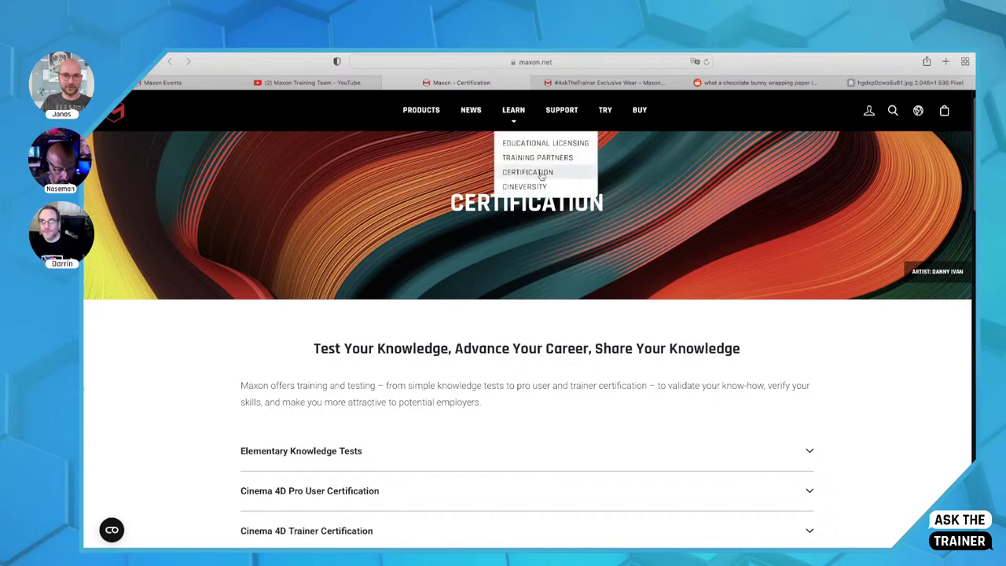
scroll(252, 421, "down", 1)
scroll(275, 423, "down", 2)
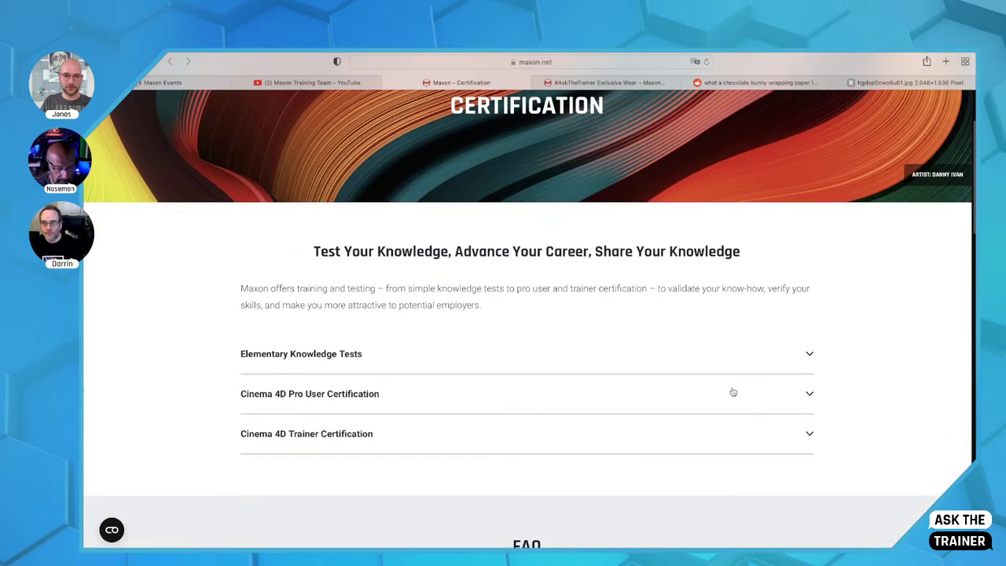
left_click(760, 397)
Step: Open the Cinema 4D Certification Topics list in a new tab
scroll(352, 404, "down", 1)
scroll(351, 404, "down", 2)
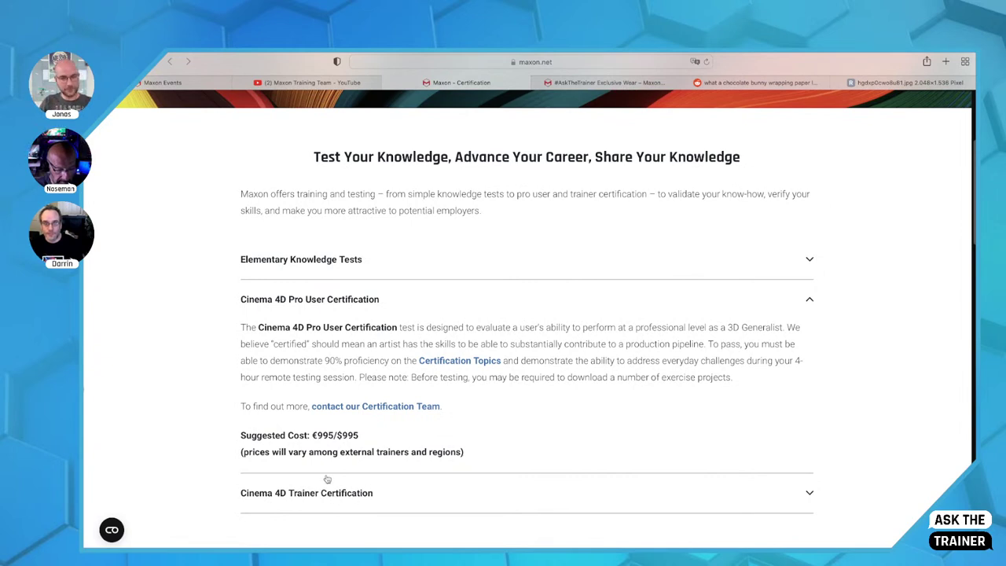
left_click(454, 361)
Step: Scroll the Certification Topics down to 10. UVs, then go to the #AskTheTrainer Exclusive Wear store
scroll(445, 377, "down", 1)
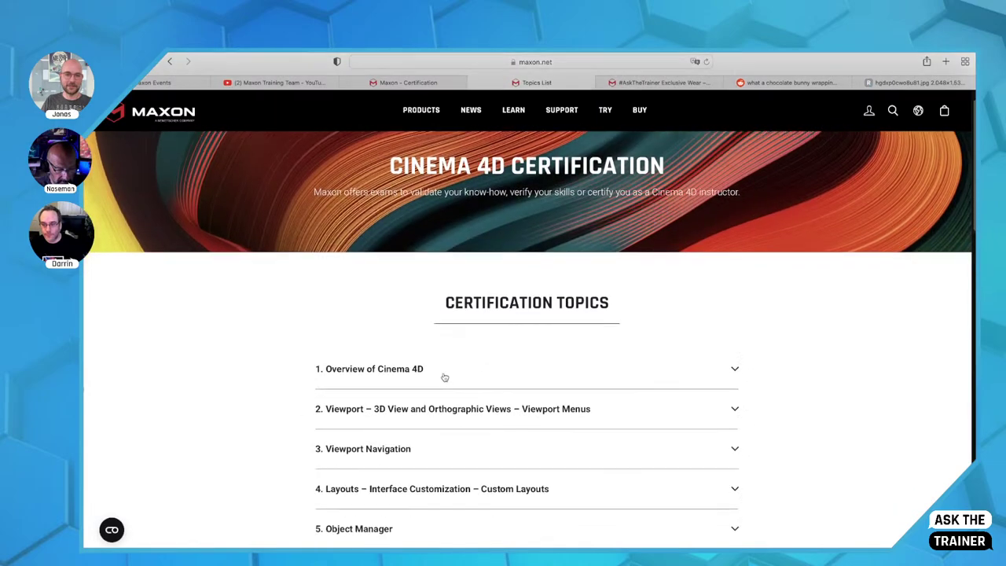
scroll(444, 378, "down", 8)
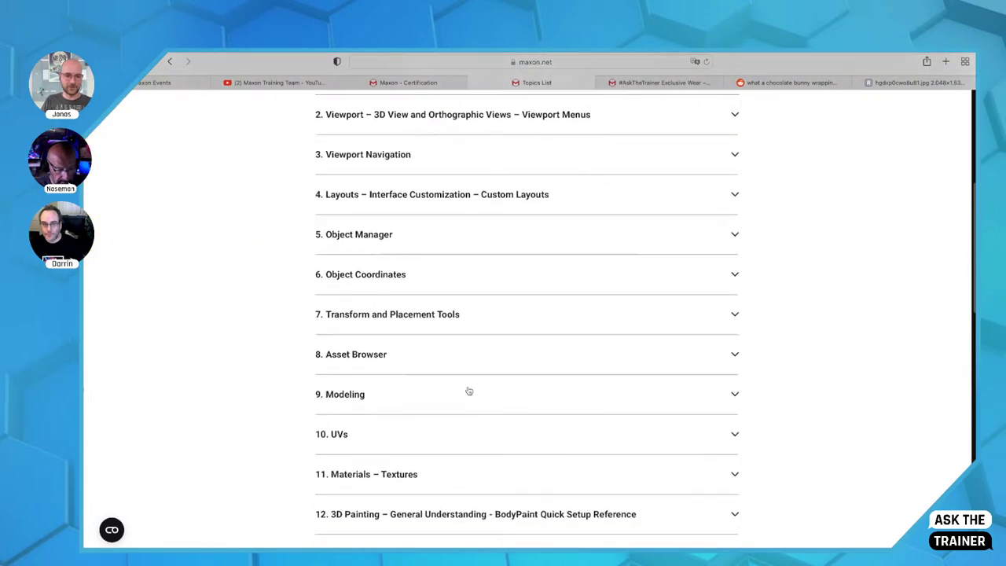
scroll(468, 390, "down", 3)
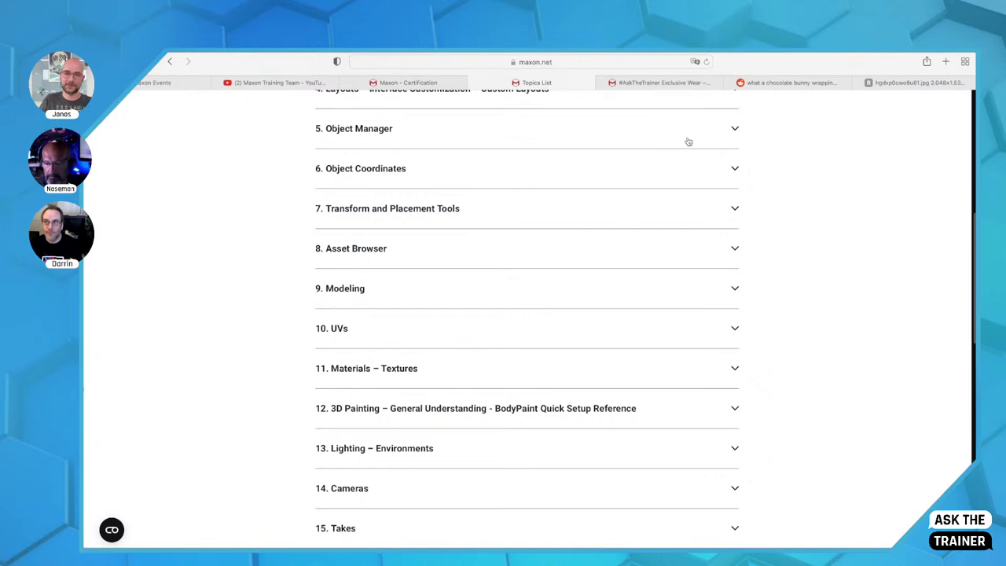
left_click(664, 83)
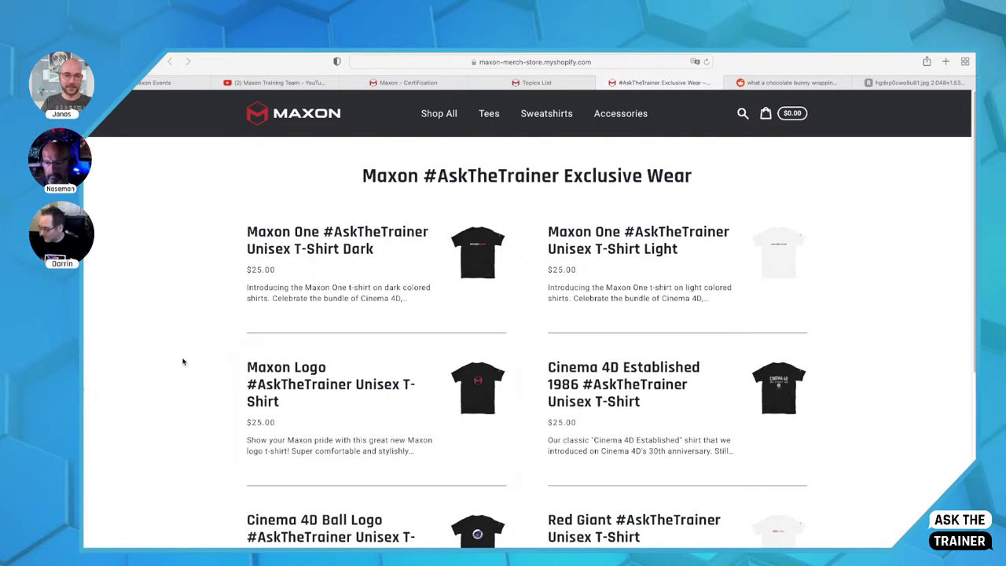
Step: Scroll the #AskTheTrainer t-shirt list, then switch to the chocolate bunny wrapper photo
scroll(182, 361, "down", 1)
scroll(182, 361, "down", 1)
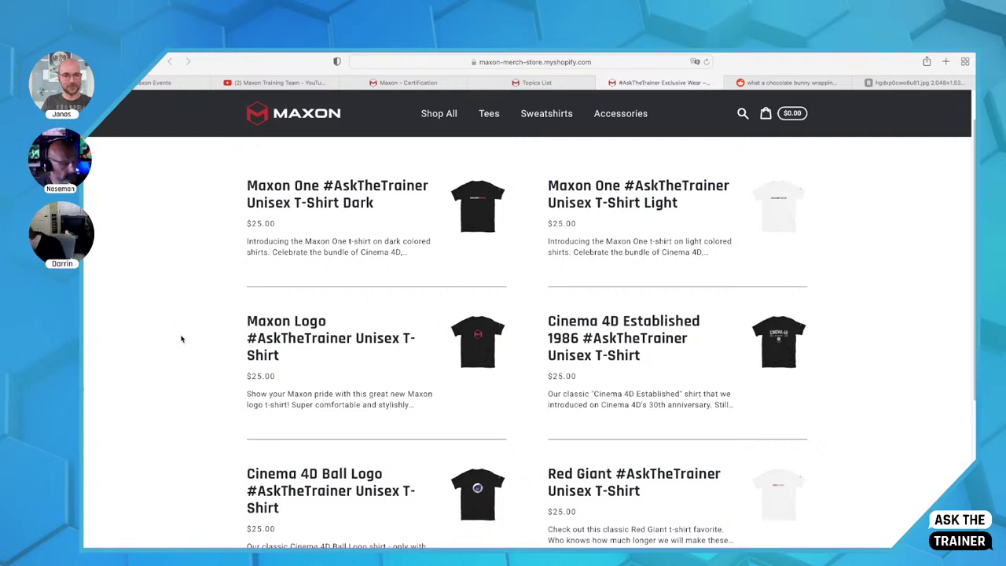
left_click(895, 84)
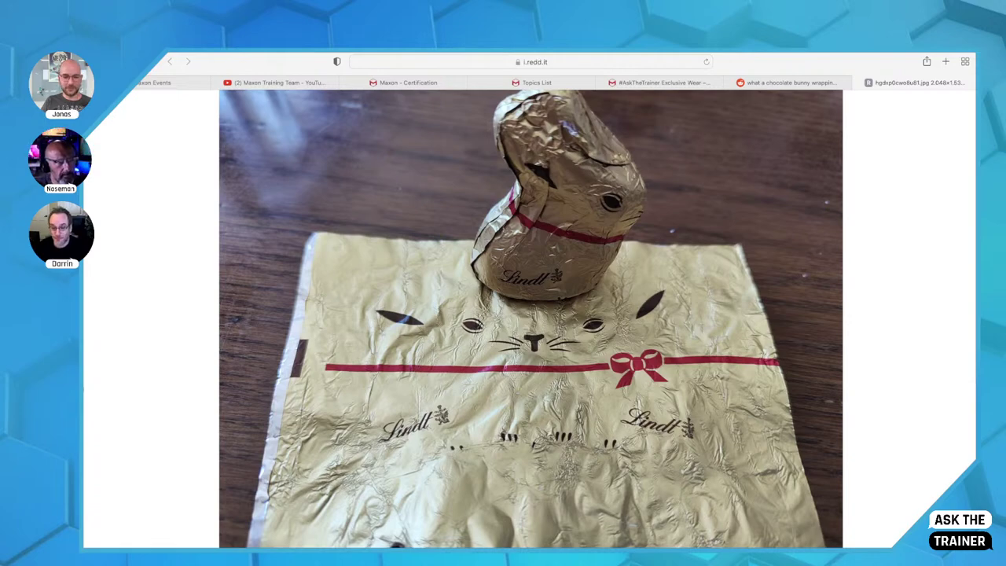
Step: Switch to Cinema 4D and orbit, zoom and pan around the Artista character from several angles
key("super+Tab")
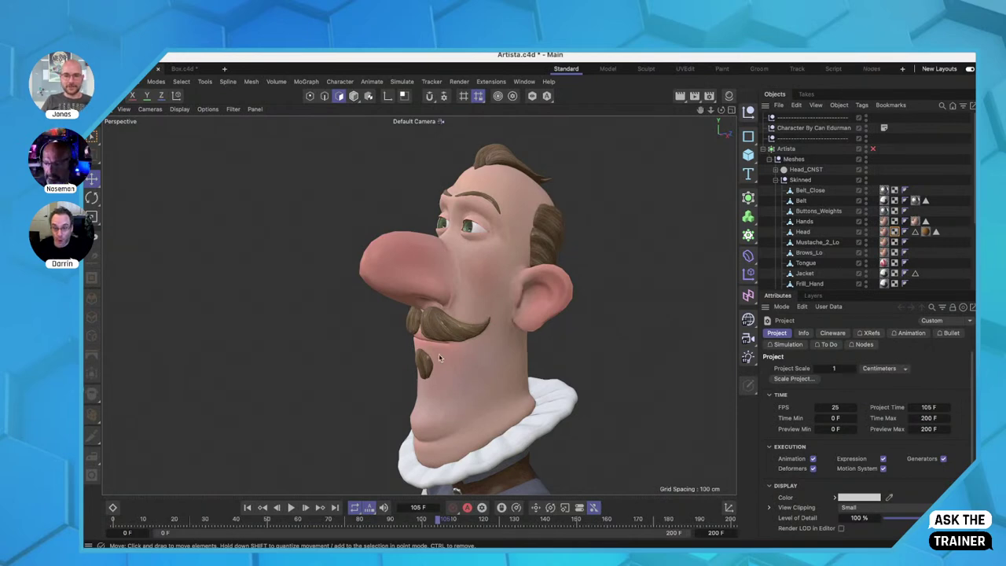
left_click_drag(439, 363, 471, 381, "alt")
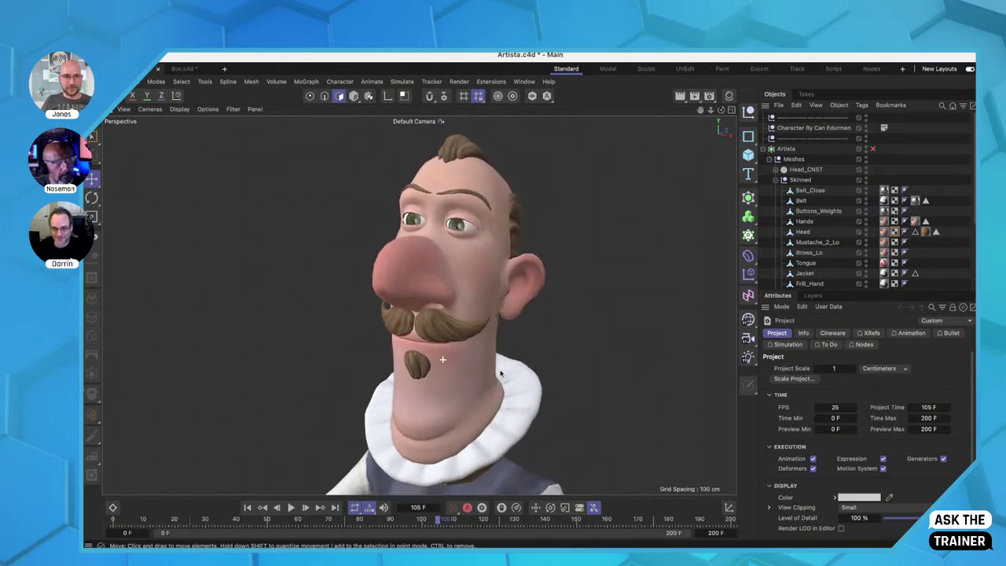
scroll(469, 384, "down", 4)
scroll(465, 380, "down", 3)
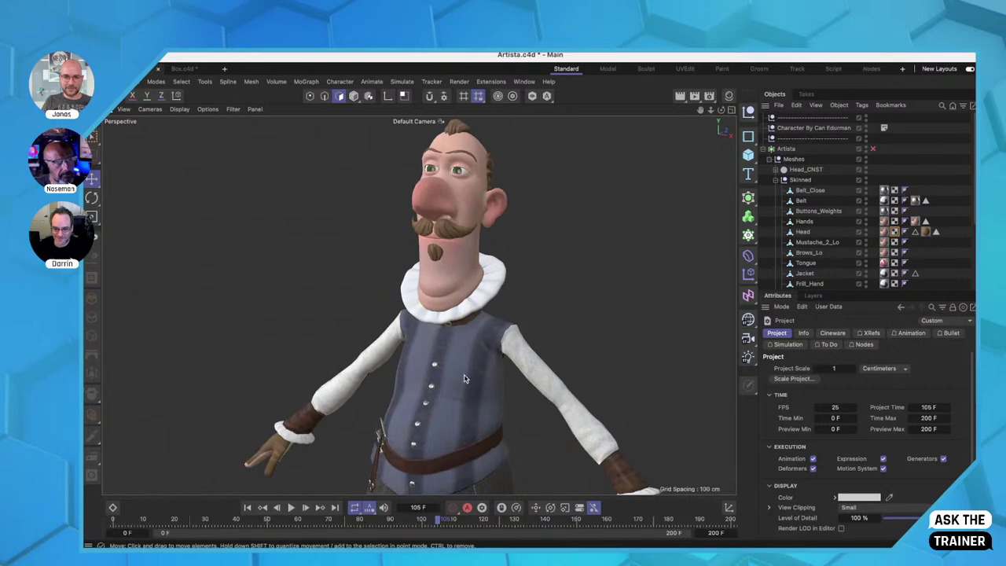
scroll(463, 379, "down", 3)
left_click_drag(463, 379, 422, 340, "alt")
middle_click_drag(421, 339, 452, 369, "alt")
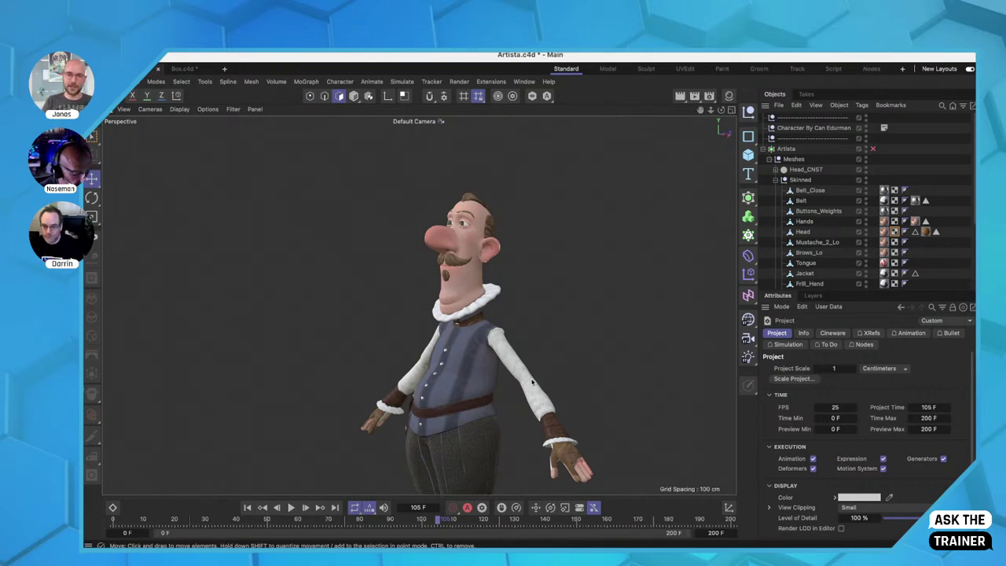
left_click_drag(453, 301, 532, 290, "alt")
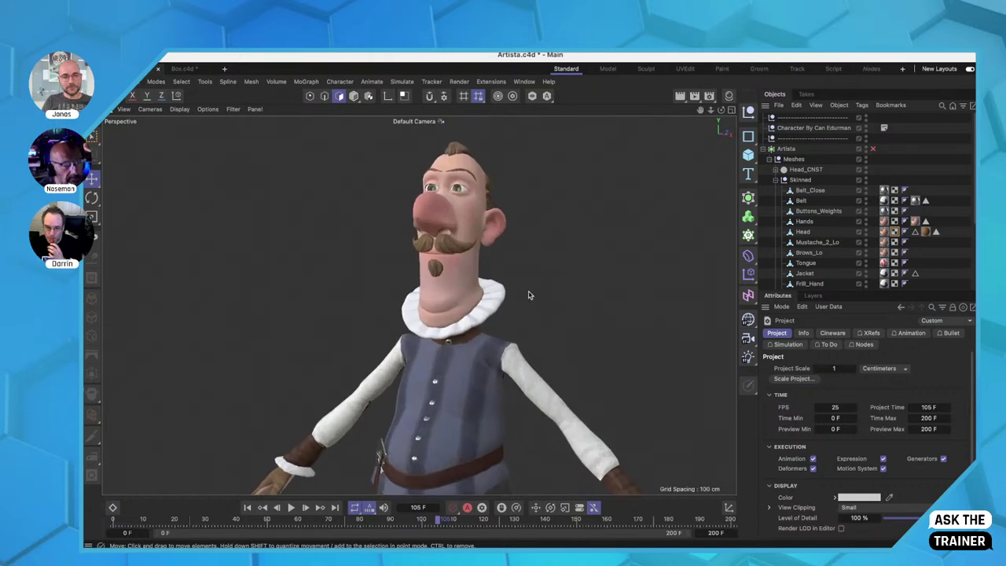
left_click_drag(450, 308, 419, 305, "alt")
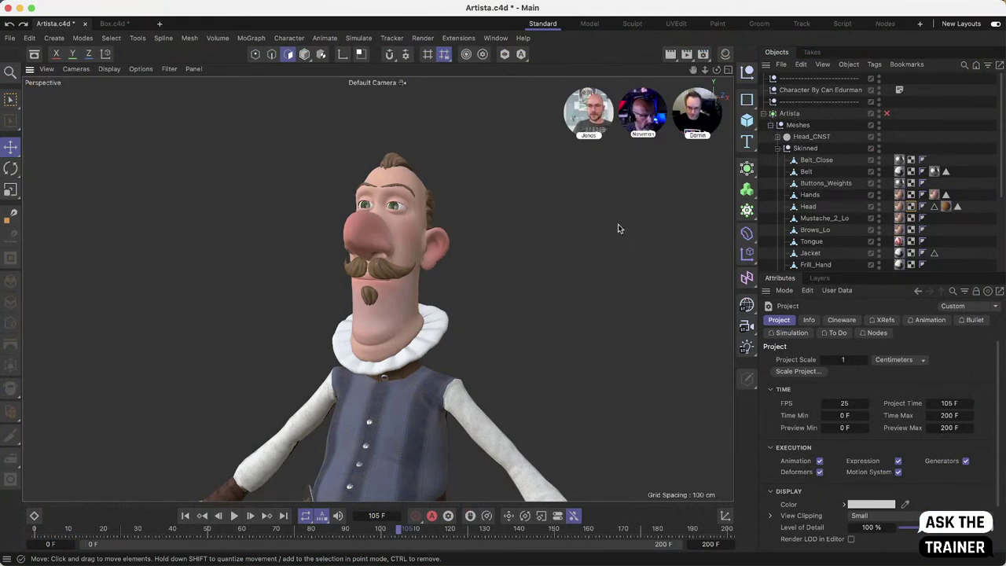
Step: Check the Belt and Hands UVW tags, then open Belt_Close's UVs in the Texture UV Editor
left_click(909, 171)
left_click(909, 183)
left_click(910, 194)
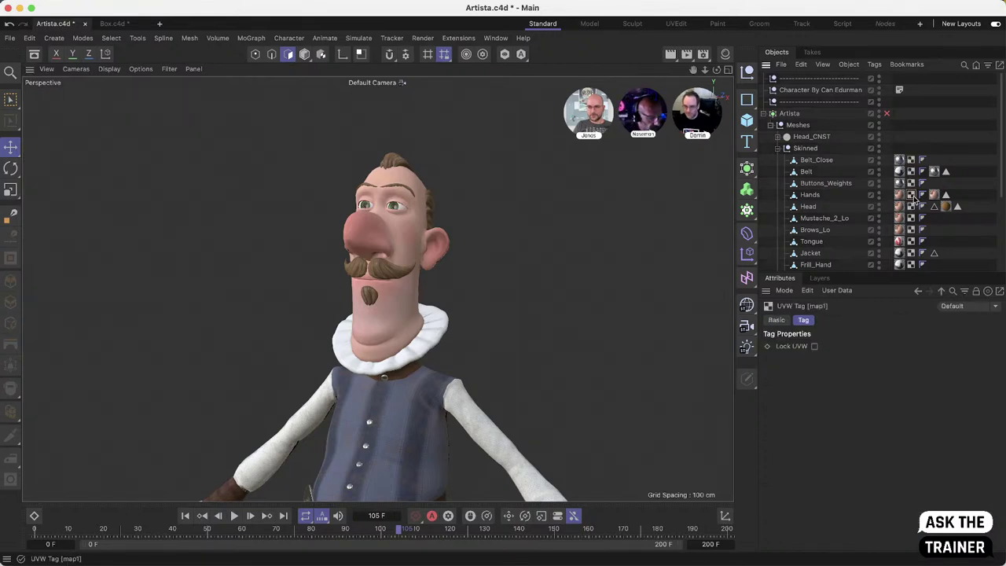
left_click(910, 160)
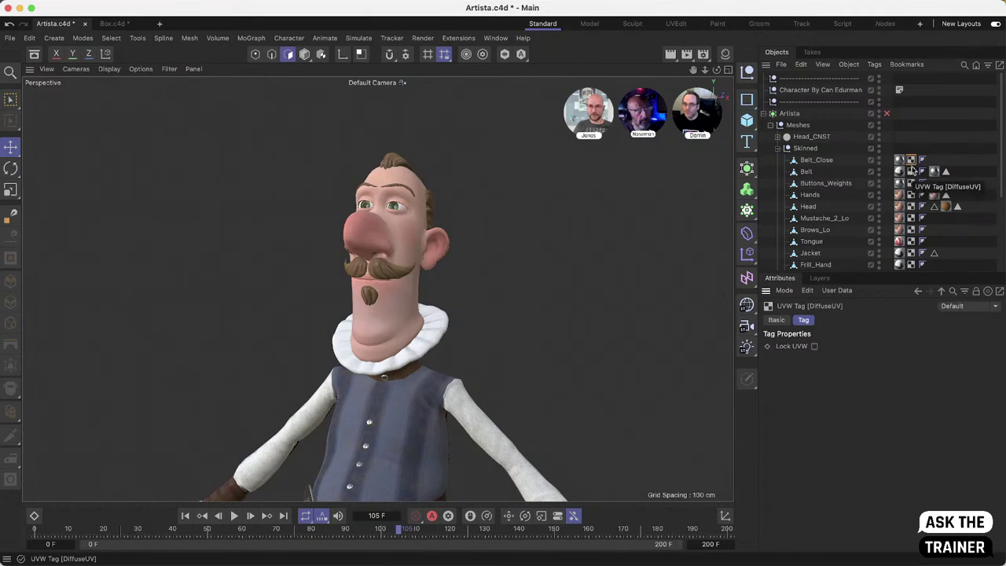
double_click(910, 160)
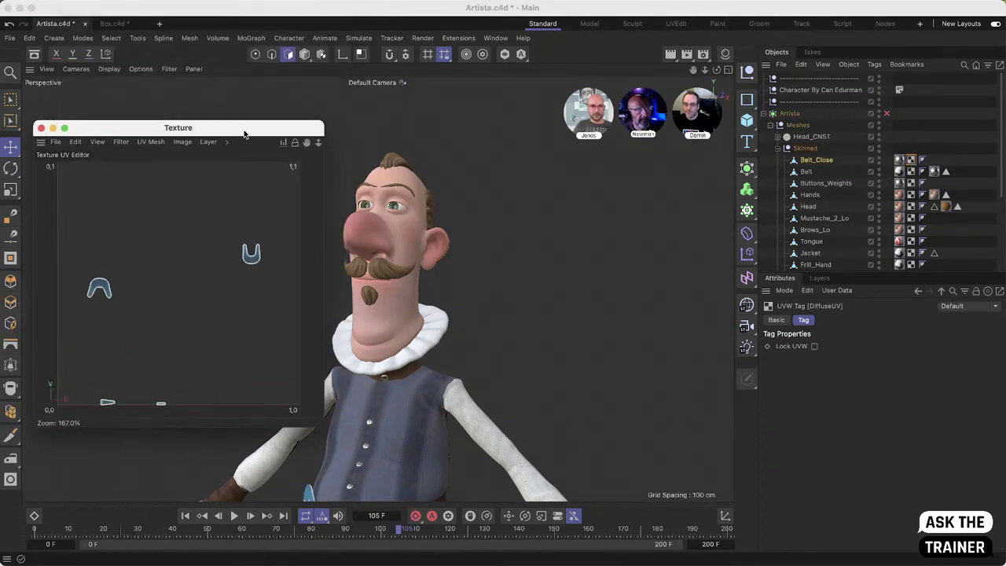
Step: Move the UV editor aside and compare UV layouts of Belt, Hands, Jacket and other pieces
left_click_drag(271, 26, 236, 125)
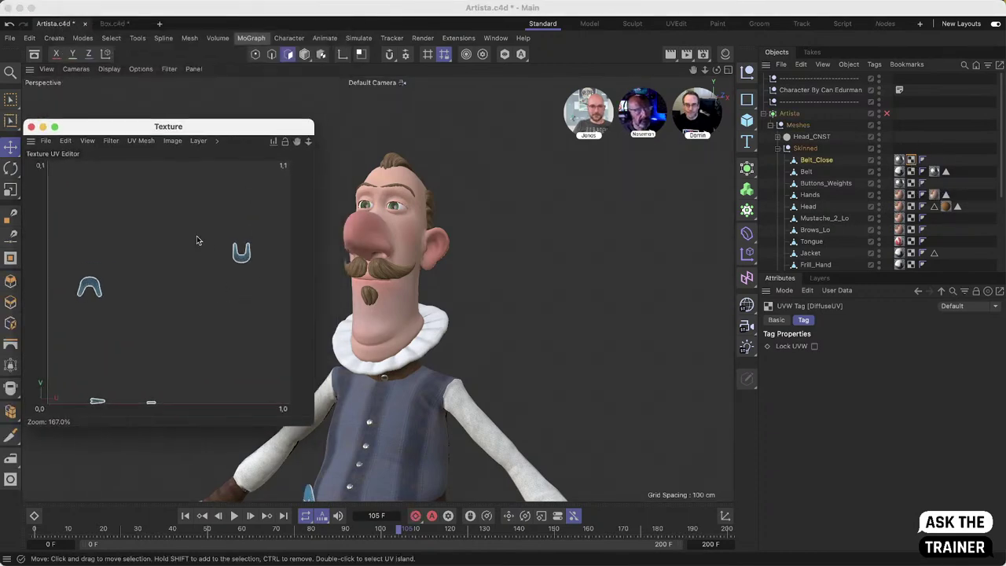
left_click(910, 172)
left_click(910, 195)
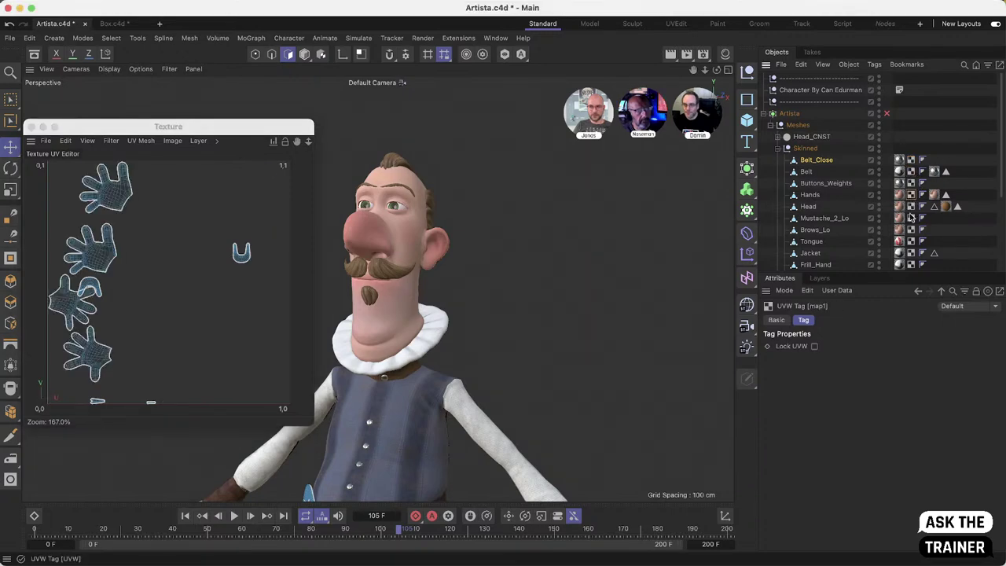
left_click(910, 218)
left_click(910, 229)
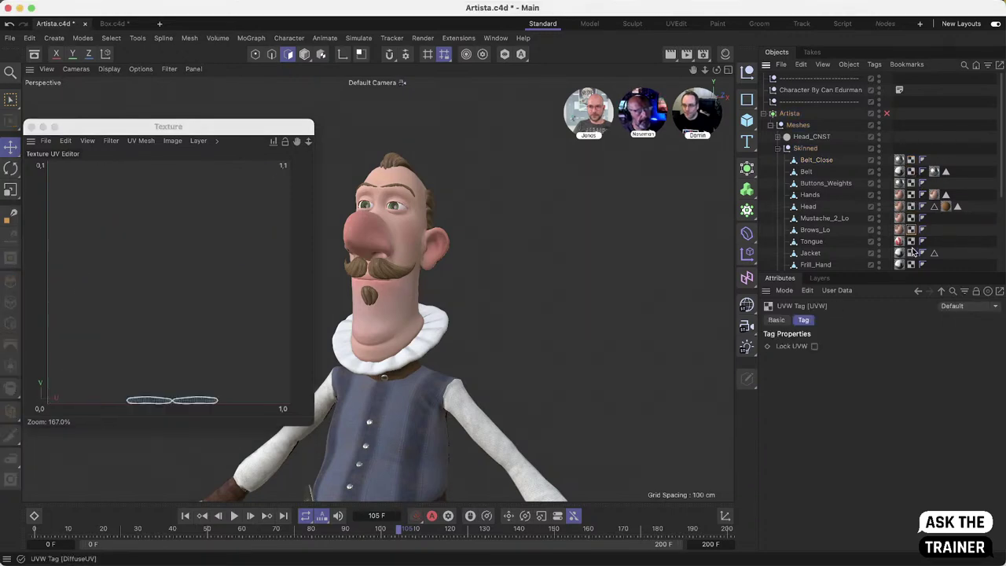
left_click(910, 241)
left_click(910, 253)
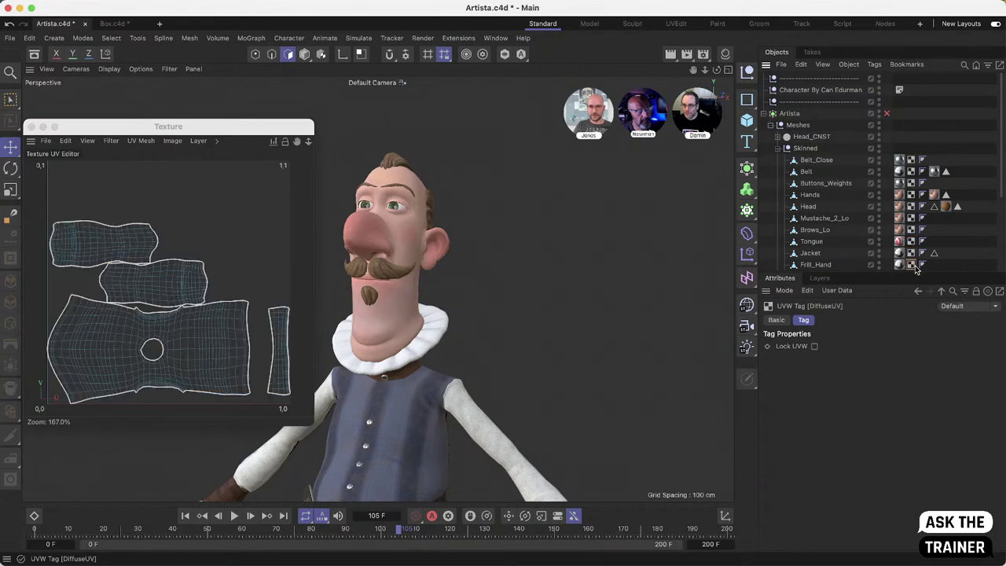
left_click(911, 264)
Step: Compare the shirt, Shoes_Retopo and Pants_Retopo UVs, then delete the Head's old UVW tag
scroll(934, 239, "down", 1)
scroll(934, 236, "down", 2)
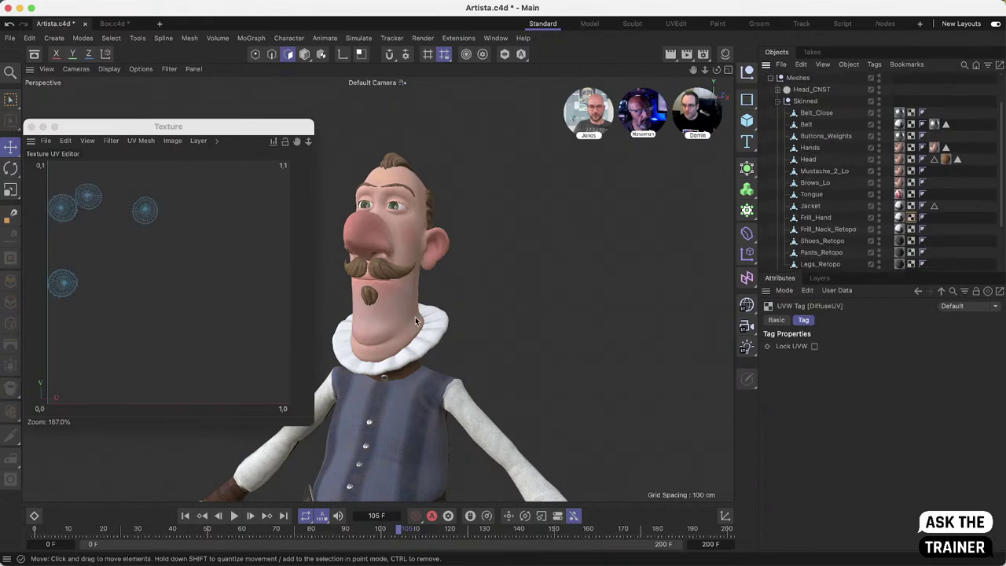
left_click_drag(313, 425, 421, 511)
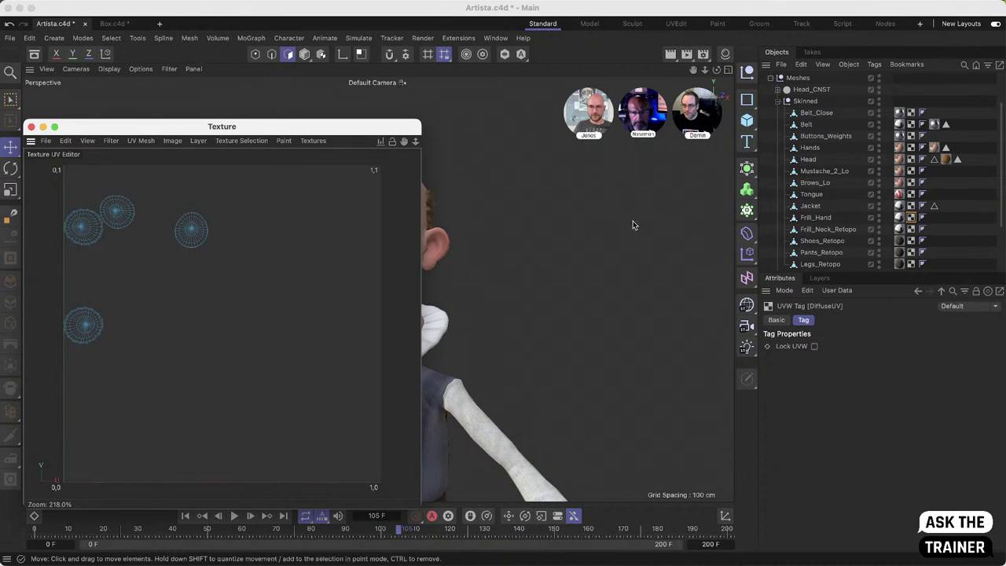
left_click(939, 235)
scroll(936, 235, "down", 2)
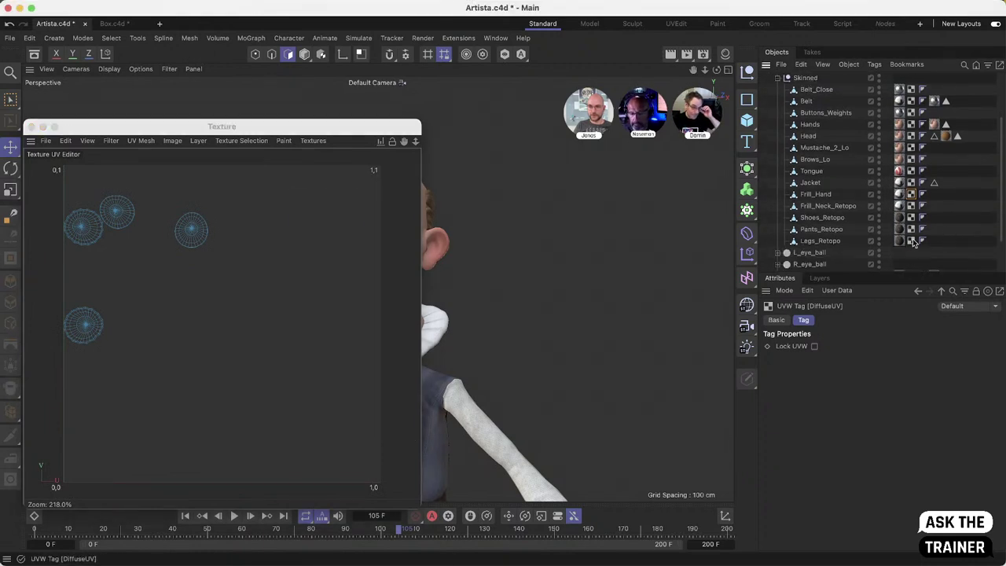
left_click(910, 235)
left_click(910, 217, "shift")
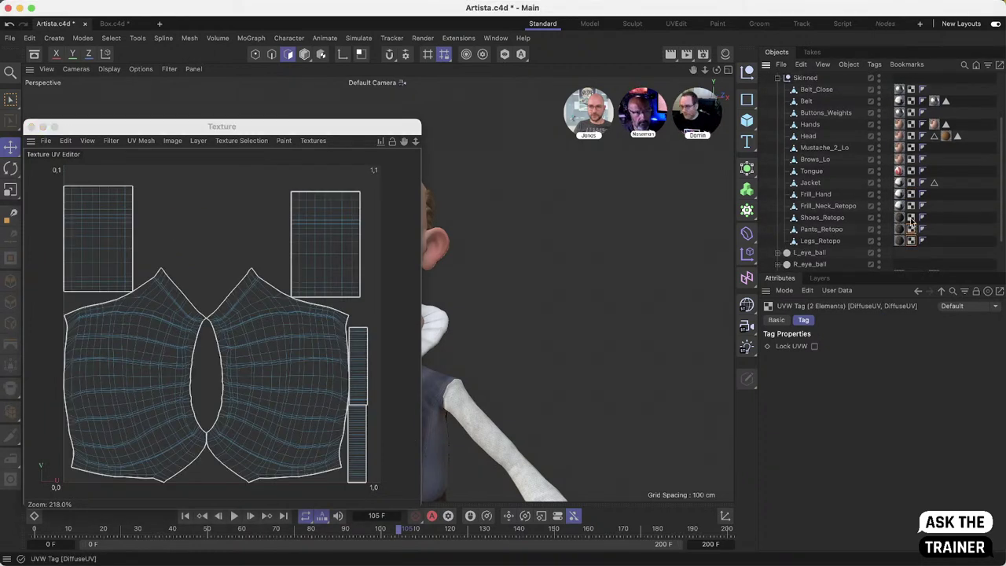
left_click(910, 228, "shift")
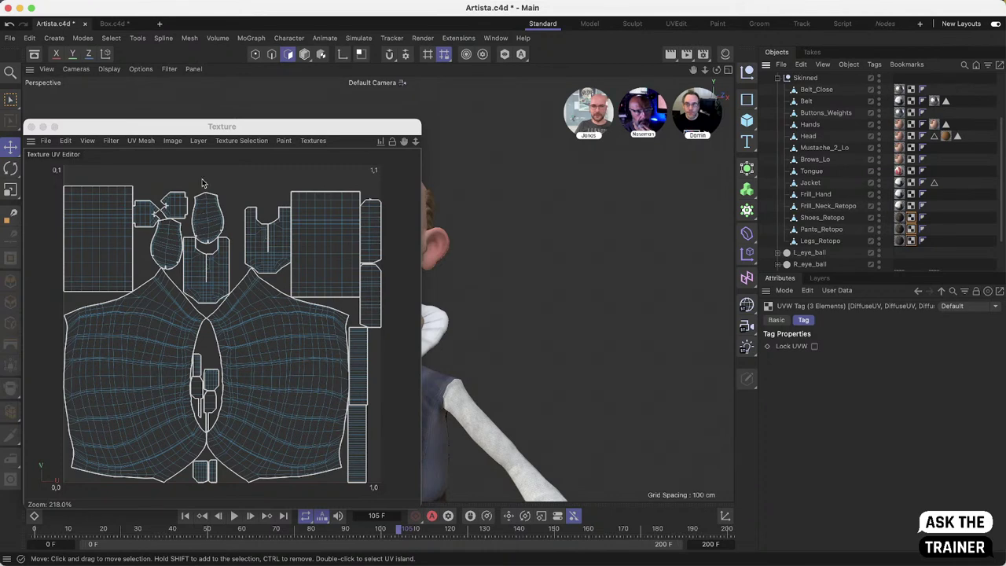
left_click(909, 135)
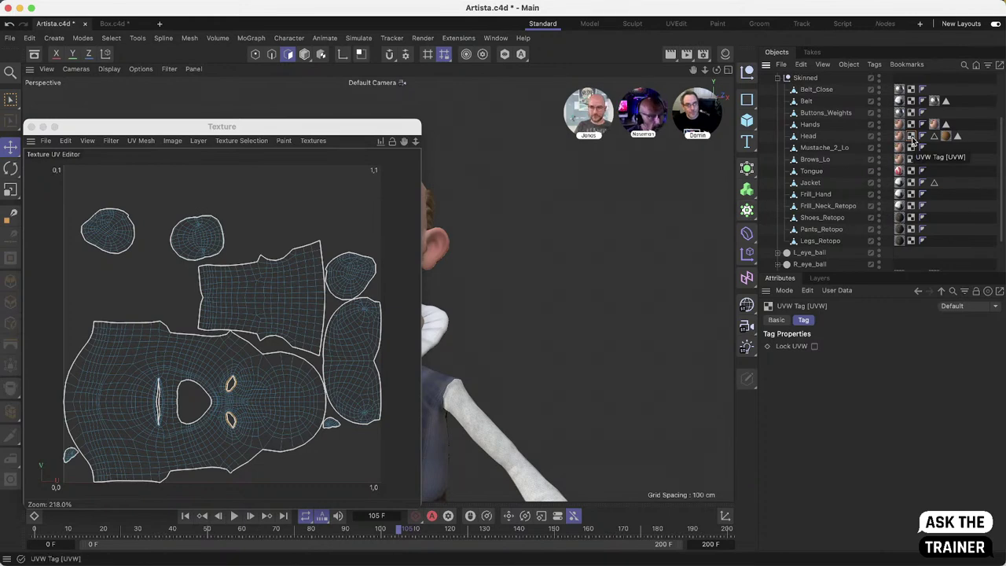
key("Delete")
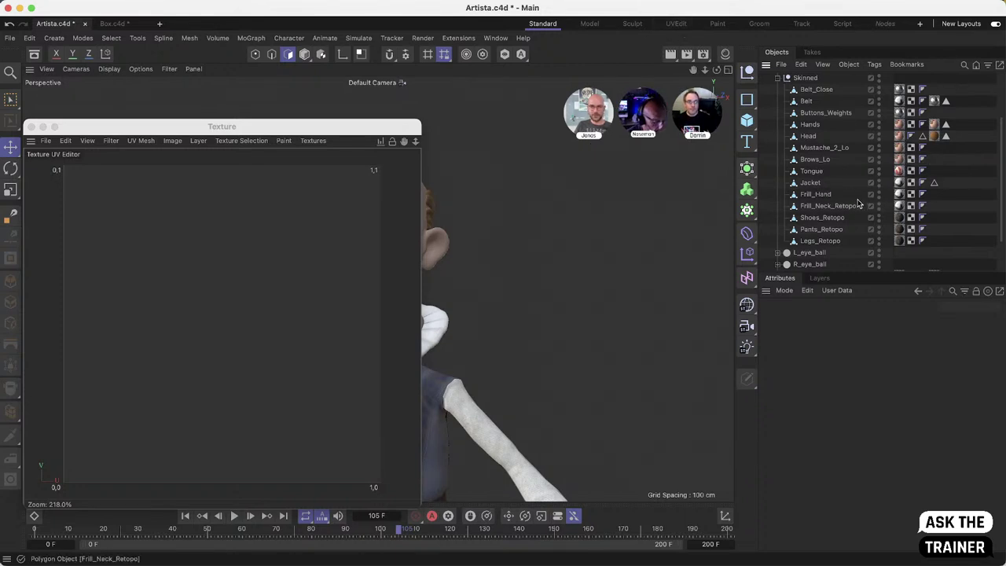
Step: Open the Head's Set UVW from Projection options with projection type Automatic Packed UVs
right_click(812, 140)
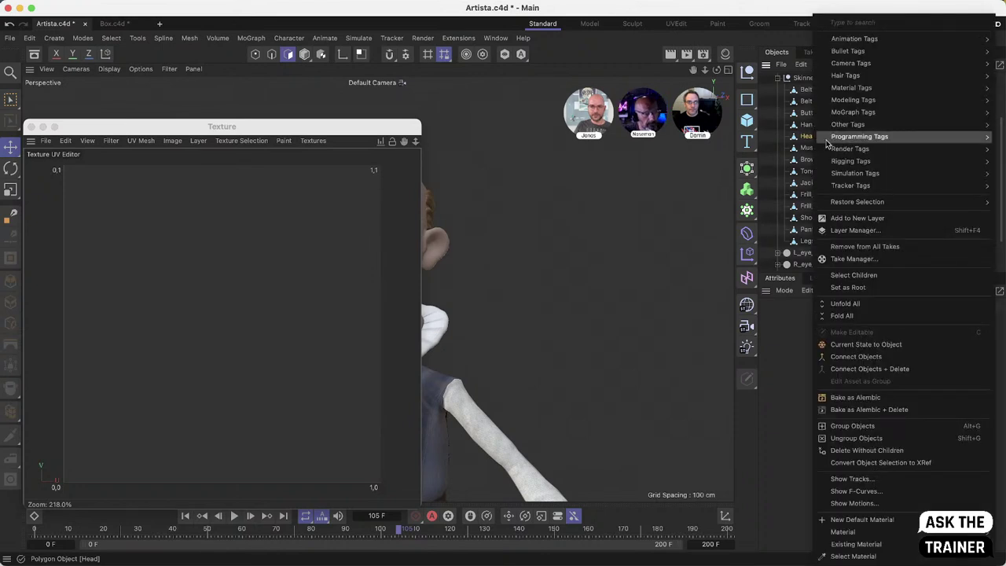
mouse_move(861, 105)
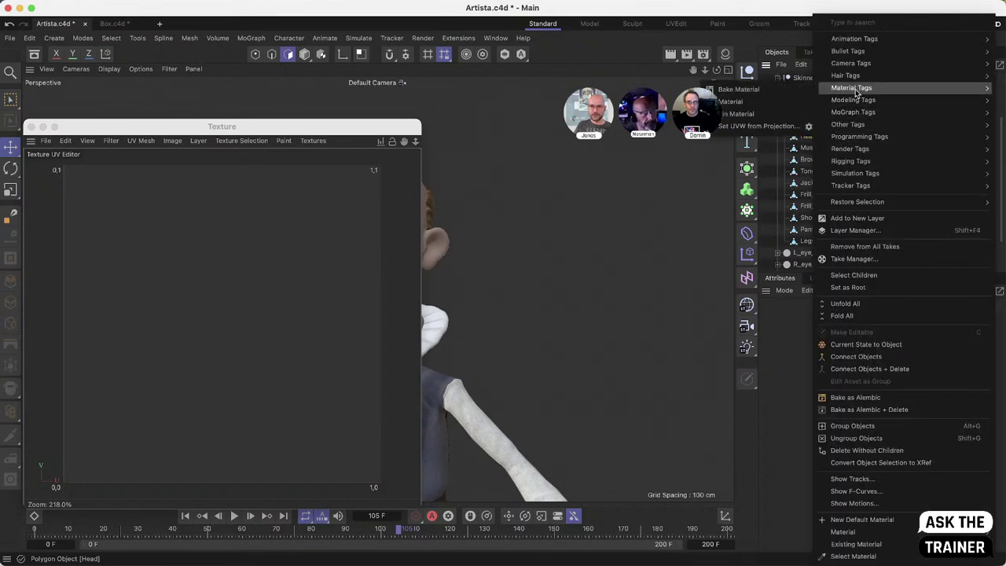
left_click(809, 129)
left_click_drag(830, 29, 665, 175)
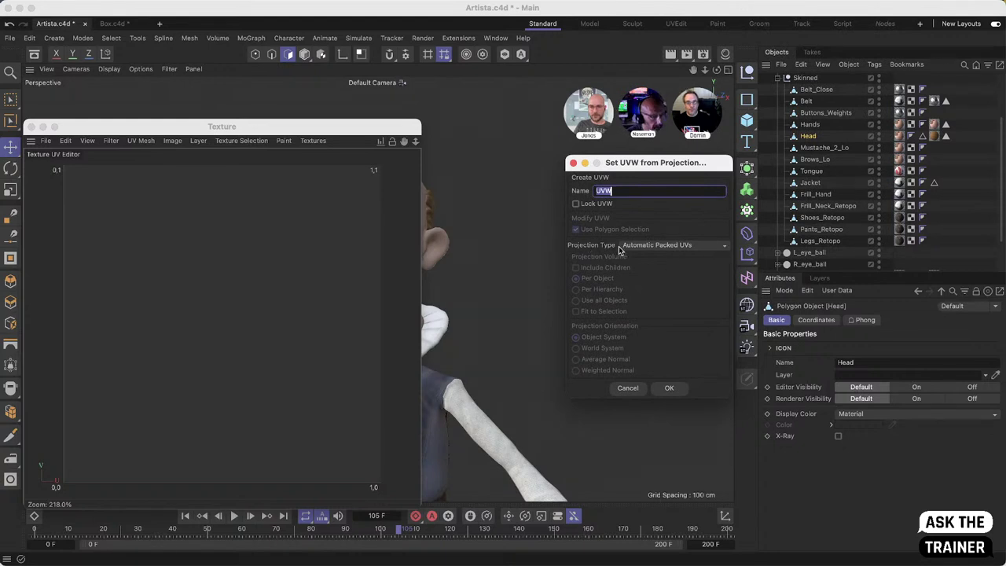
left_click(723, 250)
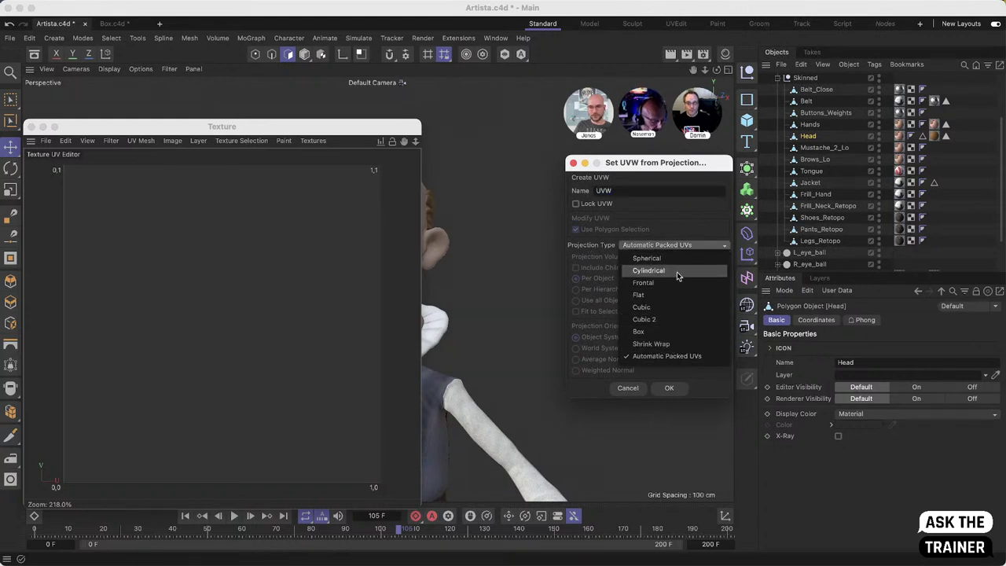
left_click(665, 360)
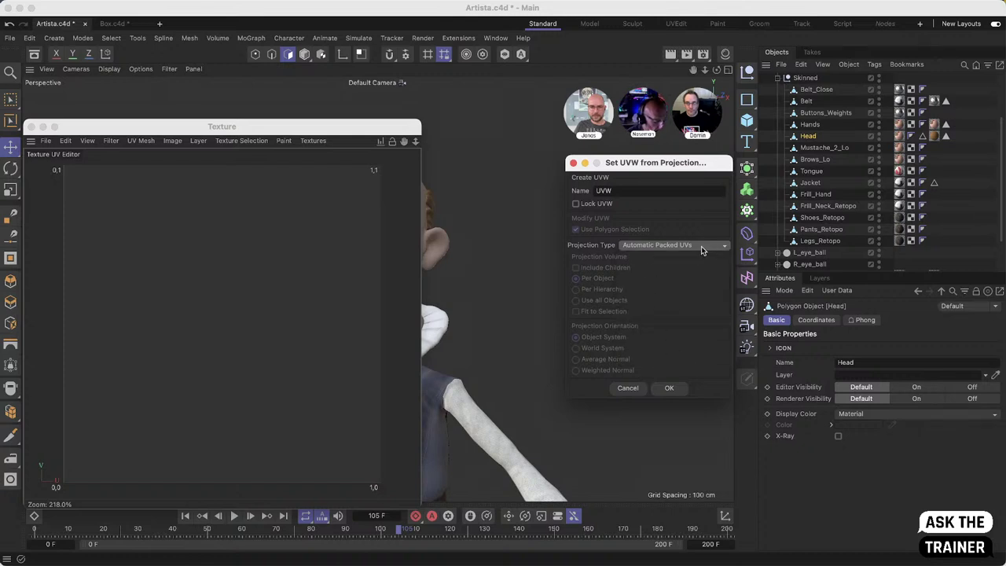
Step: Apply the packed UVs to the Head, orbit to the head, and clear the polygon selection
left_click(670, 388)
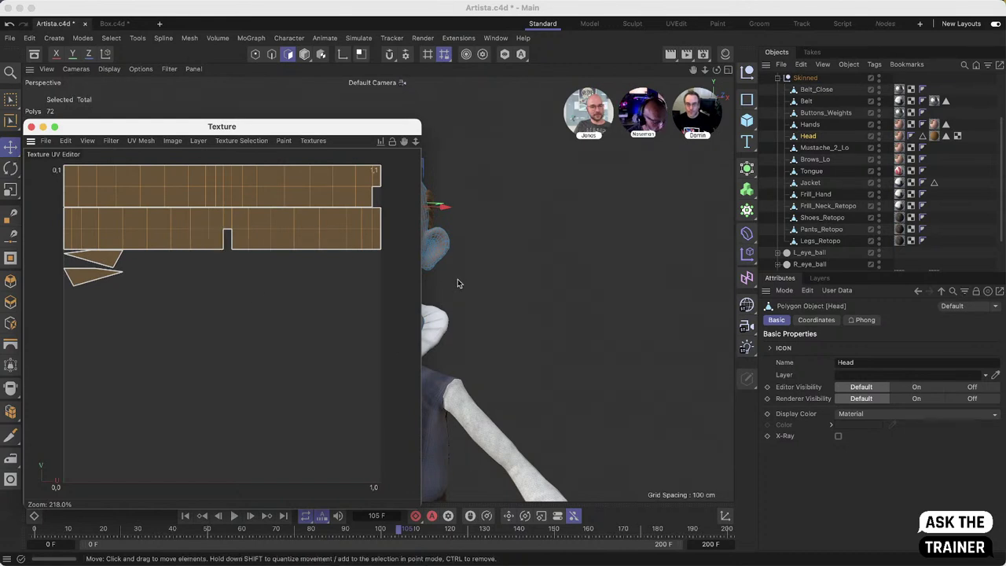
left_click_drag(461, 302, 495, 274, "alt")
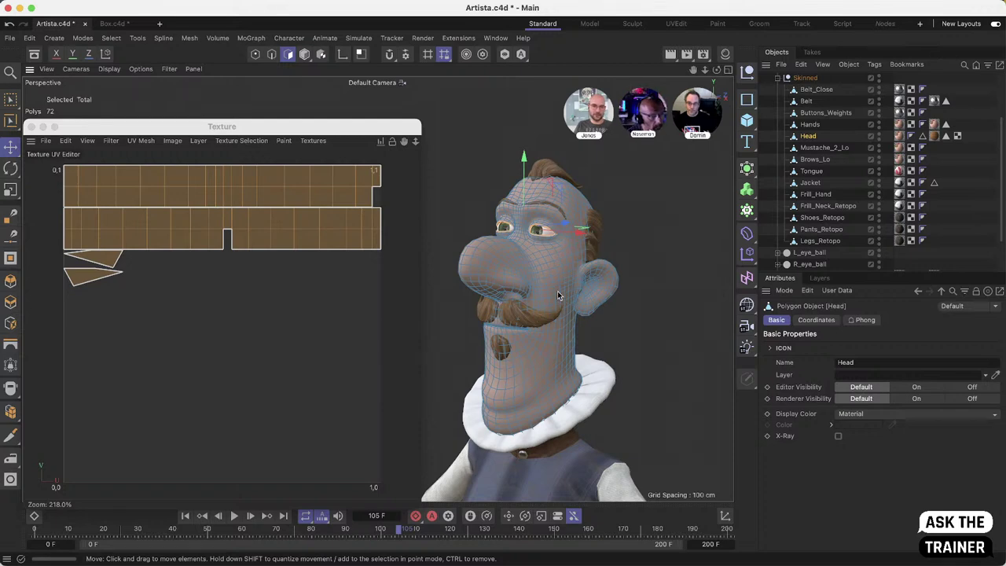
left_click(643, 255)
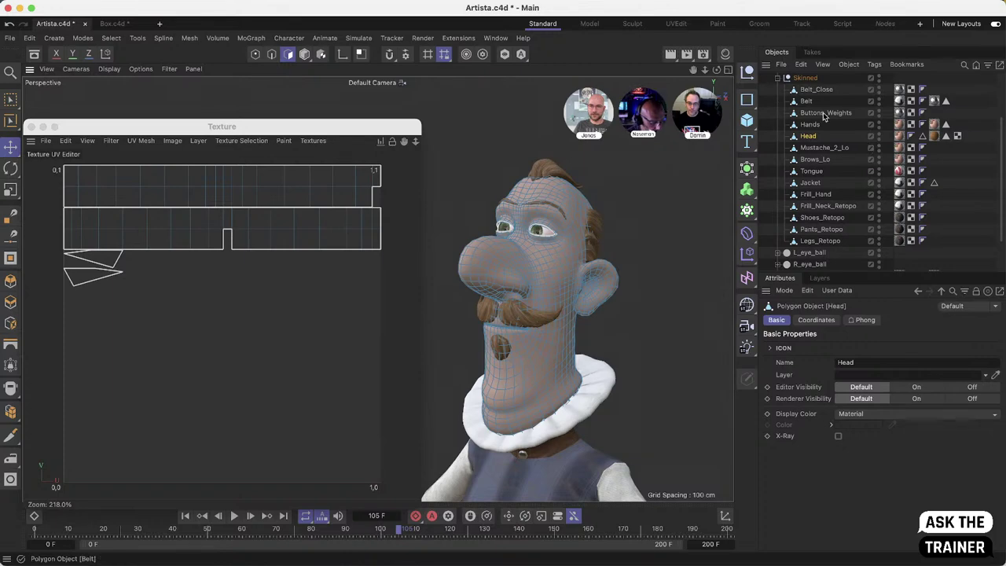
Step: Reapply Automatic Packed UVs to the whole Head, then select a polygon on an upper island
right_click(805, 143)
mouse_move(822, 134)
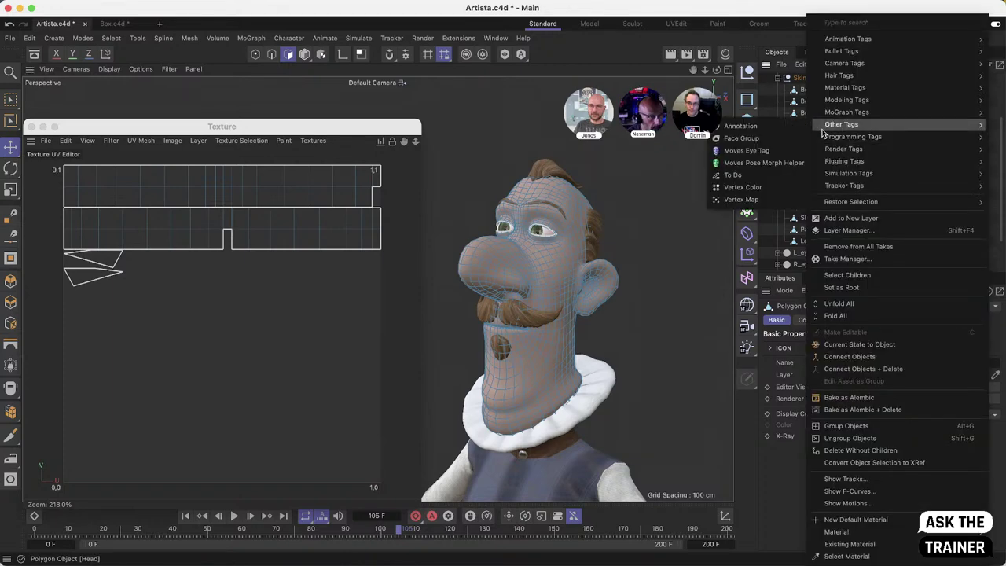
mouse_move(821, 92)
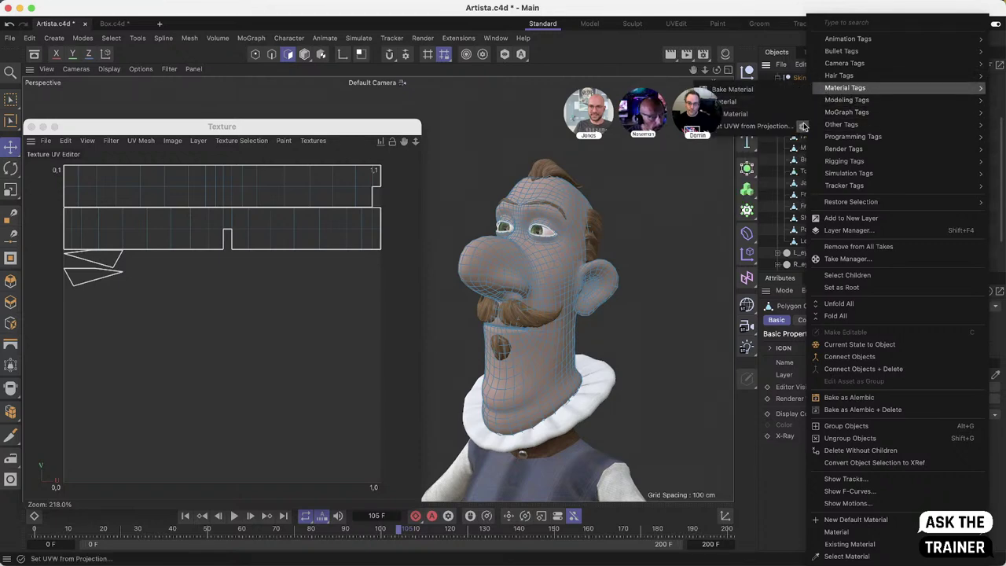
left_click(801, 124)
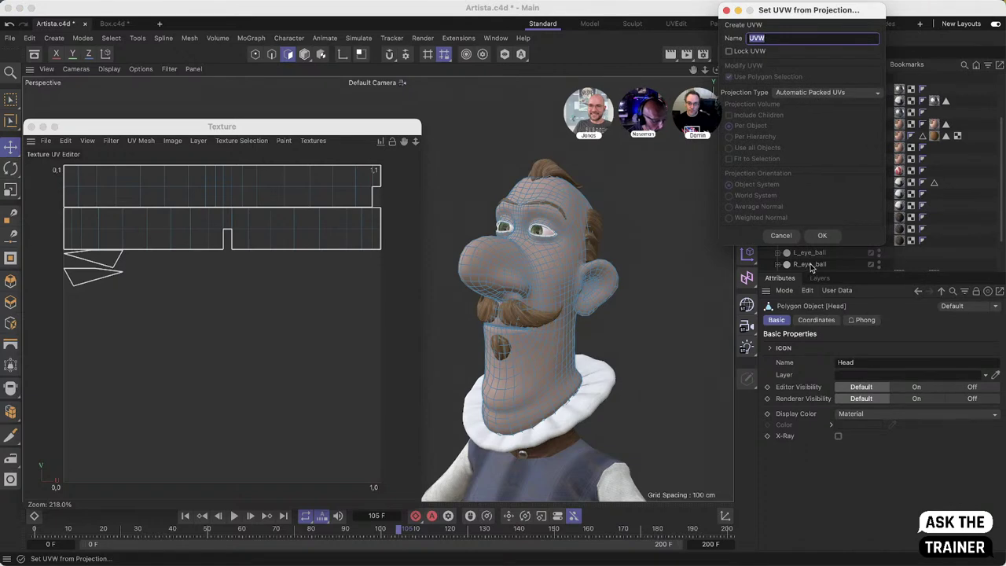
left_click(821, 235)
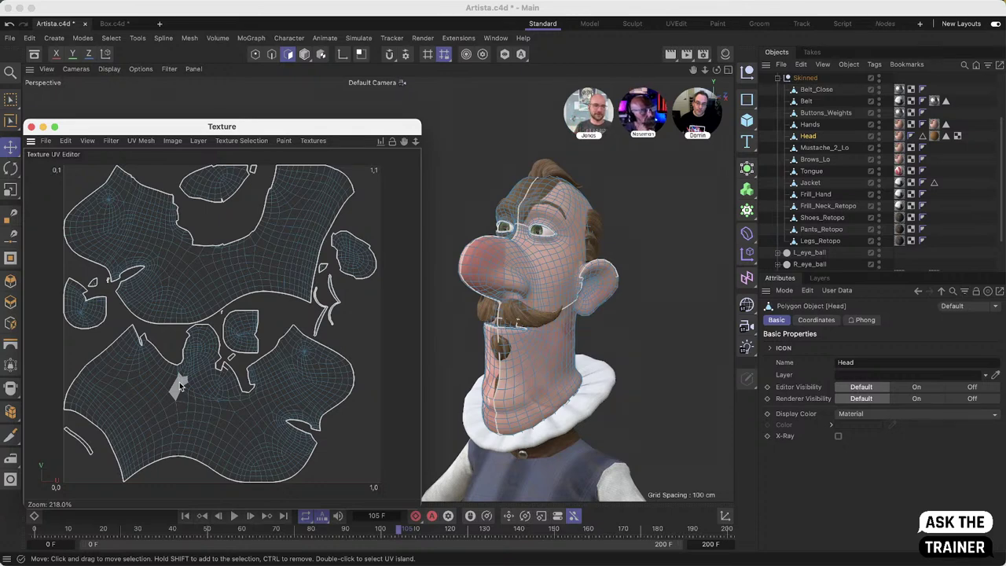
left_click(158, 227)
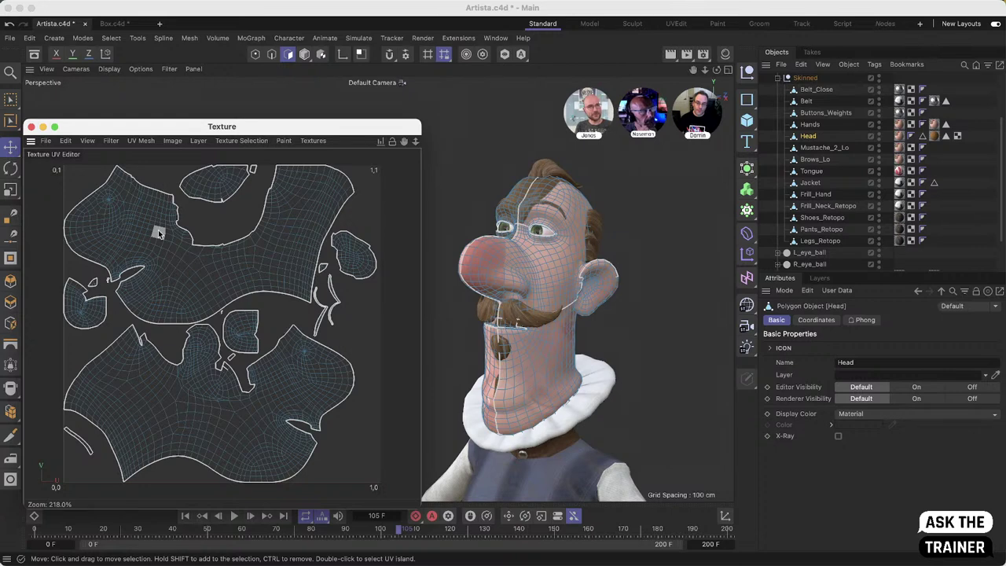
Step: Switch to the Box.c4d crate scene, inspect the Planks_x+ UV layout and delete its UVW tag
left_click(31, 126)
left_click(124, 24)
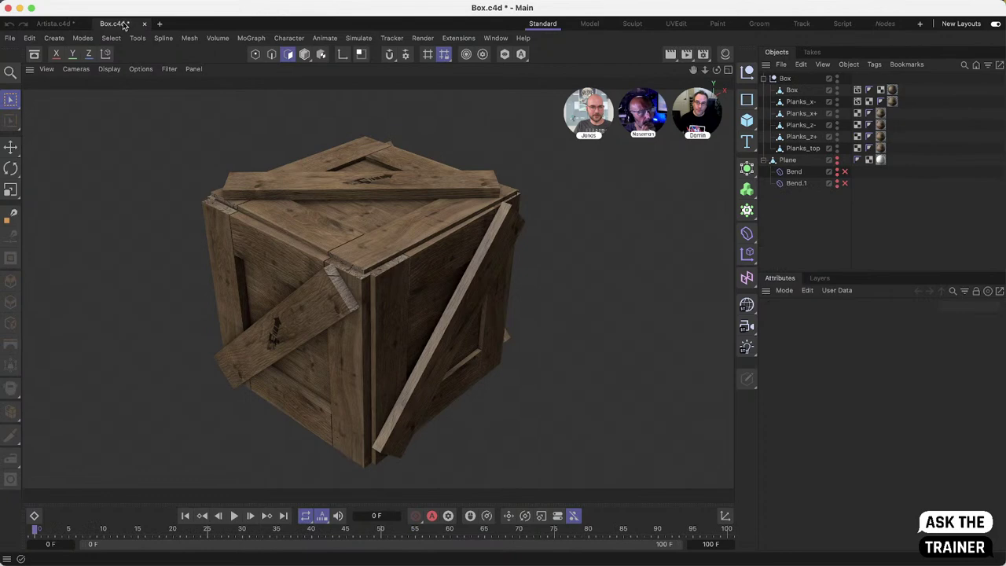
left_click_drag(374, 285, 429, 264, "alt")
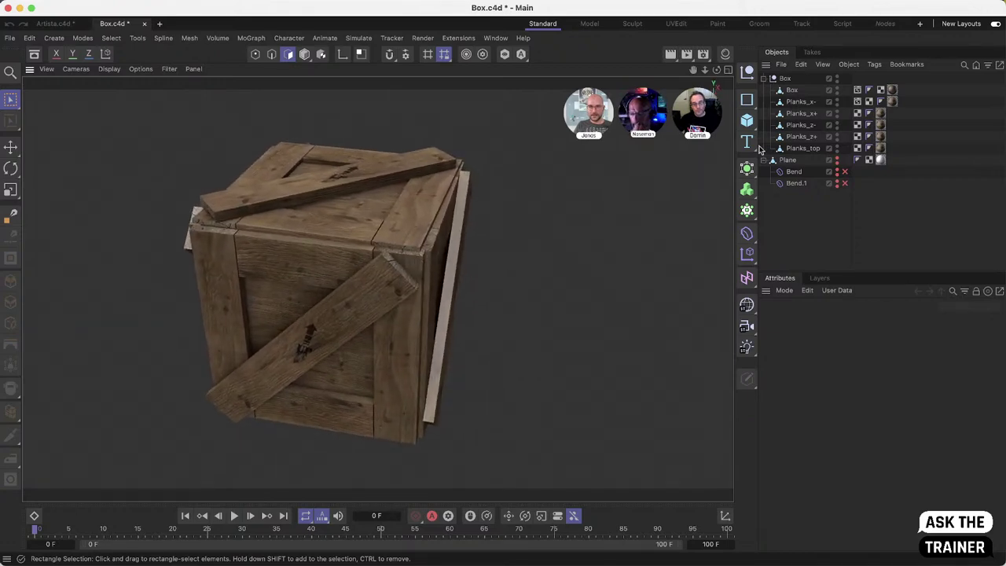
double_click(856, 113)
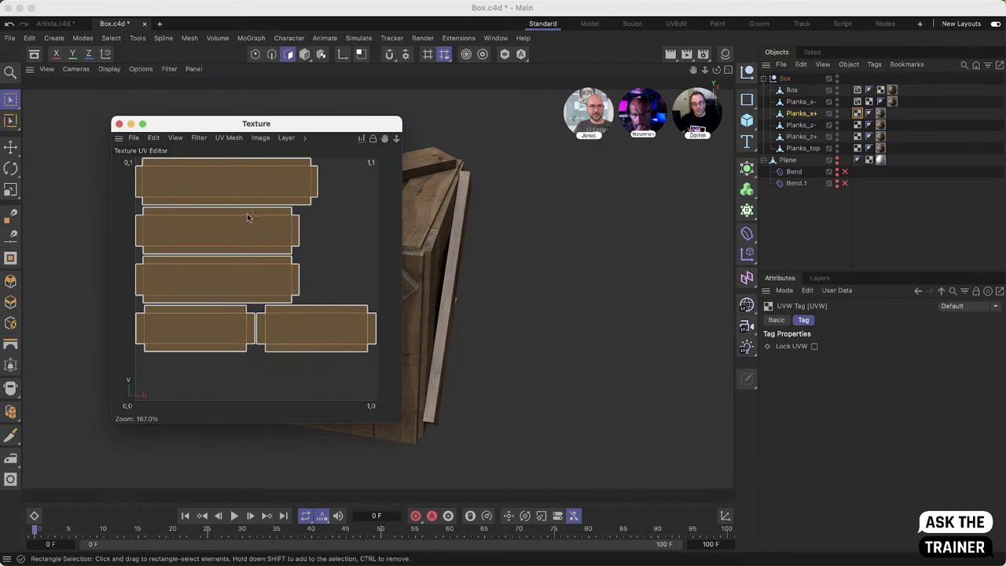
left_click(118, 124)
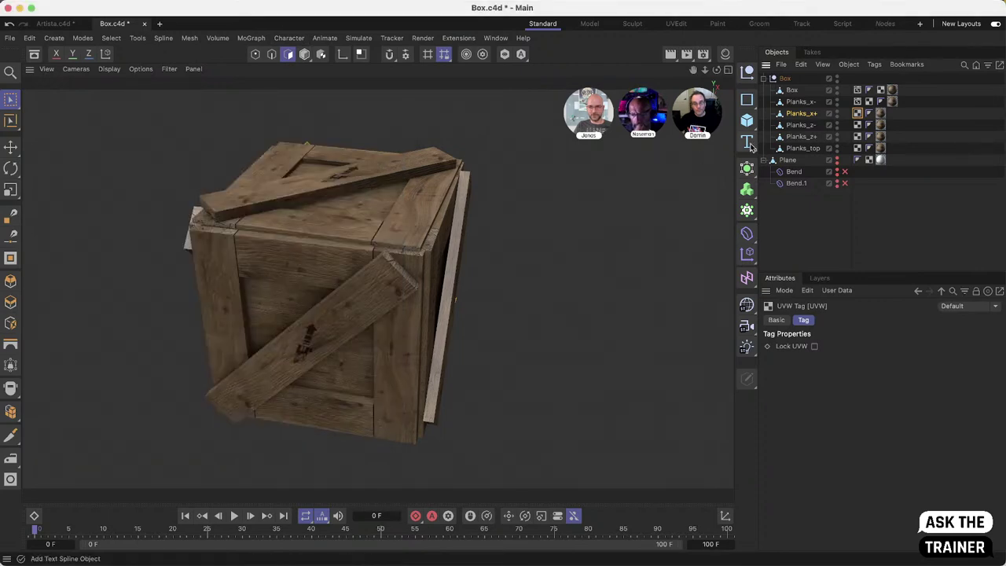
left_click(906, 128)
left_click(857, 113)
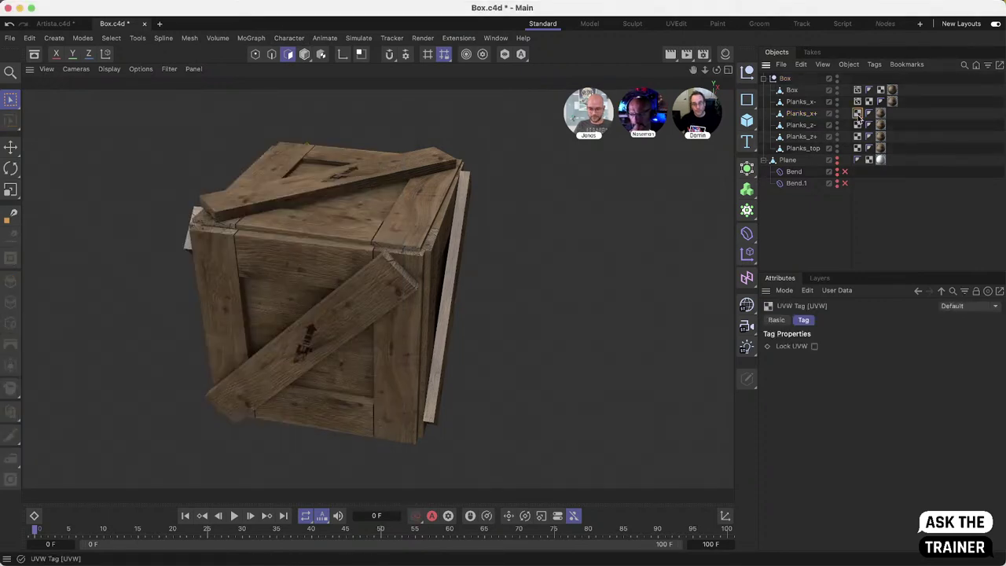
key("BackSpace")
Step: Give Planks_x+ Automatic Packed UVs via Set UVW from Projection and review the new islands
left_click(801, 113)
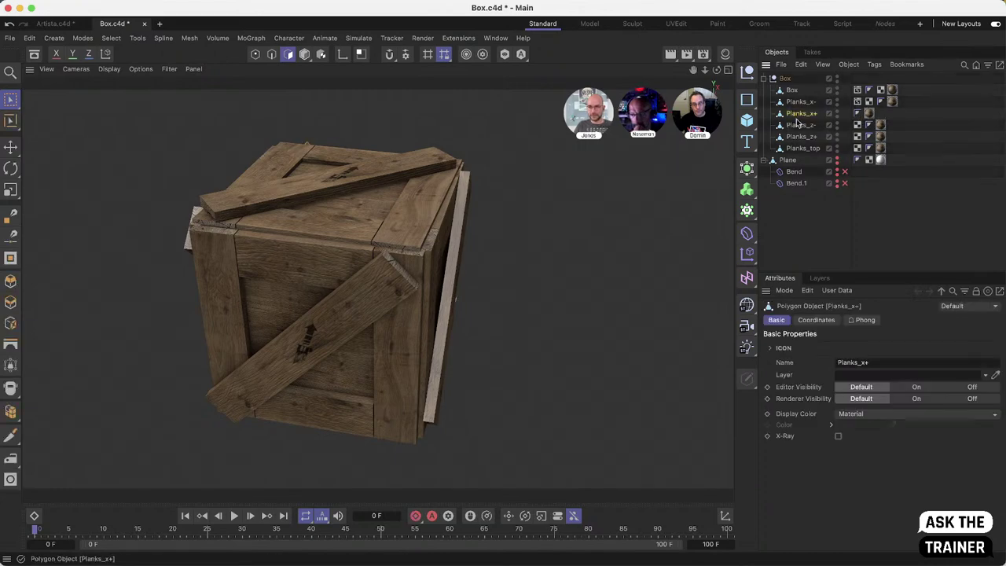
left_click_drag(424, 289, 346, 283, "alt")
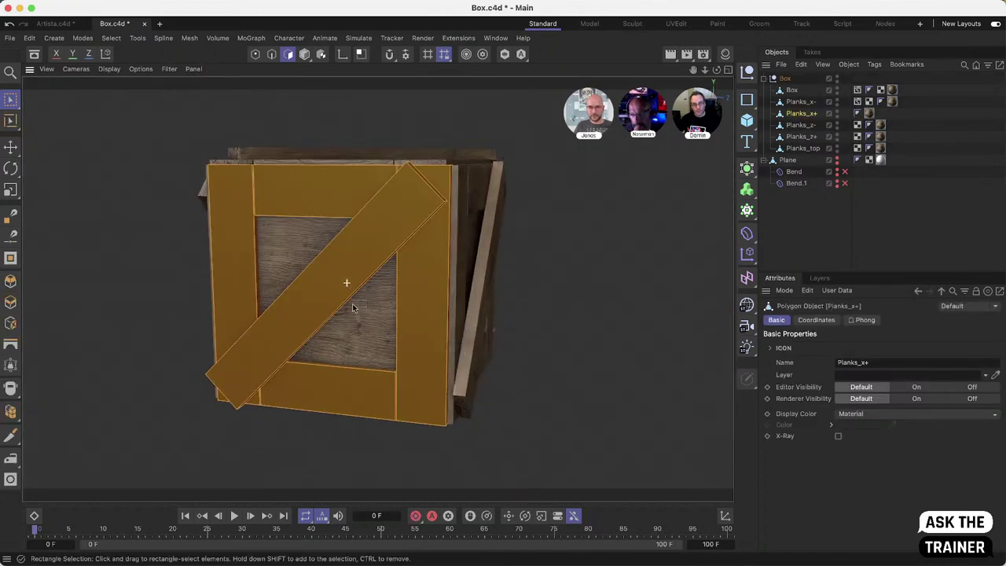
right_click(805, 117)
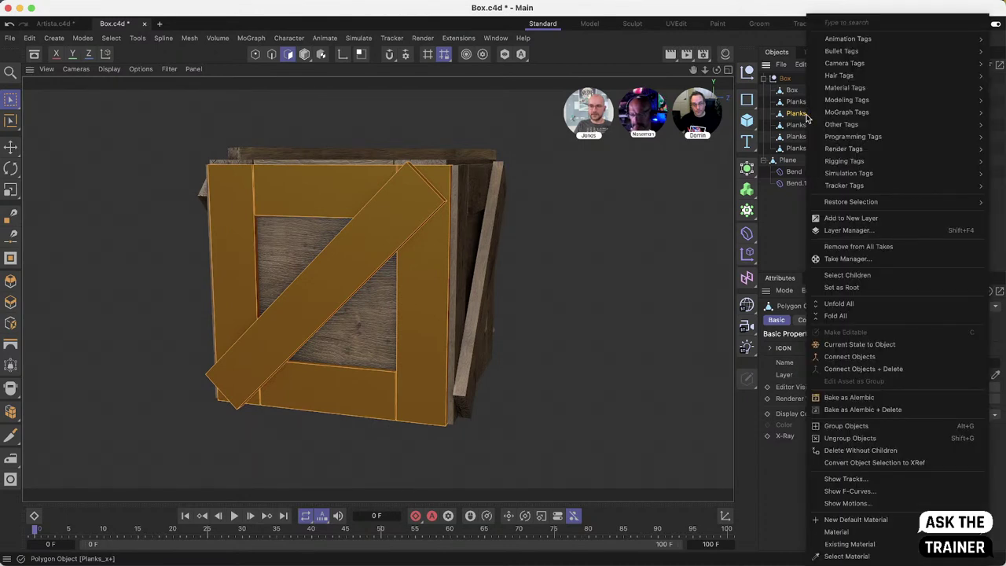
mouse_move(861, 90)
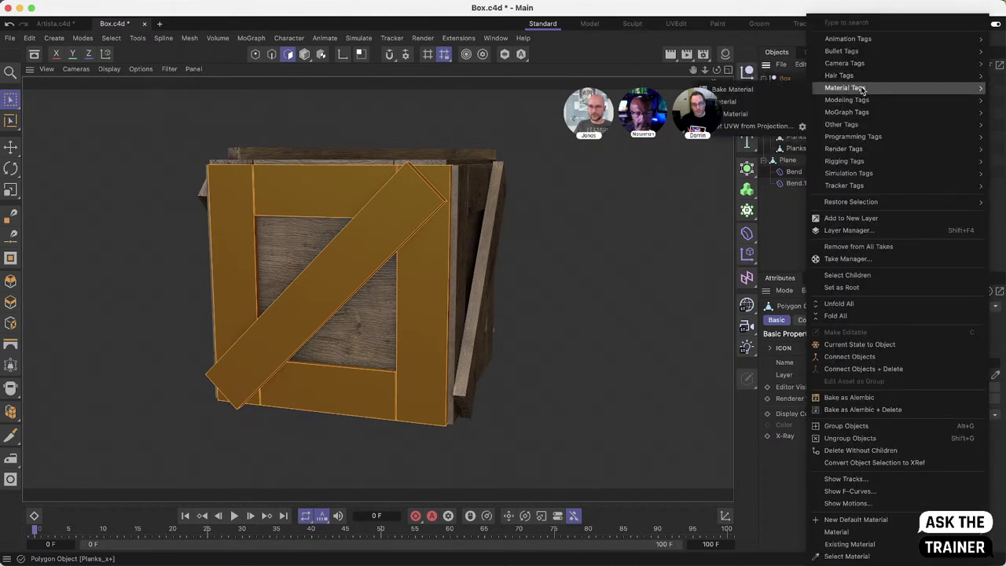
left_click(802, 126)
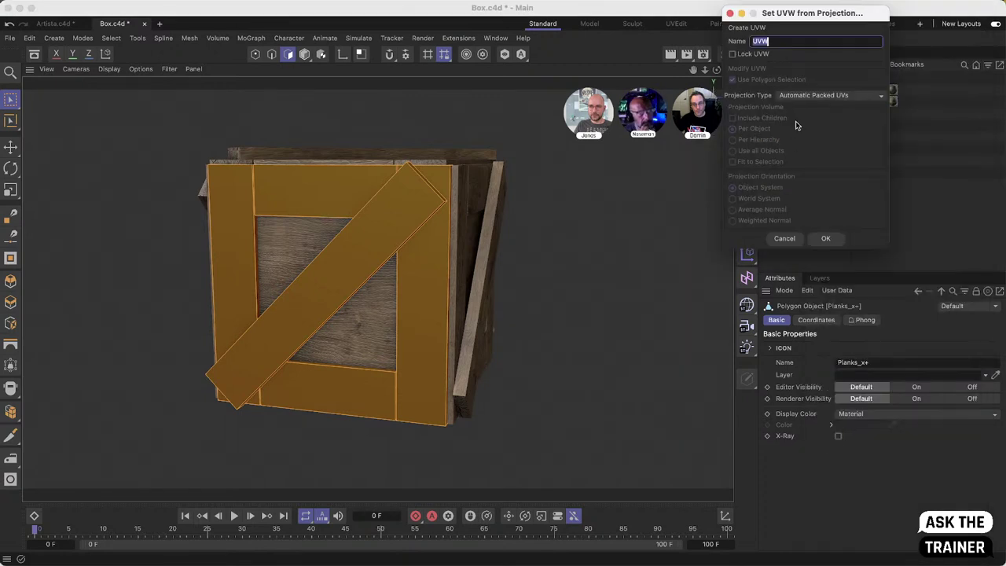
left_click(825, 239)
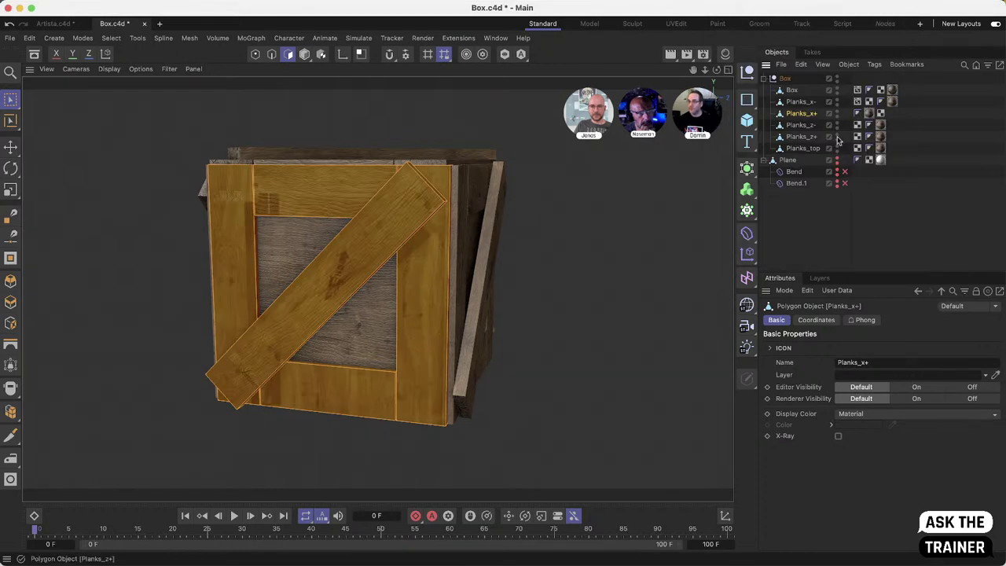
double_click(881, 115)
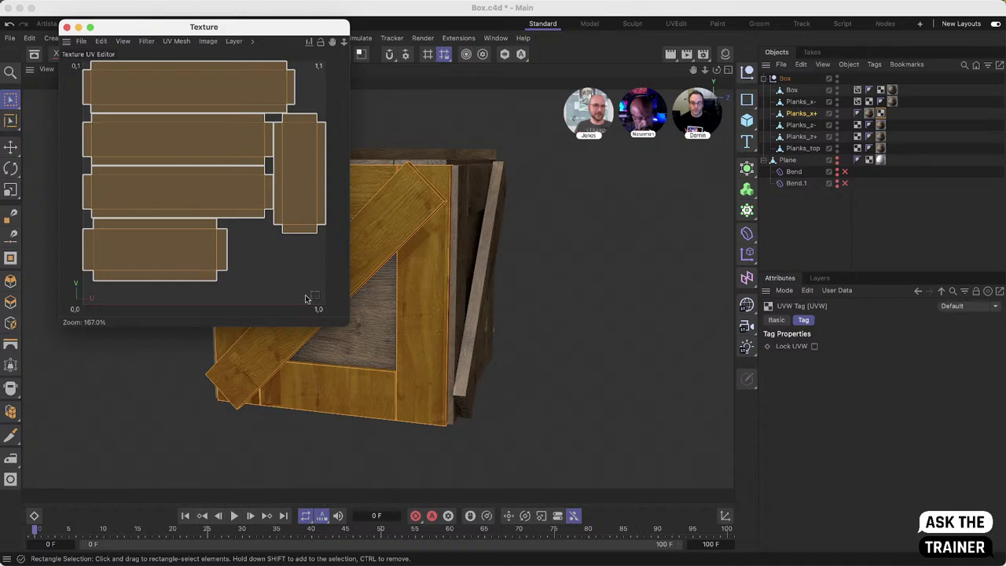
left_click(67, 28)
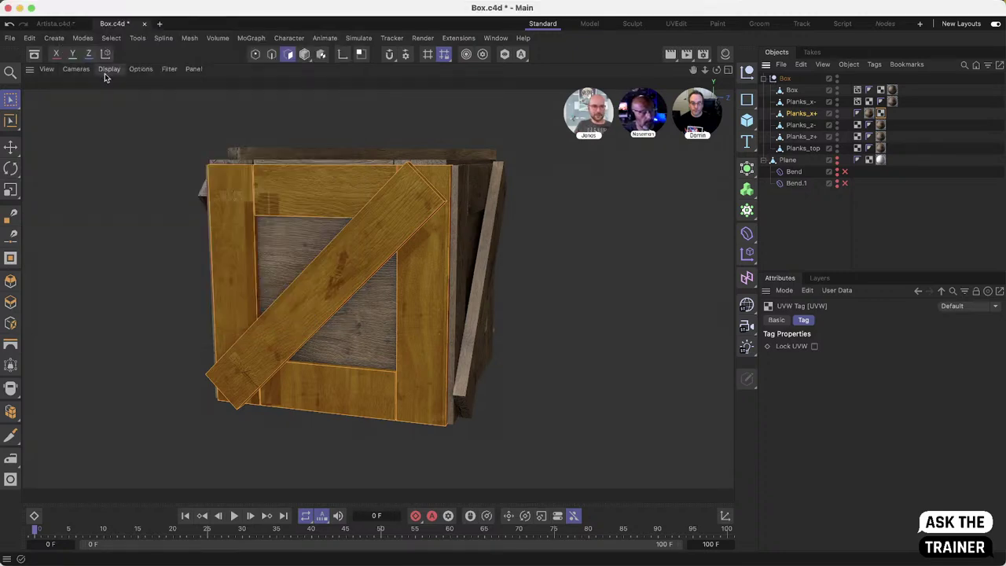
Step: Return to Artista.c4d, turn off viewport Materials and switch to the UVEdit layout
left_click(55, 24)
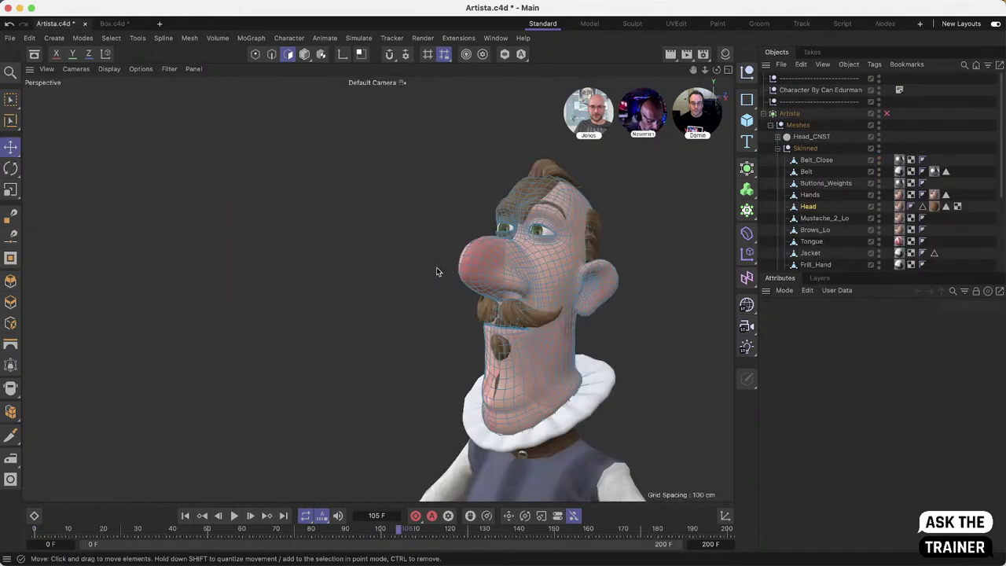
left_click(110, 70)
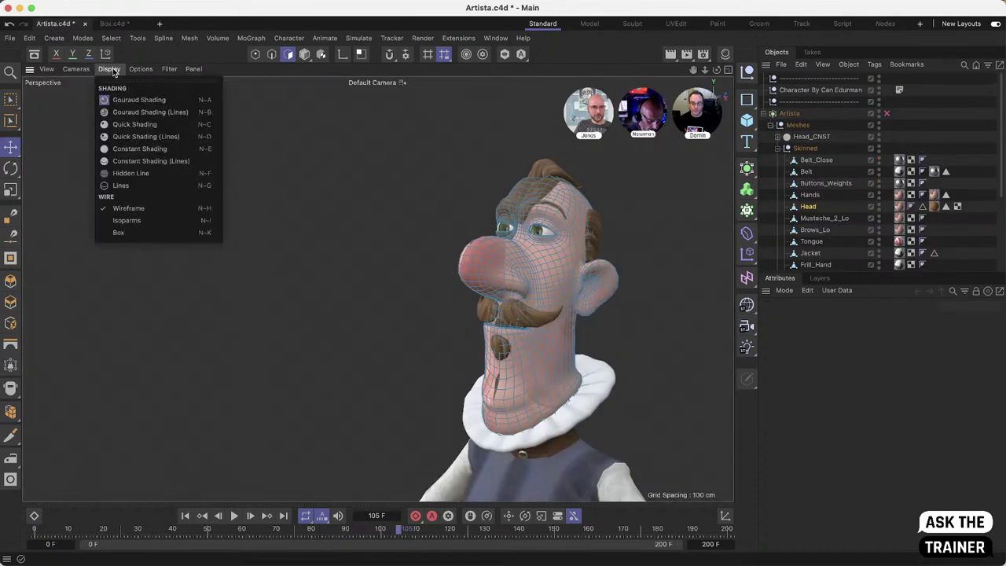
mouse_move(151, 72)
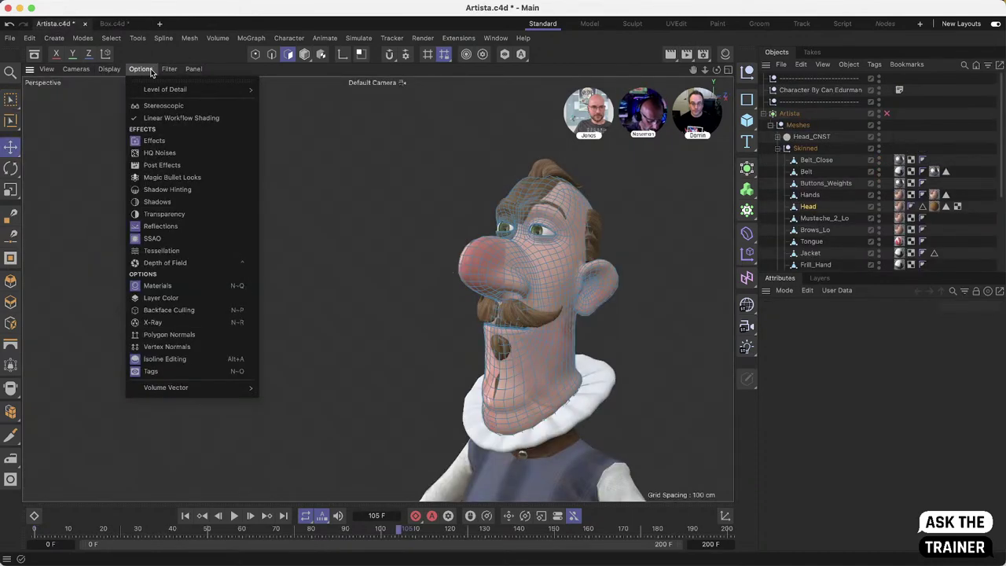
left_click(161, 285)
middle_click_drag(532, 379, 440, 370, "alt")
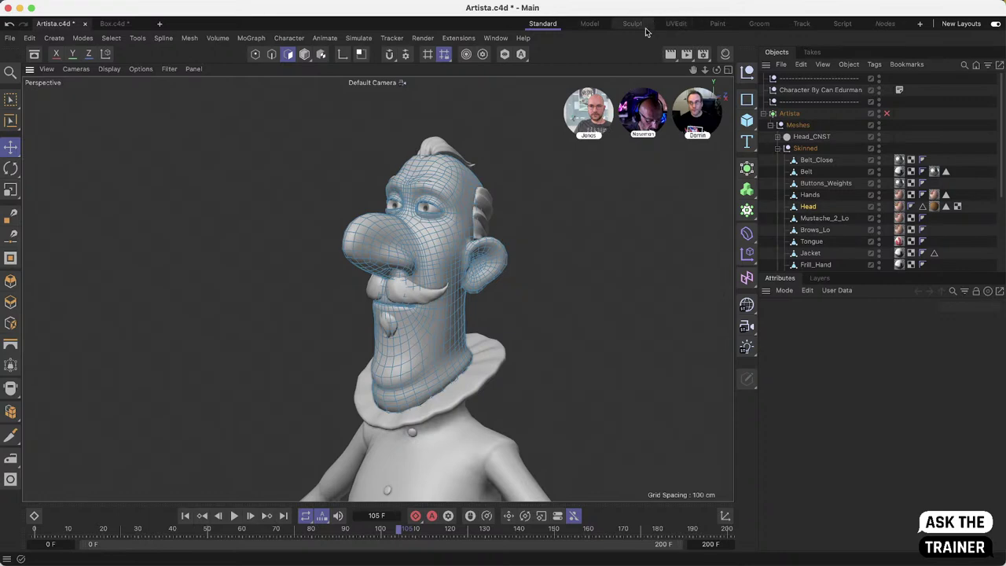
left_click(678, 25)
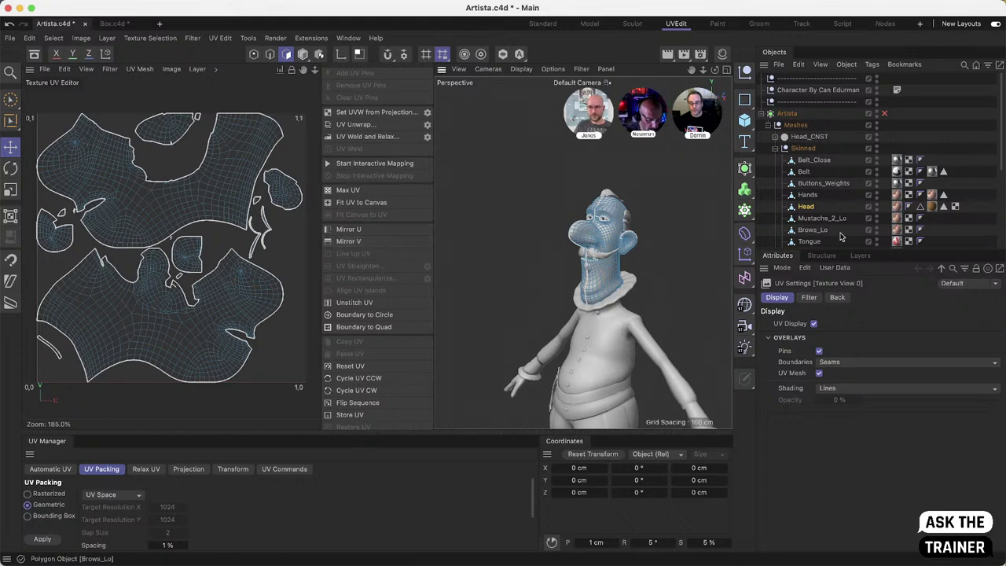
Step: Select the Head's UVW tag and show the UV Manager's Projection options
left_click(954, 206)
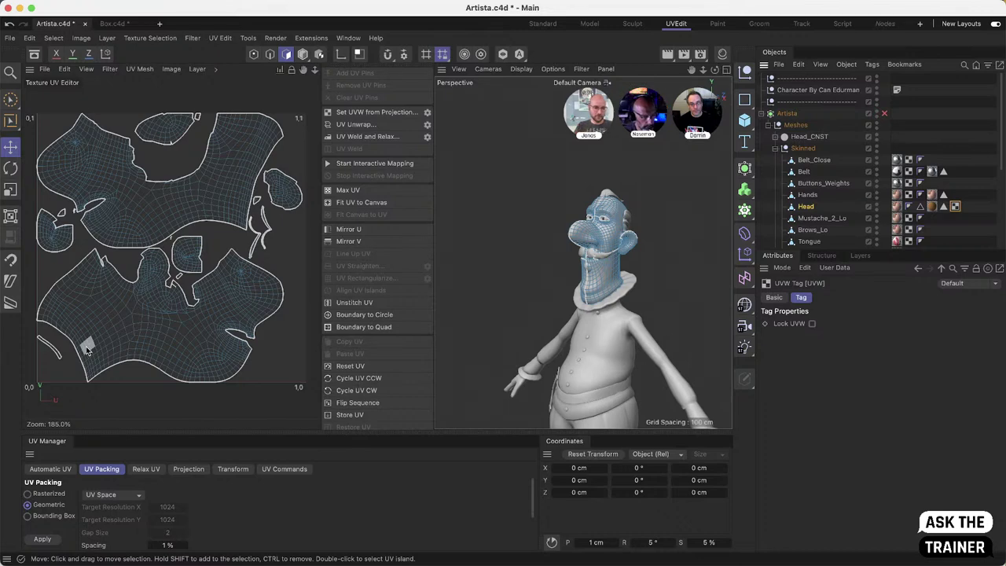
left_click(190, 474)
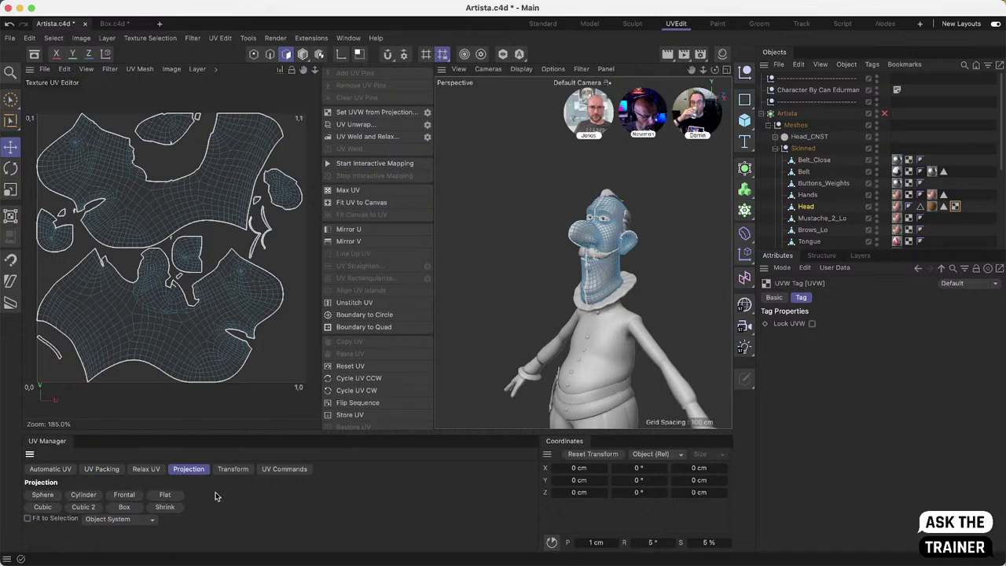
Step: Try Sphere, Cylinder, Frontal, Cubic, Cubic 2 and Box projections on the Head, then apply Flat
left_click(44, 495)
left_click(92, 495)
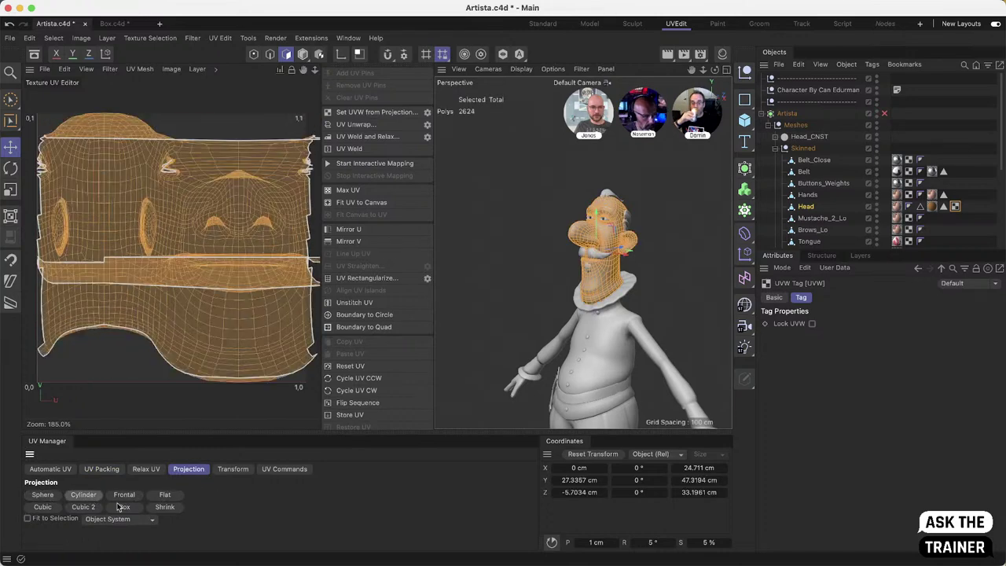
left_click(124, 494)
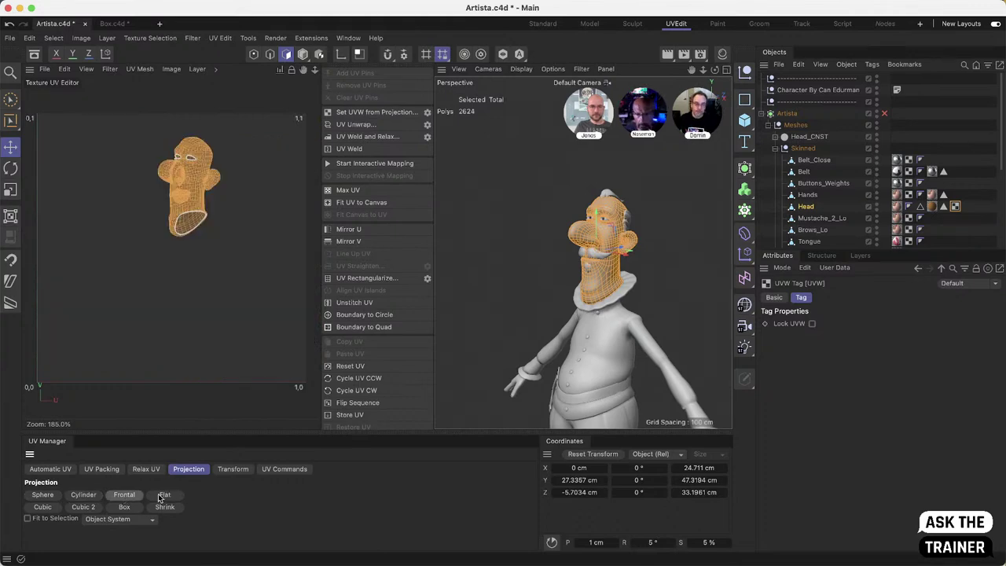
left_click(159, 495)
left_click(48, 508)
left_click(85, 506)
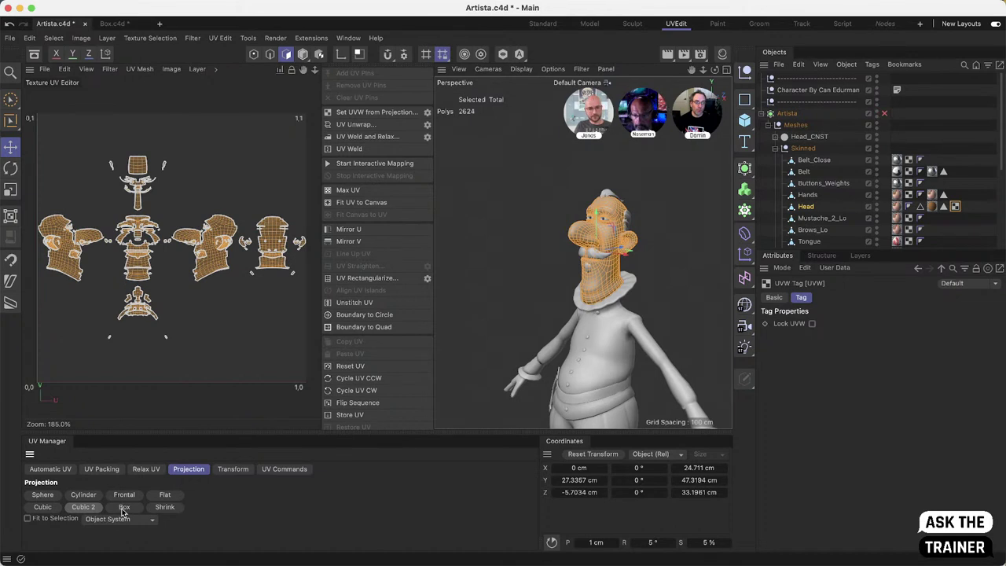
left_click(123, 508)
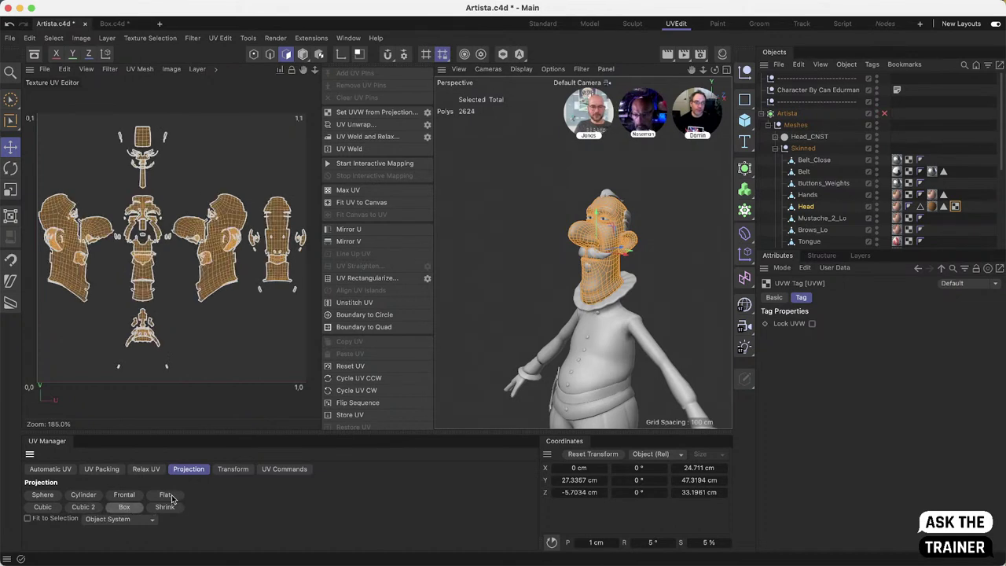
left_click(172, 497)
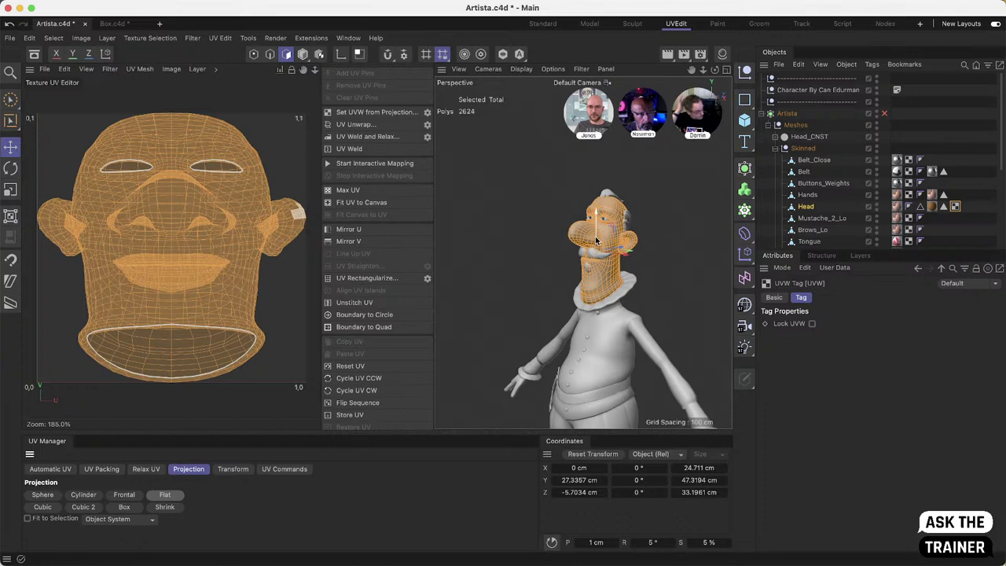
Step: Select the Head, frame it with O and isolate it in the viewport
left_click(795, 207)
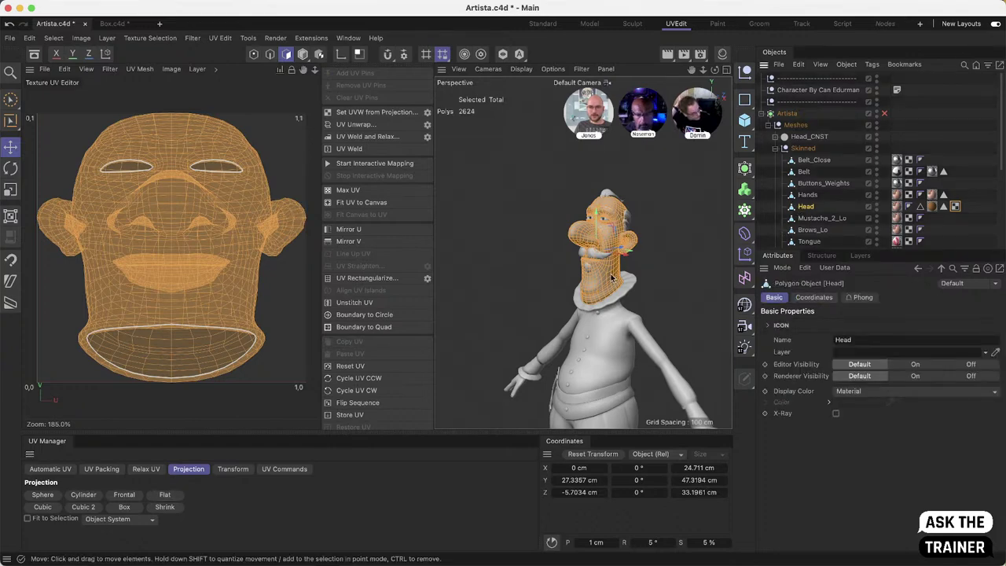
key("o")
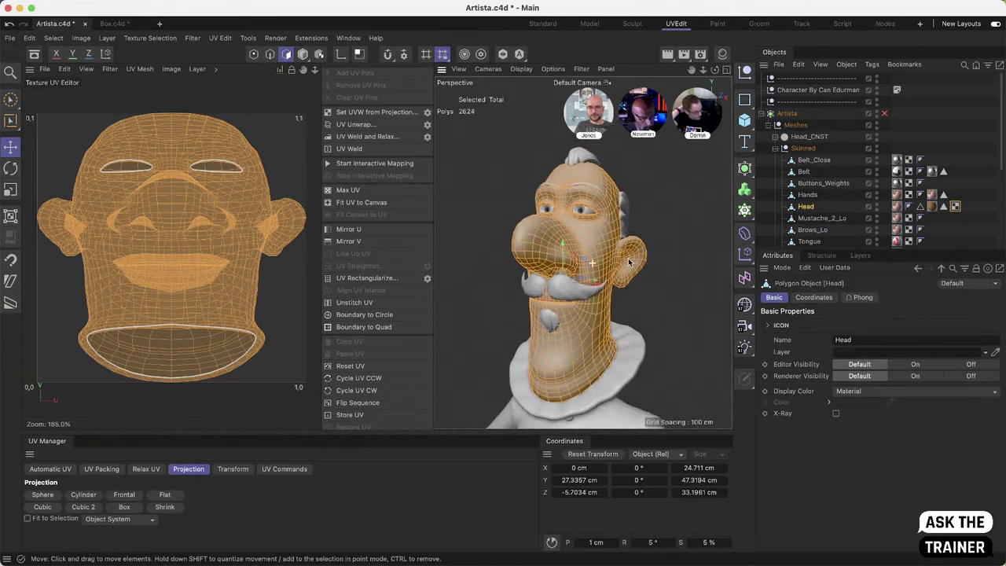
left_click(503, 54)
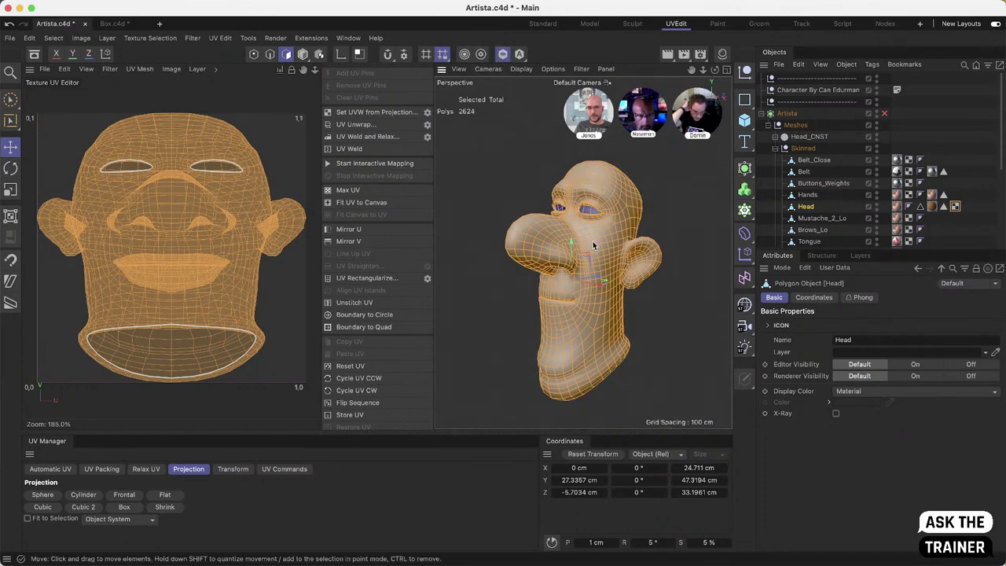
left_click_drag(593, 246, 520, 238, "alt")
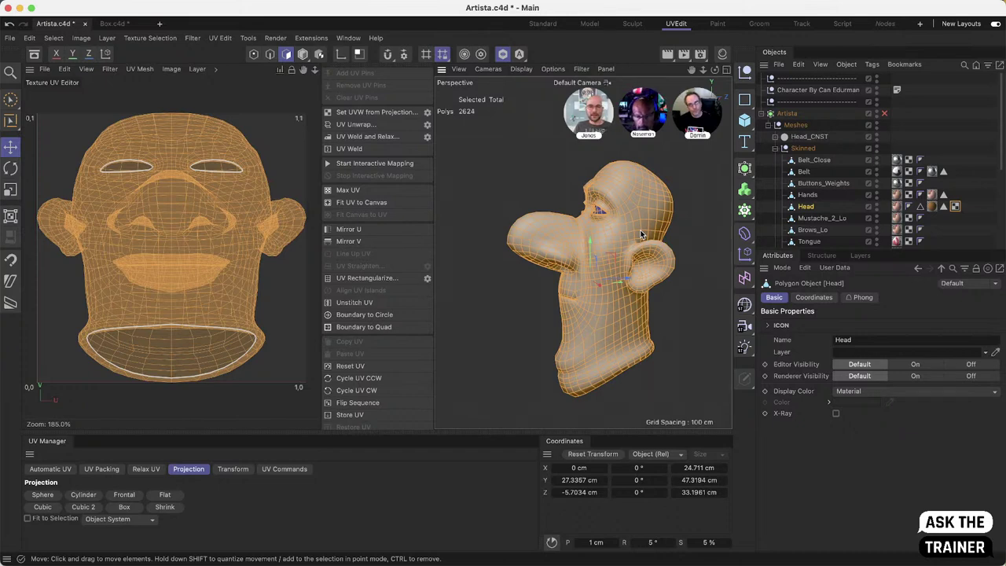
Step: Show the full character again and orbit around to inspect the back of the head
left_click(518, 54)
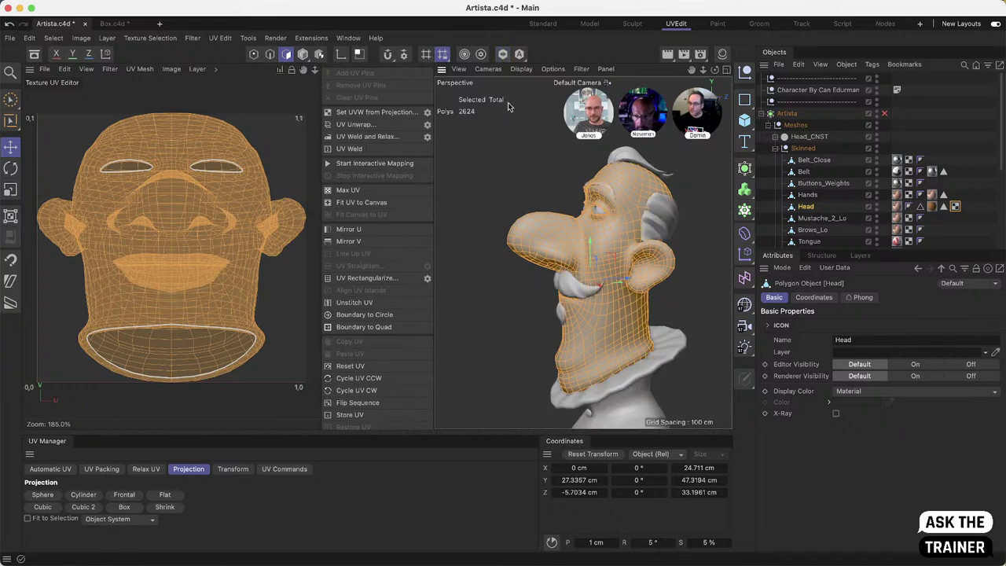
mouse_move(576, 242)
left_mouse_down("alt")
mouse_move(496, 250)
mouse_move(543, 239)
mouse_move(538, 223)
mouse_move(568, 225)
left_mouse_up("alt")
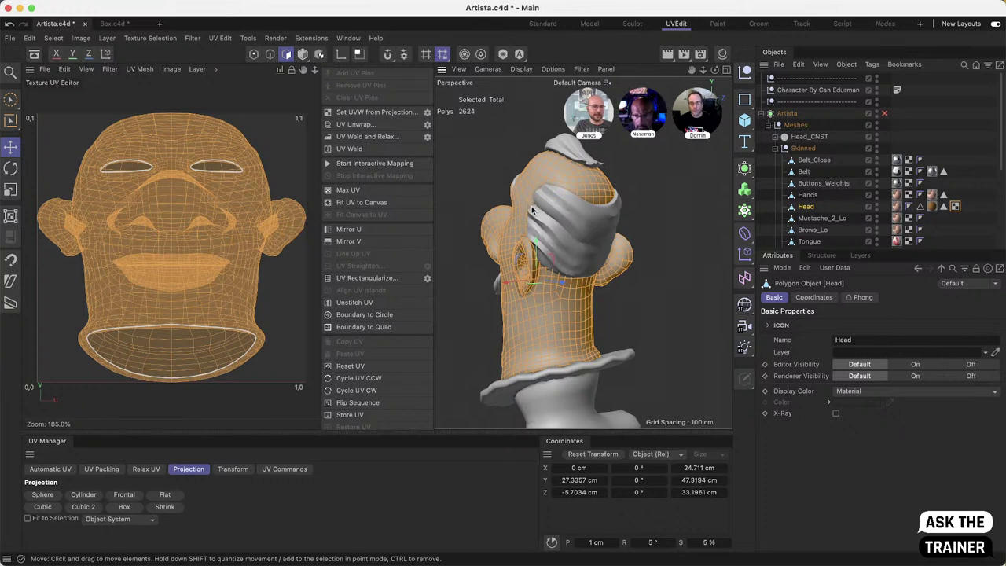
left_click_drag(532, 209, 606, 255, "alt")
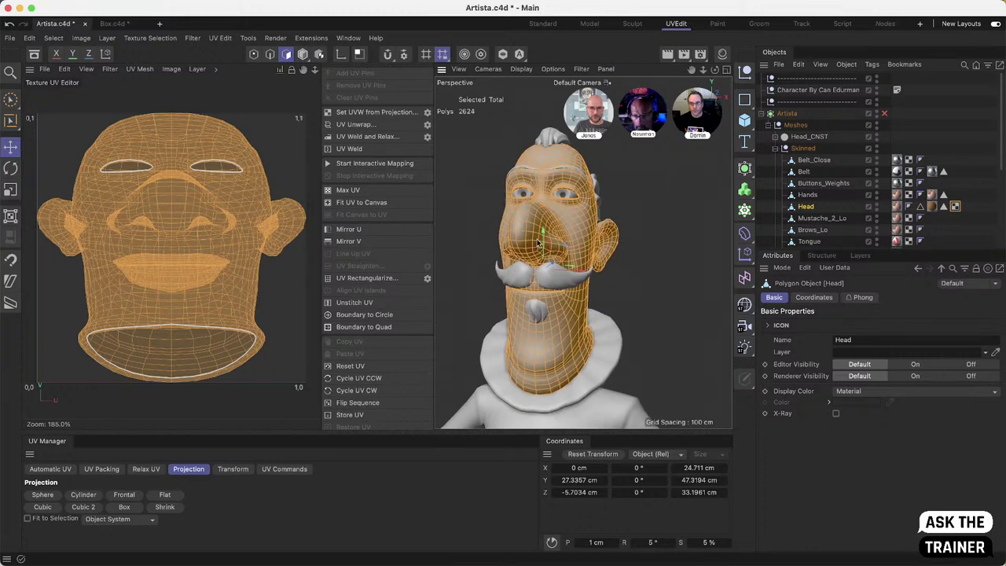
left_click_drag(562, 277, 516, 206, "alt")
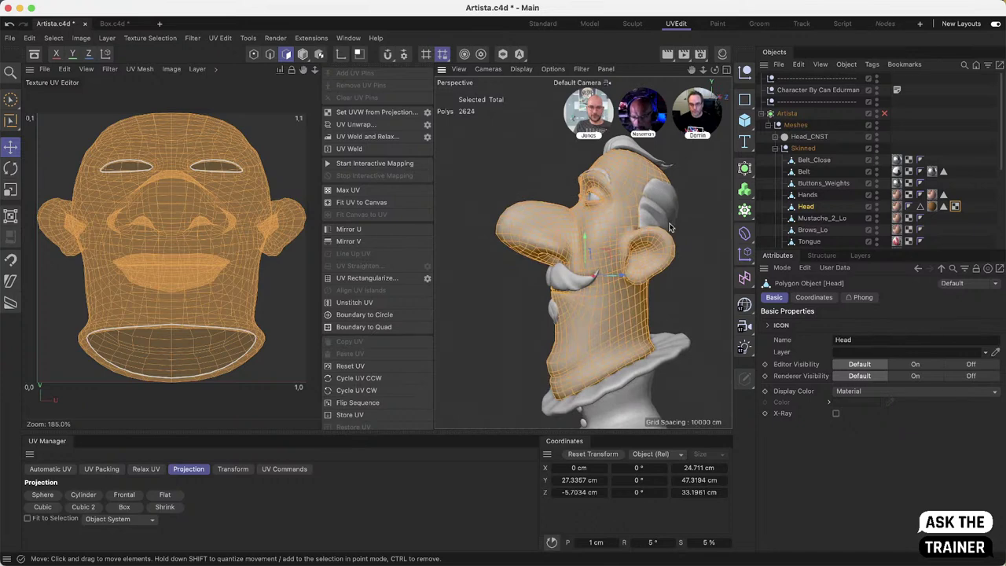
left_click_drag(669, 223, 541, 226, "alt")
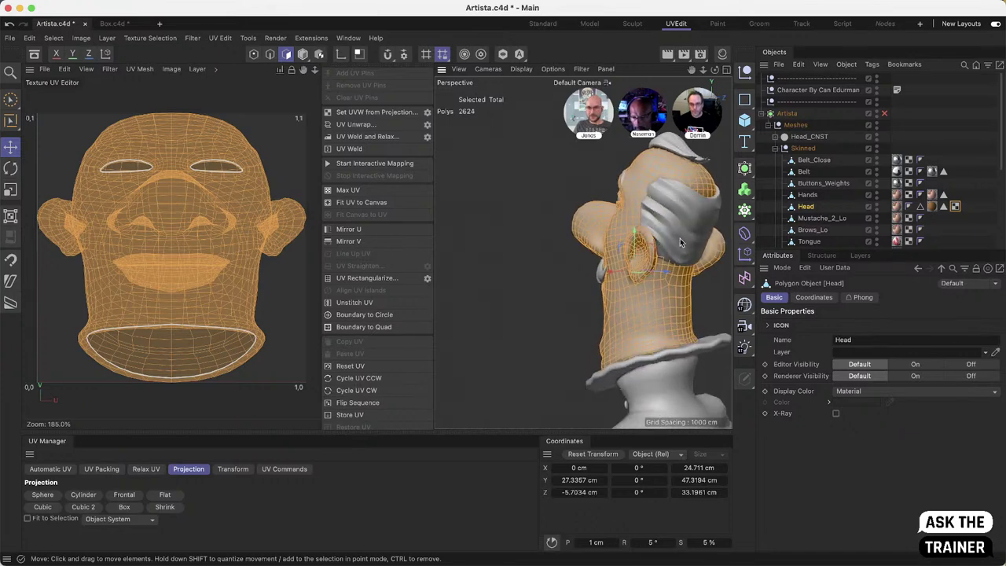
left_click_drag(679, 238, 588, 164, "alt")
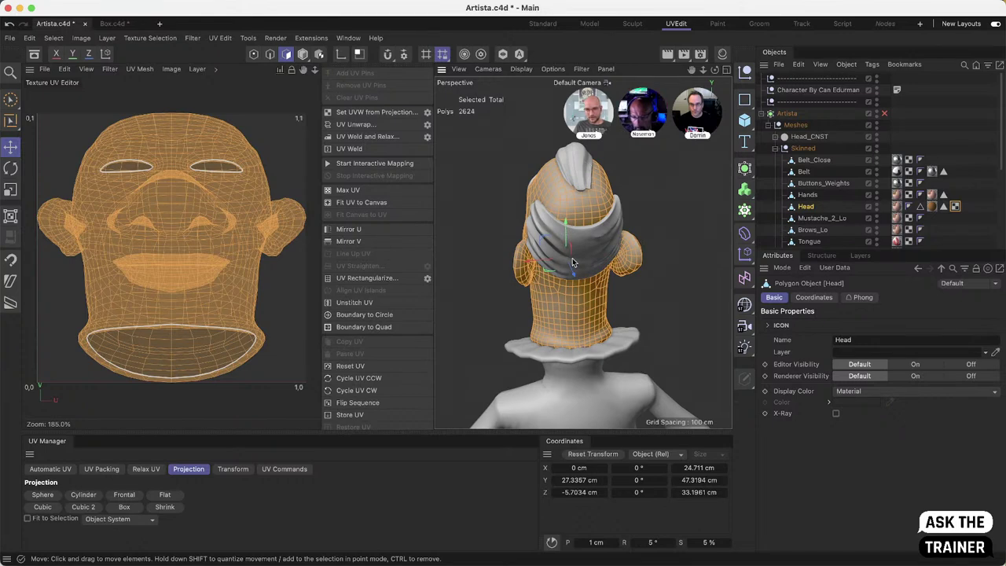
left_click_drag(555, 305, 546, 318, "alt")
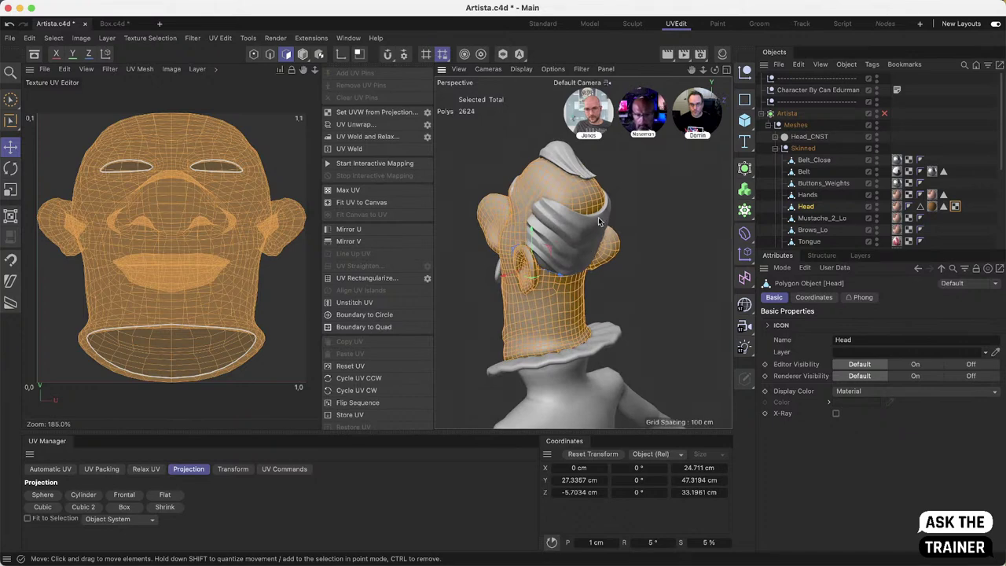
Step: Re-isolate the Head, switch to Edge mode and clear the edge selection
left_click(502, 54)
left_click_drag(667, 236, 599, 234, "alt")
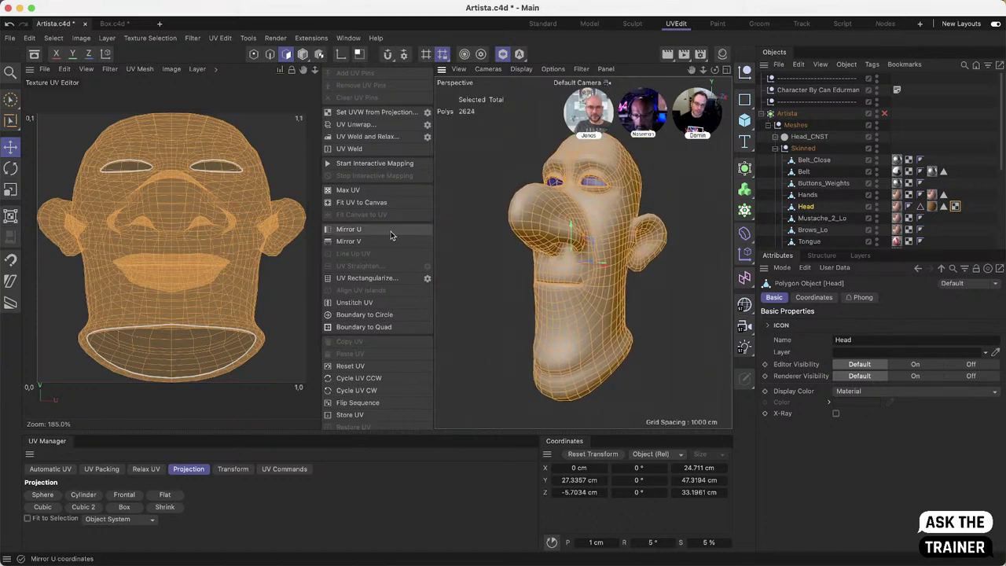
left_click(270, 55)
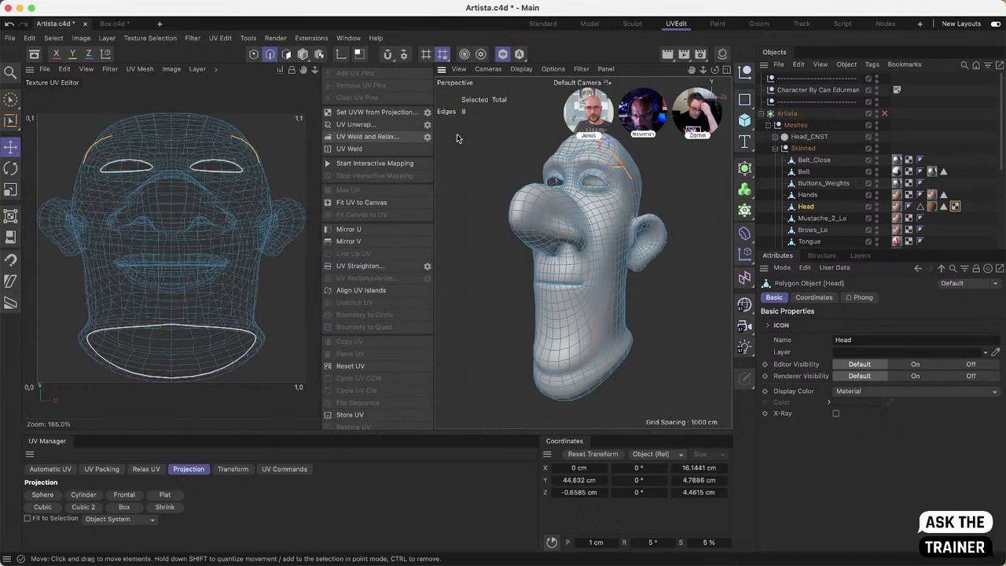
left_click(678, 172)
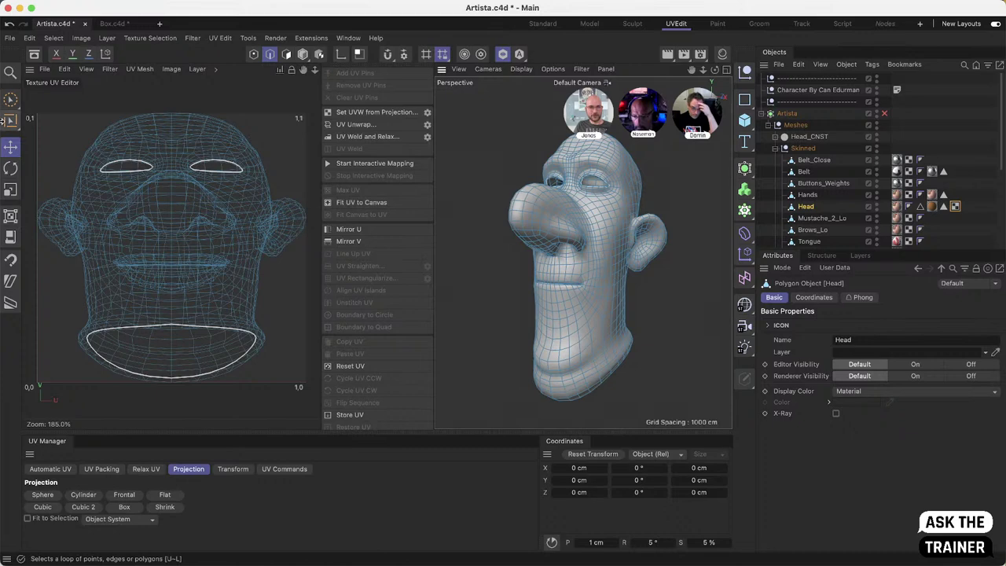
left_click(10, 120)
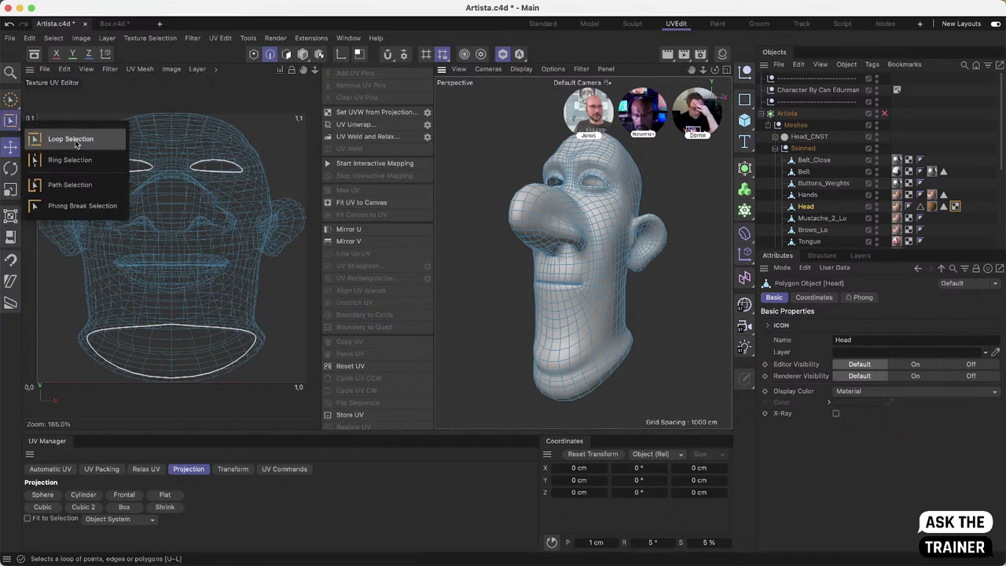
left_click(89, 187)
left_click(54, 39)
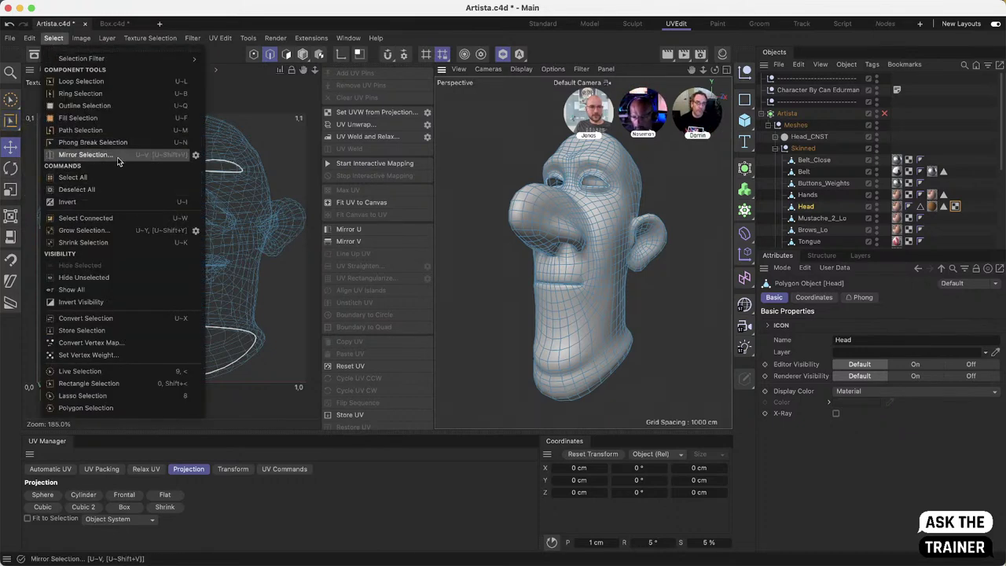
left_click(279, 147)
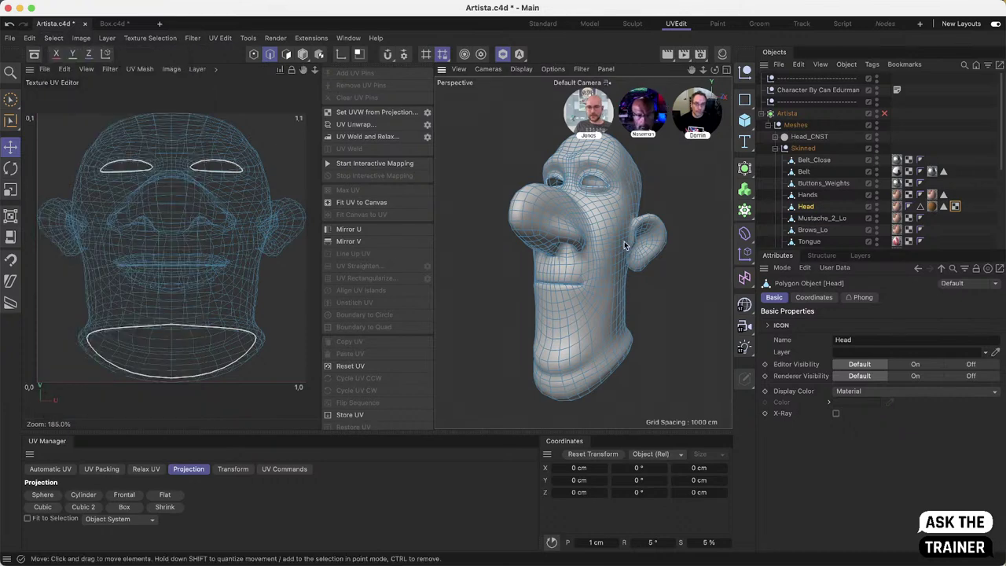
mouse_move(624, 240)
left_mouse_down("alt")
mouse_move(503, 236)
mouse_move(592, 154)
mouse_move(615, 234)
left_mouse_up("alt")
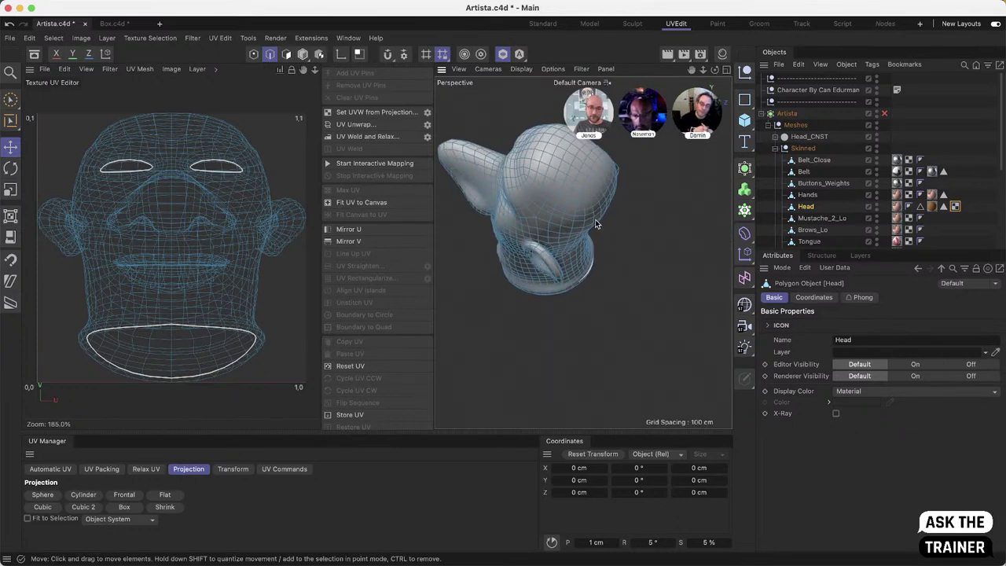
key("e")
left_click_drag(531, 182, 563, 195, "alt")
Step: Loop-select the 33 edges running from the neck up the back of the head
scroll(564, 195, "up", 5)
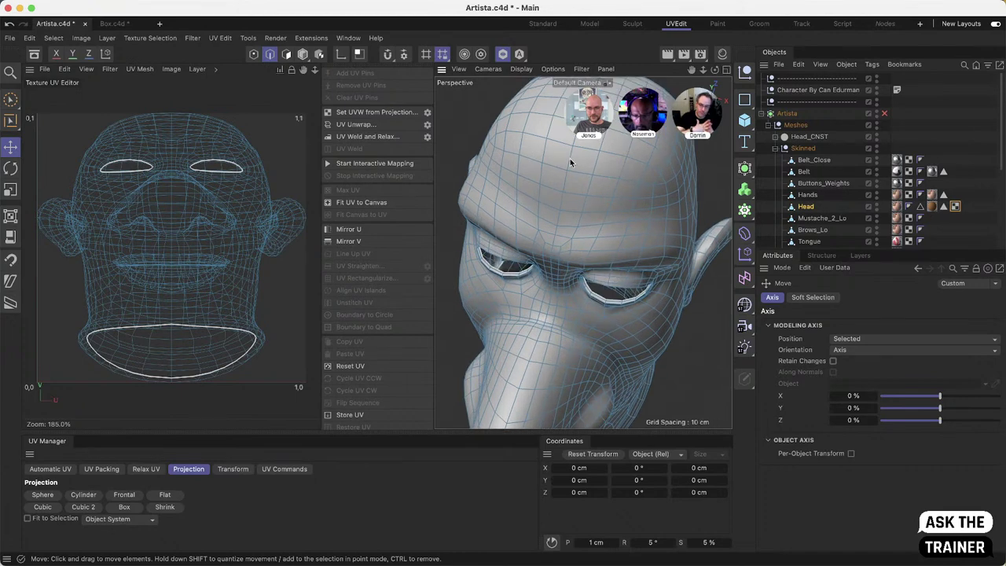
left_click(570, 156)
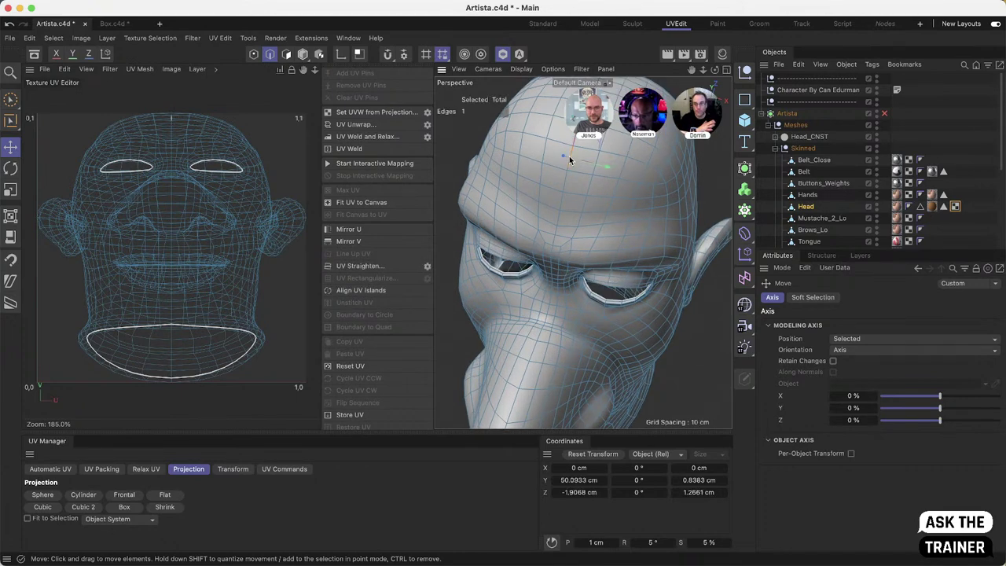
left_click_drag(570, 156, 586, 301, "alt")
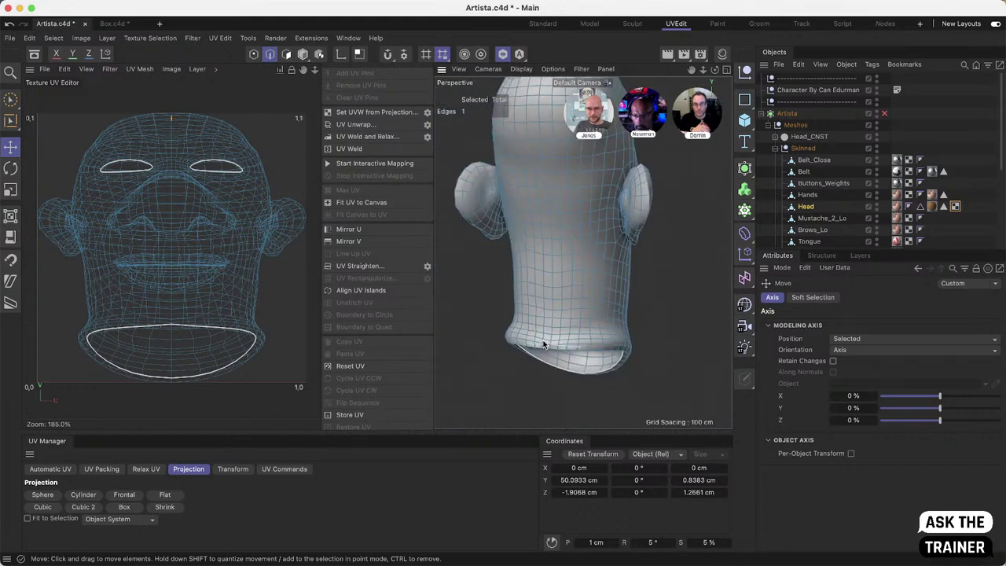
scroll(651, 260, "up", 5)
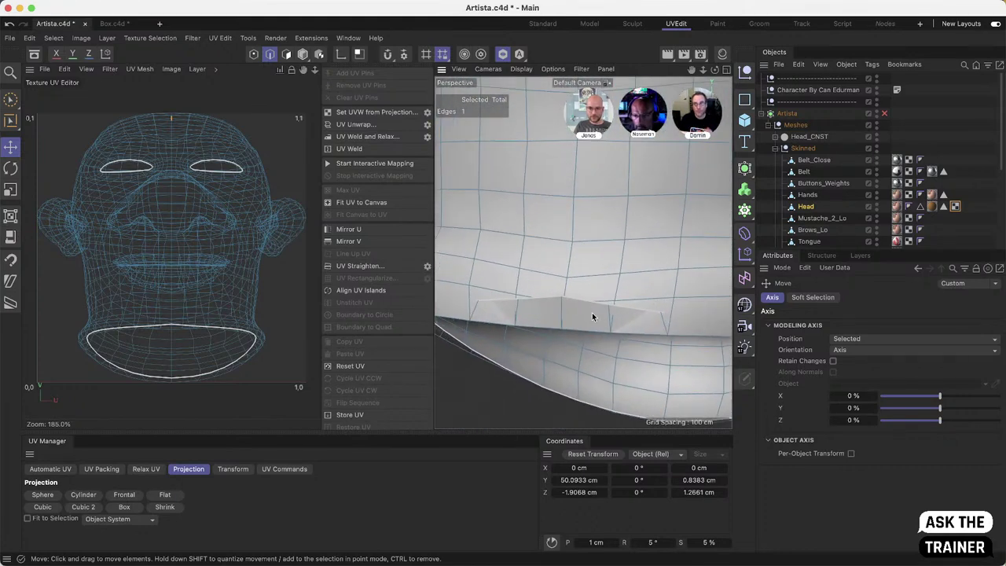
left_click_drag(591, 311, 572, 322, "alt")
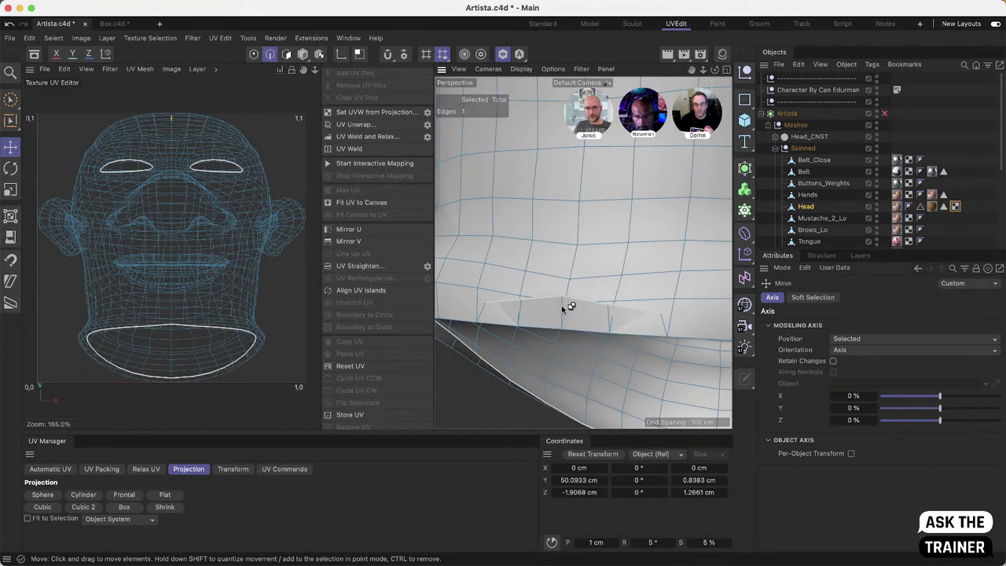
double_click(561, 304)
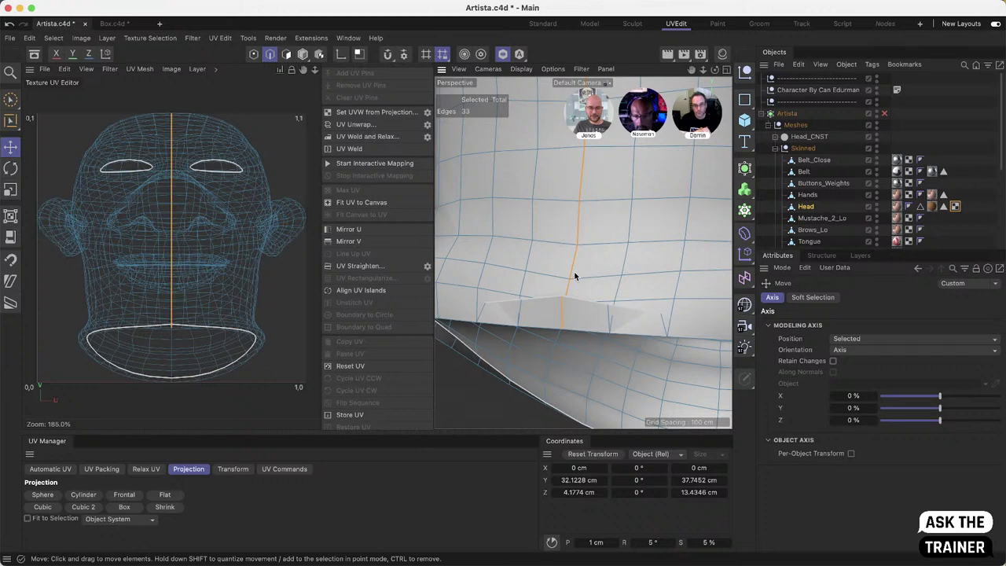
scroll(576, 265, "down", 8)
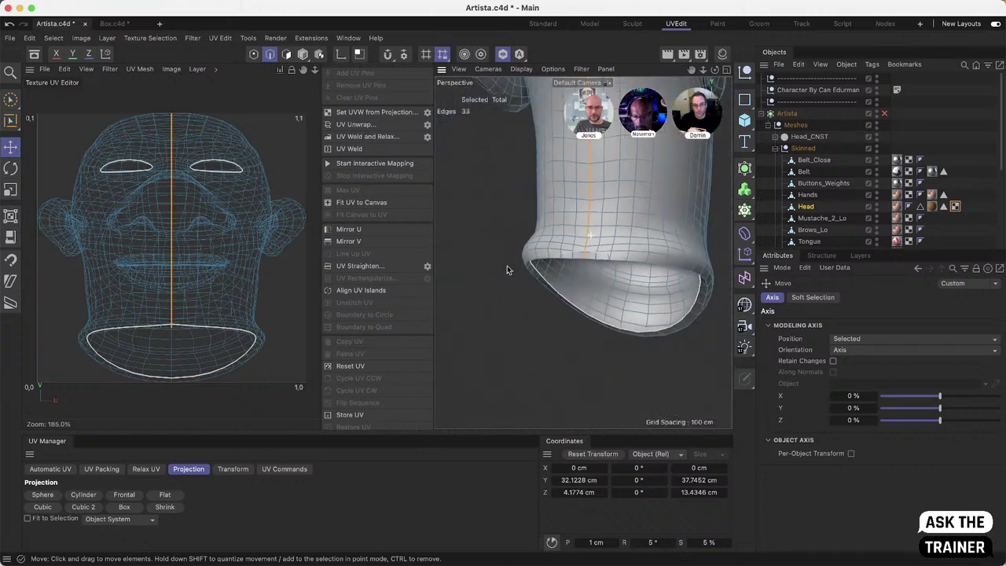
left_click_drag(577, 198, 599, 250, "alt")
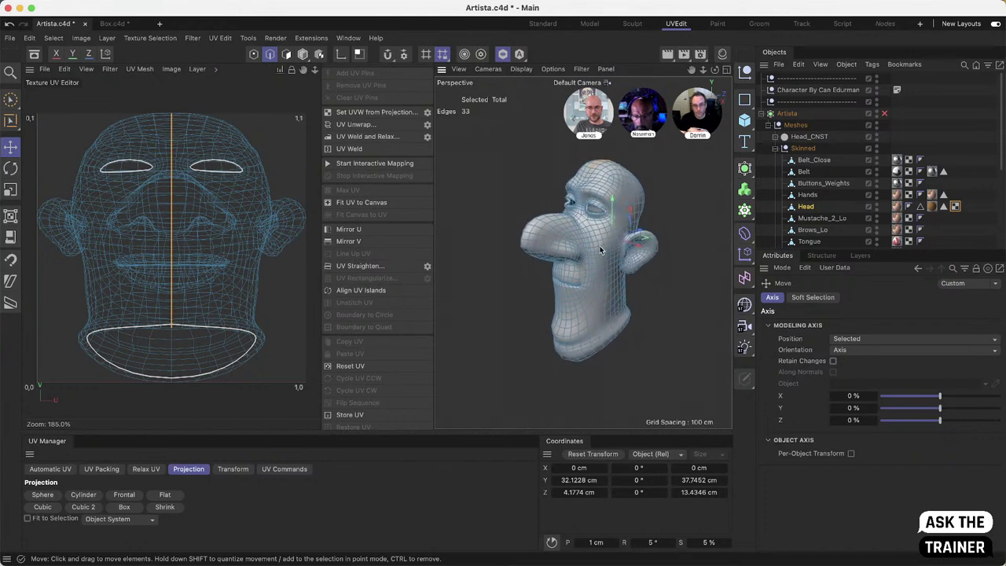
Step: Run UV Unwrap on the Head along the 33-edge centerline seam
left_click(363, 125)
scroll(176, 287, "up", 5)
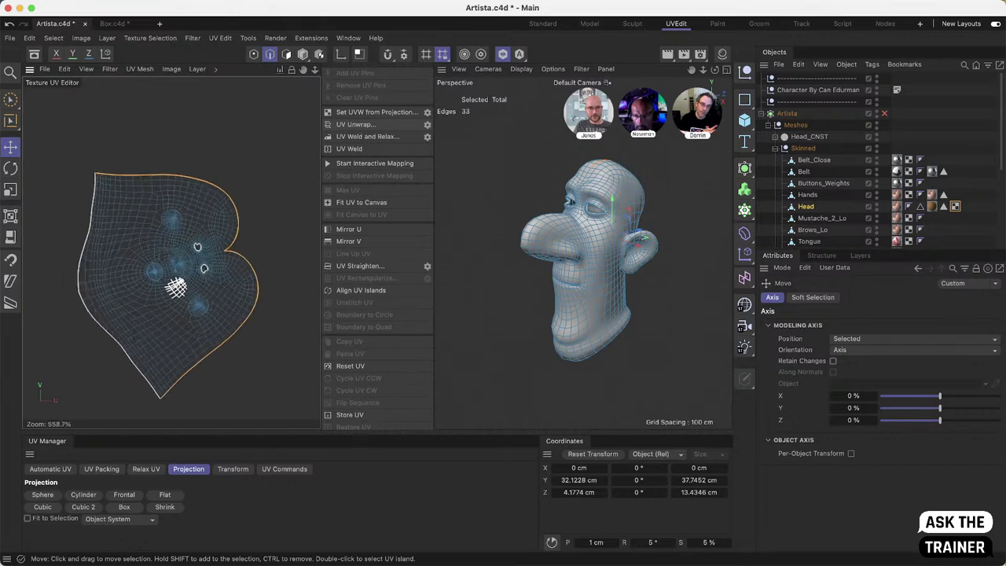
scroll(176, 287, "up", 1)
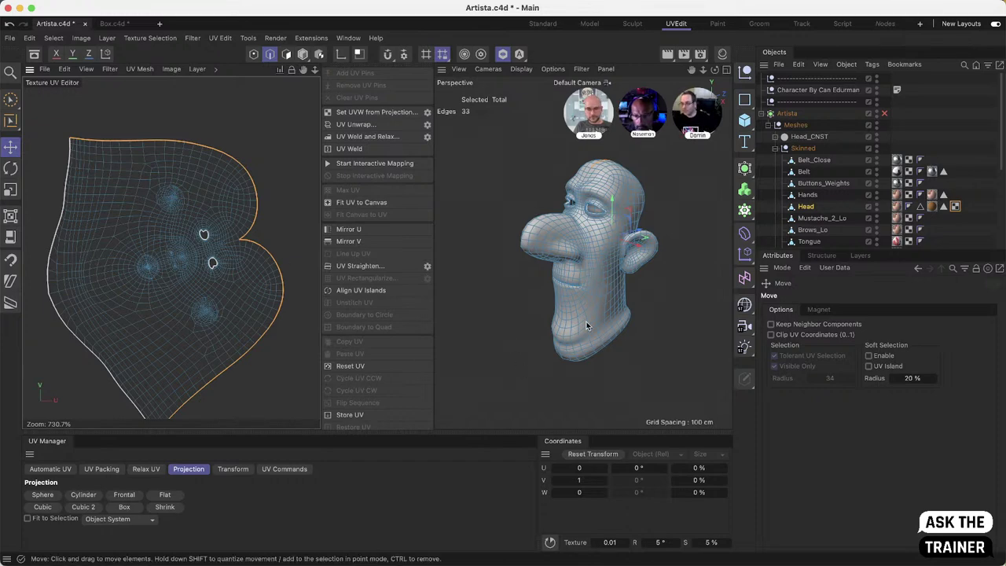
left_click_drag(588, 326, 534, 296, "alt")
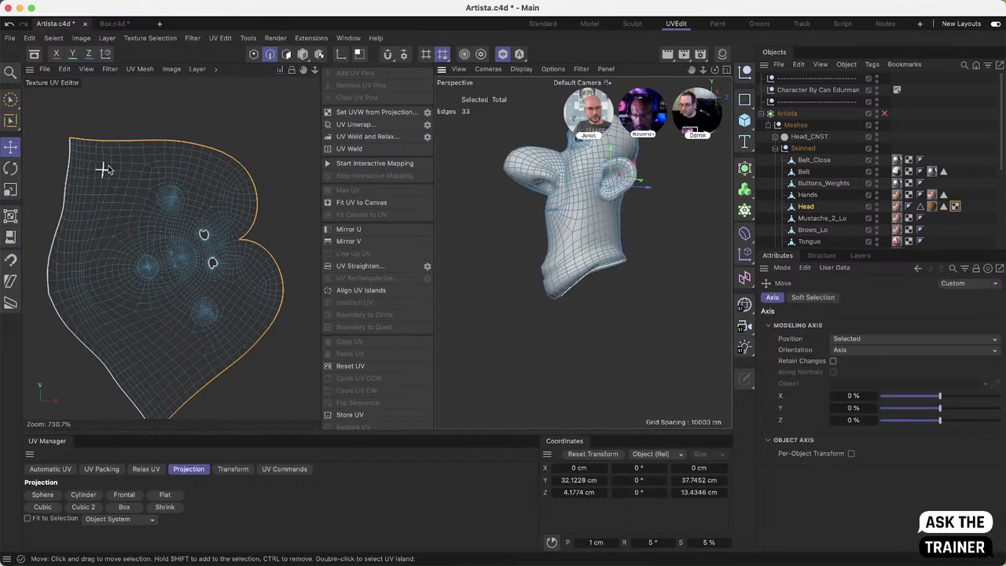
scroll(649, 239, "up", 5)
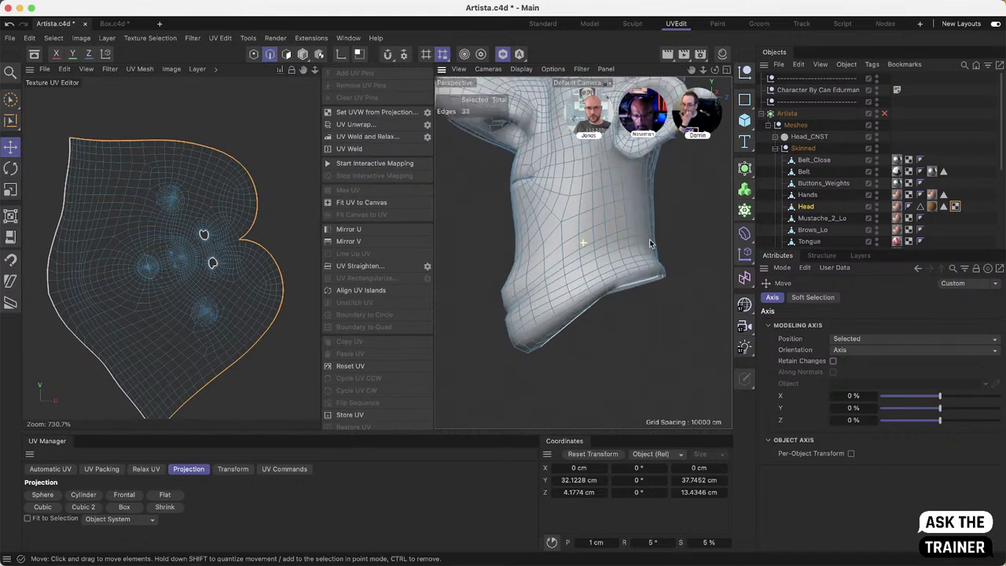
left_click_drag(649, 238, 461, 155, "alt")
left_click_drag(639, 328, 597, 298, "alt")
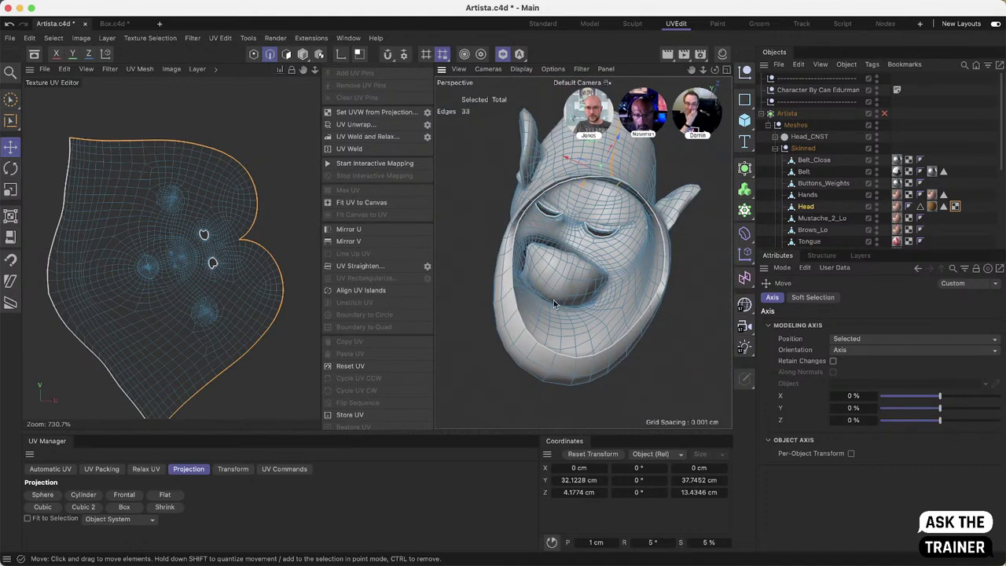
scroll(589, 286, "up", 6)
left_click_drag(505, 277, 524, 264, "alt")
Step: Loop-select the edges inside the mouth and re-run UV Unwrap on the head
left_click(11, 122)
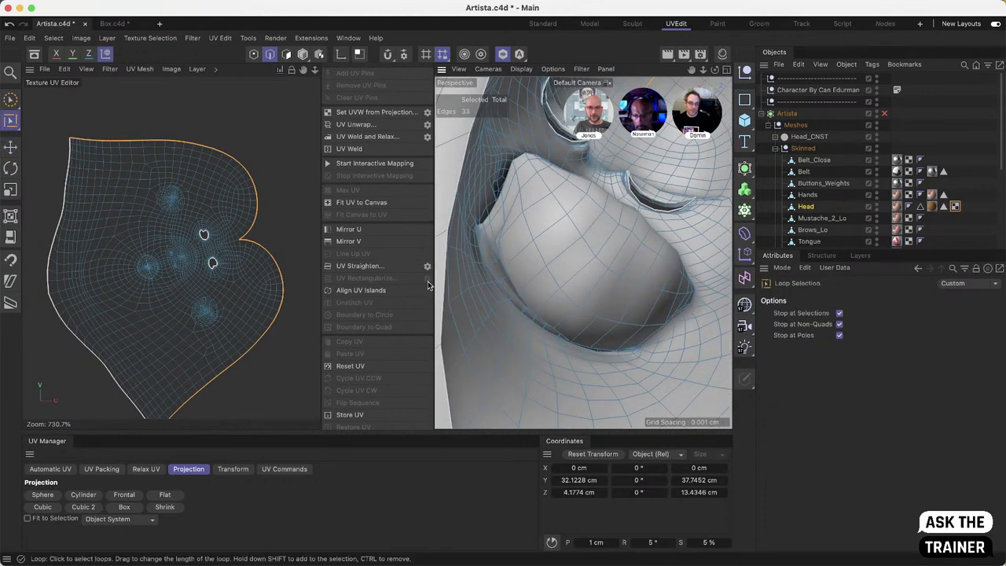
left_click(486, 236)
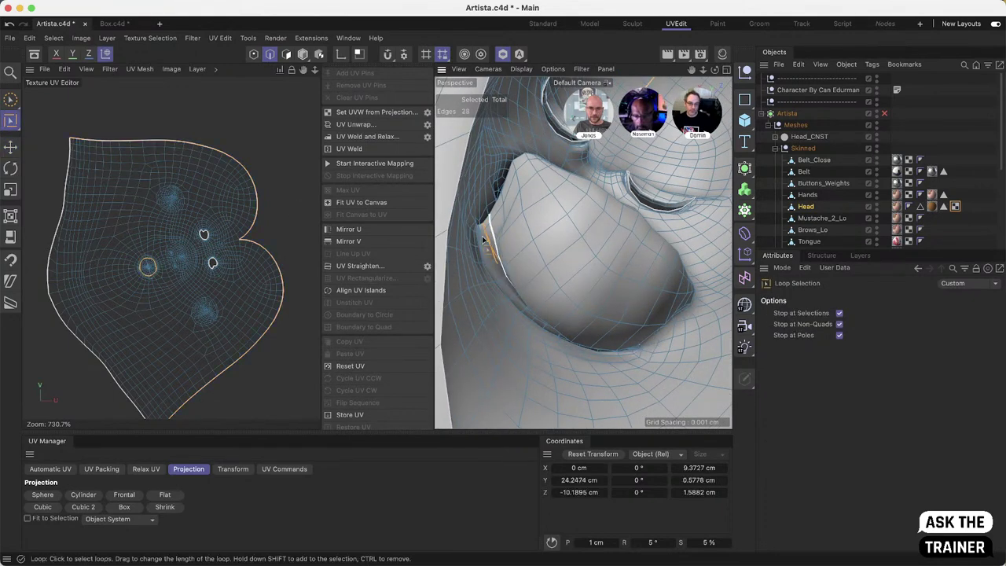
left_click(356, 128)
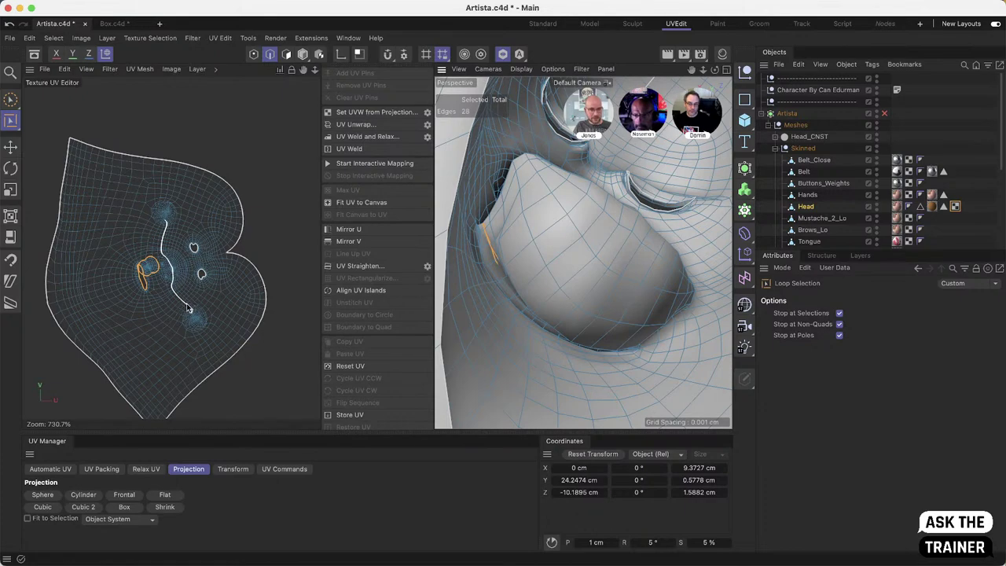
Step: In Polygon mode, drag the small split-off UV island apart from the main head island
key("e")
left_click(286, 53)
key("ctrl+a")
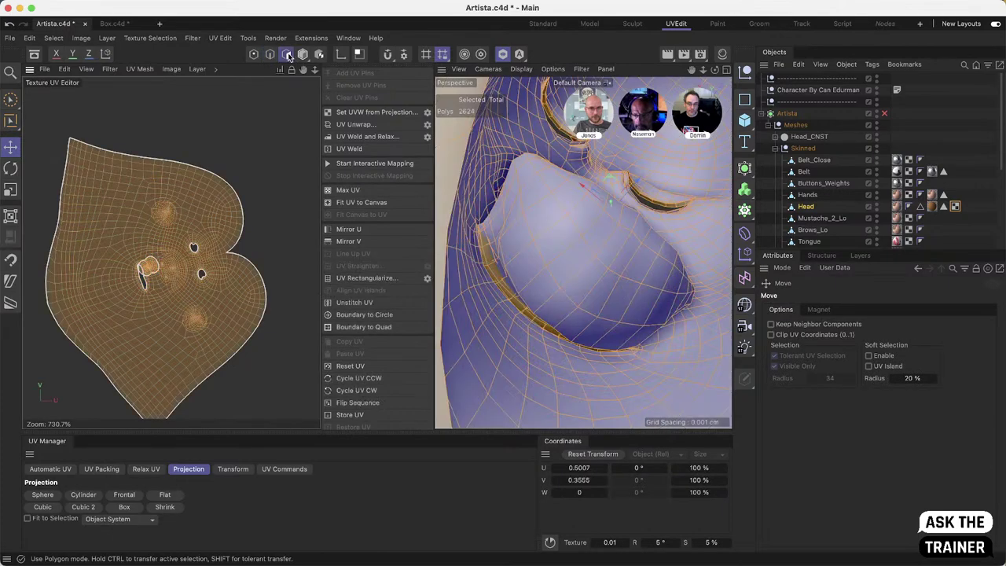
left_click(277, 253)
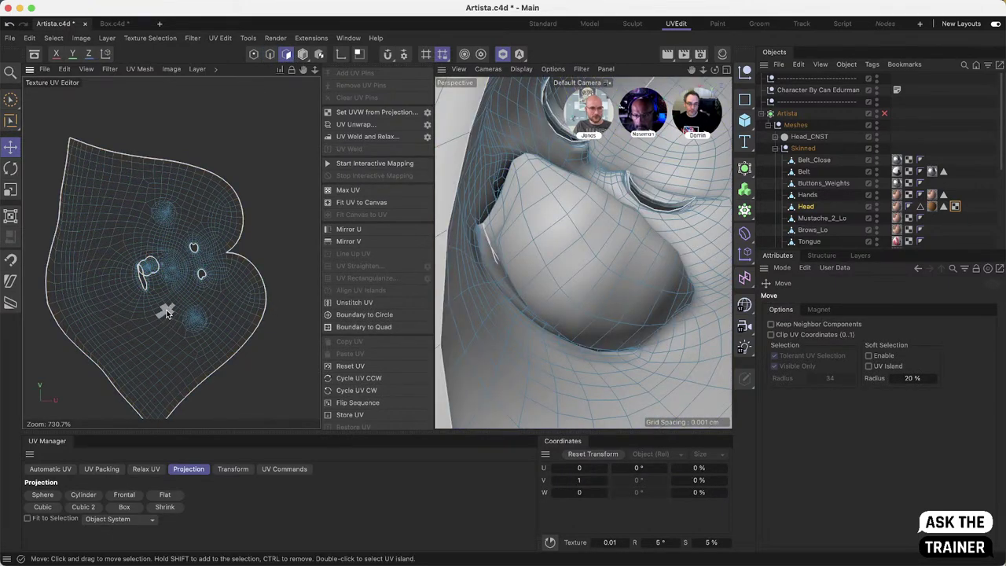
double_click(214, 312)
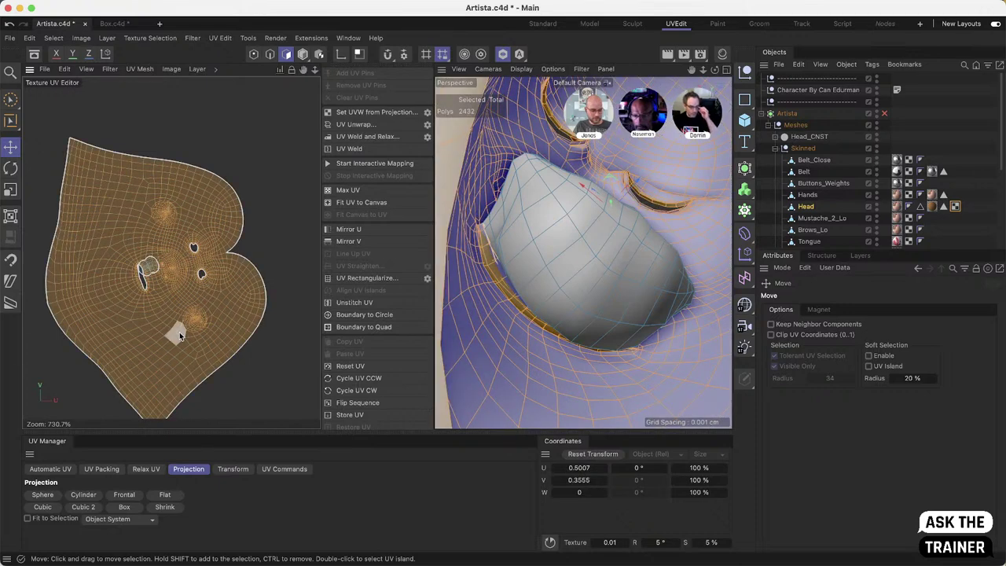
left_click_drag(182, 319, 68, 306)
left_click_drag(146, 267, 284, 189)
double_click(90, 299)
left_click_drag(90, 299, 226, 304)
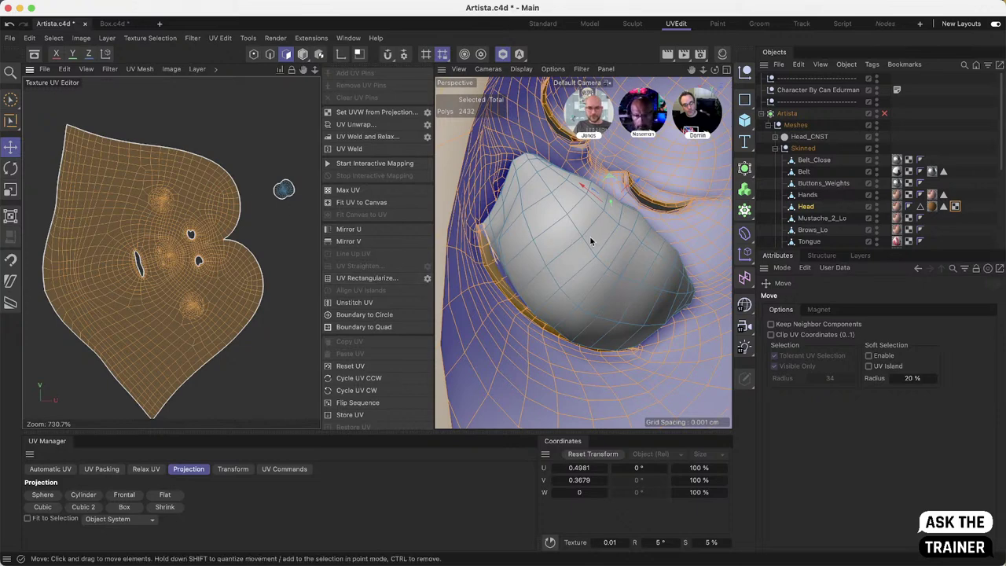
left_click_drag(591, 241, 674, 214, "alt")
Step: Trace an edge path up along the side of the nose in Edge mode
left_click(270, 53)
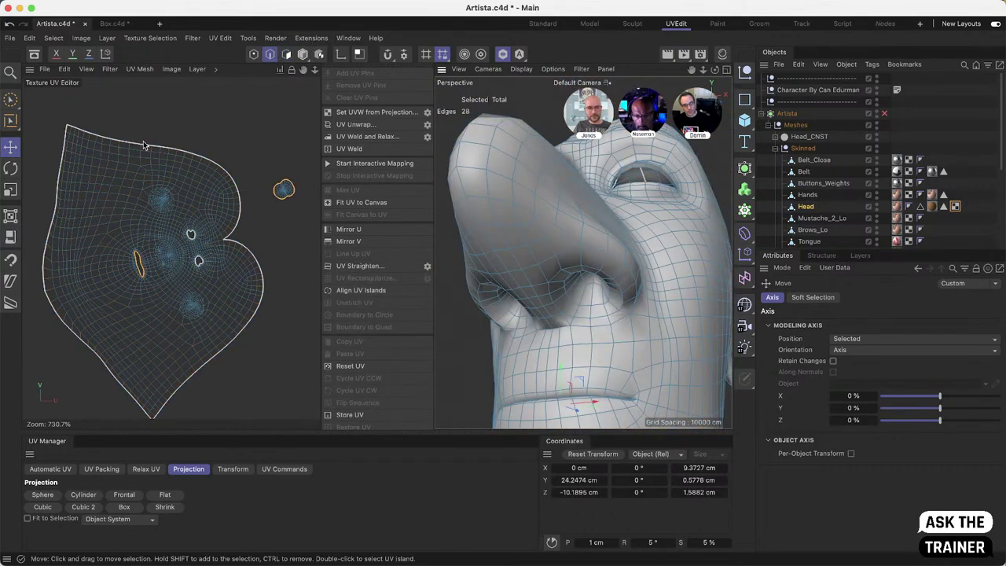
left_click_drag(10, 121, 95, 189)
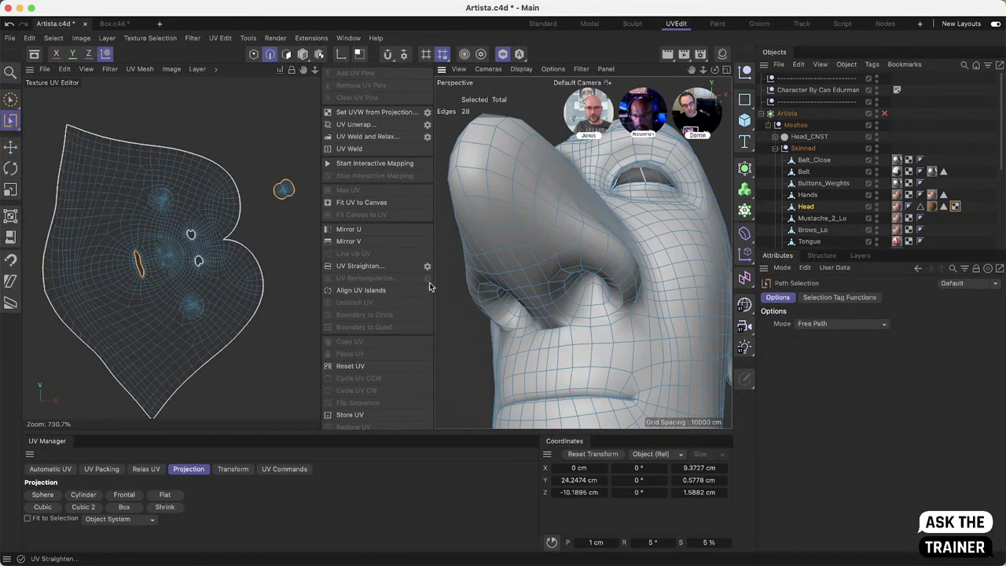
mouse_move(555, 330)
left_mouse_down()
mouse_move(634, 325)
mouse_move(514, 370)
left_mouse_up()
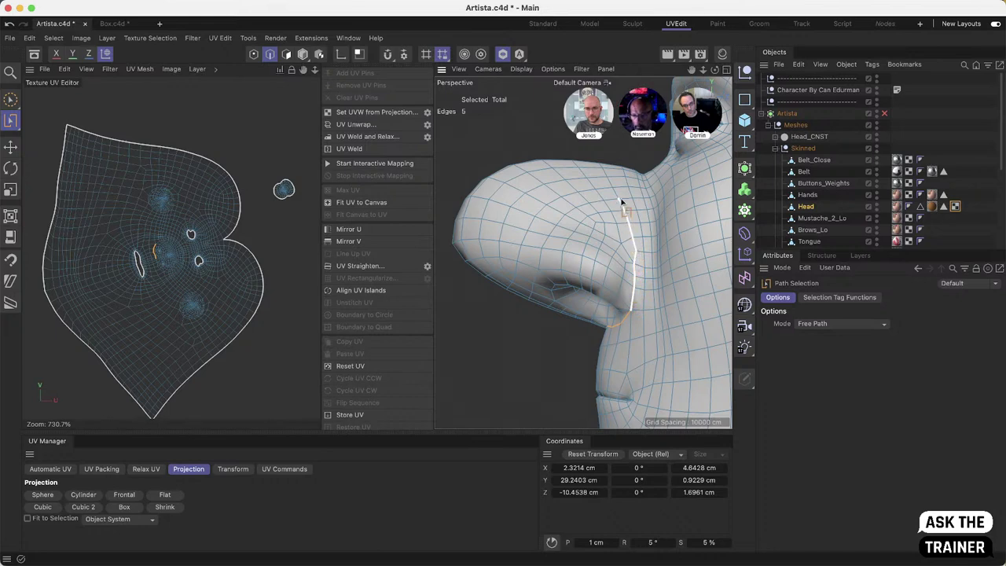
left_click_drag(621, 203, 623, 206)
left_click_drag(623, 206, 562, 231, "alt")
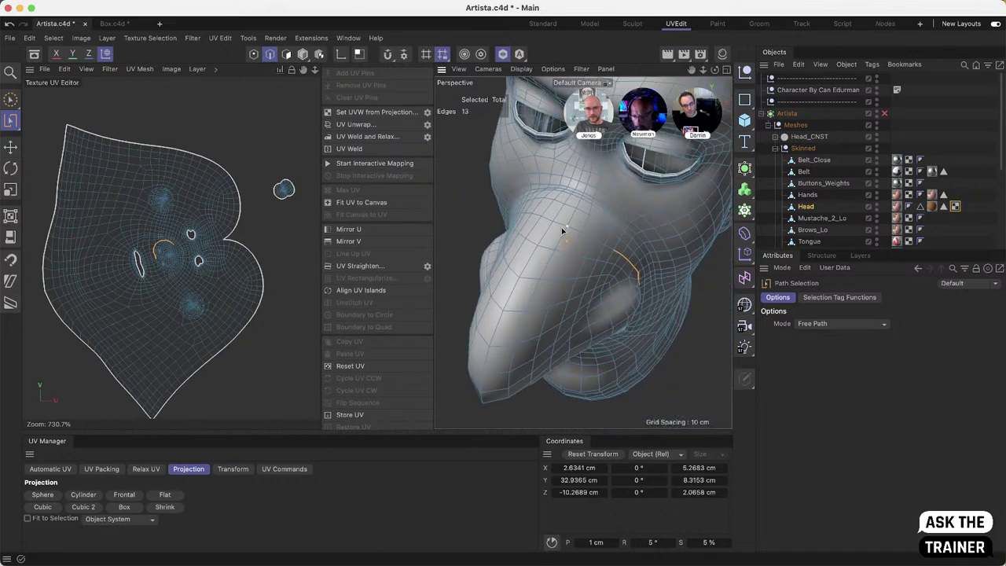
left_click_drag(614, 251, 555, 240)
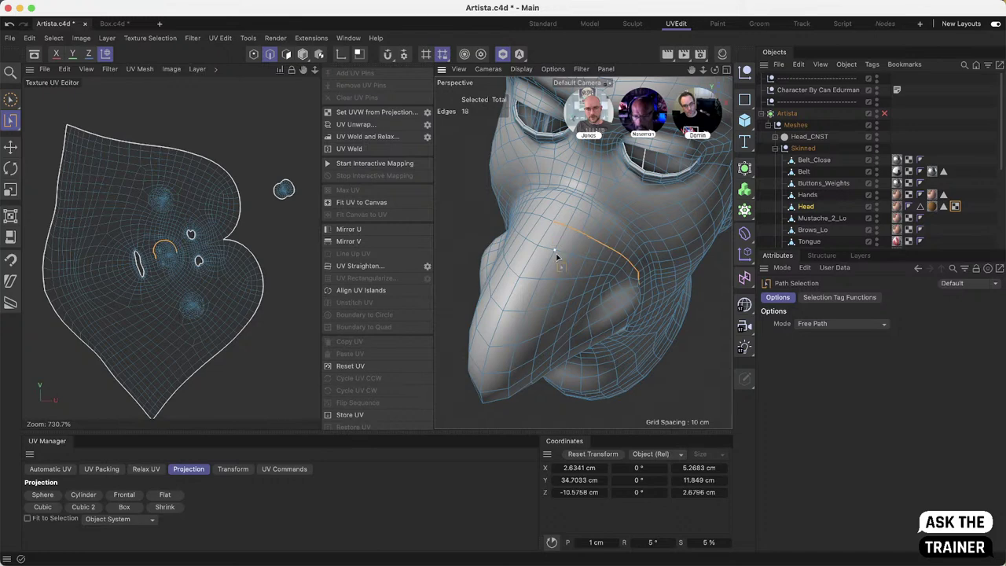
left_click_drag(571, 312, 570, 274, "alt")
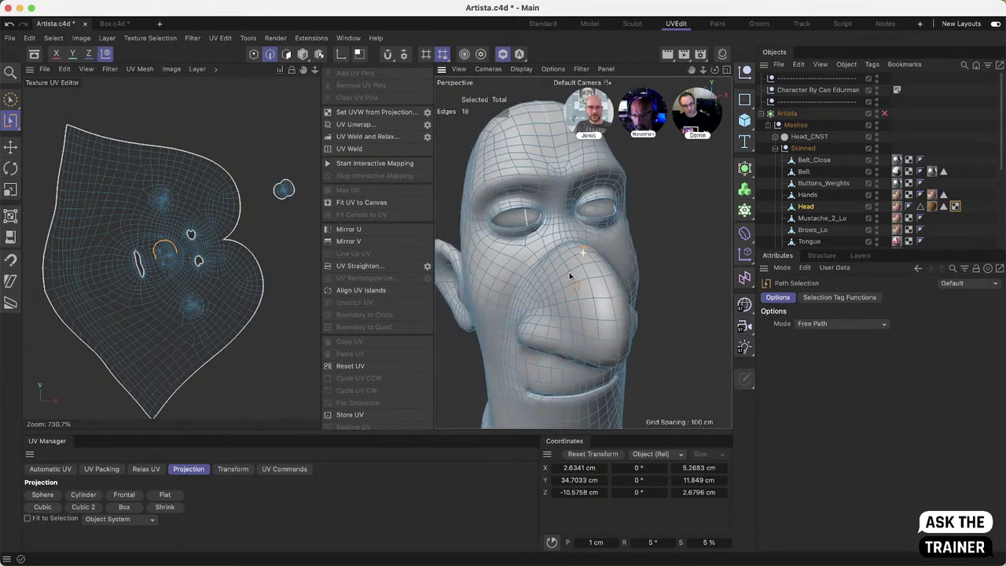
Step: Mirror the nose edge path to the other side and re-unwrap the head UVs
left_click(54, 38)
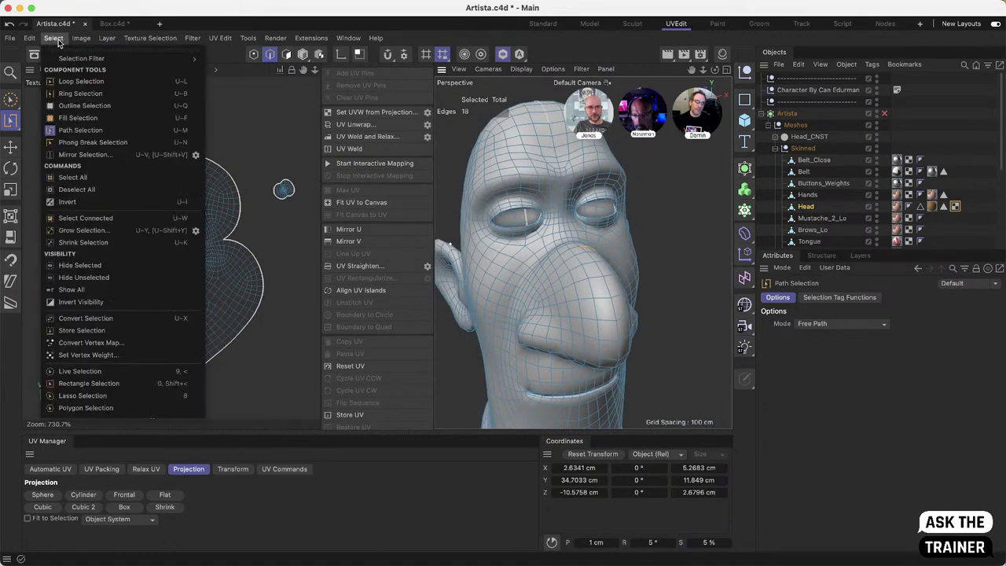
left_click(90, 155)
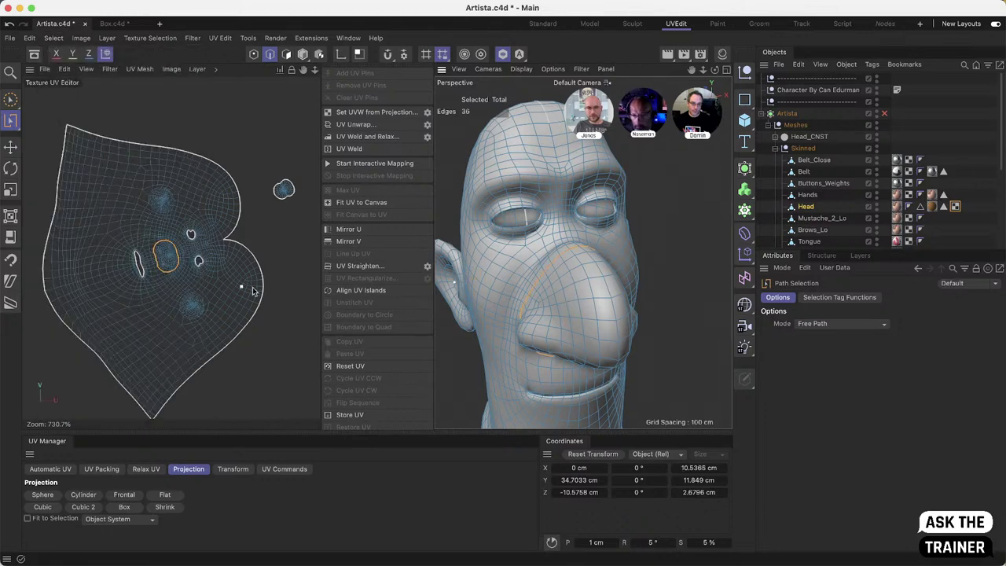
left_click_drag(604, 297, 526, 281, "alt")
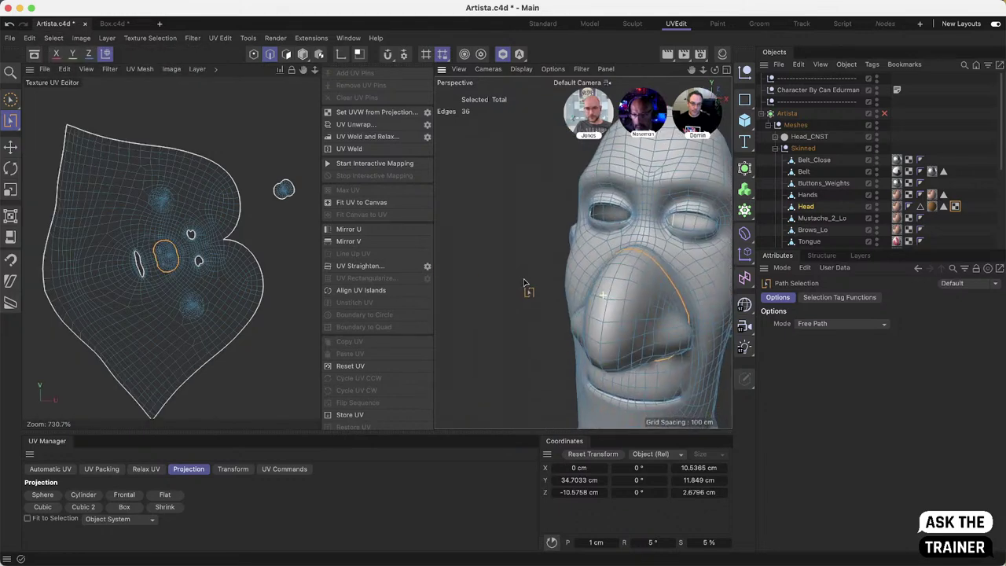
left_click(362, 127)
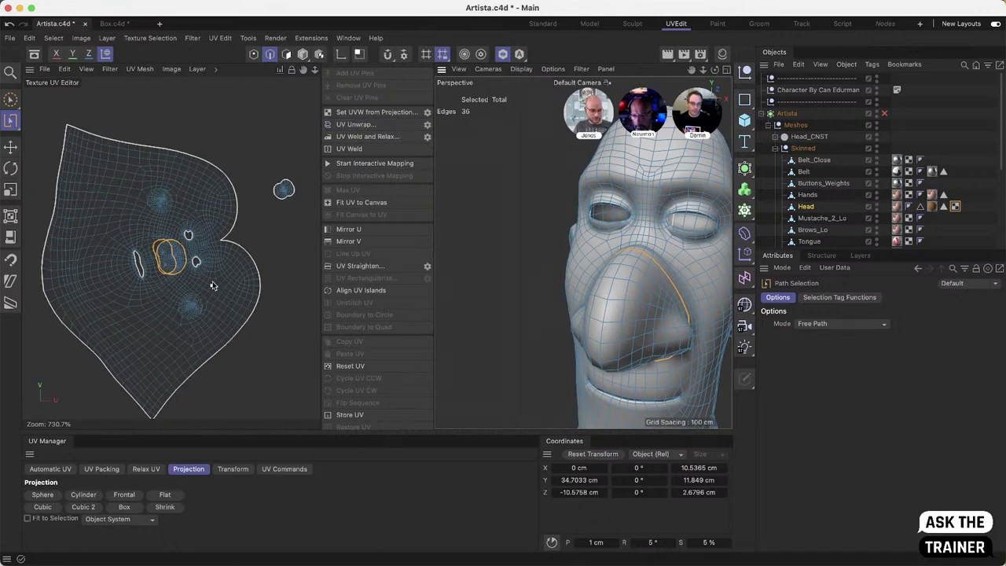
scroll(167, 273, "up", 5)
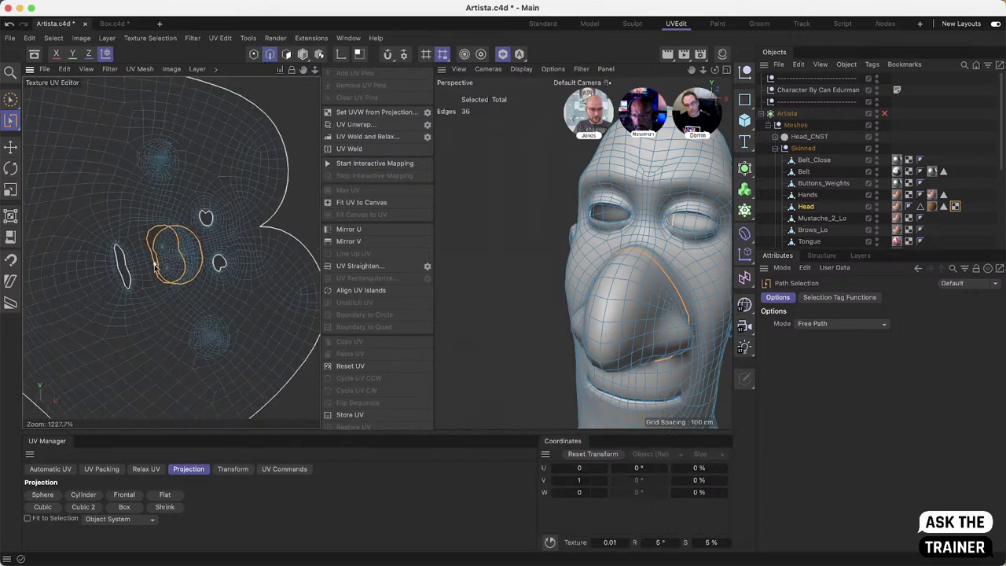
Step: Select the nose UV island in Polygon mode and move it beside the main head island
key("e")
left_click(168, 267)
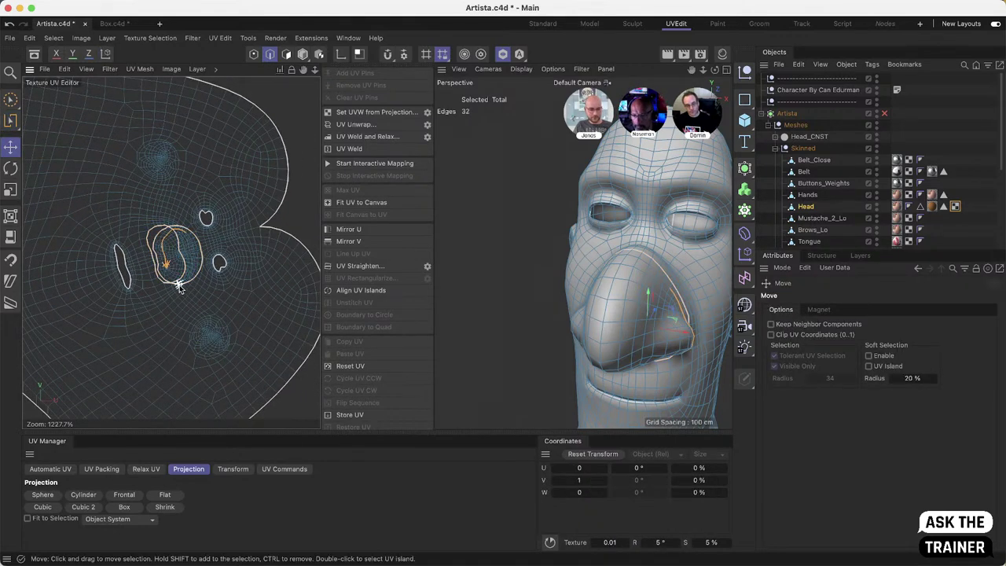
left_click(286, 54)
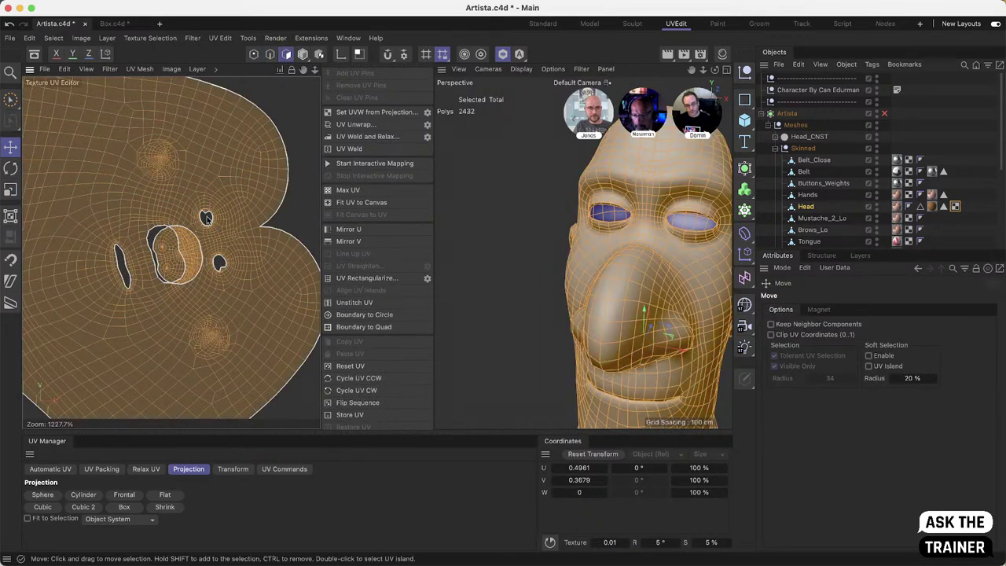
double_click(171, 257)
scroll(186, 269, "down", 7)
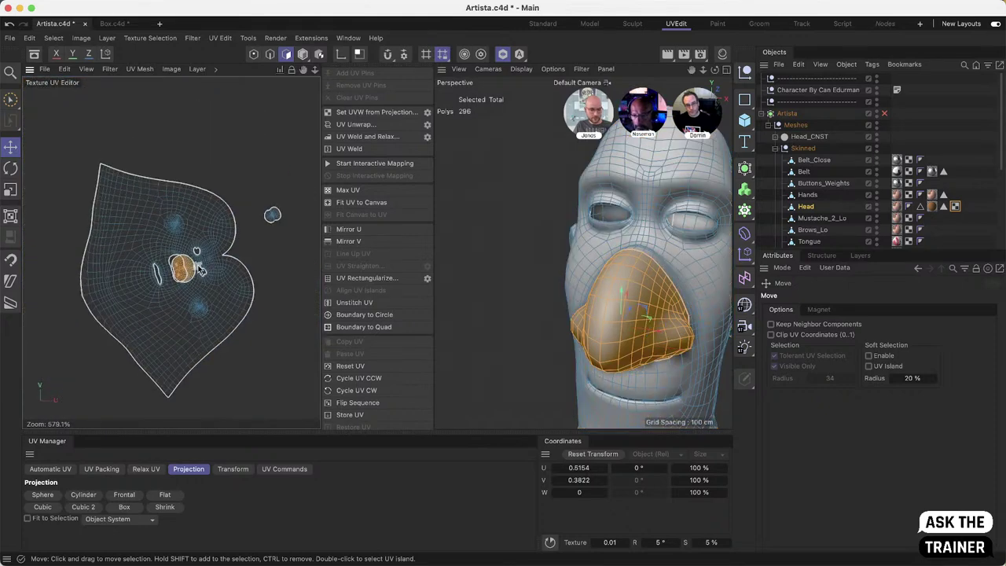
left_click_drag(186, 269, 292, 238)
scroll(228, 271, "down", 3)
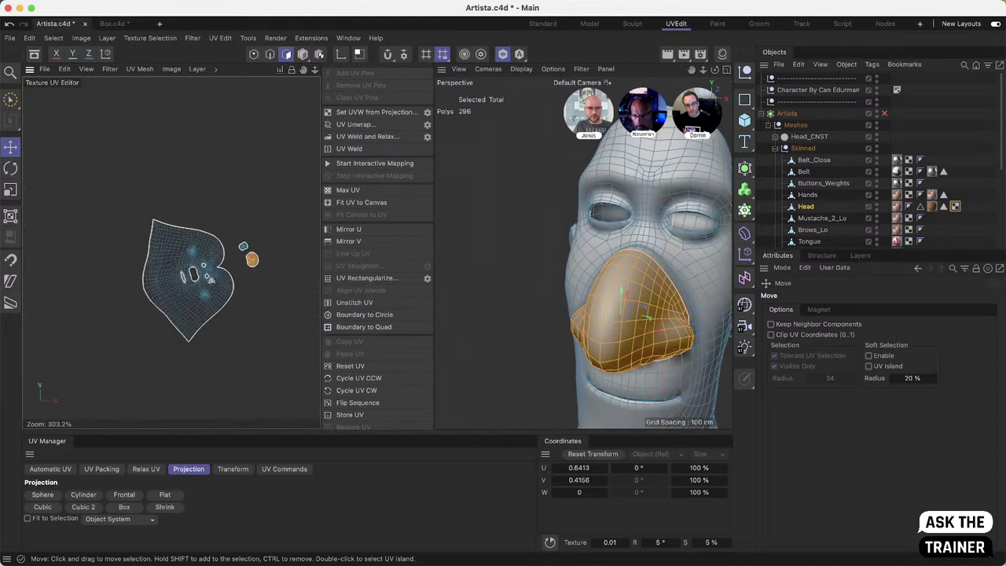
scroll(210, 279, "up", 2)
scroll(211, 280, "up", 6)
scroll(210, 280, "down", 4)
scroll(210, 281, "up", 2)
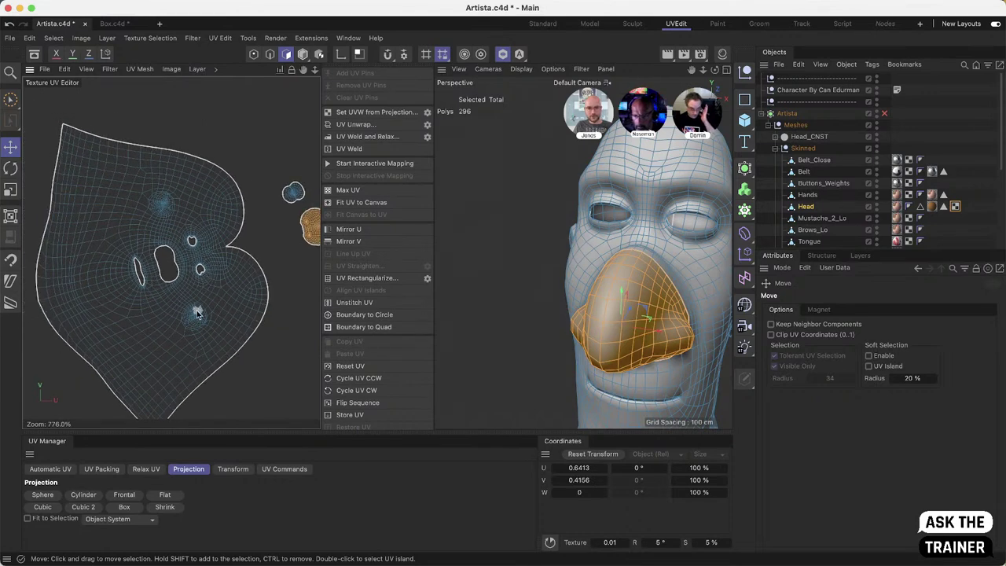
left_click_drag(582, 252, 552, 167, "alt")
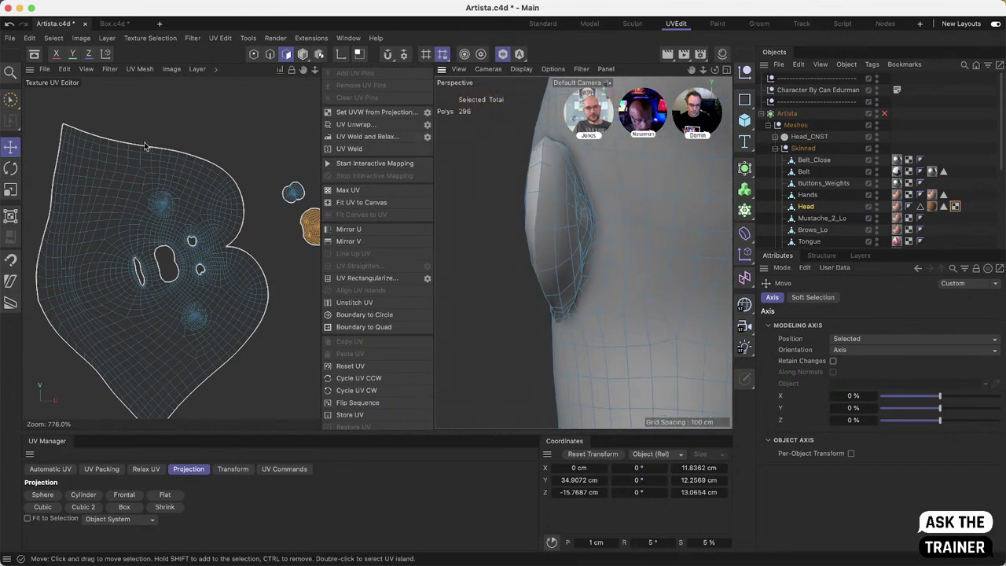
Step: Switch to edge mode and Loop Selection with Stop at Non-Quads and Stop at Selections unchecked
left_click(270, 53)
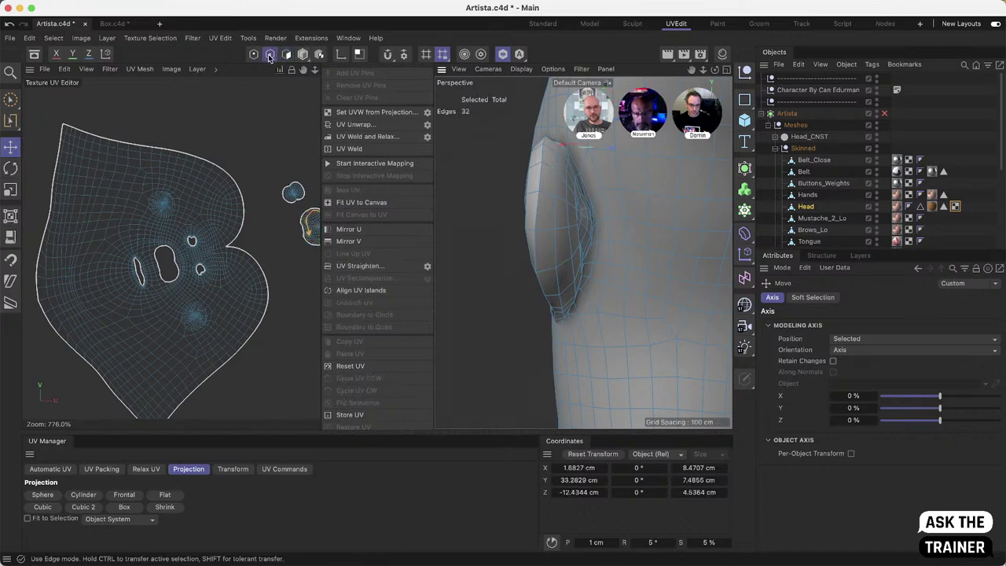
left_click_drag(11, 124, 46, 142)
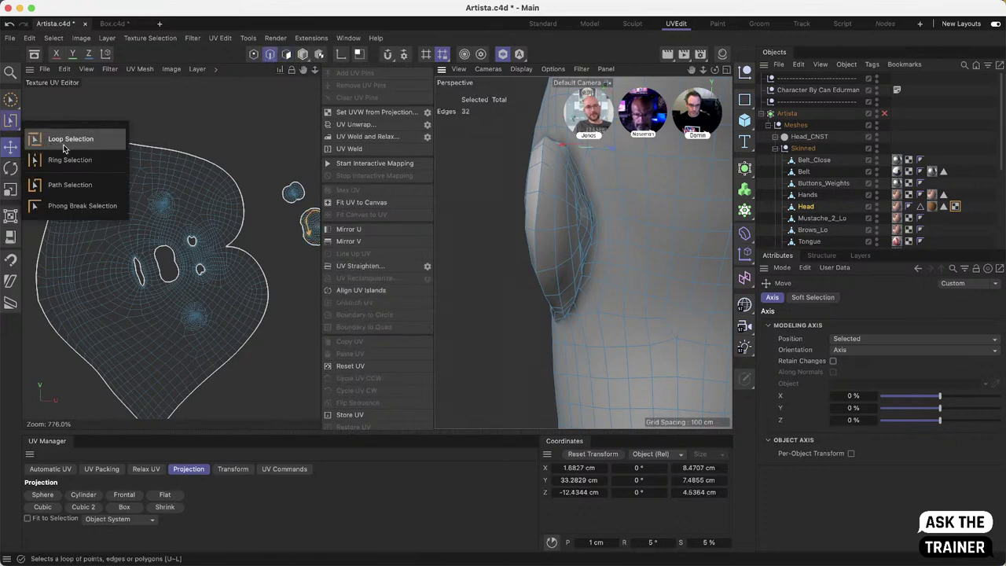
left_click(70, 139)
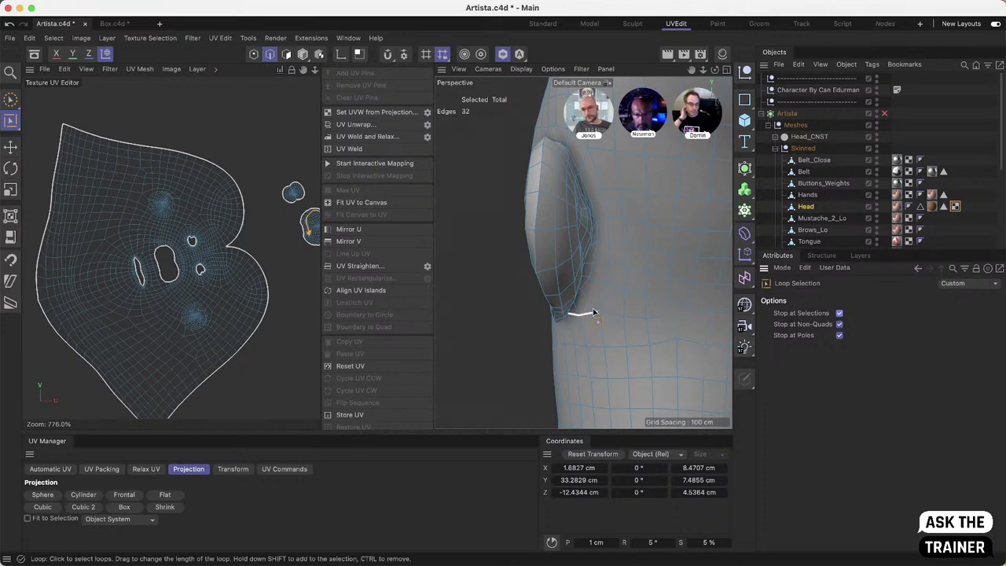
left_click_drag(585, 216, 578, 262, "alt")
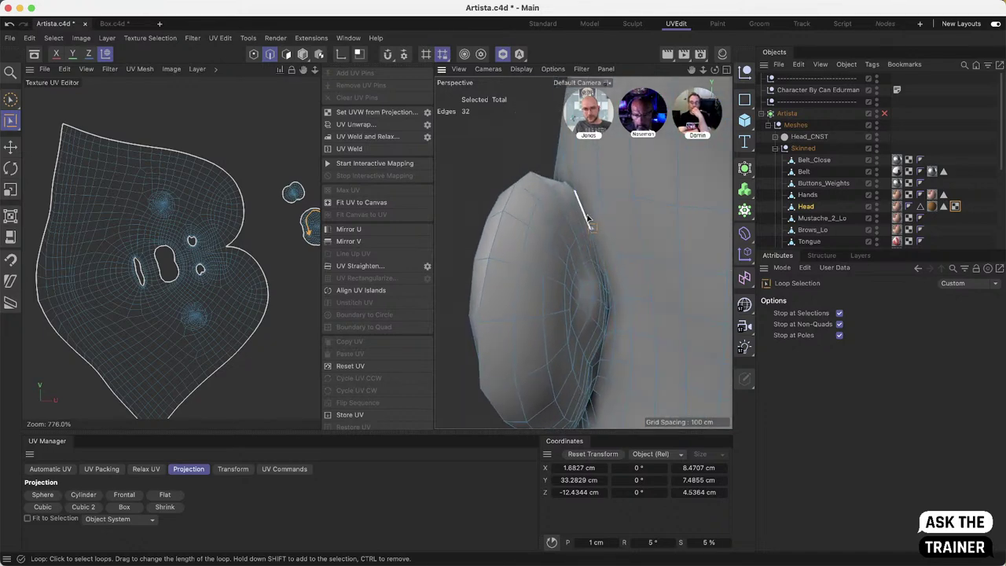
scroll(588, 220, "up", 5)
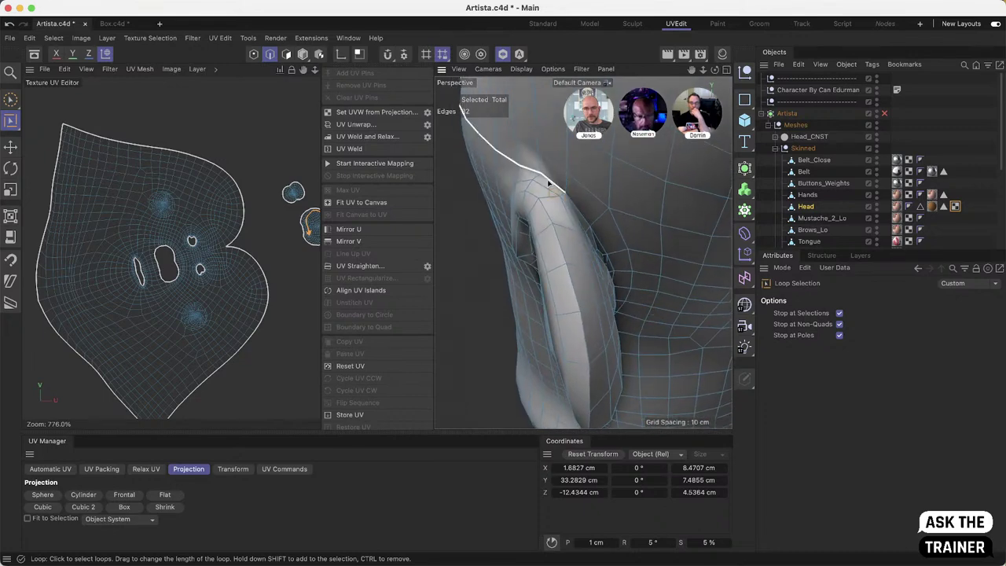
left_click(839, 324)
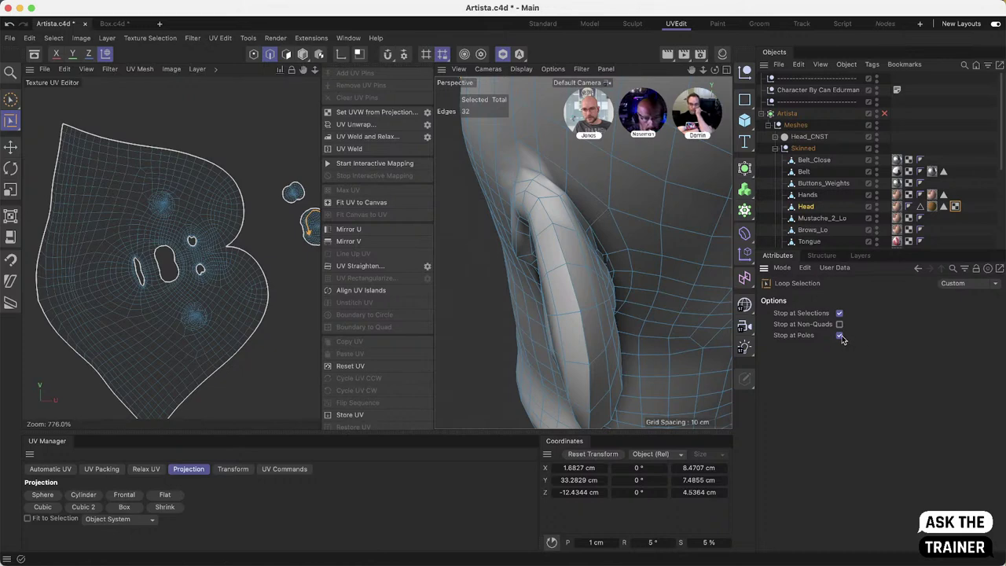
left_click(839, 312)
scroll(585, 228, "down", 3)
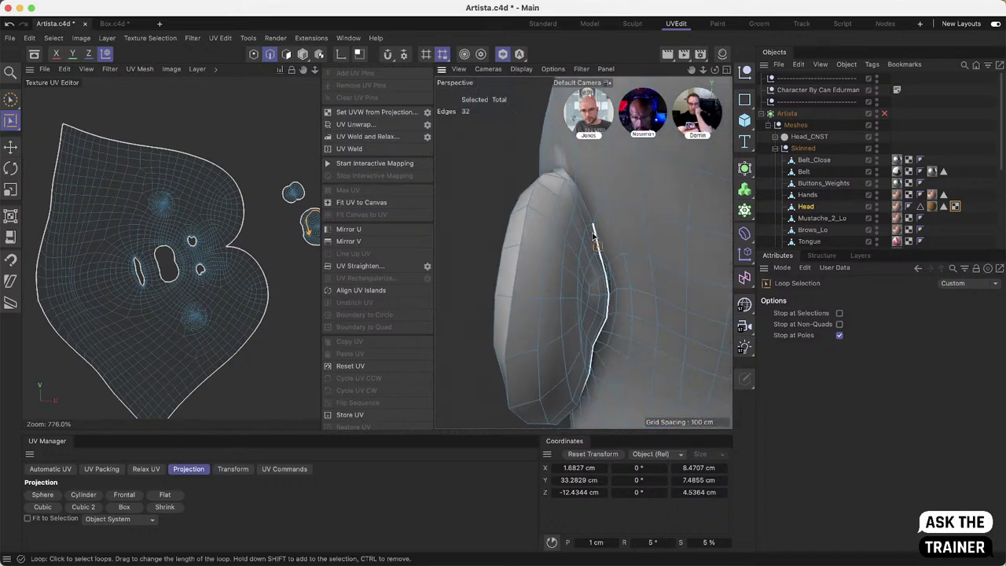
scroll(624, 260, "down", 3)
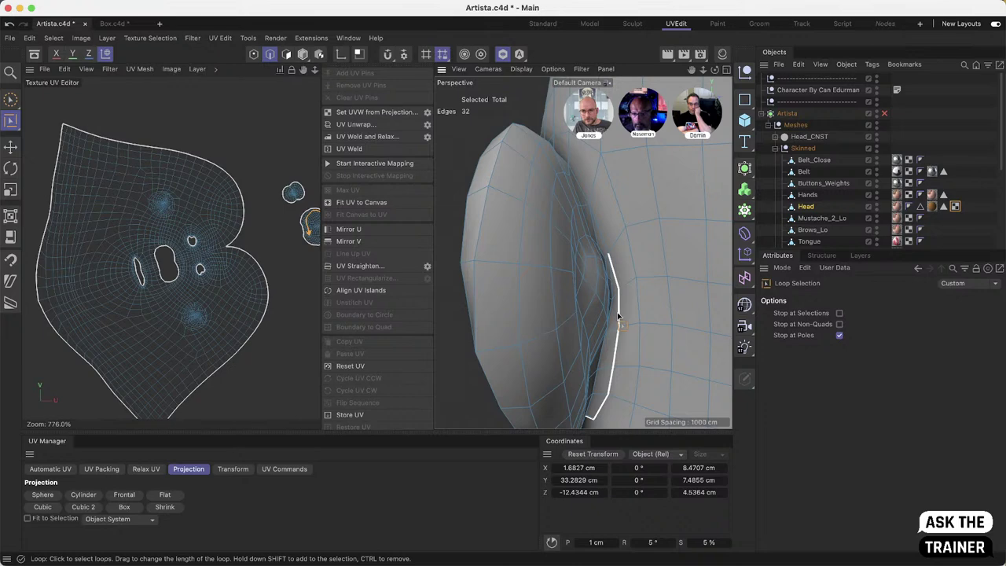
Step: Select the edge loops along the front and base of the ear as its seam
left_click_drag(617, 317, 456, 359, "alt")
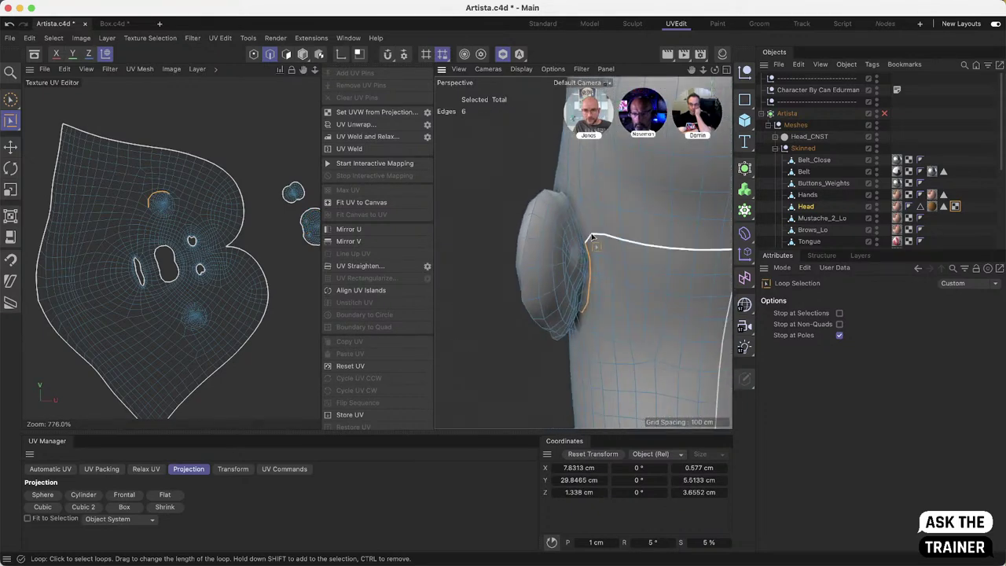
left_click_drag(592, 236, 552, 225, "alt")
left_click(581, 296, "shift")
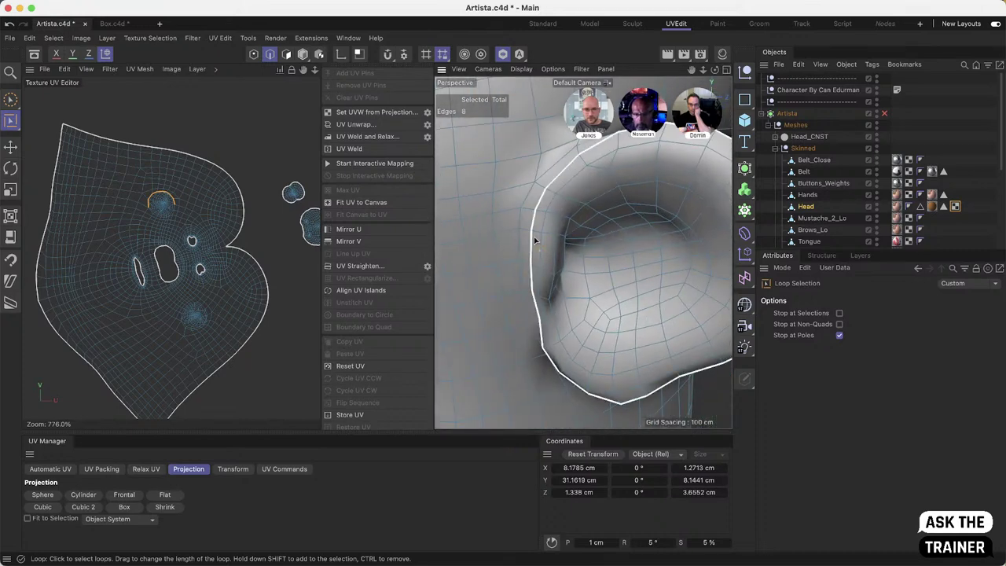
left_click(518, 225)
left_click_drag(520, 236, 542, 293, "alt")
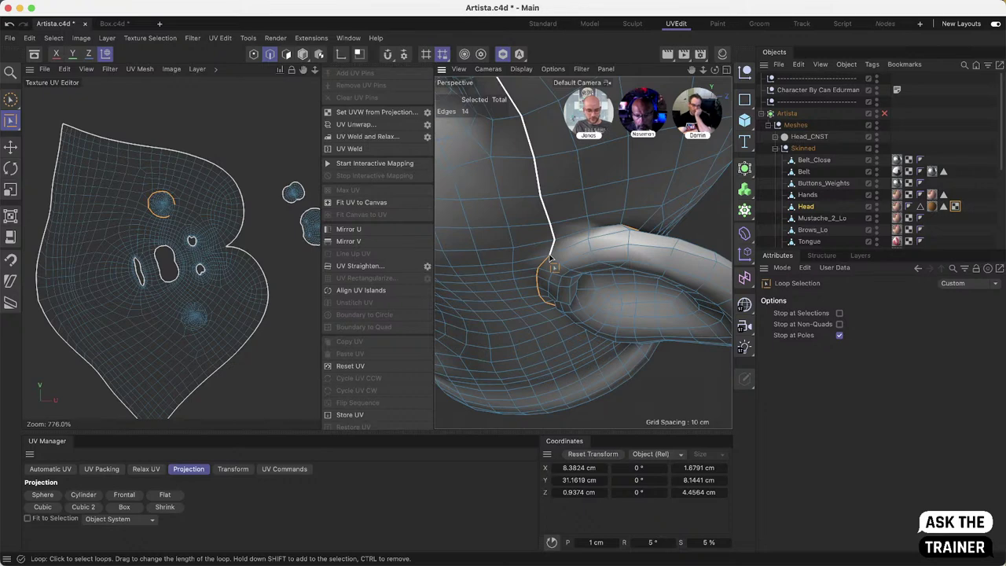
Step: Path-select the ear's top edges, then Mirror Selection to copy the seam to the other ear
key("u")
key("m")
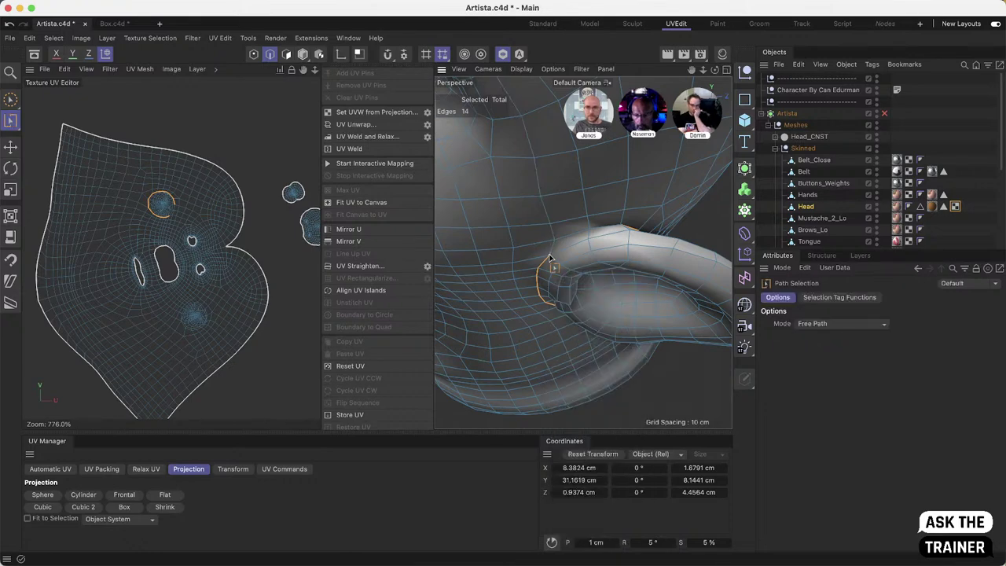
left_click_drag(553, 248, 624, 229)
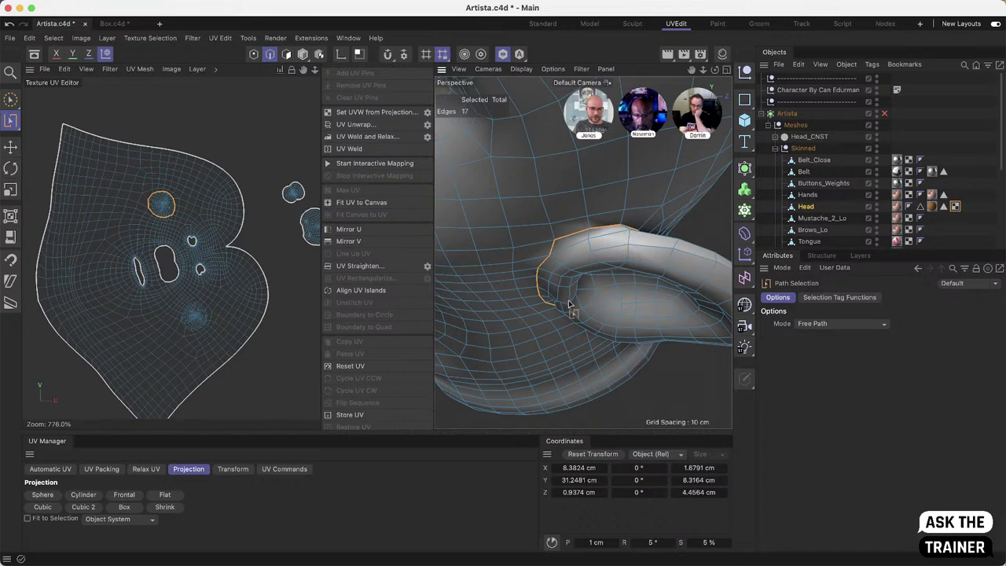
scroll(571, 305, "down", 5)
left_click_drag(570, 304, 431, 193, "alt")
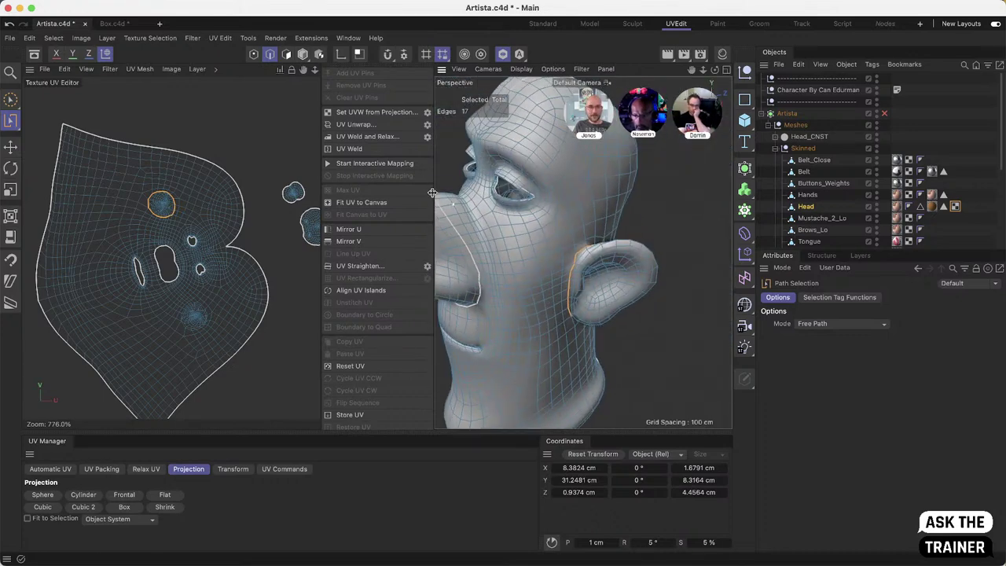
left_click(54, 38)
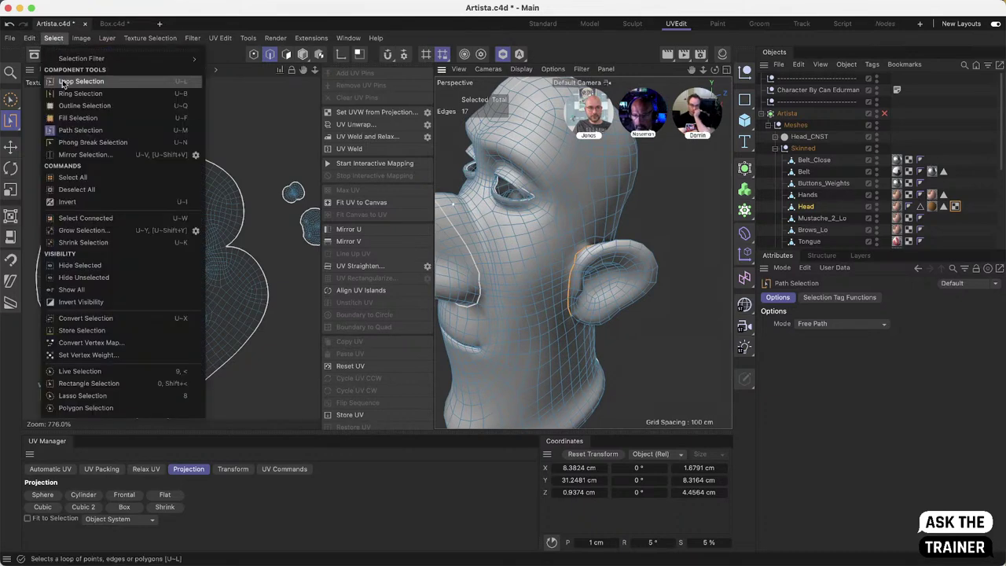
left_click(82, 155)
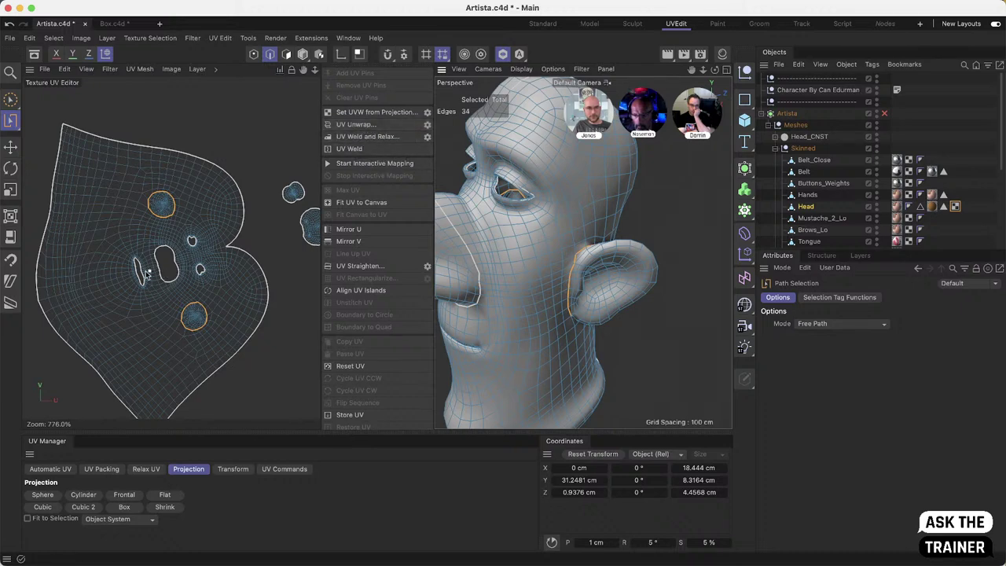
left_click(286, 53)
left_click(148, 320)
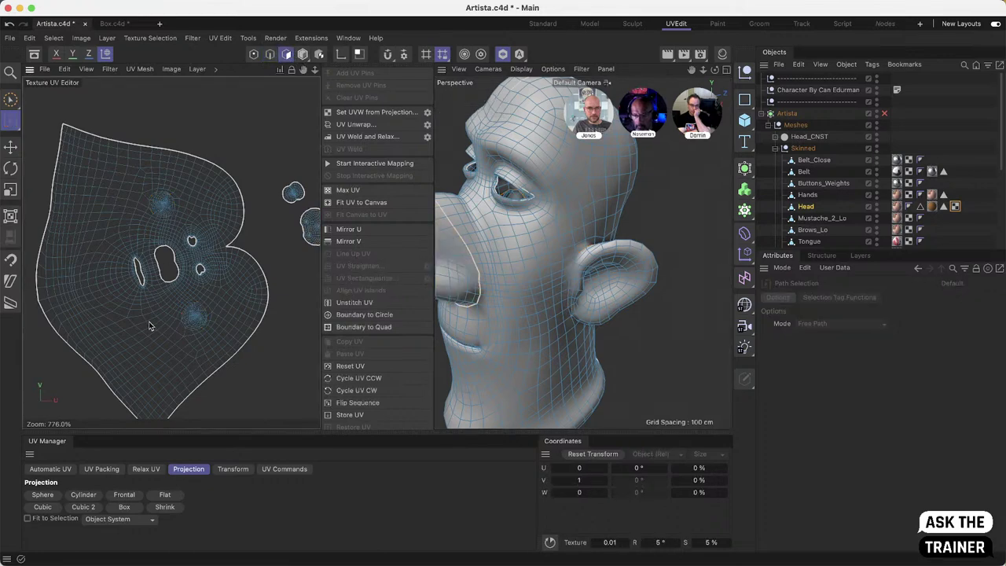
key("e")
double_click(135, 335)
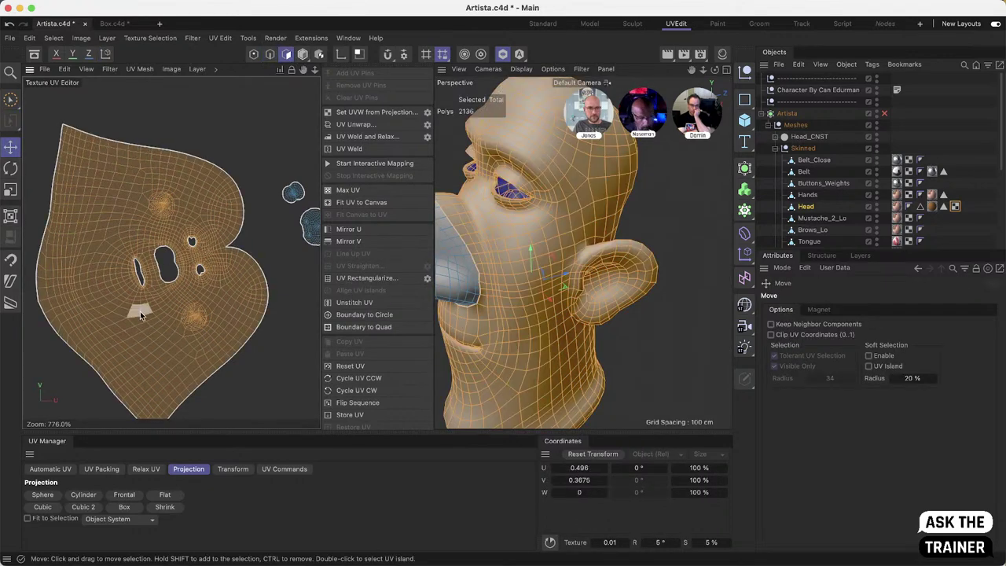
left_click_drag(139, 311, 186, 295)
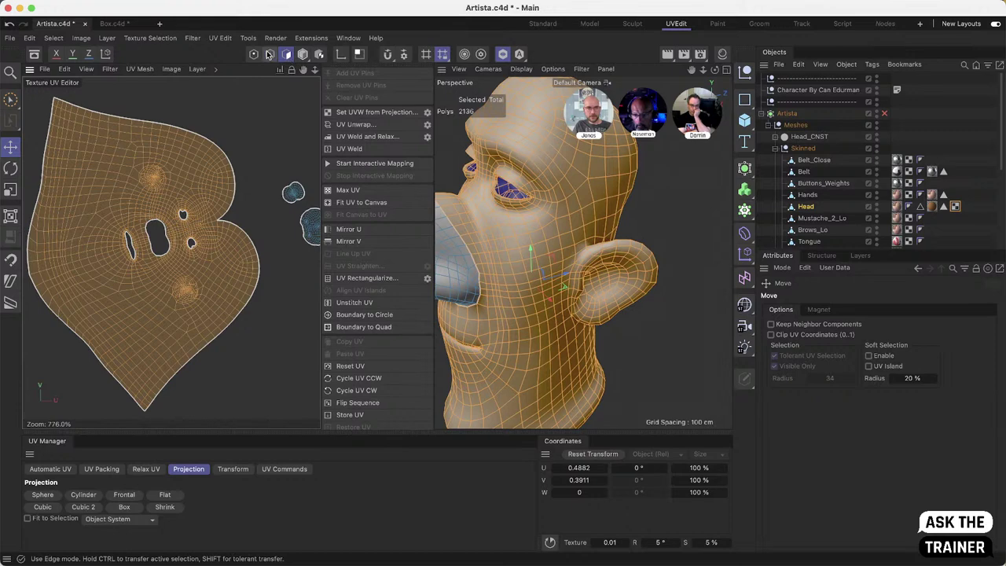
left_click(269, 53)
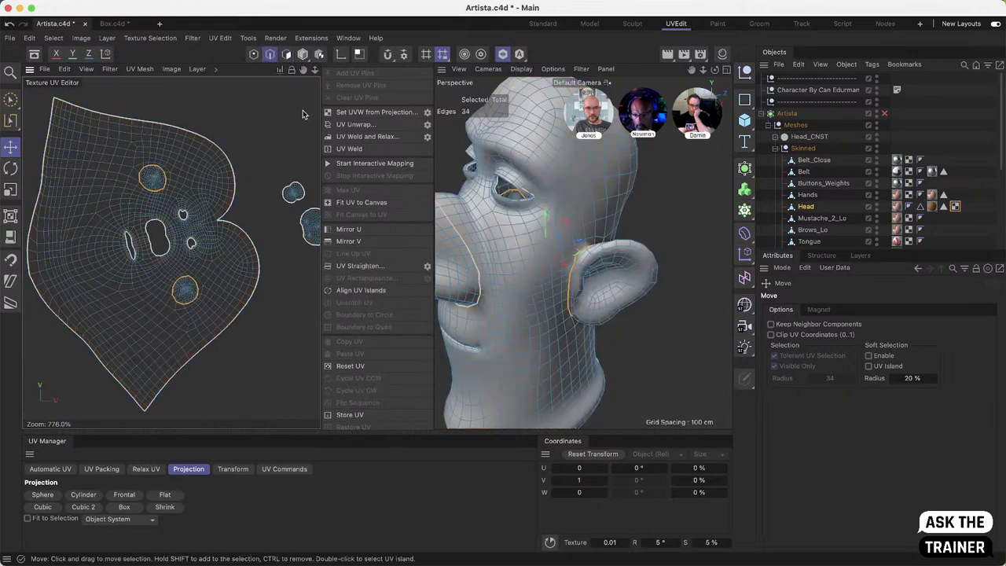
left_click(427, 124)
left_click_drag(409, 99, 419, 119)
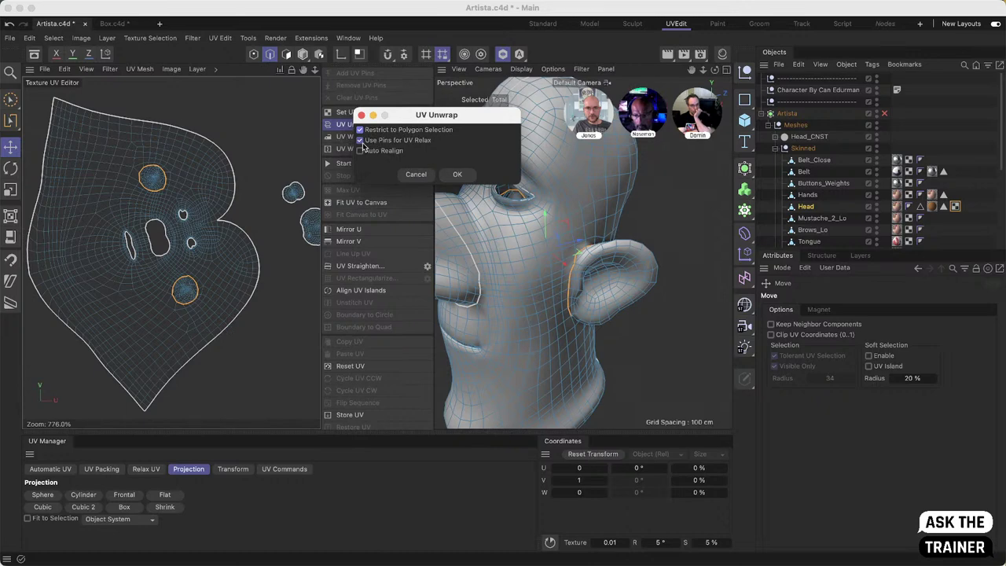
left_click(458, 175)
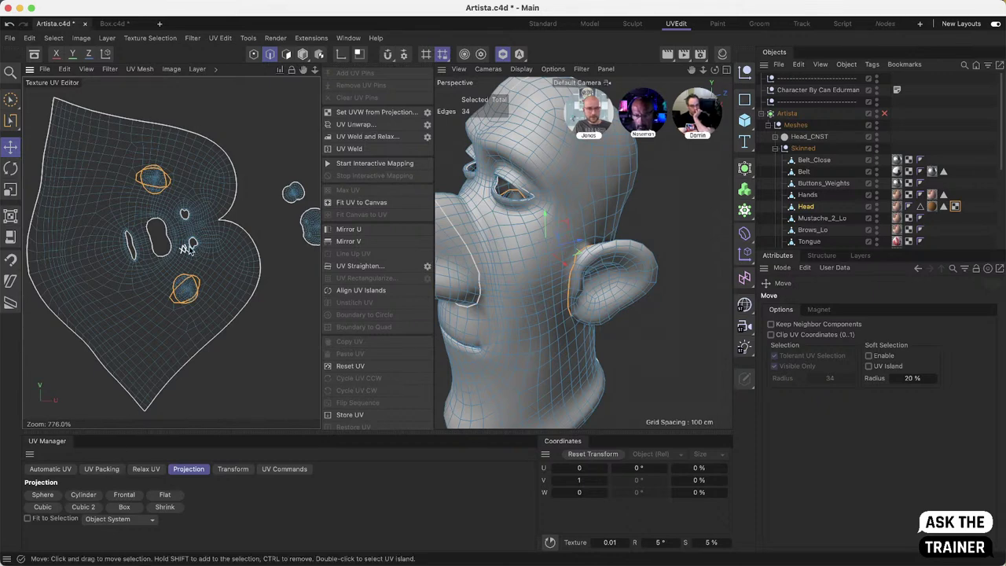
Step: Apply UV Packing to the head's islands and orbit the view to face the head front-on
left_click(102, 470)
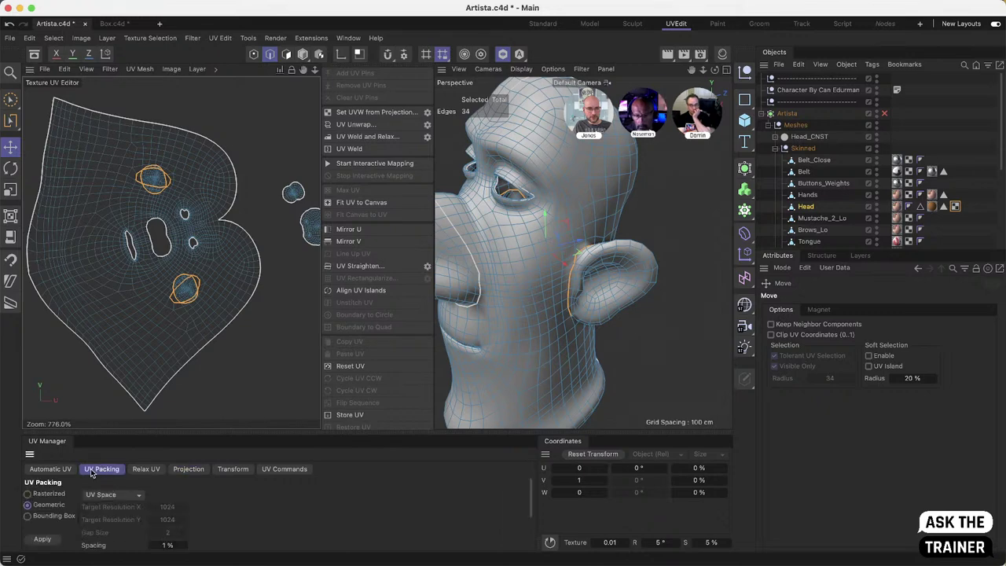
left_click(42, 539)
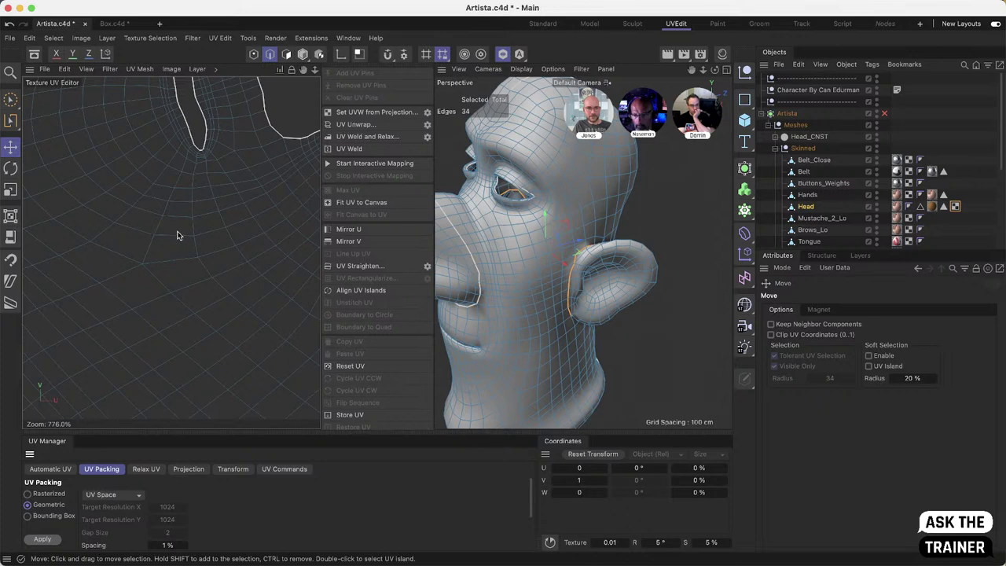
scroll(177, 235, "down", 10)
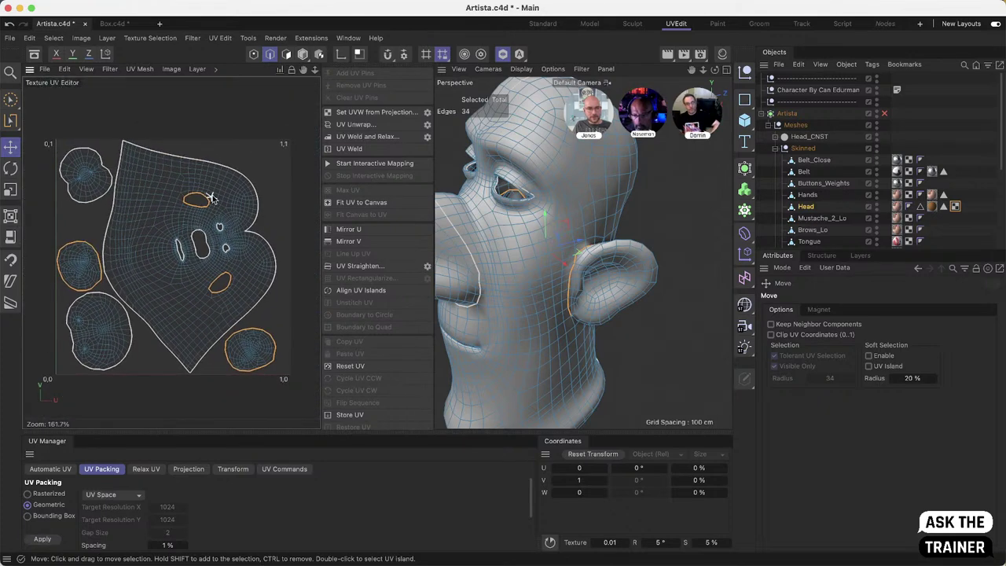
scroll(209, 218, "up", 3)
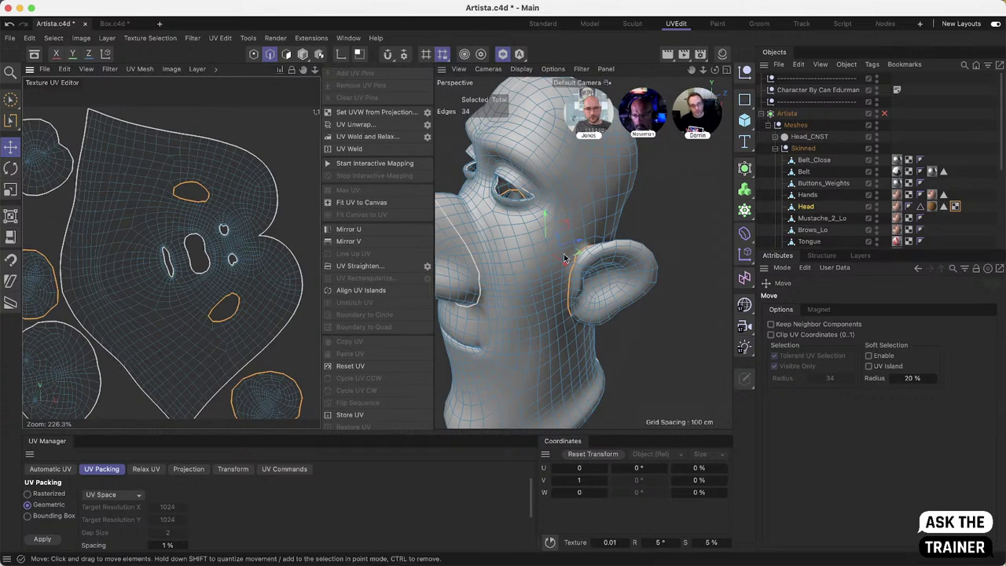
left_click_drag(498, 262, 529, 320, "alt")
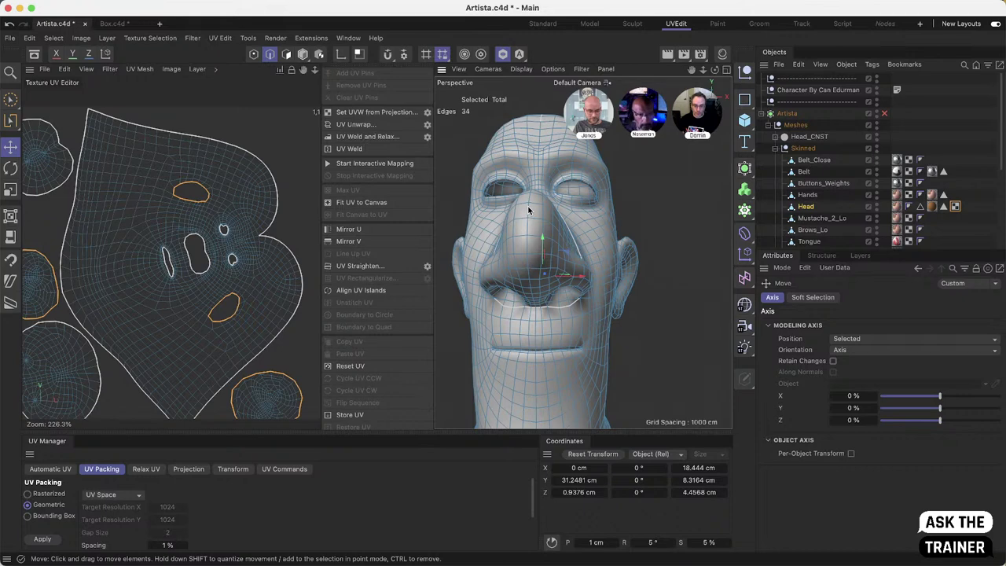
Step: Path-select 12 edges from the nose bridge to the upper lip and unwrap the head UVs
key("u")
key("m")
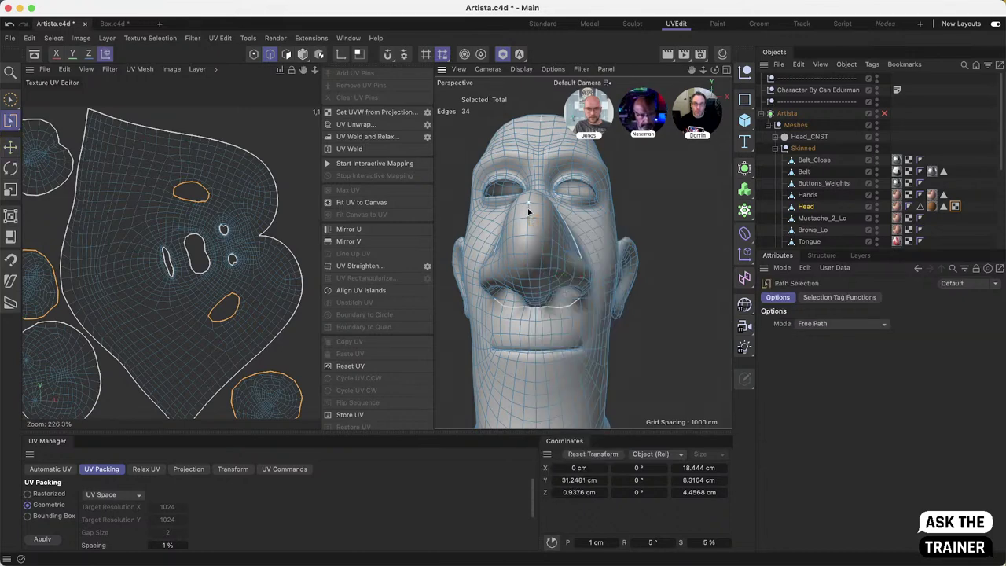
mouse_move(528, 210)
left_mouse_down()
mouse_move(534, 314)
mouse_move(542, 346)
mouse_move(550, 339)
mouse_move(518, 333)
left_mouse_up()
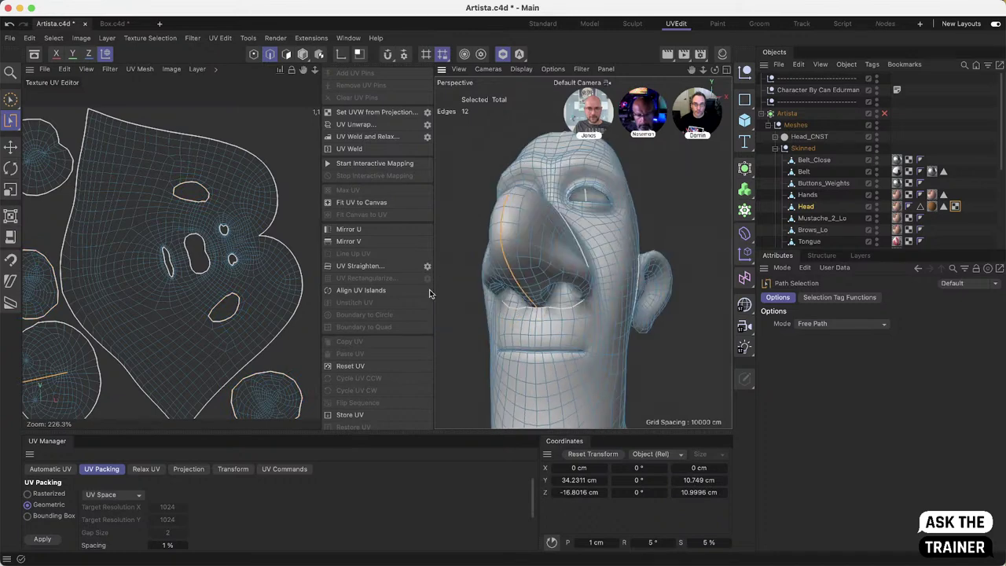
left_click(365, 124)
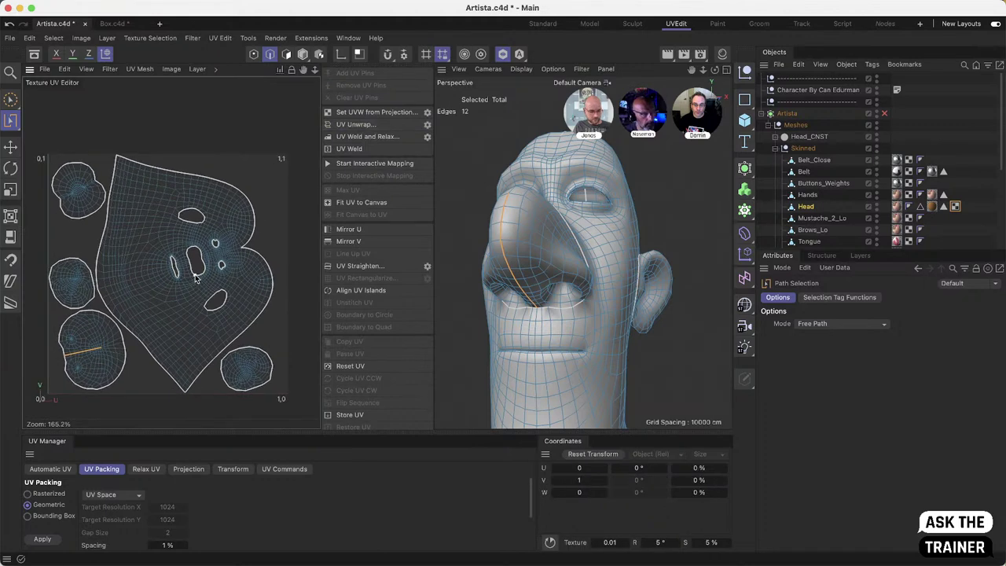
Step: Select the entire head mesh and toggle between polygon and edge modes
key("super+a")
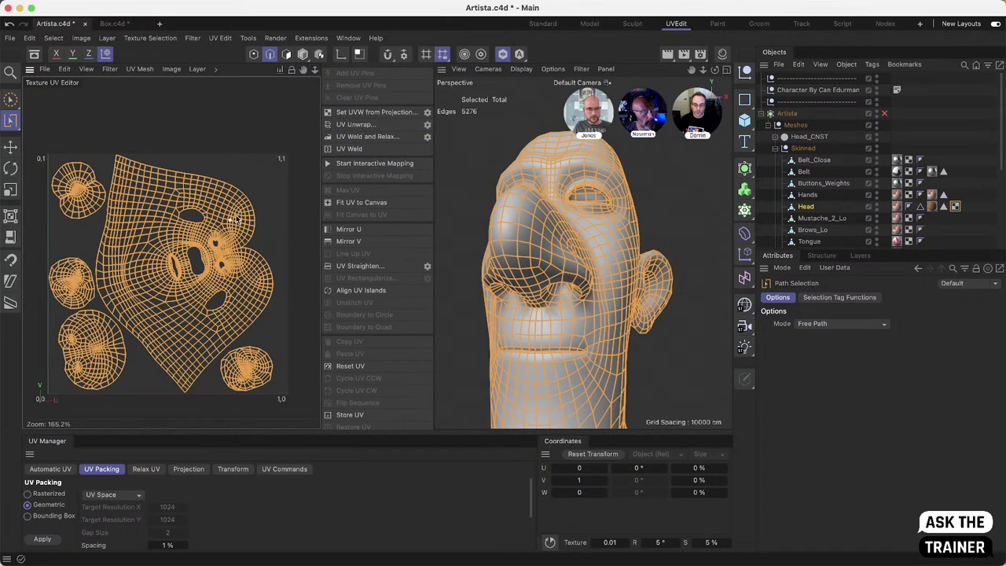
left_click(286, 53)
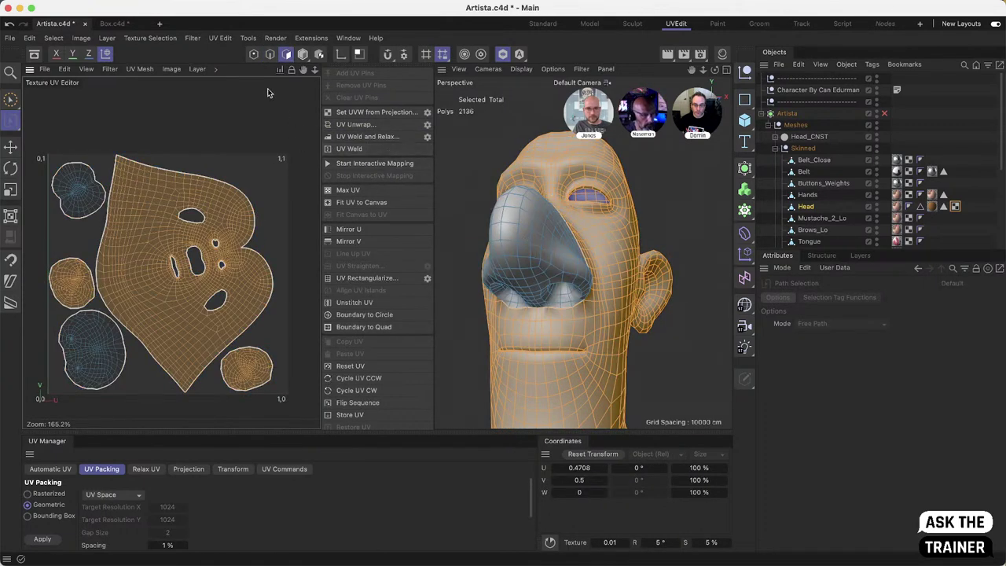
left_click(269, 54)
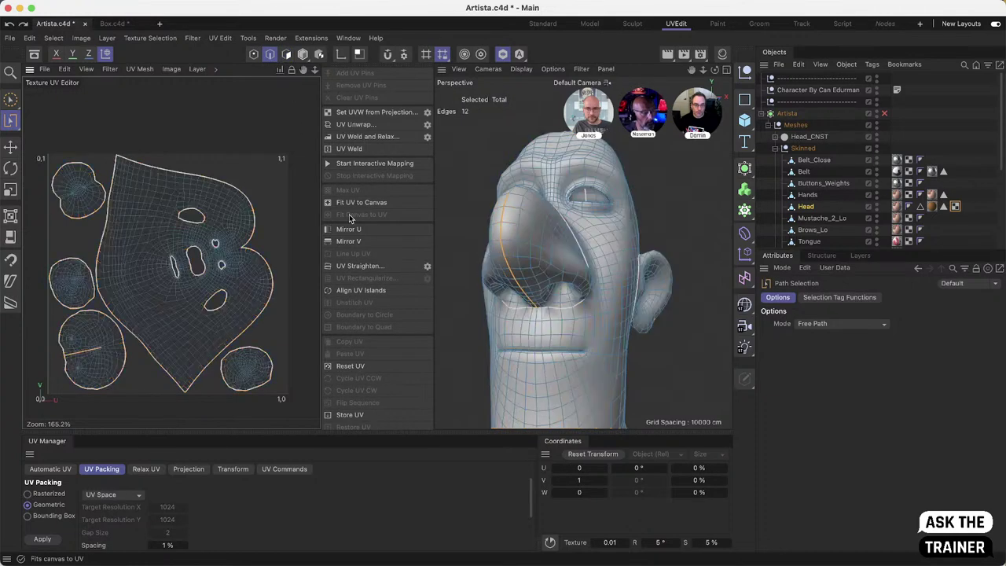
left_click(286, 54)
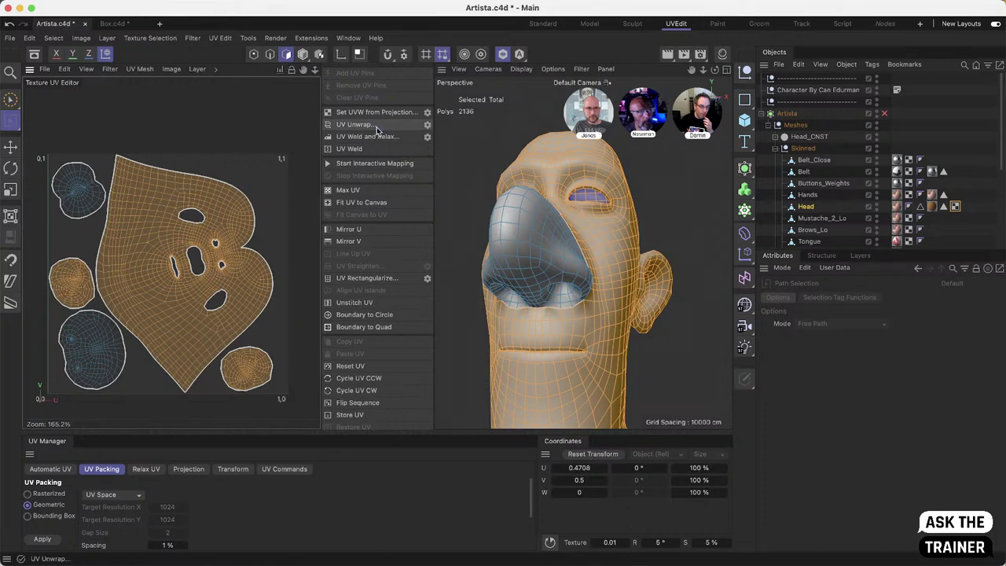
left_click(270, 53)
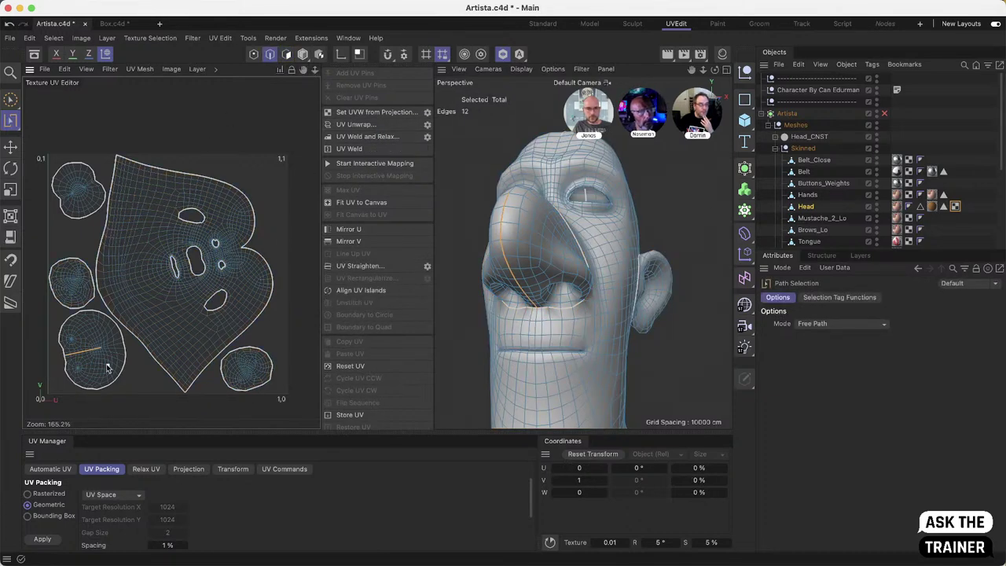
key("e")
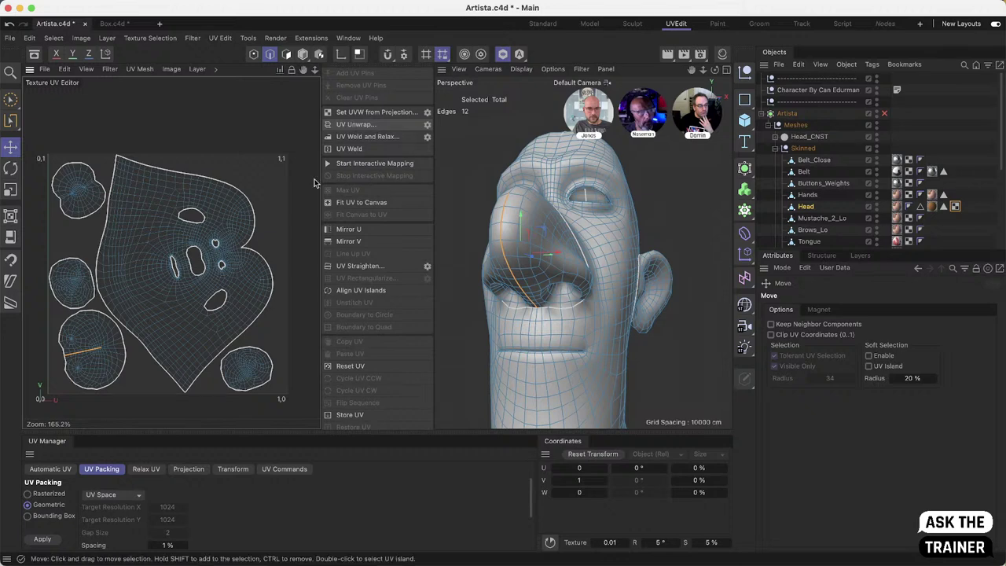
Step: Select the nose UV island in polygon mode and unwrap it with Use Pins checked
left_click(286, 53)
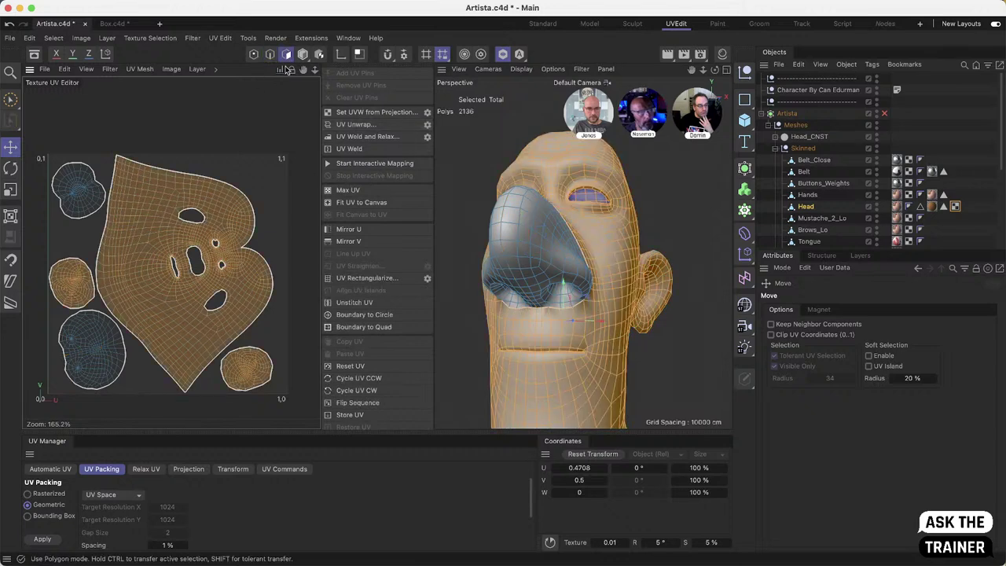
double_click(103, 355)
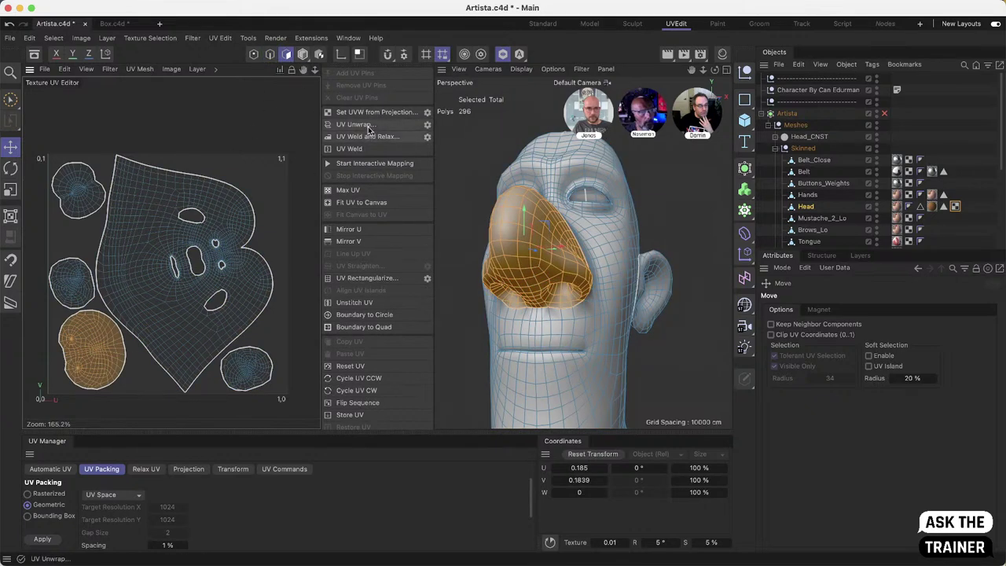
left_click(425, 125)
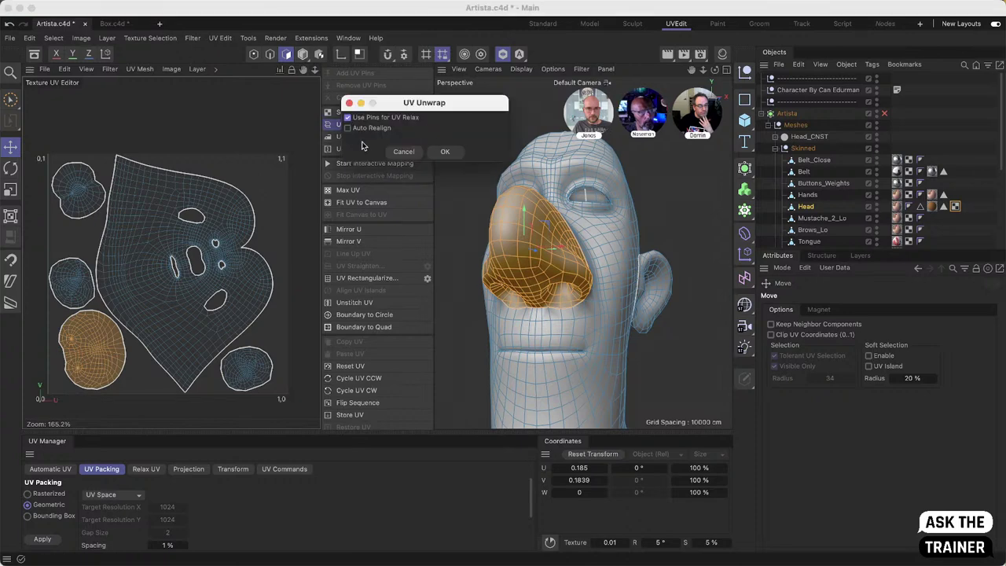
left_click(444, 152)
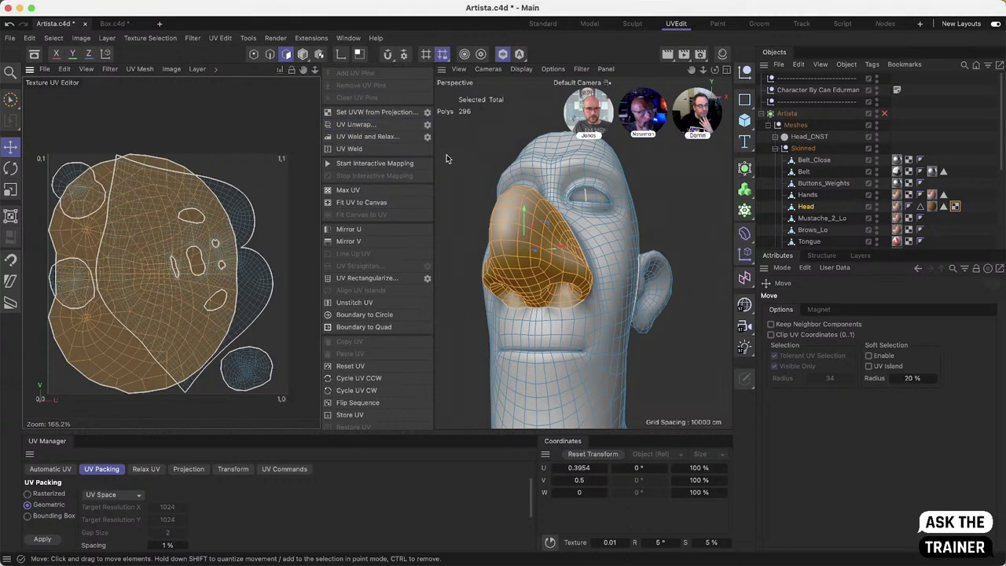
Step: Unwrap again along the nose seam edges, then select the opened island and all head polygons
left_click(270, 53)
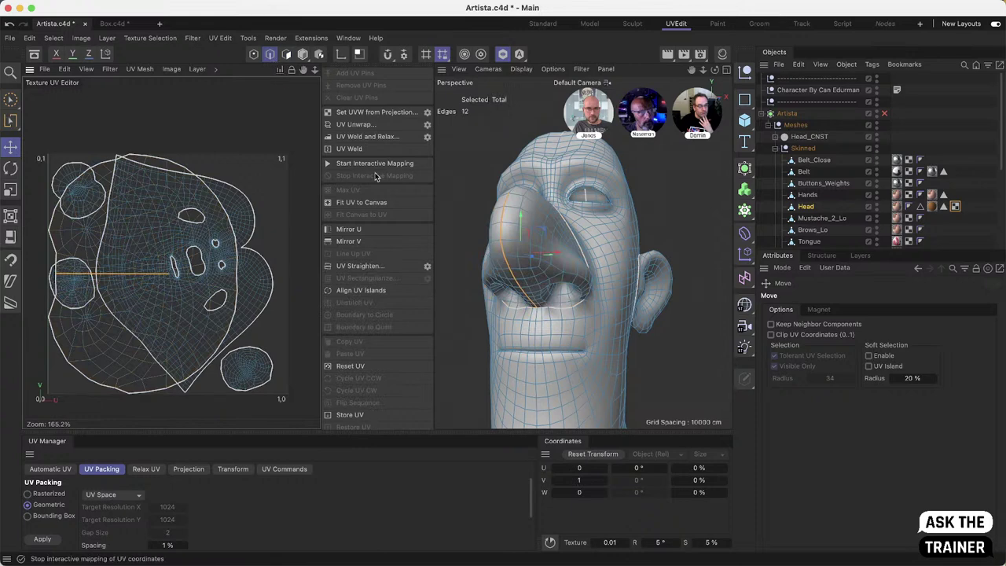
left_click(145, 468)
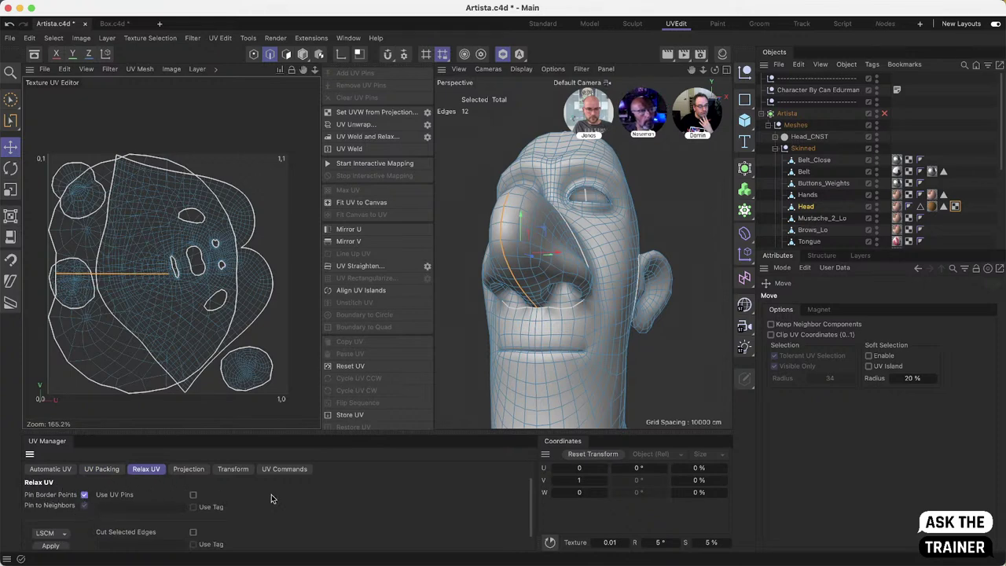
left_click(101, 469)
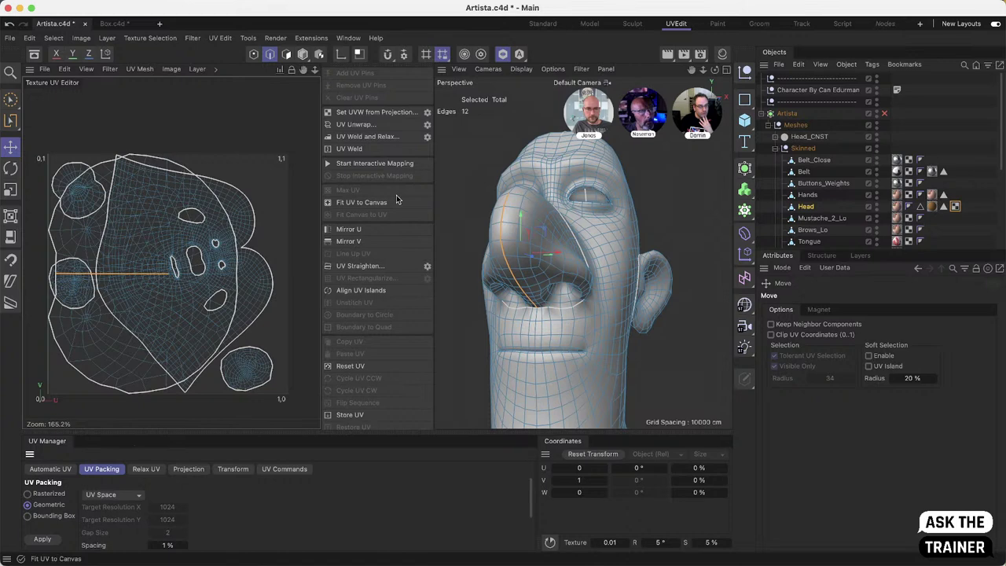
left_click(363, 125)
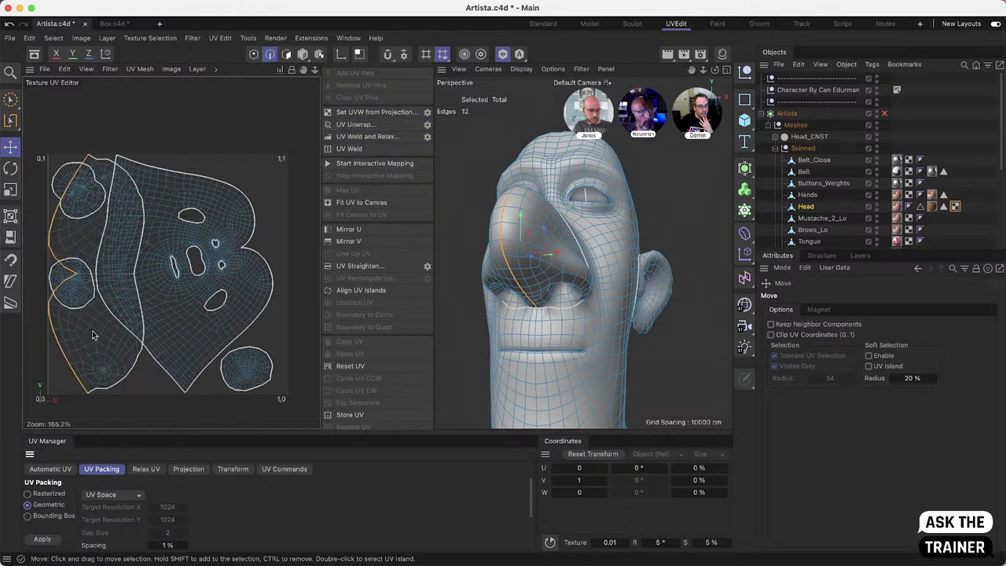
key("Return")
double_click(99, 304)
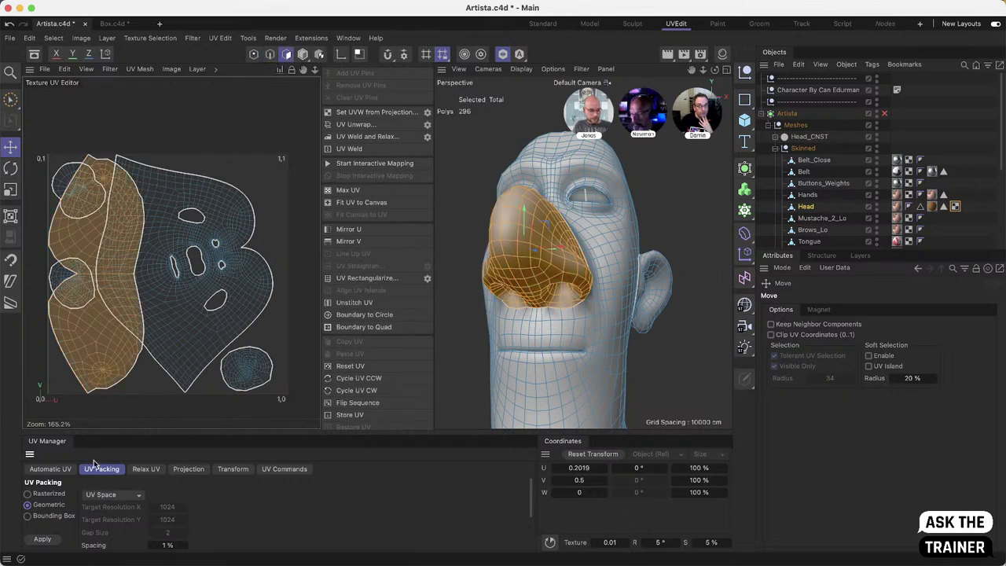
key("ctrl+a")
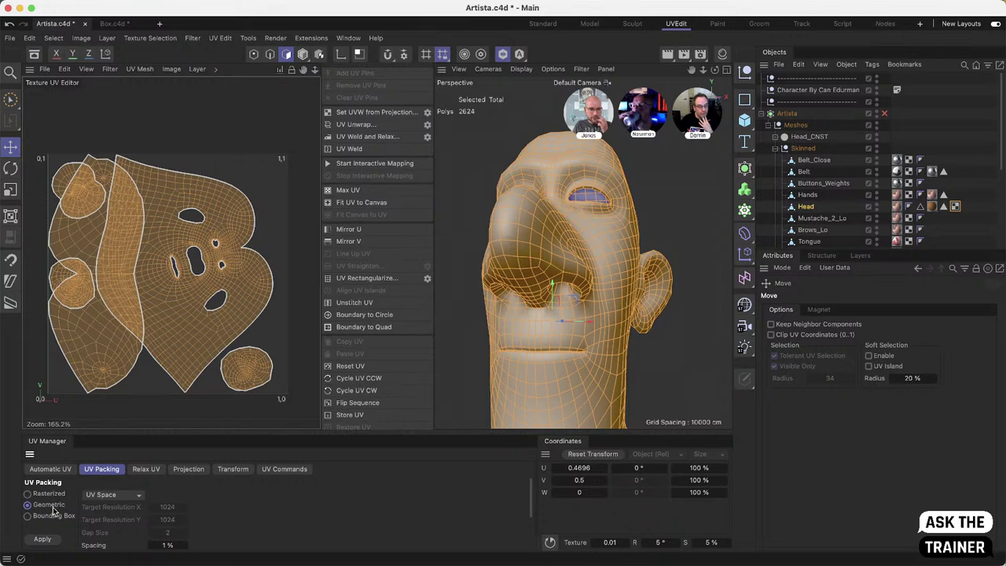
Step: Compare bounding box, rasterized and geometric UV packing, then double-click to select only the face island
left_click(43, 539)
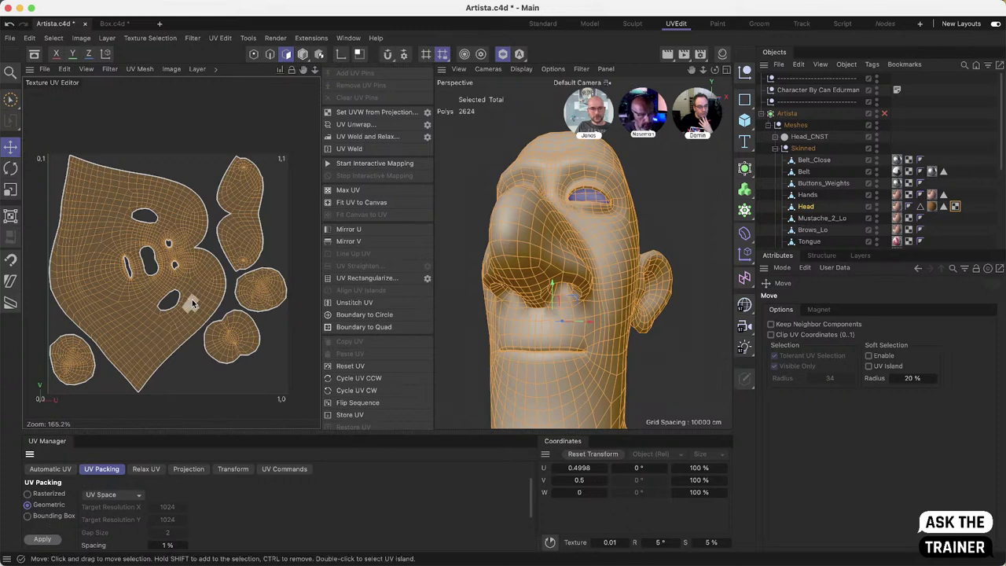
left_click(28, 516)
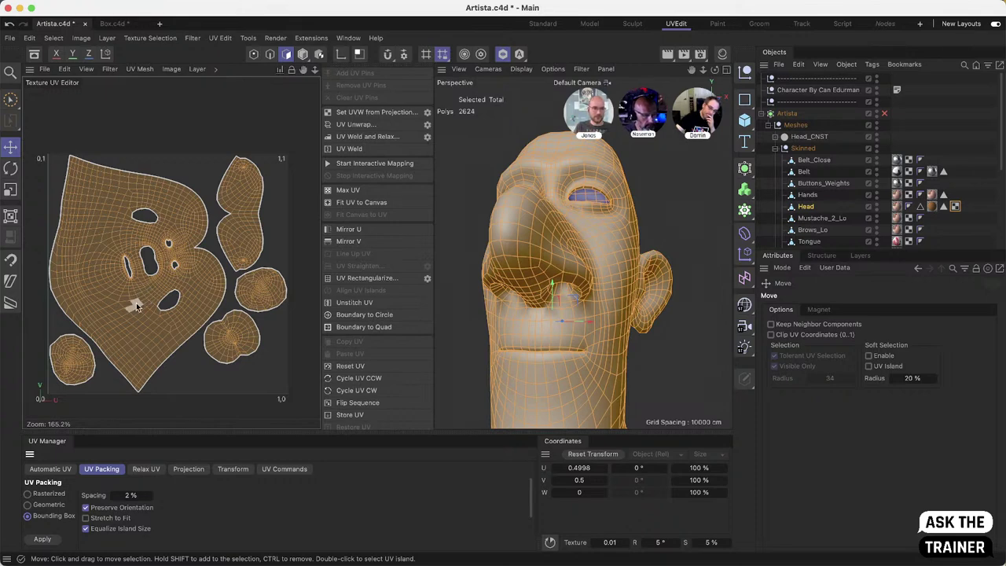
left_click(43, 539)
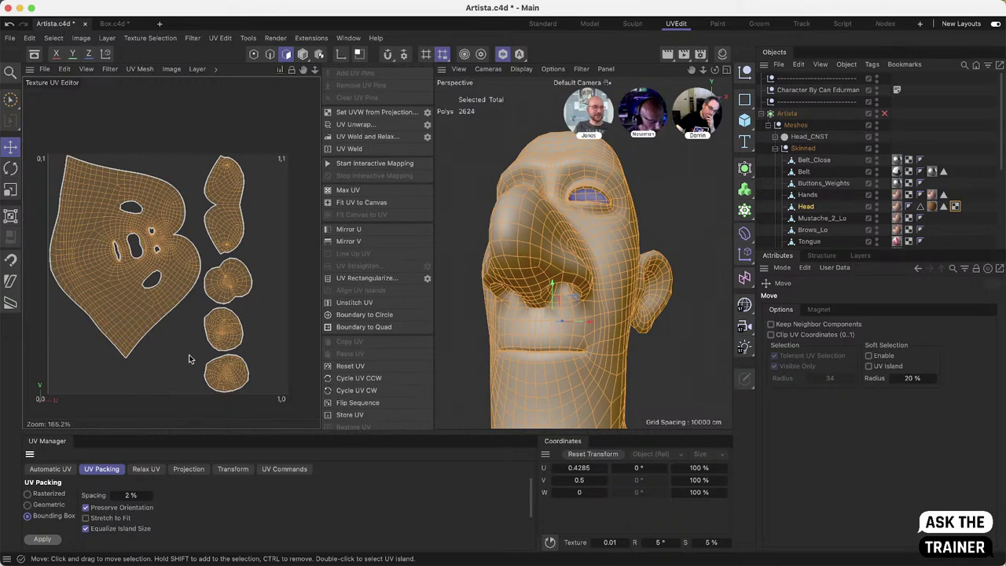
left_click(28, 493)
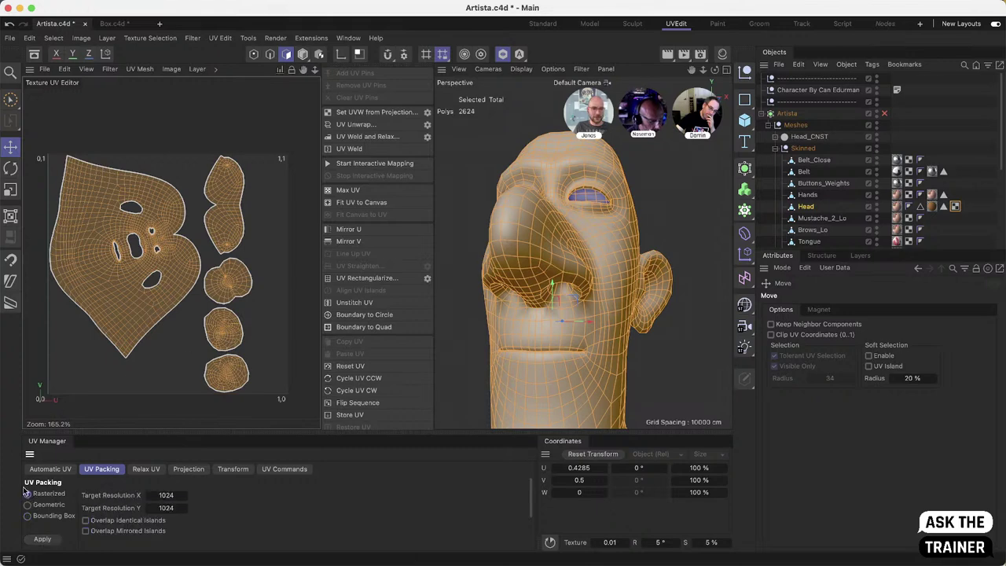
left_click(42, 539)
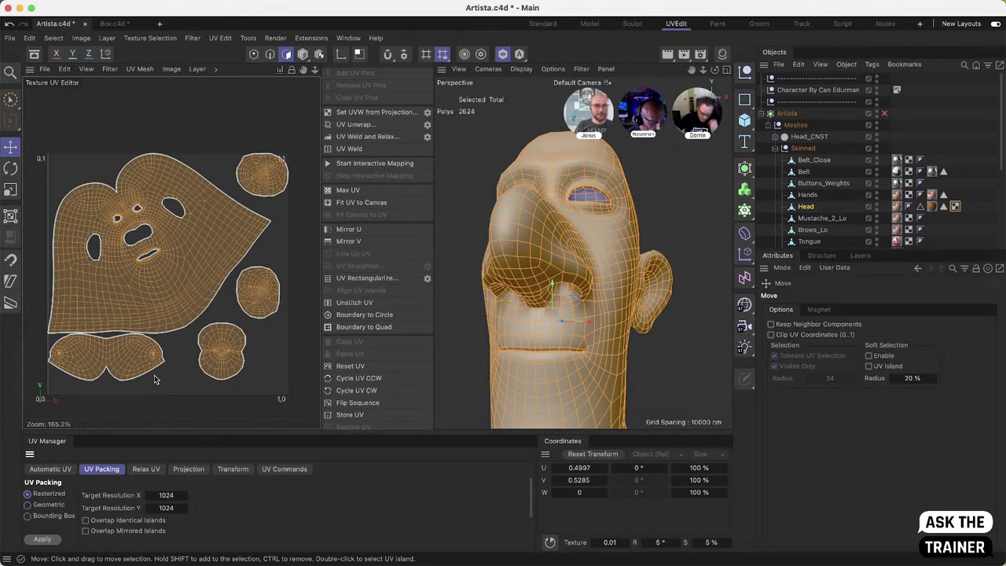
left_click(28, 505)
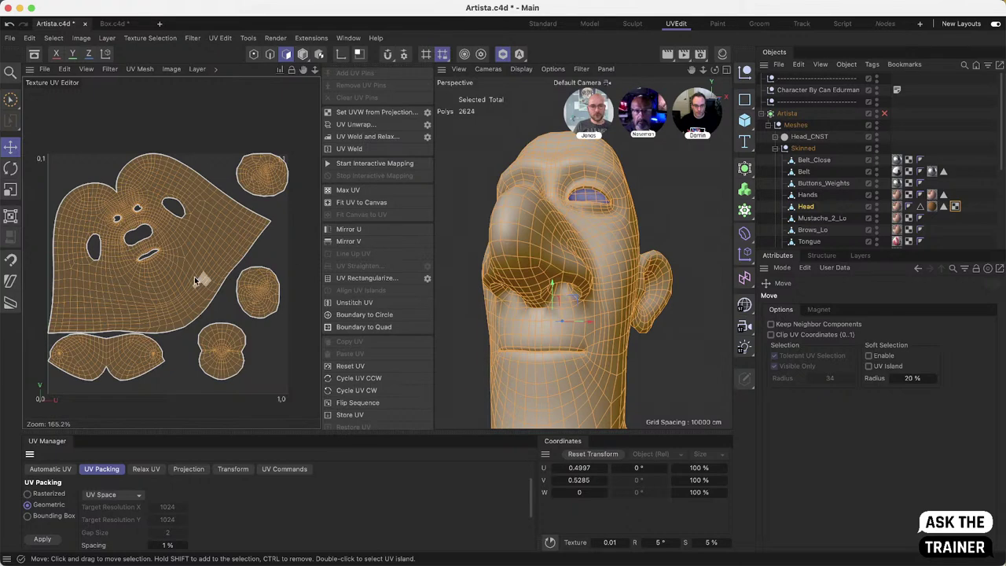
left_click(227, 237)
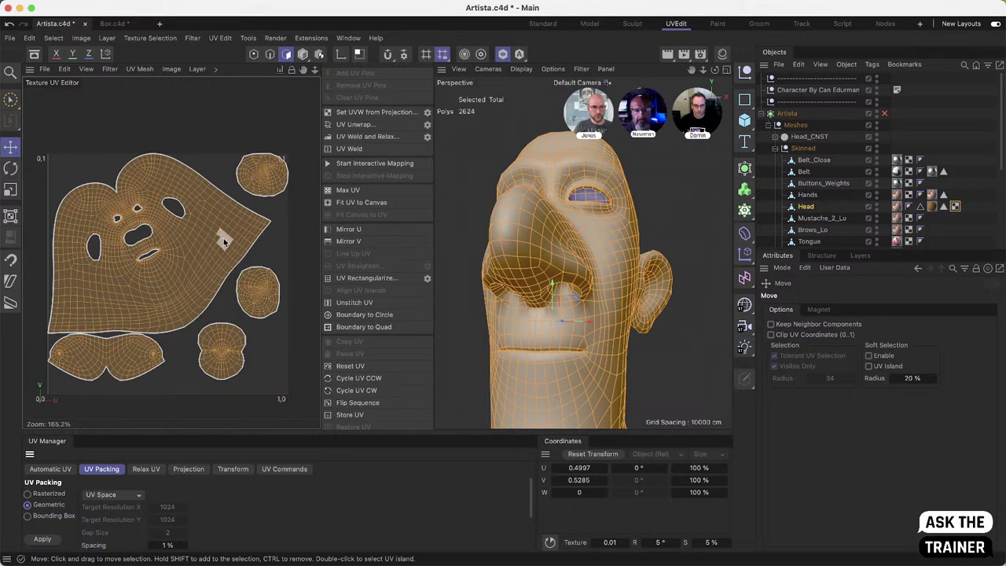
double_click(223, 238)
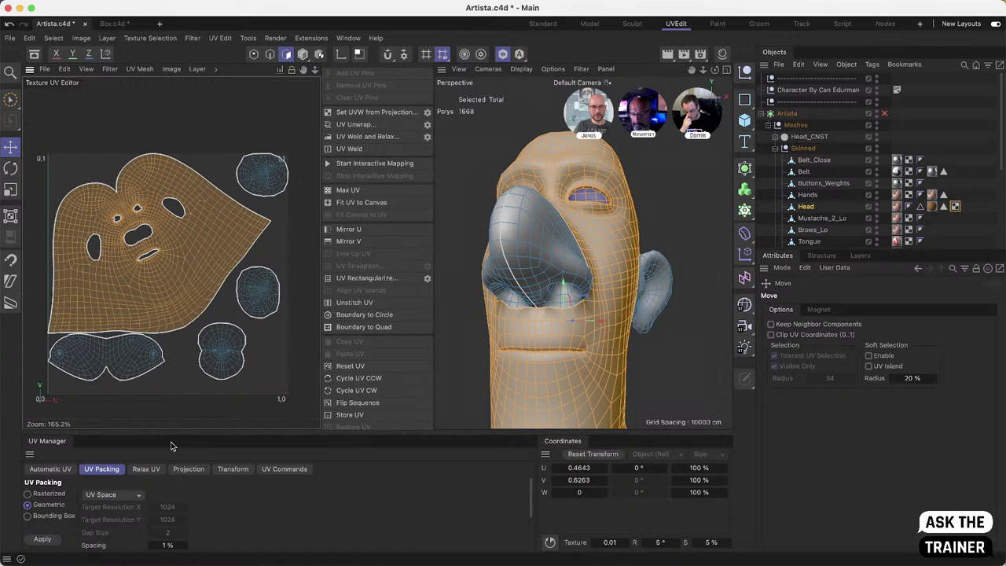
Step: Reproject the face island with a Flat frontal projection and orbit to the head's side
left_click(189, 469)
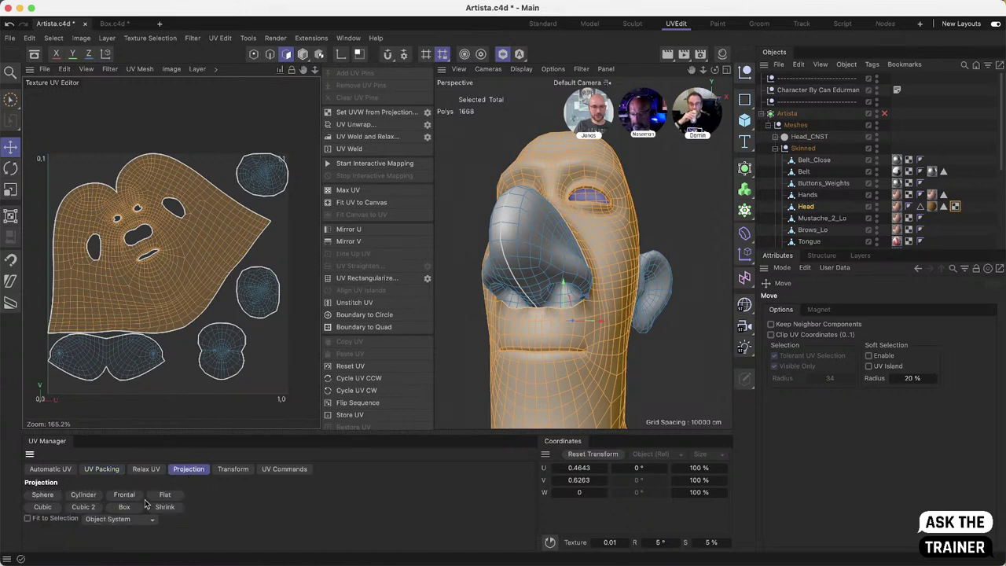
left_click(174, 495)
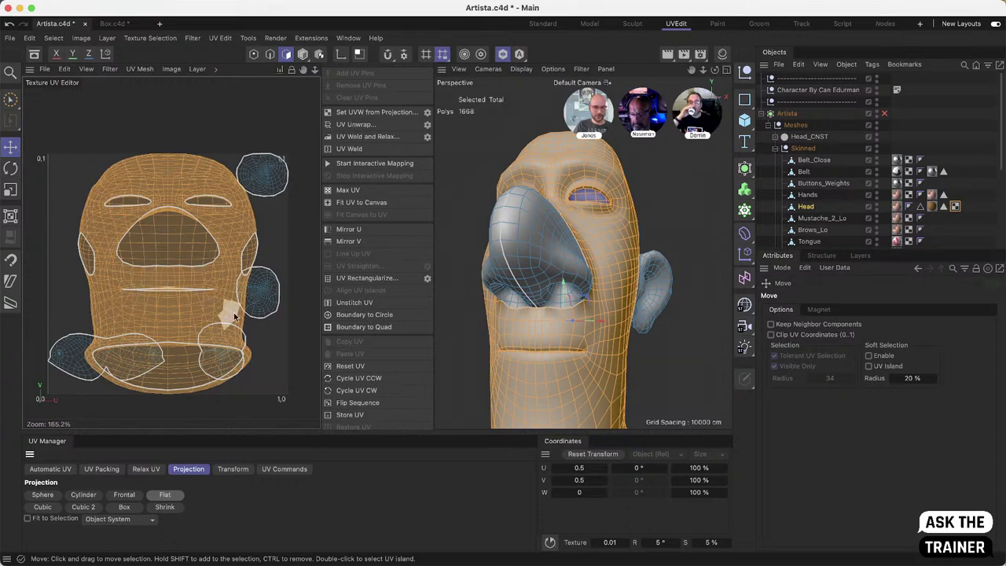
left_click_drag(606, 324, 563, 274, "alt")
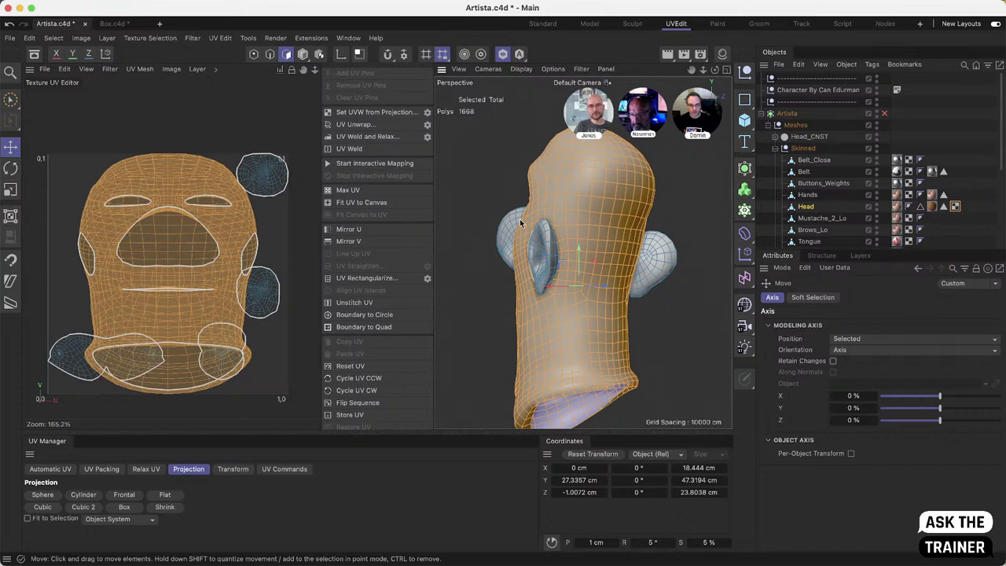
Step: Switch to edge mode and Loop Selection with Stop at Selections enabled
left_click(270, 54)
left_click(11, 120)
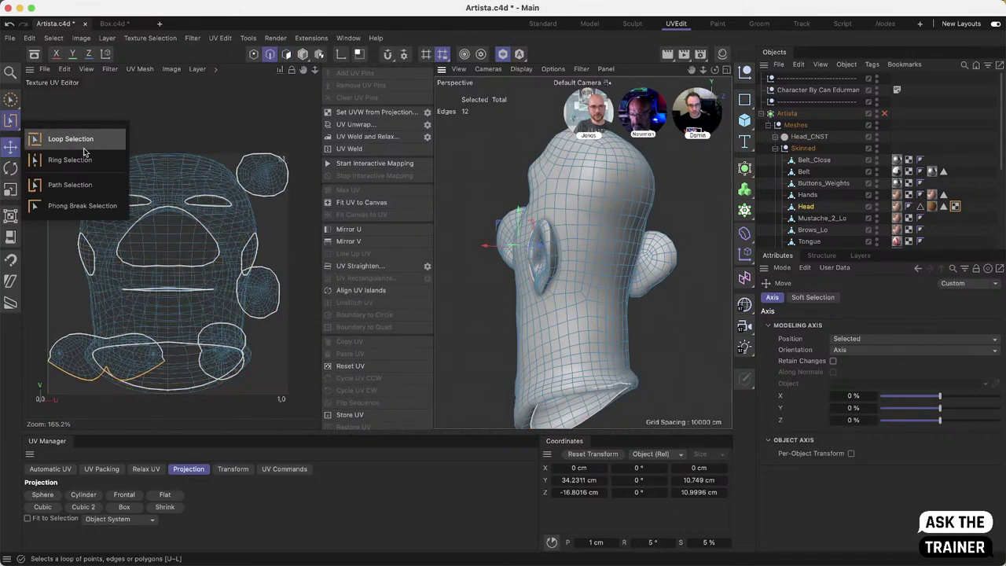
left_click(71, 139)
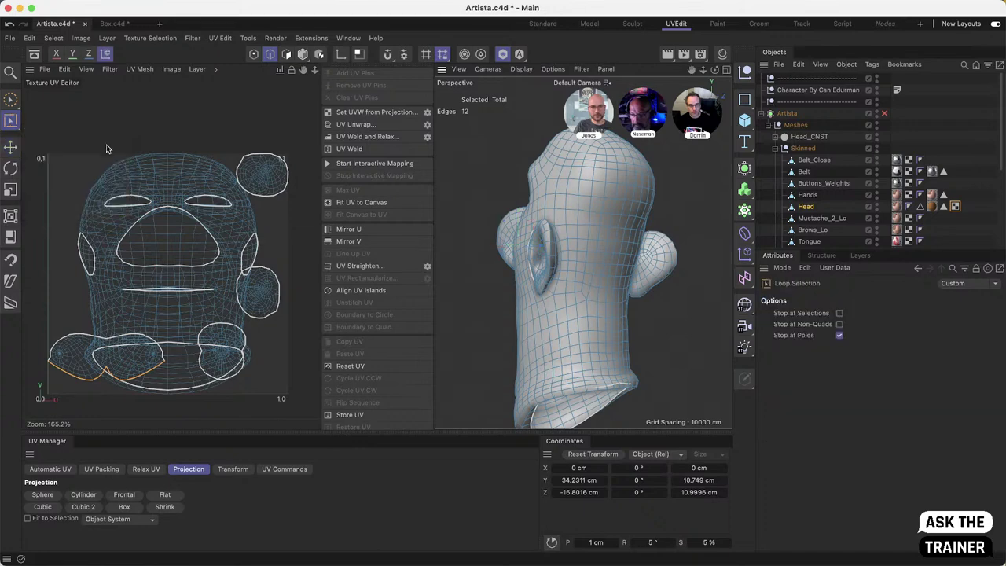
left_click(839, 313)
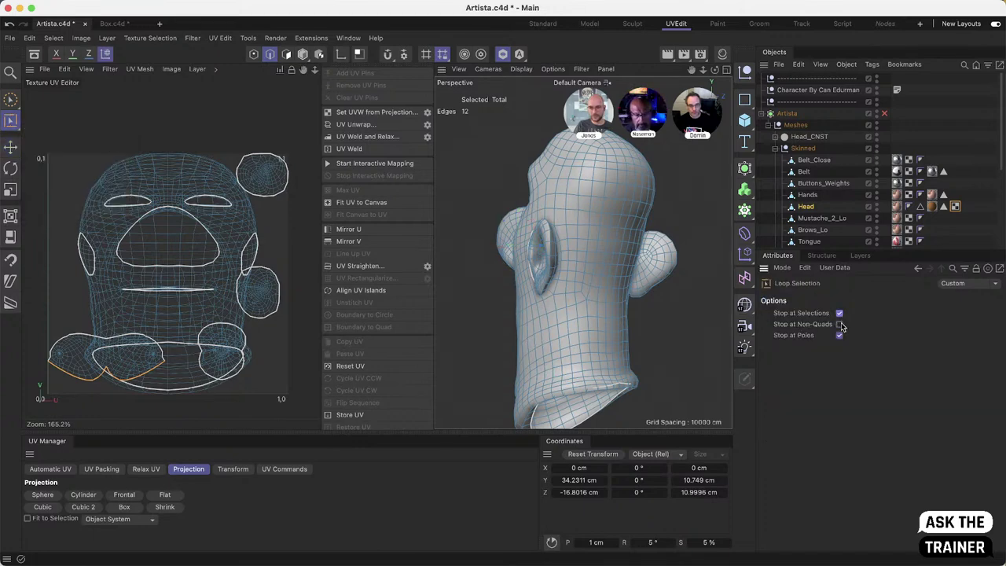
Step: Select the loop over the top of the head and vertical loops below both ears
left_click(578, 183, "shift")
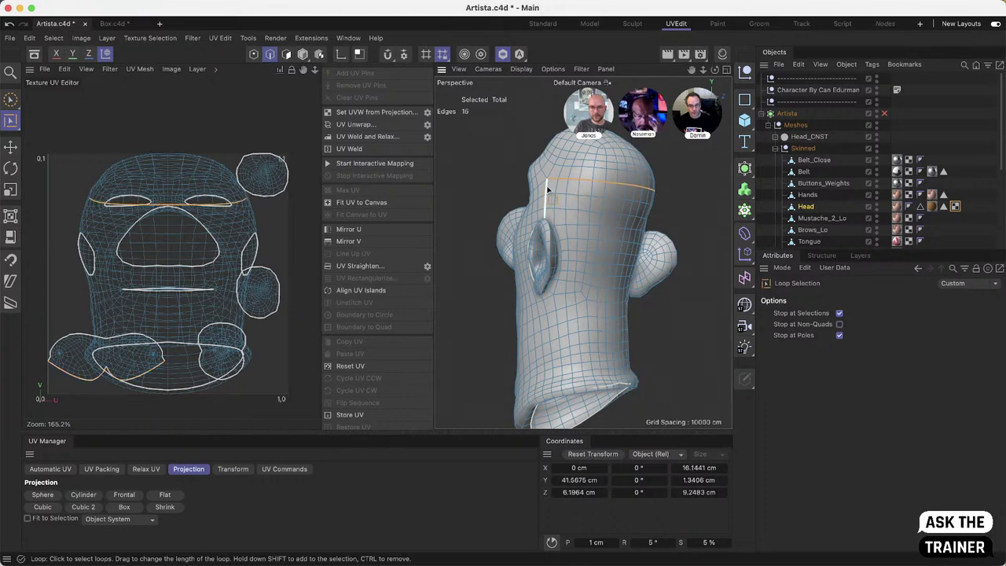
left_click(548, 189, "shift")
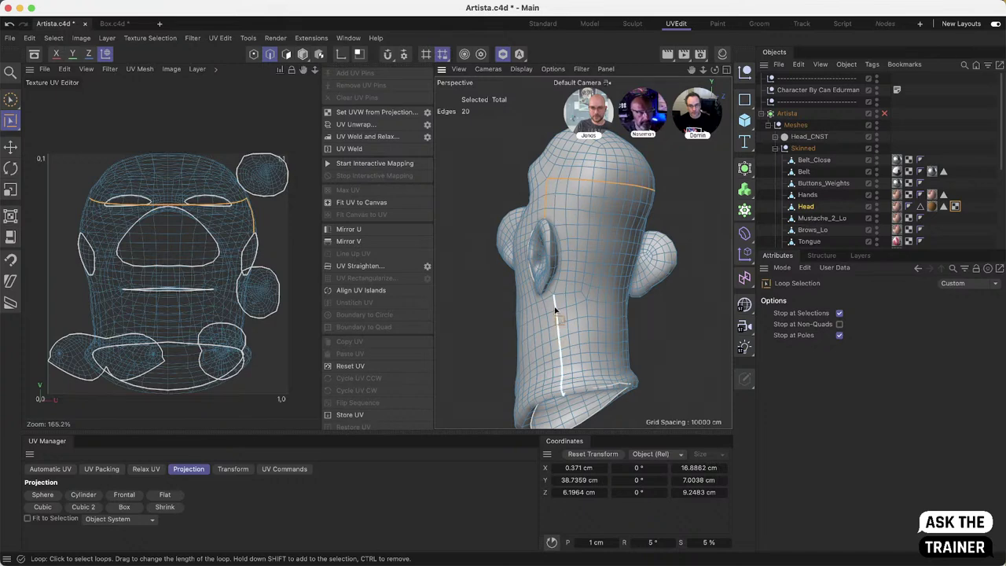
left_click(555, 312, "shift")
scroll(555, 299, "up", 3)
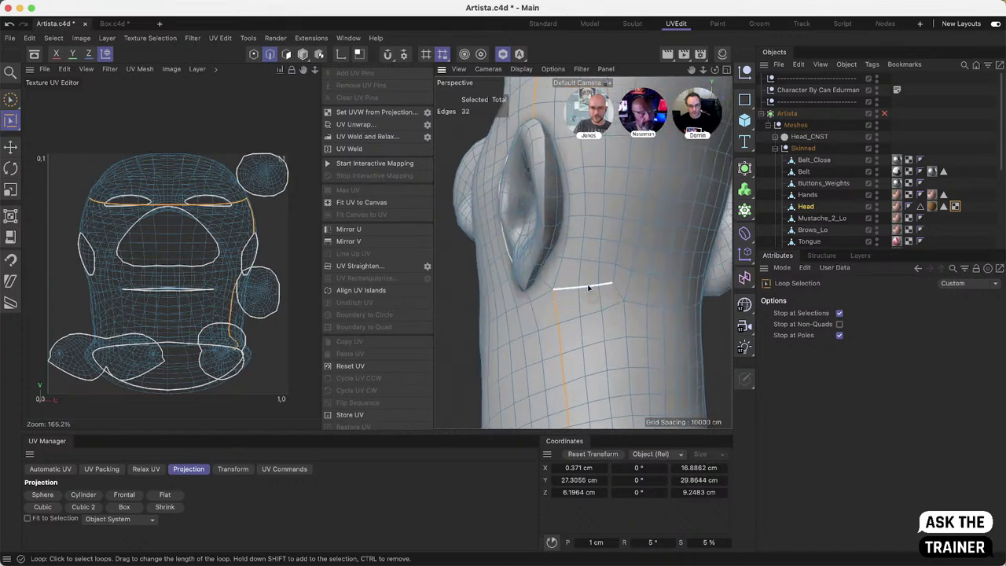
left_click_drag(639, 354, 460, 314, "alt")
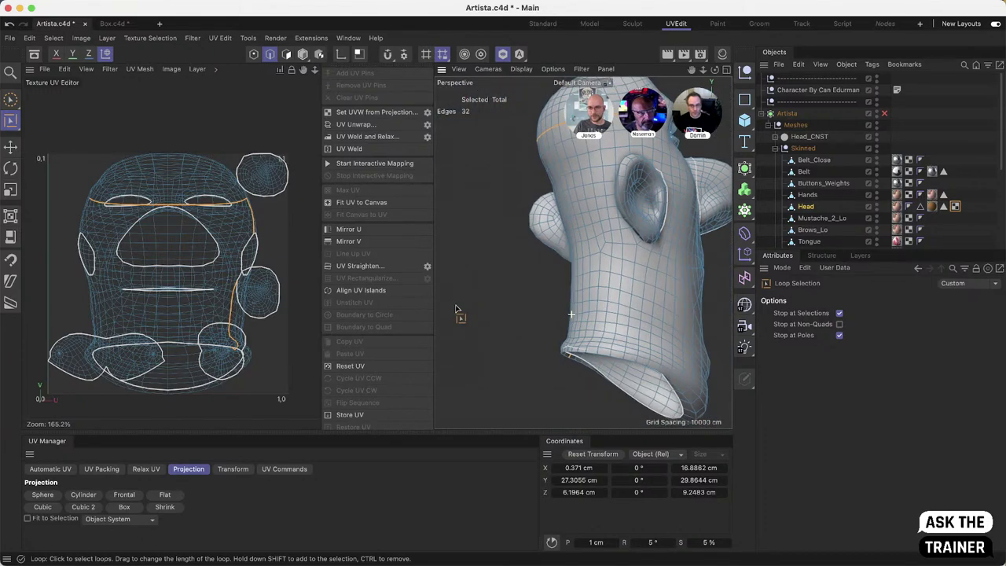
left_click(635, 315, "shift")
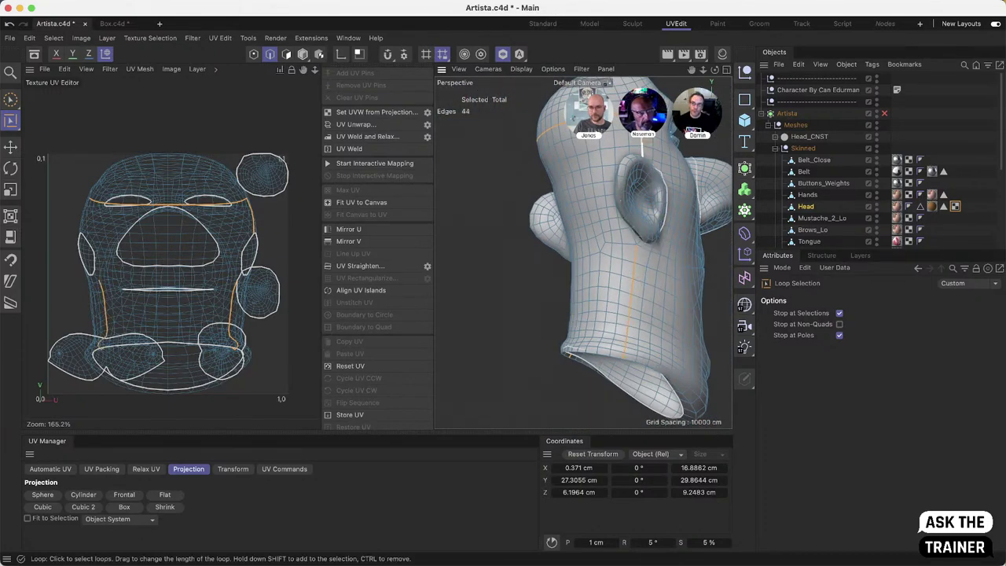
left_click(588, 227, "shift")
left_click_drag(589, 227, 637, 248, "alt")
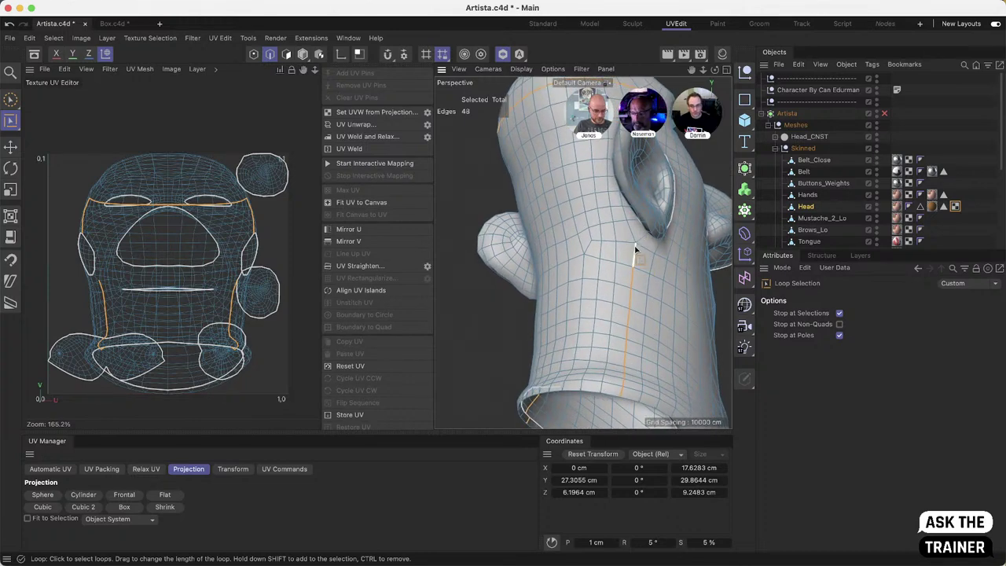
key("e")
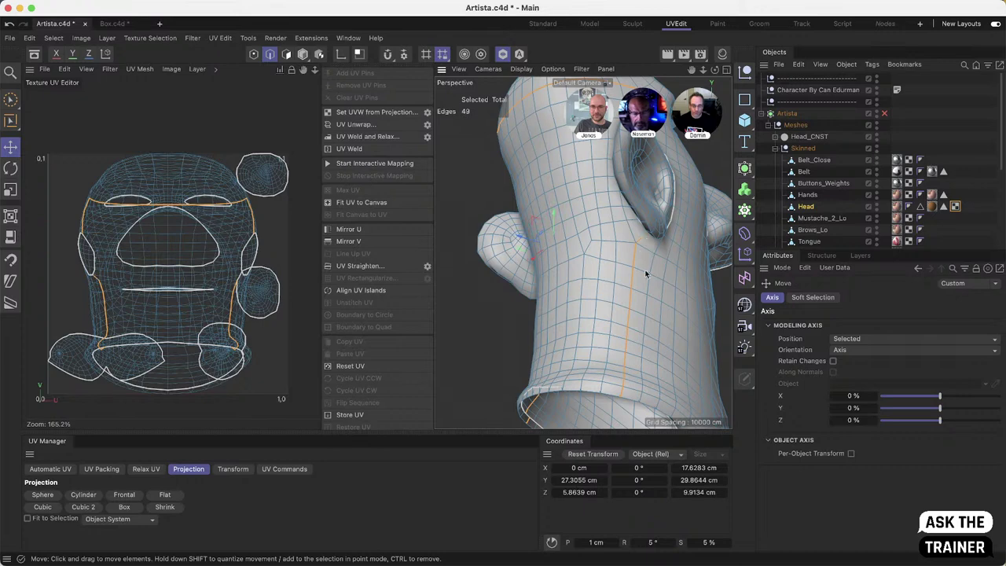
left_click_drag(590, 206, 503, 236, "alt")
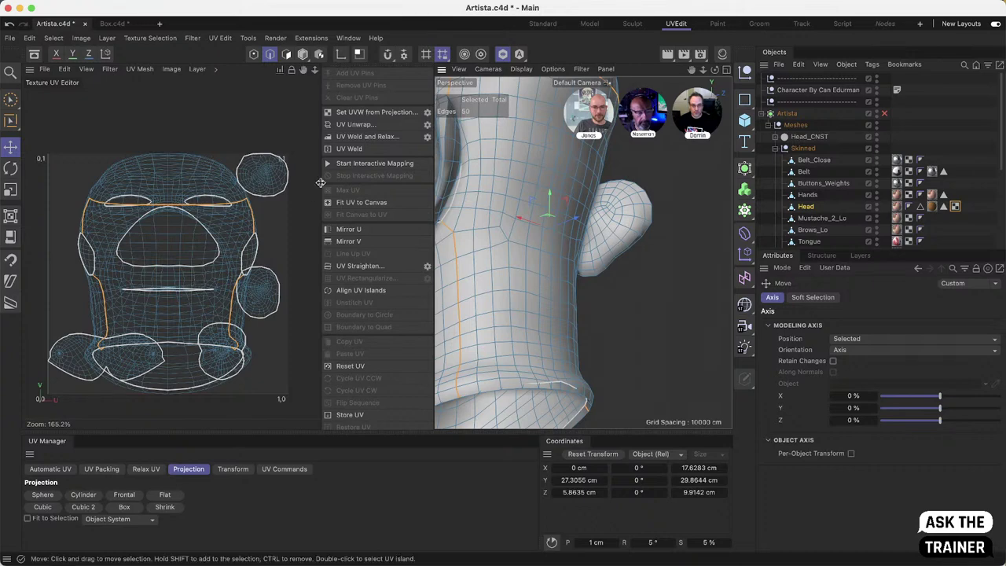
Step: Unwrap the head along the 50-edge seams with Use Pins and Auto Realign checked
left_click(286, 53)
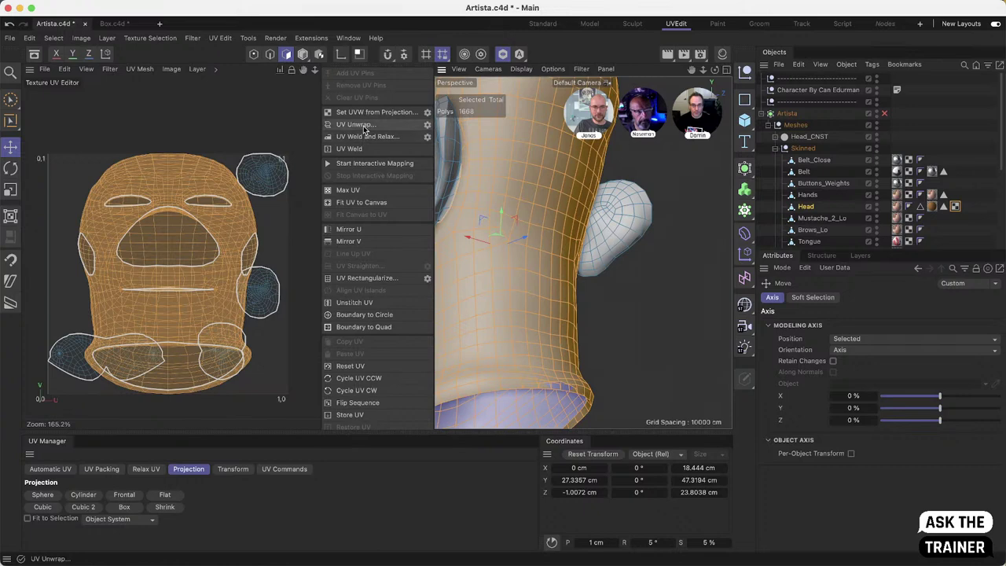
left_click(270, 53)
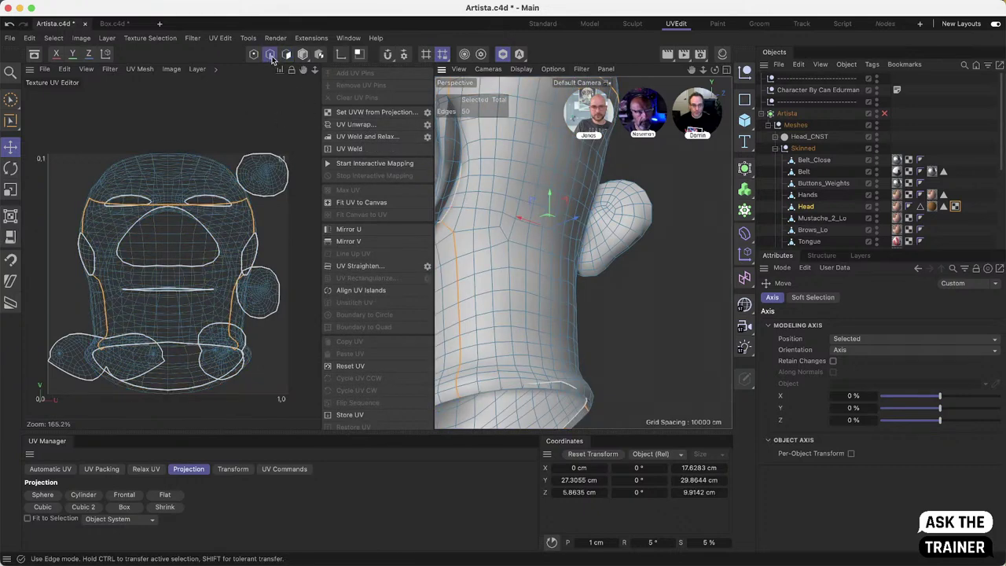
left_click(427, 124)
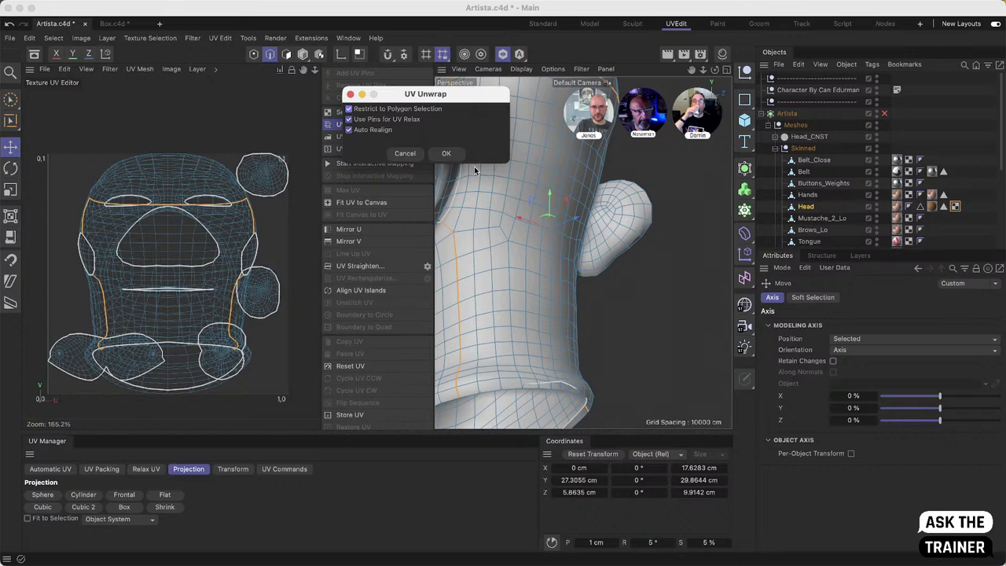
left_click(452, 155)
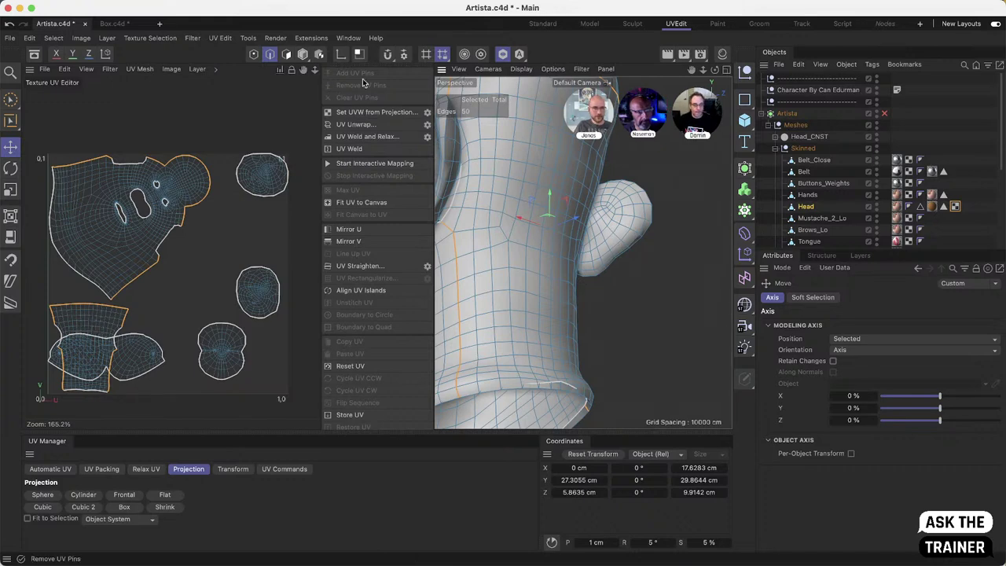
Step: Move the neck UV island to the centre of UV space and select one of its vertical edges
left_click(285, 54)
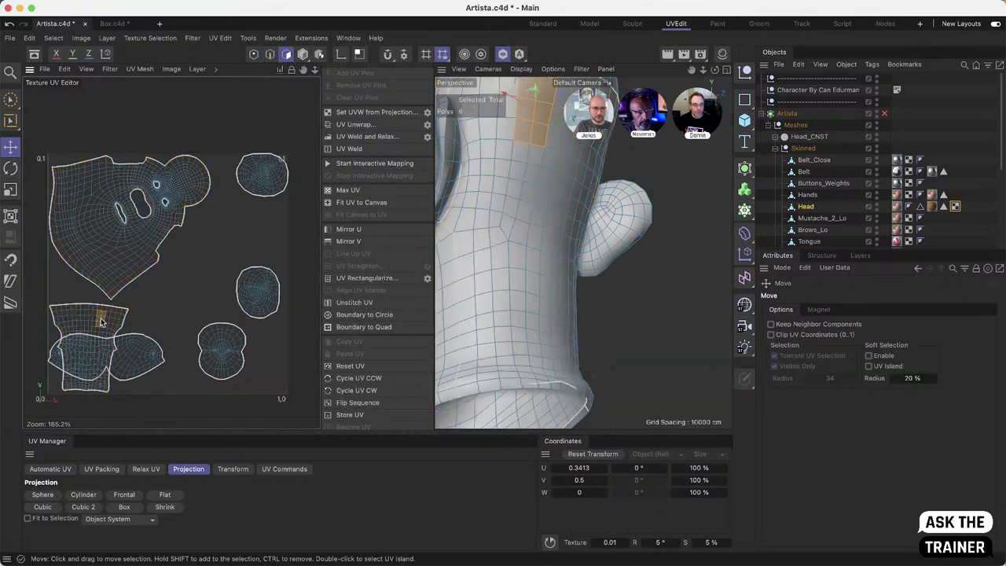
double_click(92, 314)
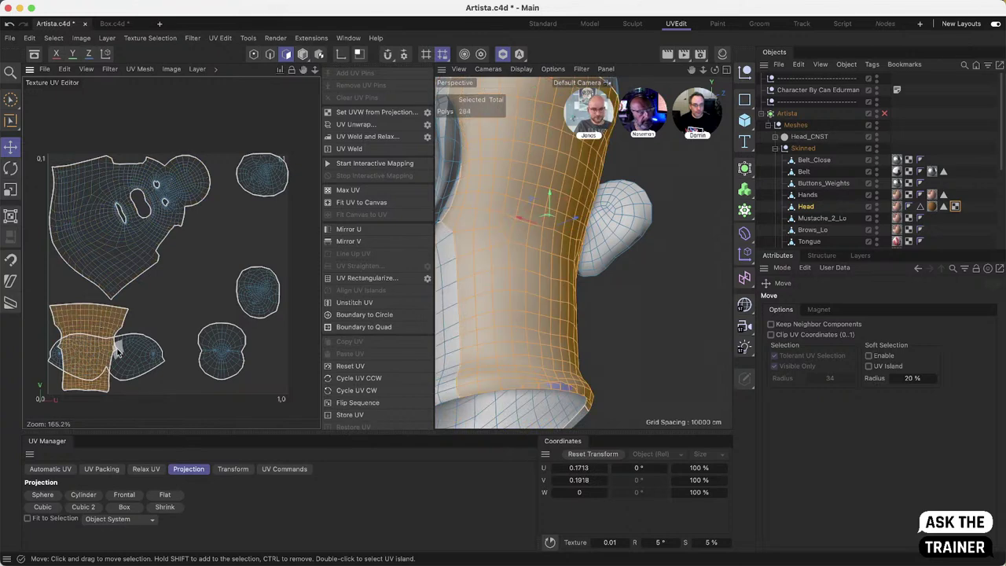
scroll(114, 346, "up", 3)
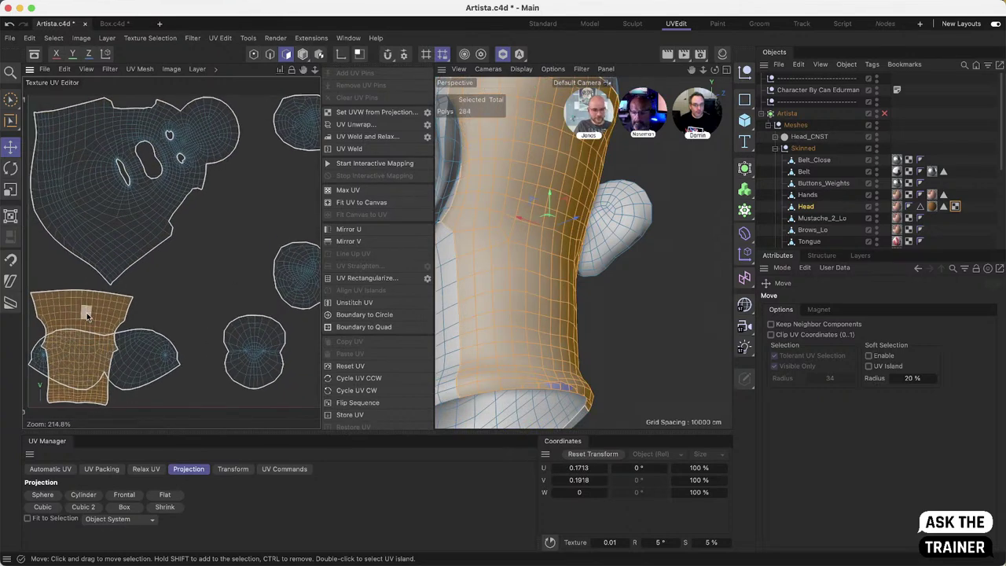
left_click_drag(87, 312, 214, 266)
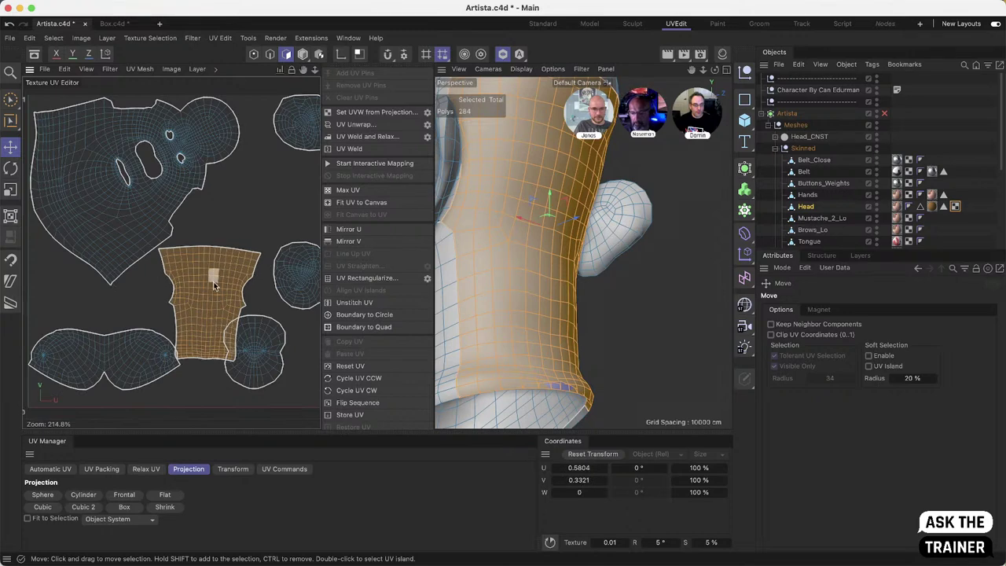
scroll(212, 324, "up", 8)
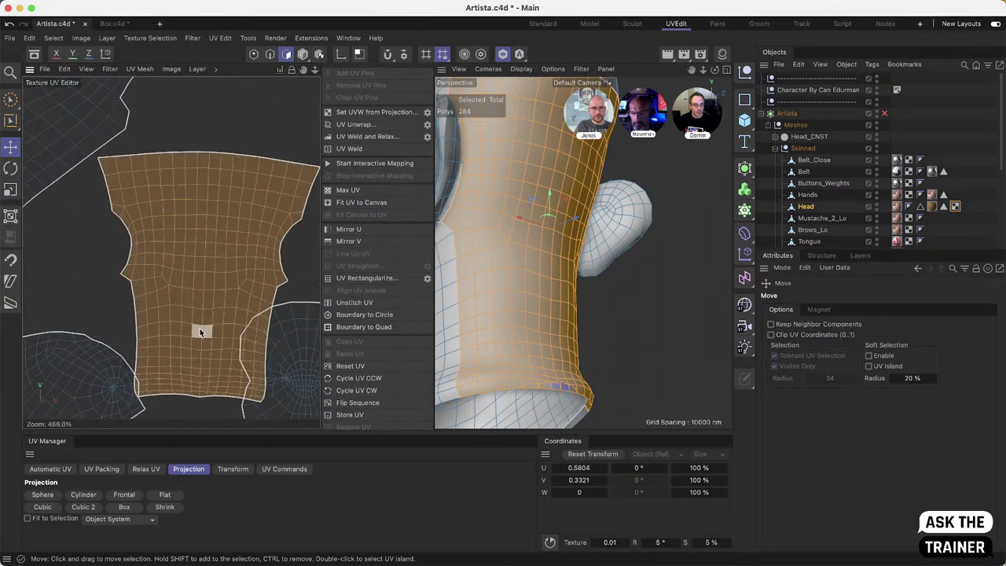
key("Return")
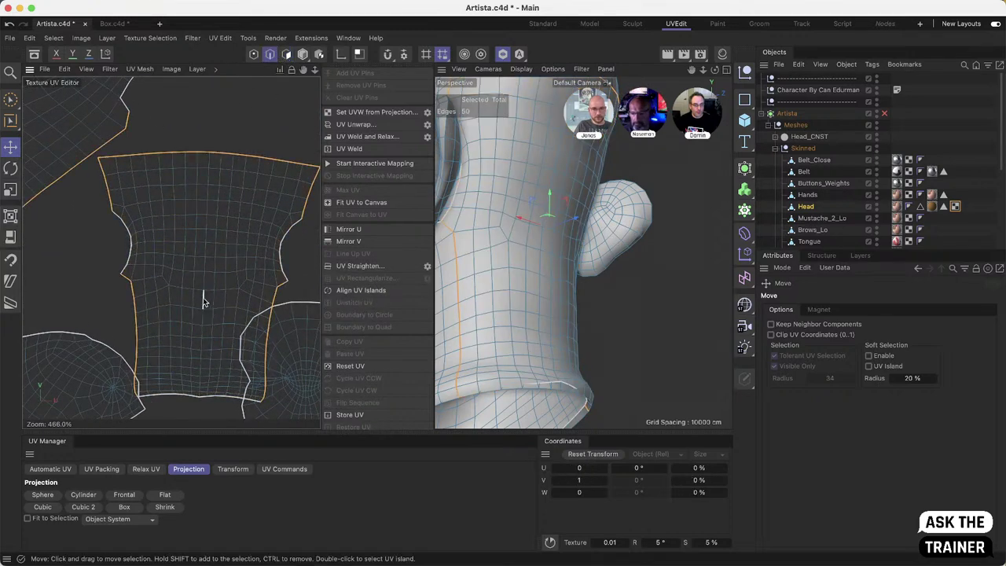
left_click(202, 301)
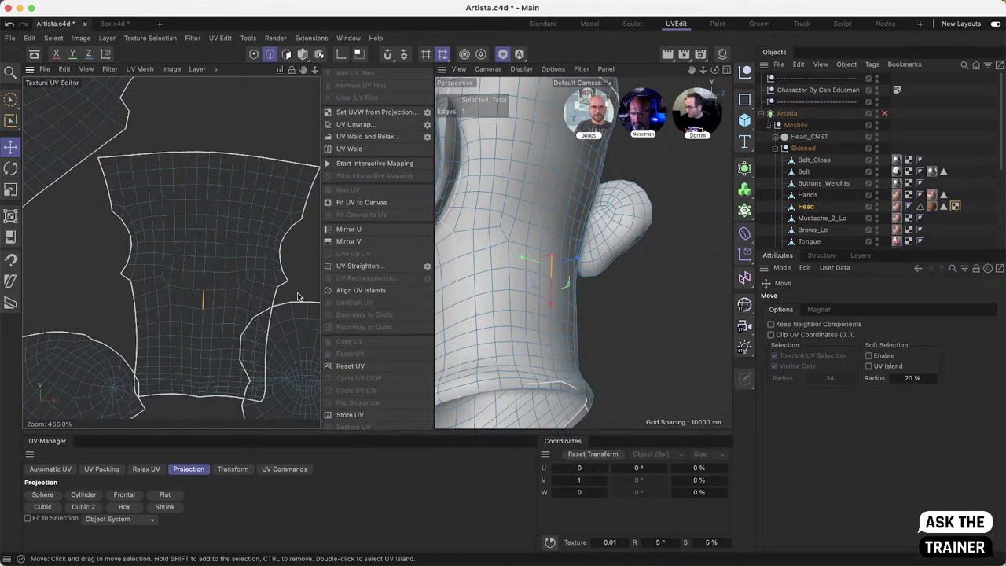
Step: Straighten the island along the picked edge and move the neck island off to the left
left_click(393, 292)
scroll(218, 293, "down", 5)
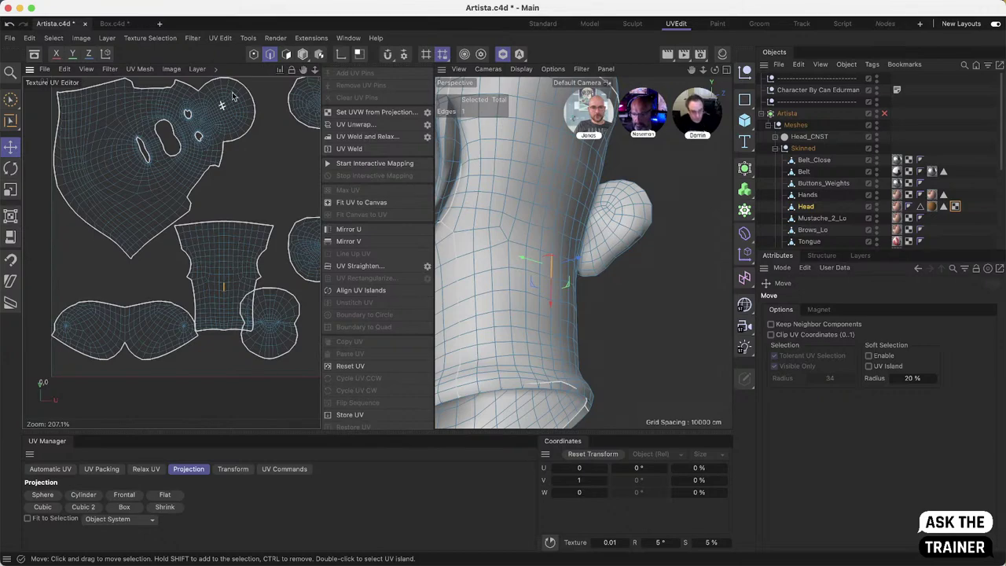
left_click(286, 54)
double_click(222, 253)
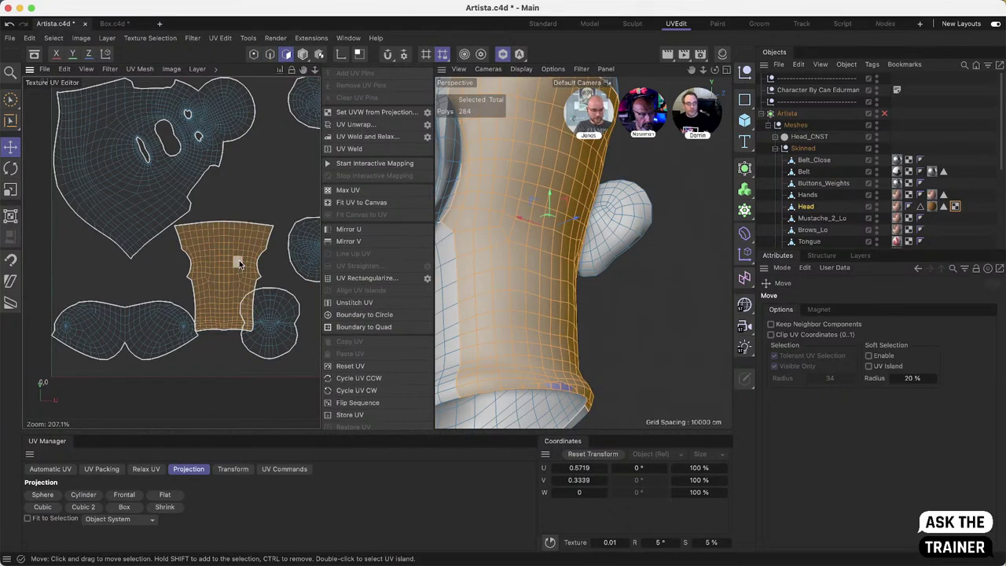
left_click_drag(239, 260, 28, 284)
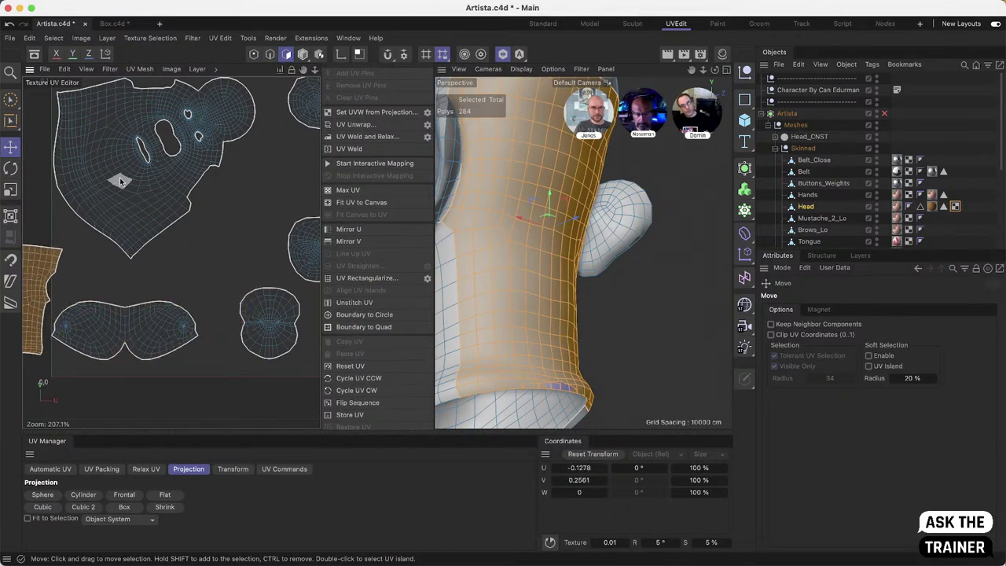
Step: Select the large head island, then rotate, scale and shift it right and down into place
double_click(129, 200)
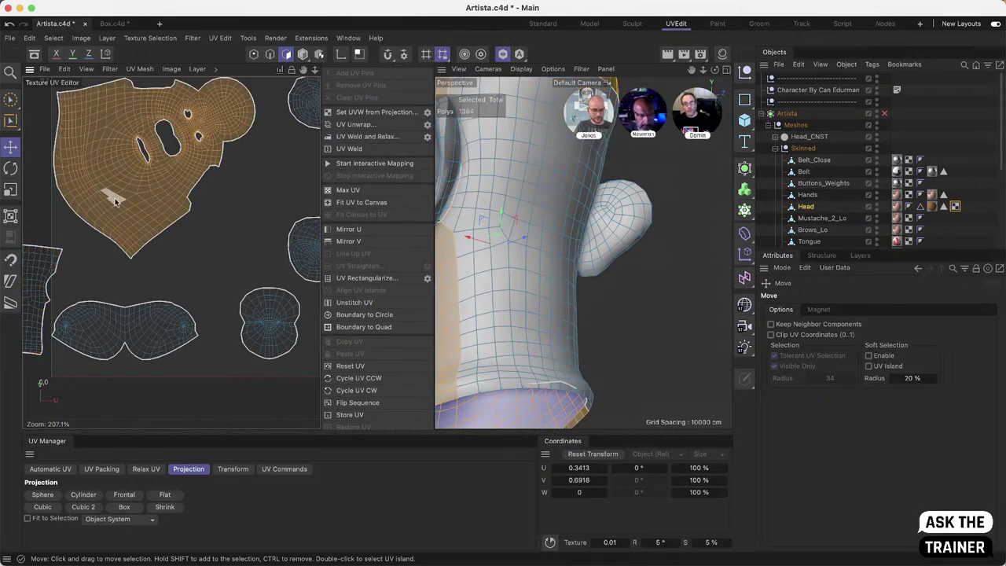
middle_click_drag(157, 197, 138, 235, "alt")
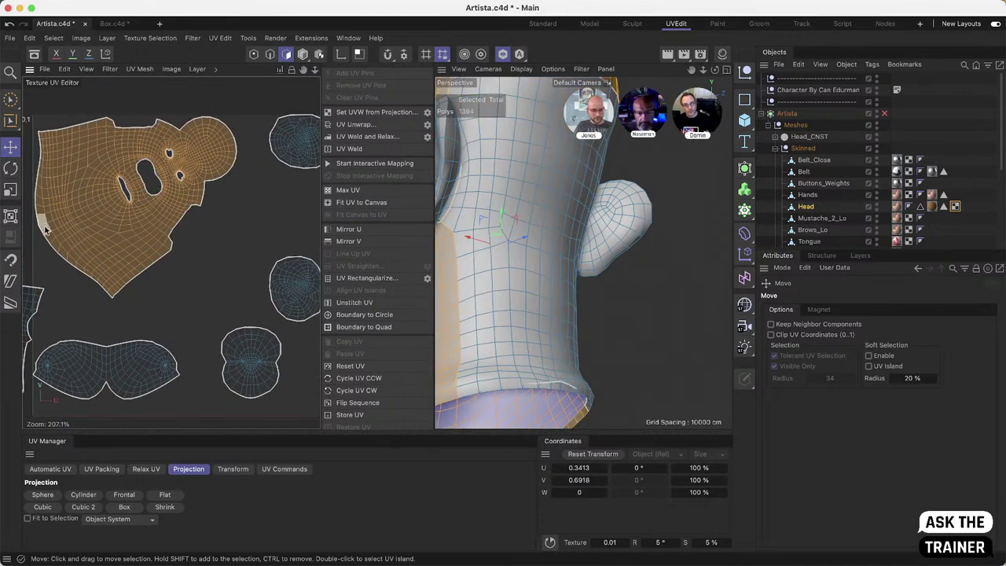
key("r")
key("e")
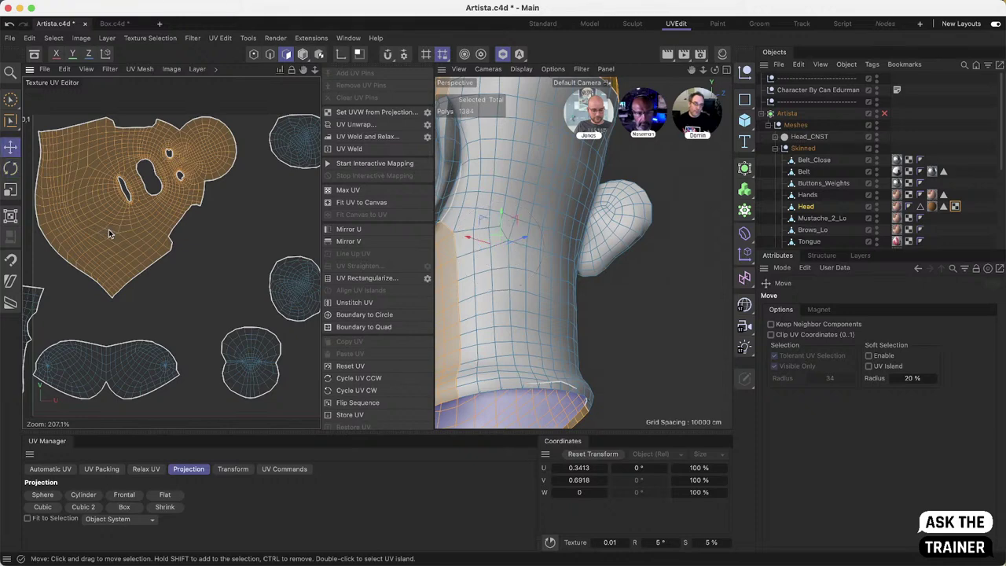
left_click_drag(108, 228, 179, 229)
key("t")
key("r")
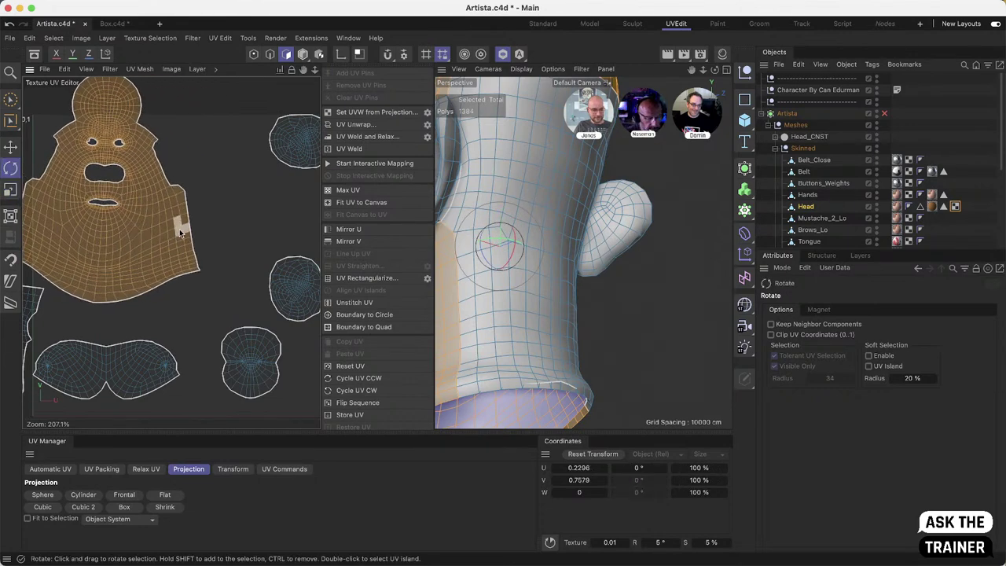
key("e")
left_click_drag(123, 246, 166, 262)
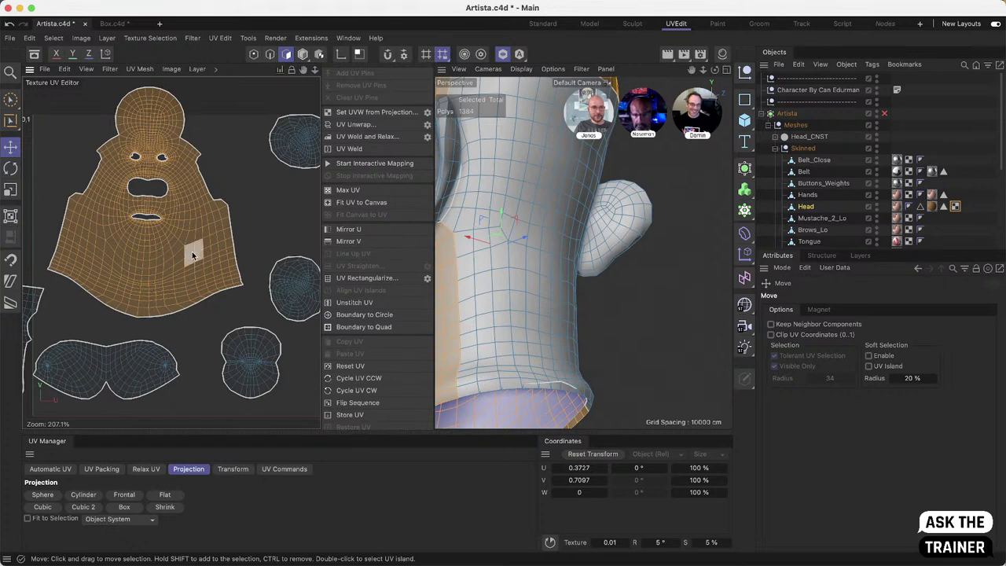
Step: Transform the head island: scale to about 92%, lower it and level its rotation, undoing a distortion
left_click(10, 217)
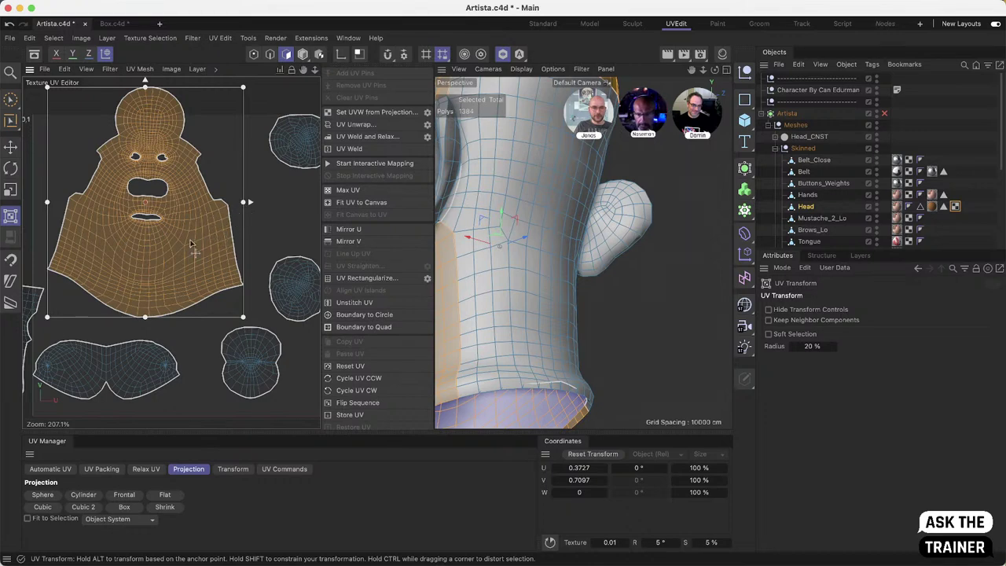
mouse_move(243, 317)
left_mouse_down()
mouse_move(282, 355)
mouse_move(227, 305)
left_mouse_up()
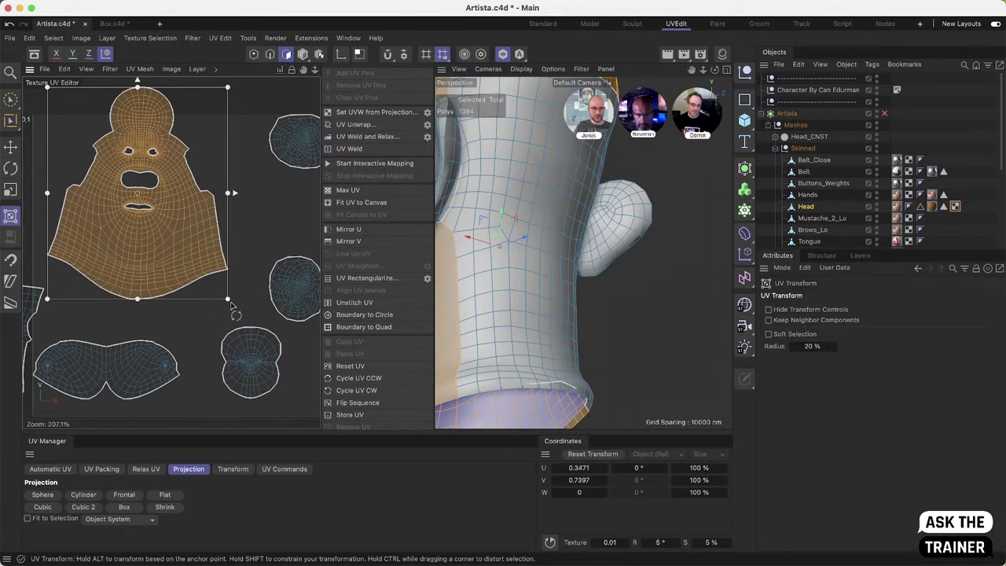
left_click_drag(231, 306, 191, 256)
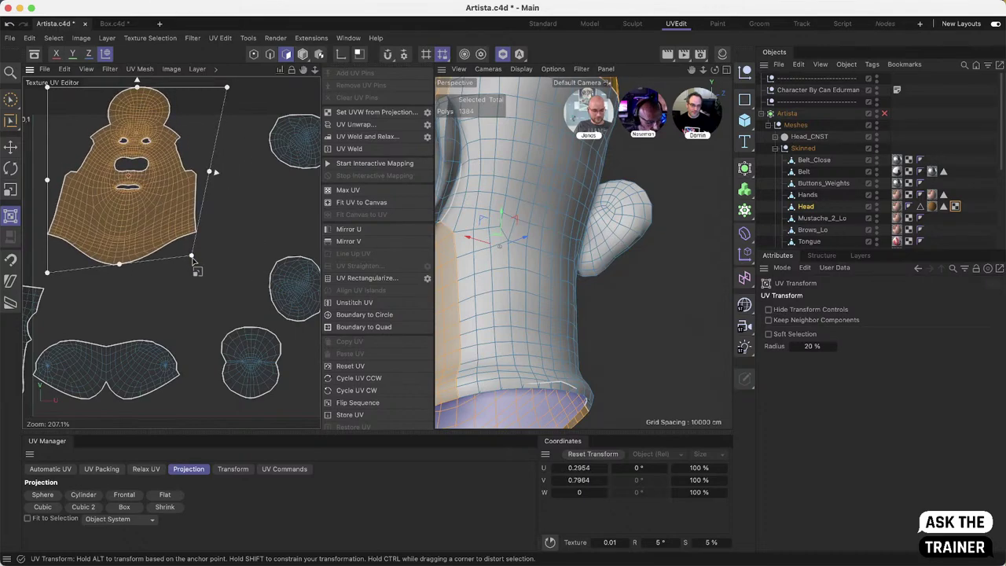
key("ctrl+z")
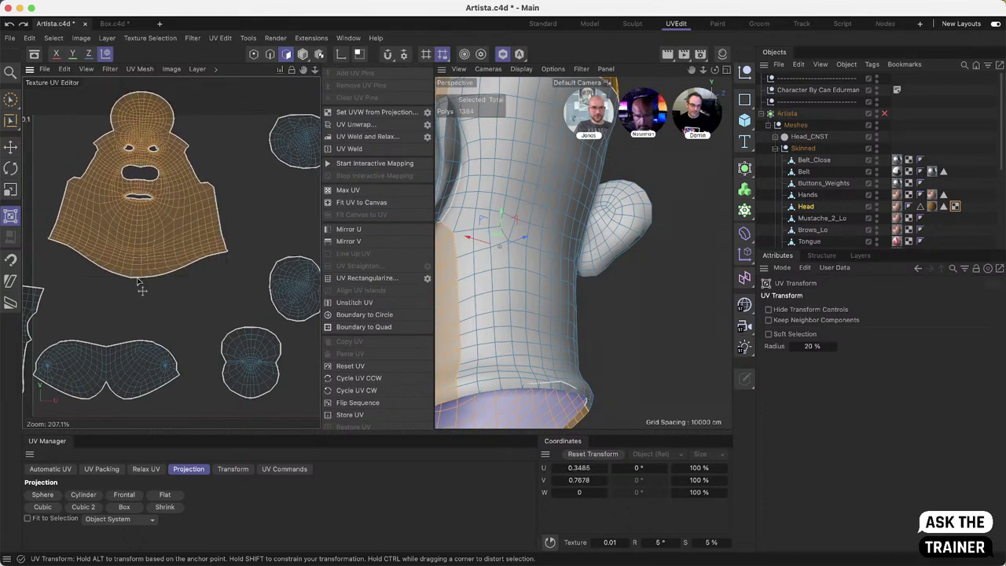
left_click_drag(135, 271, 140, 311)
left_click_drag(236, 315, 238, 315)
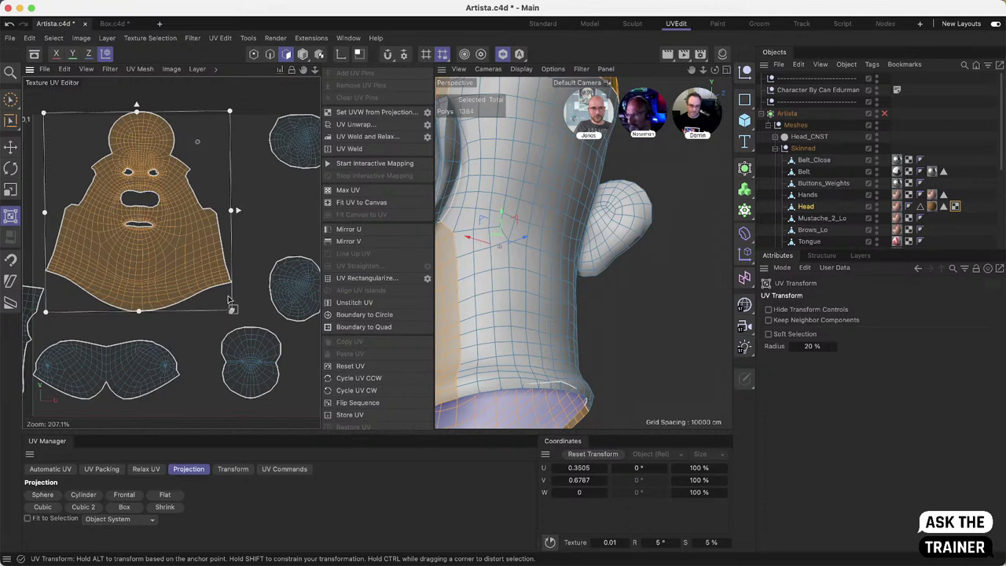
left_click_drag(241, 318, 273, 285)
left_click_drag(228, 111, 194, 111)
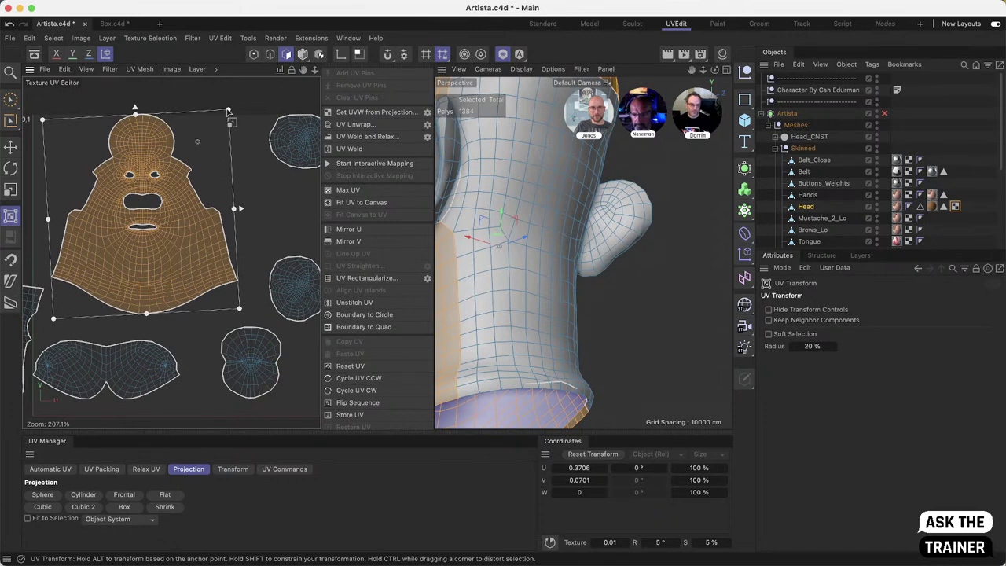
Step: Turn on snapping and rotate the head island about 38 degrees counter-clockwise
left_click(403, 57)
left_click(386, 105)
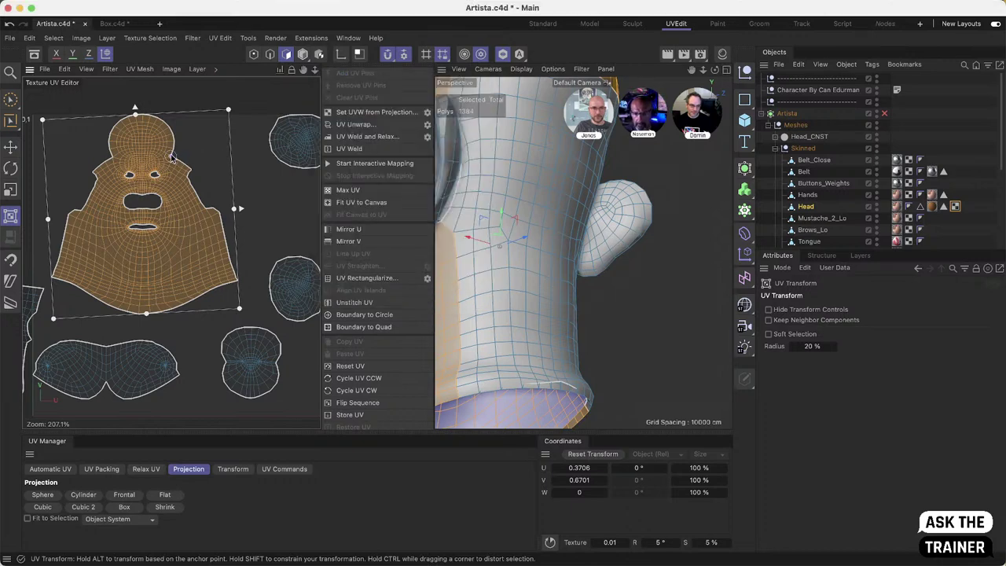
left_click_drag(248, 324, 232, 296)
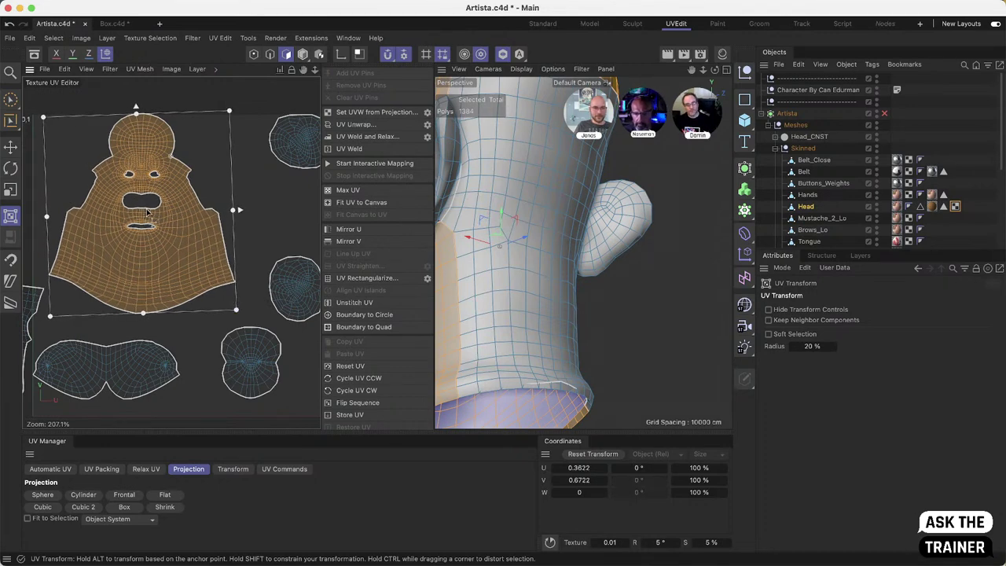
Step: Re-project the head's UVs with a Flat projection and check the ear and neck
left_click(11, 146)
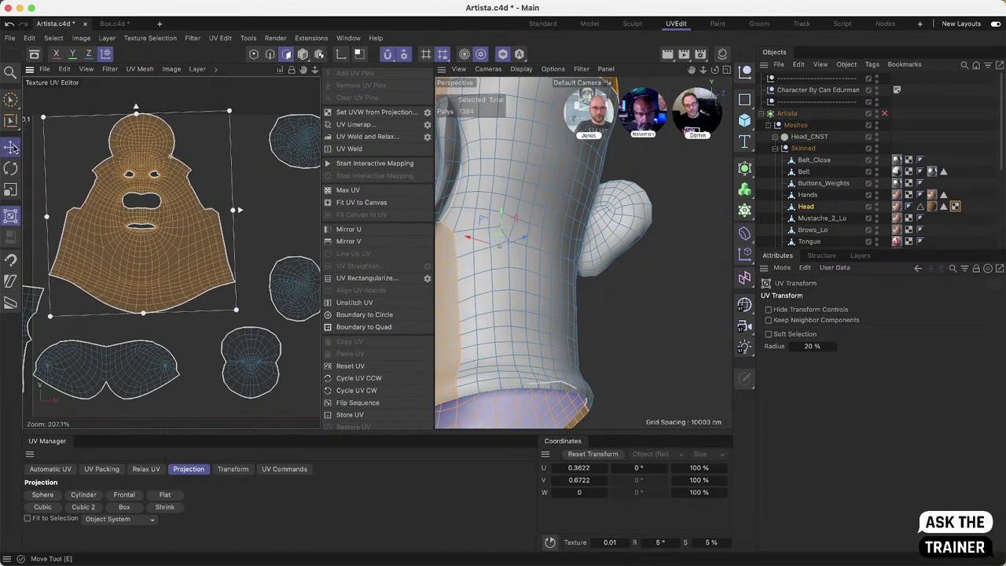
left_click(166, 495)
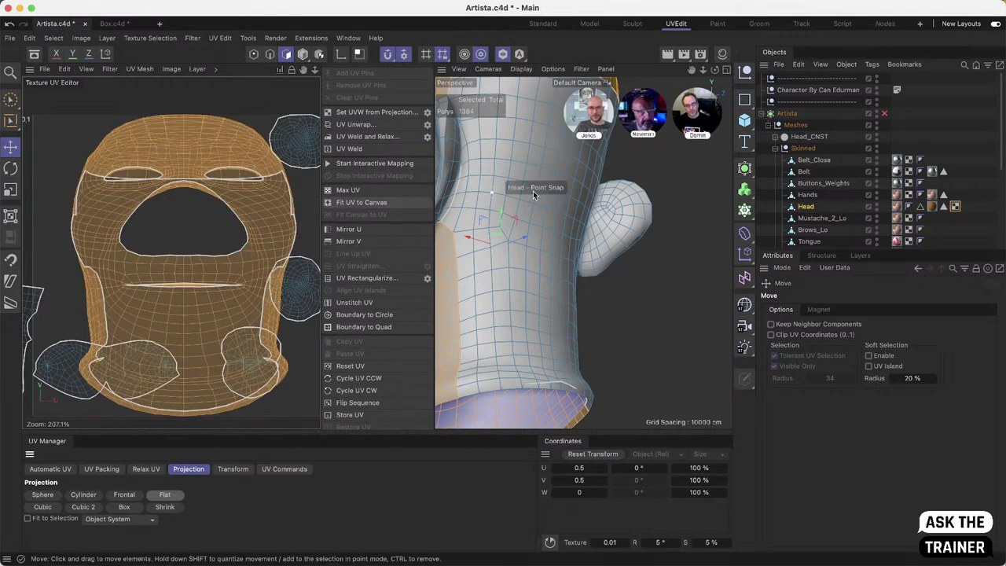
left_click_drag(506, 189, 534, 235, "alt")
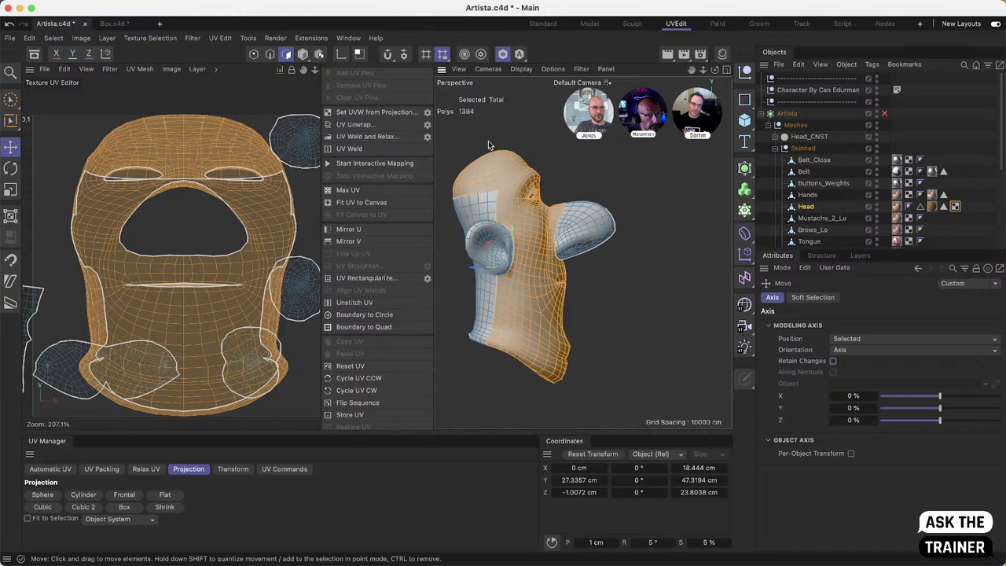
Step: Start interactive mapping on the head, trying Spherical before settling on a Flat projection
left_click(380, 164)
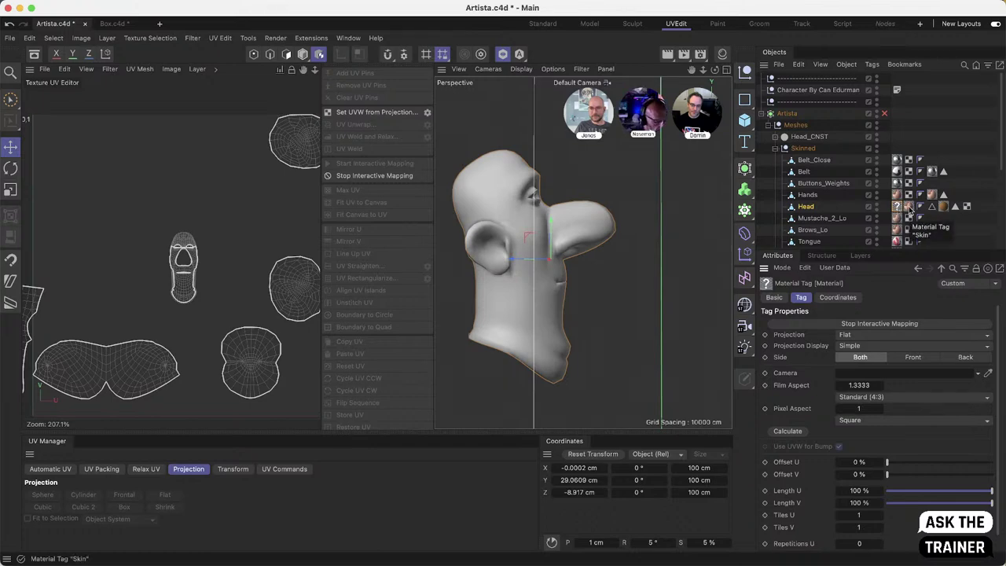
left_click(864, 338)
left_click(864, 347)
left_click(865, 336)
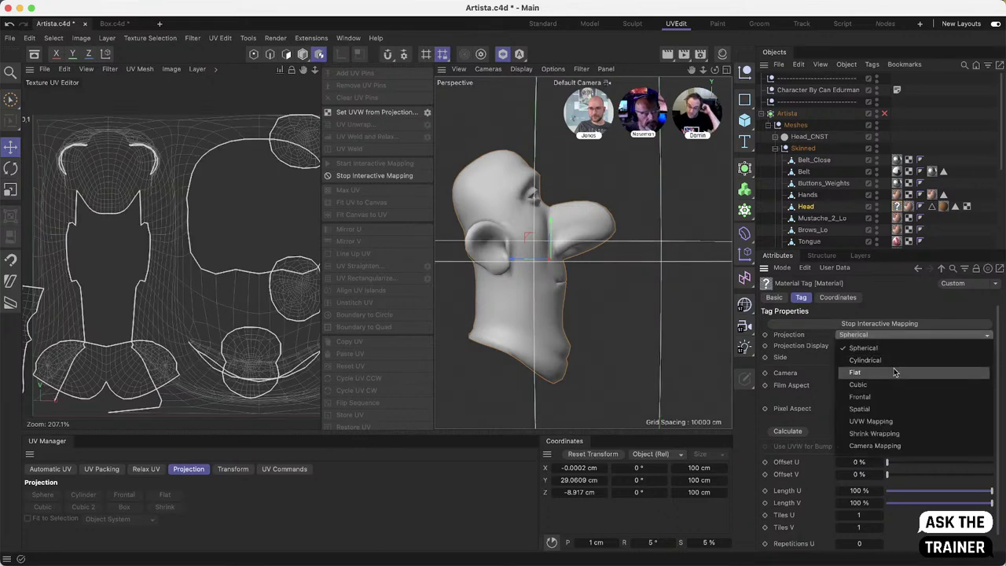
left_click(894, 373)
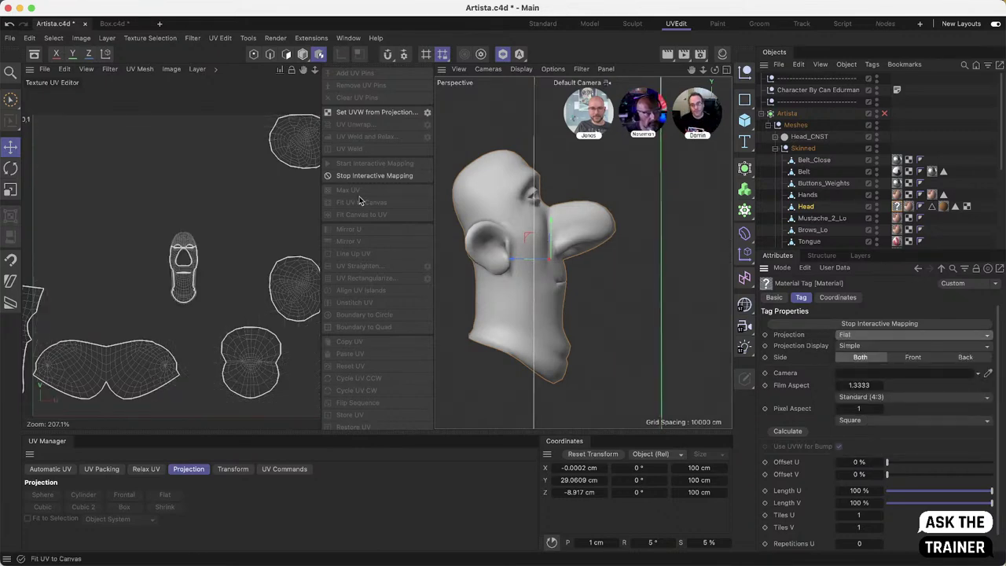
Step: In Texture mode, shrink the projection to about 32 cm and tilt it about 25 degrees
left_click(319, 55)
scroll(545, 238, "down", 2)
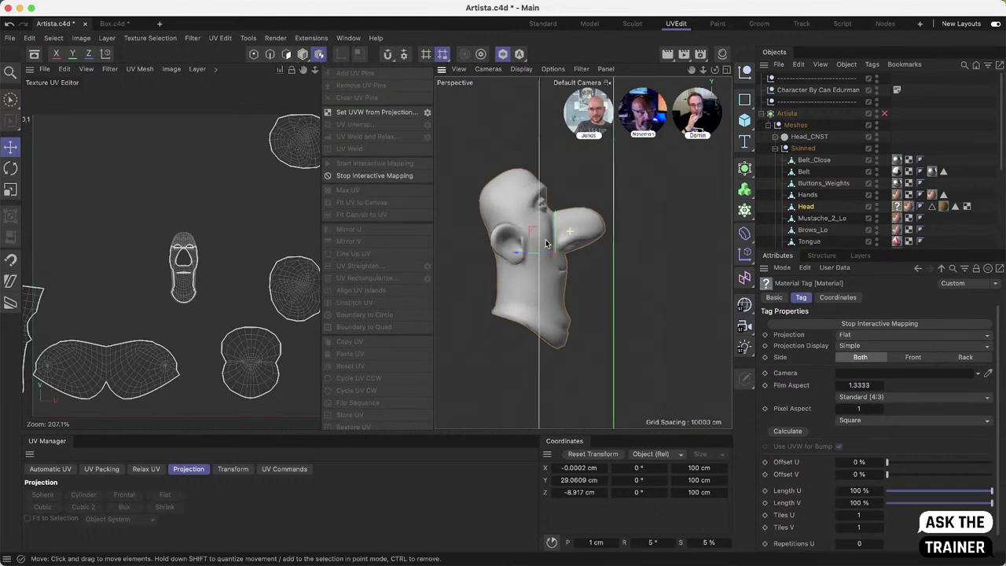
left_click_drag(546, 239, 528, 258, "alt")
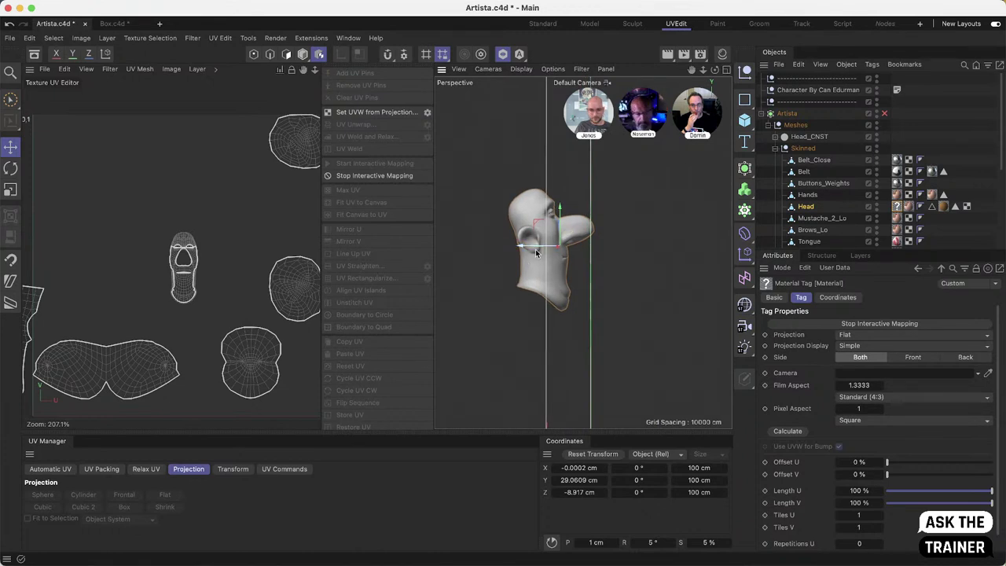
key("t")
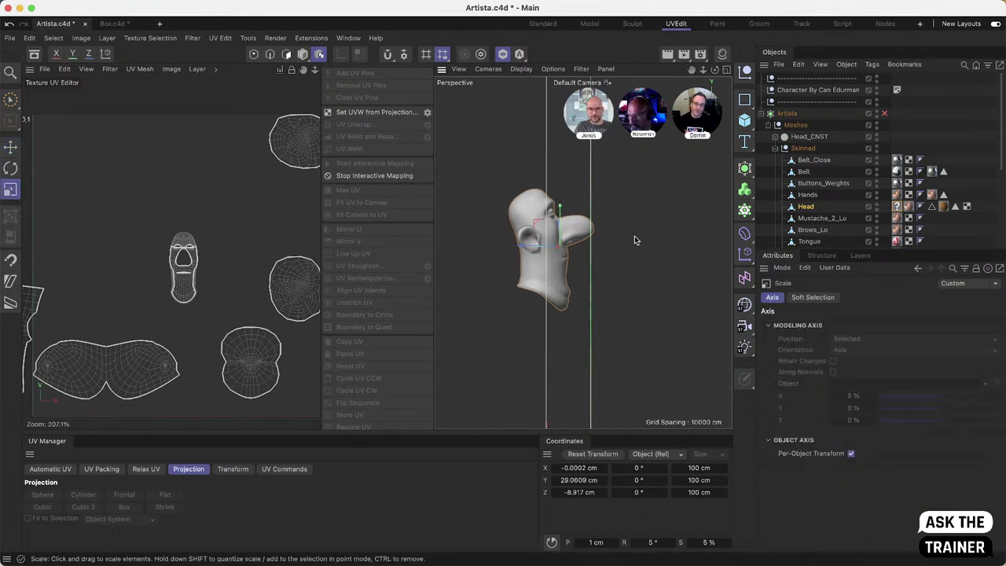
left_click_drag(636, 241, 637, 237)
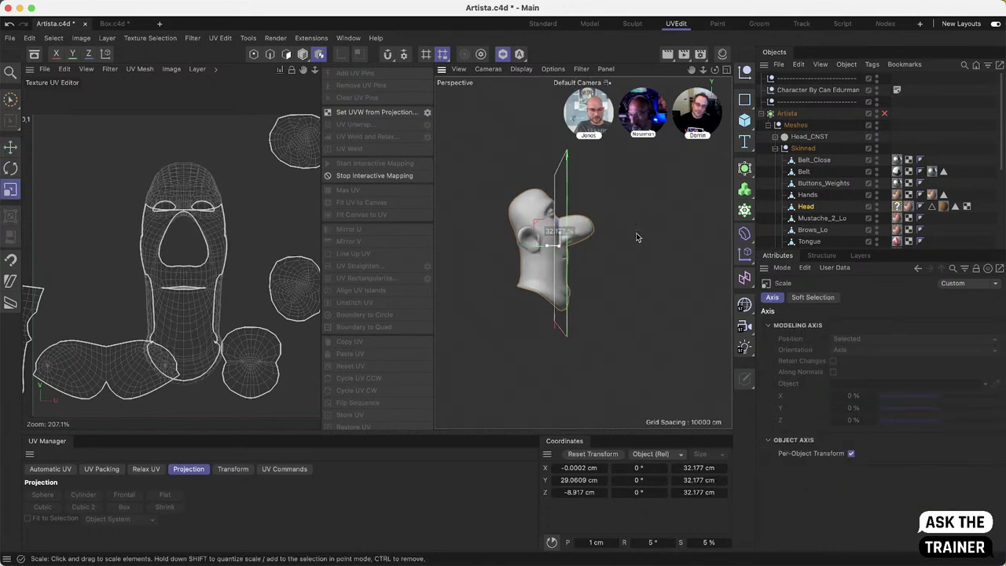
key("r")
left_click_drag(591, 267, 574, 225, "alt")
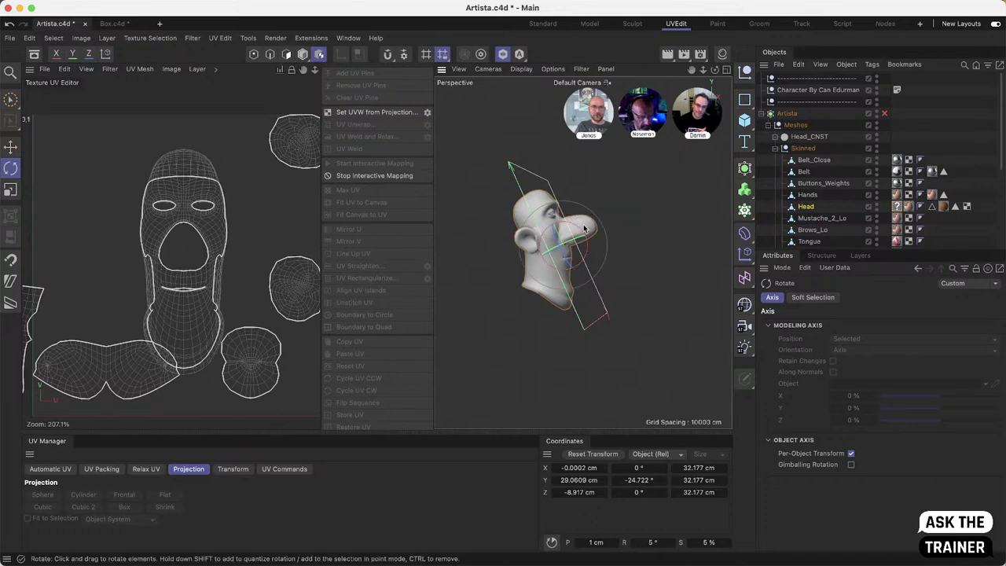
Step: Finish interactive mapping and orbit to show the face and eye
left_click(346, 177)
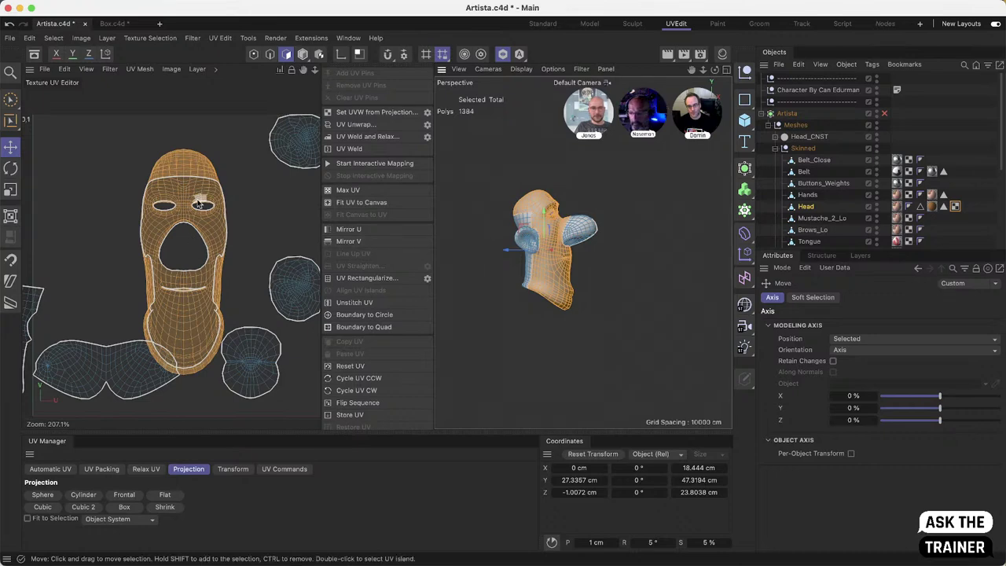
scroll(565, 217, "up", 6)
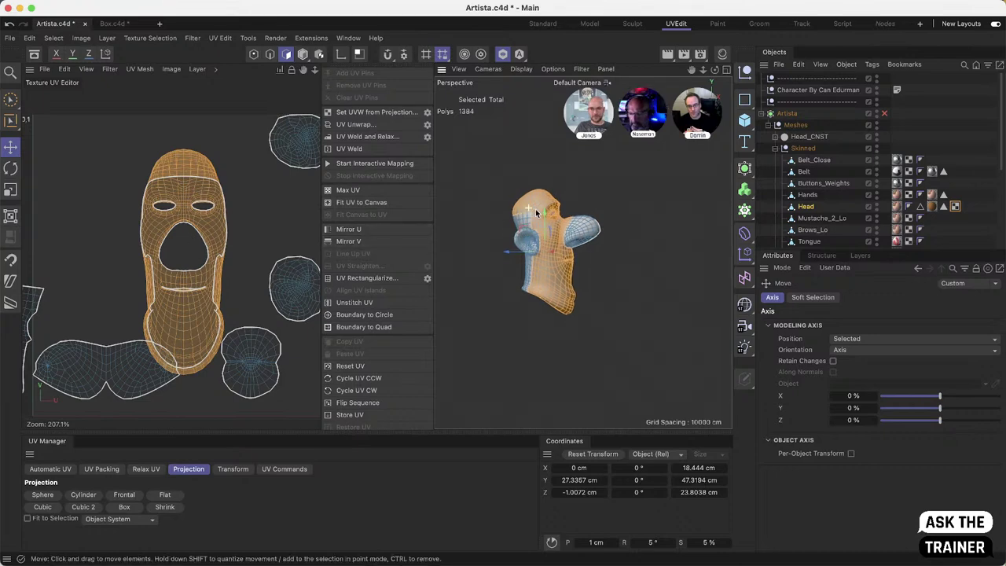
left_click_drag(574, 238, 510, 200, "alt")
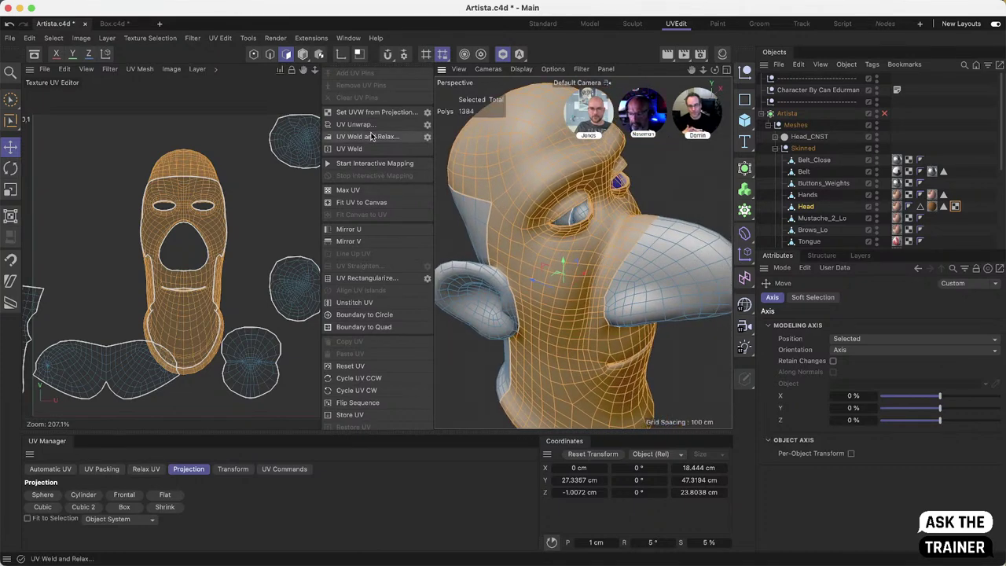
Step: Add a forehead edge to the seam selection and mirror it to the other side
left_click(270, 54)
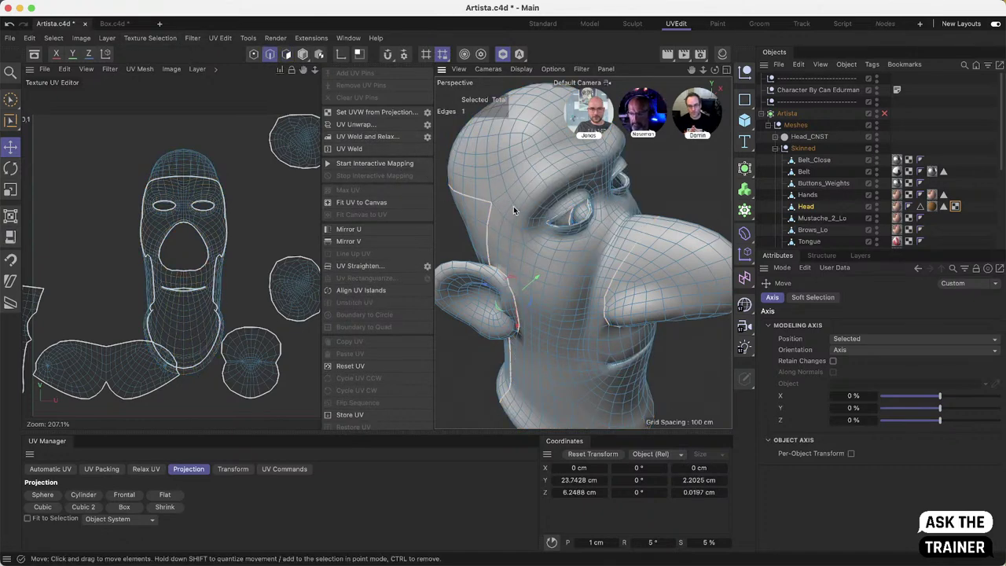
left_click_drag(499, 195, 537, 164)
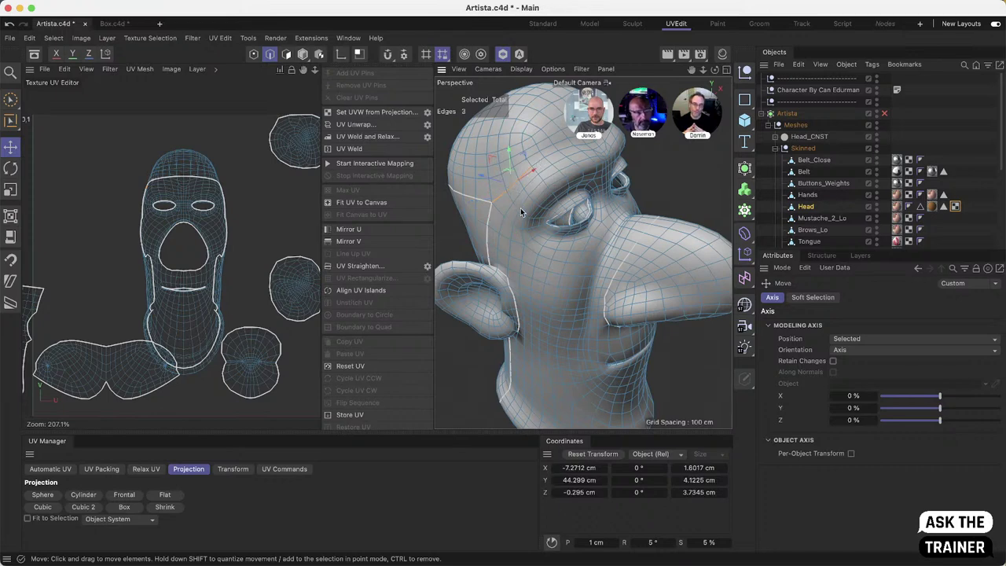
left_click(54, 38)
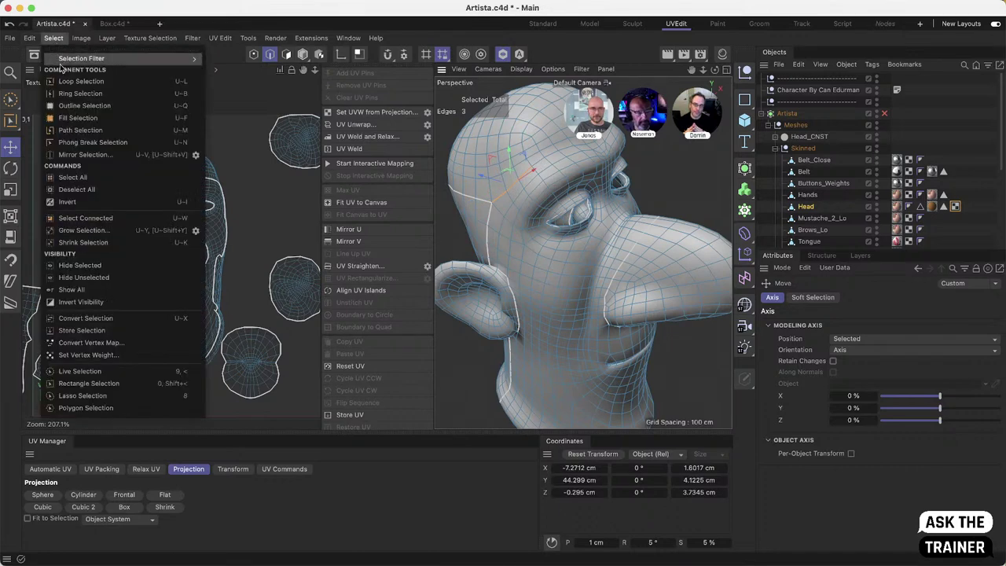
left_click(84, 155)
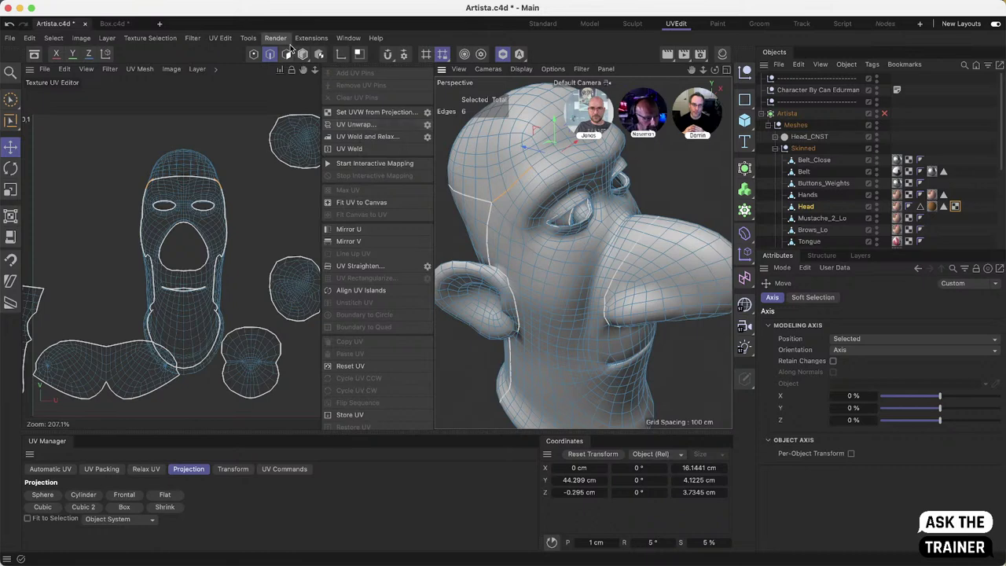
Step: Unwrap the head UVs into one island, undo it, and orbit to a front three-quarter view
left_click(286, 54)
left_click(270, 54)
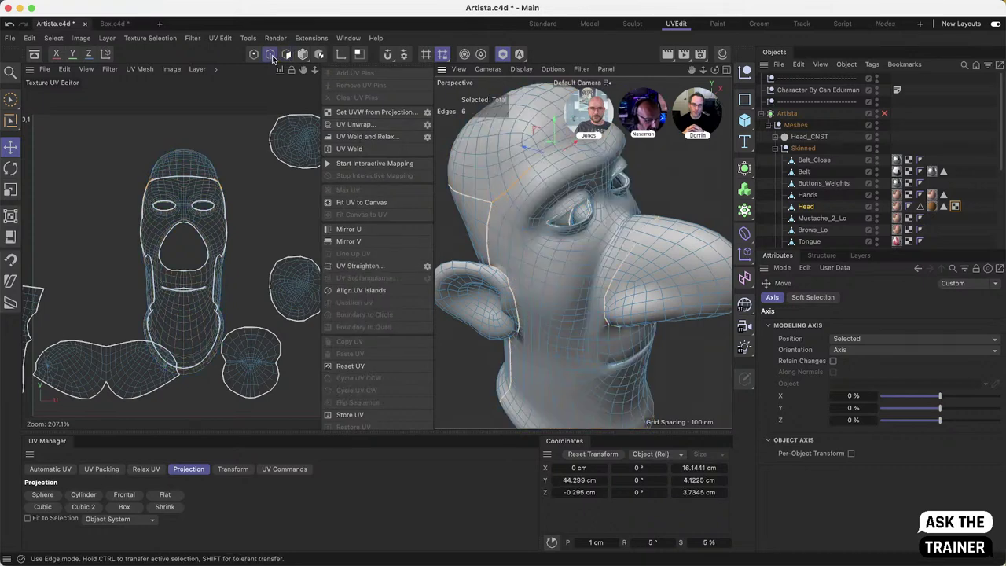
left_click(354, 148)
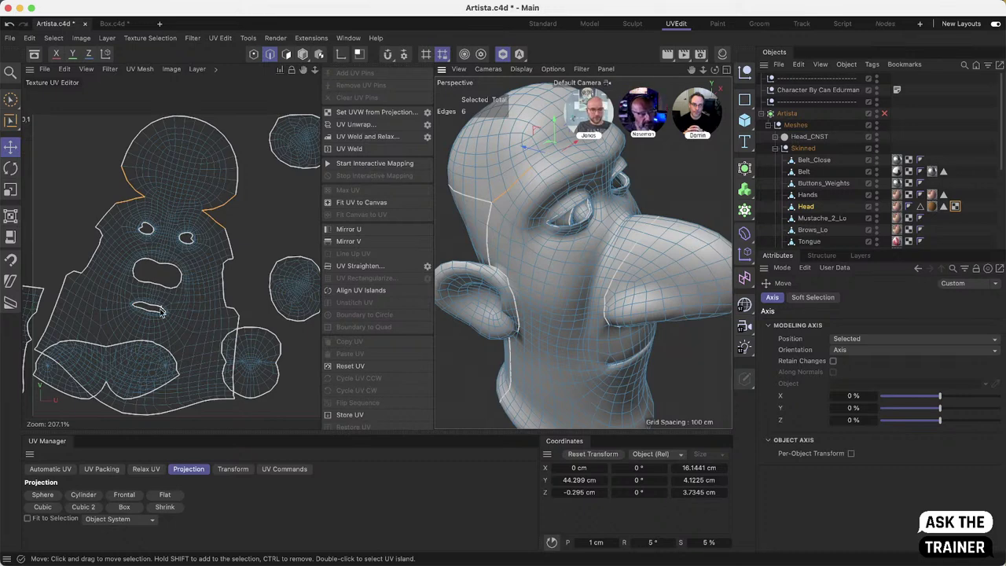
key("super+z")
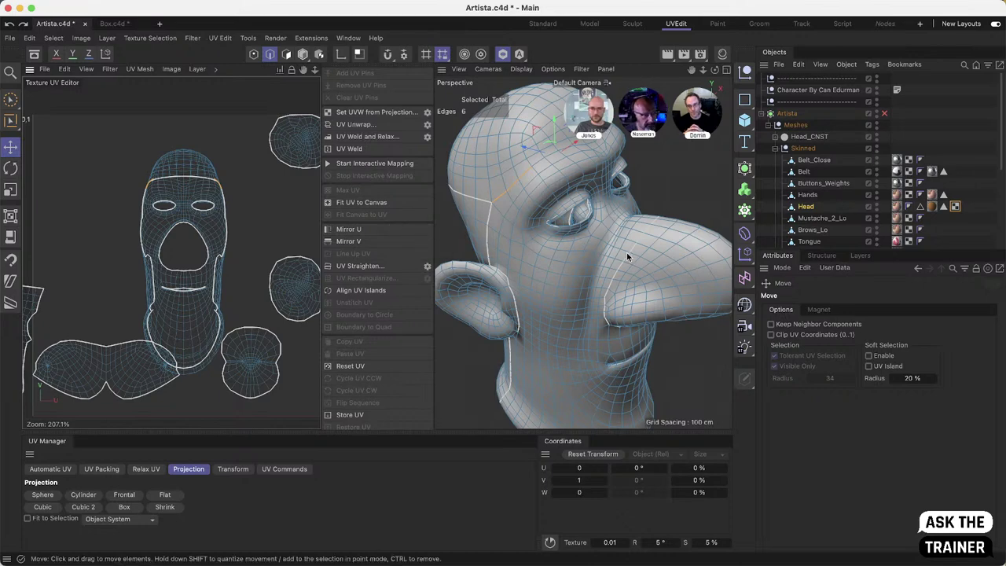
left_click_drag(626, 253, 503, 261, "alt")
Step: Convert the seam edges to points, refine the centre-line selection, and add UV pins
left_click(253, 53)
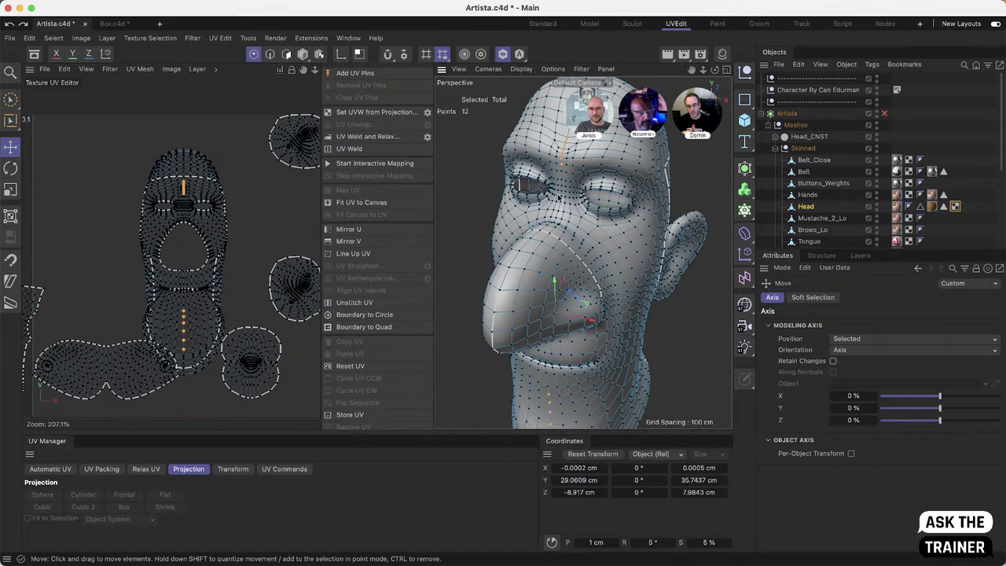
left_click(625, 157, "shift")
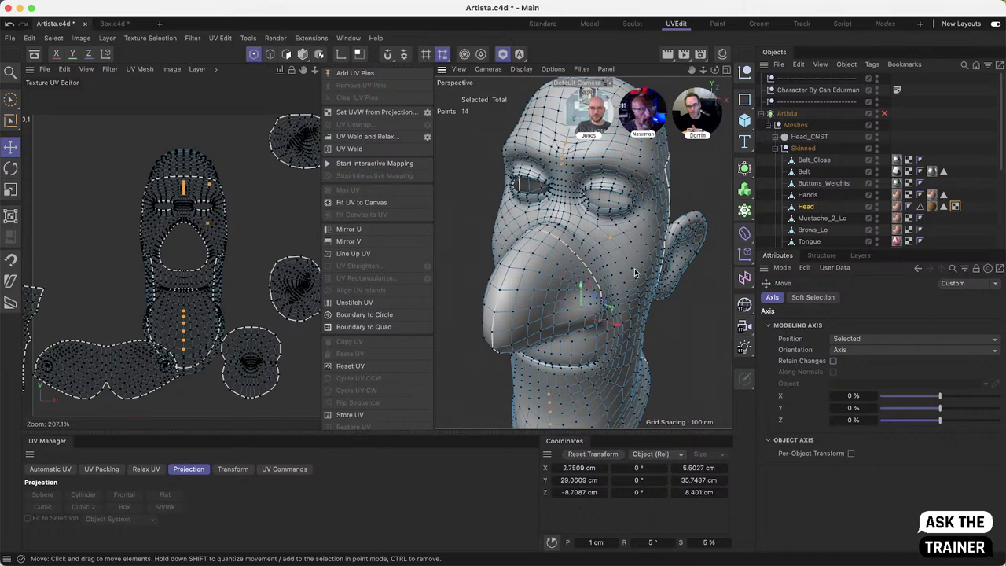
left_click(610, 235, "ctrl")
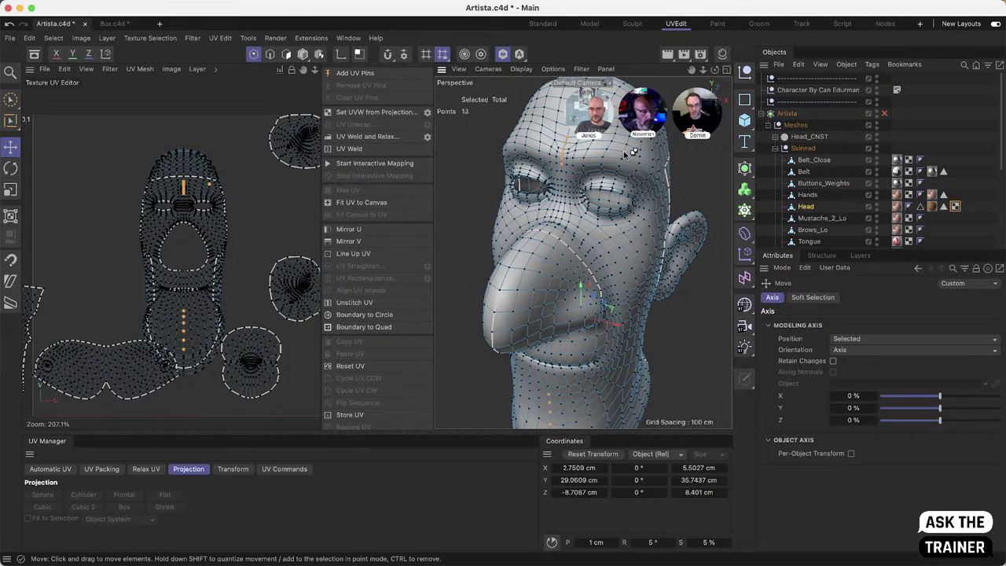
left_click(651, 179, "ctrl")
left_click_drag(550, 130, 586, 222, "alt")
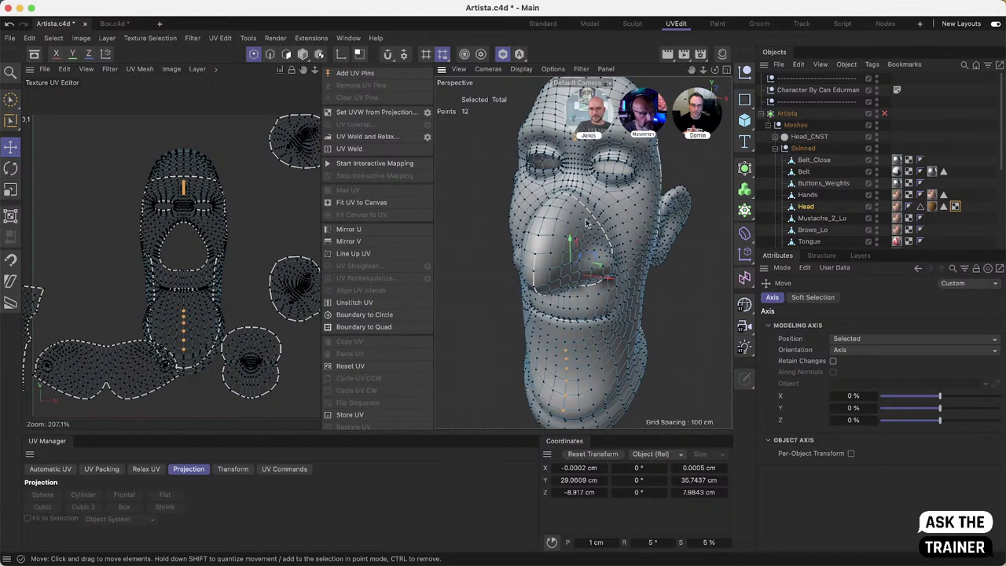
left_click(371, 73)
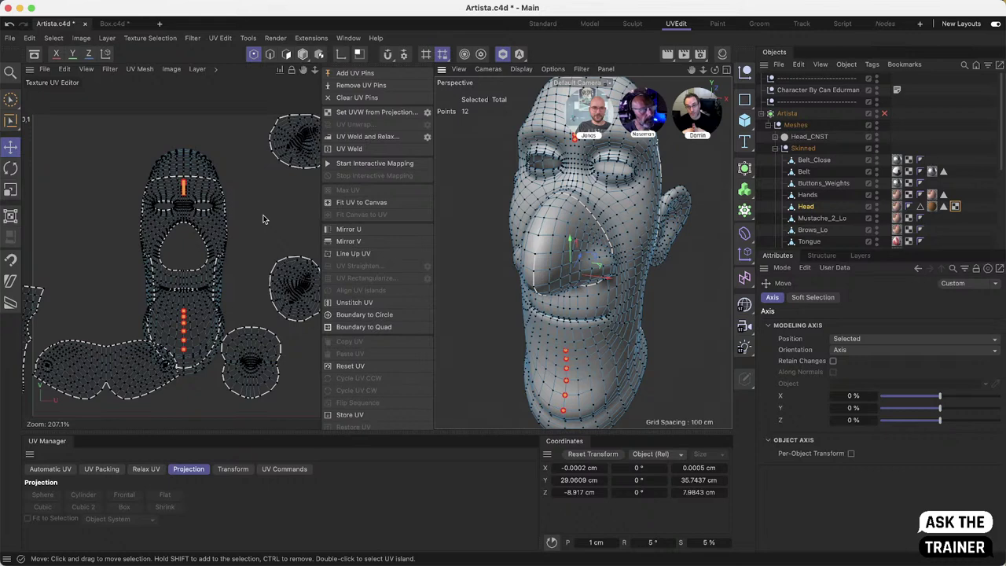
Step: Unwrap the head with pins and Auto Realign enabled, then undo the result
left_click(269, 54)
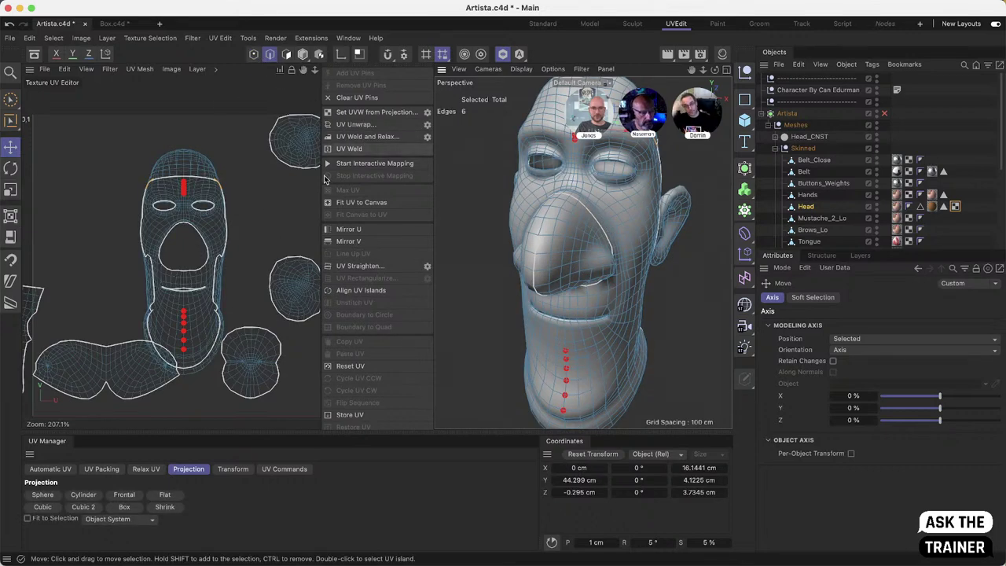
left_click(428, 125)
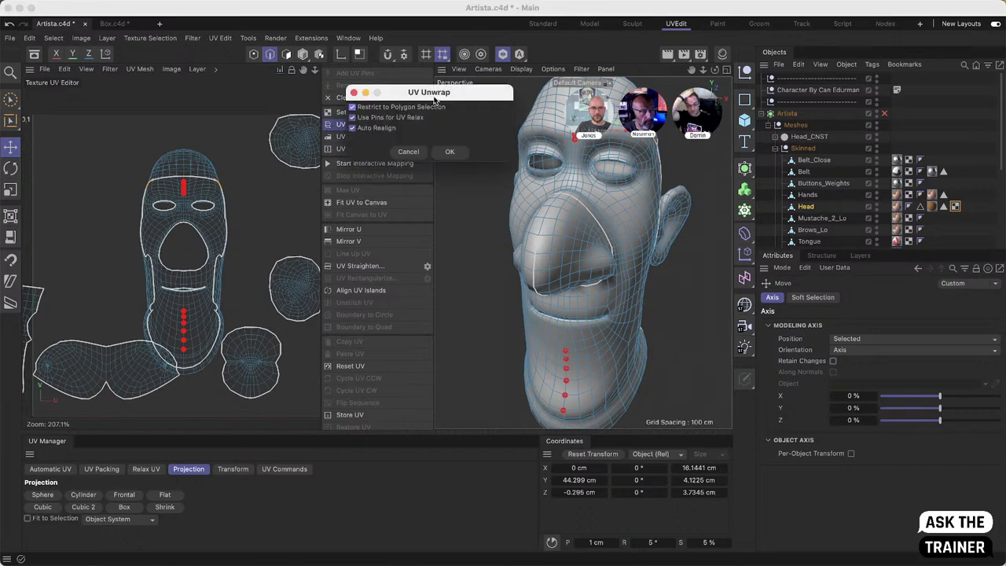
left_click_drag(433, 100, 395, 159)
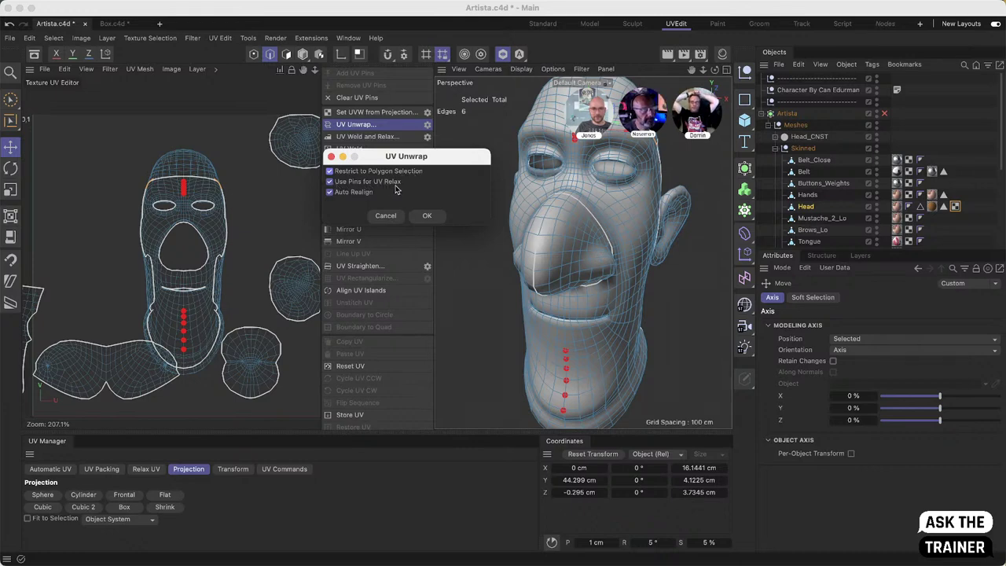
left_click(328, 191)
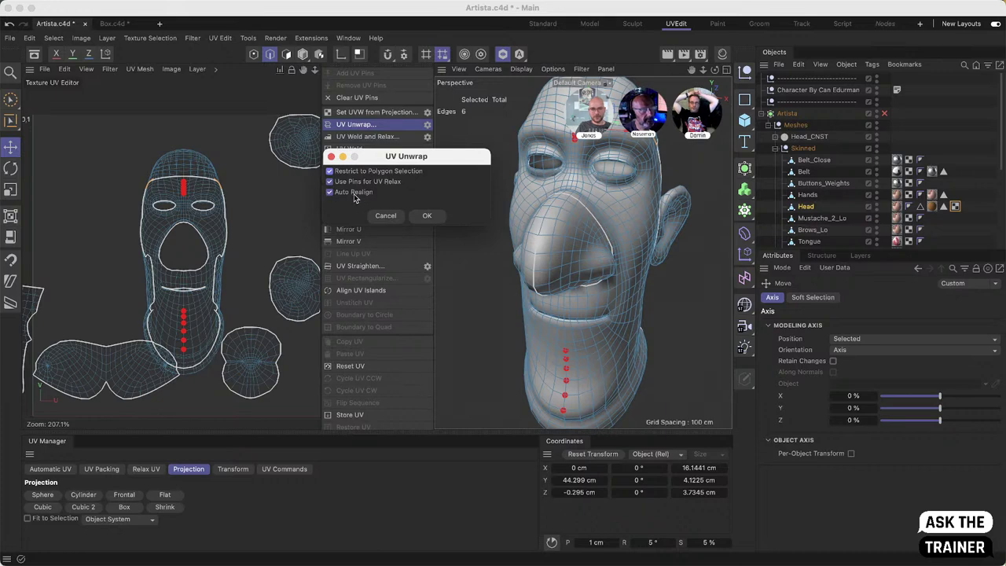
left_click(428, 217)
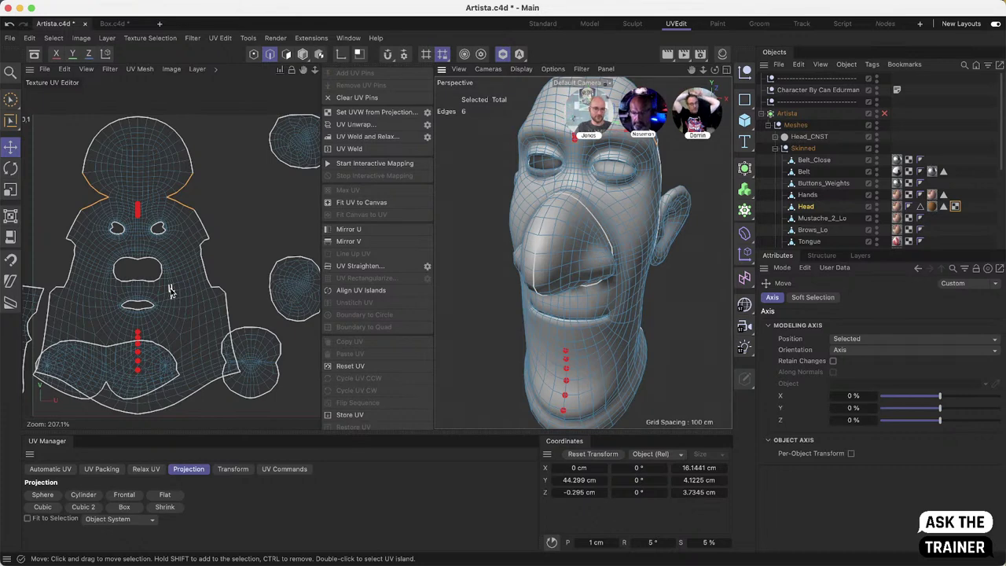
key("super+z")
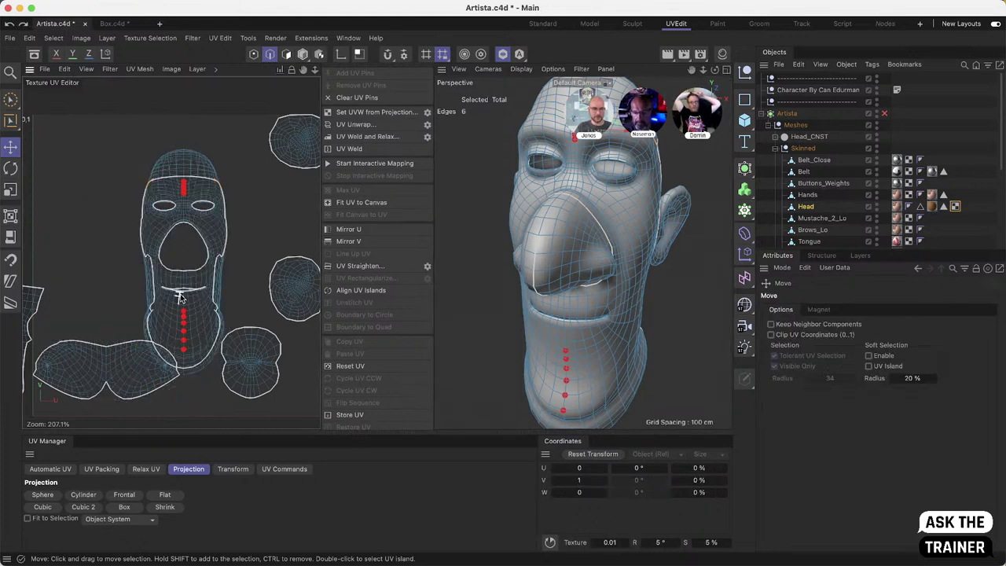
Step: Re-run the pinned unwrap with Auto Realign turned off
left_click(427, 126)
left_click(349, 132)
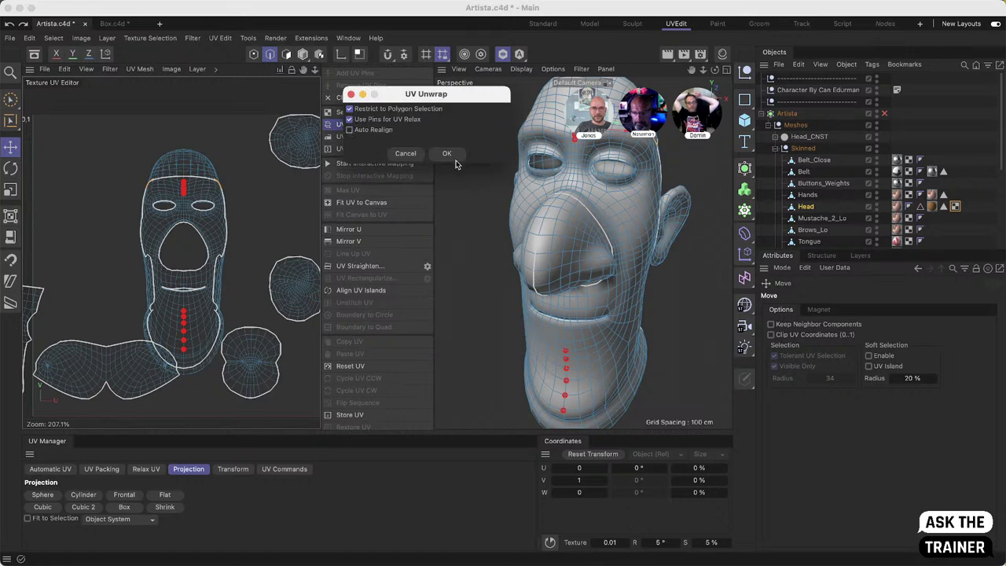
left_click(446, 154)
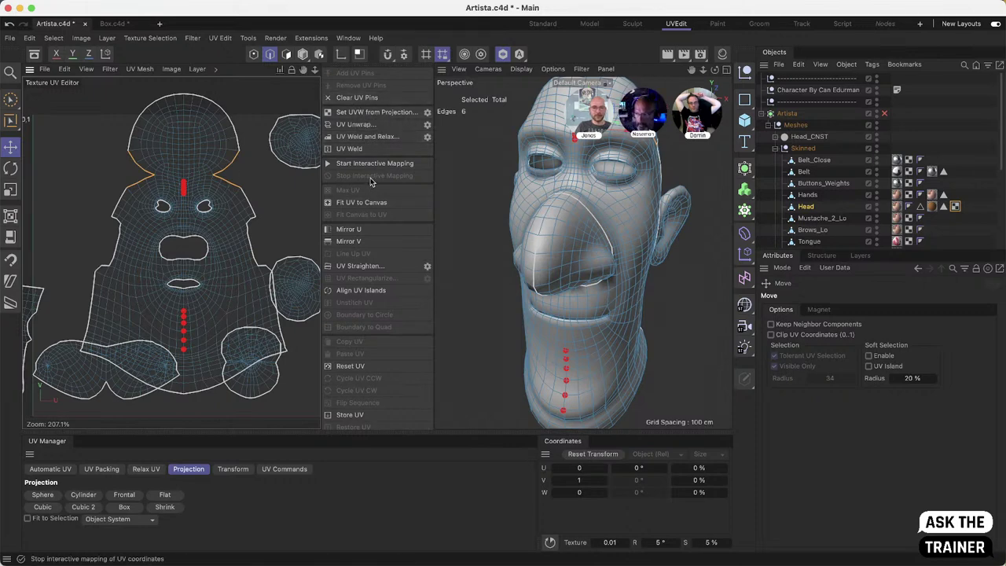
Step: Select the pinned centre-line points, remove their UV pins, and clear the point and polygon selections
key("Return")
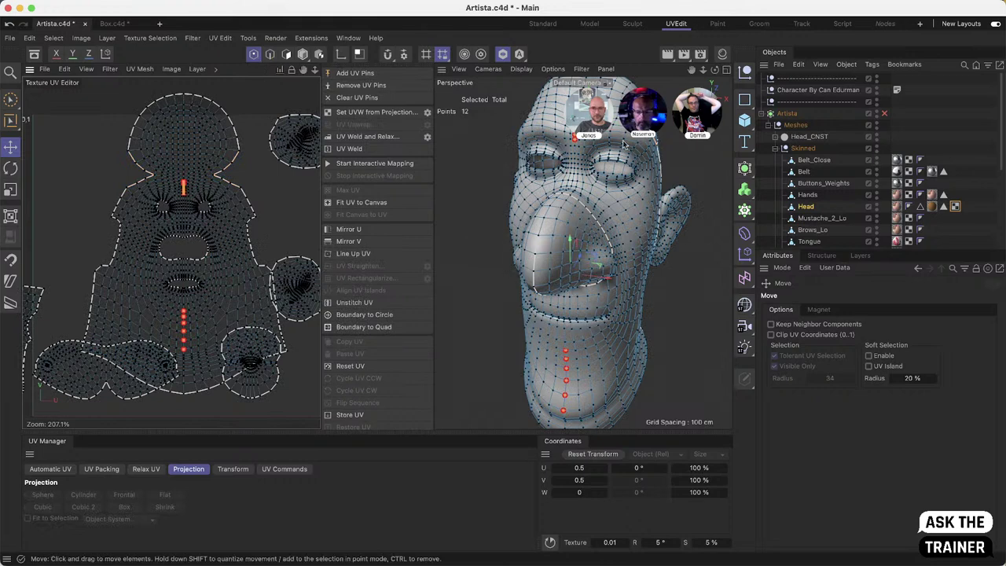
left_click(611, 133, "shift")
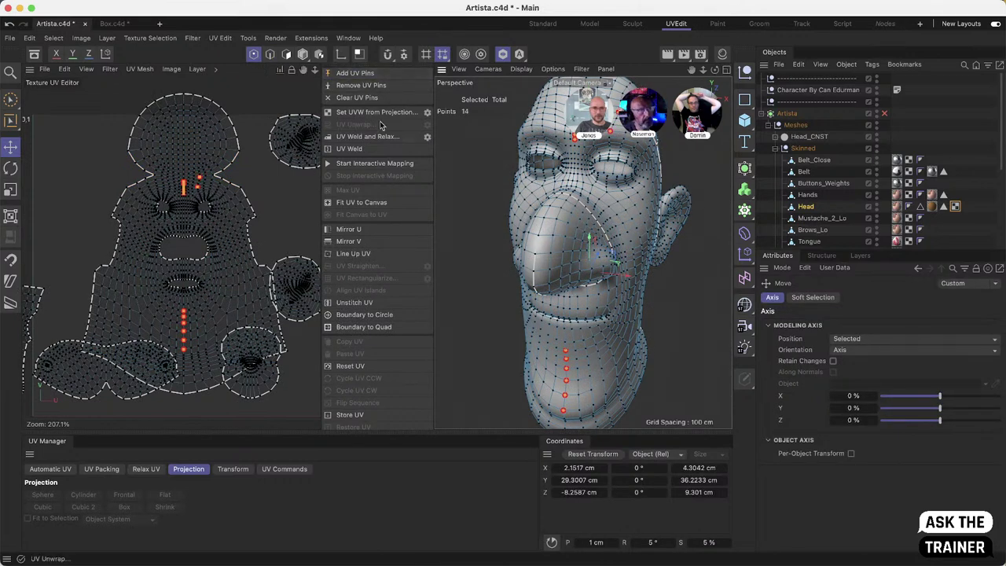
left_click(370, 87)
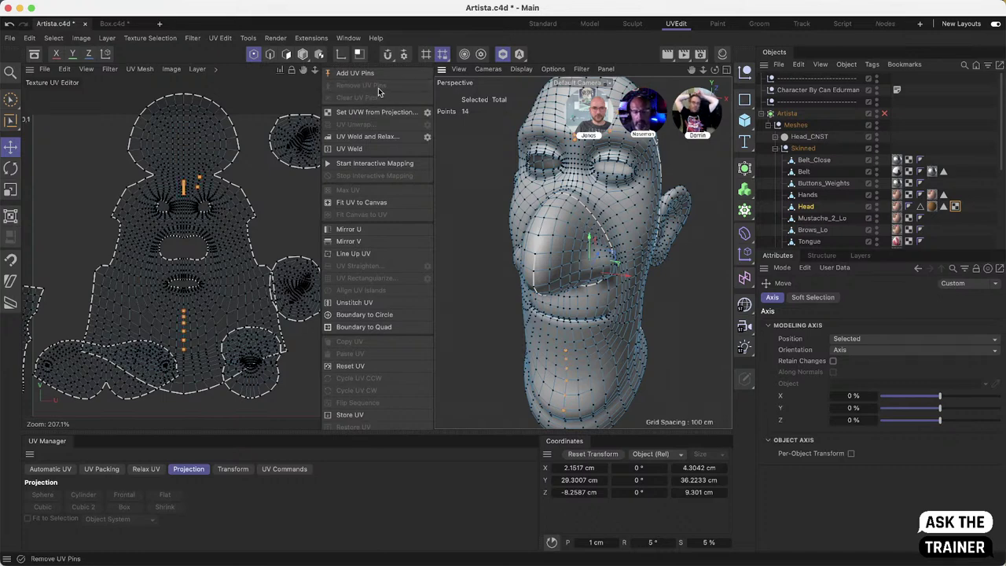
left_click(475, 335)
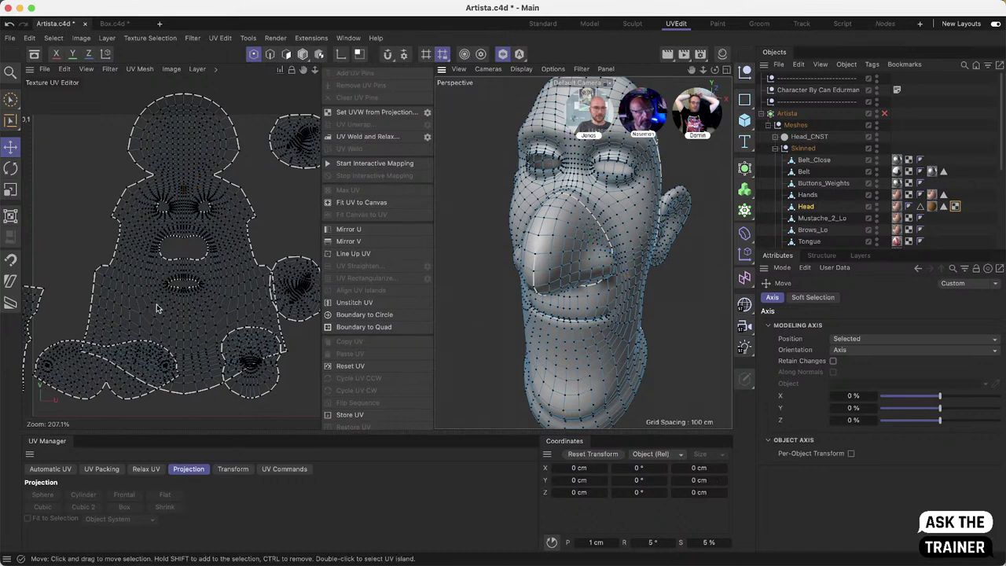
left_click(286, 54)
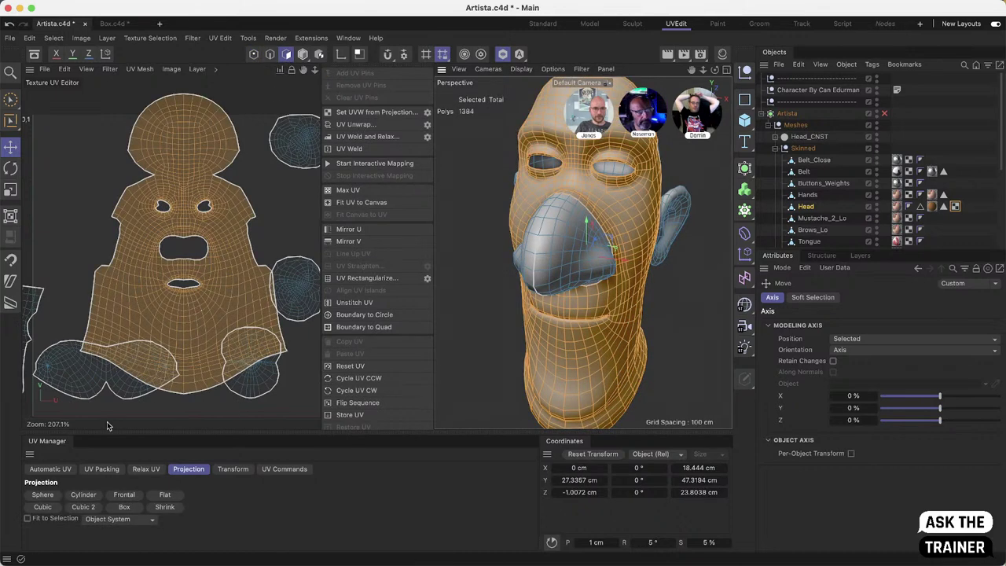
left_click(83, 286)
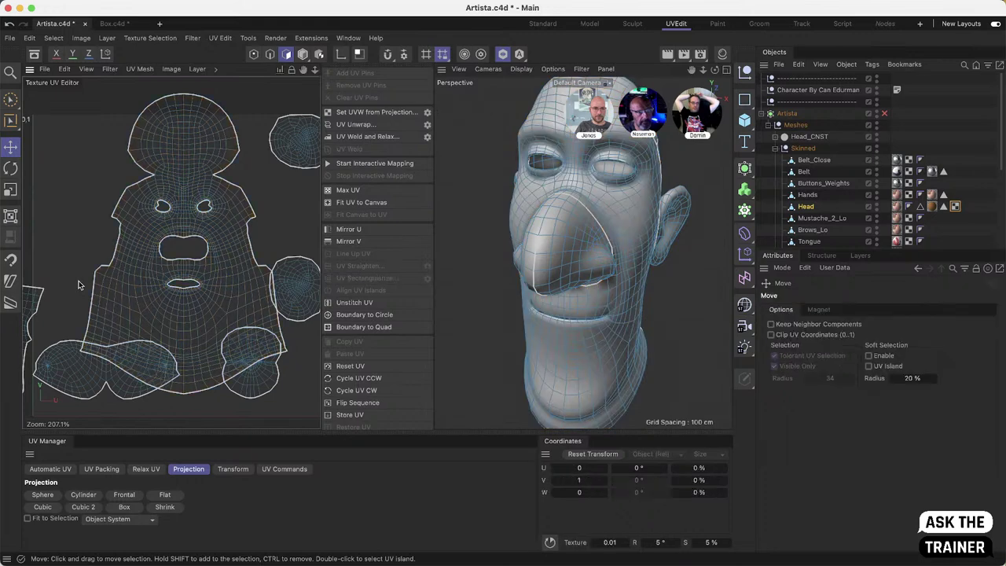
Step: Pack all head UV islands with Geometric packing, then uncheck Overlap Identical Islands
left_click(103, 469)
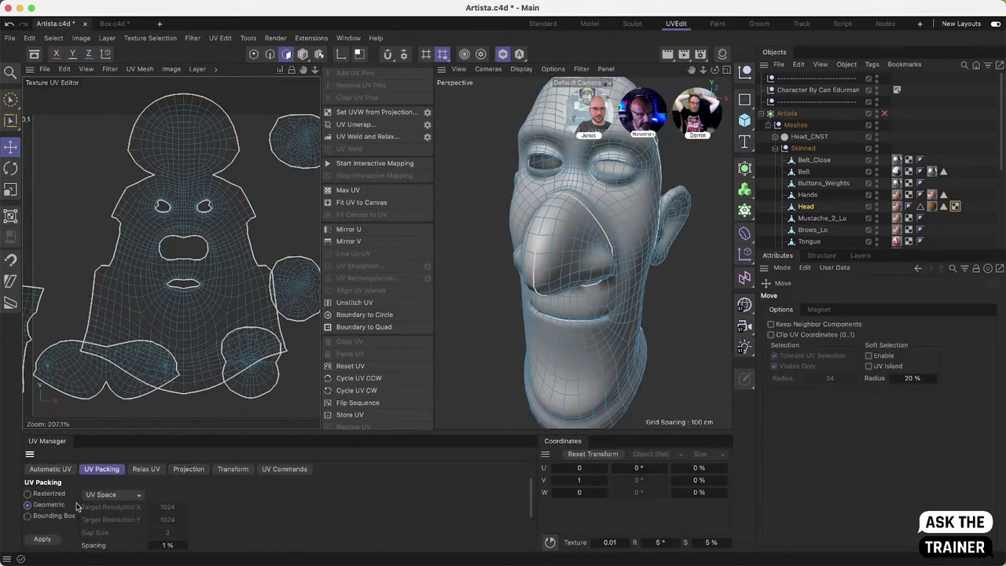
left_click(42, 540)
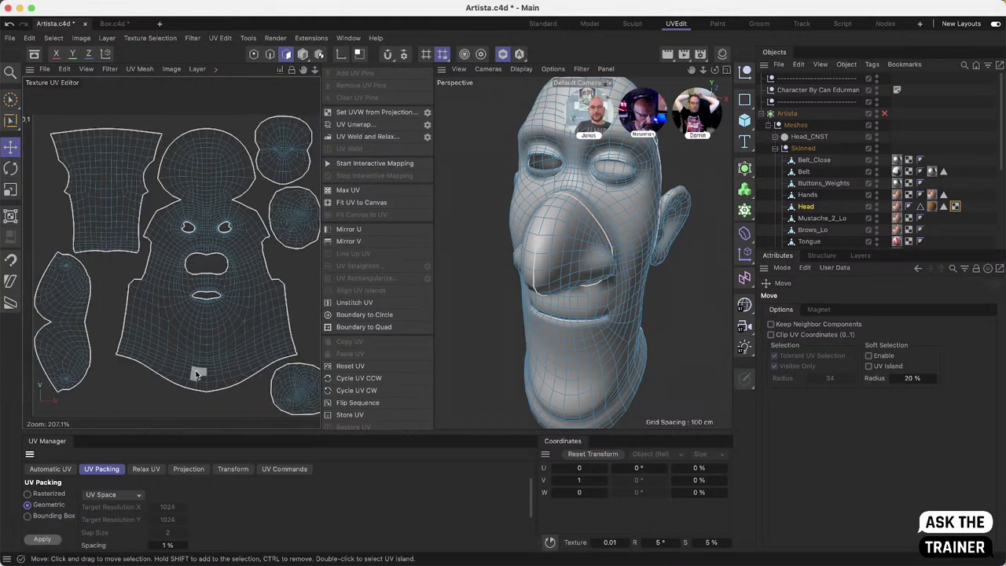
scroll(203, 511, "down", 3)
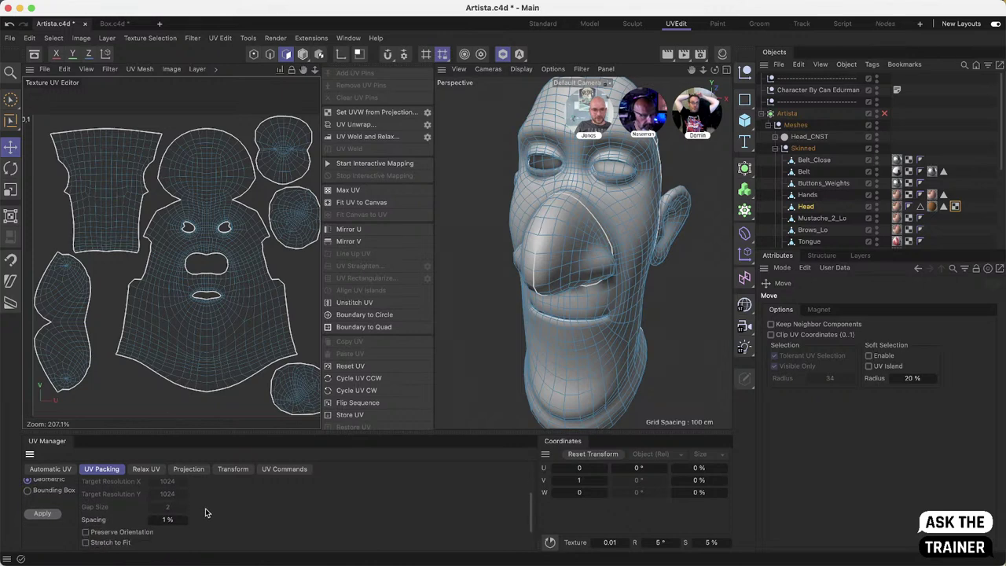
scroll(206, 507, "down", 2)
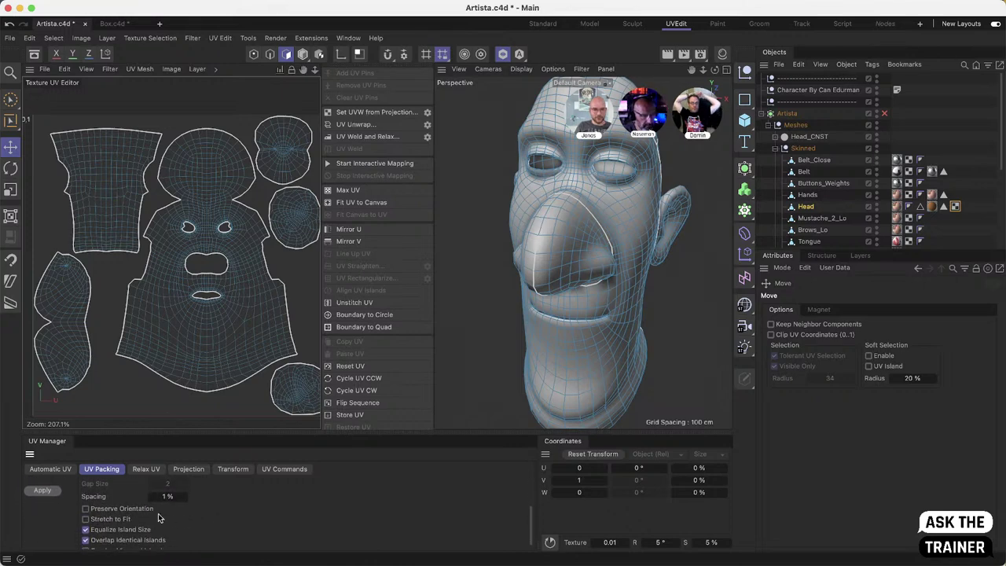
scroll(202, 515, "down", 1)
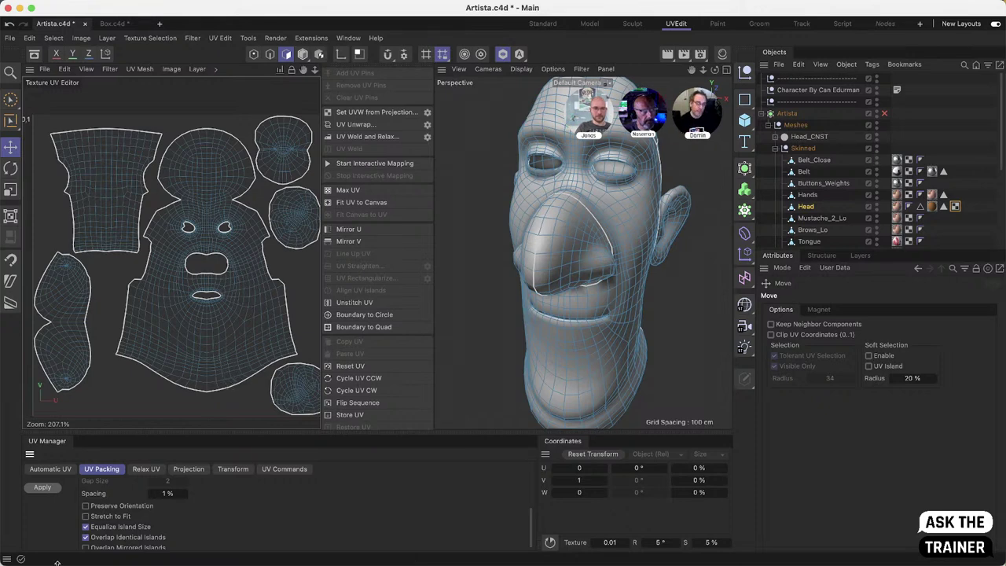
scroll(163, 542, "up", 2)
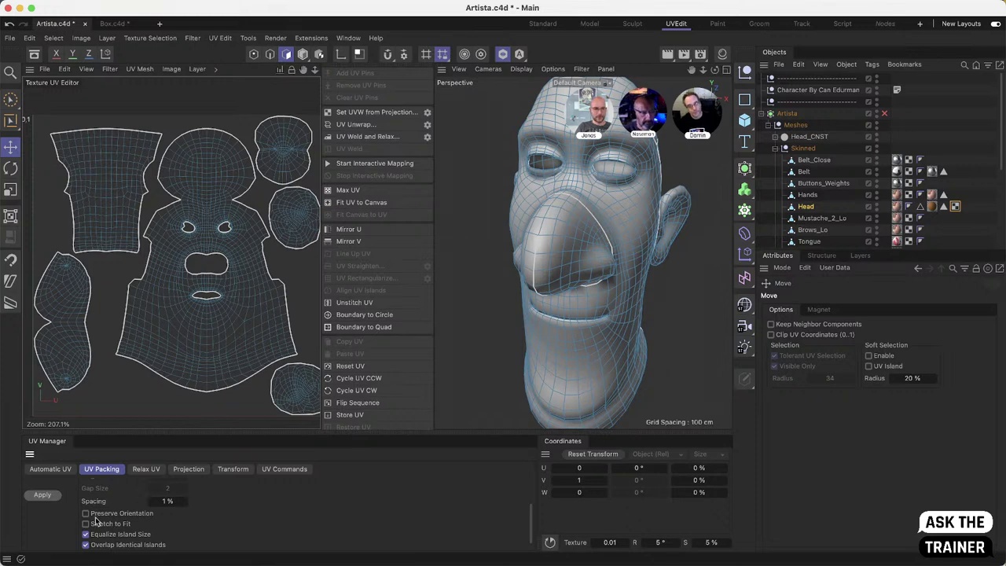
left_click(86, 544)
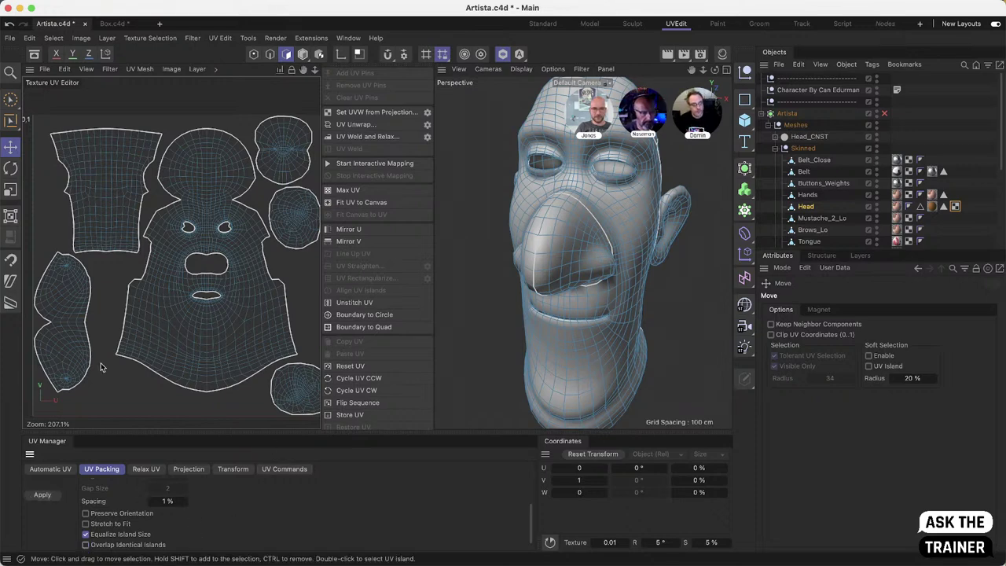
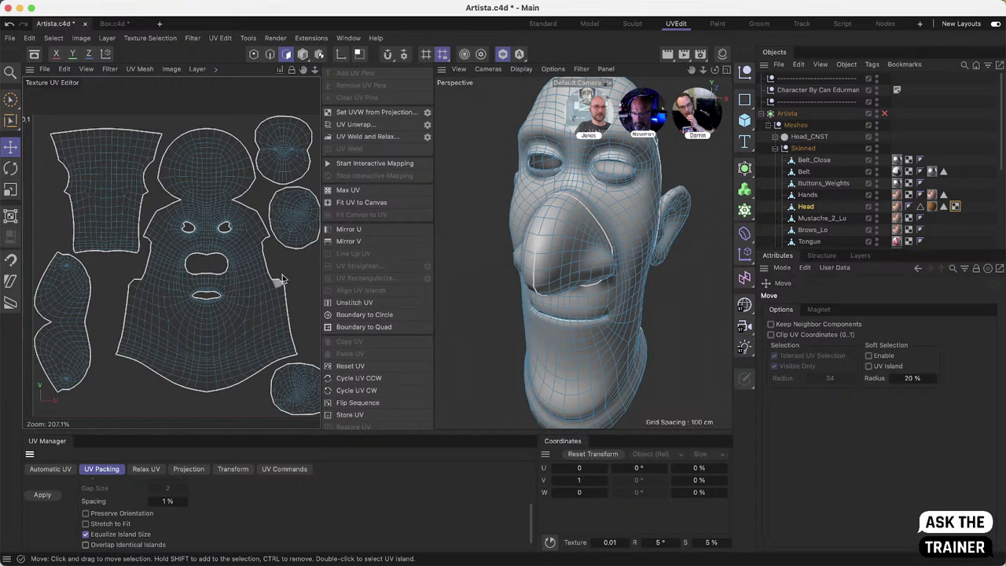
Step: Select the Hands and Head objects and apply UV Packing to repack their islands together
left_click(808, 195)
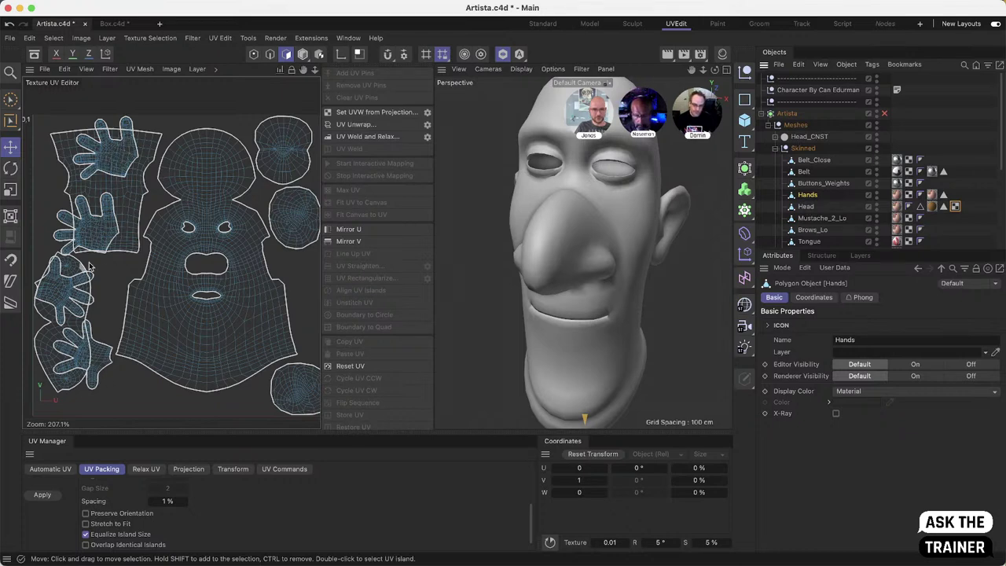
left_click(807, 207, "shift")
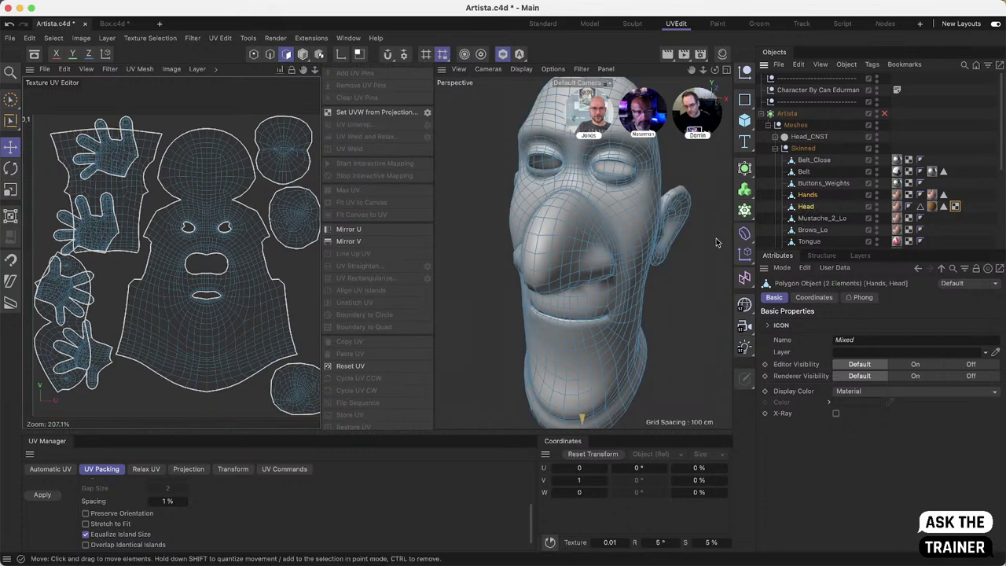
left_click(43, 495)
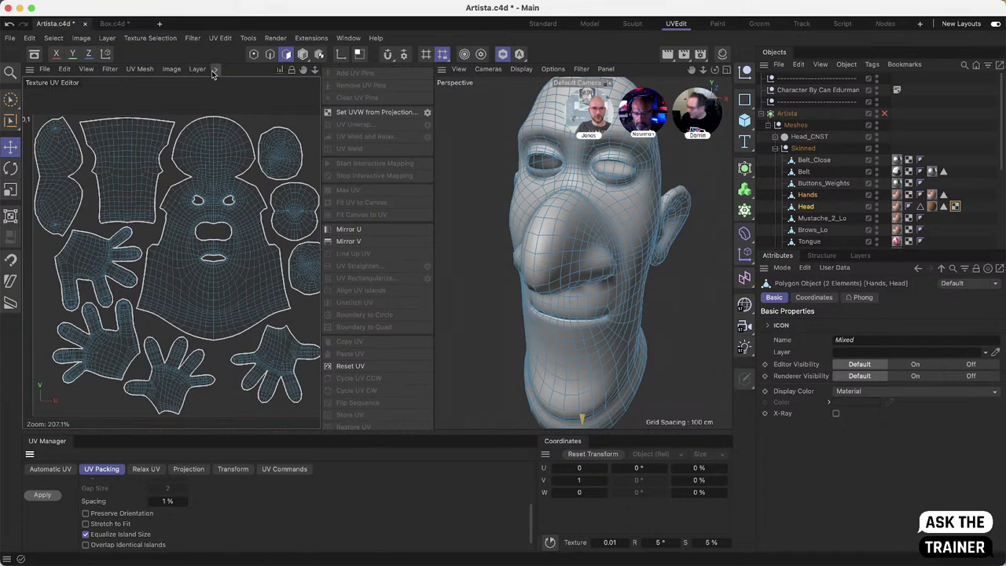
Step: Widen the Texture UV Editor and show the UV Map checker texture on the model
left_click_drag(321, 126, 384, 126)
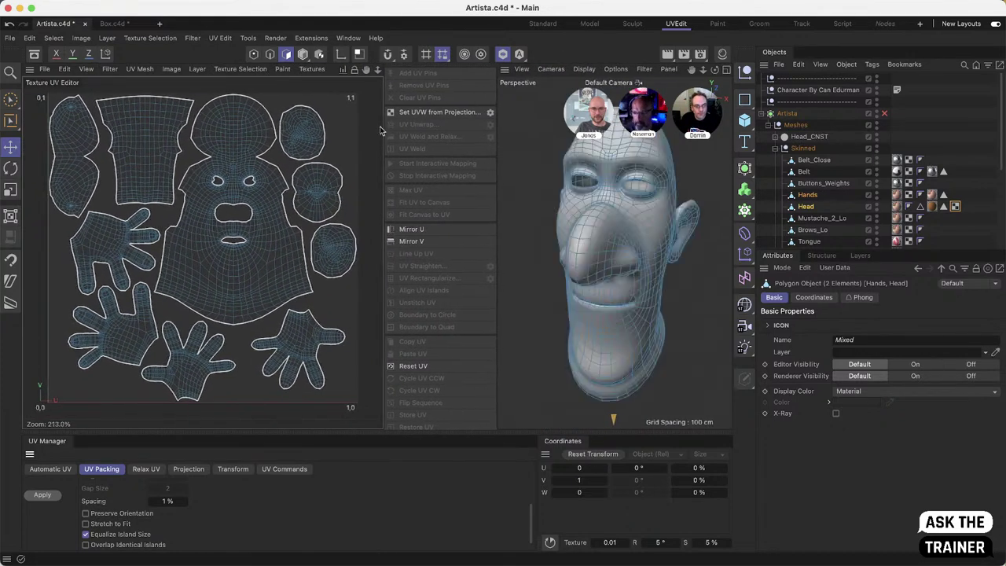
left_click(311, 70)
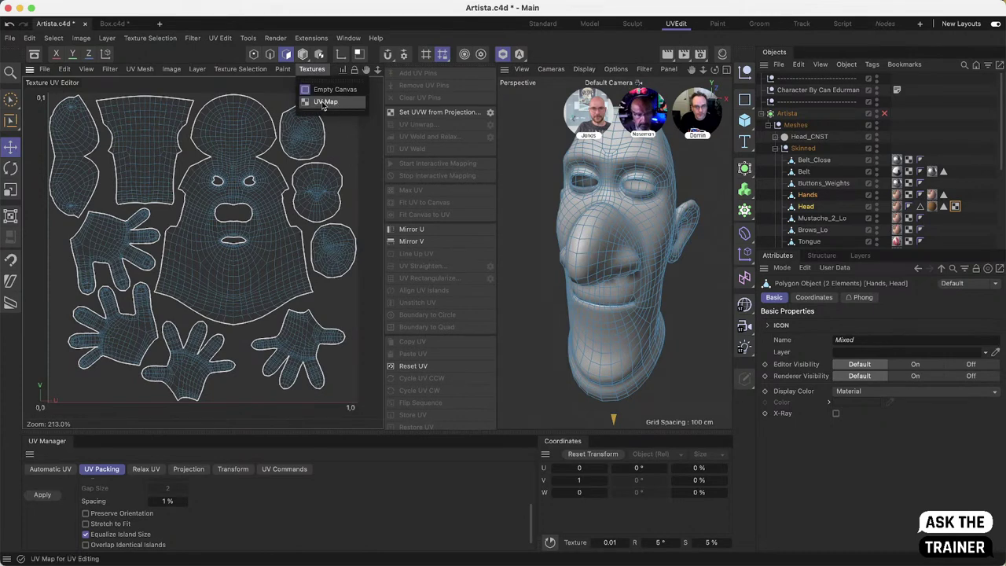
left_click(329, 104)
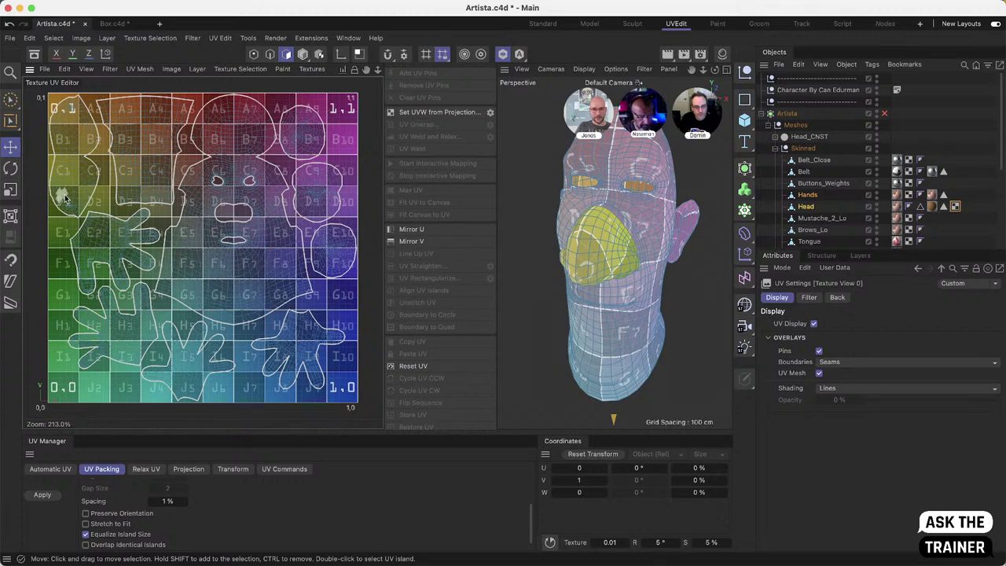
left_click_drag(628, 327, 621, 228, "alt")
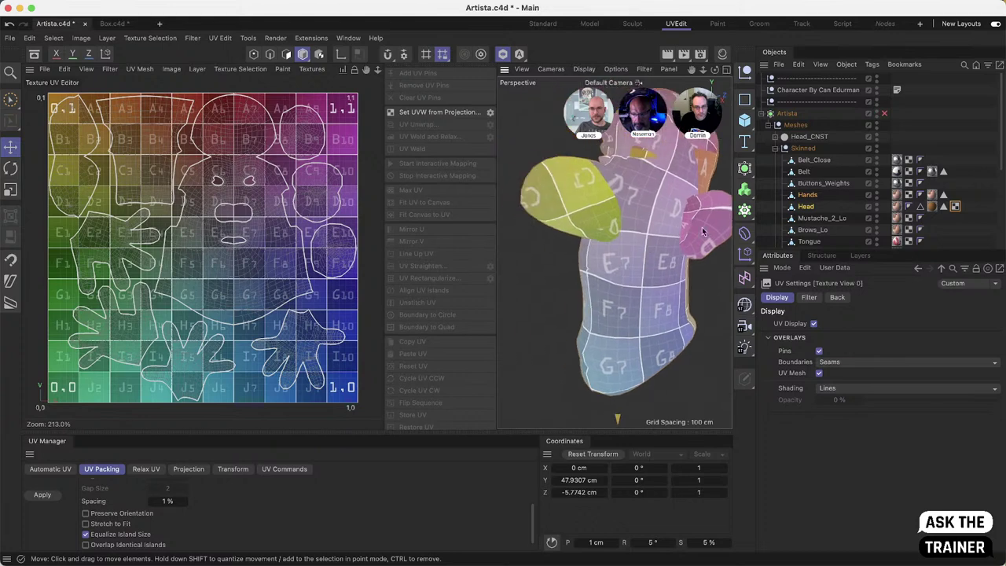
Step: Select only the Head and switch the UV background to Empty Canvas
left_click(806, 207)
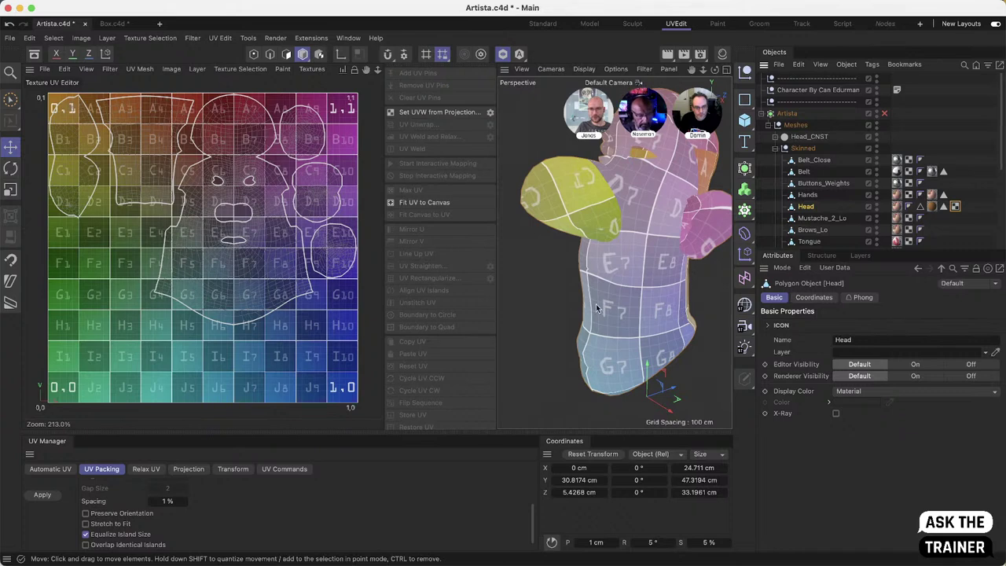
left_click_drag(596, 308, 586, 226, "alt")
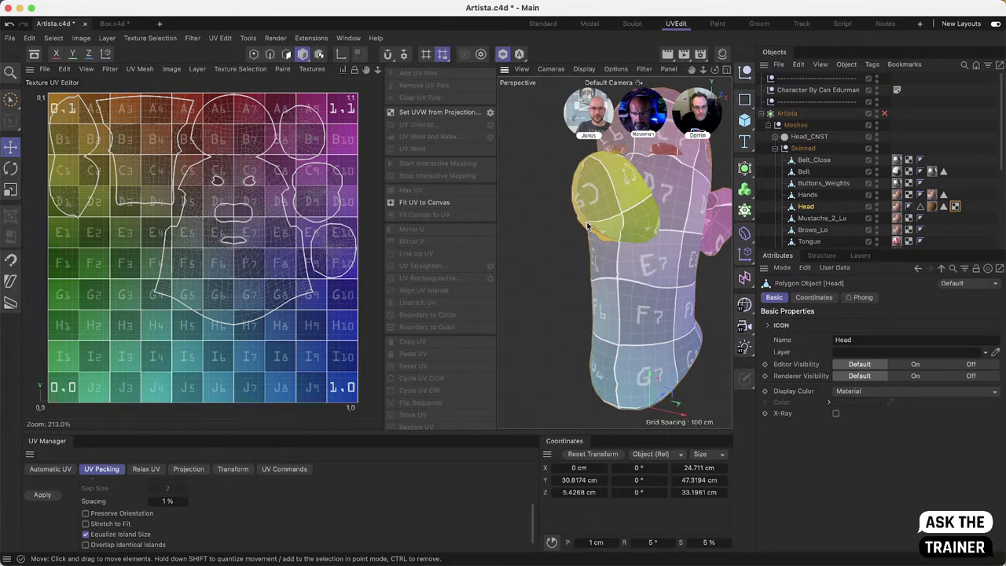
left_click(312, 68)
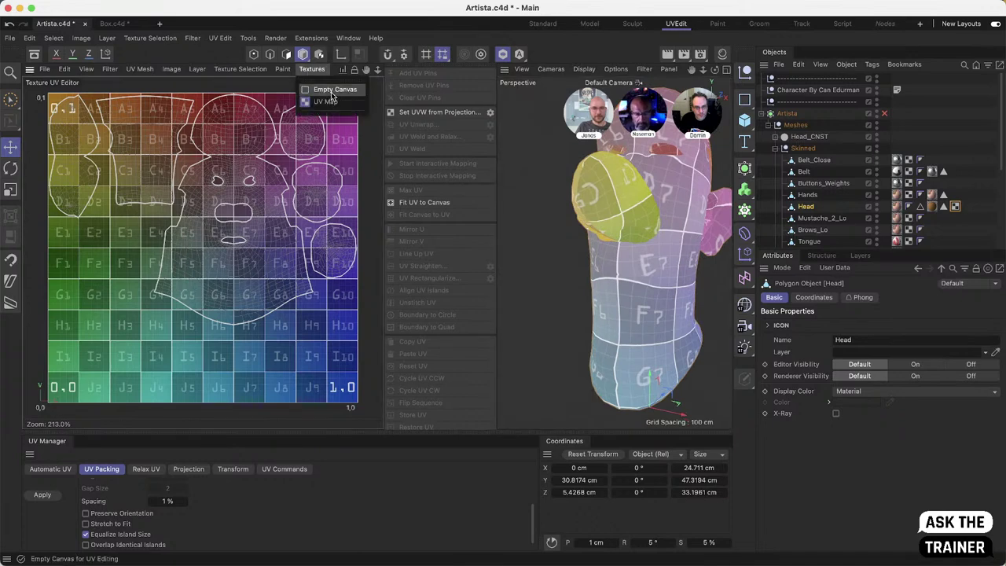
left_click(333, 89)
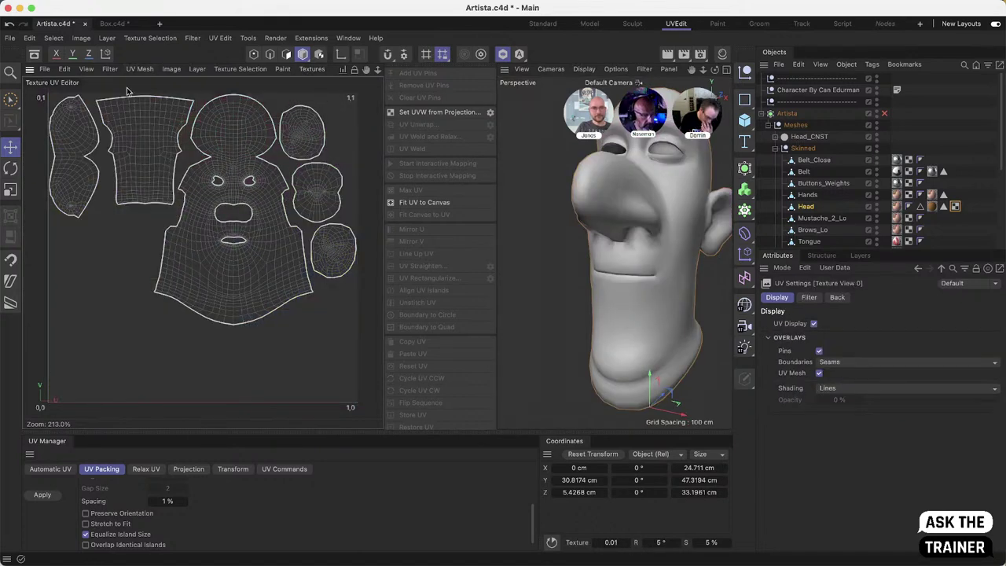
Step: Tear off the UV editor's View menu as a floating palette beside the UVs
left_click(86, 69)
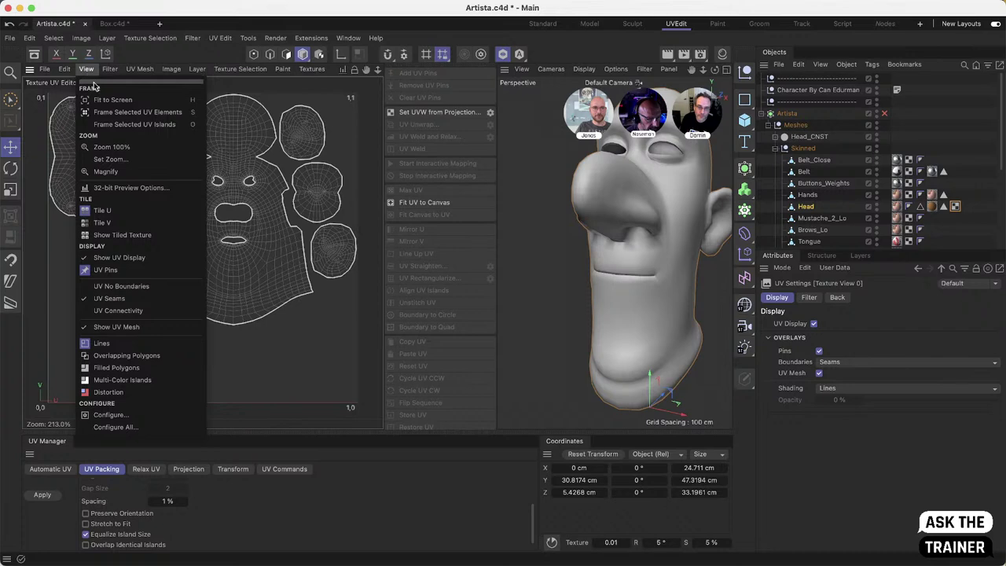
left_click(93, 82)
left_click_drag(132, 69, 405, 232)
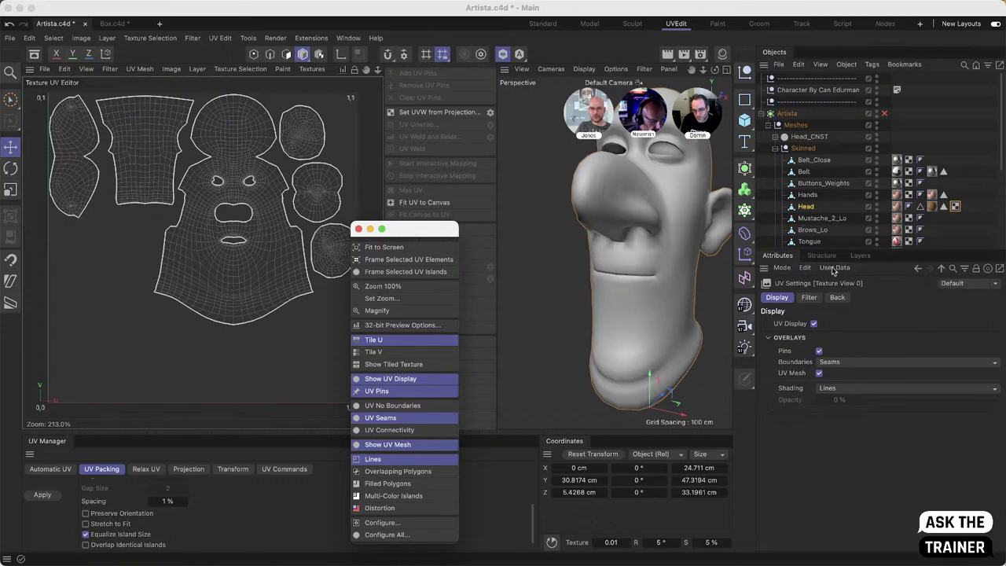
Step: Set the Attribute Manager mode to UV Settings
left_click(780, 268)
left_click(782, 269)
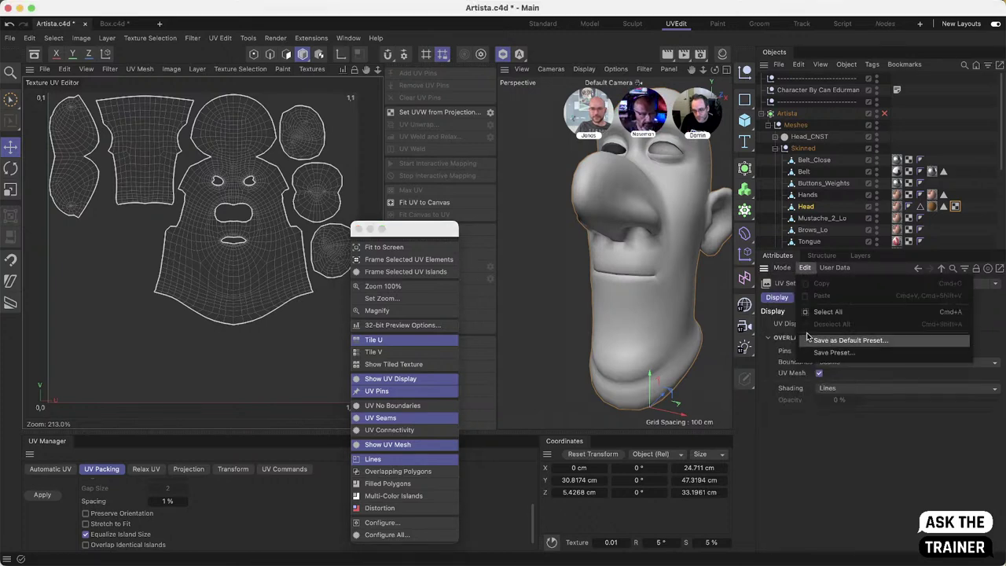
left_click(781, 268)
left_click(802, 422)
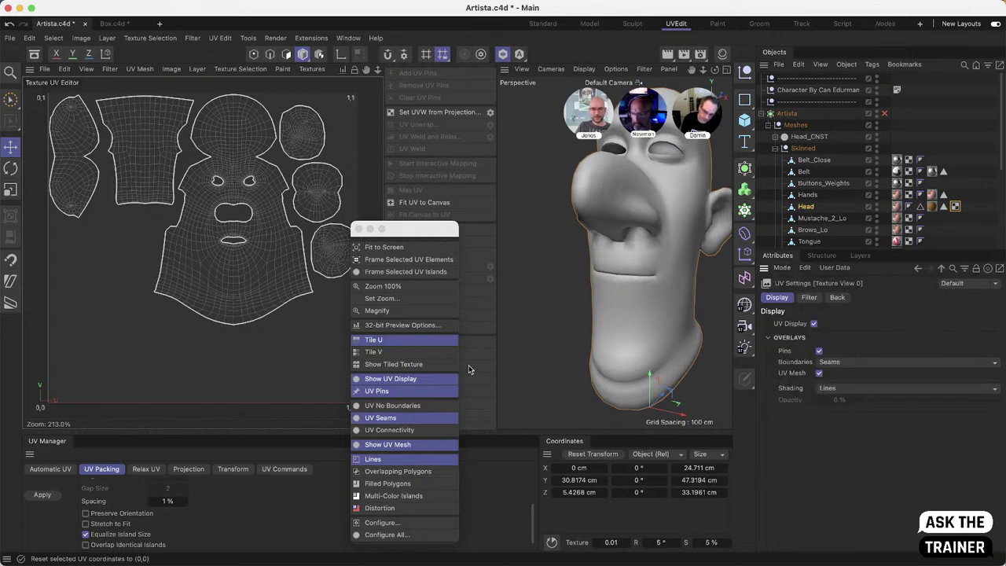
Step: Switch the UV boundary display from No Boundaries to UV Seams, with Head selected
left_click(399, 406)
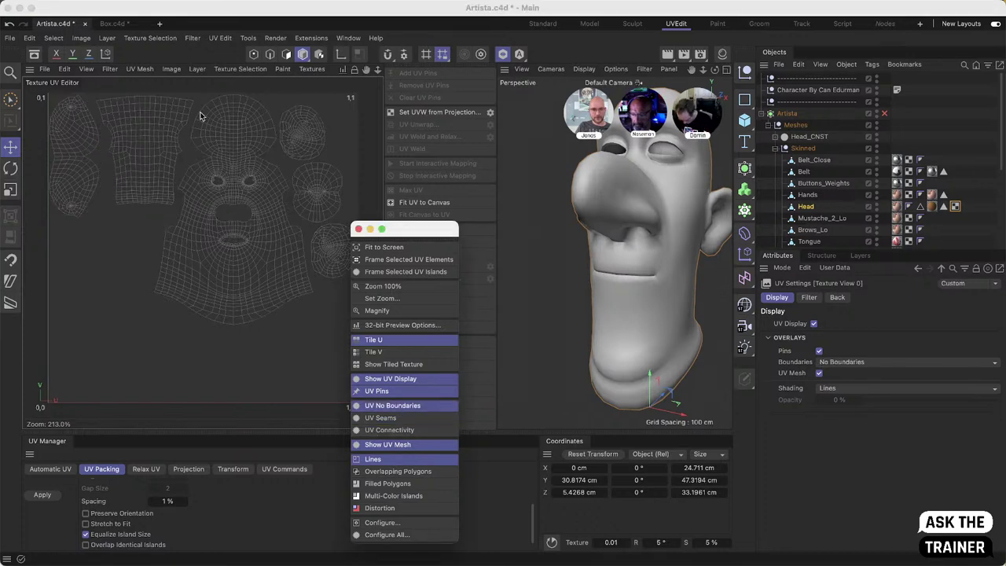
left_click(380, 417)
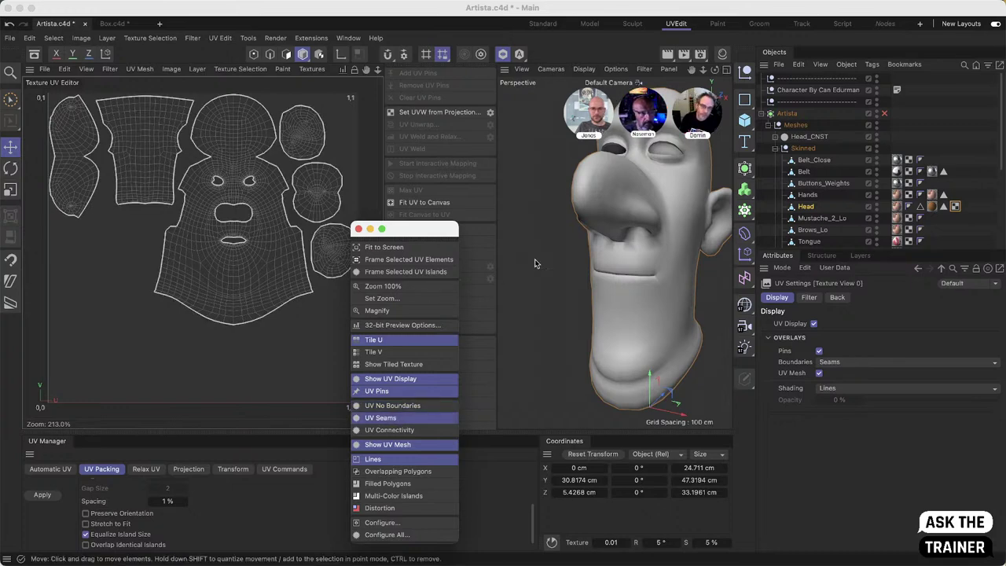
left_click(807, 207)
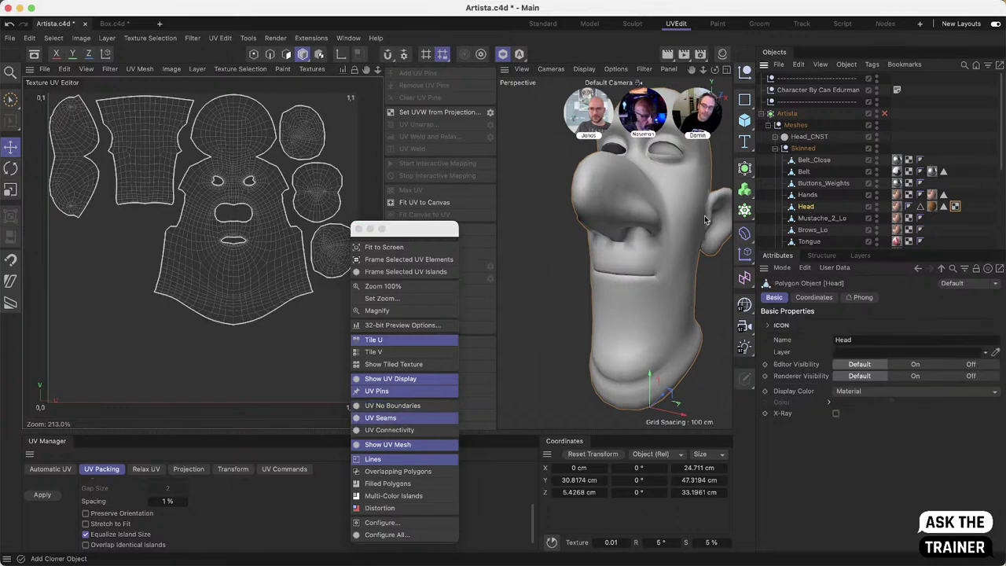
scroll(704, 216, "up", 5)
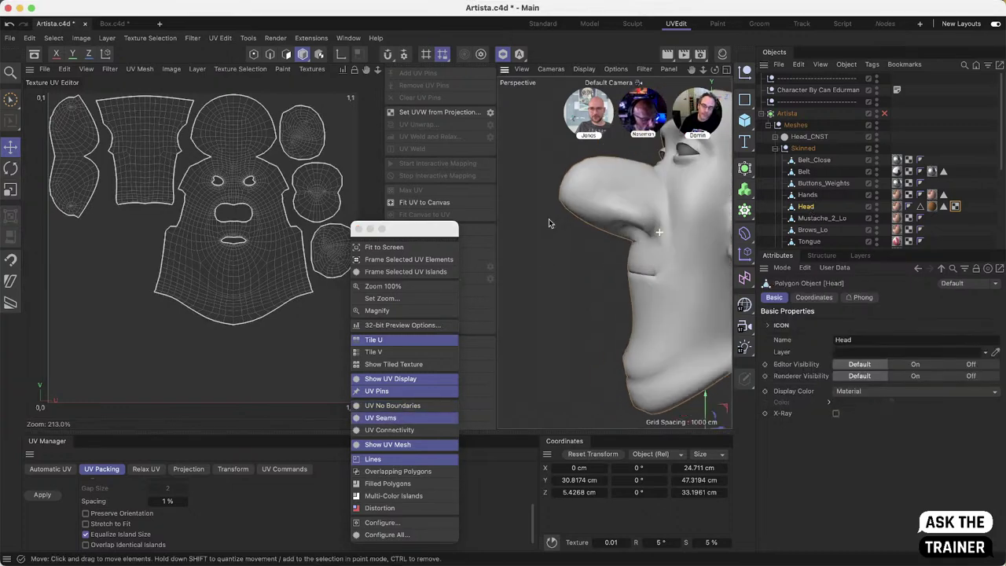
Step: Switch to Polygon mode and orbit around the Head
left_click(286, 54)
scroll(581, 224, "down", 5)
left_click_drag(581, 223, 626, 173, "alt")
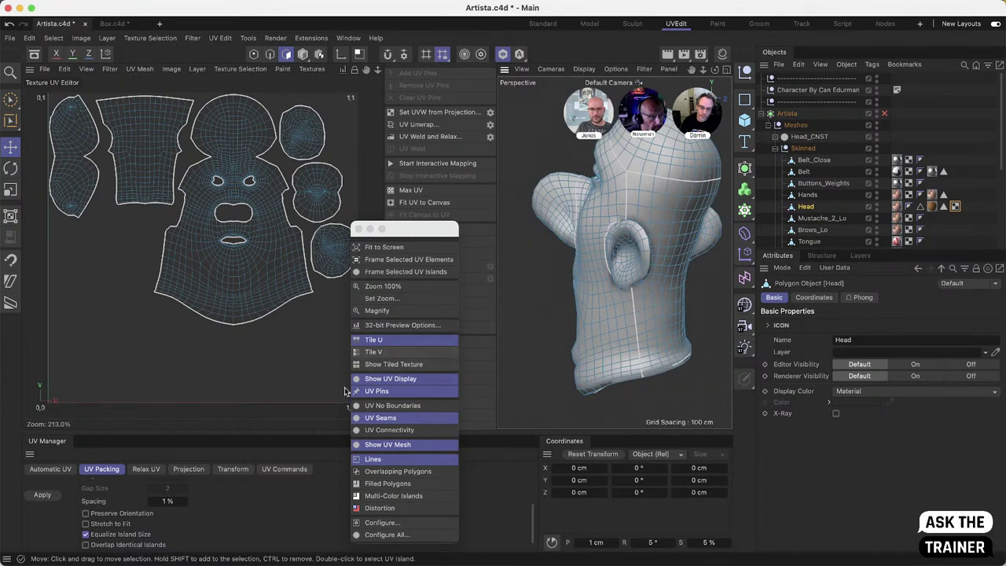
Step: Compare the islands with UV Connectivity colouring, then return to UV Seams boundaries
left_click(388, 429)
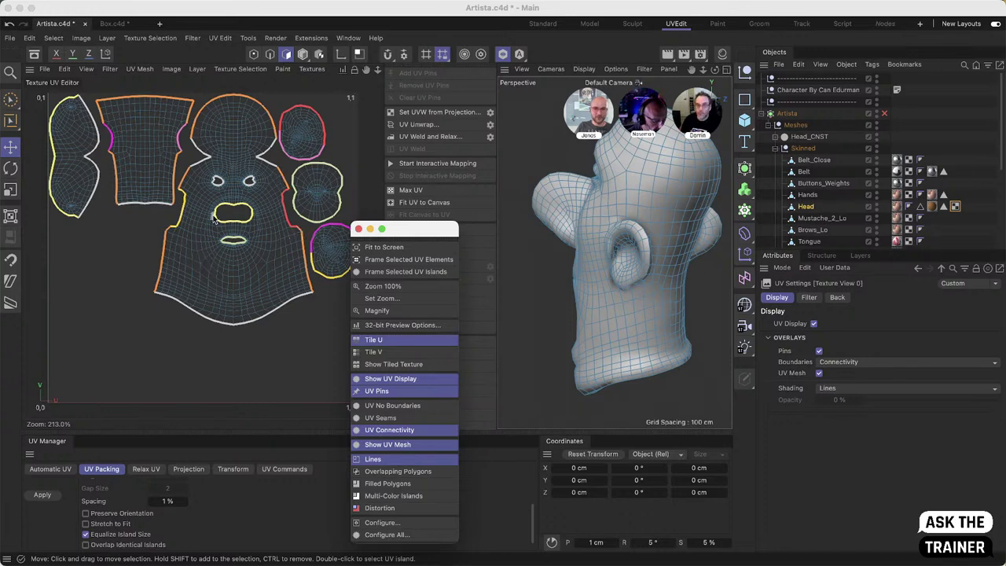
scroll(200, 259, "up", 3)
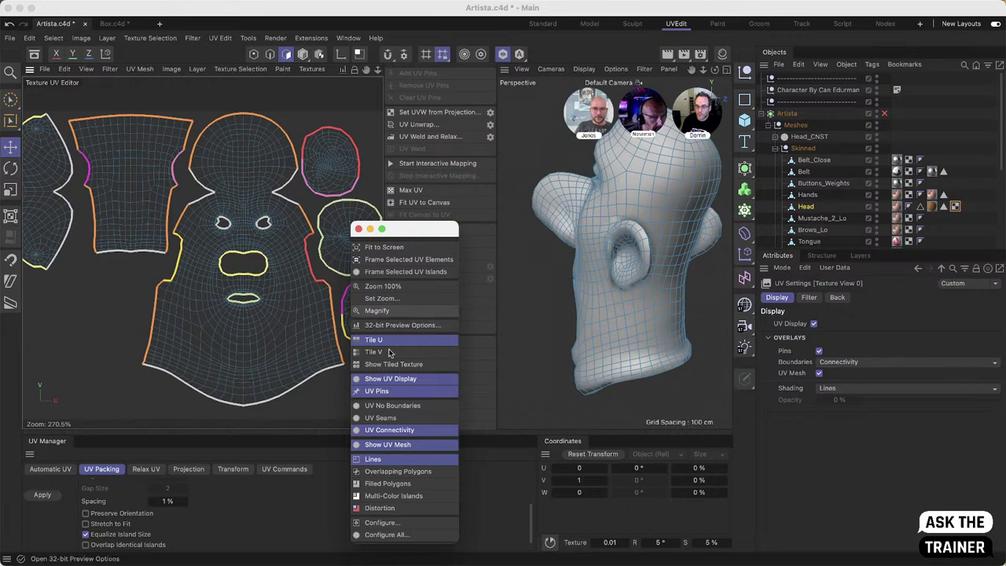
left_click(403, 420)
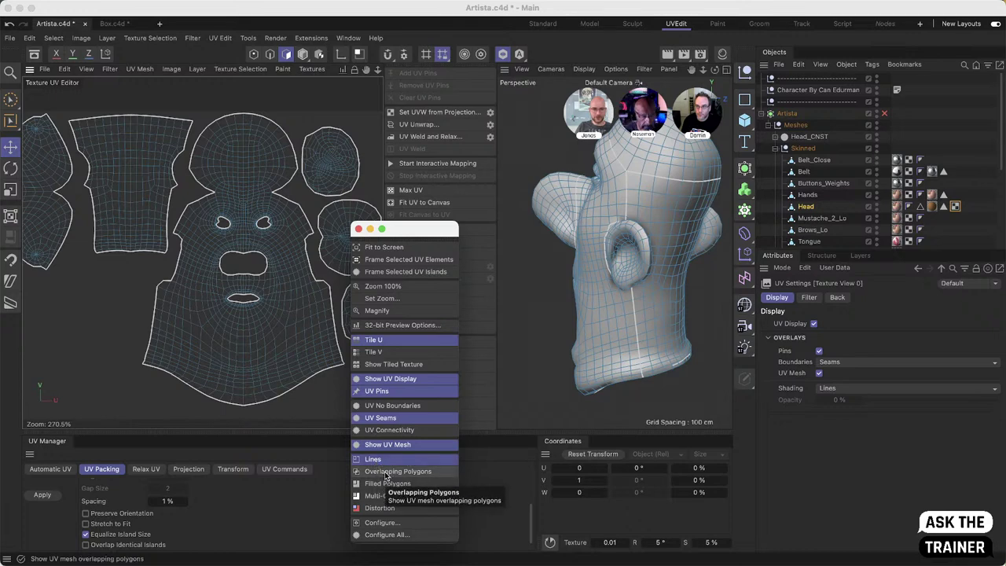
Step: Shade the UVs with Overlapping Polygons to reveal overlaps in red
left_click(386, 471)
left_click(384, 459)
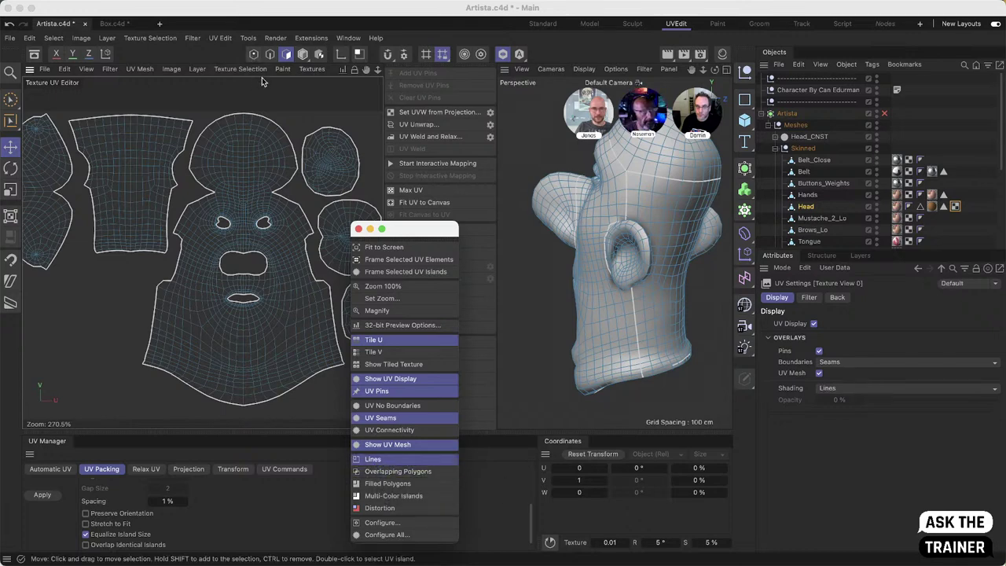
left_click(414, 471)
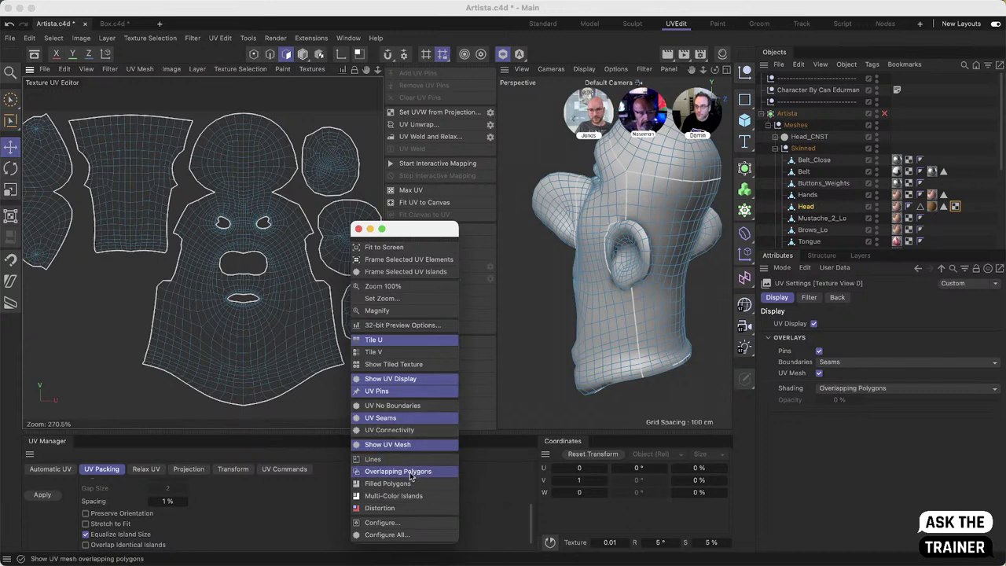
Step: Move the face UV island right until its red overlap shading is gone
double_click(235, 335)
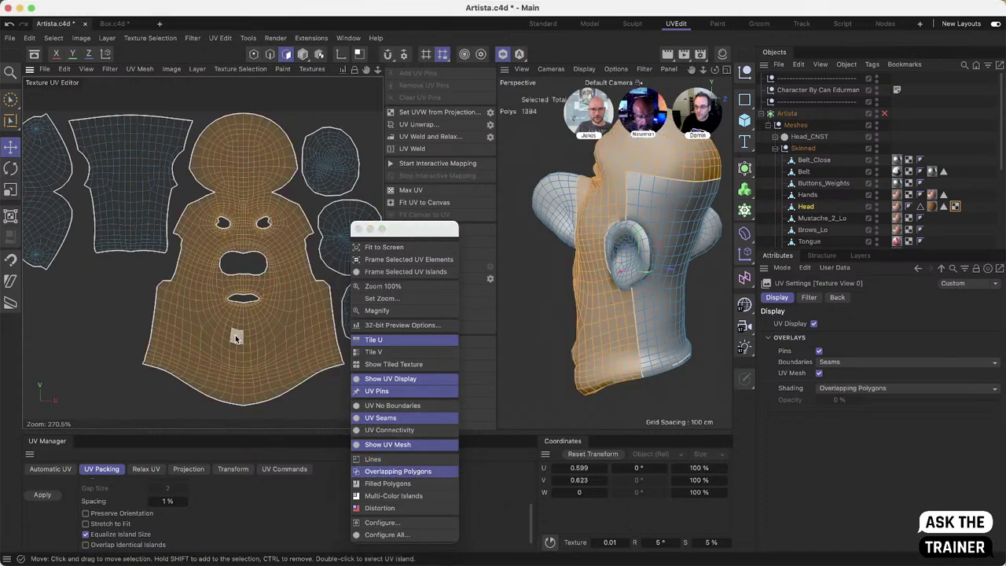
left_click_drag(253, 343, 202, 334)
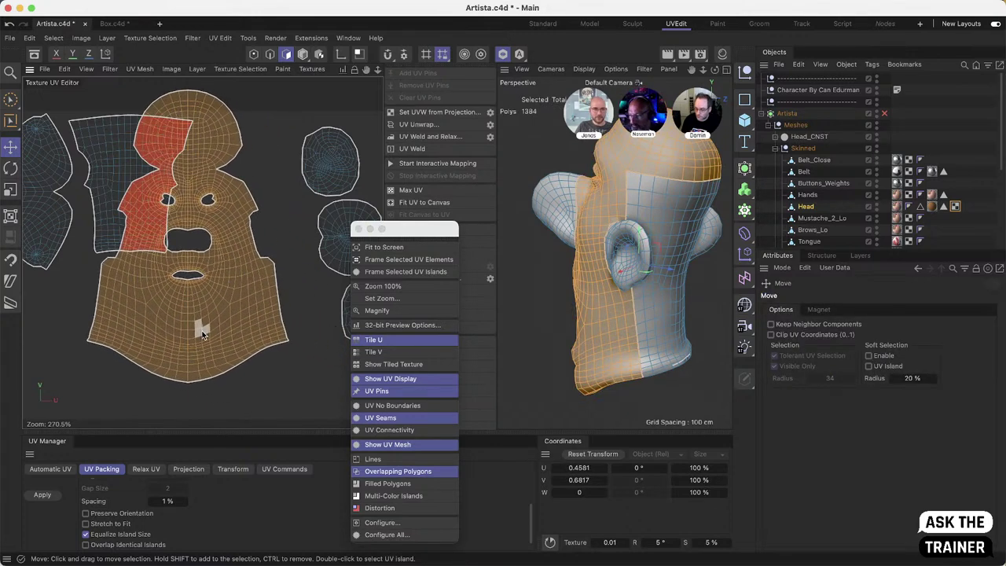
left_click(291, 386)
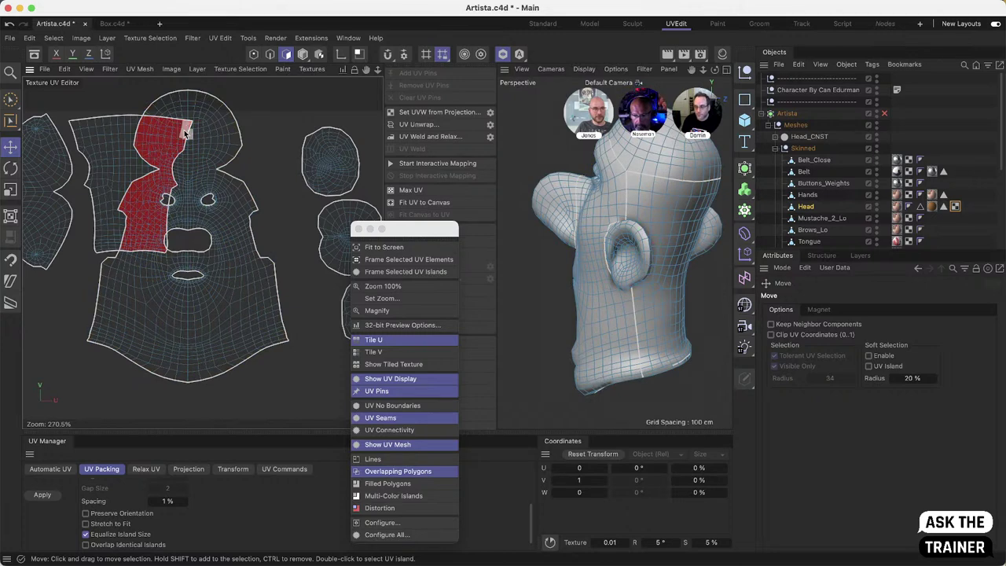
left_click(382, 460)
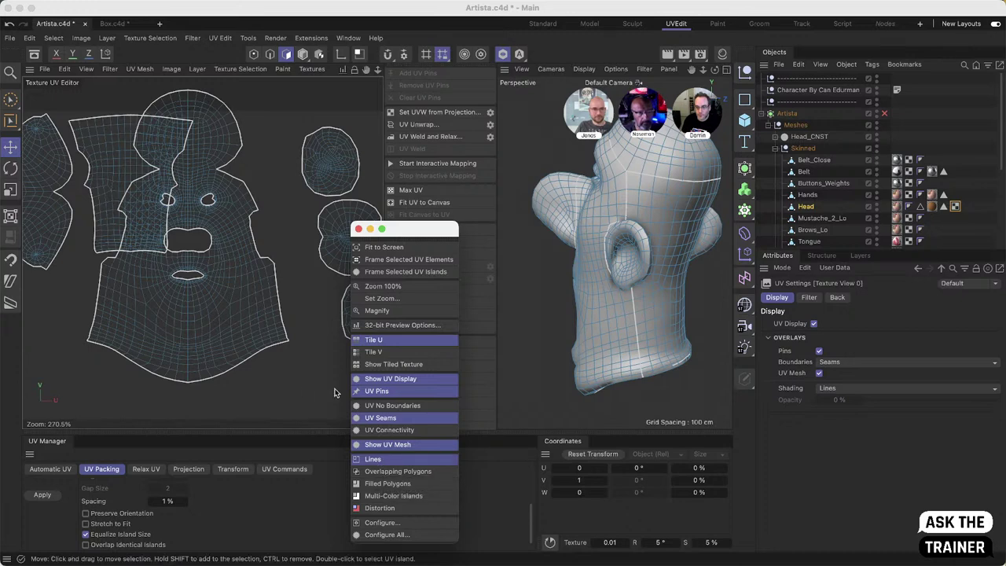
left_click(394, 472)
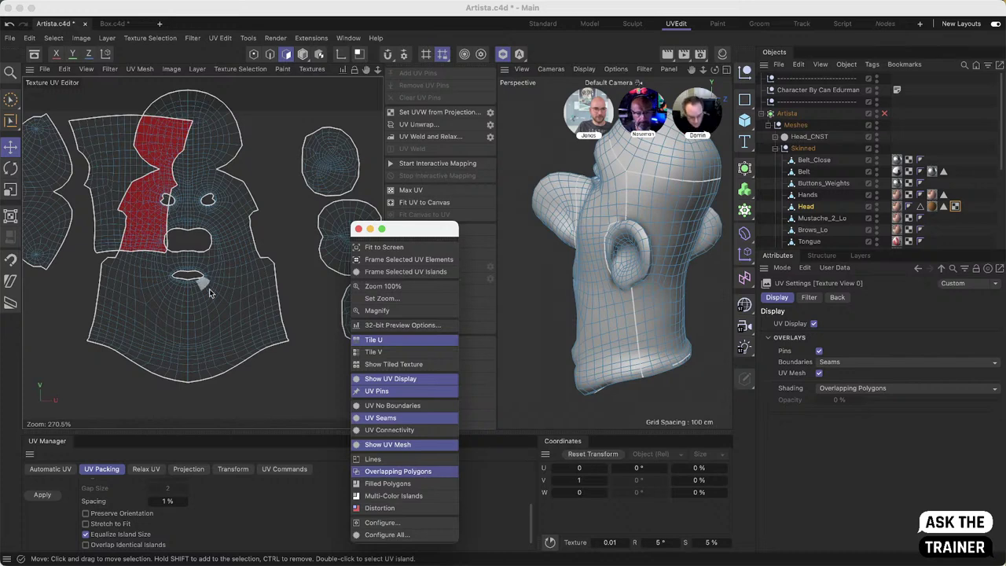
double_click(199, 319)
left_click_drag(200, 319, 270, 334)
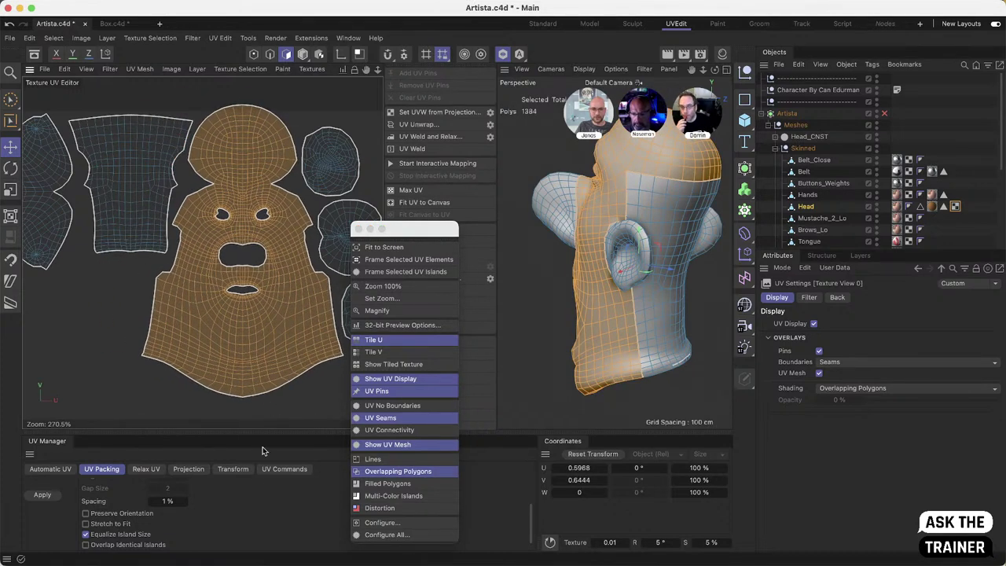
Step: Shade the UV islands as Filled Polygons and clear the face island selection
left_click(396, 490)
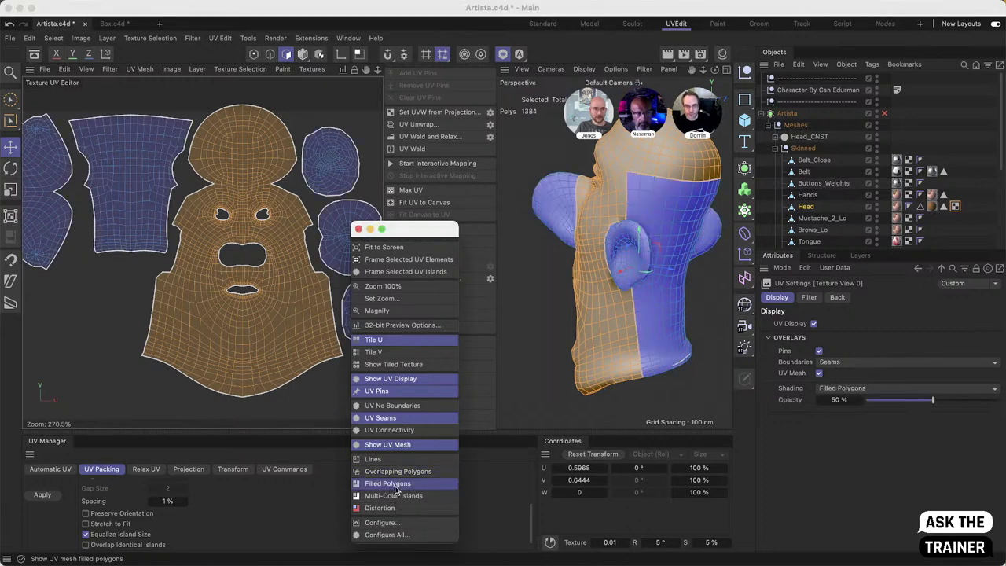
left_click(138, 376)
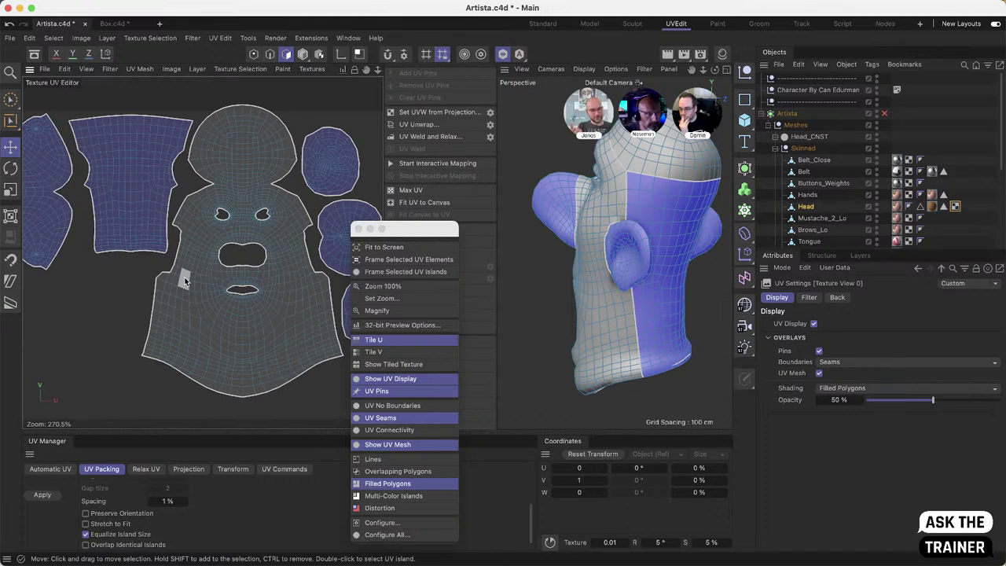
left_click_drag(609, 267, 573, 266, "alt")
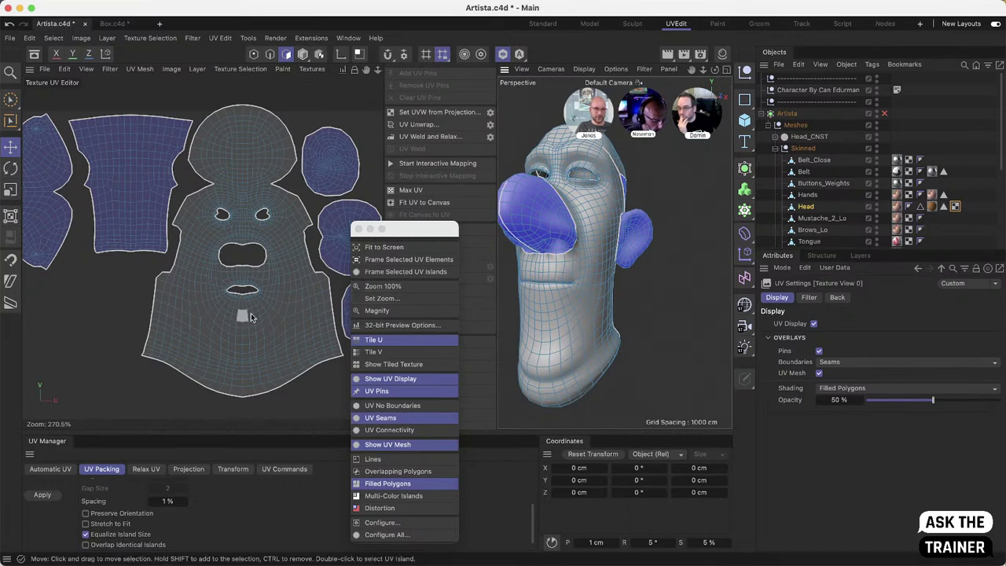
left_click_drag(580, 269, 562, 269, "alt")
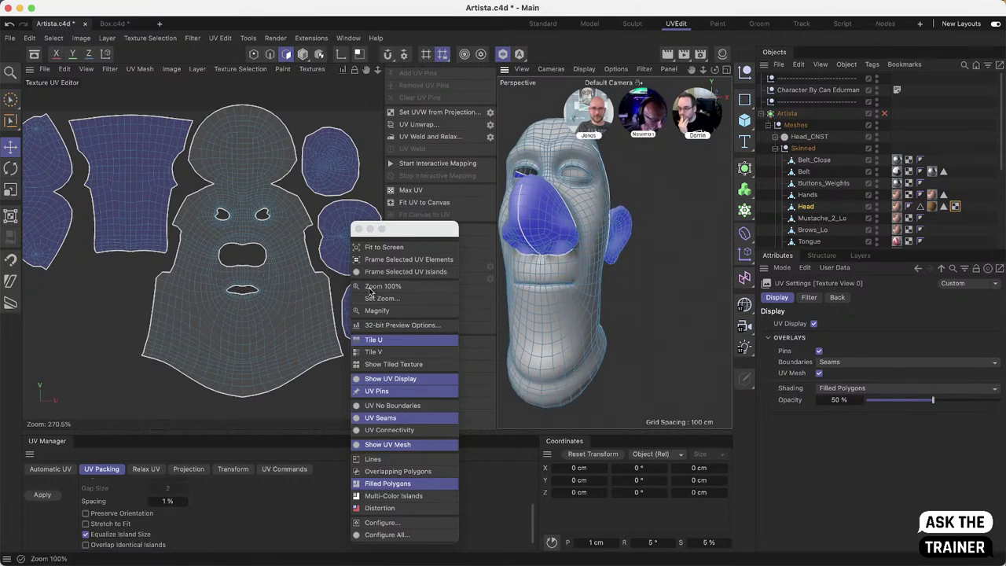
Step: Test-move a back-of-head polygon, undo it, then select the back-of-head island
left_click(276, 244)
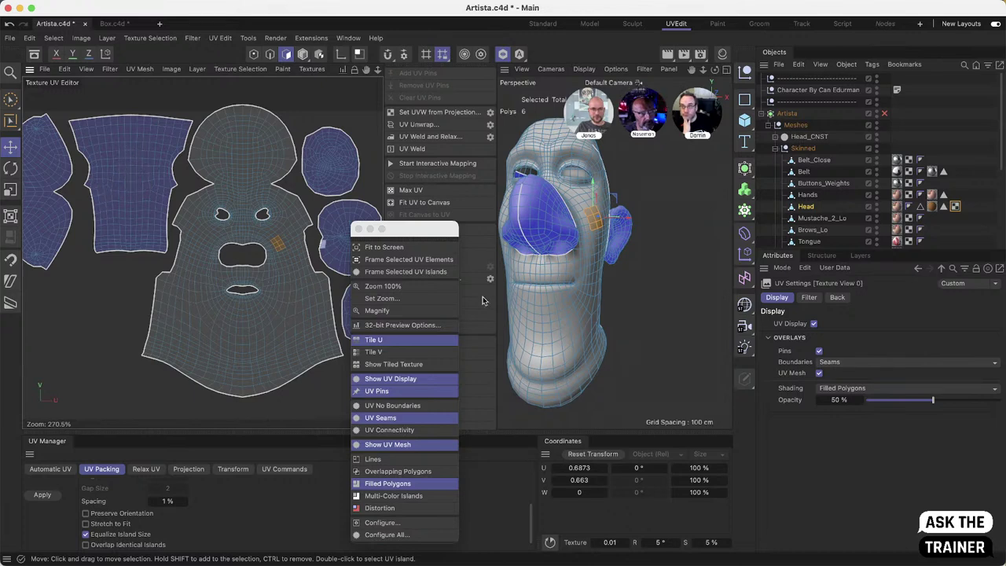
left_click_drag(511, 307, 644, 339, "alt")
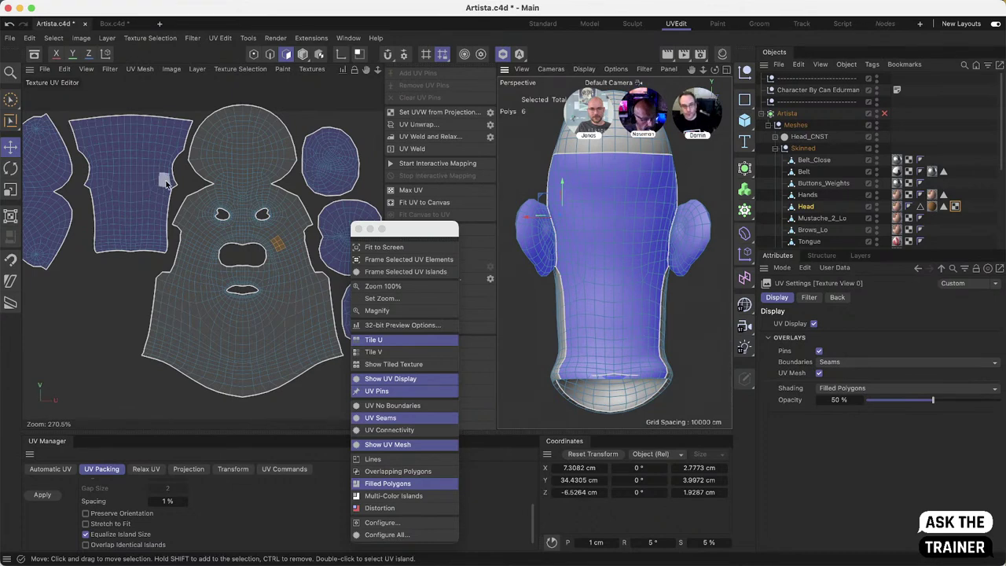
left_click(656, 239)
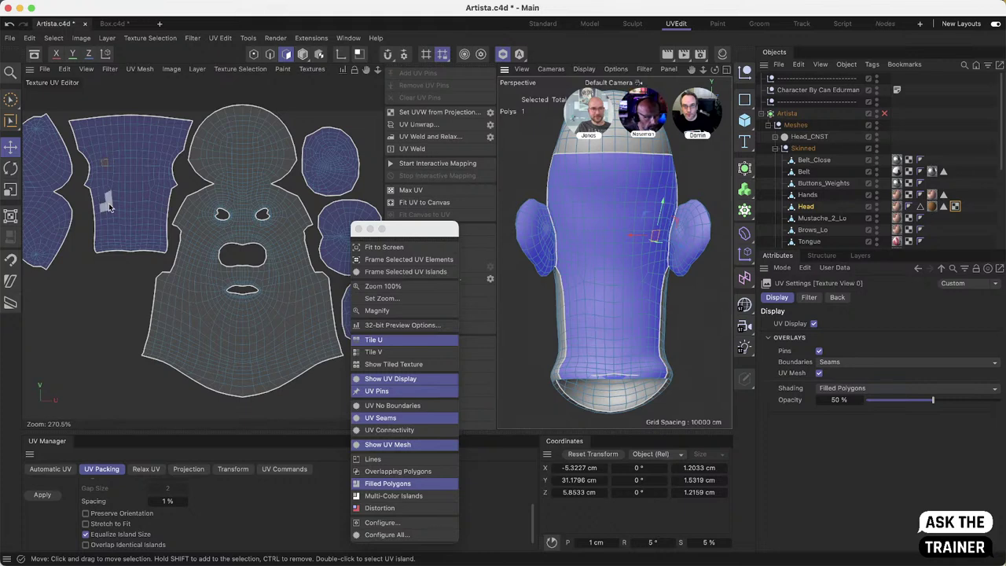
left_click_drag(108, 205, 150, 230)
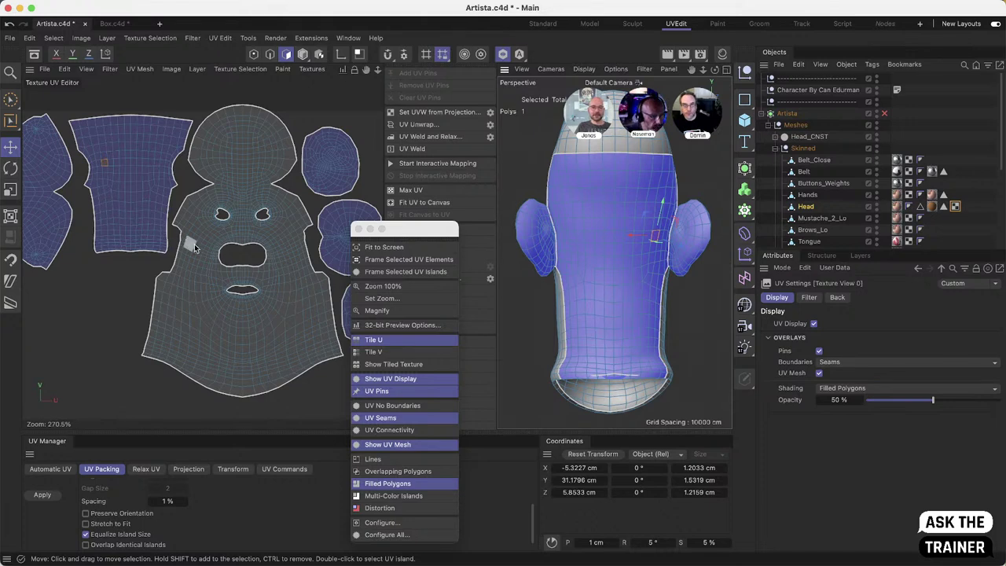
key("super+z")
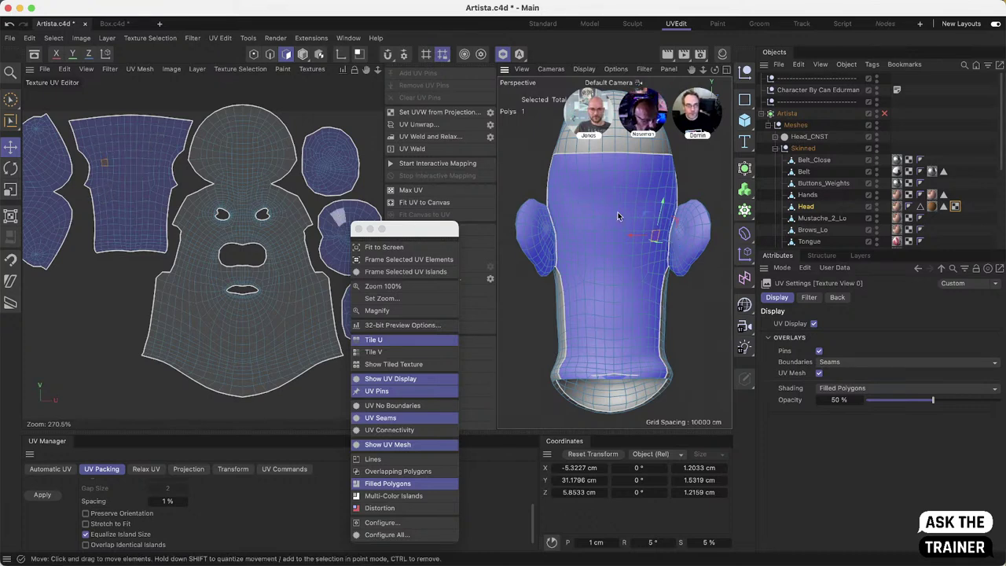
double_click(132, 177)
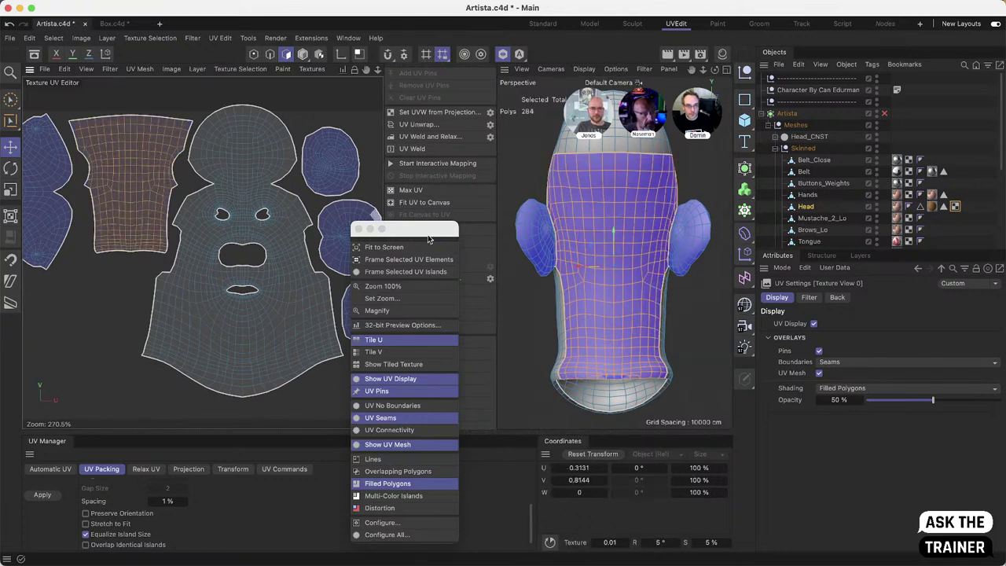
left_click_drag(429, 234, 338, 428)
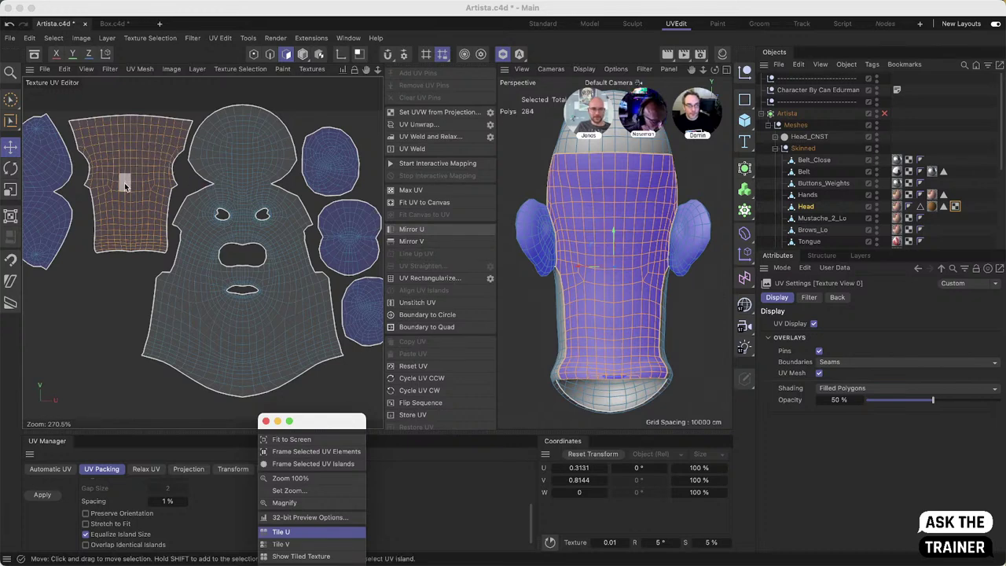
Step: Mirror U the back-of-head, left, top-right and middle-right islands, then select the lower-right ear island
left_click(411, 231)
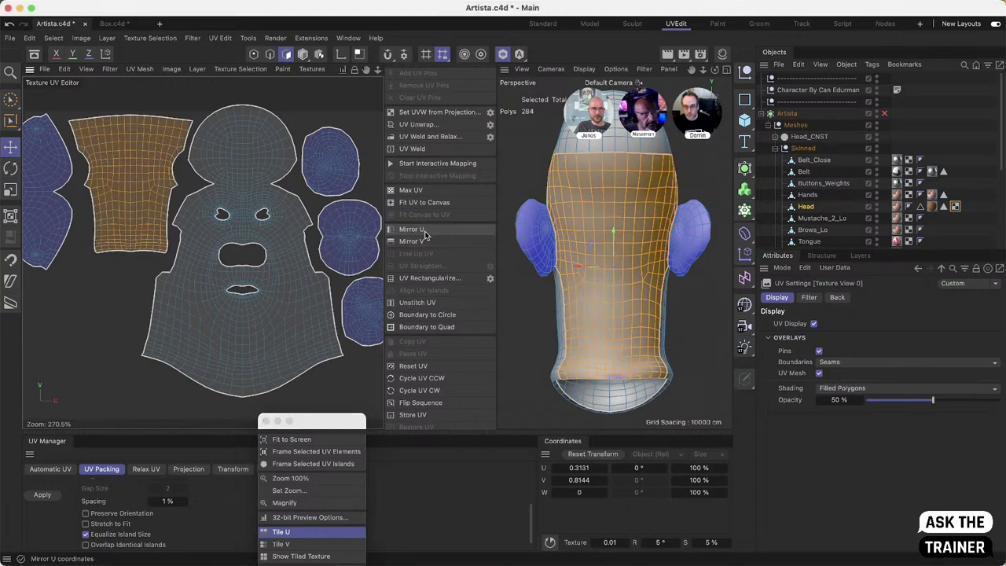
left_click(49, 179)
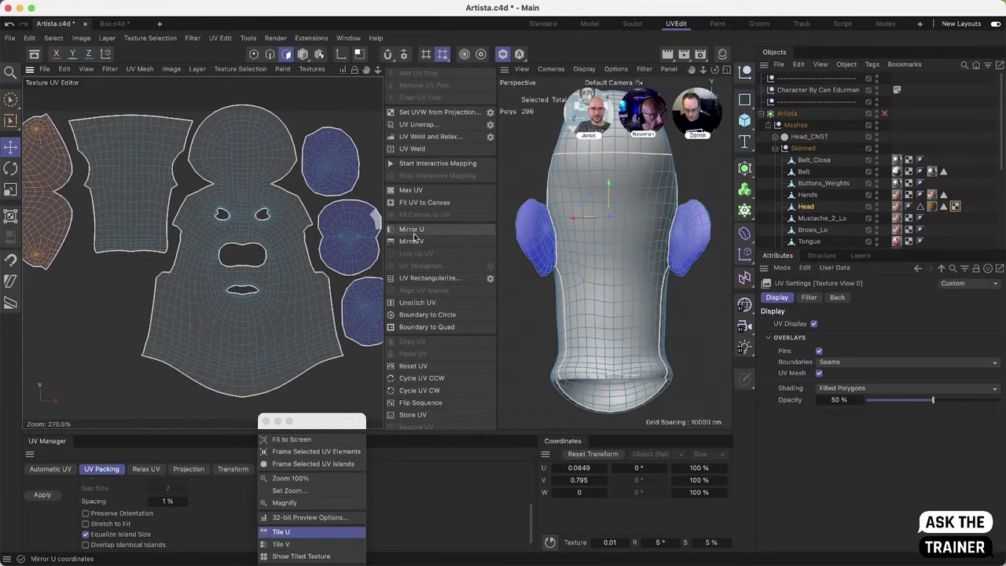
left_click(412, 229)
left_click(324, 194)
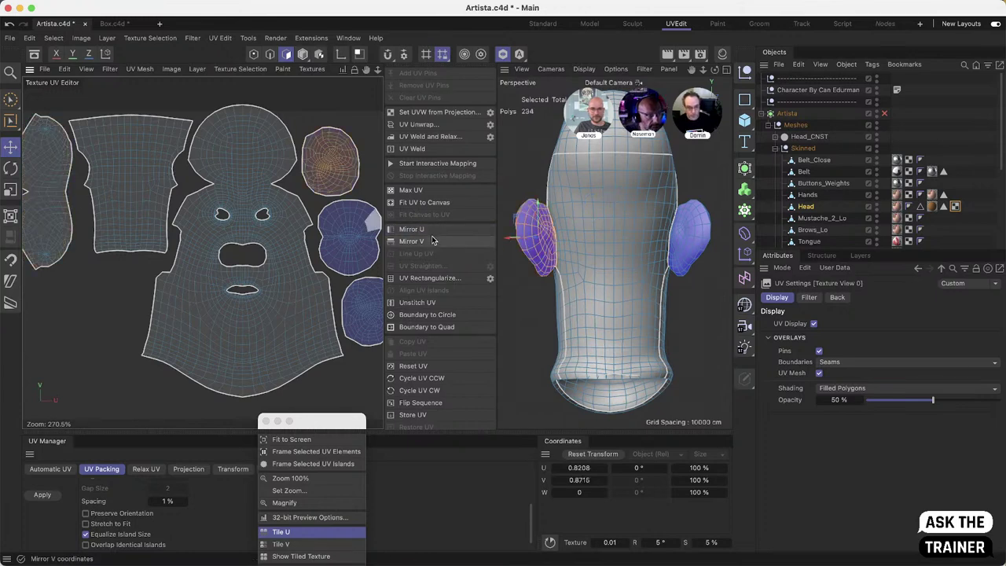
left_click(431, 231)
left_click(348, 228)
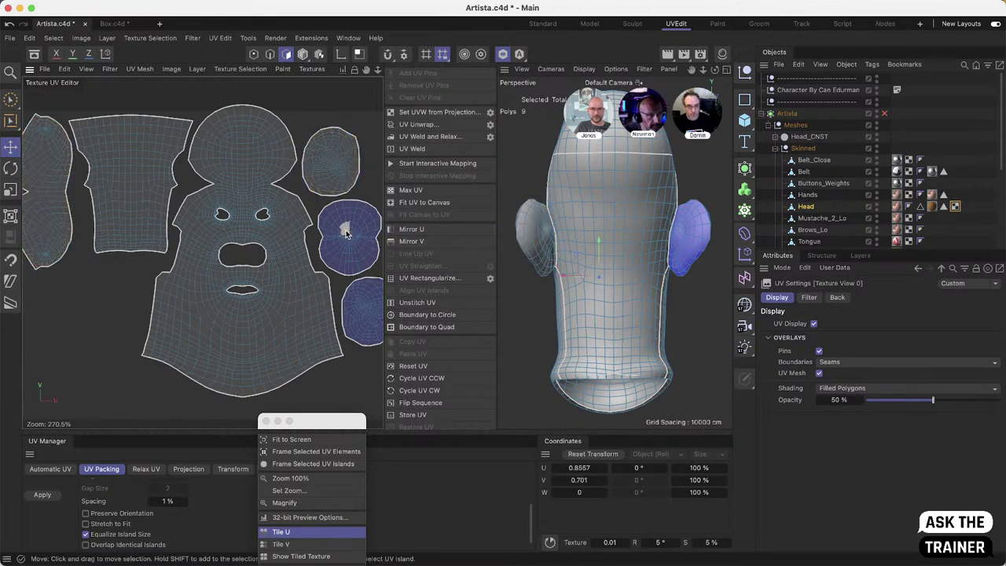
left_click(429, 230)
left_click(373, 299)
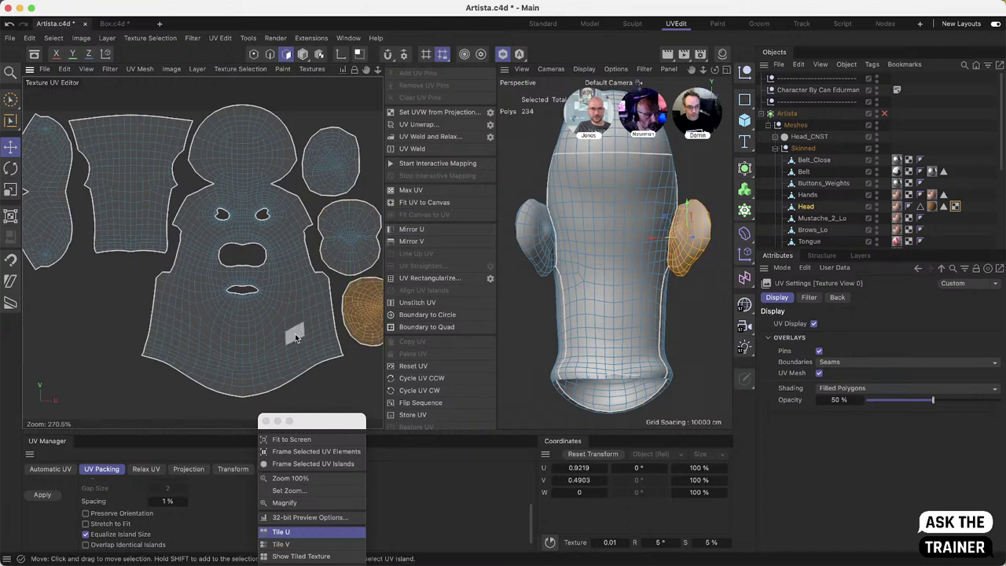
left_click_drag(314, 422, 415, 206)
left_click(401, 469)
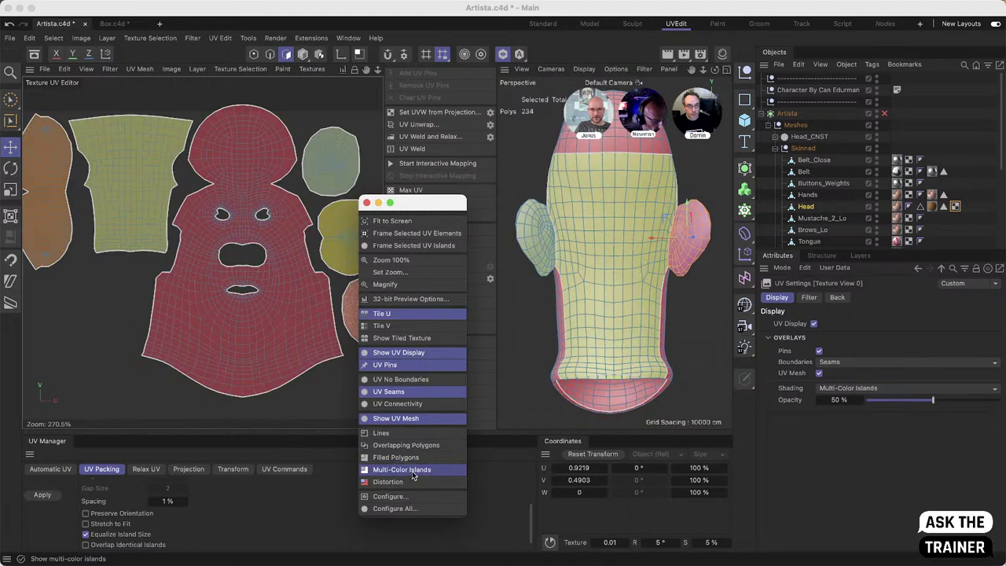
left_click_drag(571, 287, 550, 314, "alt")
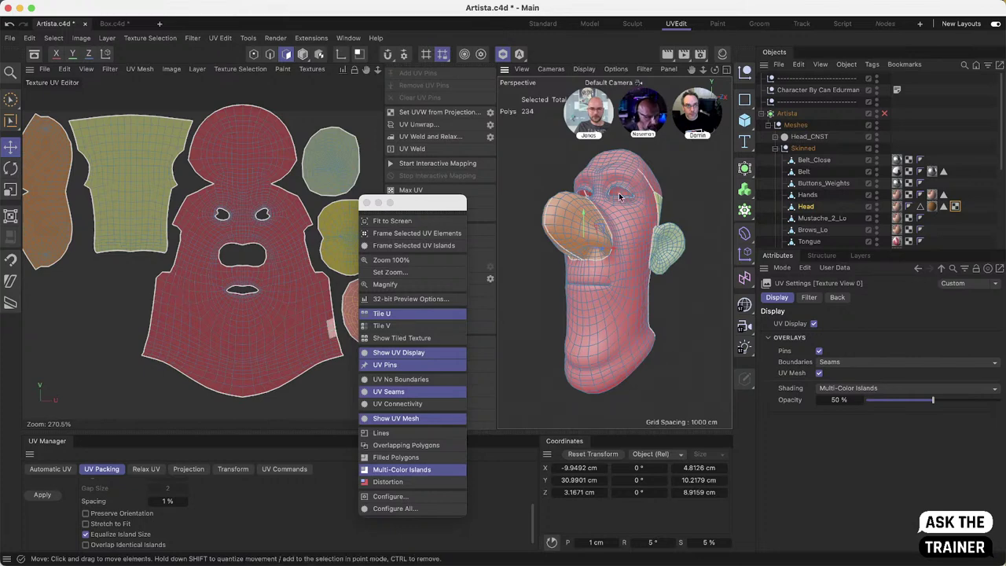
left_click_drag(624, 344, 627, 318, "alt")
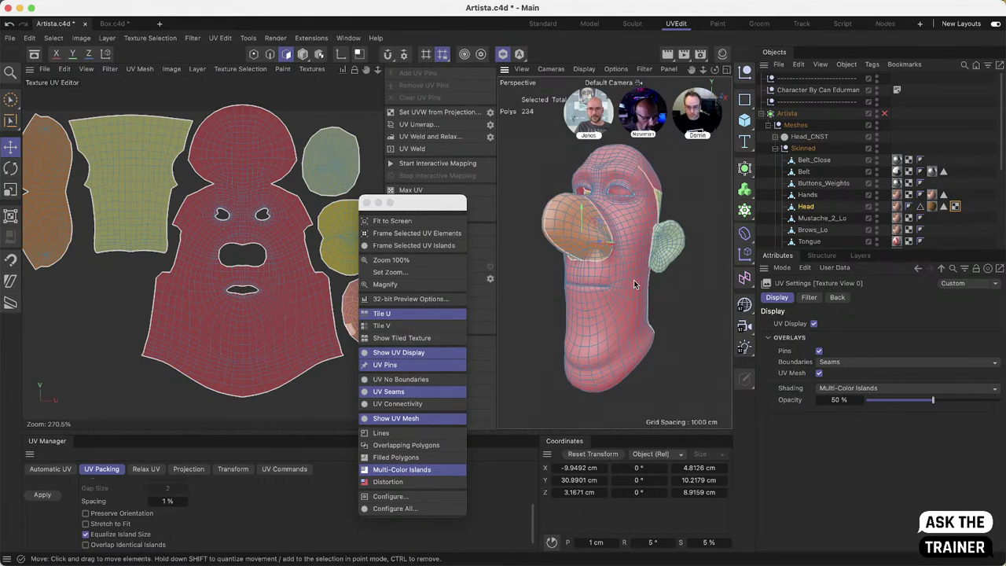
left_click_drag(633, 280, 700, 307, "alt")
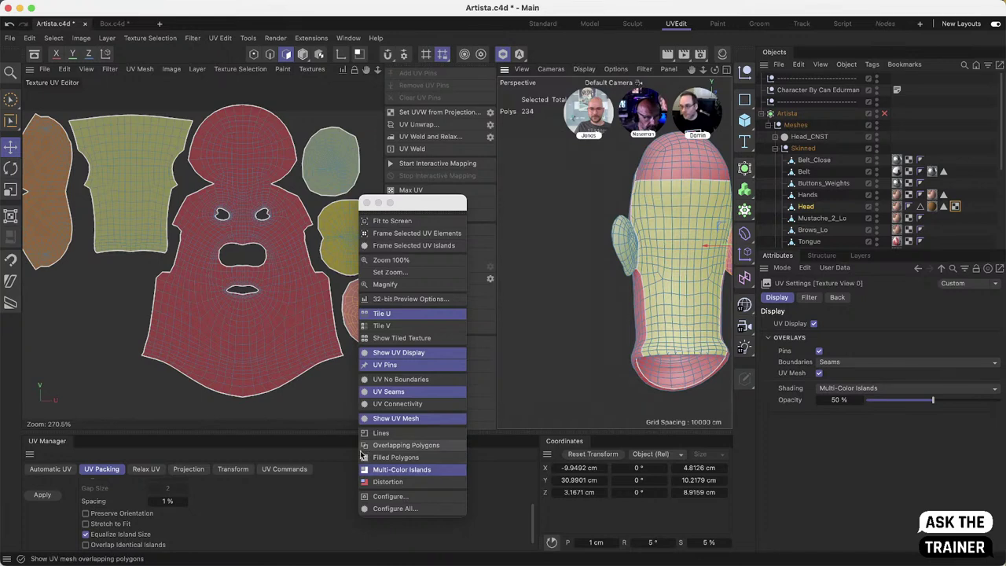
Step: Shade the UVs by Distortion and zoom in to inspect stretching on the ears
left_click(403, 483)
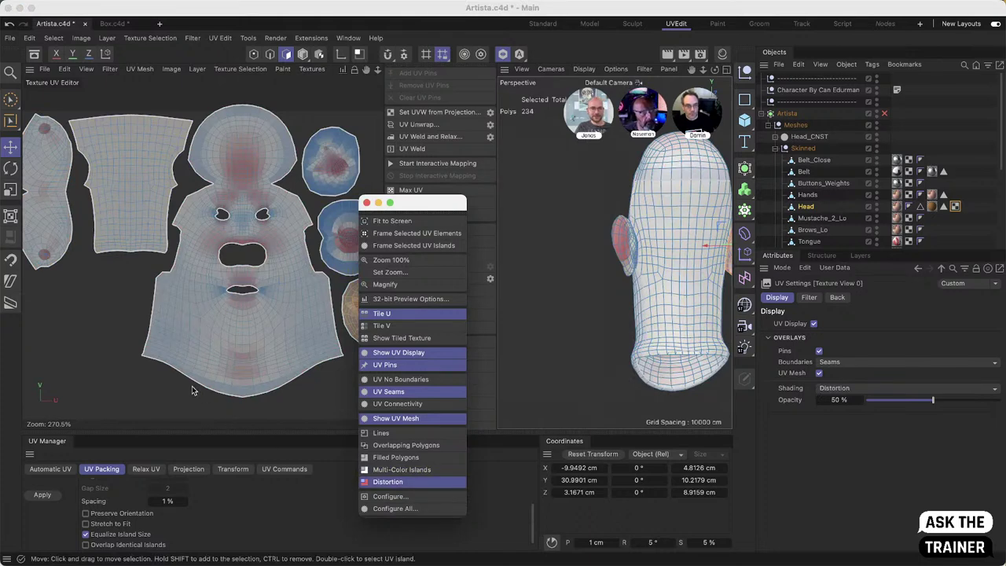
left_click_drag(650, 258, 581, 251, "alt")
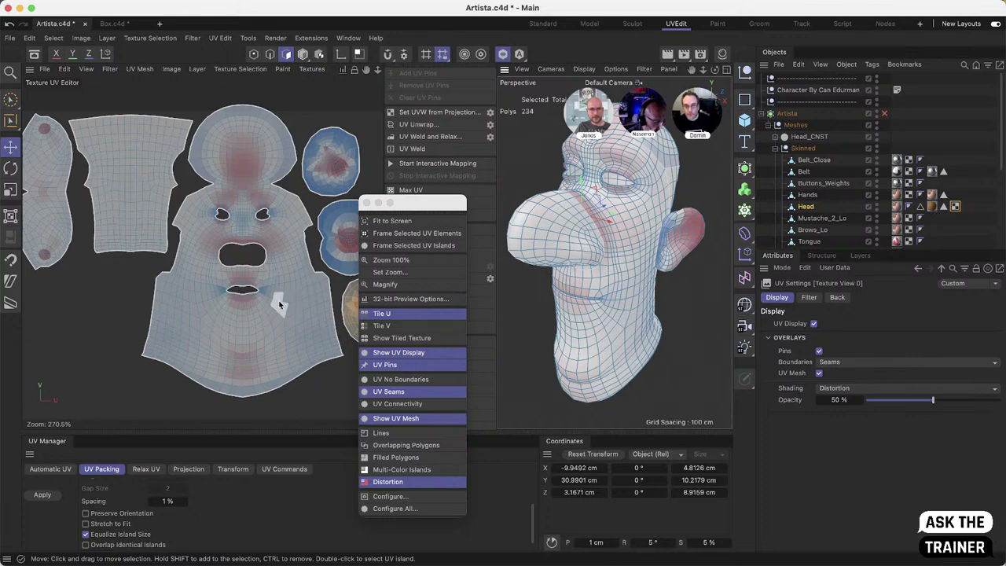
mouse_move(287, 247)
middle_mouse_down()
mouse_move(276, 247)
mouse_move(302, 249)
middle_mouse_up()
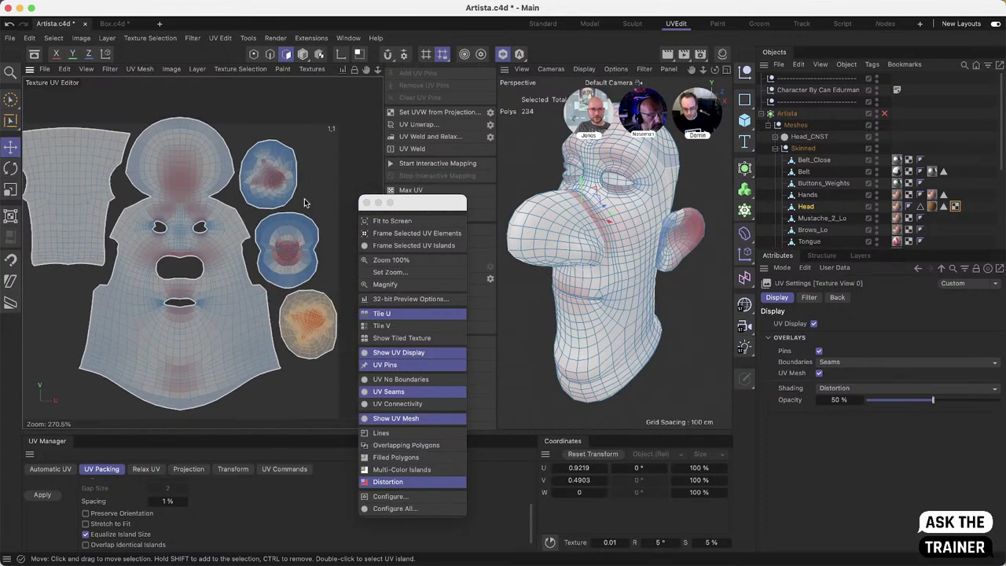
scroll(298, 251, "up", 1)
scroll(297, 246, "up", 5)
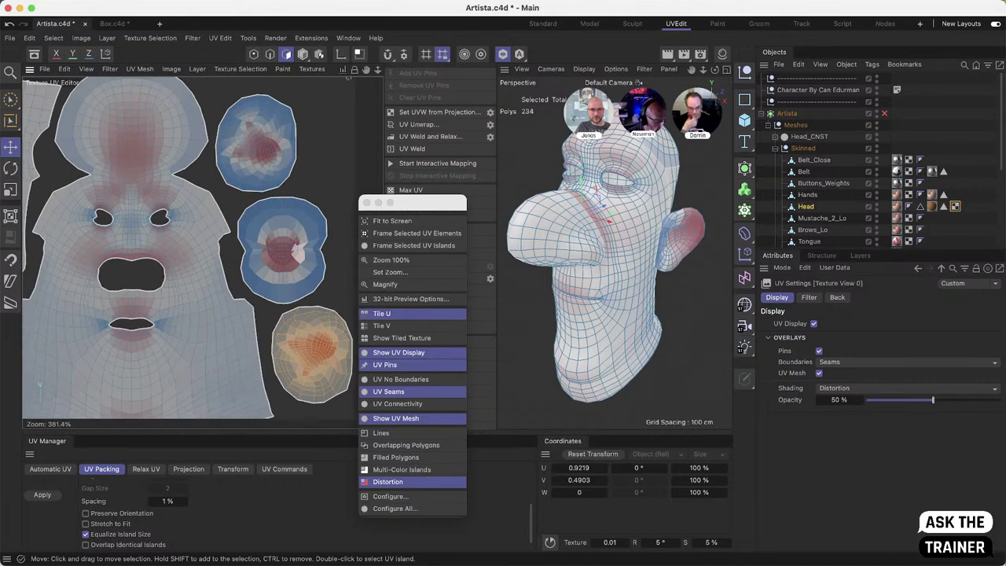
scroll(579, 230, "up", 5)
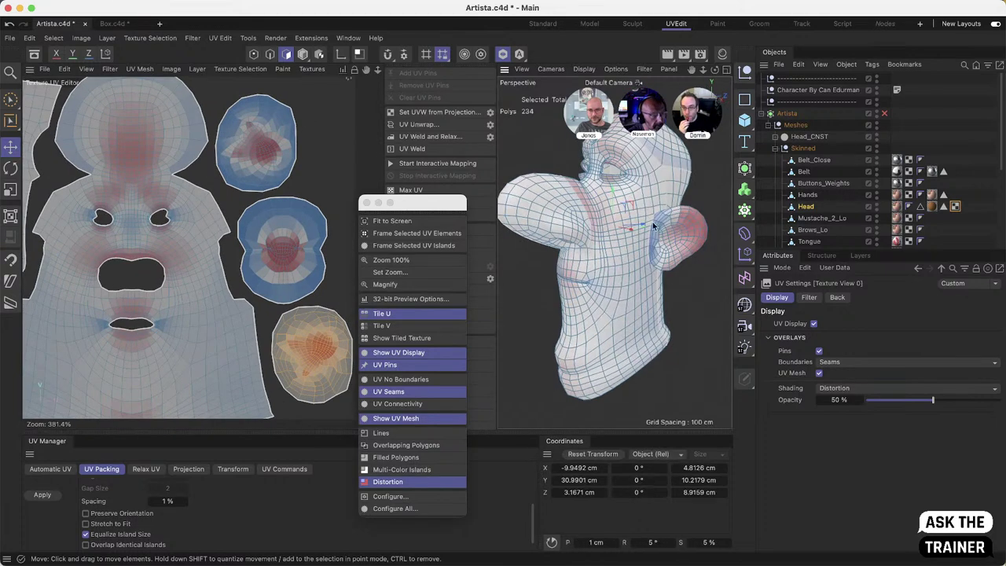
left_click_drag(621, 230, 552, 227, "alt")
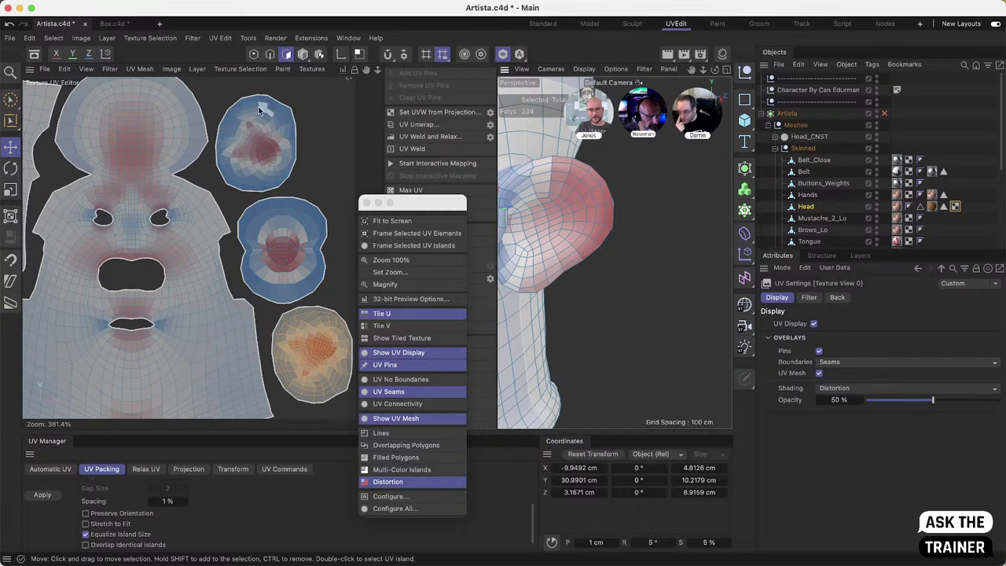
left_click_drag(533, 212, 585, 189, "alt")
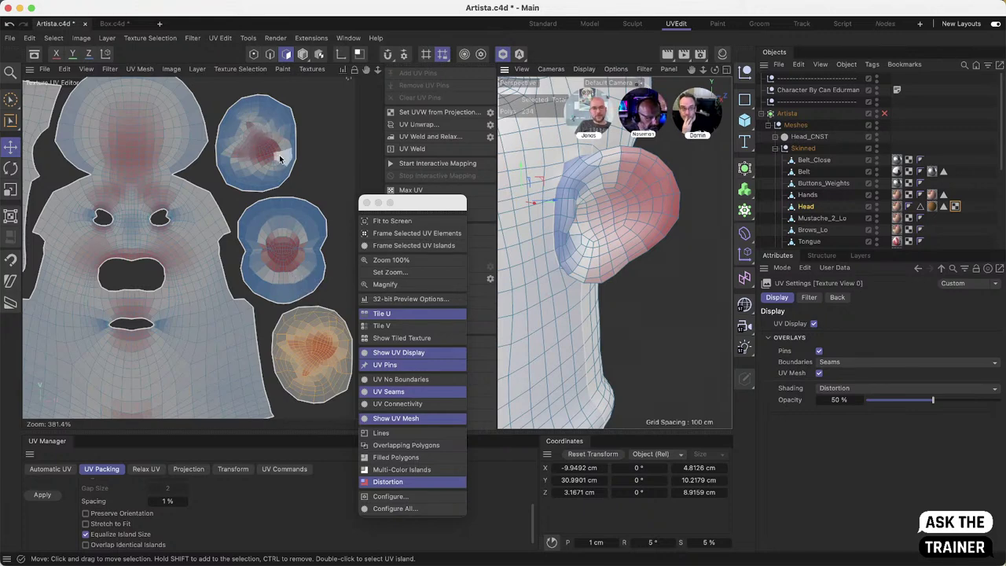
Step: Select the middle ear UV island
left_click(287, 248)
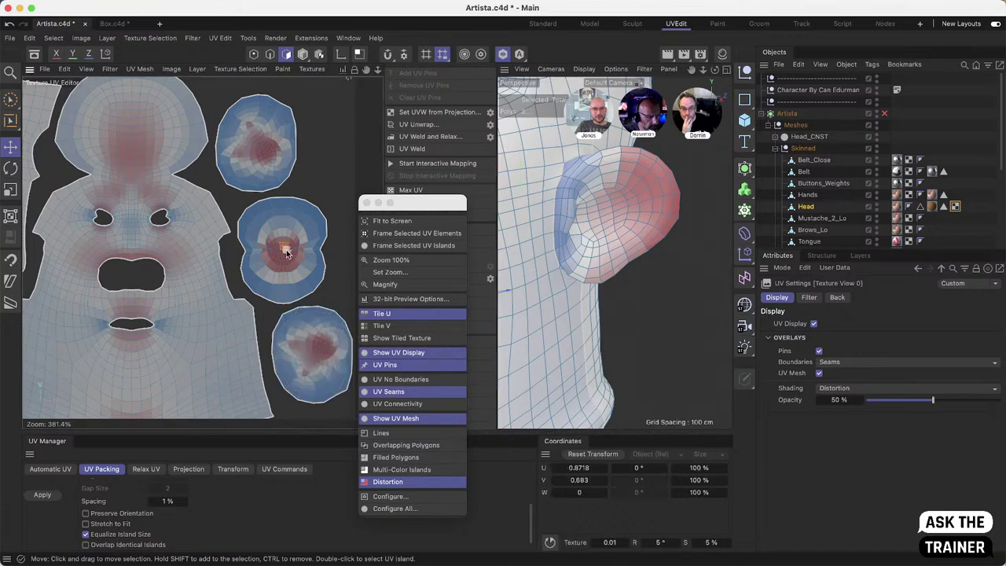
double_click(288, 249)
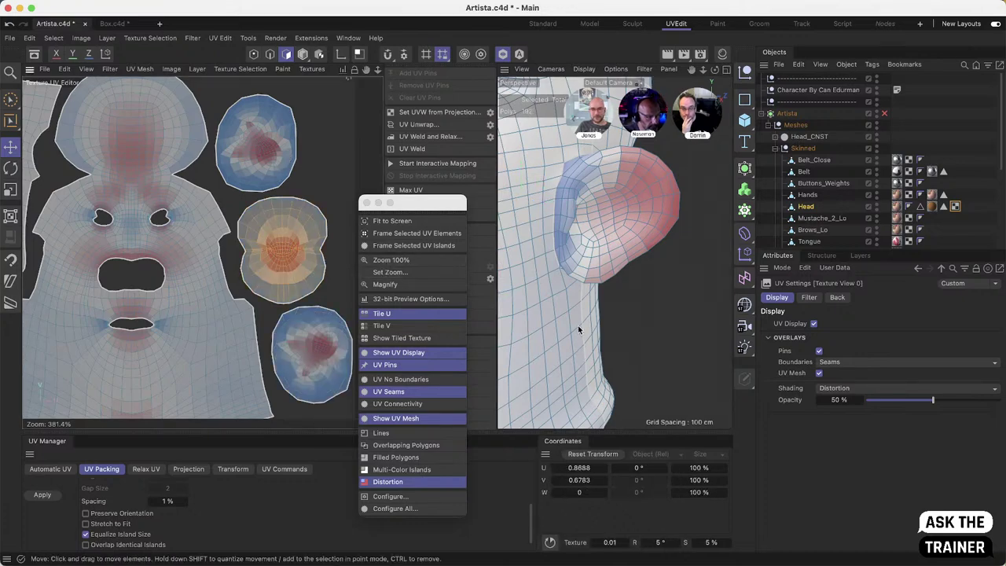
scroll(634, 284, "up", 5)
left_click_drag(634, 285, 550, 303, "alt")
scroll(259, 261, "up", 6)
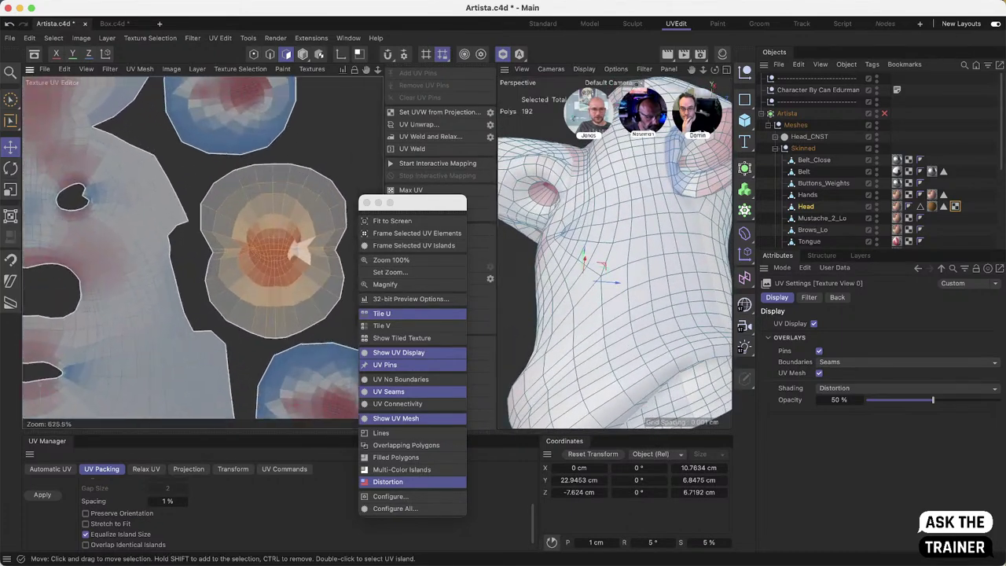
scroll(259, 261, "right", 2)
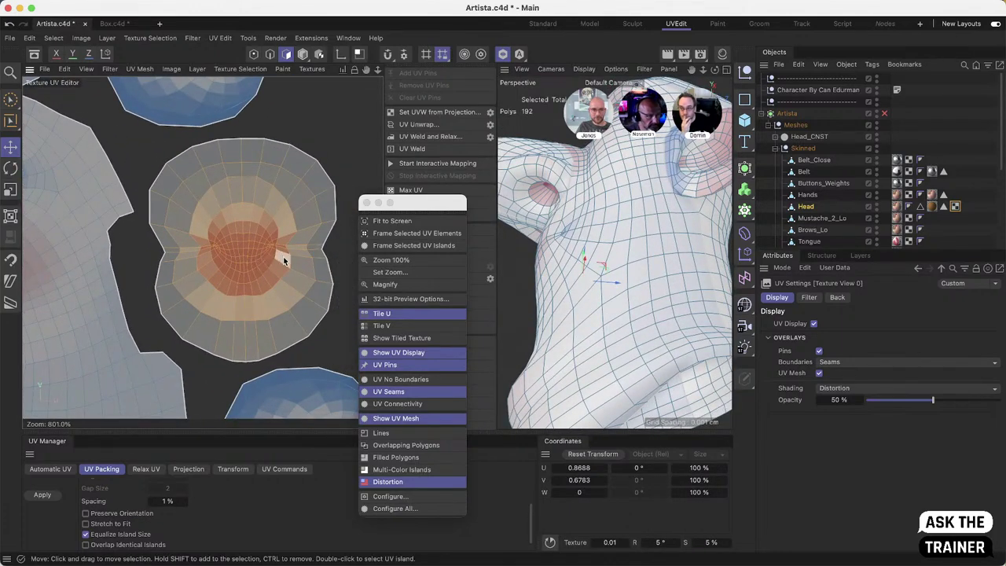
Step: Use Loop Selection in Edge mode to pick the horizontal loop across the island
left_click(9, 122)
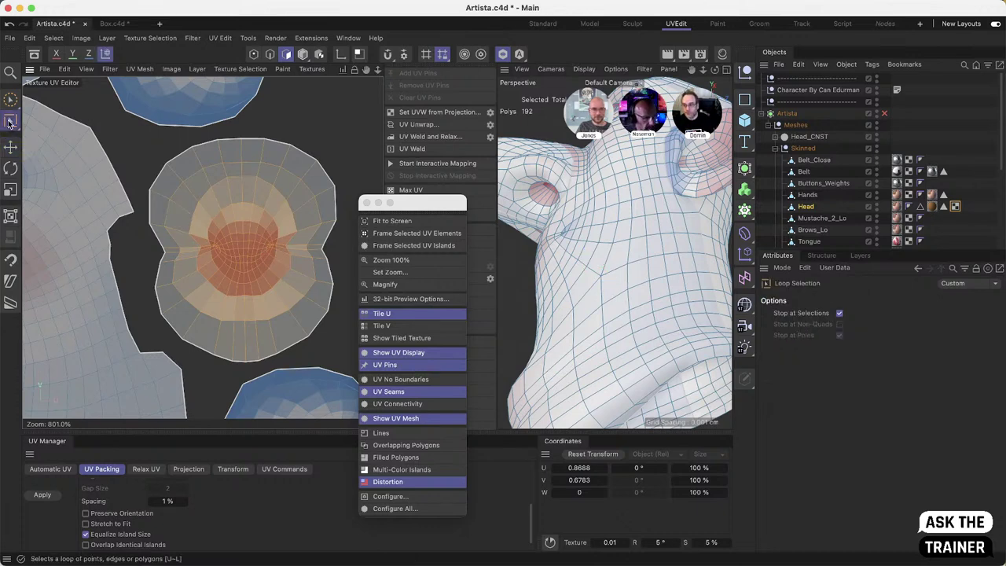
left_click(269, 54)
left_click(242, 251)
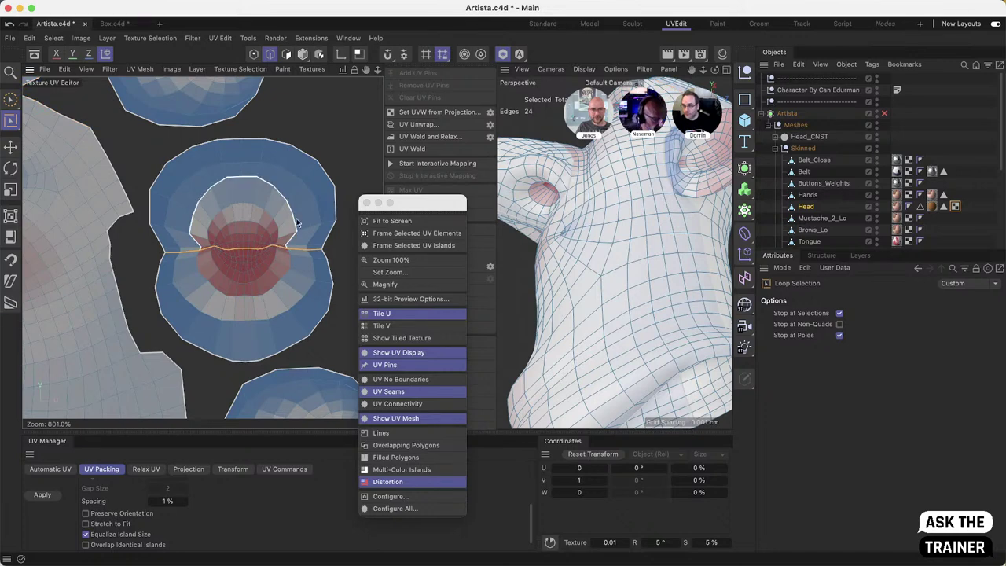
left_click(243, 250)
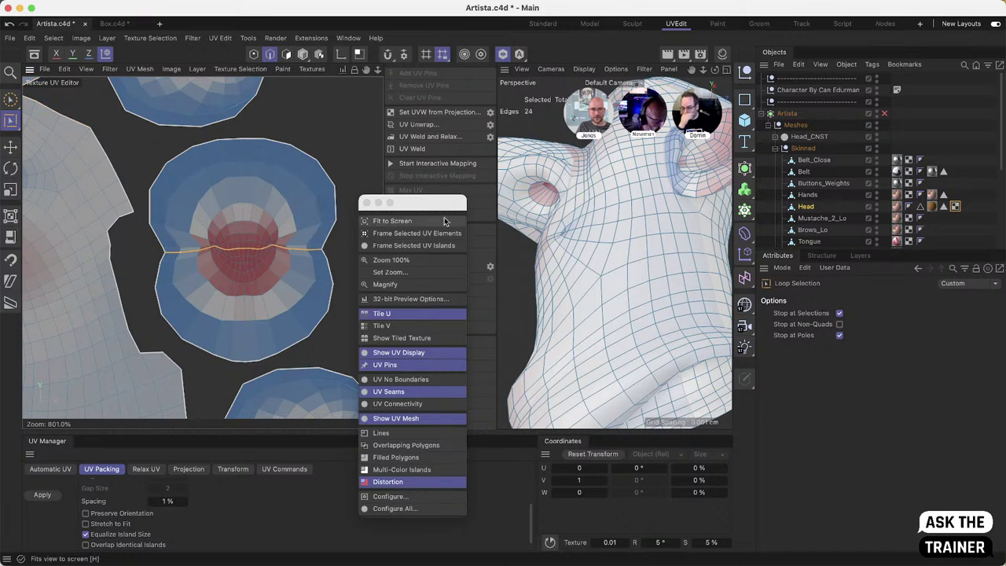
Step: Run UV Unwrap on the ear island along the selected edge loop
left_click(429, 125)
scroll(132, 344, "down", 5)
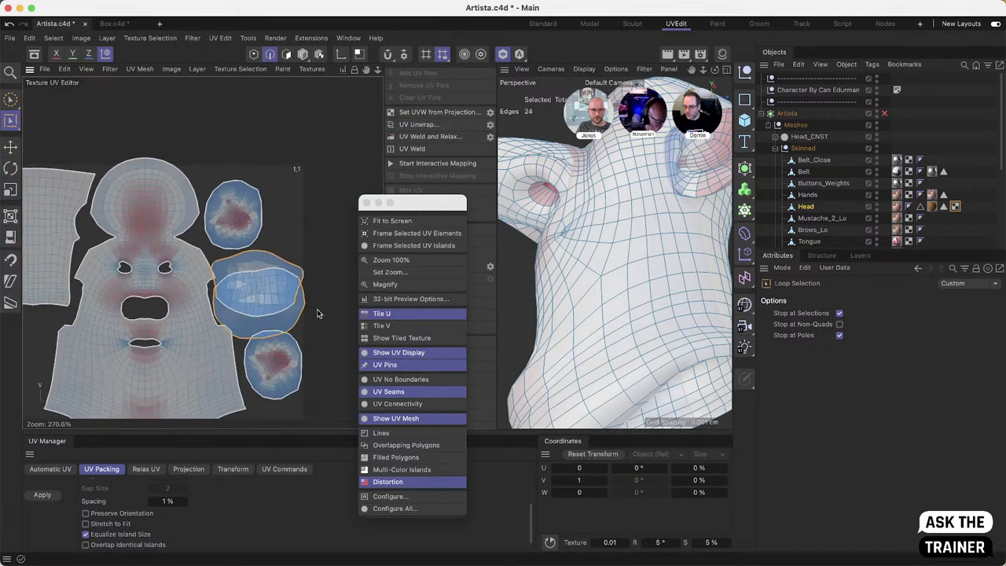
key("e")
left_click(275, 322)
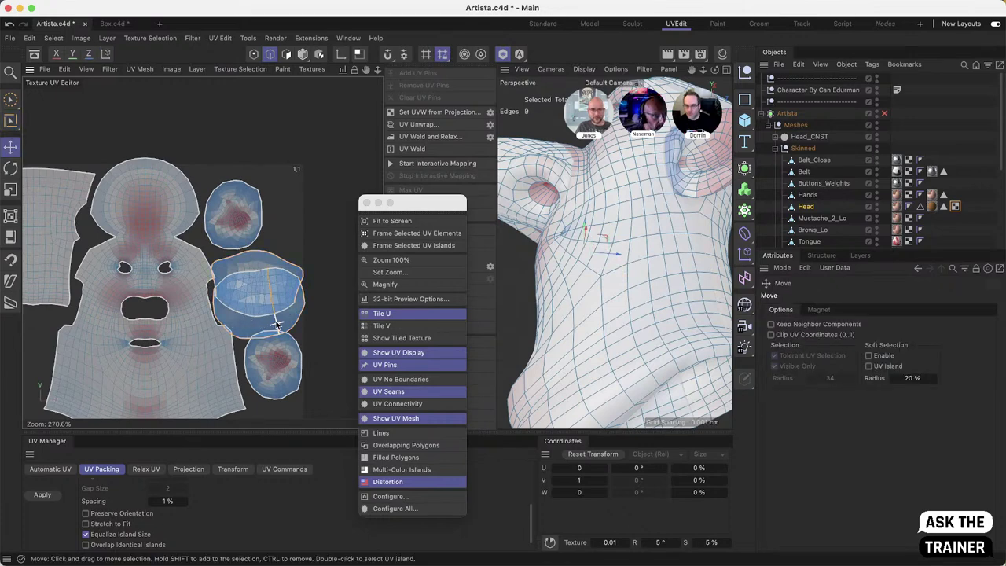
Step: In Polygon mode, move the island's lower band out to the lower left
left_click(286, 53)
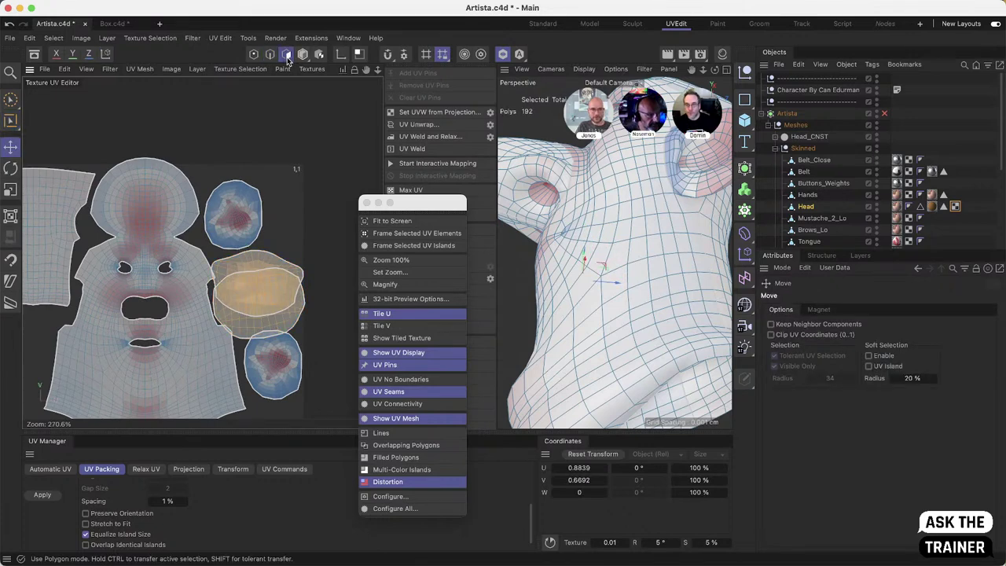
left_click(289, 317)
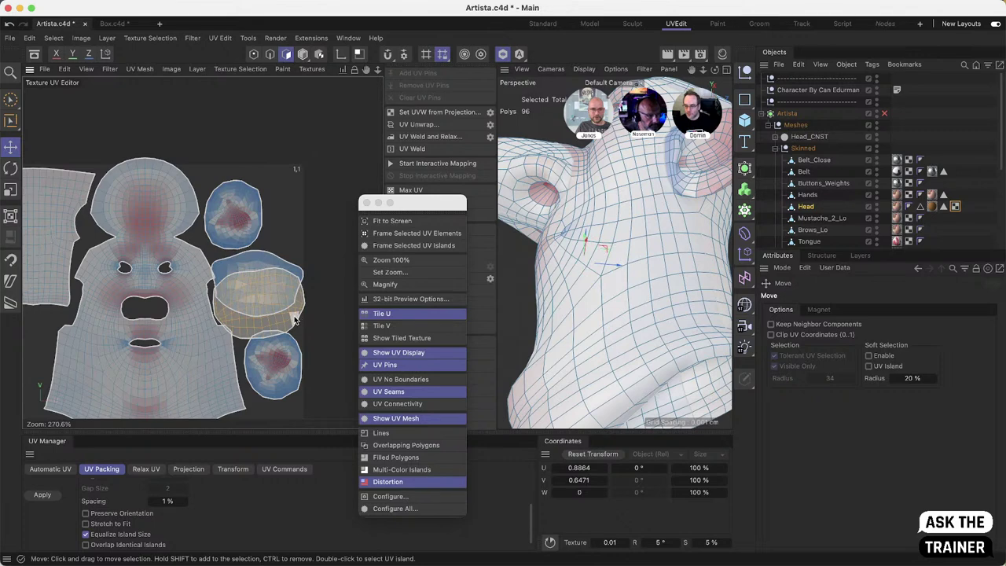
left_click_drag(290, 316, 87, 352)
scroll(86, 349, "down", 4)
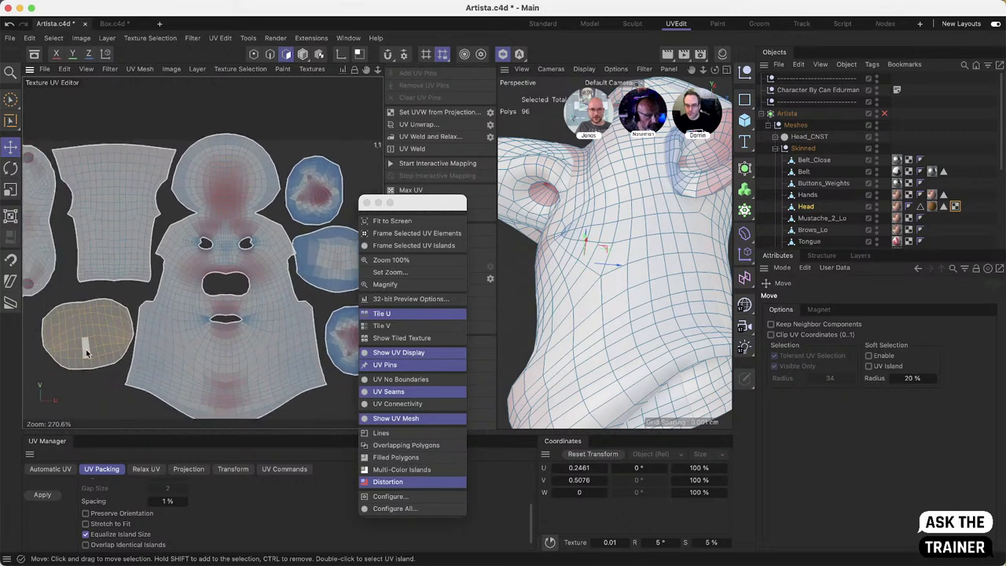
scroll(88, 346, "up", 2)
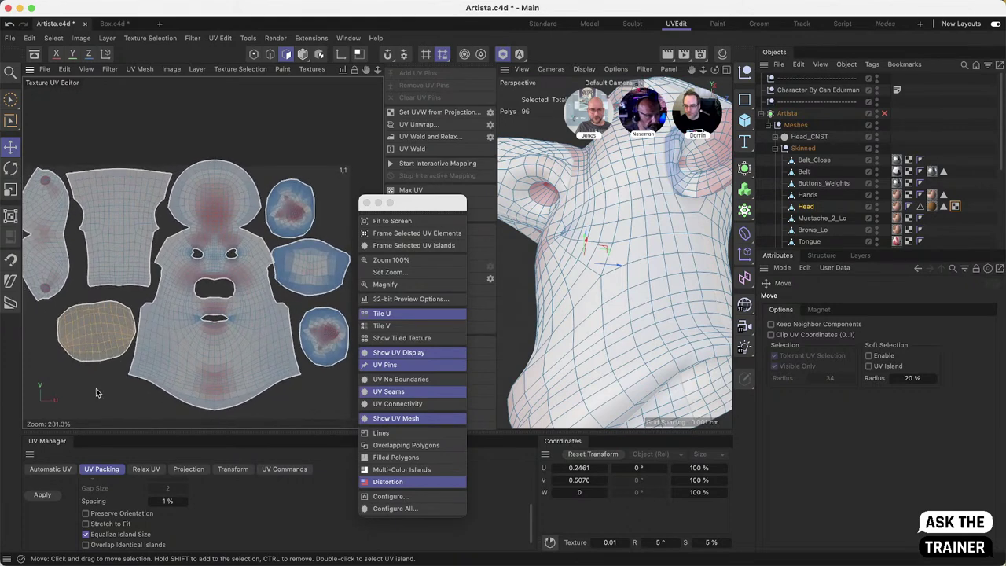
left_click(89, 357)
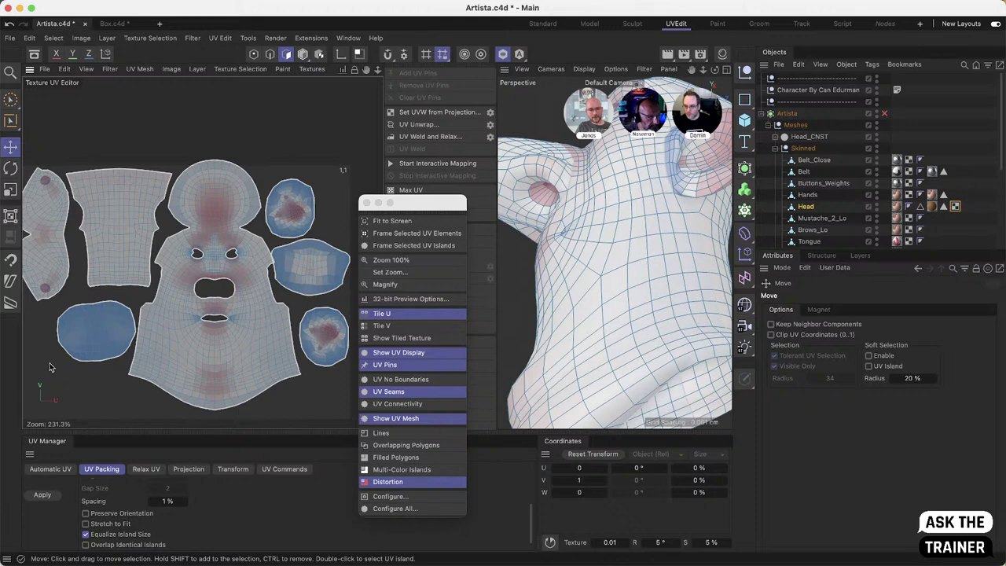
Step: Deselect the UV islands and repack all of the head's islands inside the UV square
left_click_drag(81, 330, 84, 340)
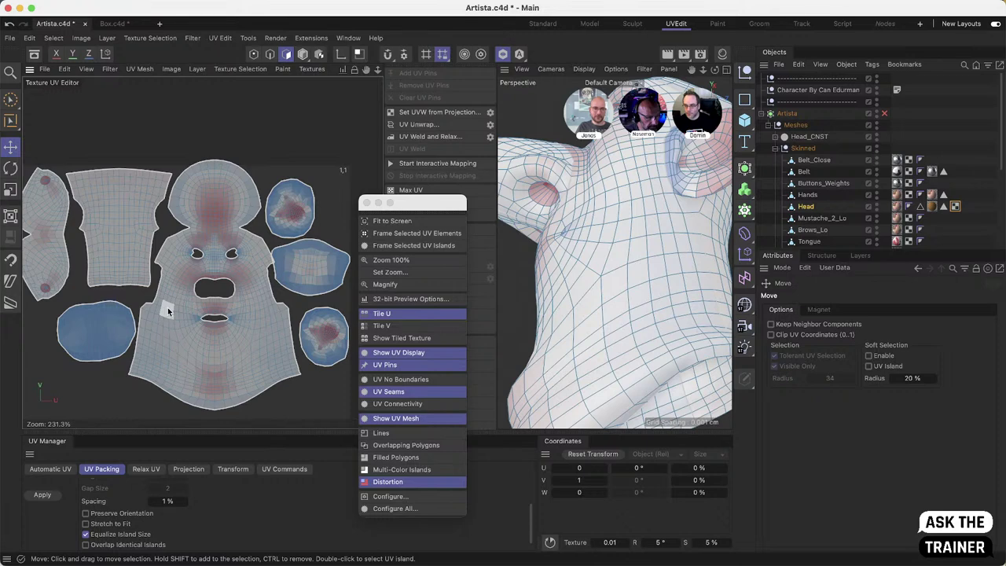
double_click(99, 329)
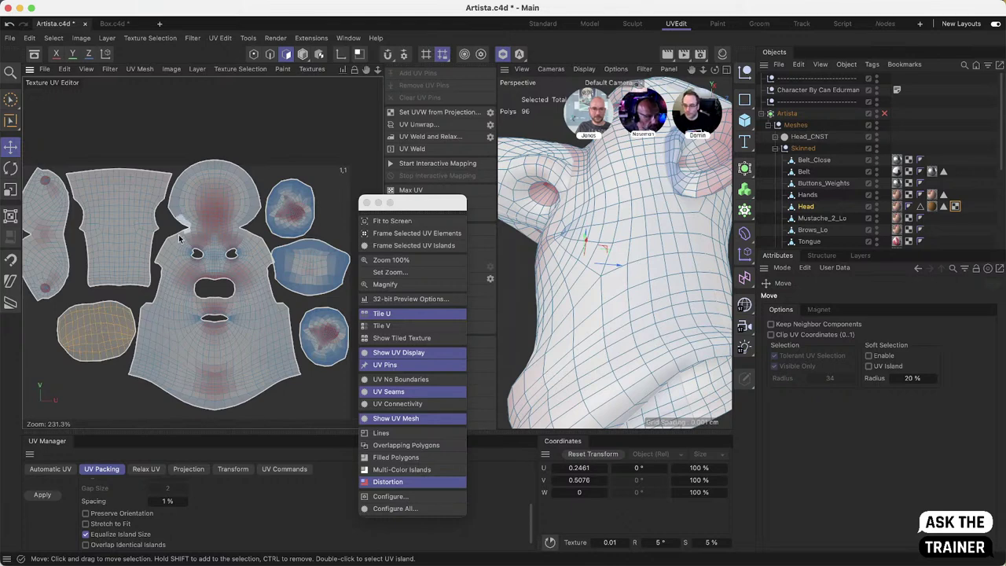
left_click(94, 393)
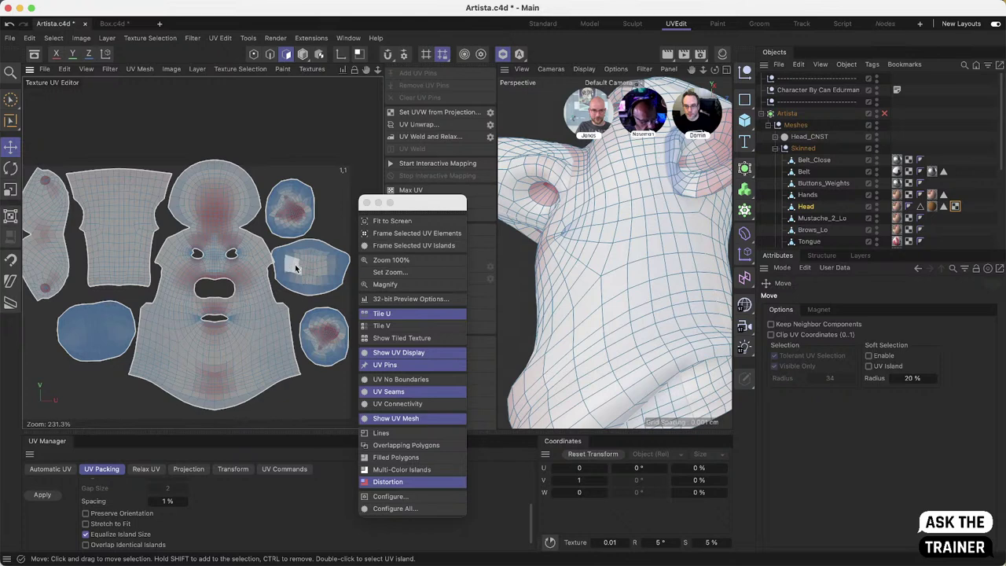
scroll(39, 503, "up", 3)
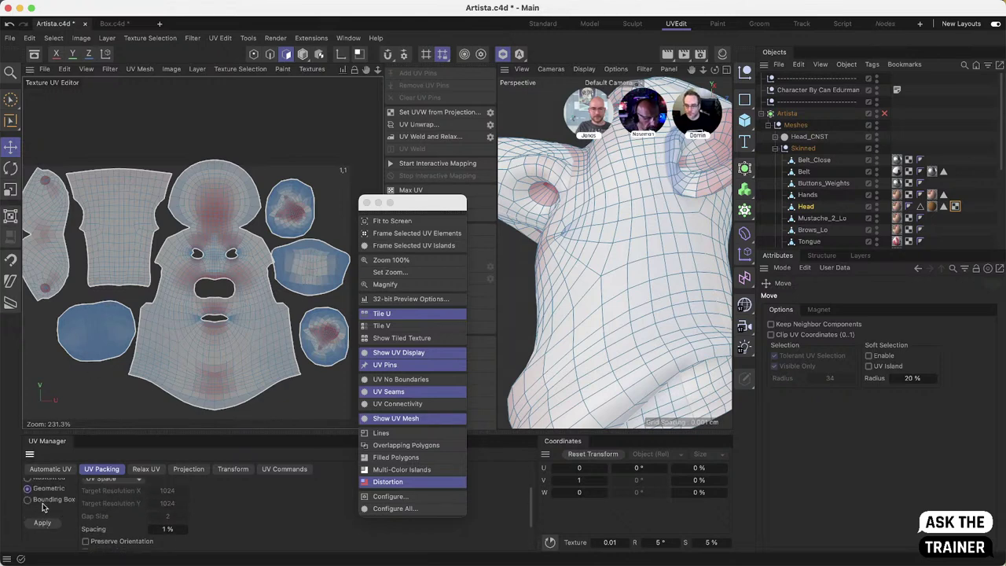
scroll(50, 511, "down", 4)
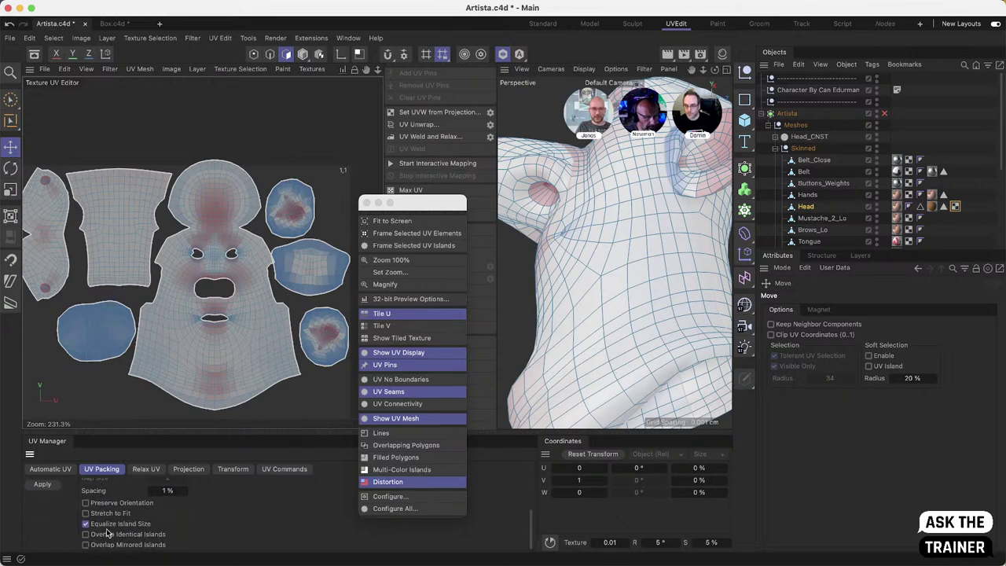
scroll(45, 531, "up", 2)
left_click(43, 510)
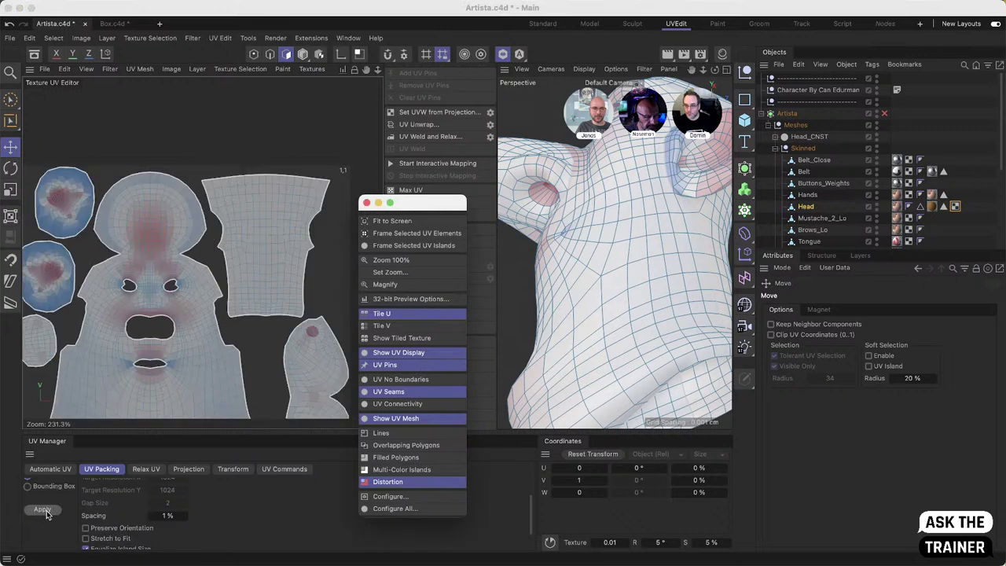
Step: Frame the left UV islands and move the view-options palette slightly aside
scroll(197, 330, "down", 5)
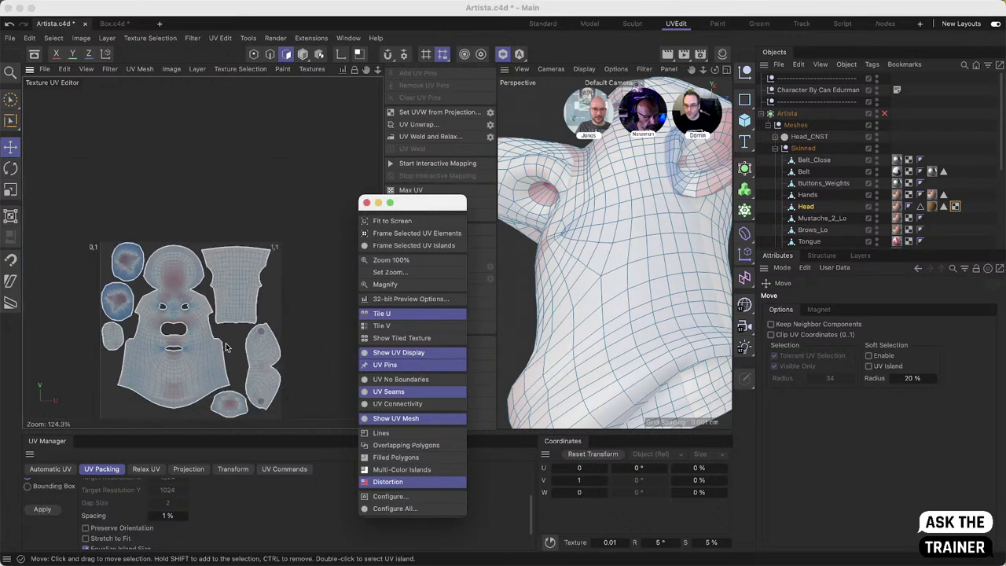
scroll(197, 373, "up", 5)
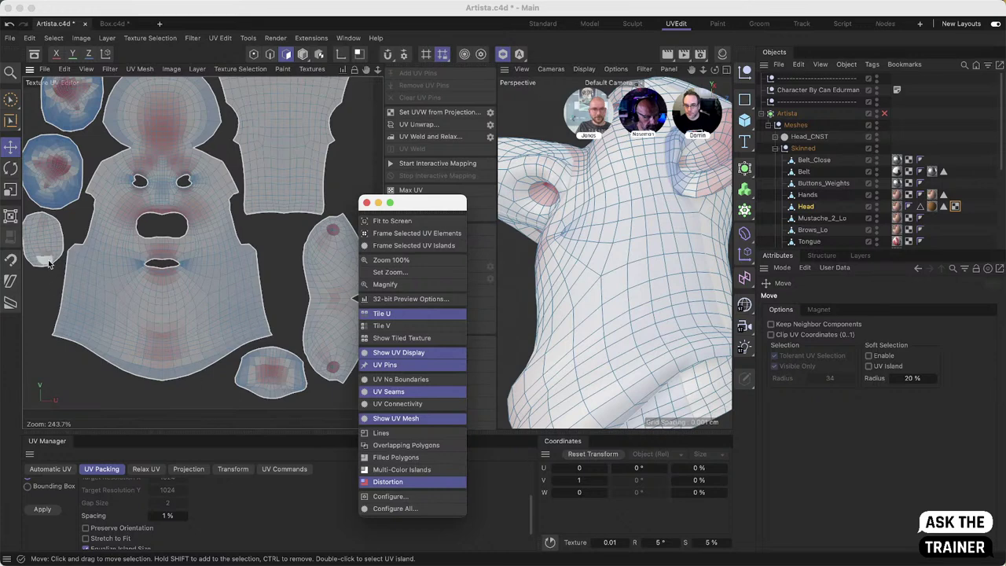
middle_click_drag(46, 250, 67, 264, "alt")
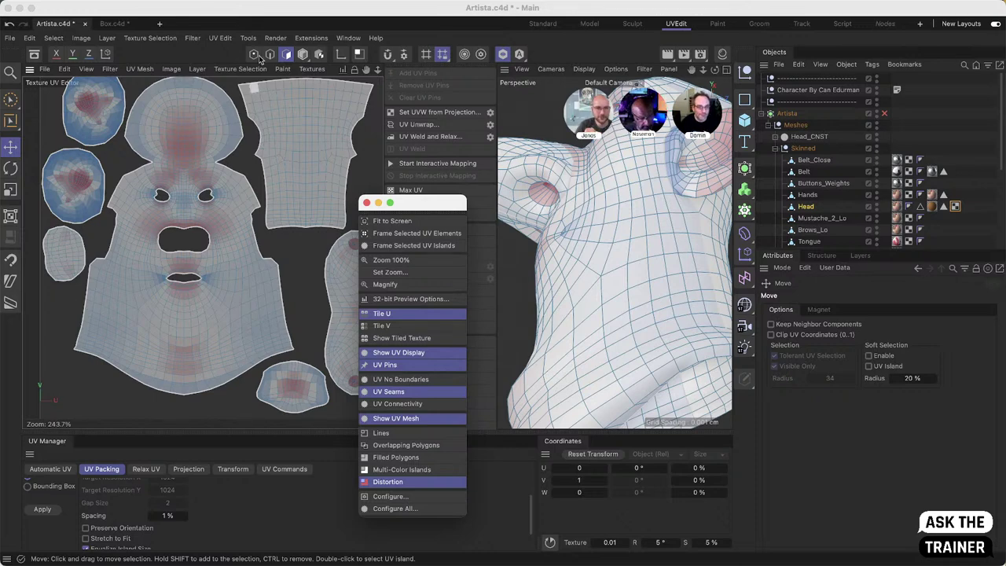
left_click_drag(417, 209, 441, 212)
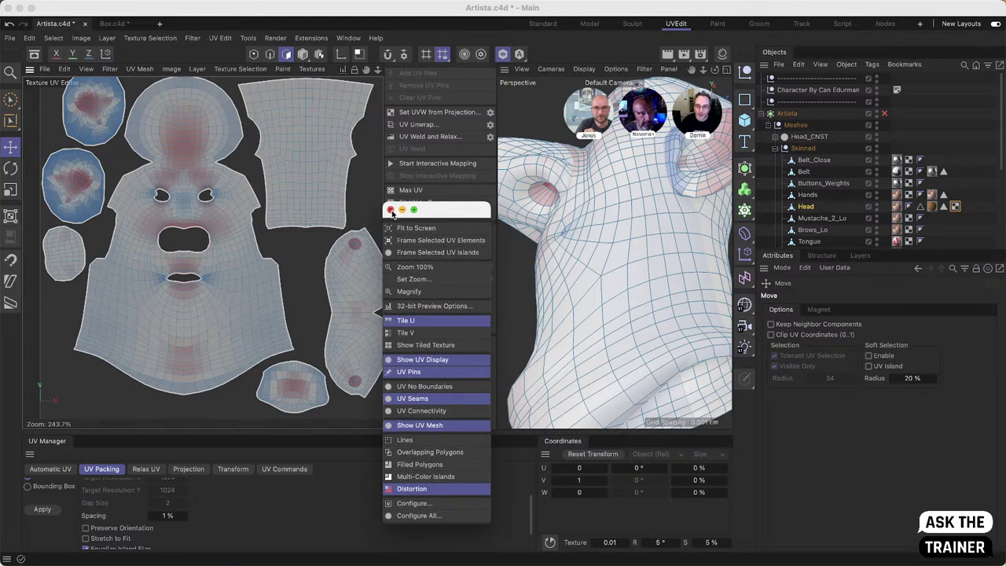
Step: Close the floating view-options palette
left_click(392, 210)
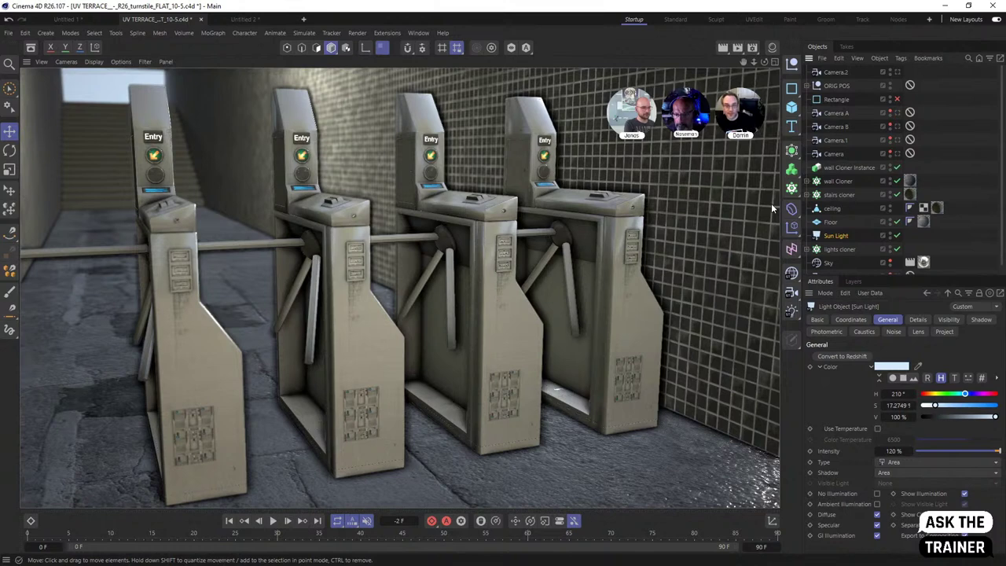
Step: In the Untitled 2 document, open the turnstile's UVW tag in a texture window on the right
middle_click(391, 352)
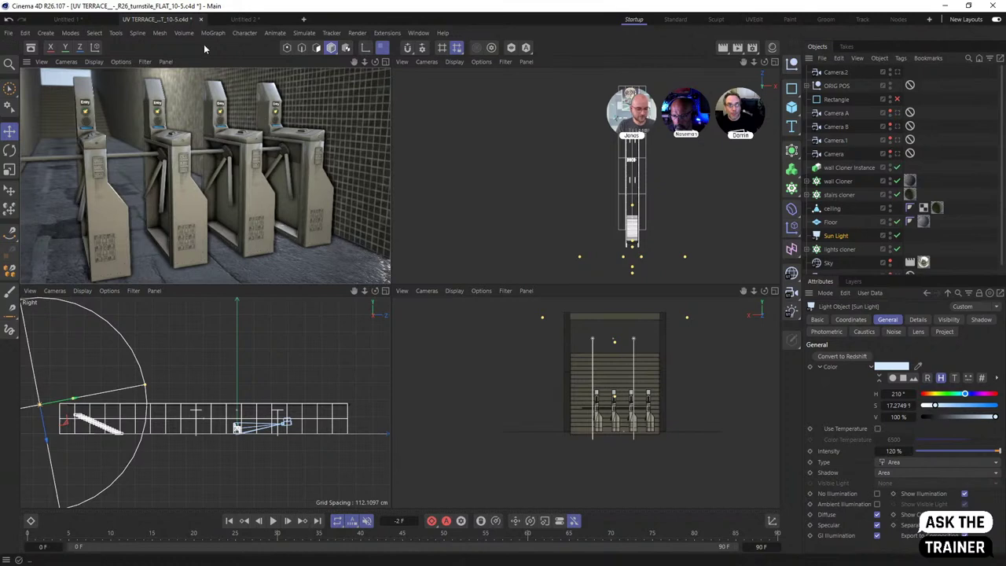
left_click(243, 19)
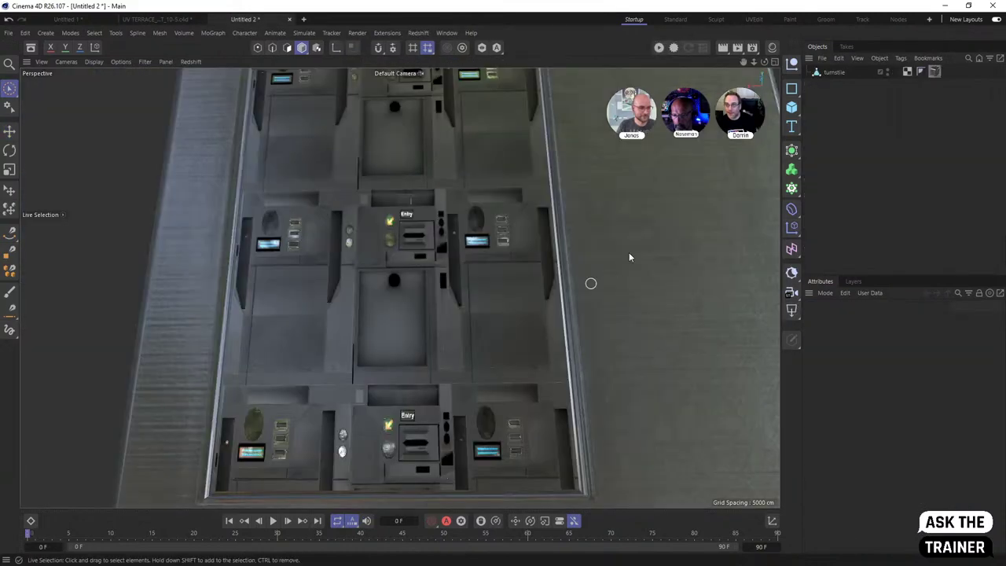
left_click(908, 72)
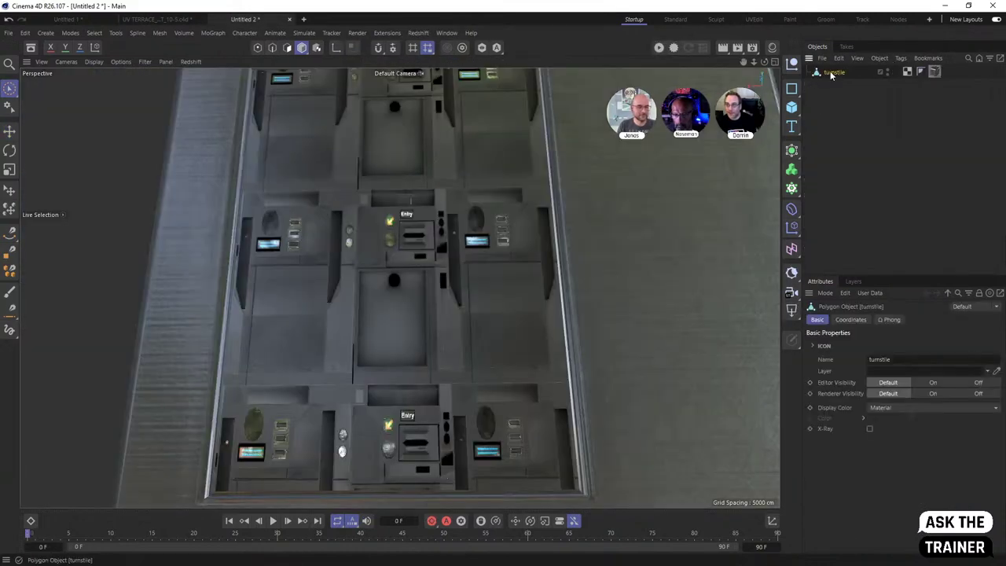
double_click(909, 71)
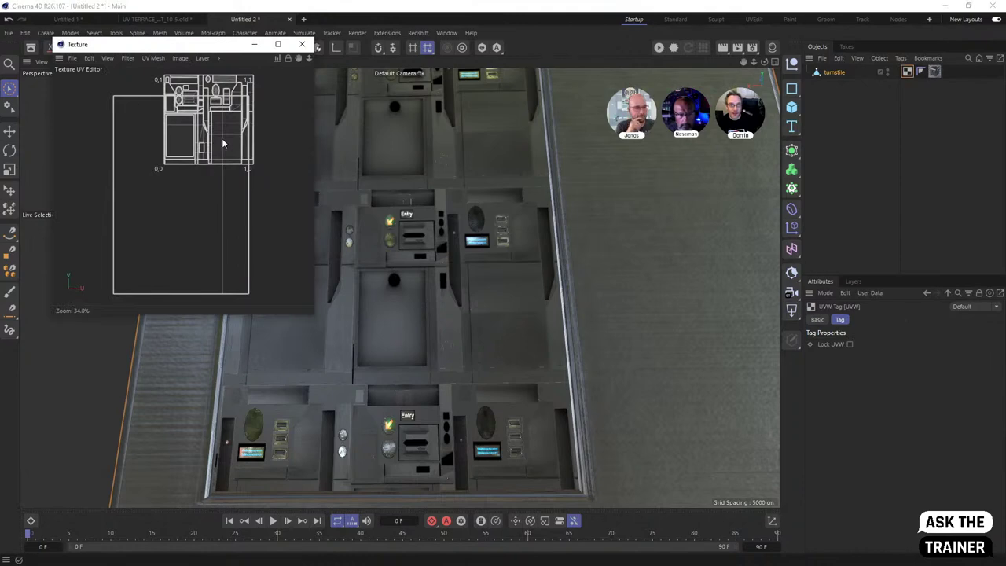
left_click_drag(141, 44, 754, 215)
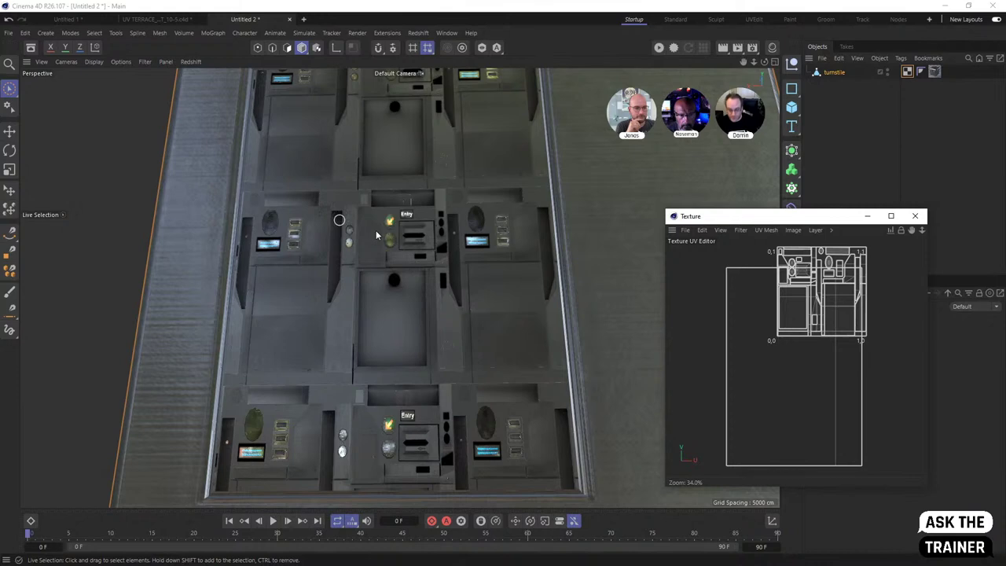
Step: Orbit to show the whole turnstile and move the UV texture view nearer it
right_click(396, 235)
key("Escape")
right_click_drag(396, 264, 397, 250, "alt")
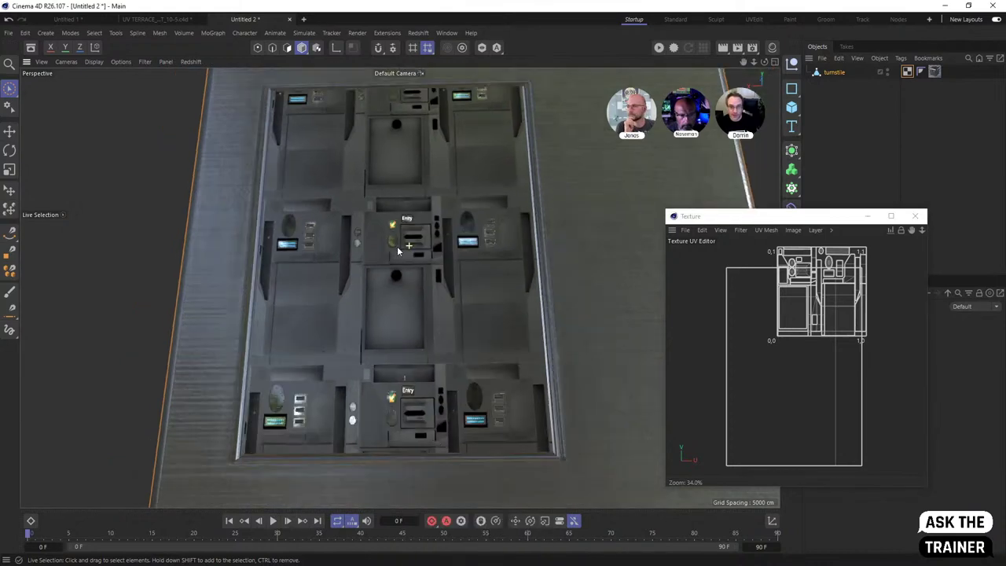
left_click_drag(398, 250, 371, 233, "alt")
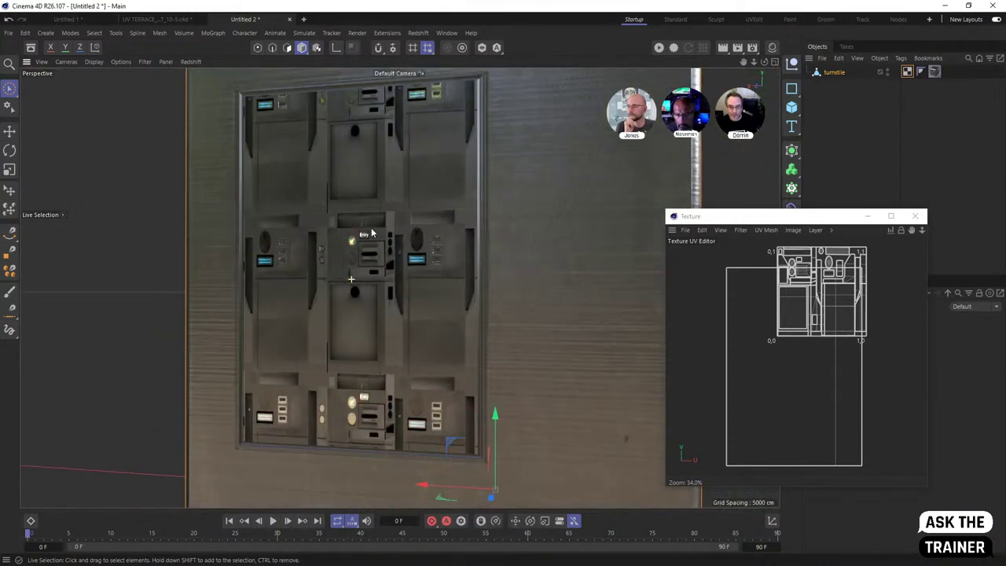
scroll(372, 233, "down", 3)
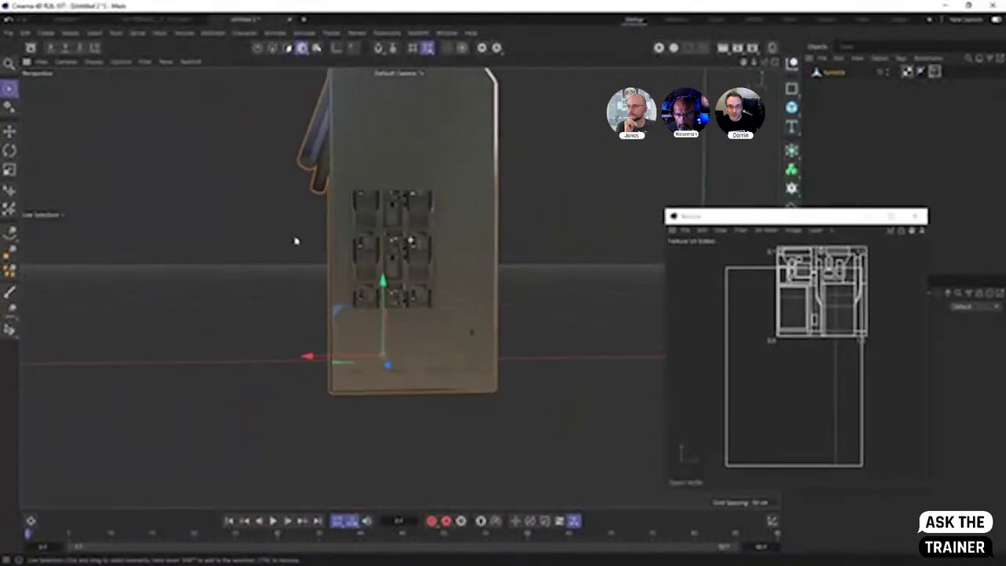
left_click_drag(295, 240, 385, 288, "alt")
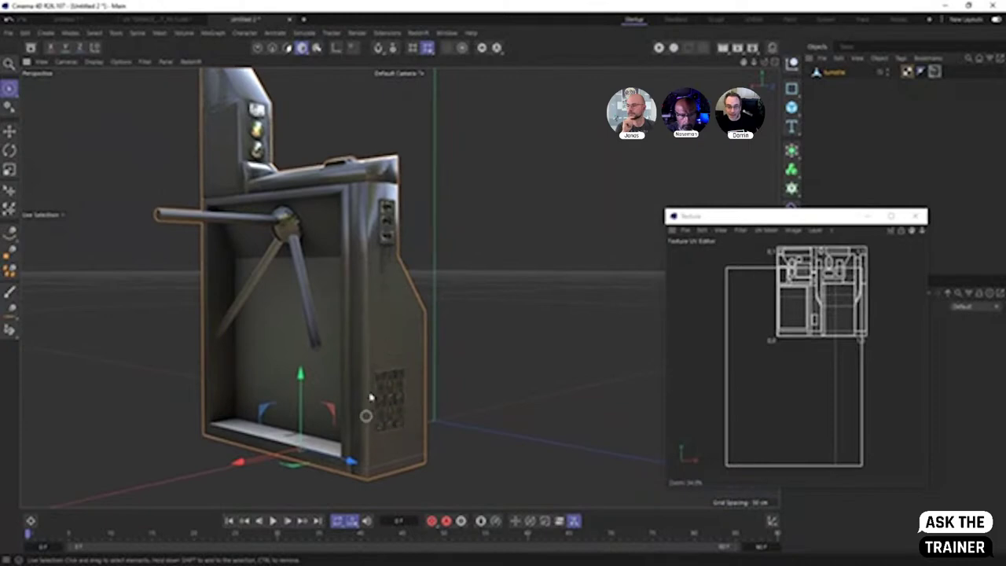
left_click_drag(841, 224, 660, 216)
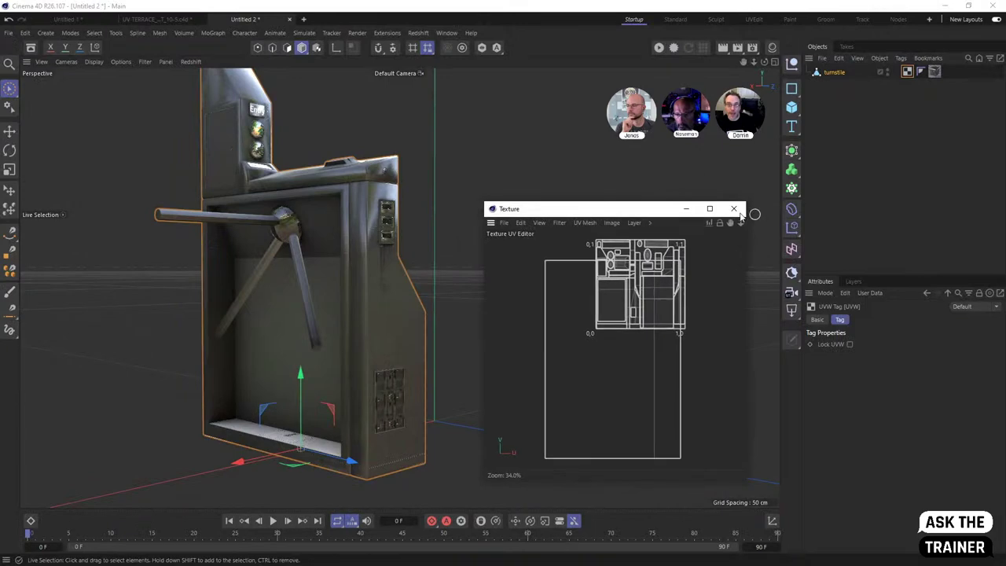
Step: Switch to the UVEdit layout, give the views more height, and enable Polygon mode
left_click(752, 20)
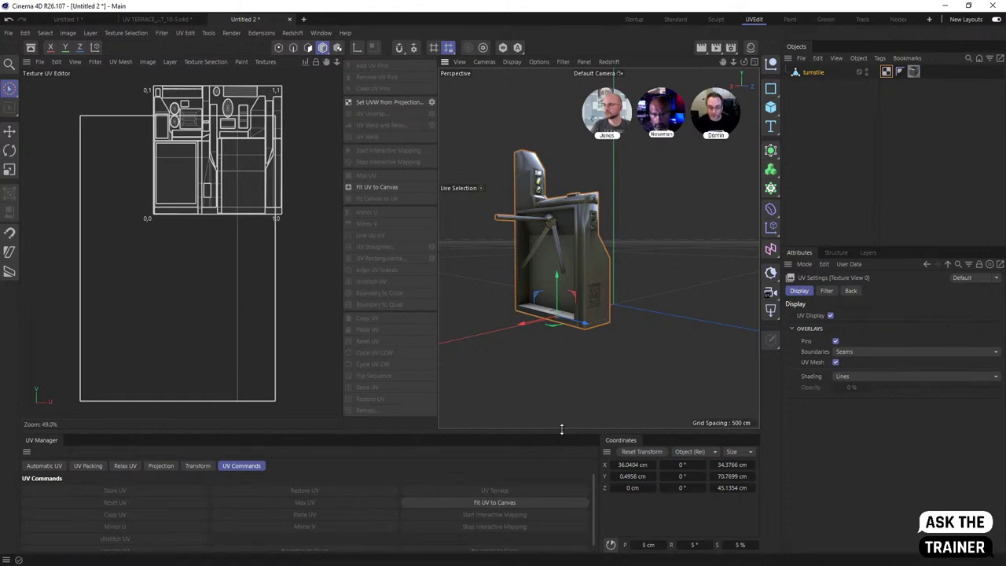
left_click_drag(561, 428, 565, 397)
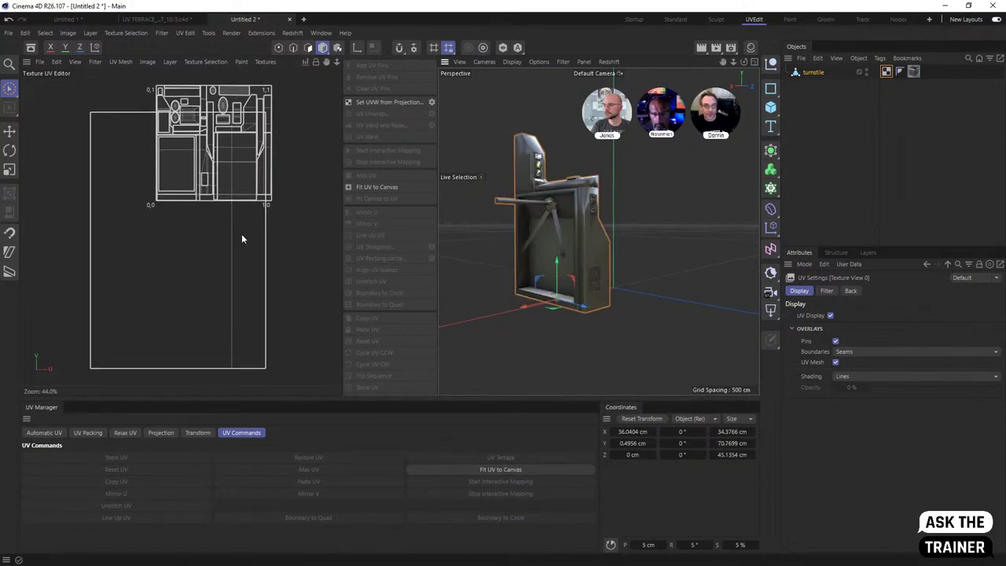
left_click(309, 48)
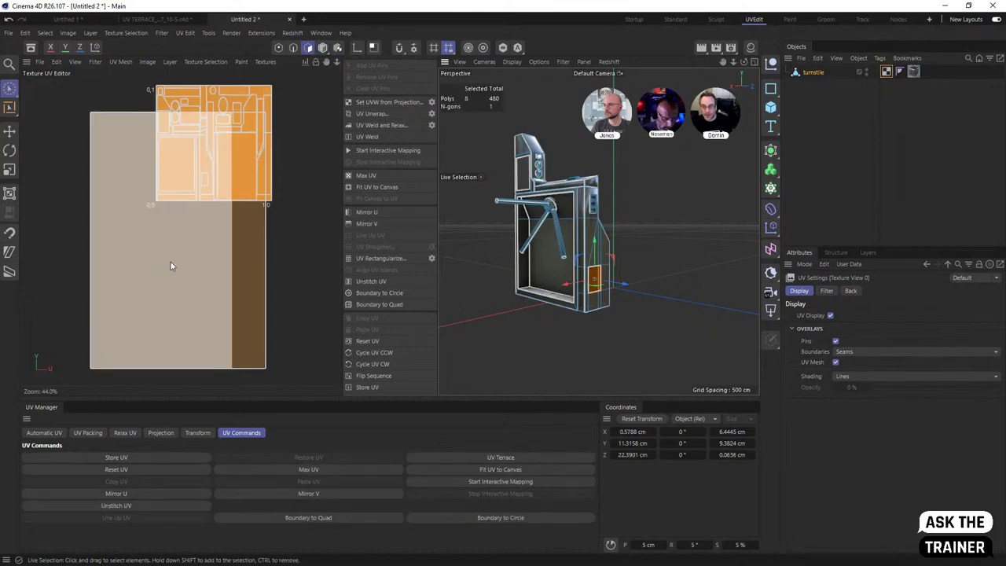
Step: Zoom and orbit the viewport onto the turnstile door's top edge
scroll(617, 292, "up", 2)
scroll(616, 292, "up", 3)
left_click_drag(648, 276, 651, 233, "alt")
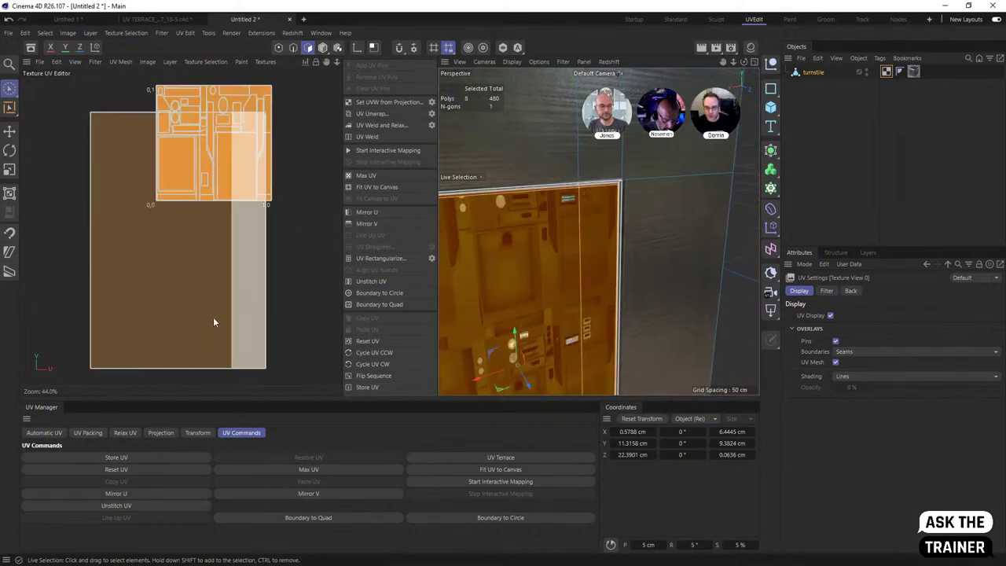
scroll(532, 271, "down", 3)
left_click_drag(518, 275, 542, 306, "alt")
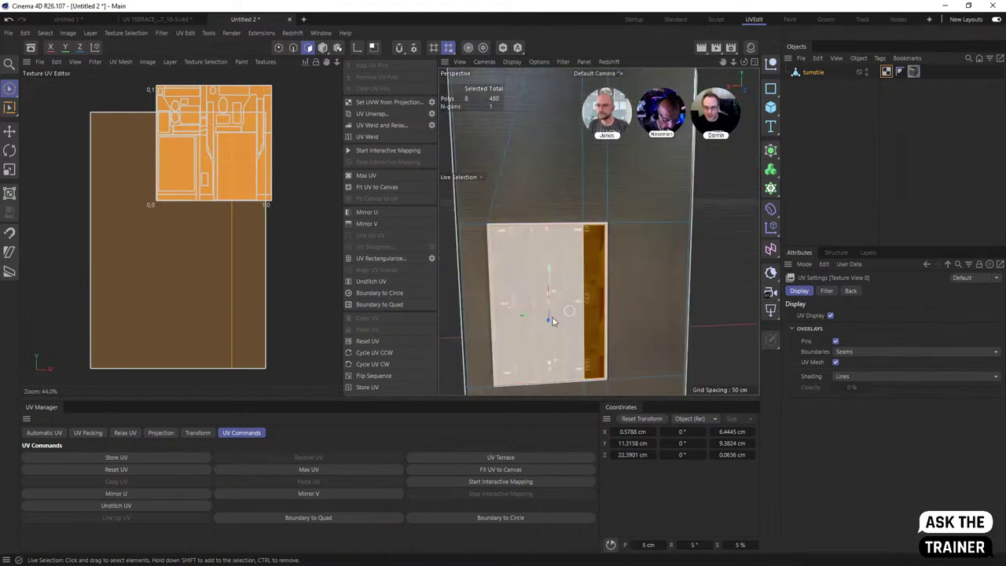
scroll(621, 212, "up", 3)
left_click_drag(633, 216, 555, 246, "alt")
Step: Select the door's front face and widen the 3D view to see it at an angle
right_click(555, 246)
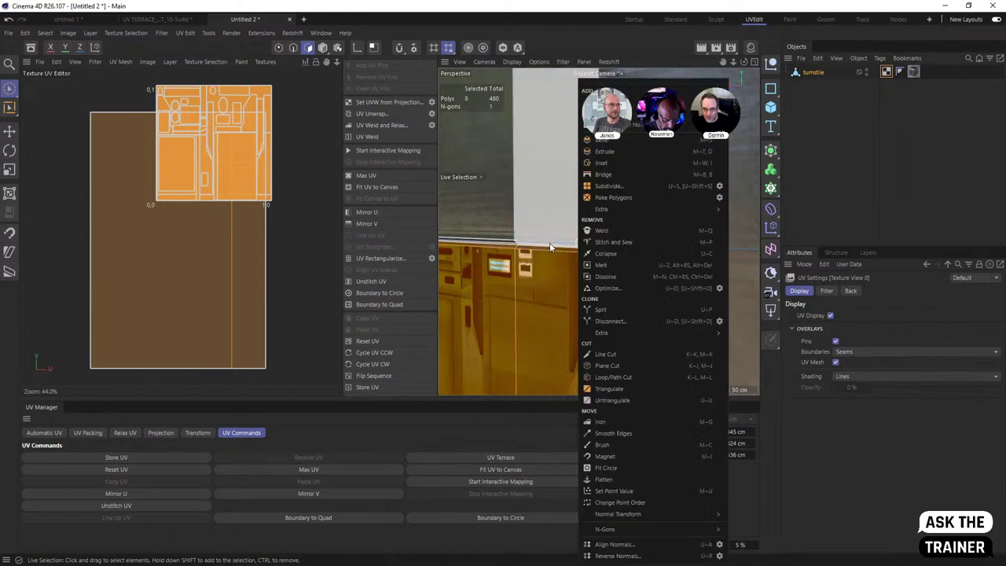
key("Escape")
left_click_drag(562, 309, 550, 290, "alt")
scroll(539, 296, "down", 3)
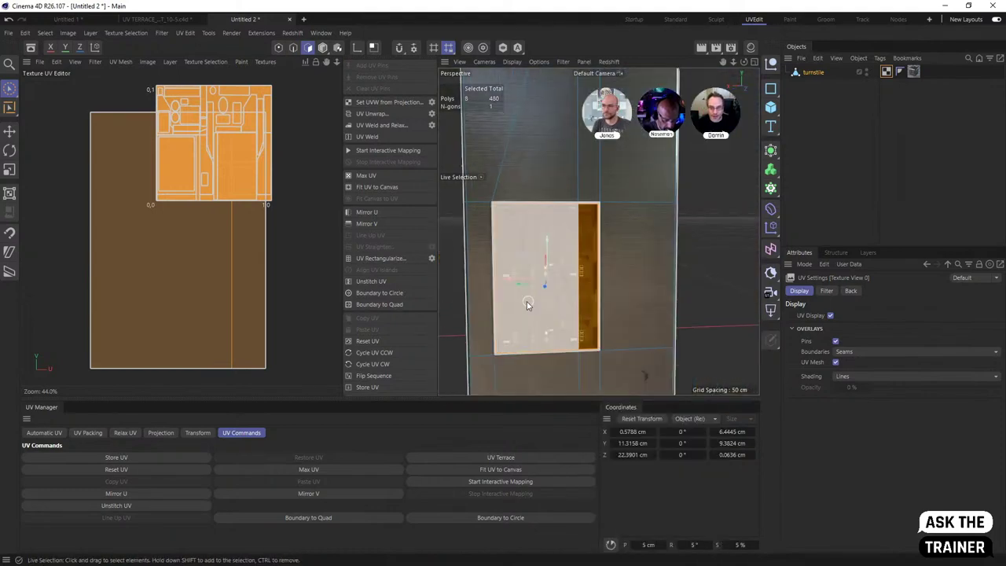
left_click(550, 291)
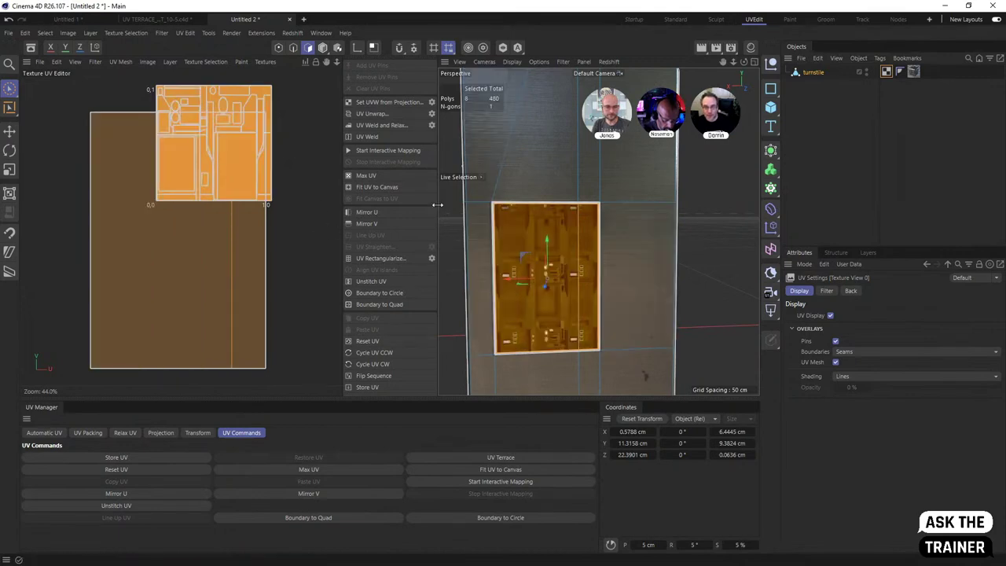
left_click_drag(439, 206, 192, 228)
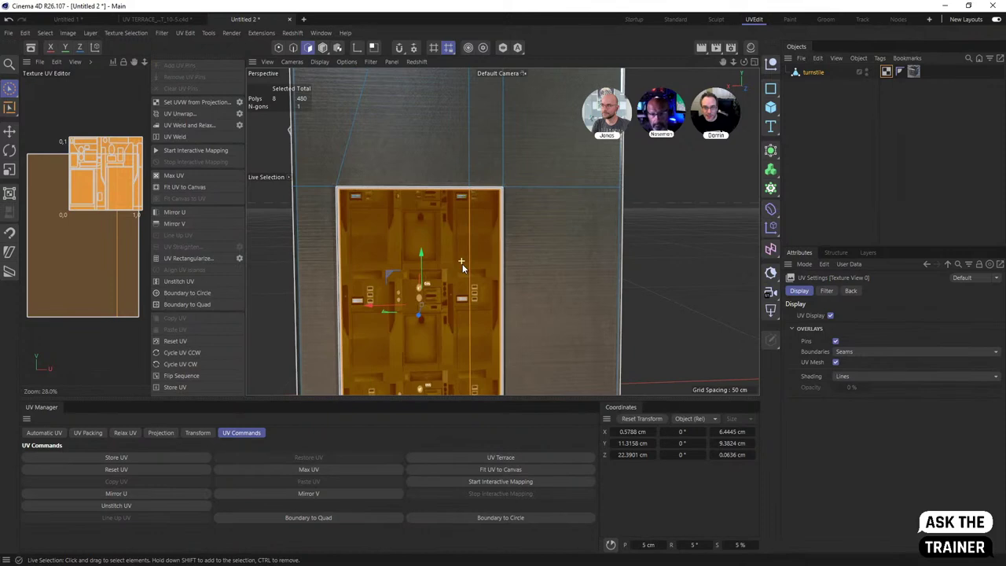
scroll(462, 264, "down", 3)
left_click_drag(443, 259, 460, 356, "alt")
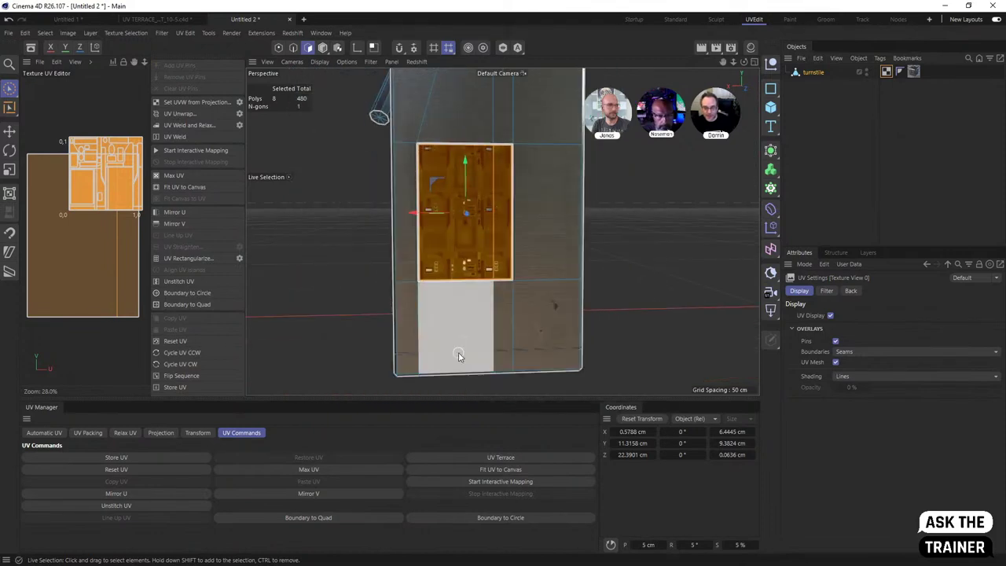
Step: Try UV Terrace on the face, undo it, and clear the selection
left_click(498, 456)
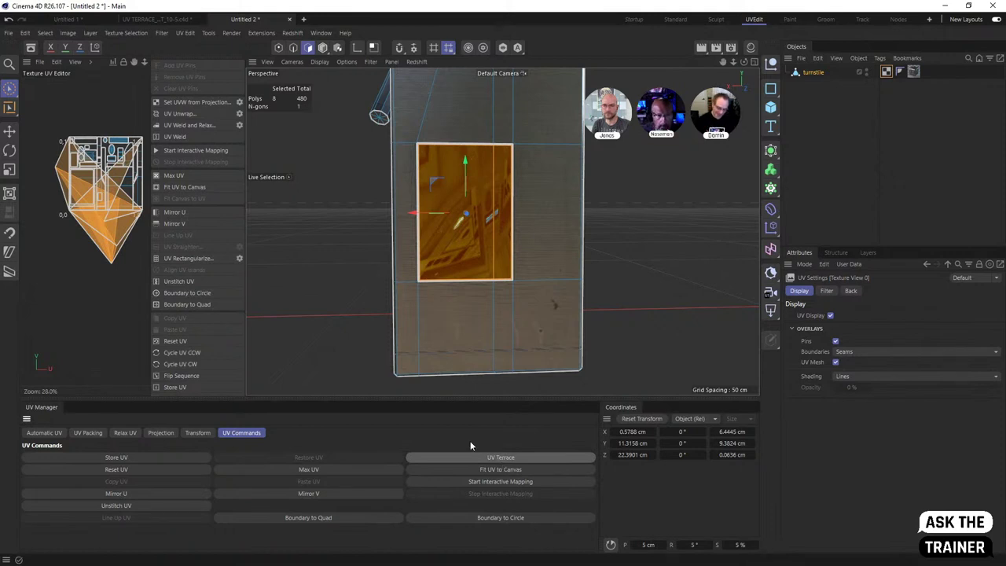
left_click(177, 257)
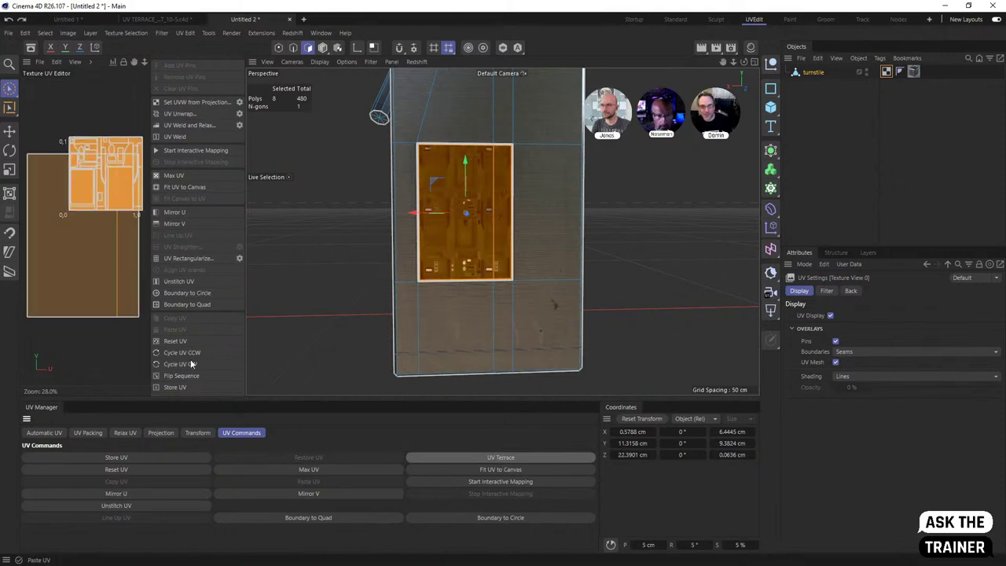
left_click(348, 194)
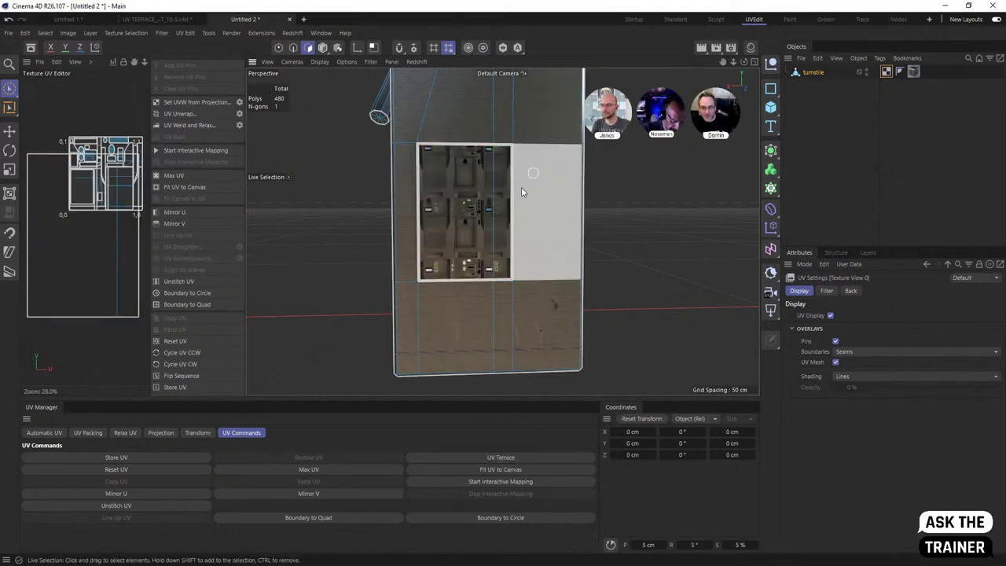
Step: Grow a two-polygon selection to the door's 20 polygons and frame them
left_click(468, 203)
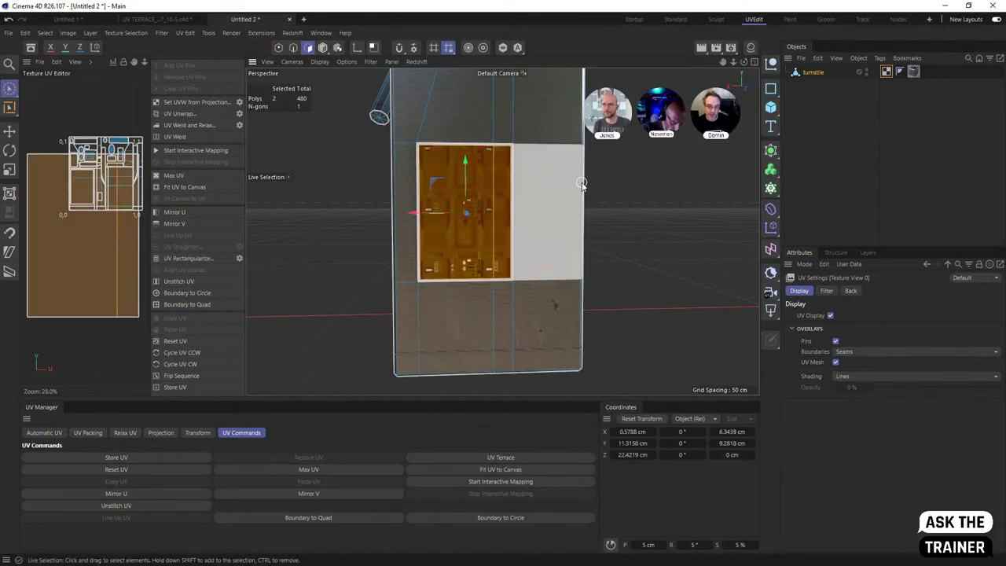
key("u")
key("w")
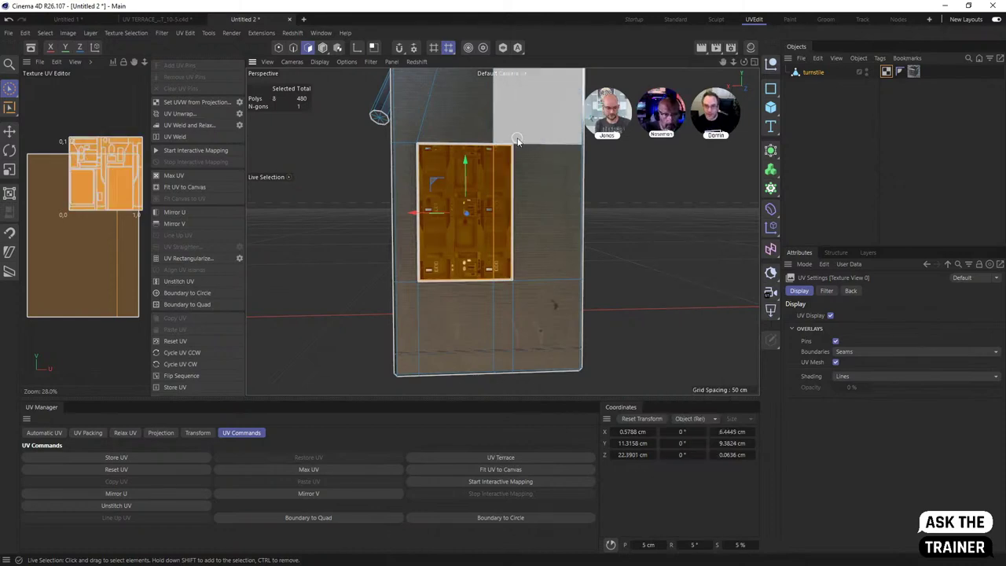
scroll(542, 139, "up", 6)
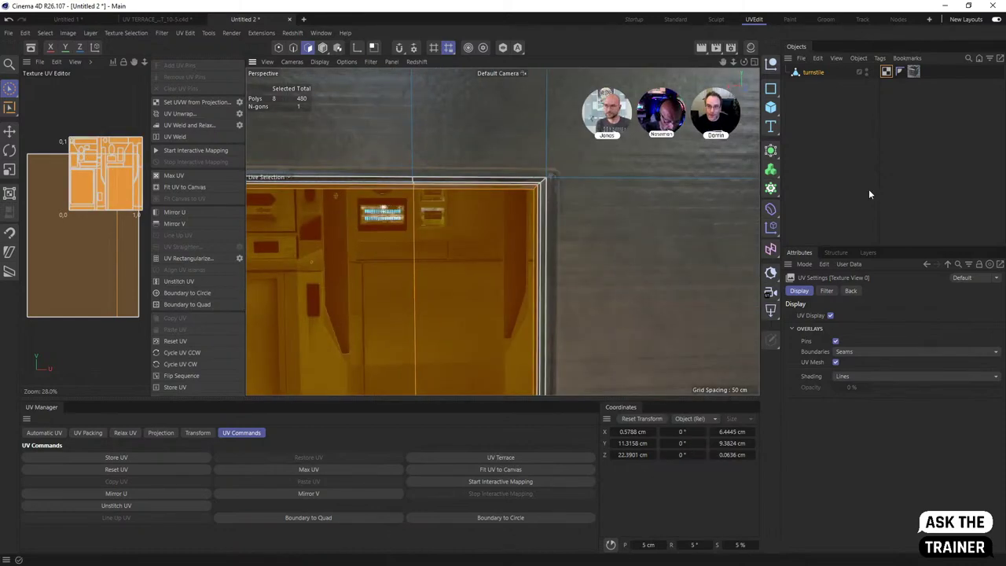
key("u")
key("g")
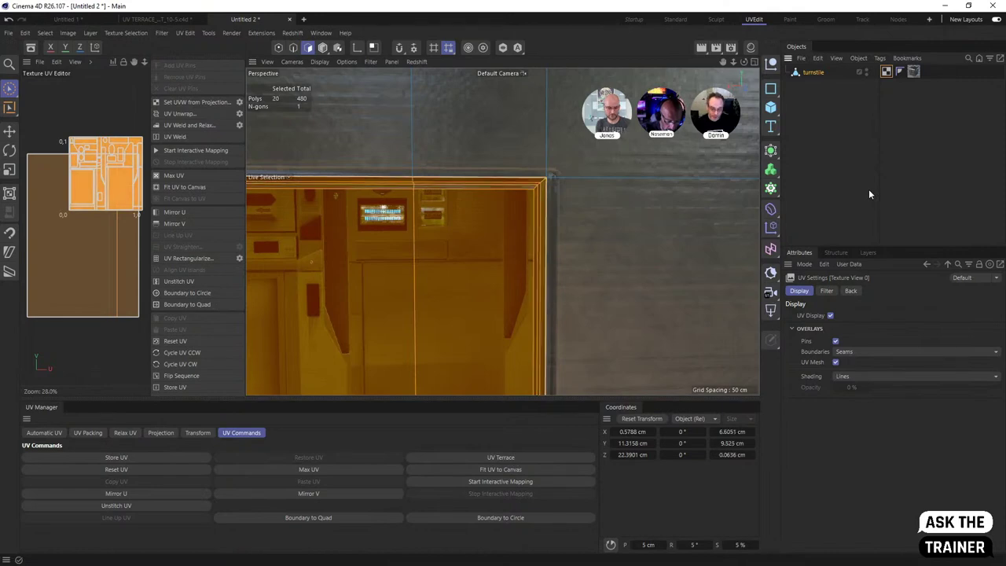
key("u")
key("g")
key("ctrl+z")
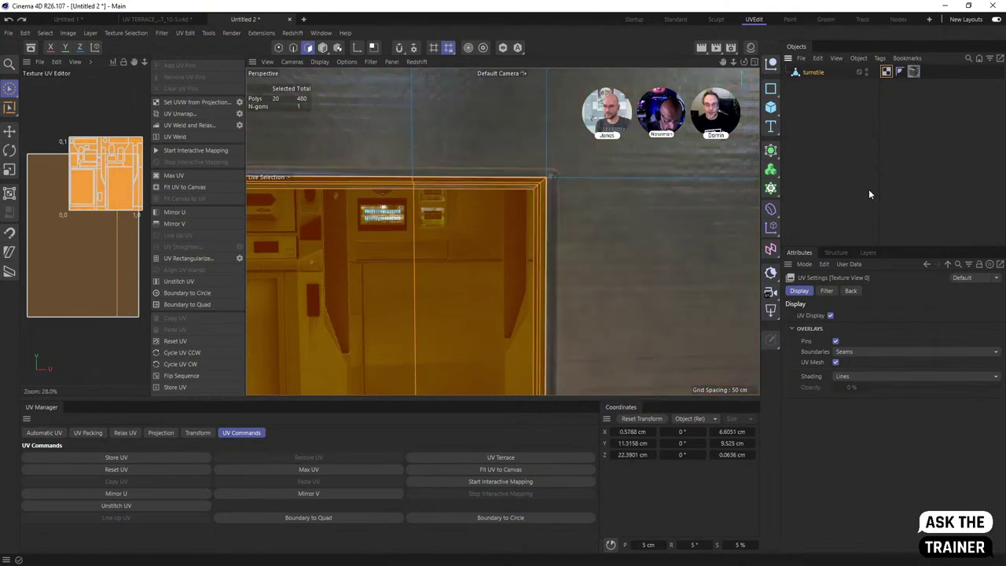
key("s")
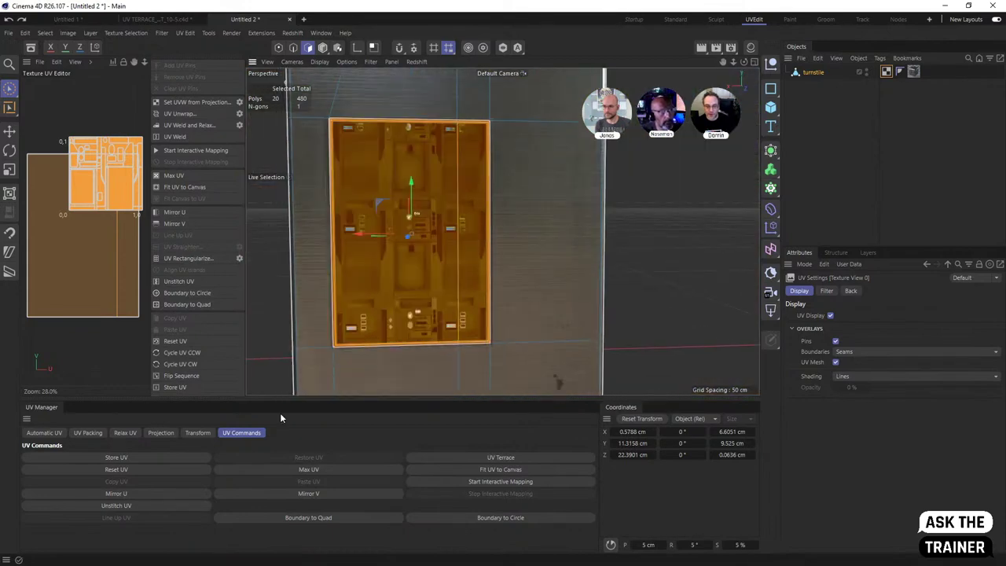
Step: Apply UV Terrace to the door polygons, inspect the turnstile in the Startup layout, then switch to the call
left_click(520, 459)
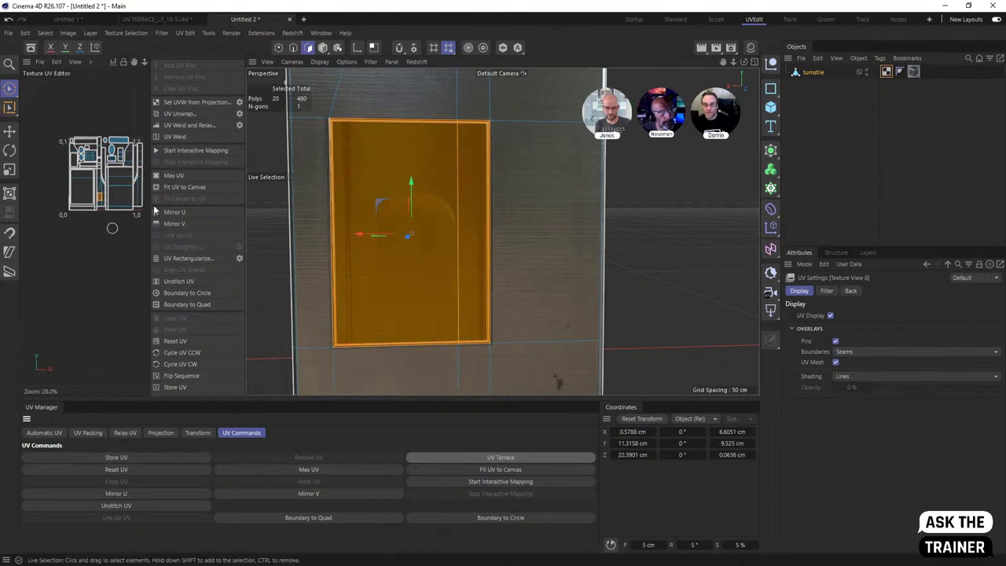
left_click(633, 19)
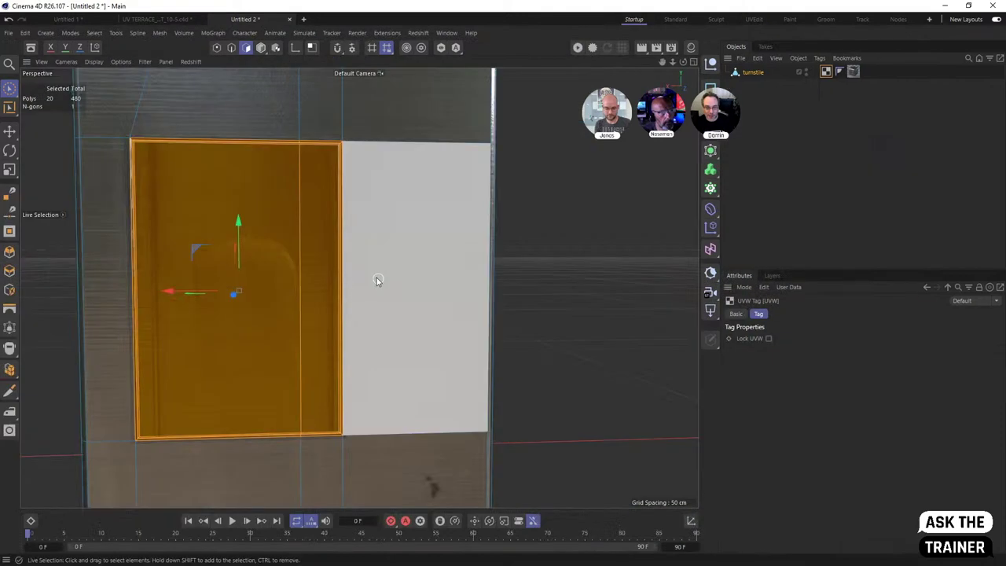
left_click_drag(375, 278, 179, 220, "alt")
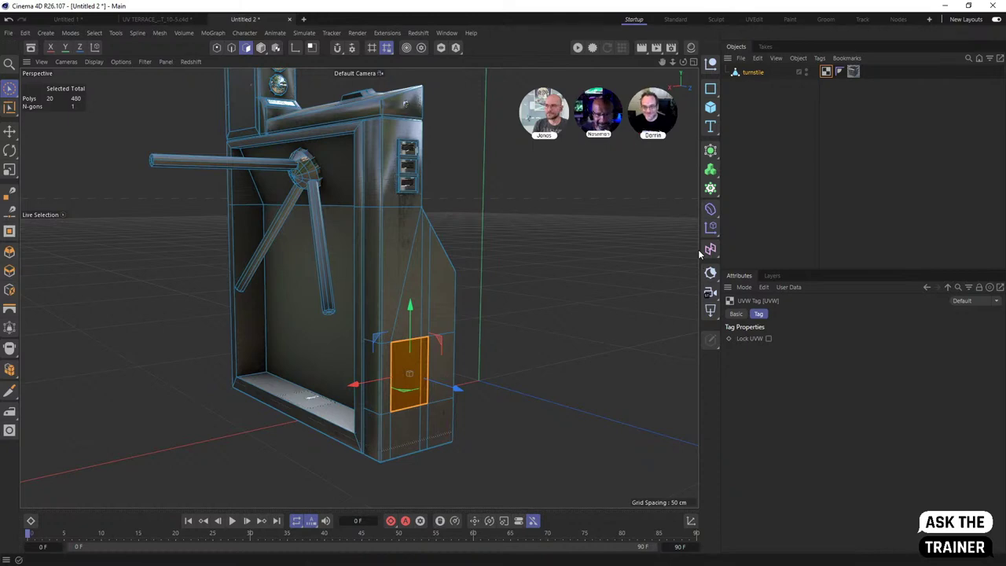
left_click_drag(698, 249, 644, 259, "alt")
key("alt+Tab")
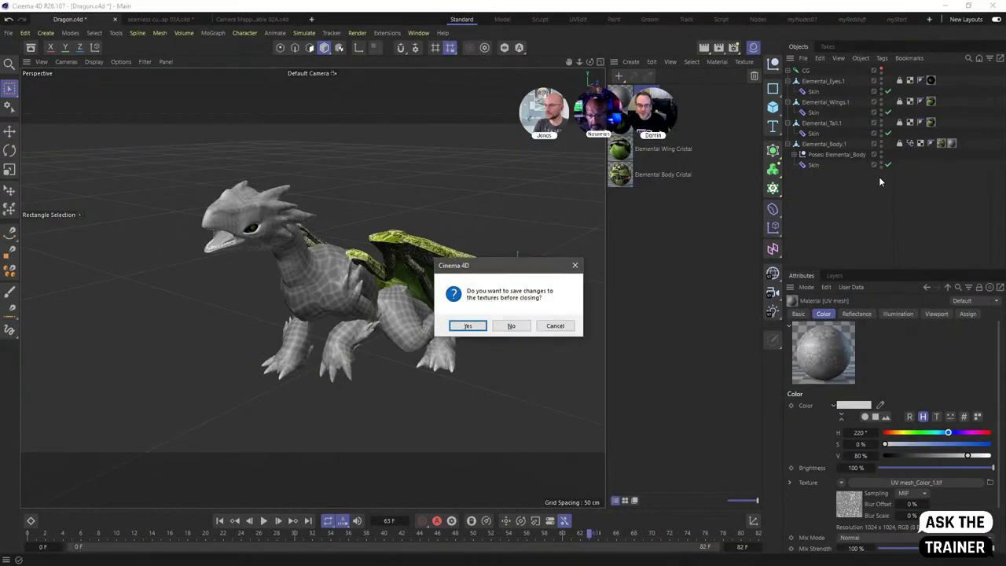
Step: Save the texture changes, delete Elemental_Body's empty material tag, and scrub to frame 69
left_click(481, 325)
left_click(952, 142)
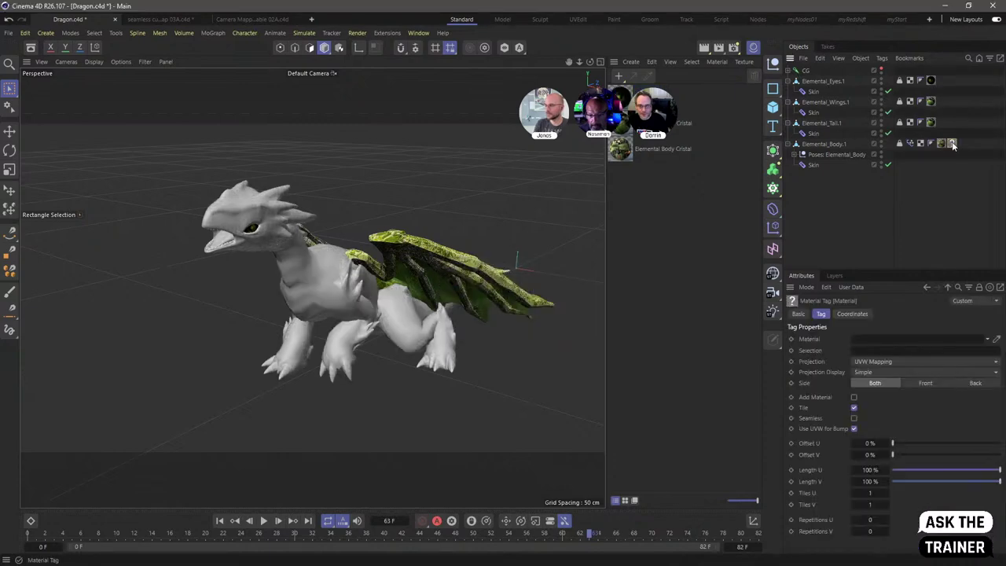
key("Delete")
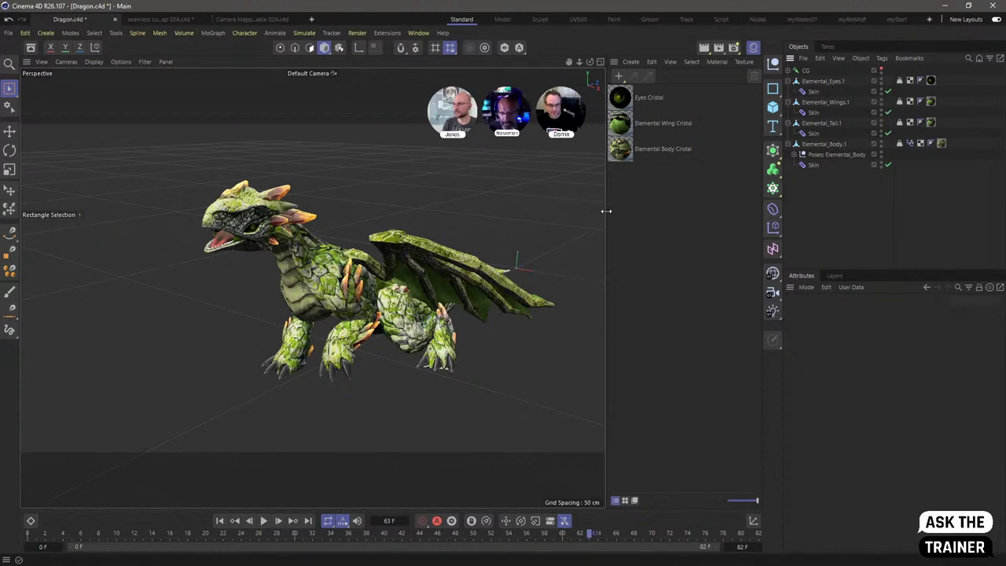
left_click_drag(604, 211, 646, 209)
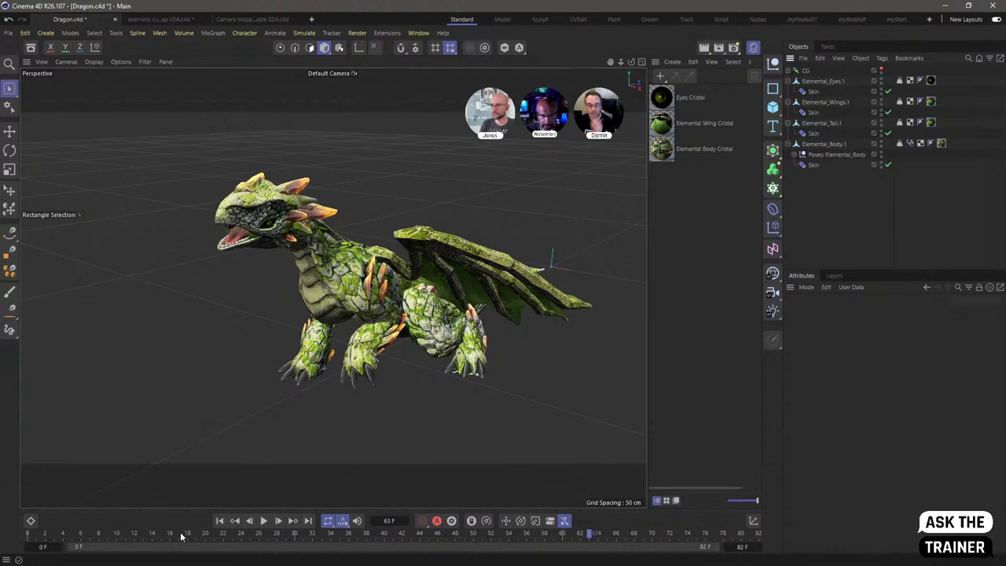
left_click_drag(181, 536, 641, 523)
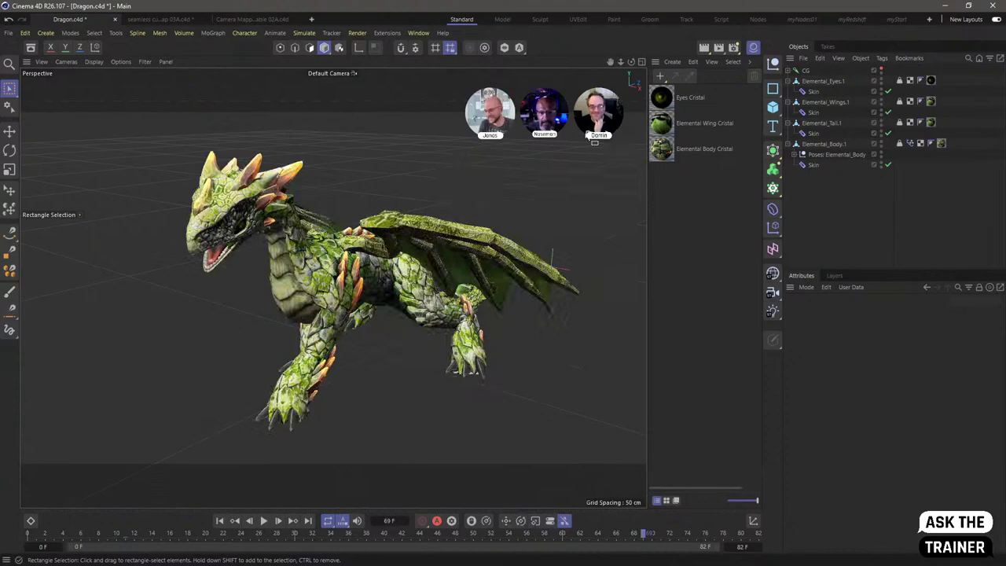
Step: In the UVEdit layout, display the Elemental_Body.1 UVW tag's islands and open the Material Manager
left_click(576, 21)
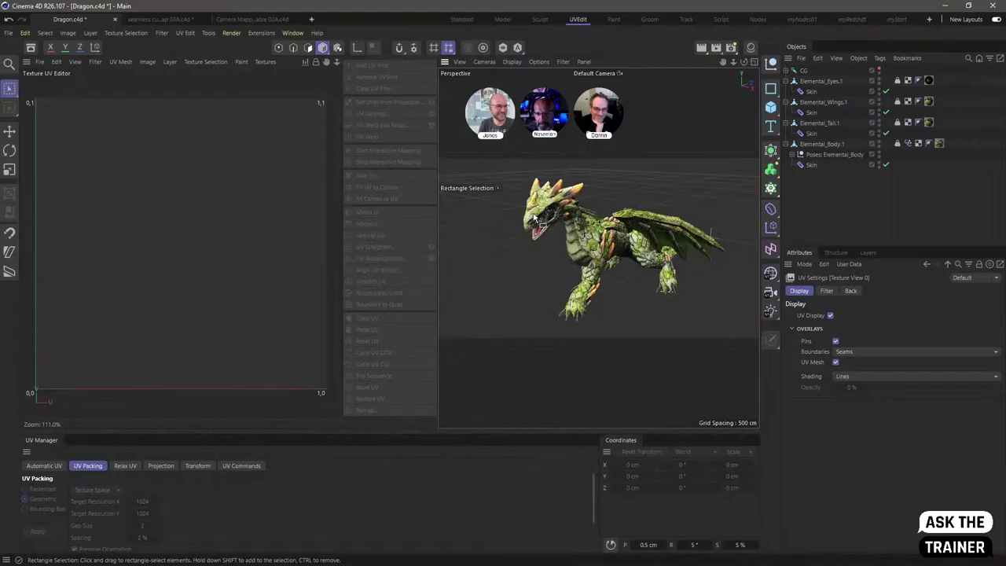
left_click(821, 123)
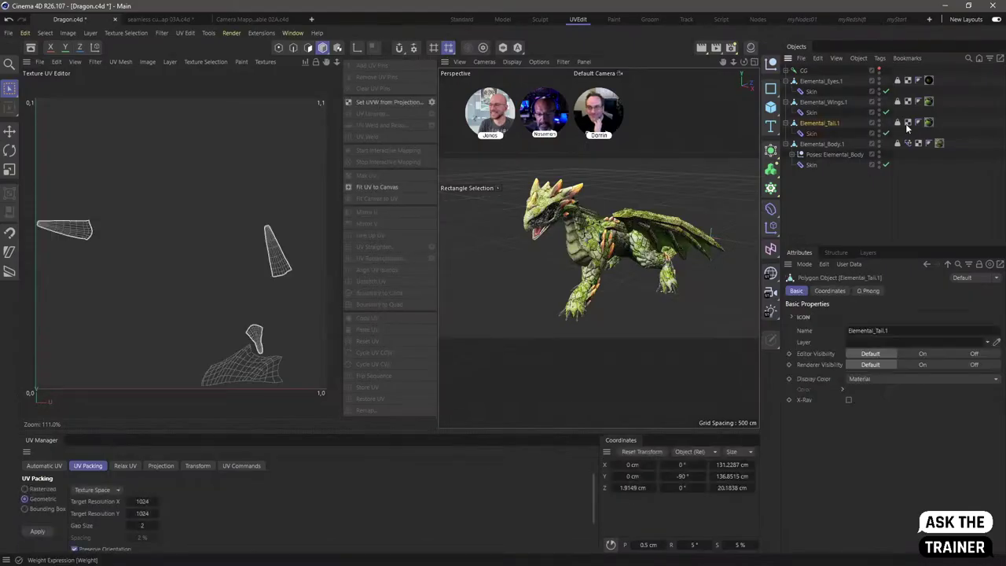
left_click(917, 143)
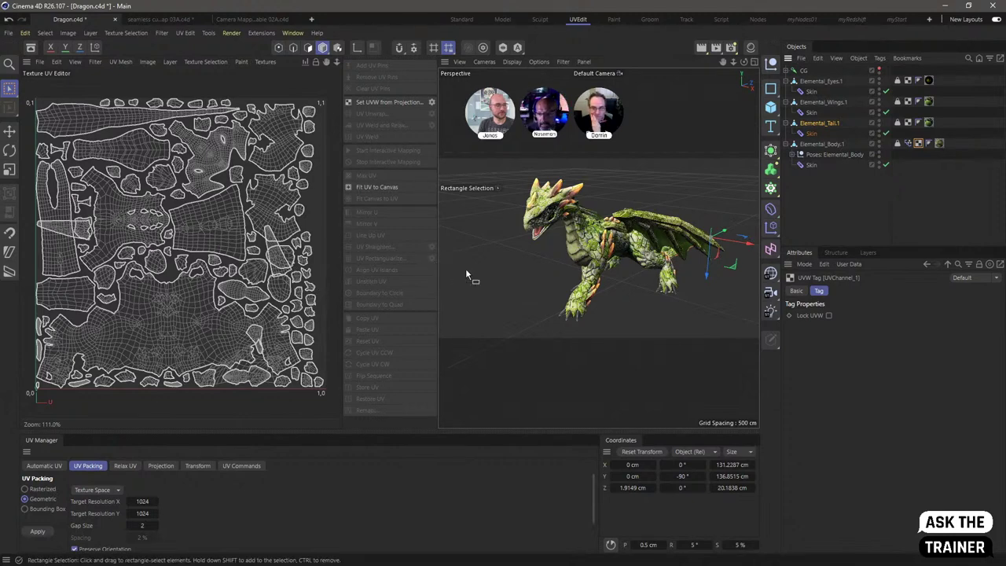
left_click(817, 145)
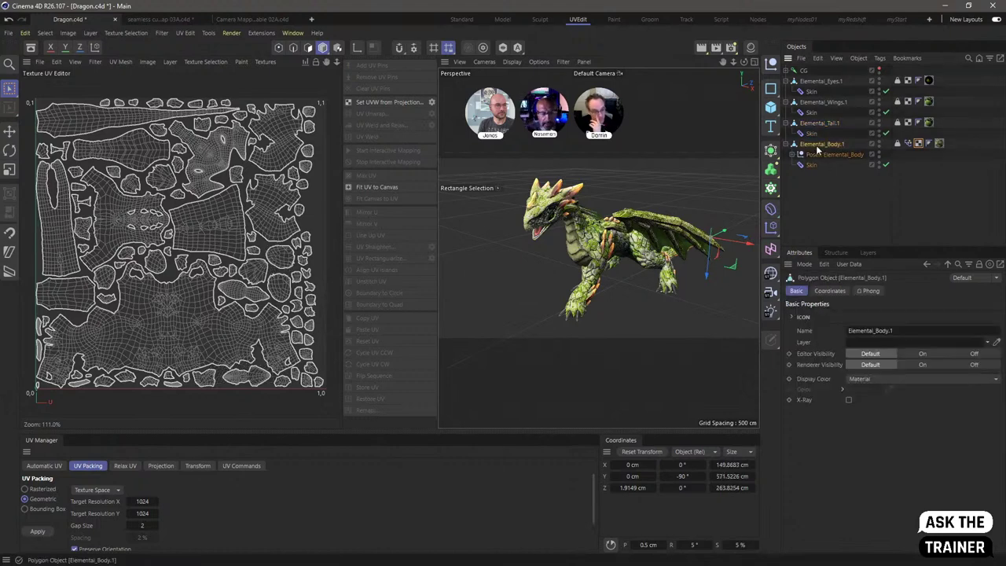
left_click(916, 144)
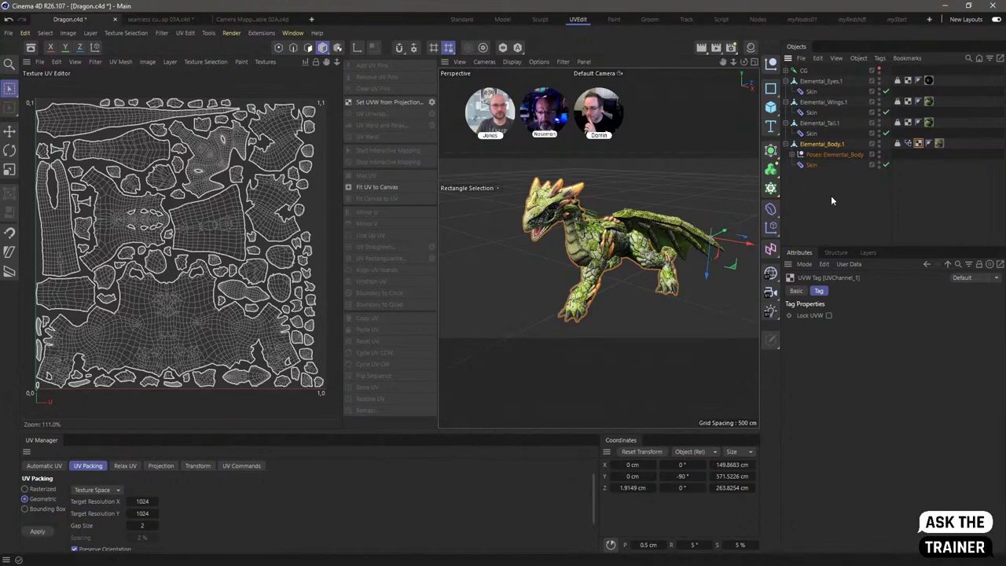
left_click(829, 146)
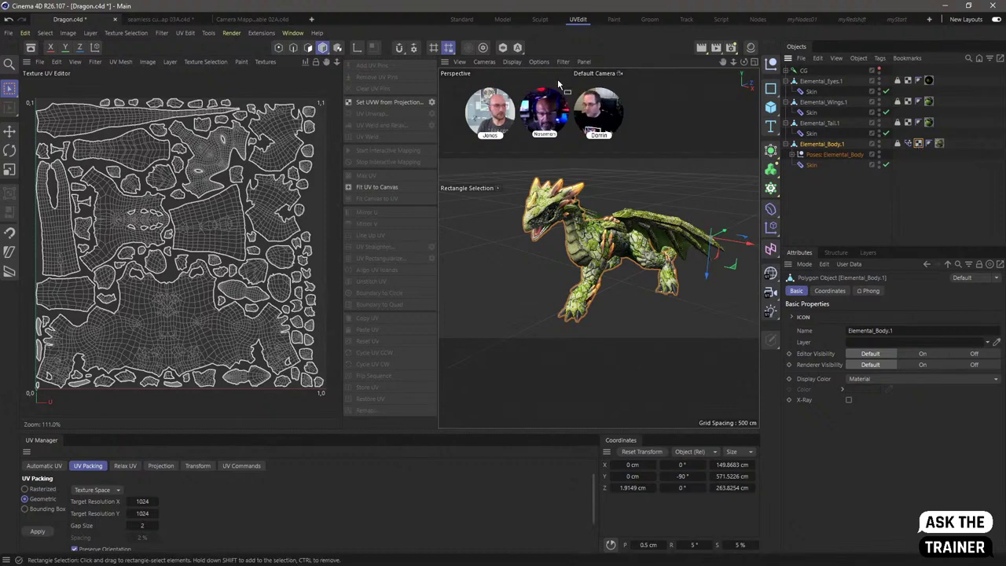
left_click(751, 48)
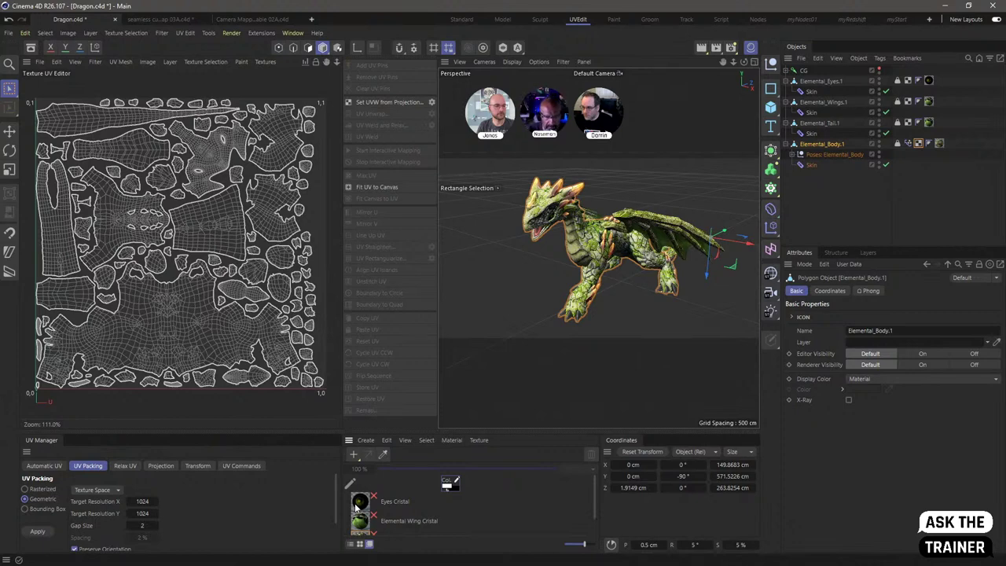
Step: Create a new default material and name it 'Noseman is Smart'
left_click(354, 455)
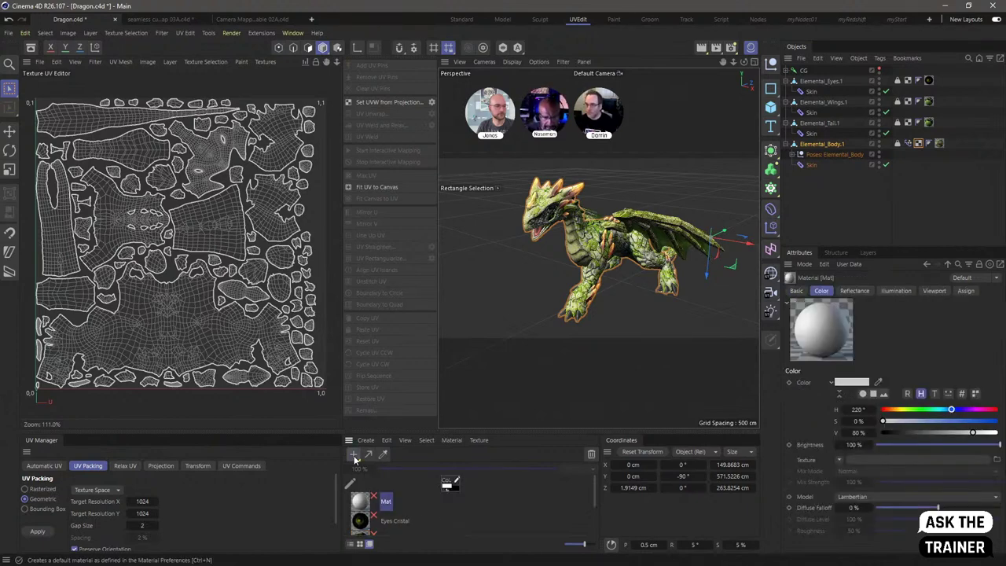
left_click(375, 500)
double_click(385, 501)
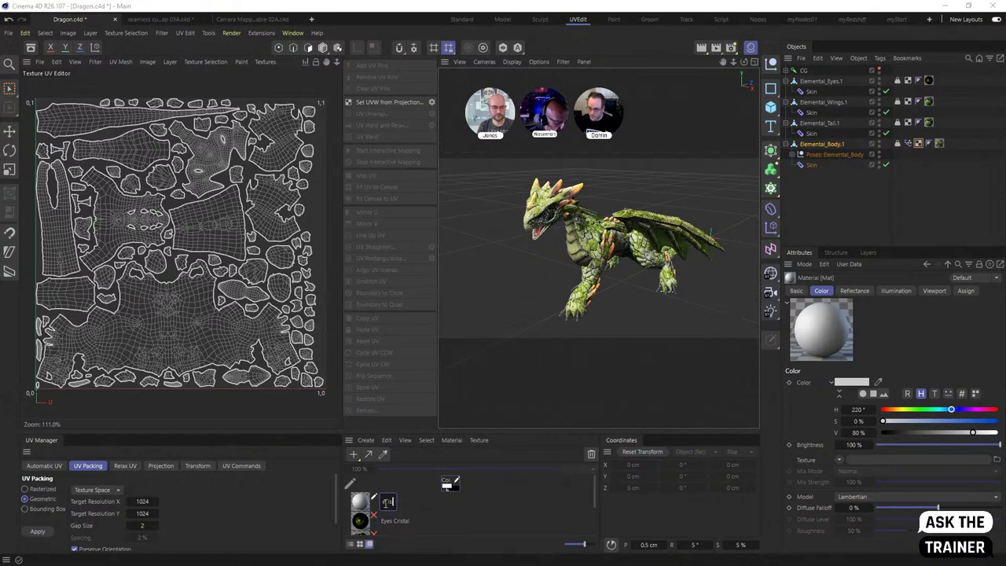
type("Skin")
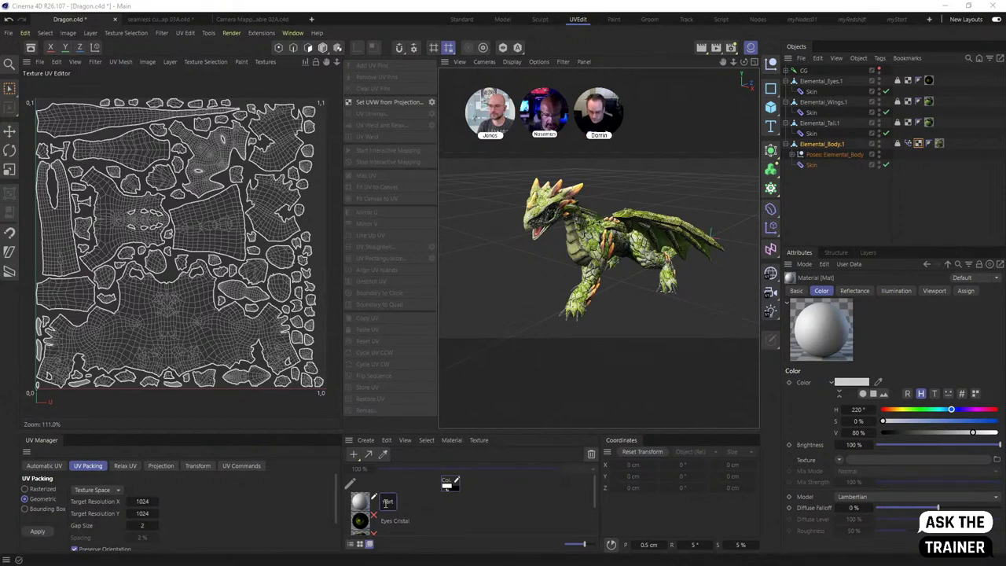
key("Return")
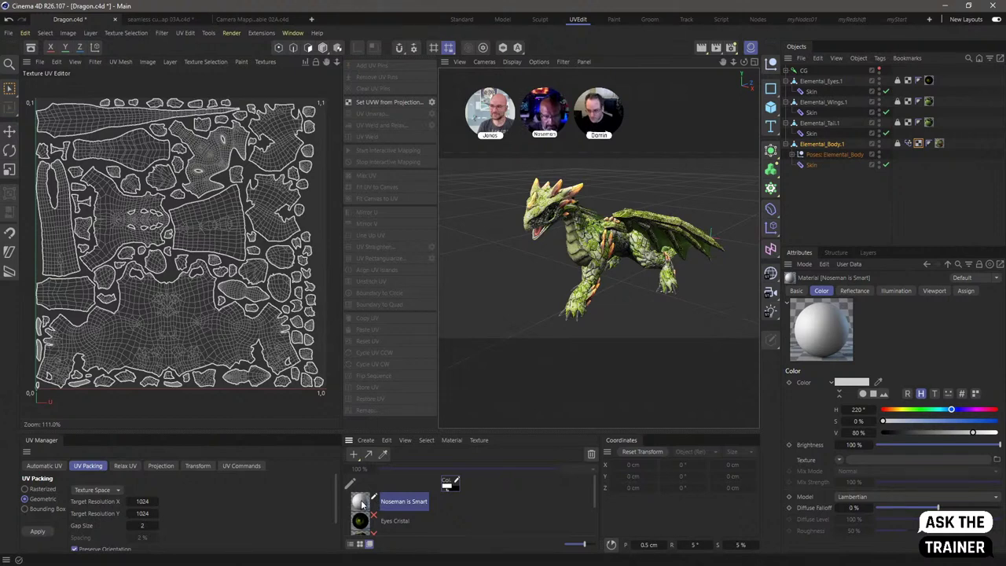
Step: Turn off the material's Reflectance channel in the Material Editor
double_click(359, 501)
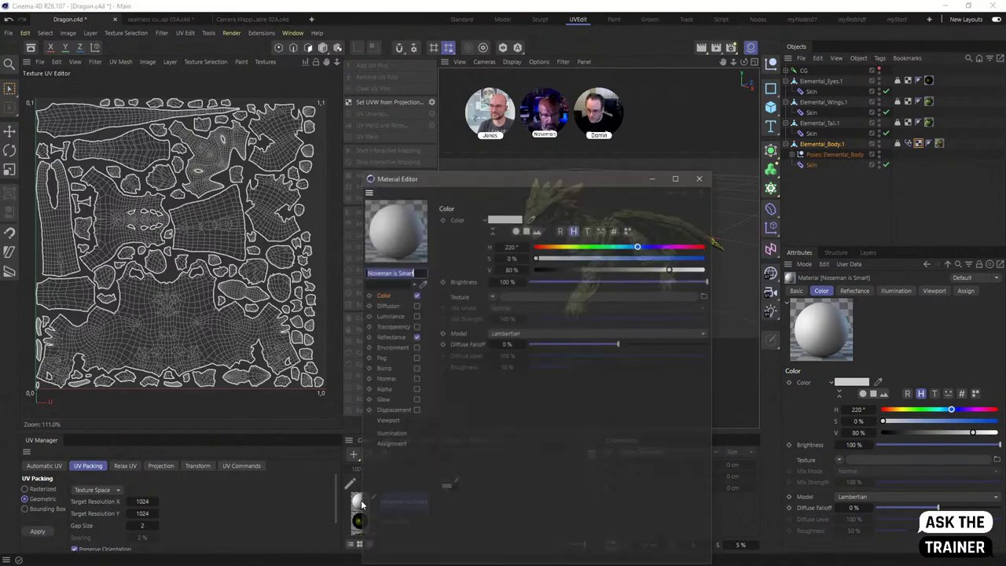
left_click(416, 337)
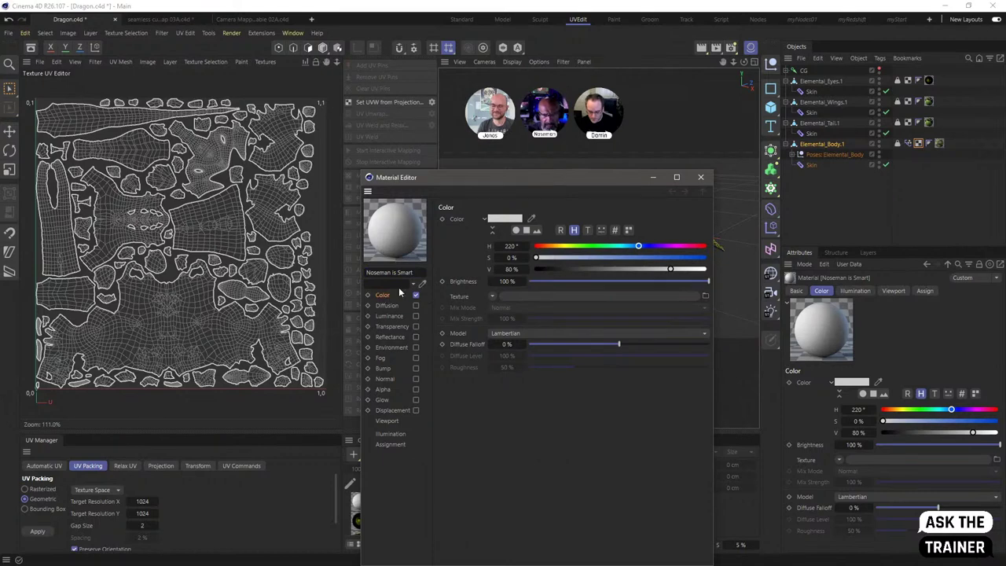
left_click(700, 177)
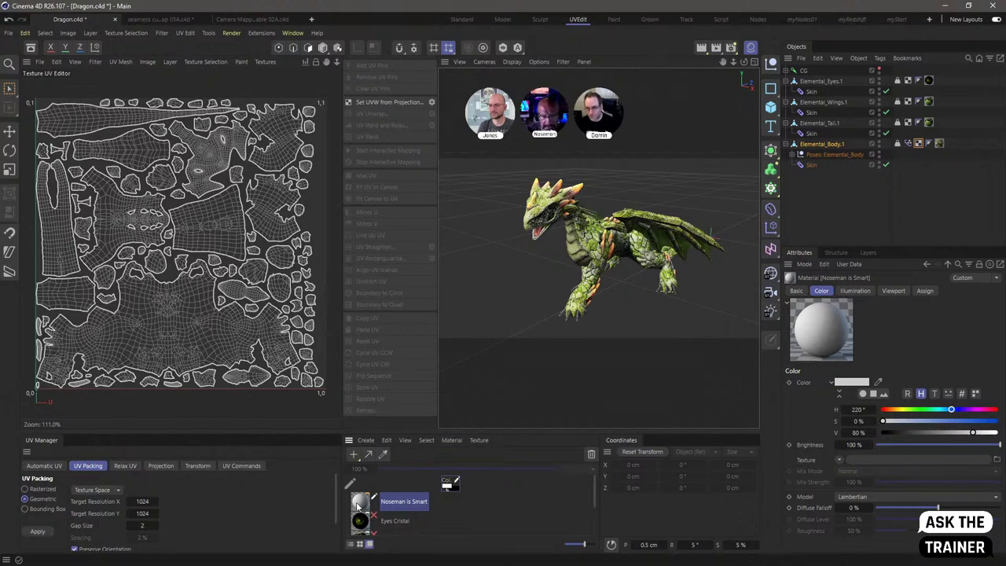
double_click(359, 504)
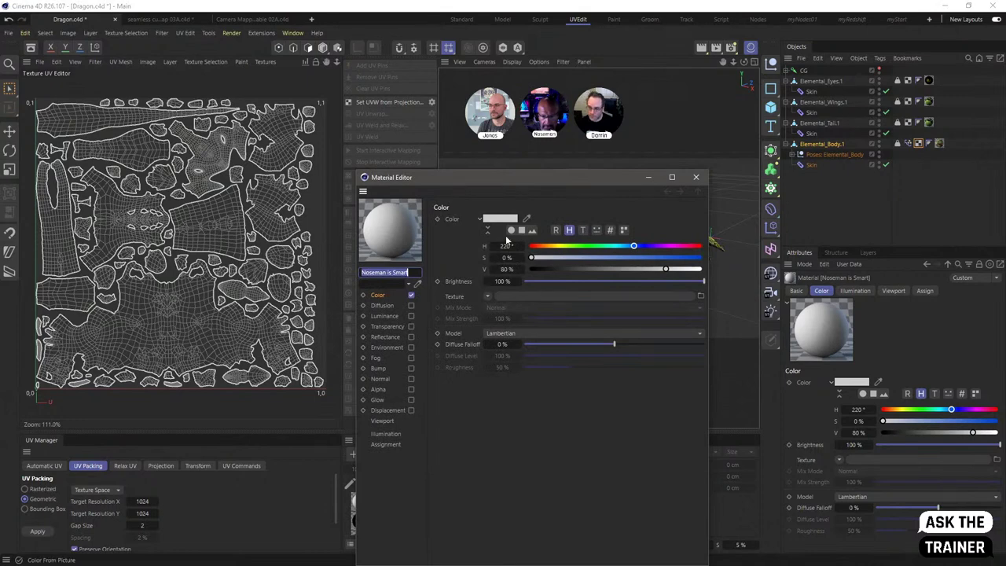
left_click(695, 179)
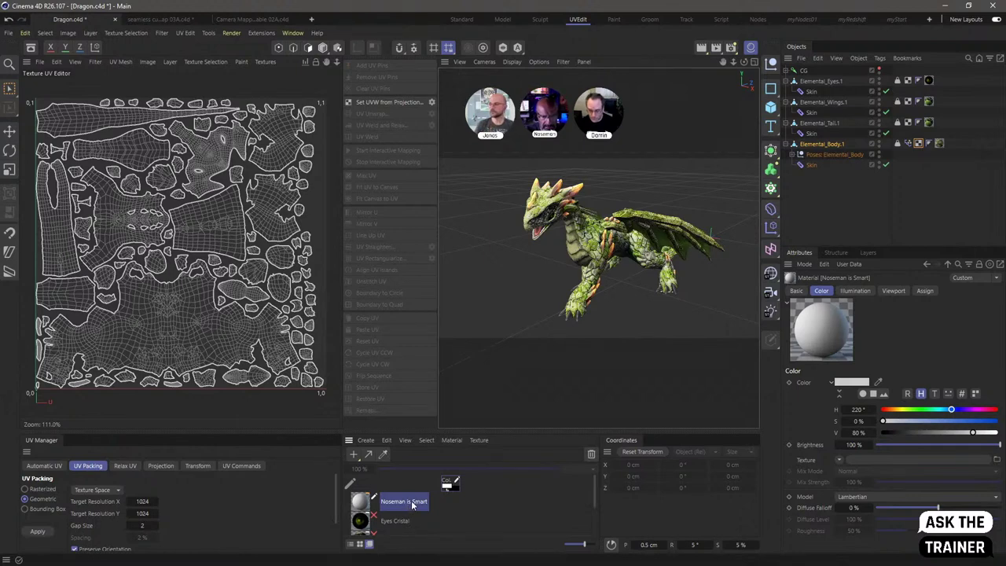
Step: Create a 1024×1024 Color channel texture tinted pinkish red at 31% saturation
left_click(474, 440)
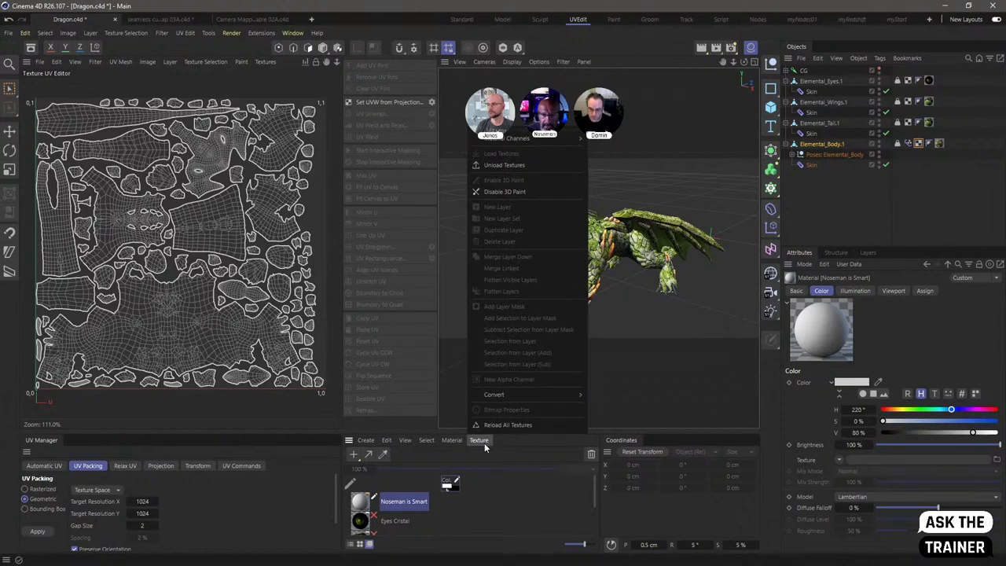
mouse_move(504, 139)
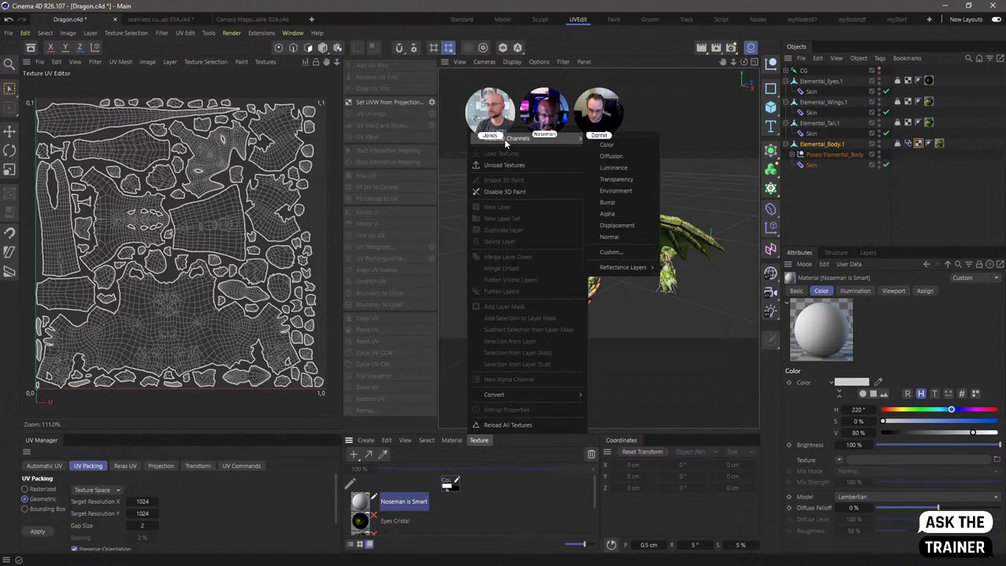
left_click(616, 145)
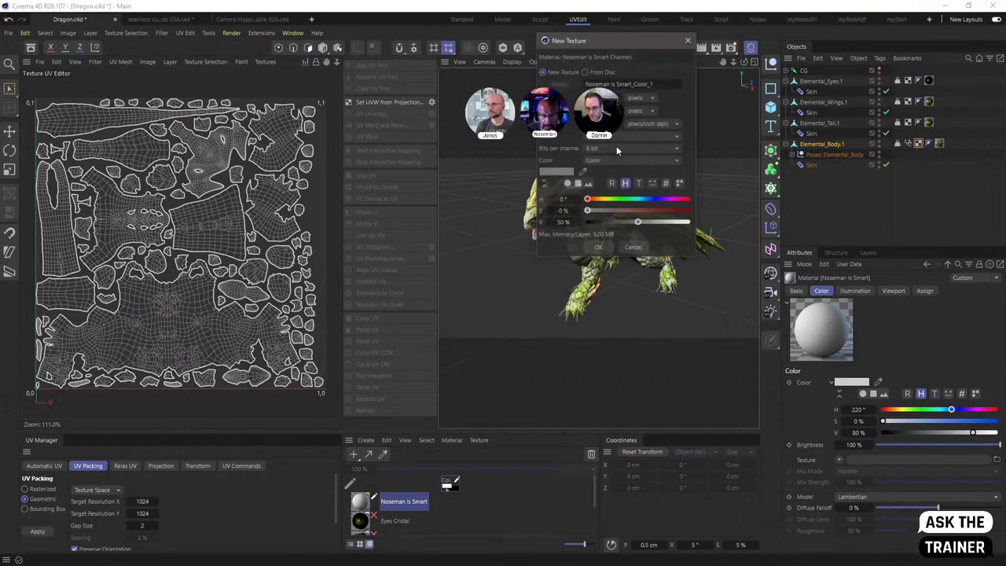
left_click_drag(615, 59, 552, 198)
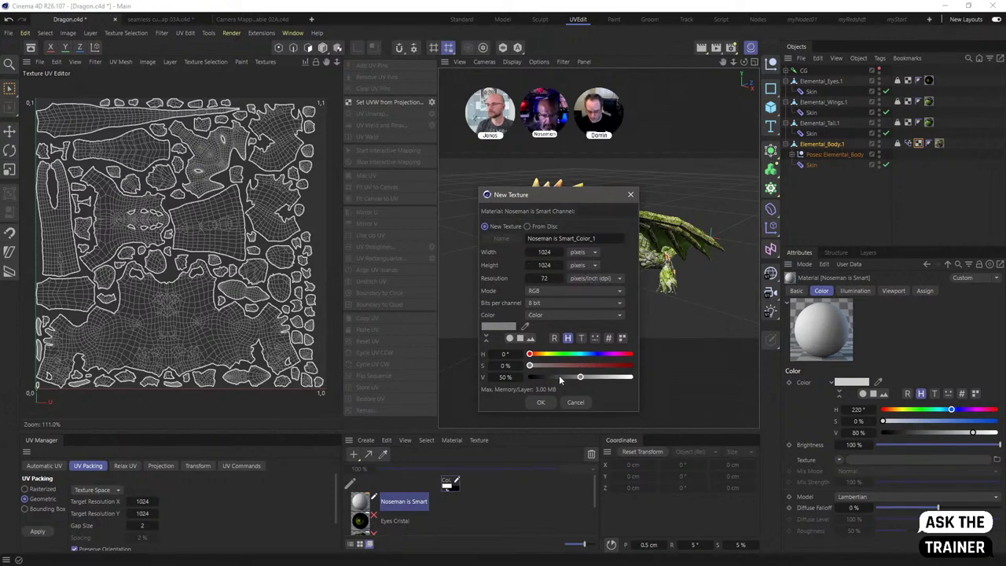
left_click(561, 363)
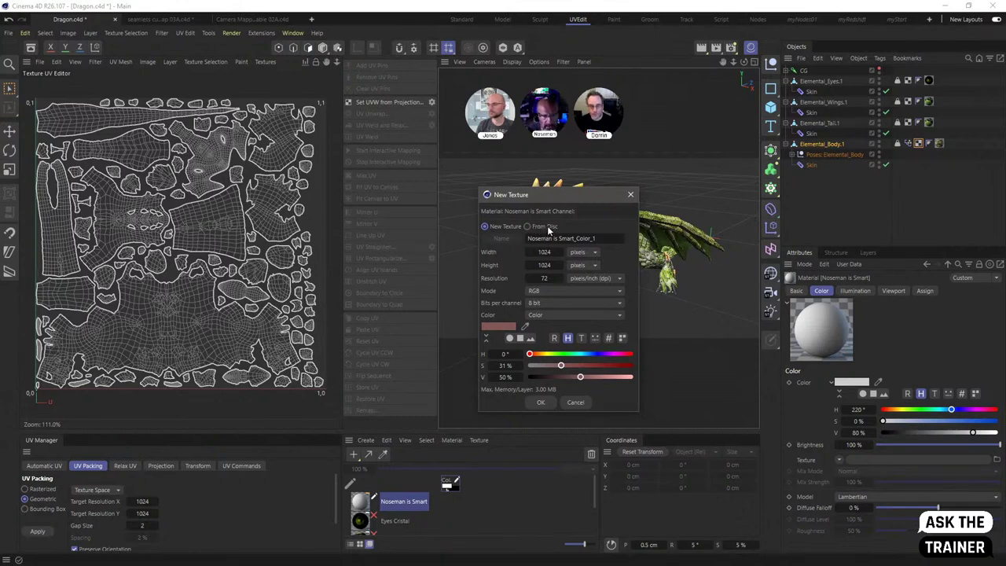
left_click(545, 403)
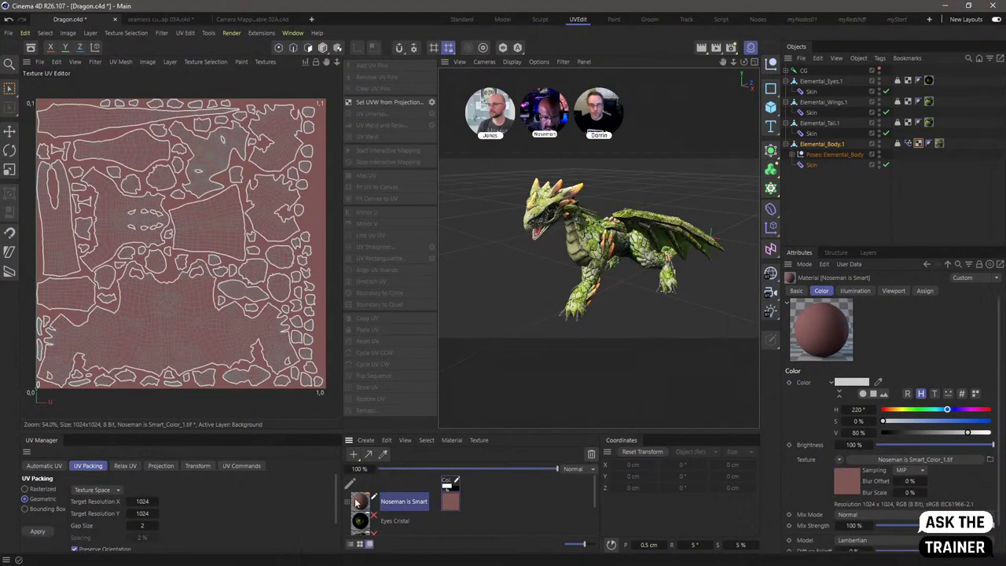
Step: Reveal the material's Color texture Background layer in the Layers tab and enter the Paint layout
left_click(347, 502)
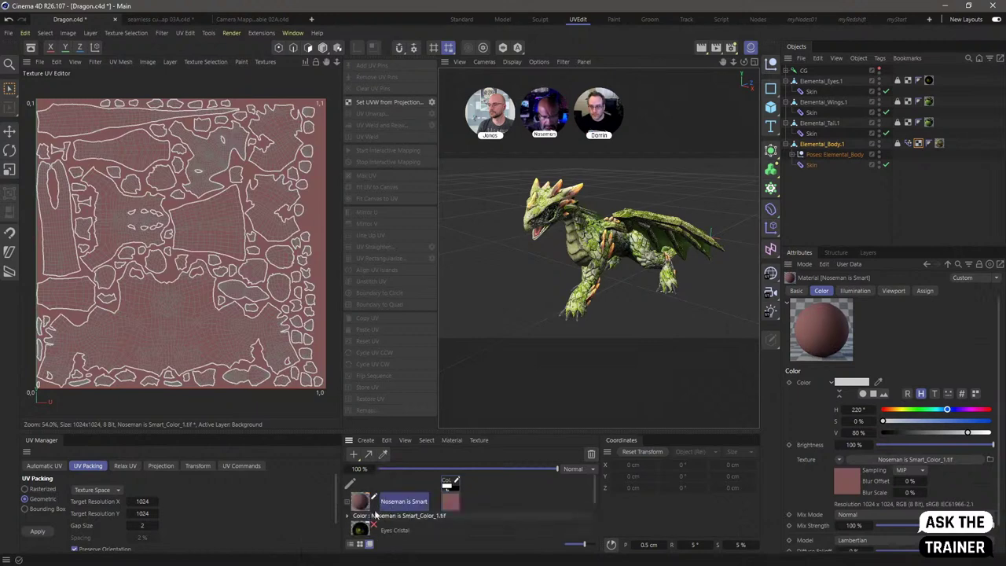
left_click(348, 516)
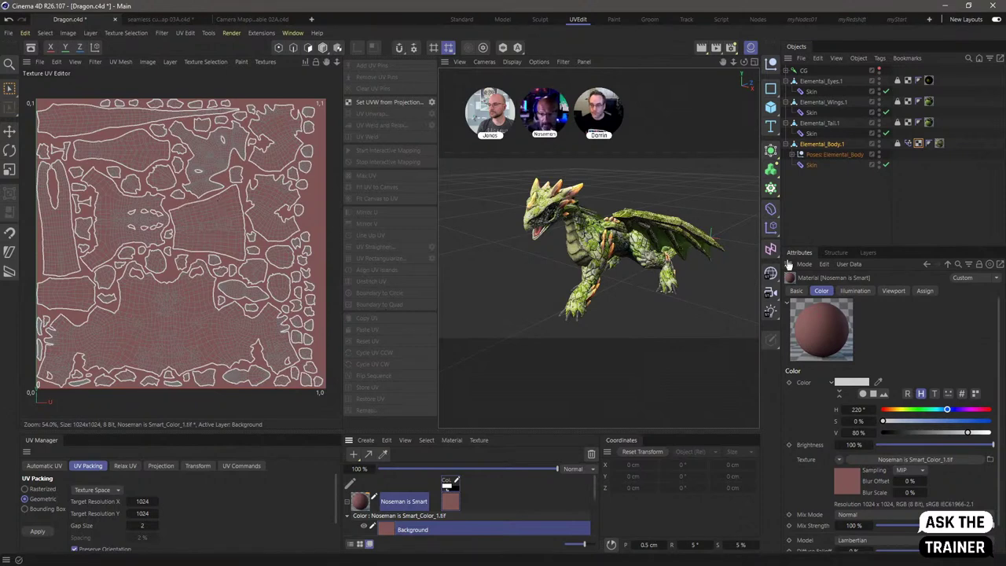
left_click(867, 252)
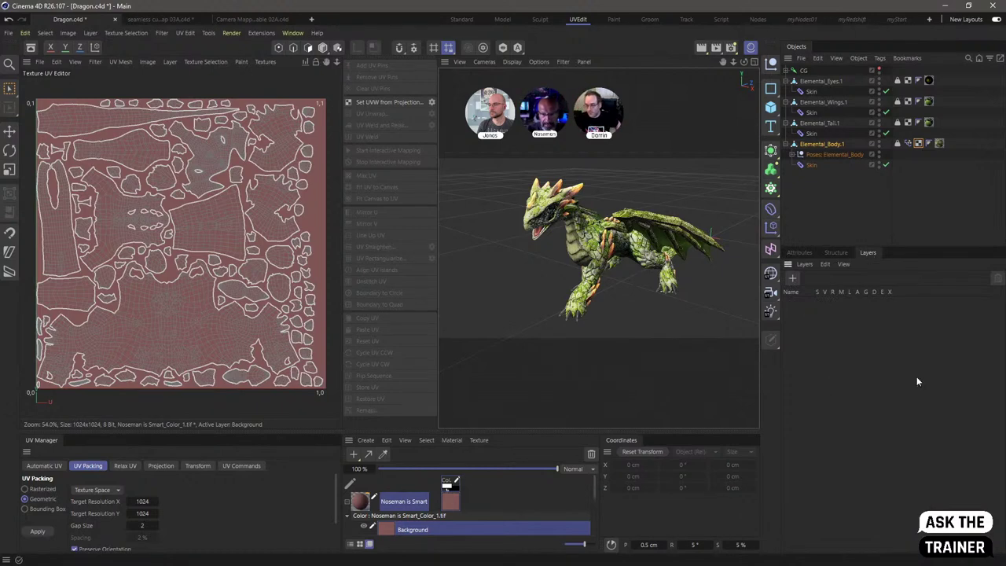
left_click(616, 20)
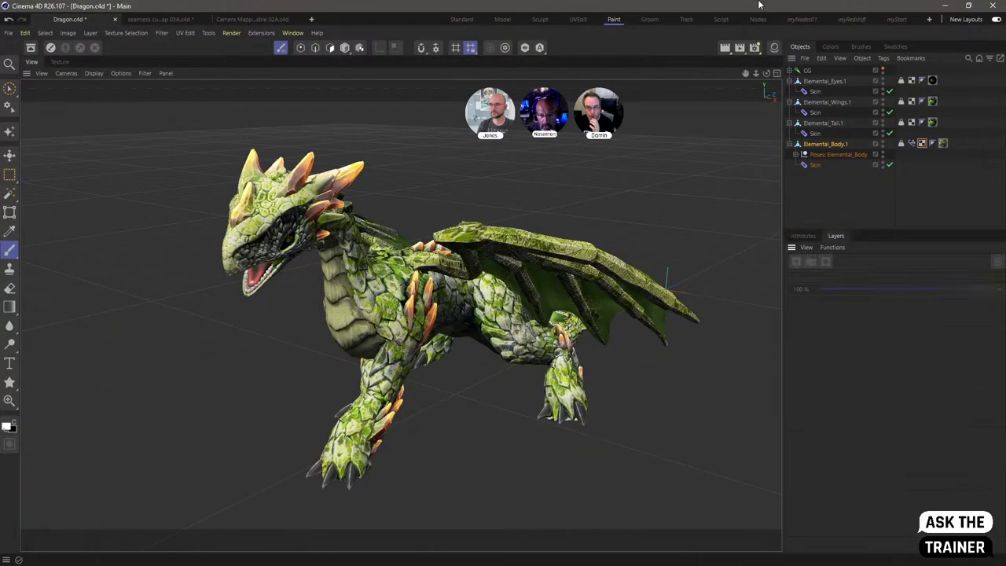
Step: Check the Background layer in the Paint layout's Material Manager, then return to UVEdit
left_click(774, 48)
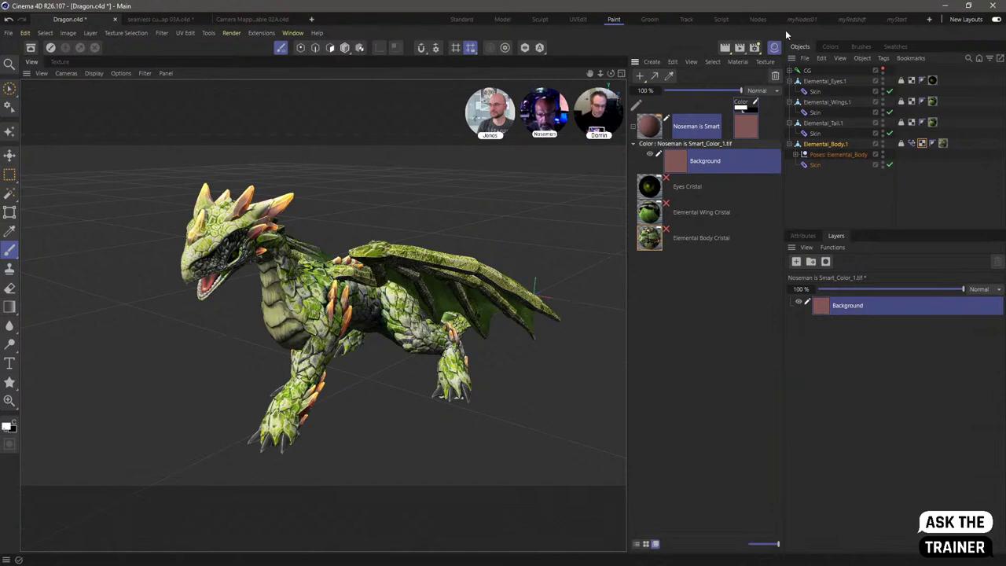
left_click(577, 19)
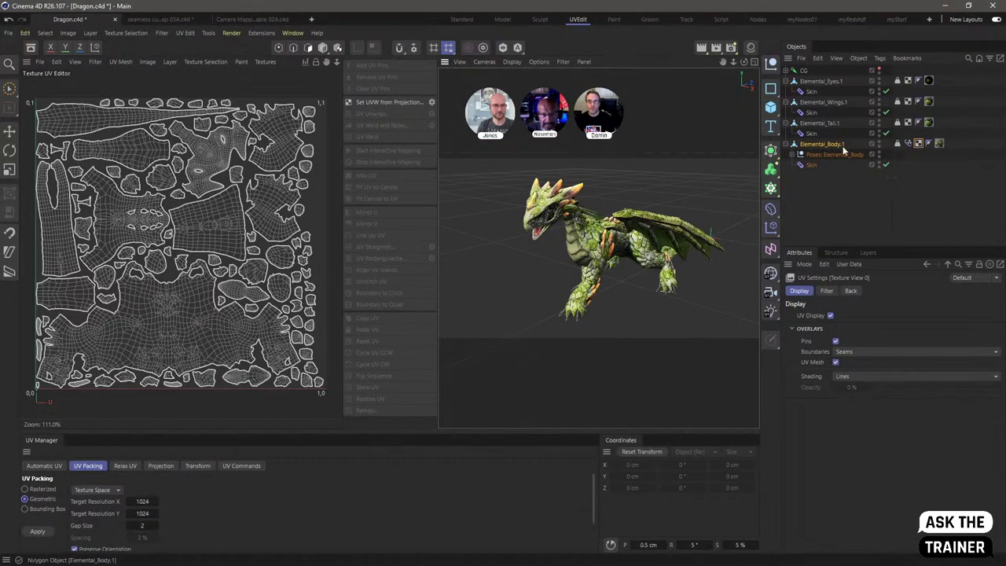
Step: Select all UV polygons and apply the Noseman is Smart material to Elemental_Body.1
left_click(309, 50)
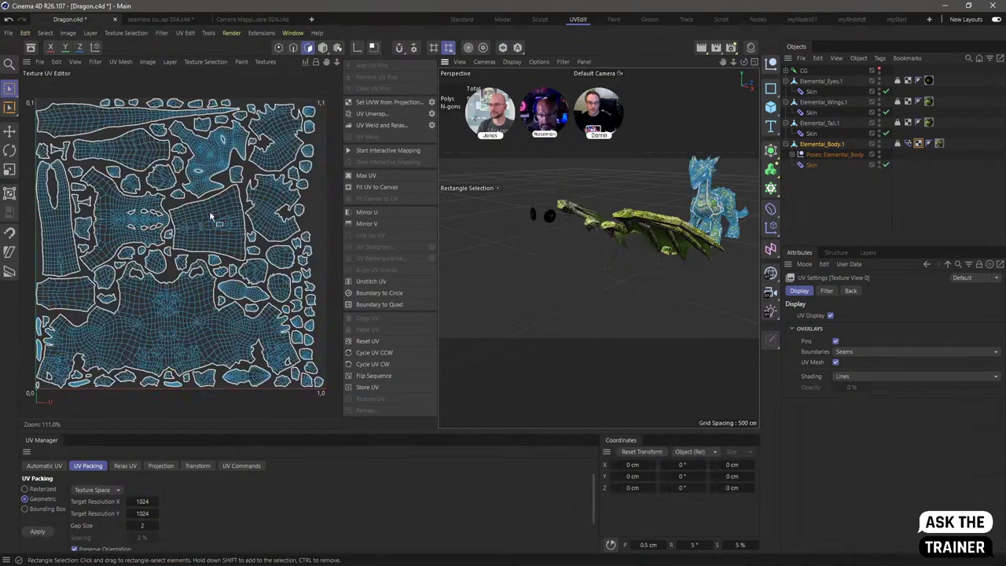
key("ctrl+a")
left_click(751, 49)
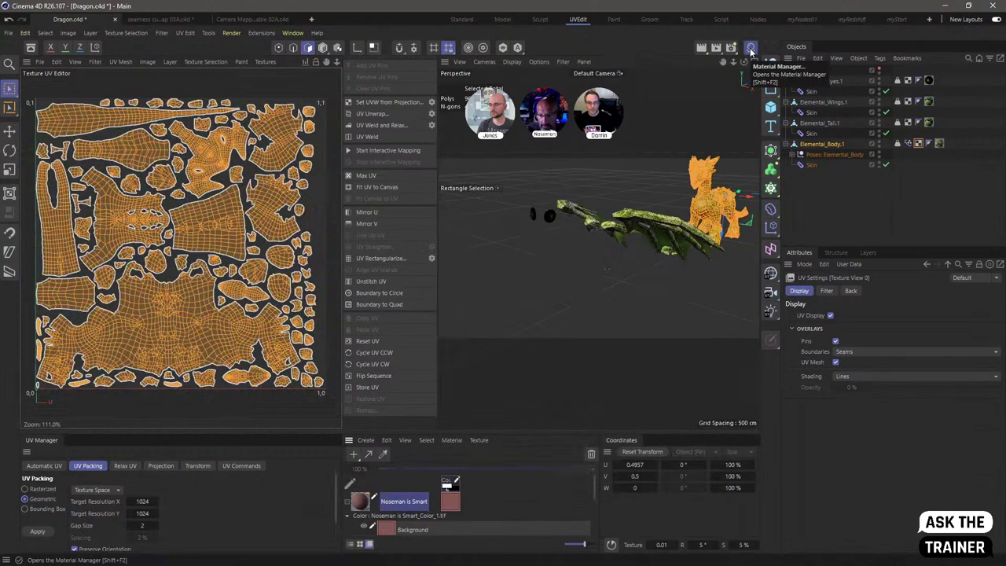
left_click_drag(836, 157, 835, 154)
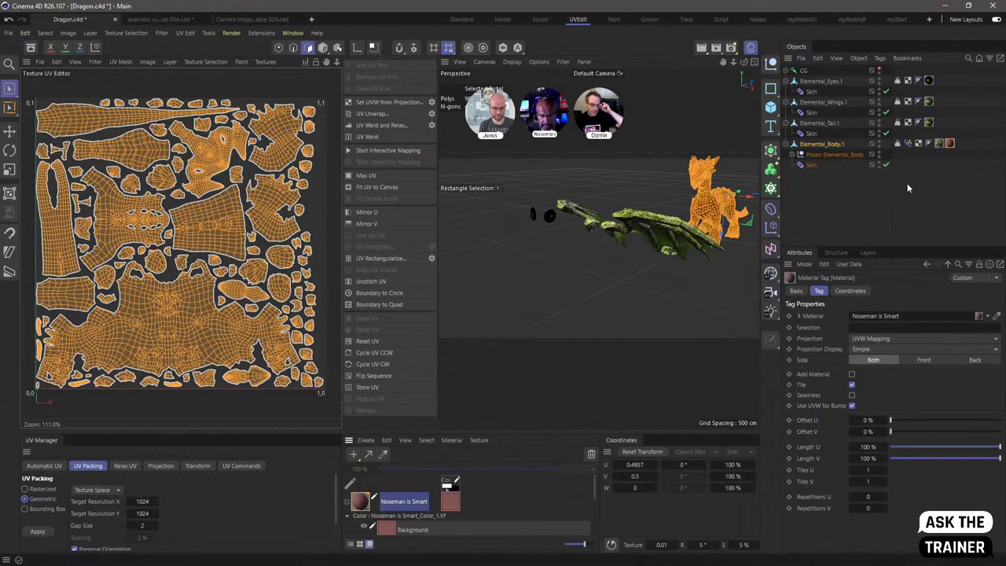
Step: Paint the UV polygon outlines onto the colour texture's Background layer with Outline Polygons
left_click(362, 513)
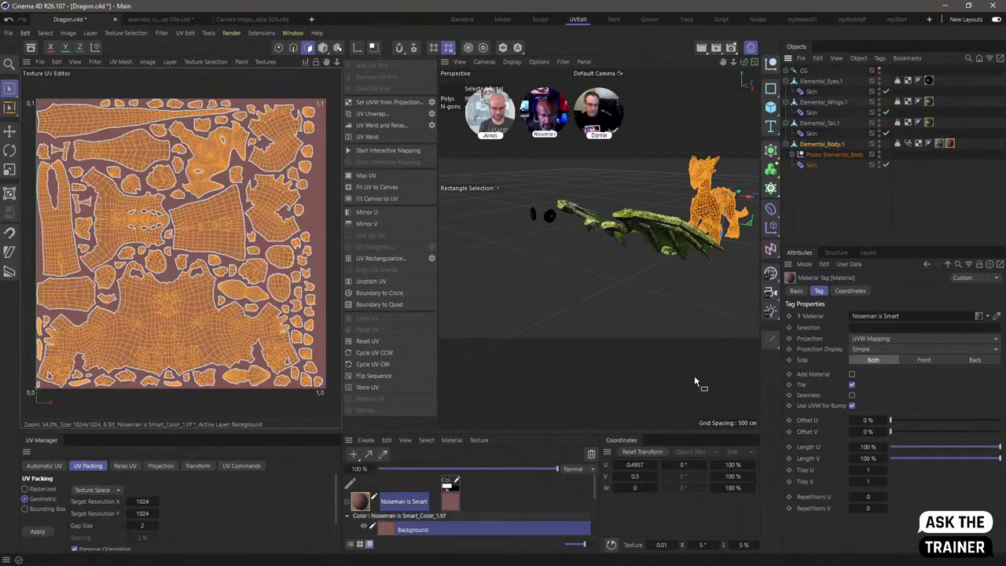
left_click(360, 503)
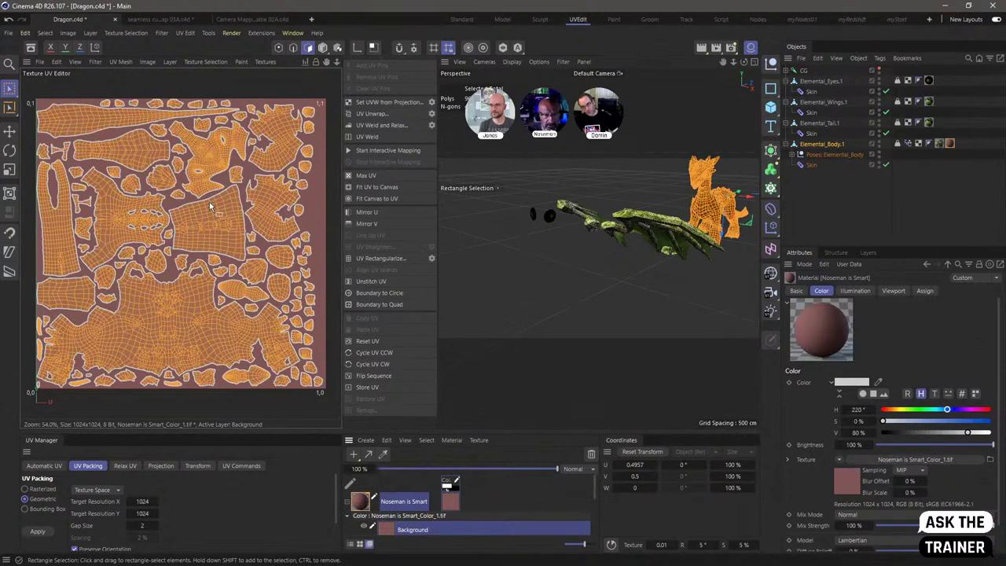
left_click(90, 34)
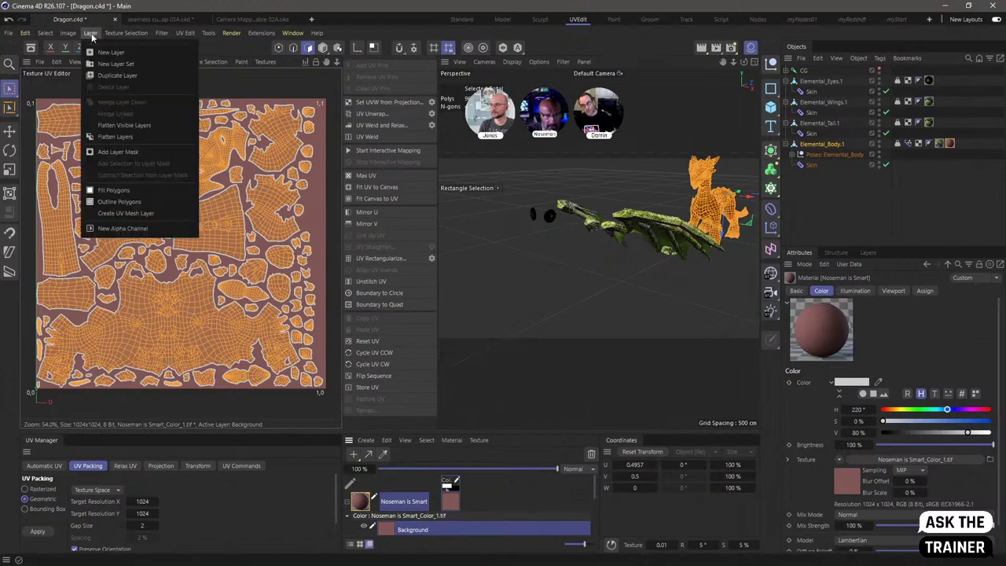
left_click(122, 202)
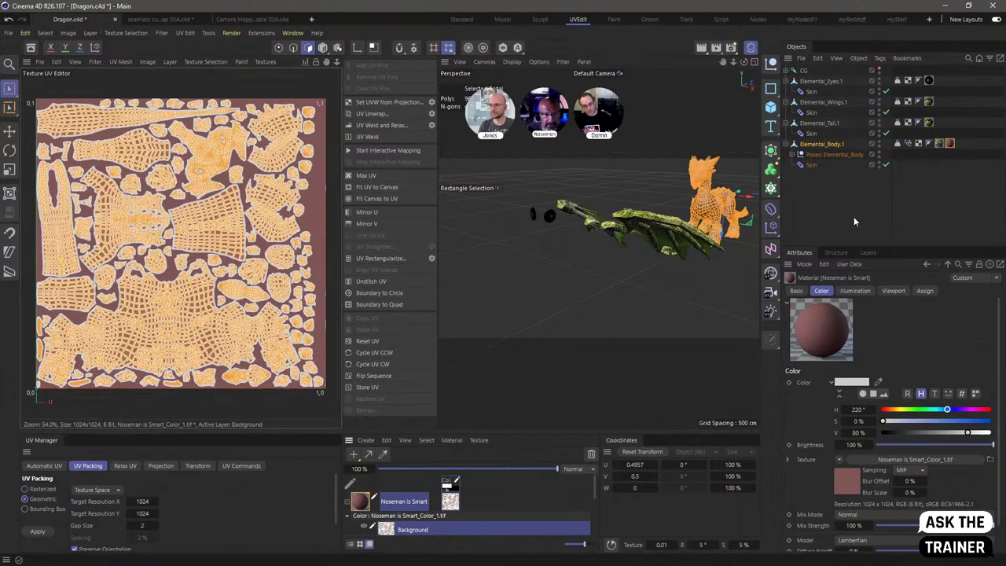
left_click(39, 61)
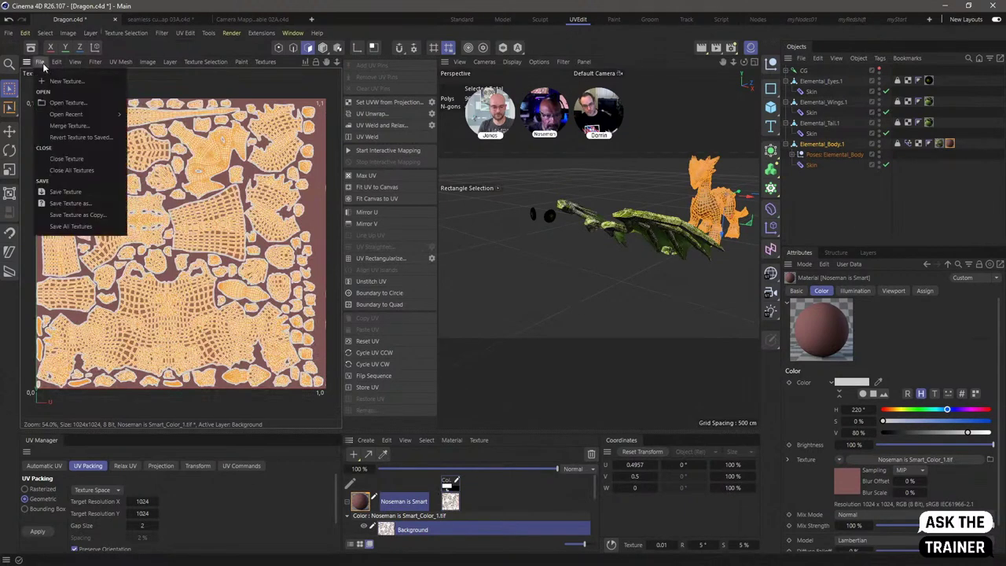
Step: Save the outlined colour texture in PSD format as grid.psd
left_click(111, 202)
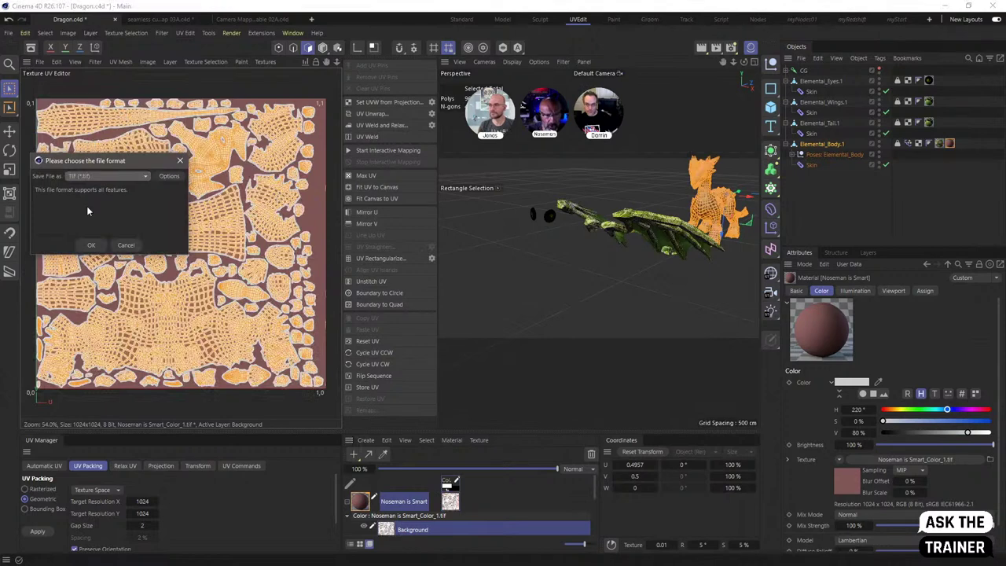
left_click(114, 176)
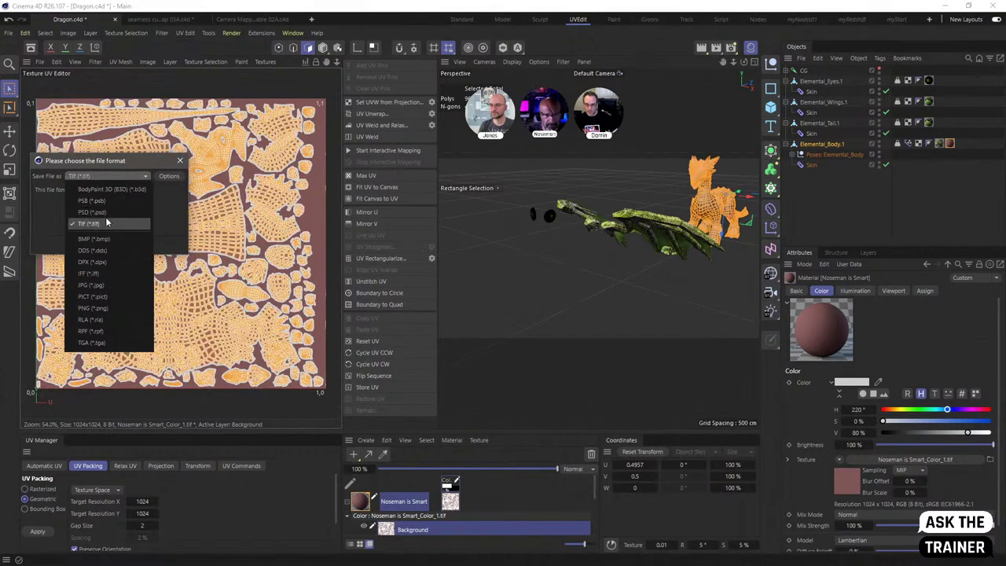
left_click(106, 212)
left_click(91, 244)
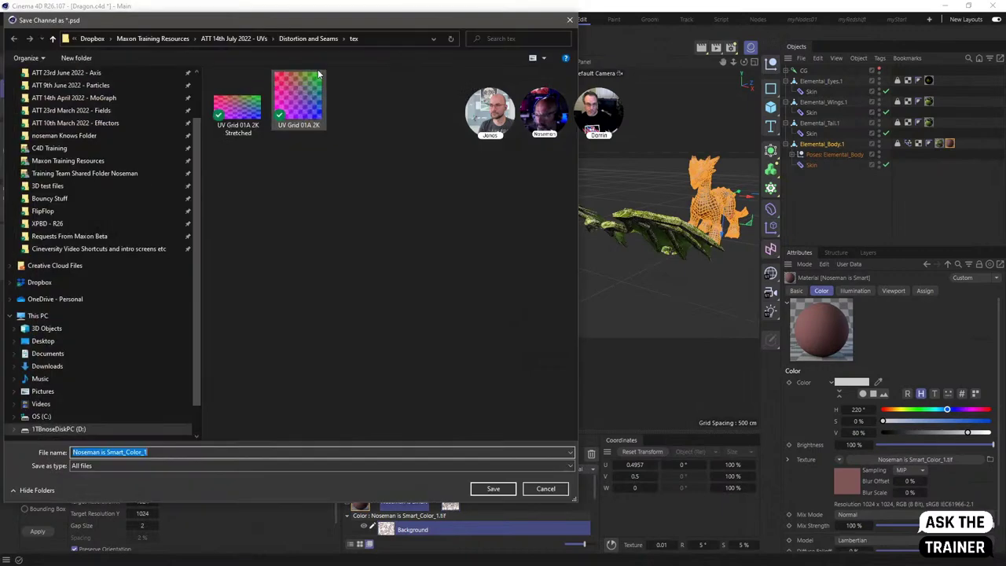
key("Return")
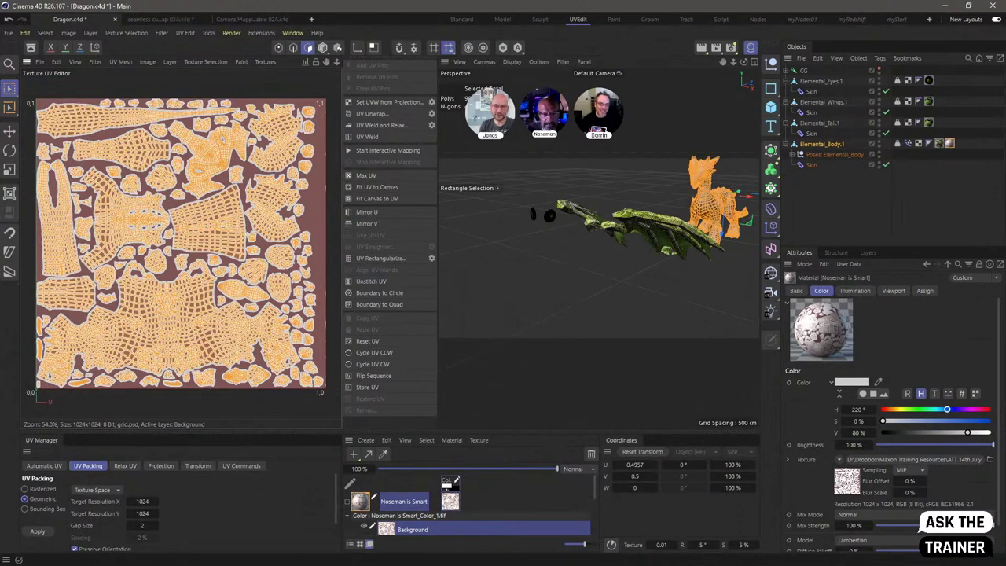
key("alt+Tab")
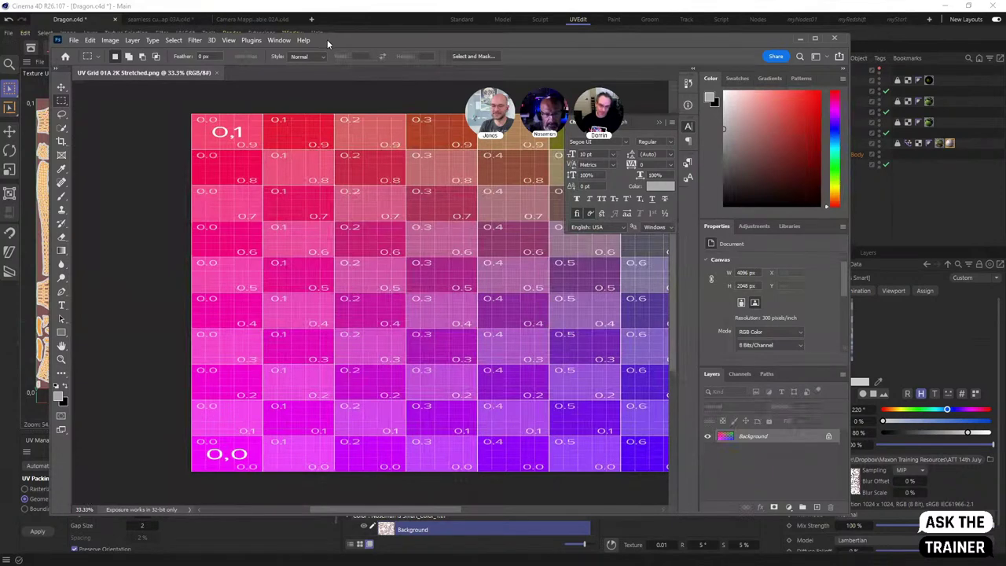
Step: Open grid.psd in Photoshop, then move Photoshop aside to bring Cinema 4D forward
key("ctrl+o")
double_click(286, 118)
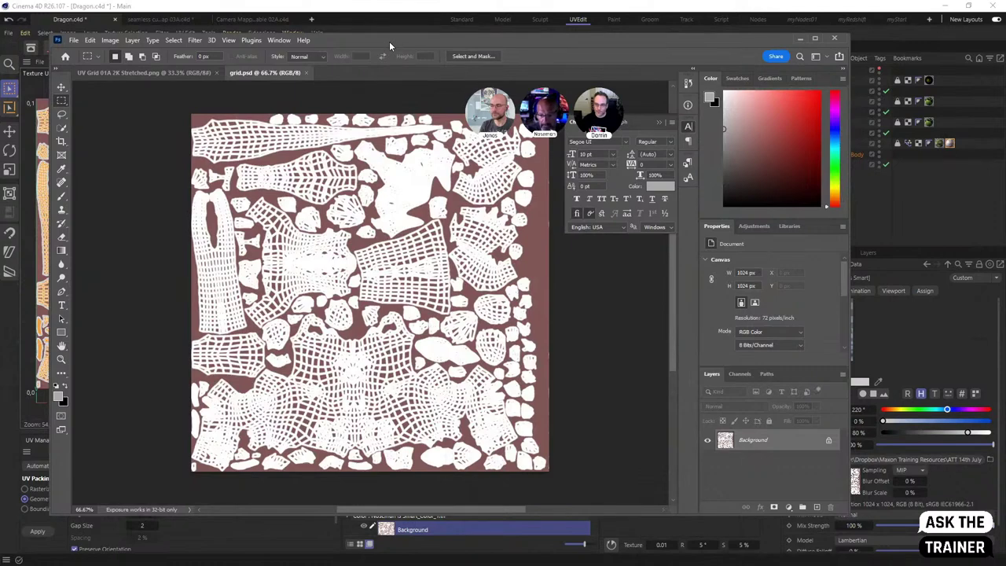
left_click_drag(389, 41, 542, 336)
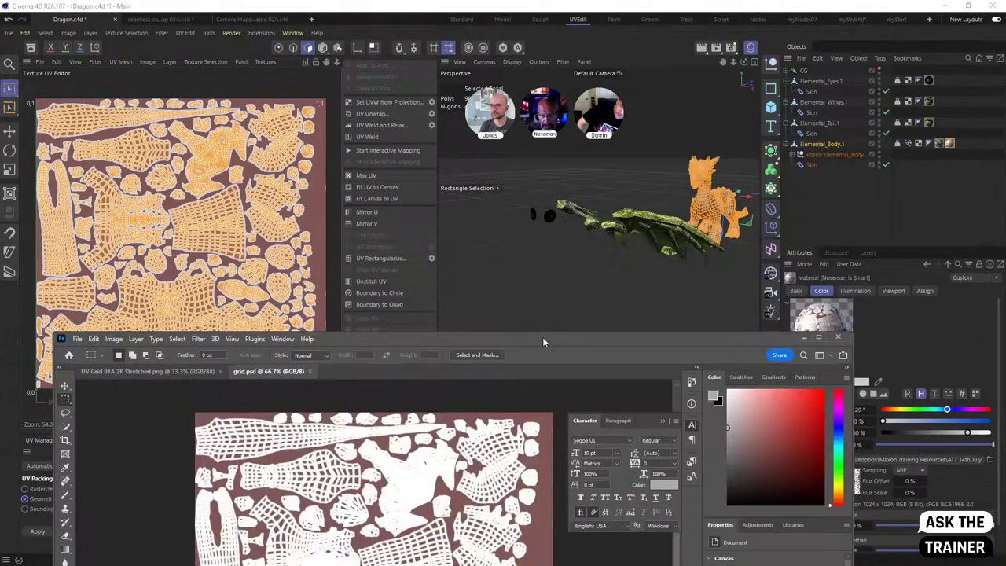
left_click(554, 315)
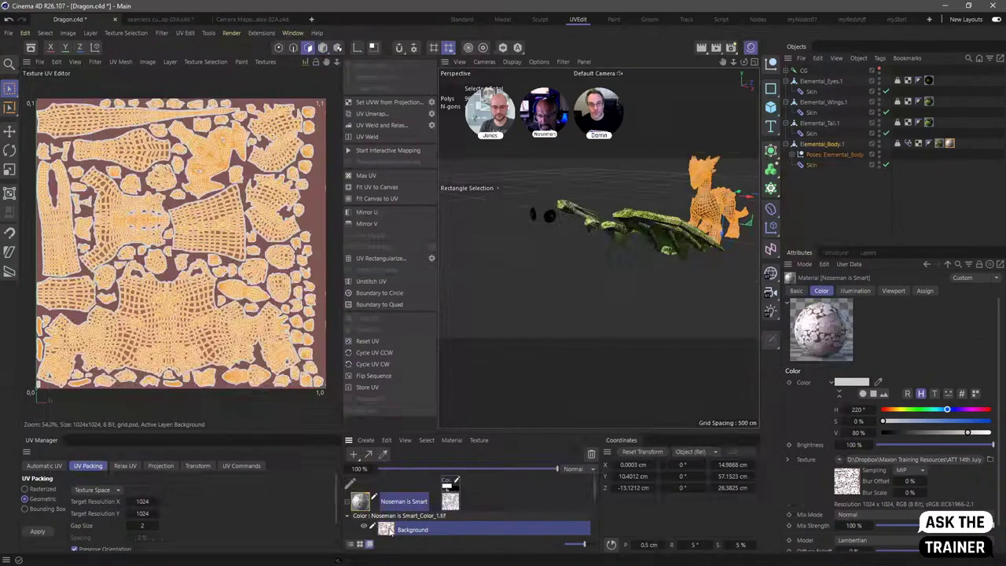
Step: In the Paint layout, add a new empty layer above grid.psd's Background, then return to Standard
left_click(614, 20)
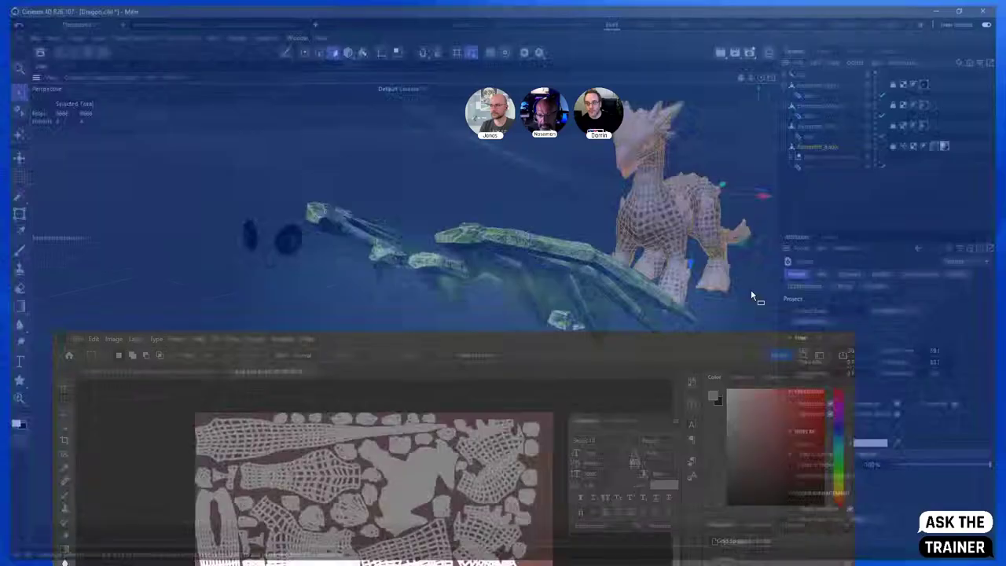
left_click(952, 143)
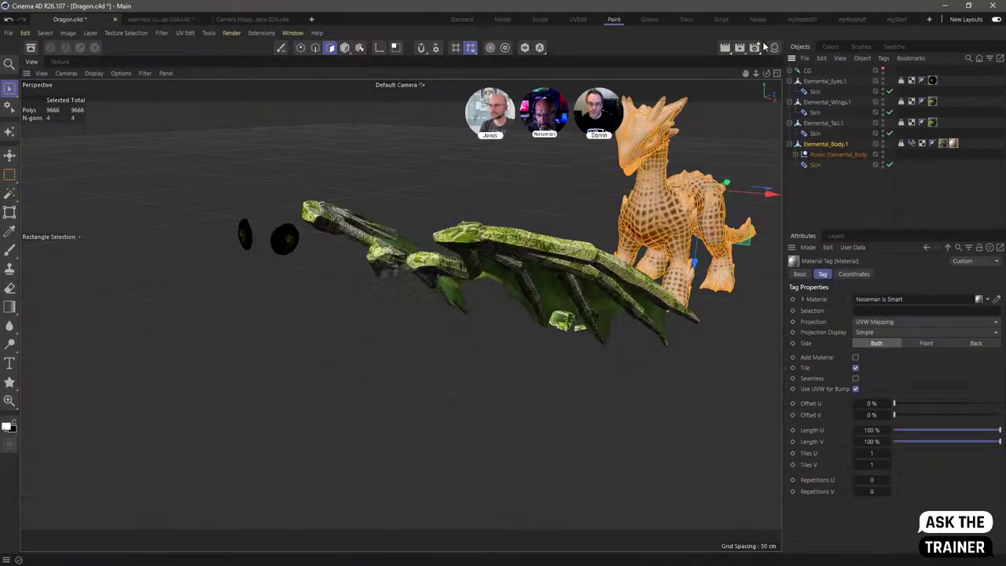
left_click(774, 47)
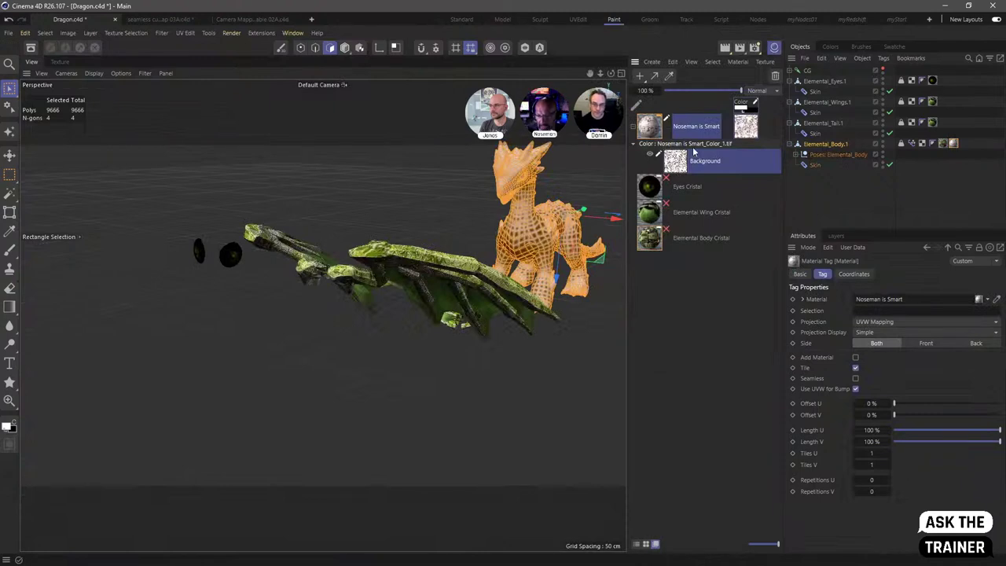
left_click(835, 236)
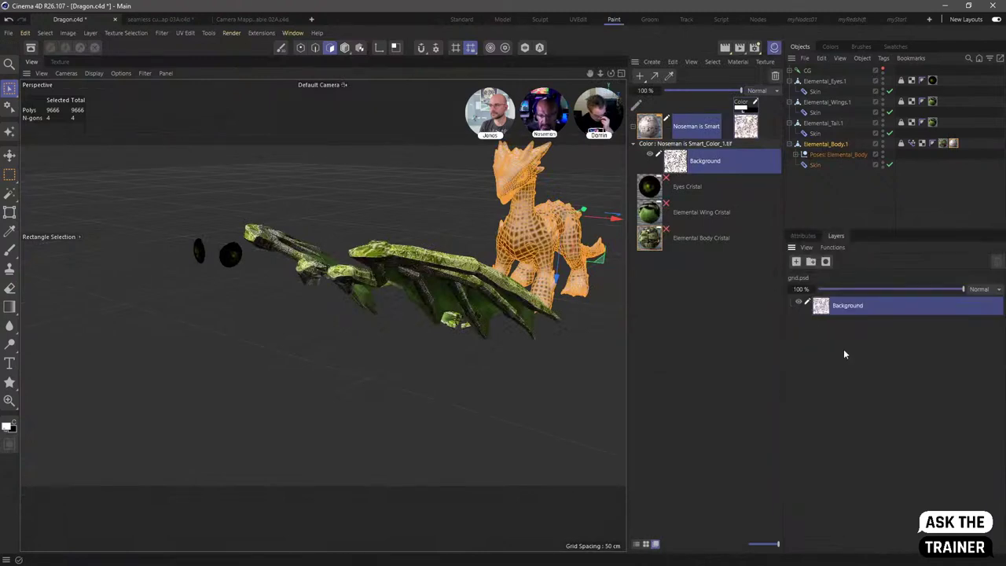
left_click(795, 263)
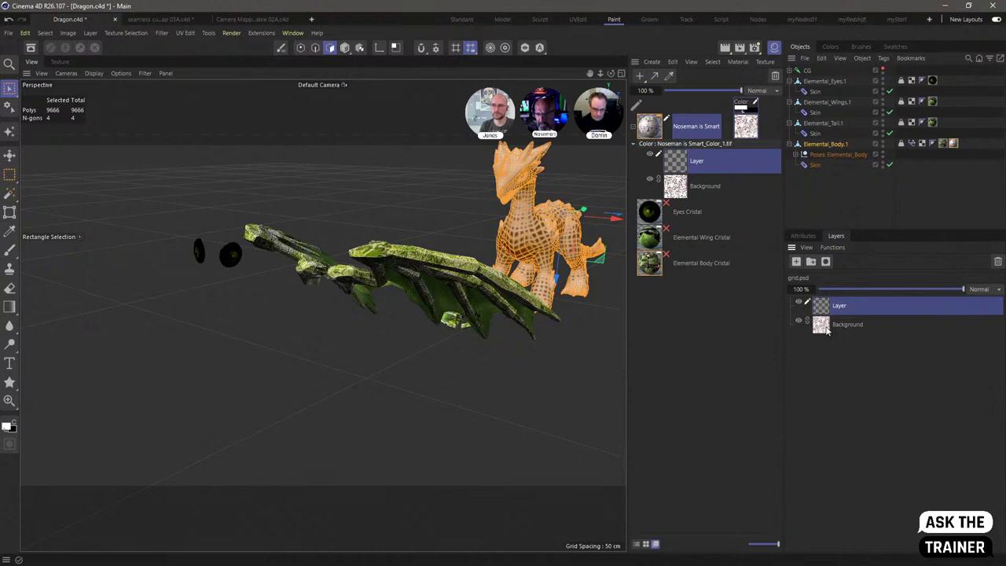
left_click(831, 47)
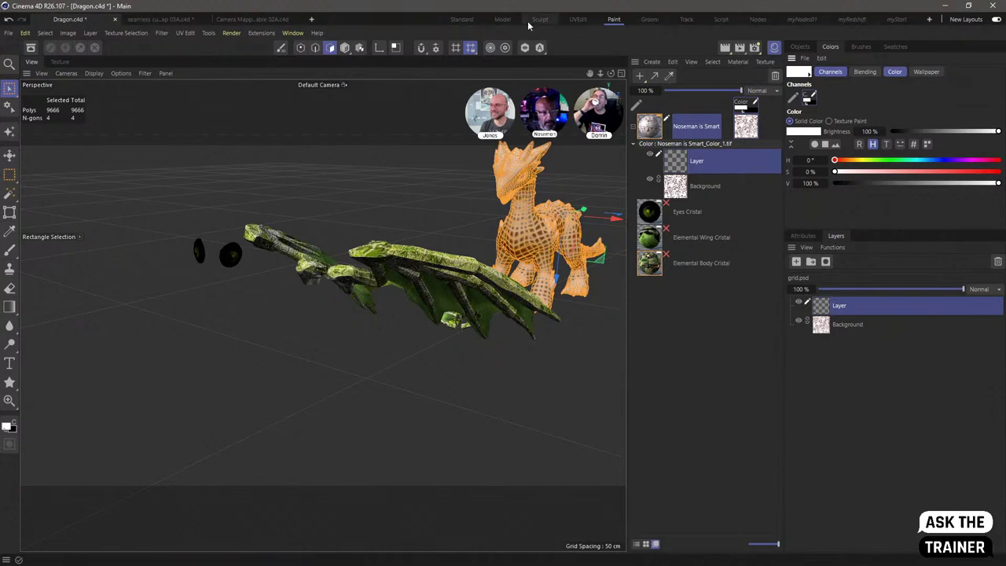
left_click(461, 18)
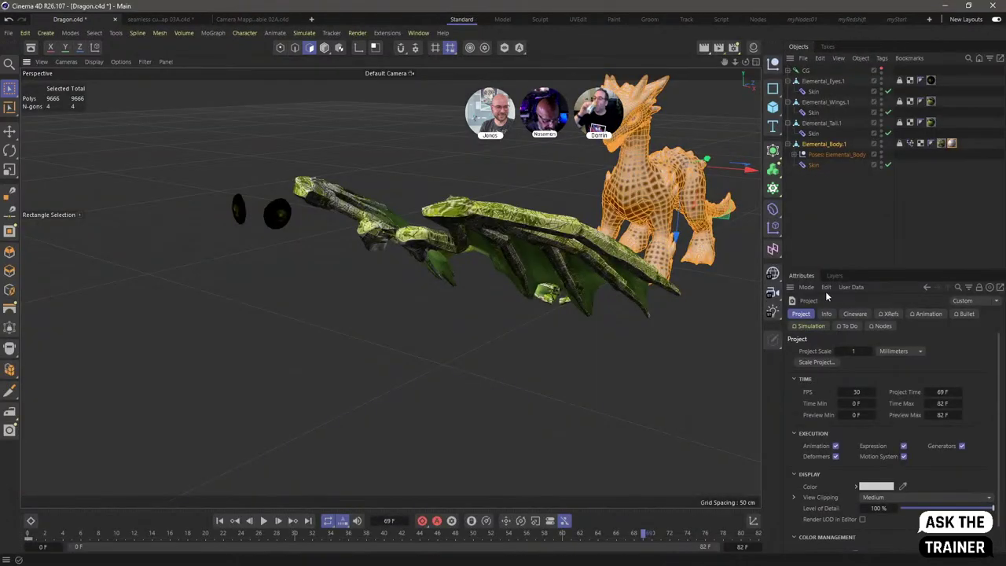
Step: Deselect the dragon and bring up the seamless cube unwrap 03A.c4d document
left_click(819, 237)
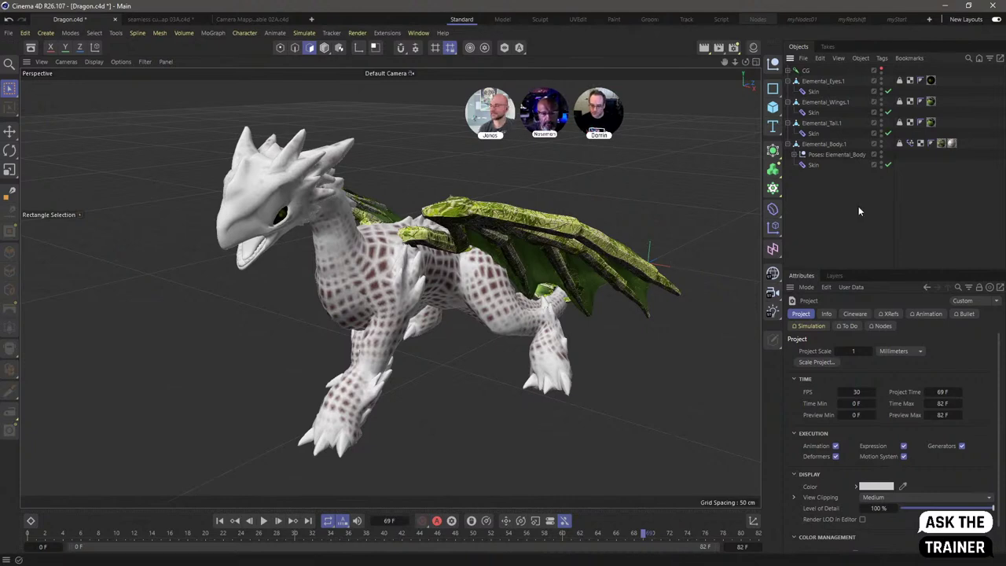
left_click(165, 19)
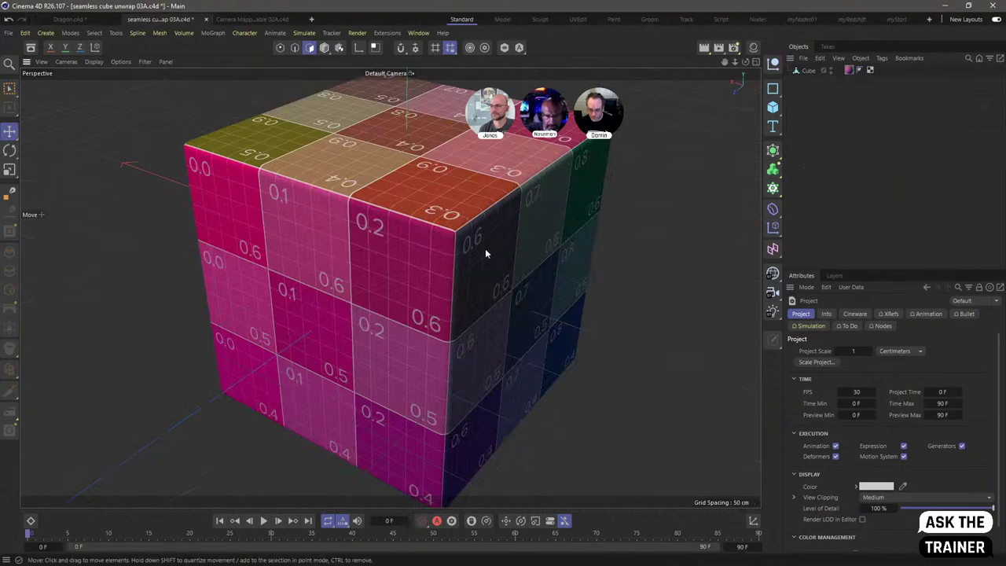
Step: Orbit around the grid-textured cube to inspect its seams, then create a new document
left_click_drag(485, 248, 336, 264, "alt")
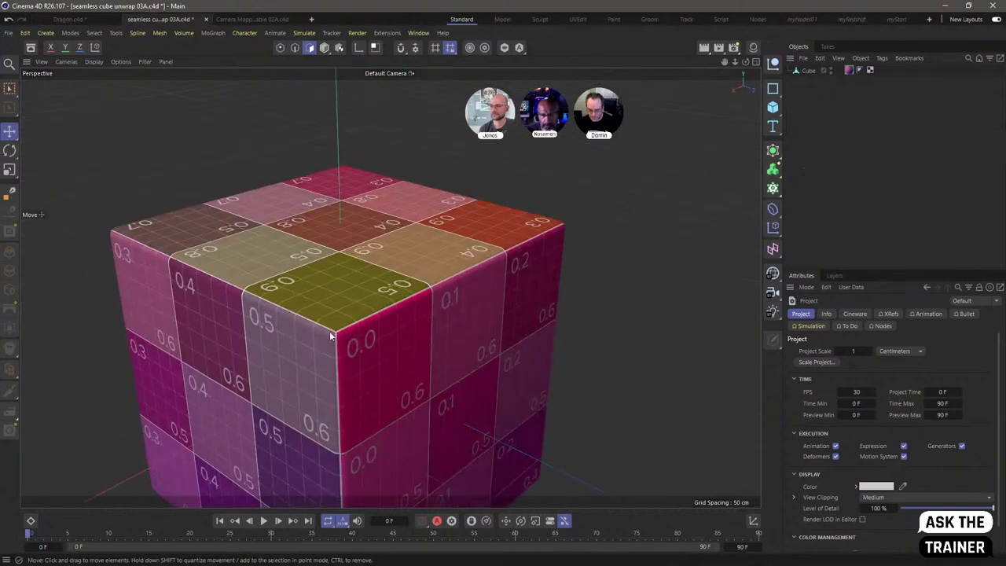
right_click_drag(337, 332, 418, 275, "alt")
left_click_drag(418, 275, 552, 311, "alt")
middle_click_drag(552, 311, 479, 213, "alt")
left_click_drag(479, 217, 493, 279, "alt")
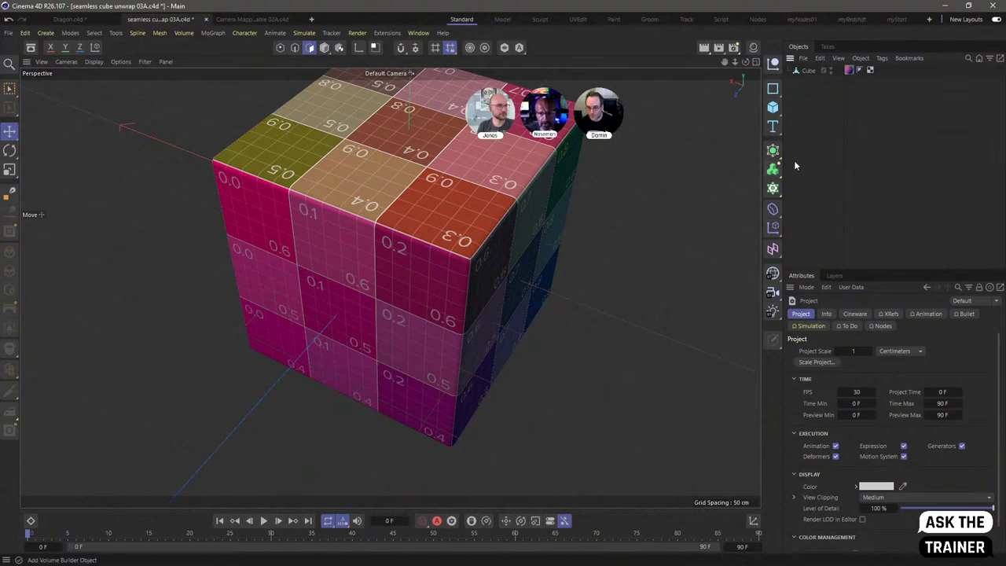
key("ctrl+n")
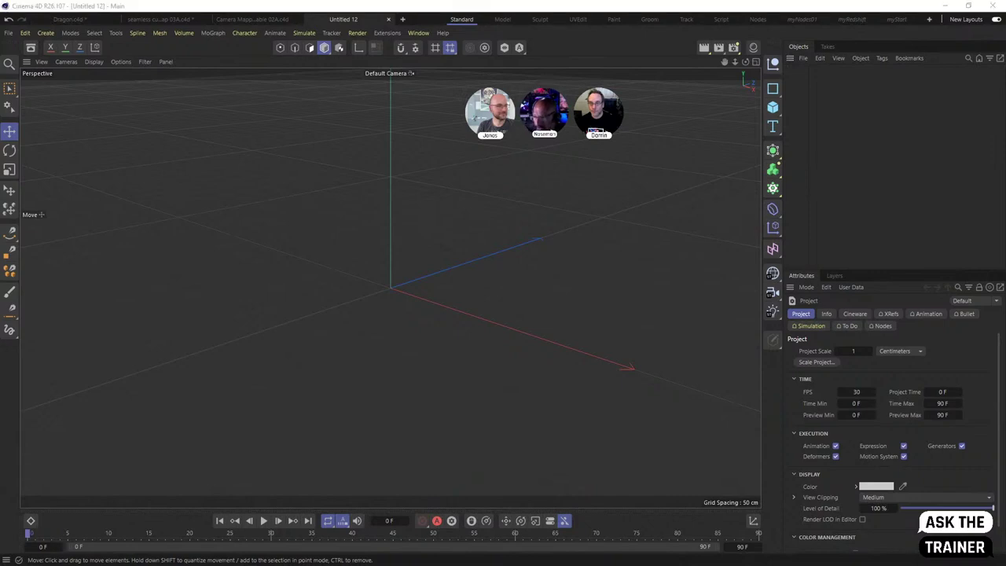
Step: Bring the scene file into the document and move the UV grid material from the cone to the cube
left_click_drag(729, 130, 660, 165)
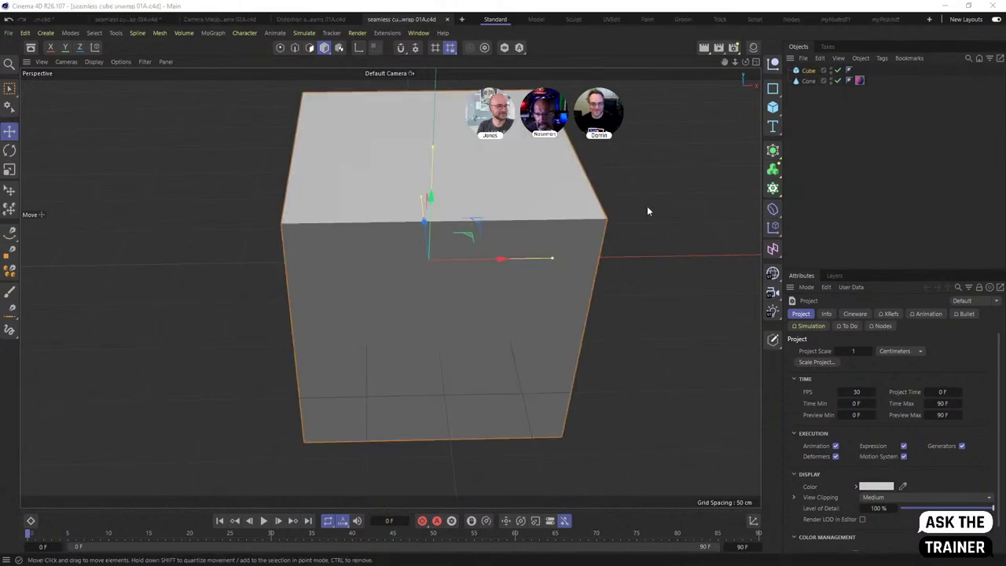
left_click(647, 206)
left_click_drag(859, 80, 859, 70)
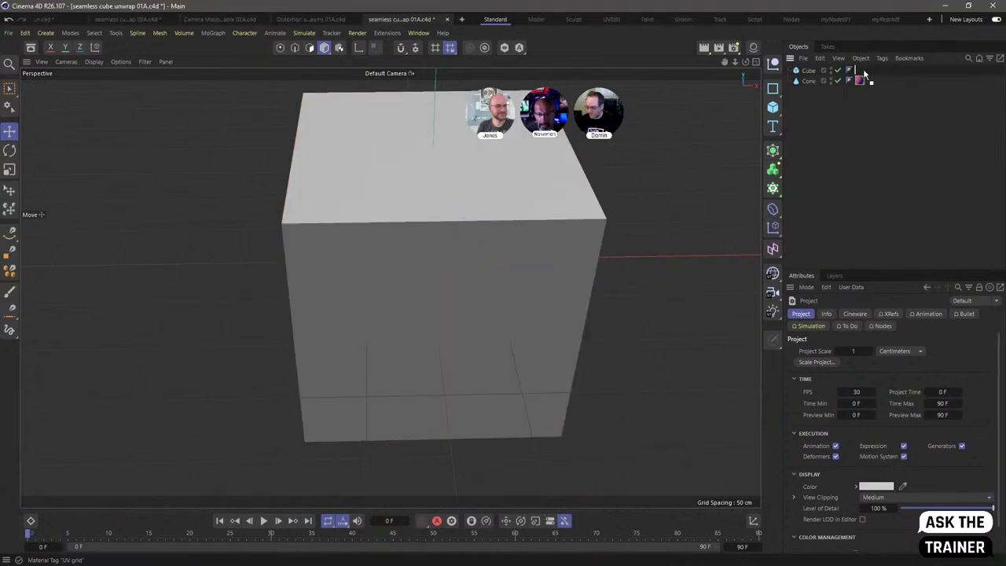
left_click(835, 149)
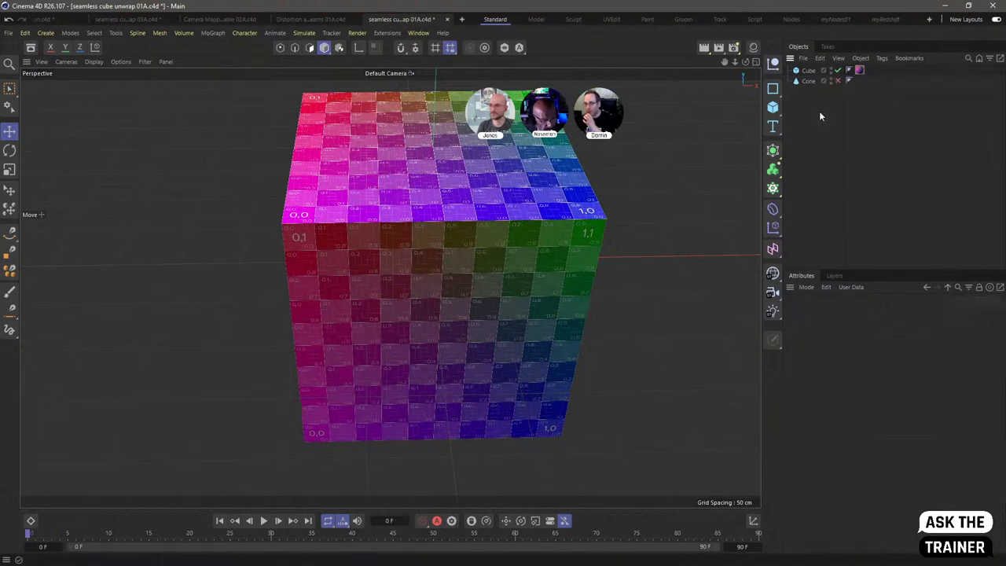
Step: Make the cube an editable polygon object and switch to the UVEdit layout
left_click(807, 70)
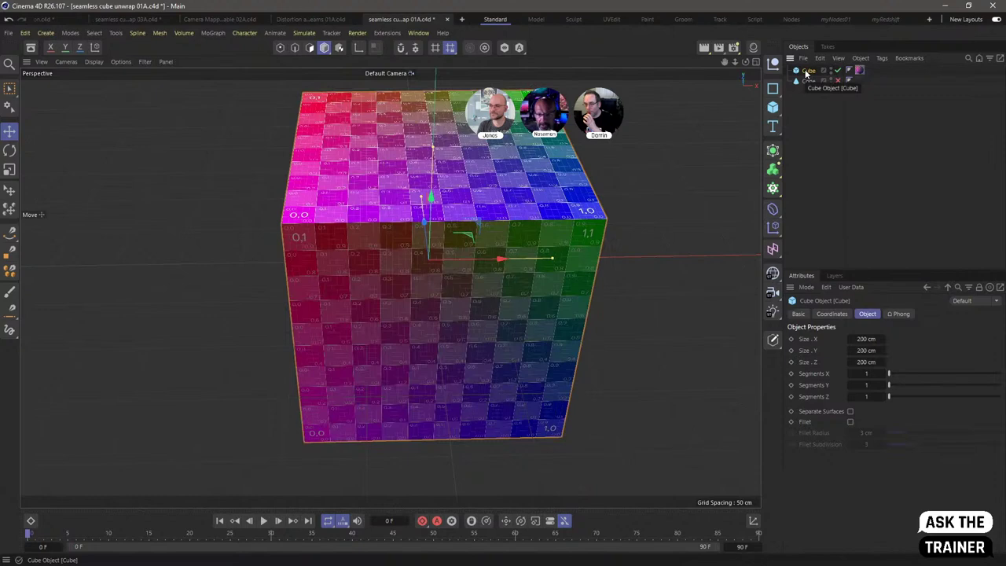
left_click(774, 63)
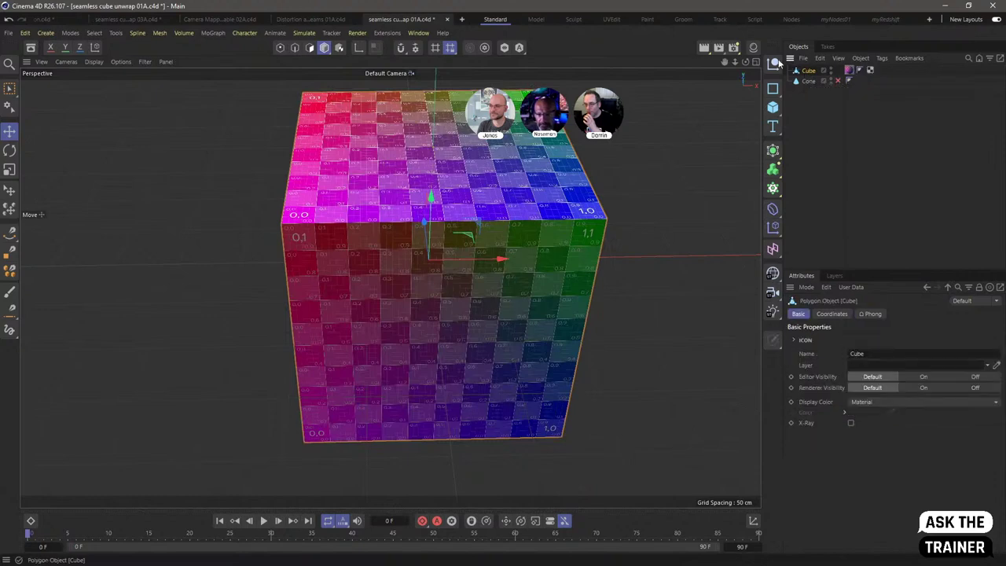
left_click(611, 19)
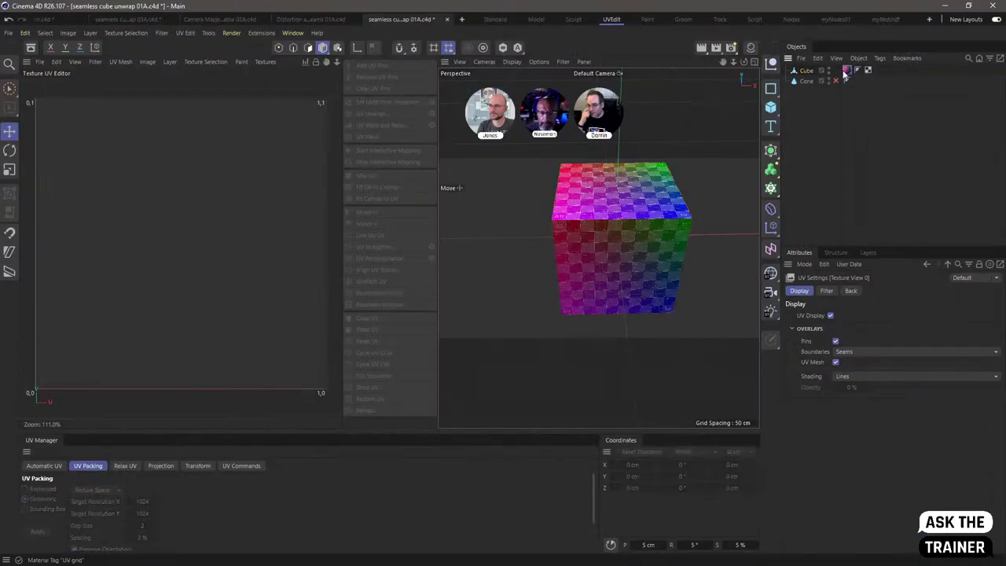
left_click(864, 71)
left_click(869, 70)
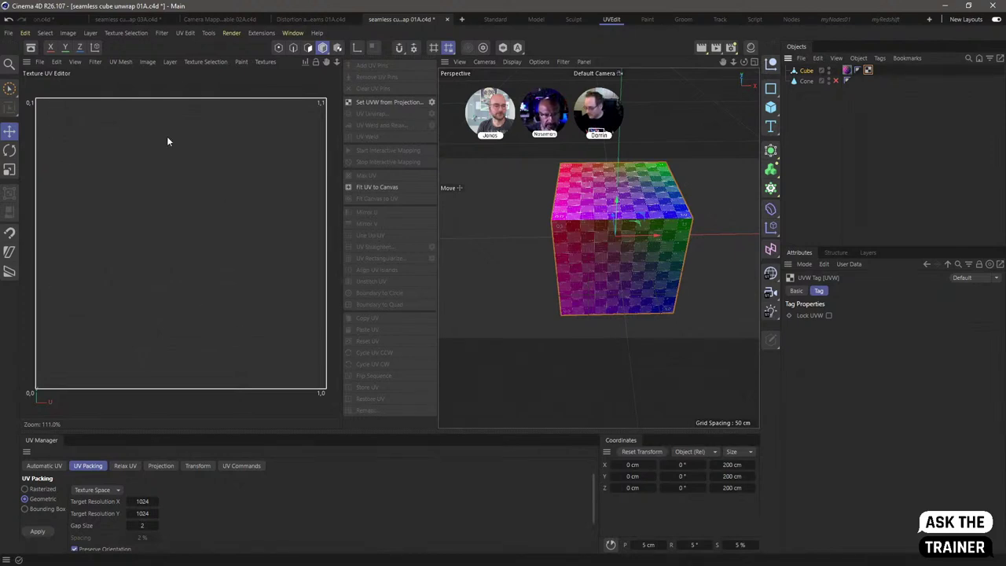
left_click(307, 48)
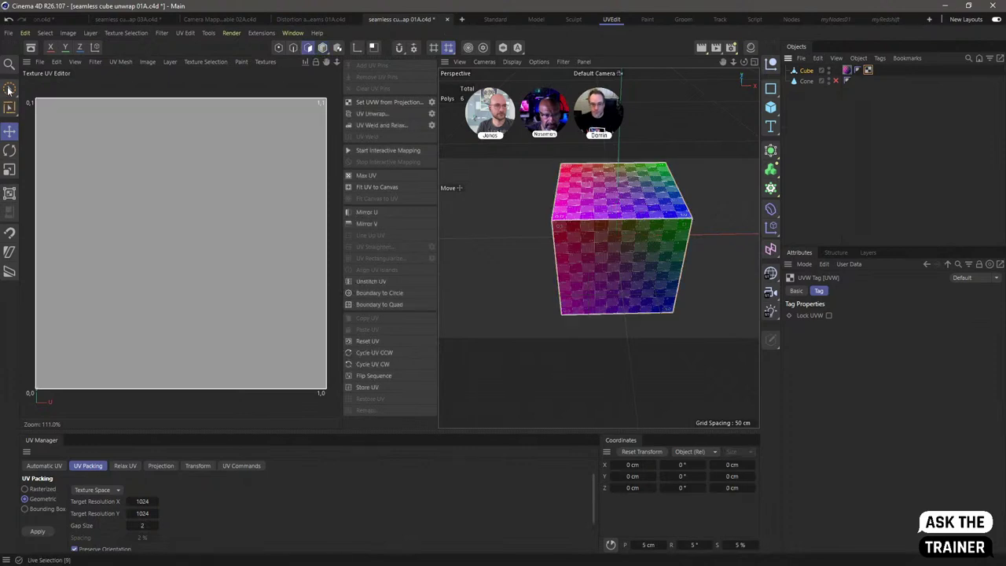
left_click(9, 131)
left_click(147, 157)
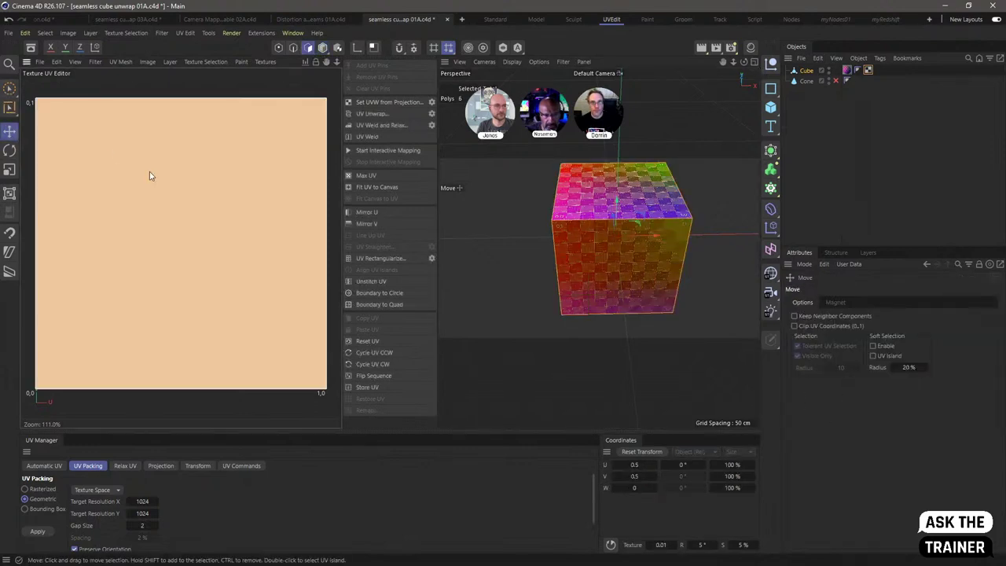
left_click_drag(149, 175, 220, 217)
left_click(113, 140)
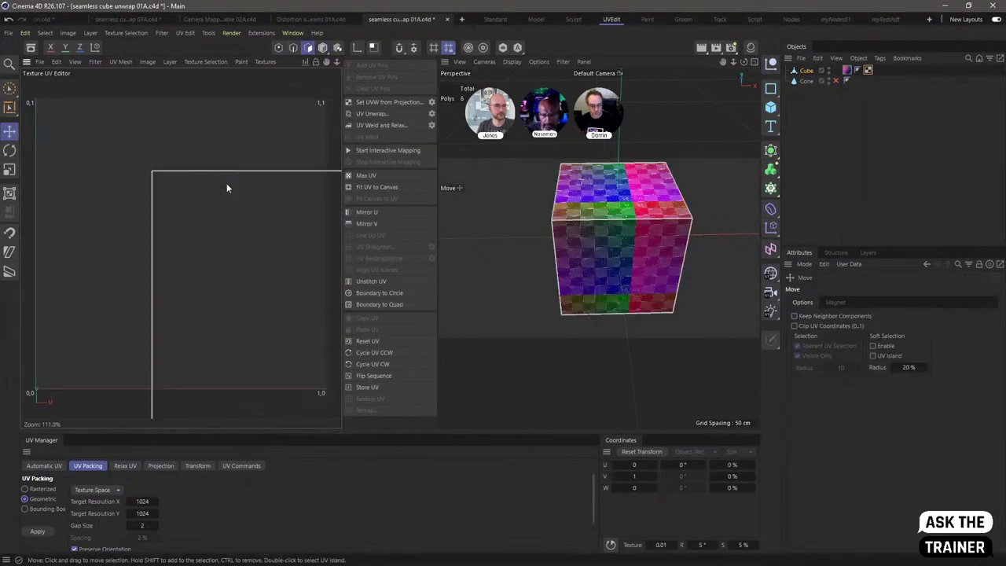
left_click(228, 190)
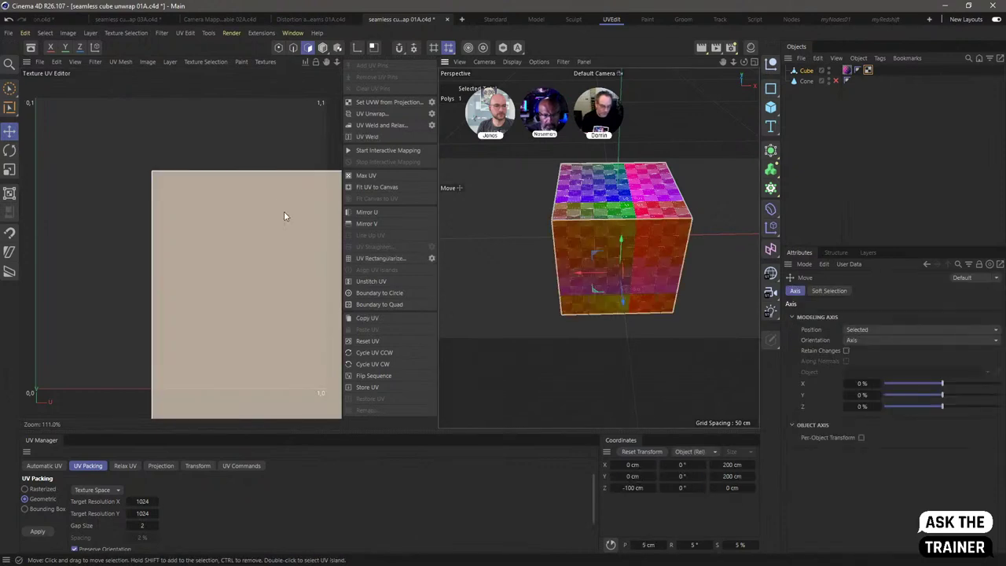
left_click(253, 174)
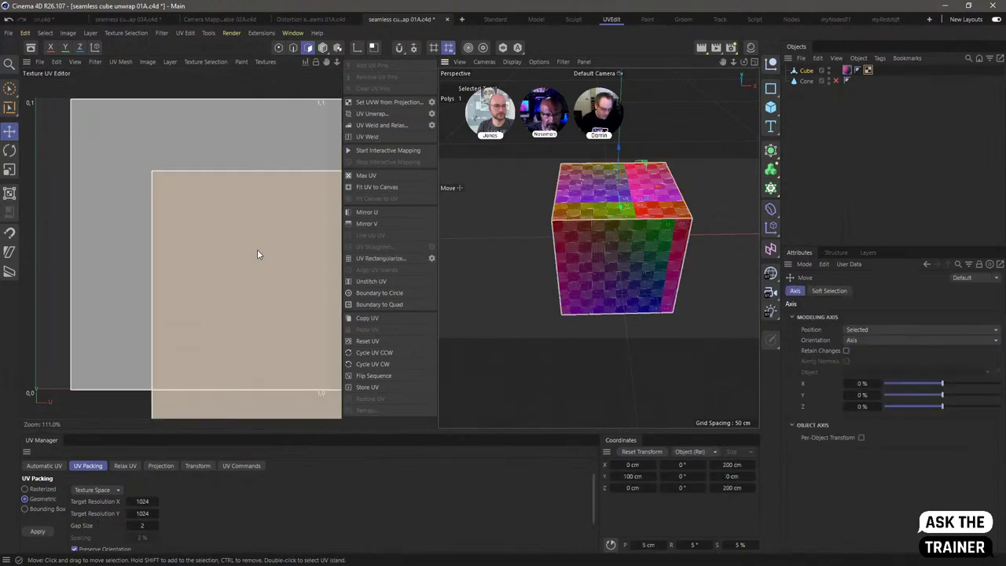
left_click_drag(257, 249, 226, 357)
left_click(202, 105)
scroll(212, 258, "down", 4)
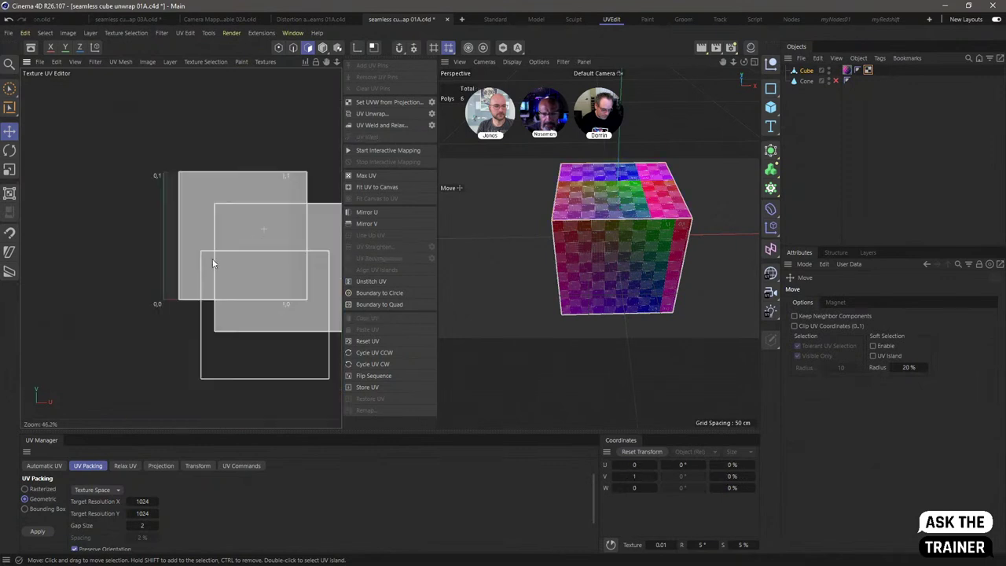
scroll(212, 259, "down", 1)
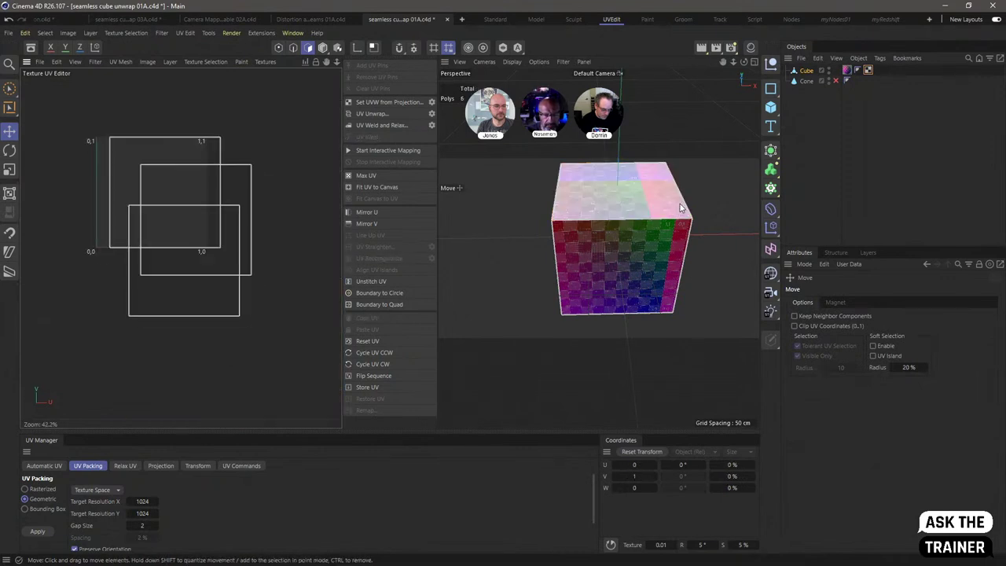
left_click_drag(681, 208, 716, 259, "alt")
left_click(716, 259)
left_click_drag(261, 190, 320, 187)
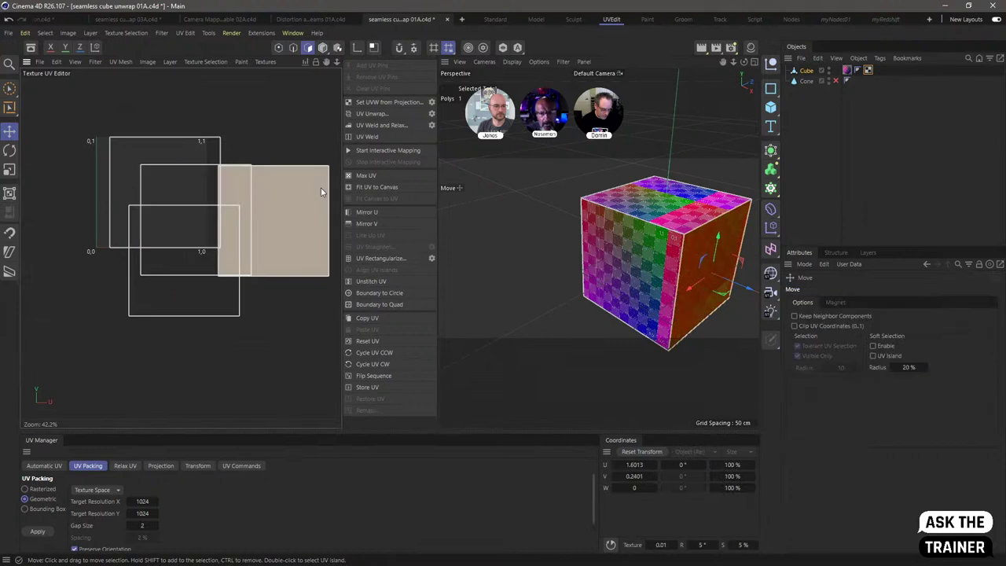
left_click(302, 331)
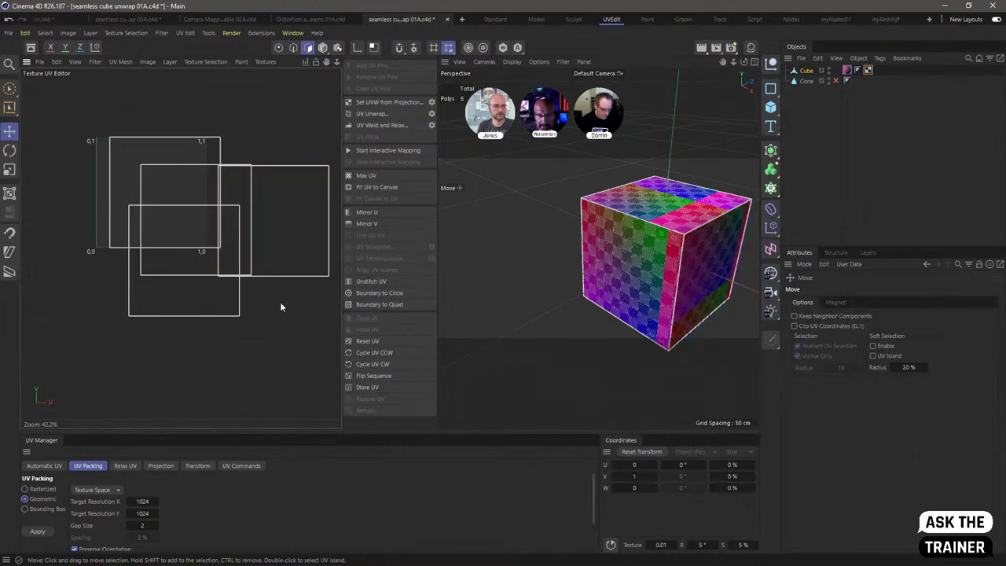
key("ctrl+z")
key("ctrl+z")
key("ctrl+z")
key("ctrl+z")
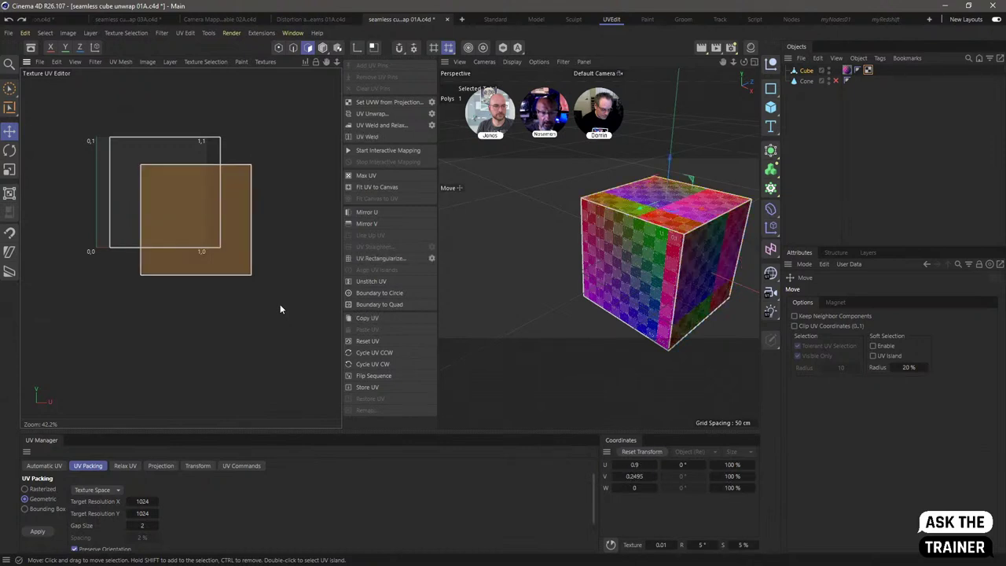
key("ctrl+z")
key("ctrl+z")
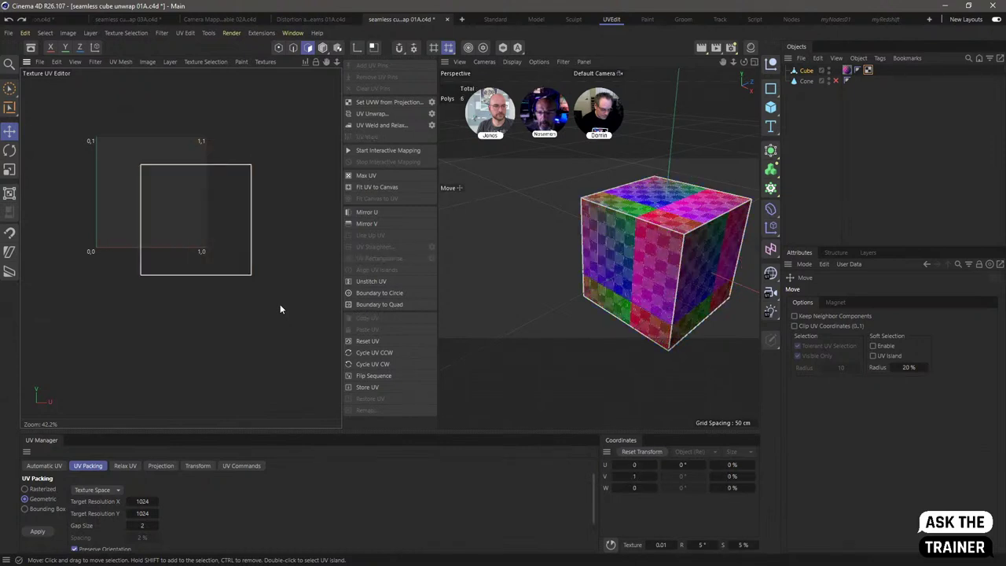
key("ctrl+z")
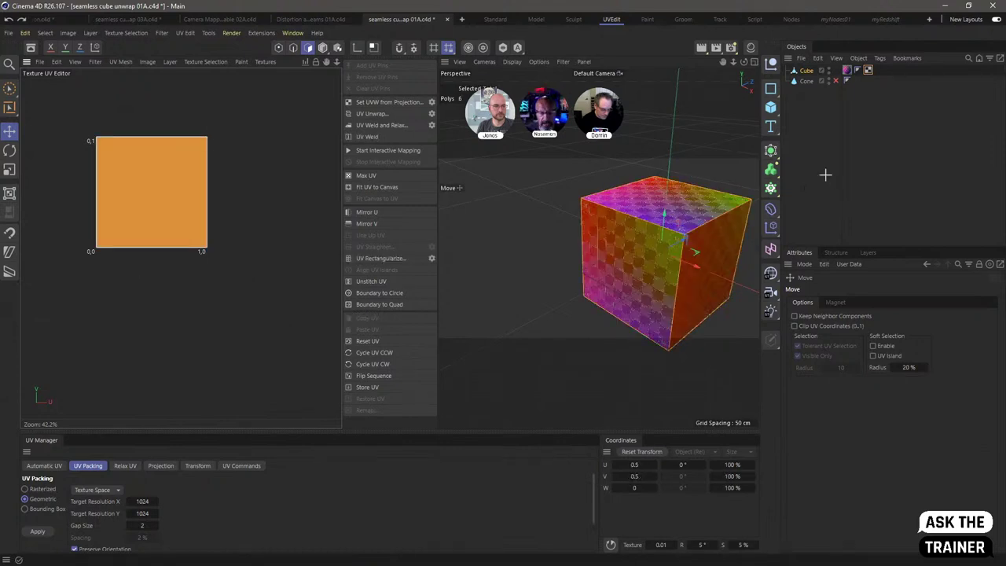
key("ctrl+z")
left_click_drag(680, 269, 554, 161, "alt")
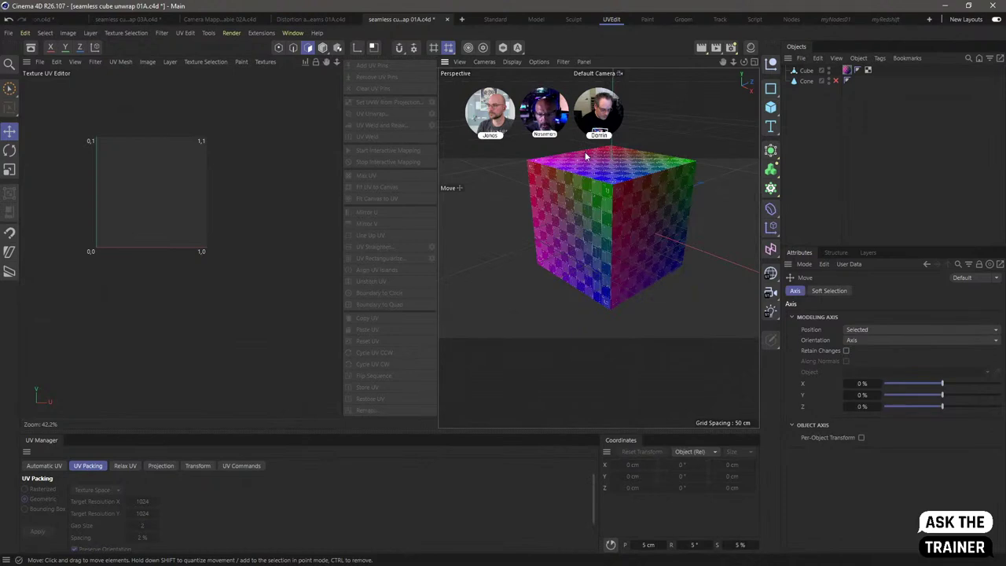
left_click_drag(636, 207, 607, 234, "alt")
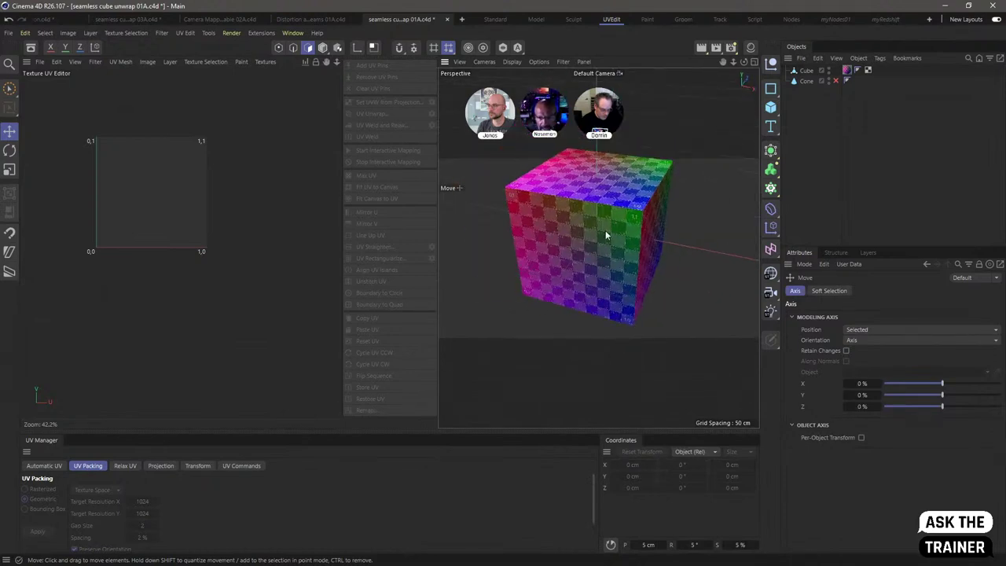
right_click_drag(601, 233, 619, 151, "alt")
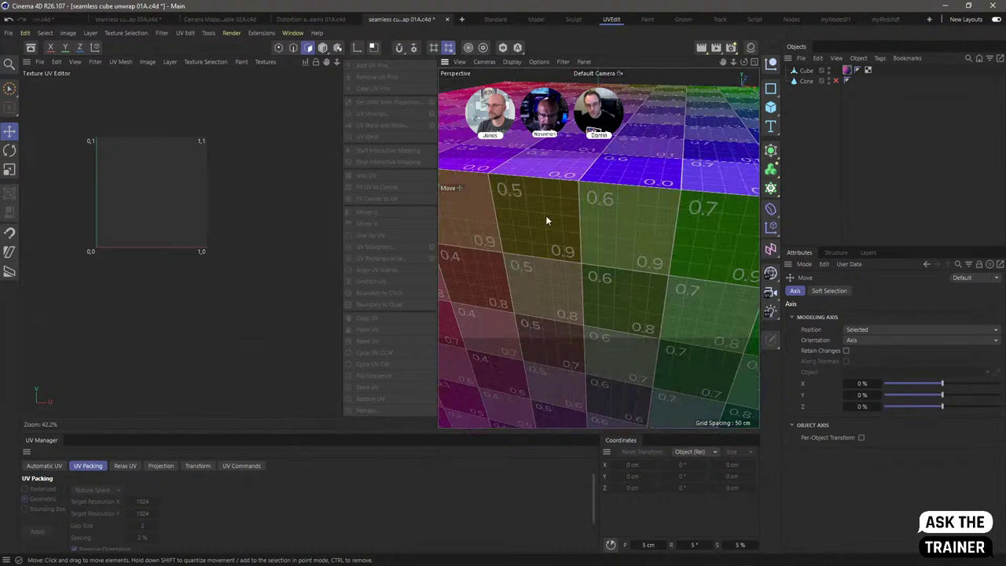
middle_click_drag(530, 222, 609, 230, "alt")
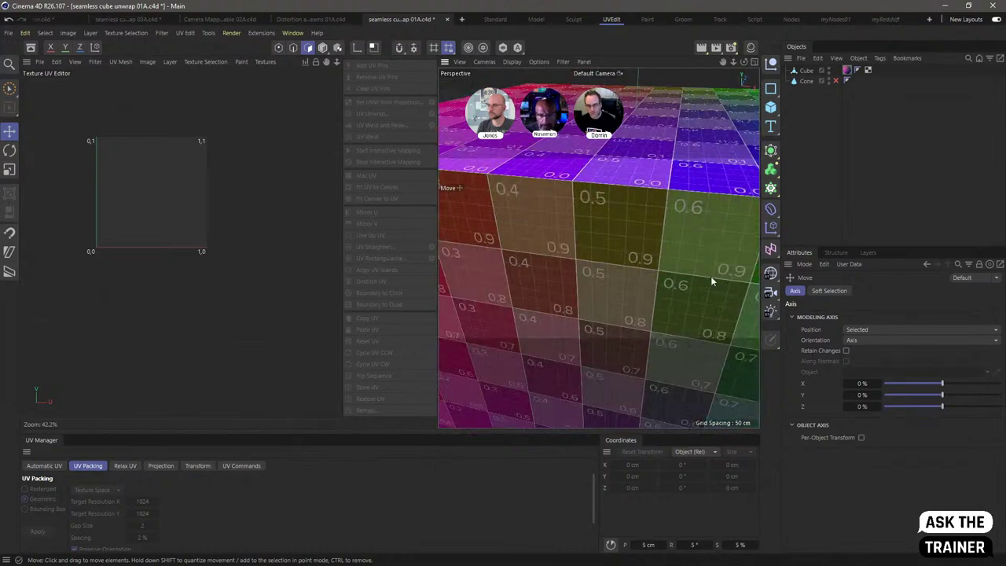
right_click_drag(636, 237, 600, 249, "alt")
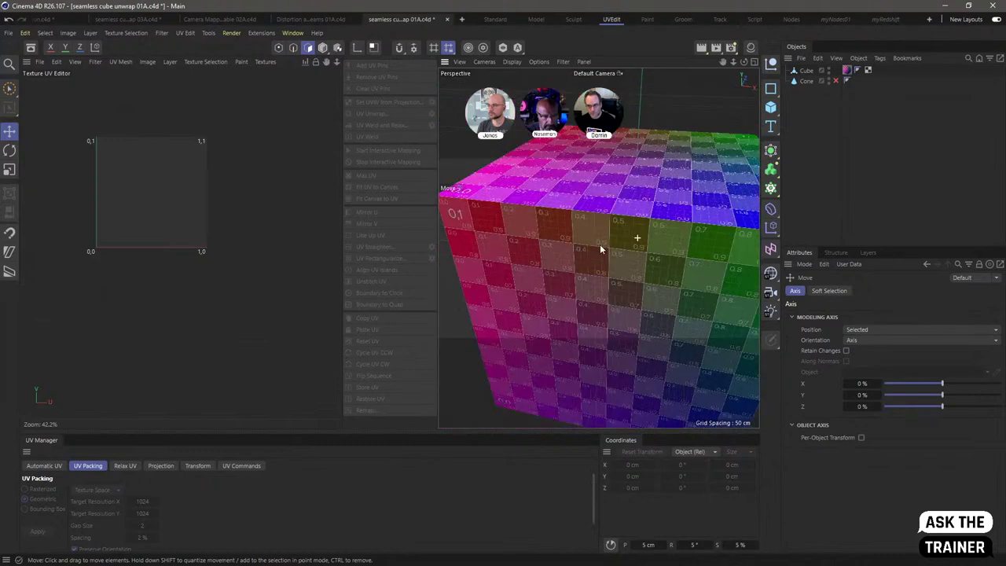
left_click_drag(600, 249, 655, 266, "alt")
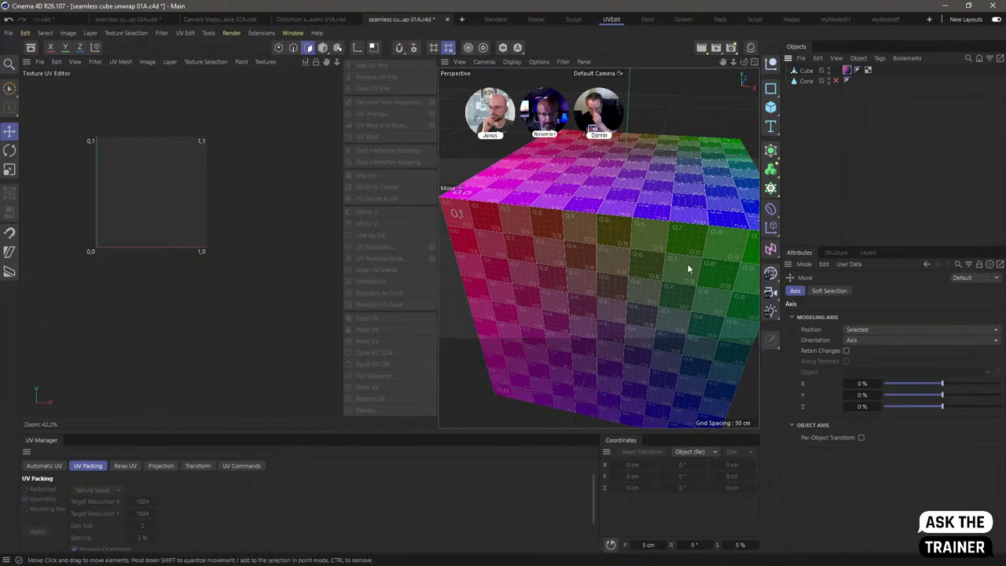
scroll(675, 267, "down", 3)
left_click_drag(670, 265, 644, 245, "alt")
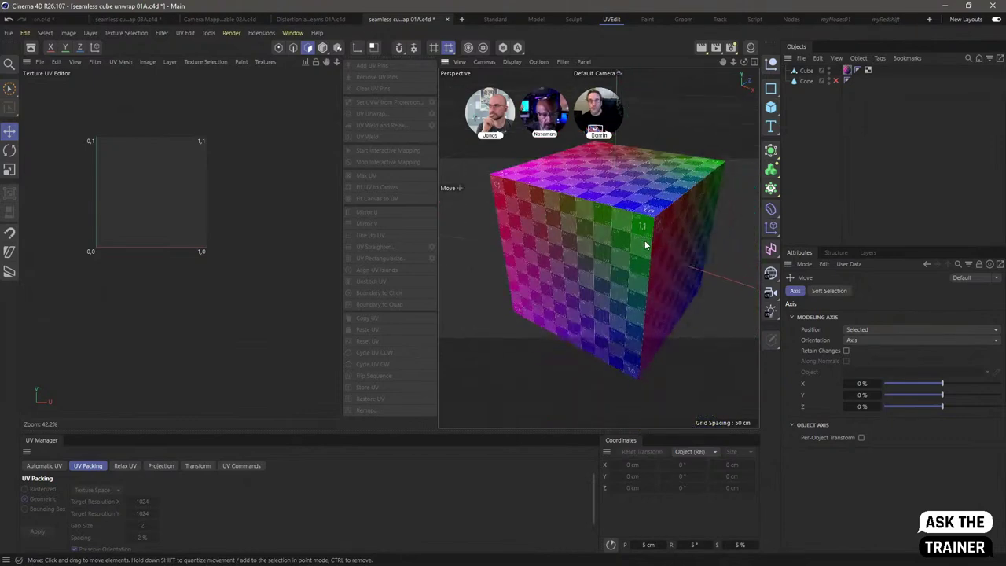
scroll(107, 204, "up", 3)
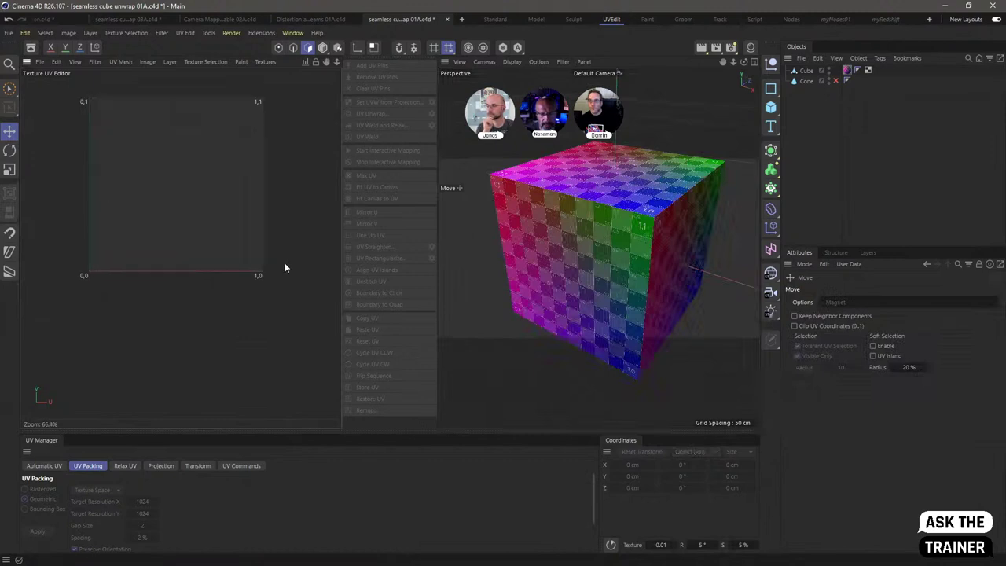
middle_click_drag(288, 235, 303, 280, "alt")
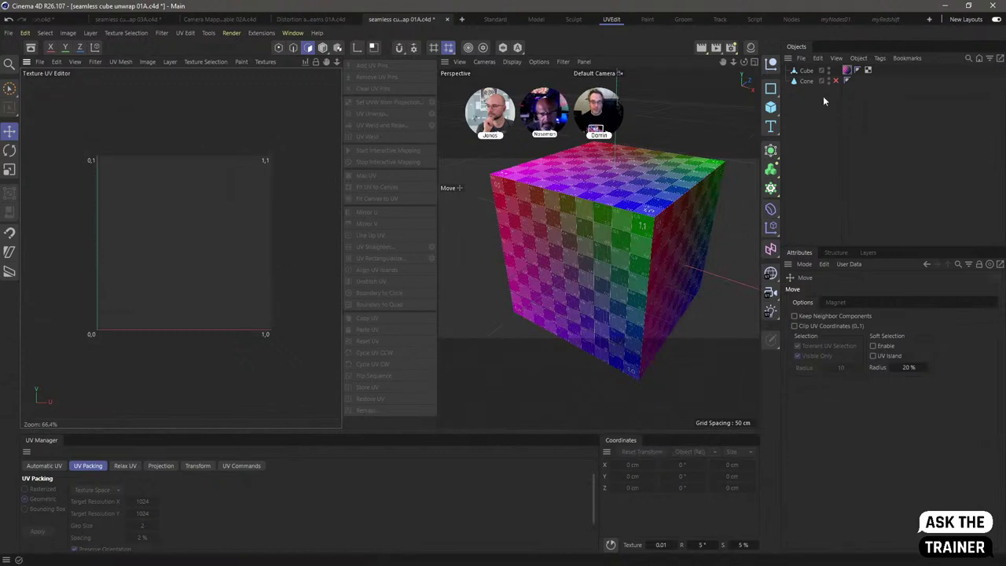
Step: Box-project the Cube's UVs into a cross layout
left_click(808, 73)
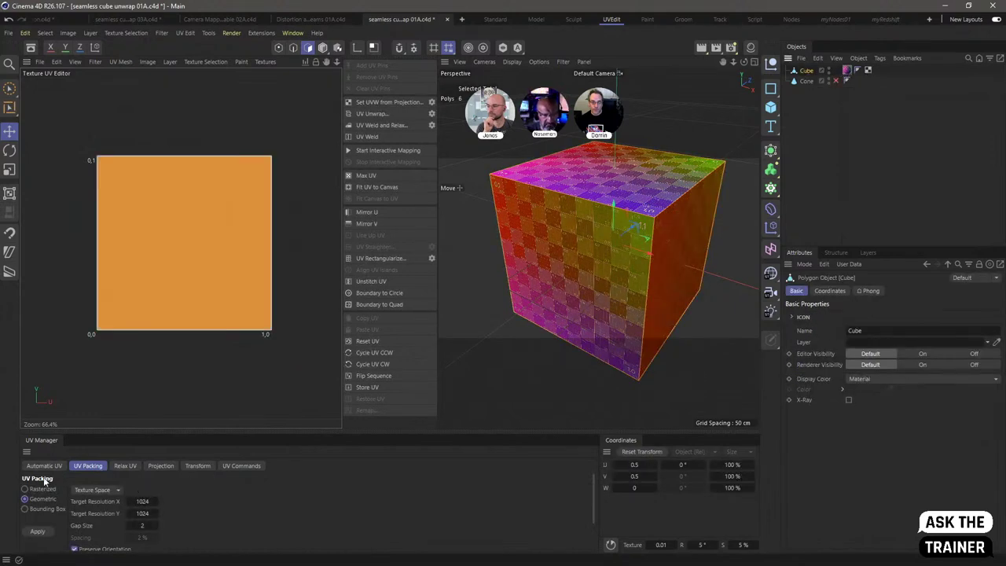
left_click(159, 467)
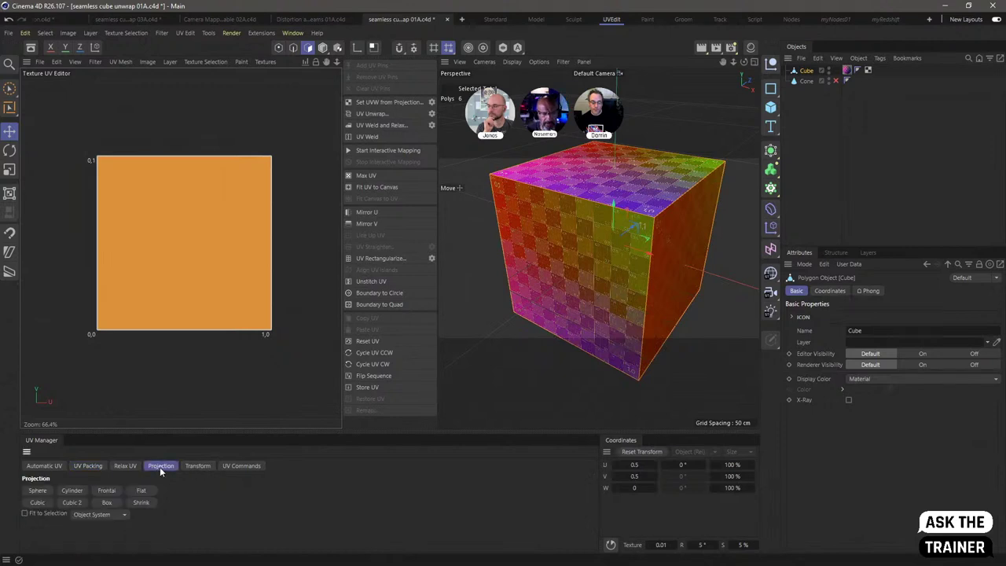
left_click(108, 502)
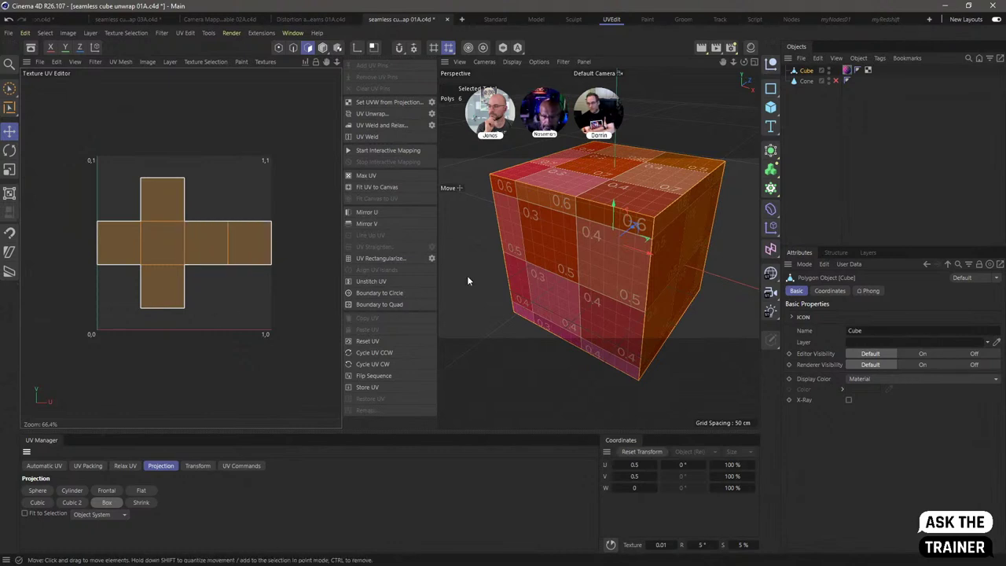
Step: Change component mode, orbit around the cube, and open the Camera Mapping Clones Editable 02A document
scroll(652, 267, "up", 5)
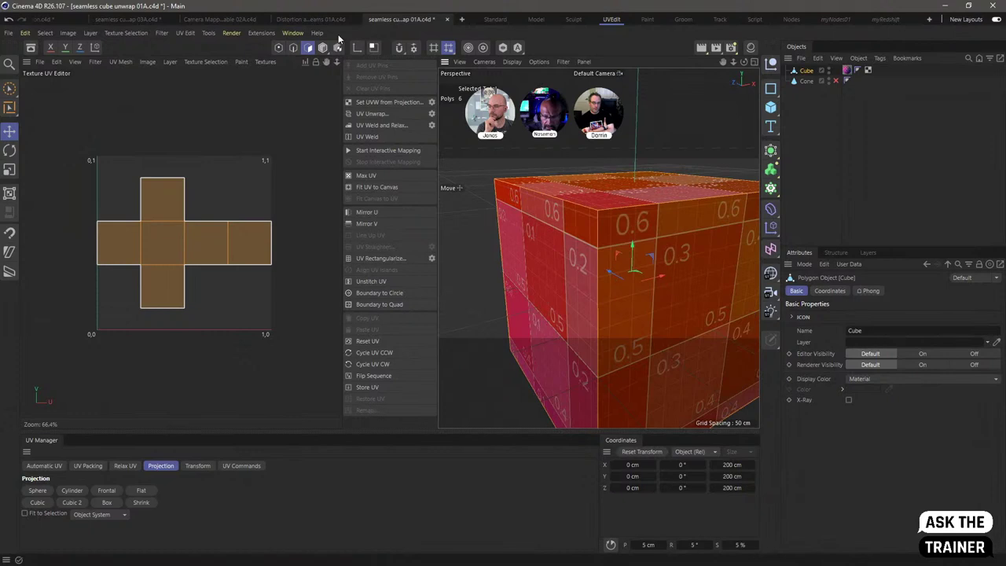
key("Return")
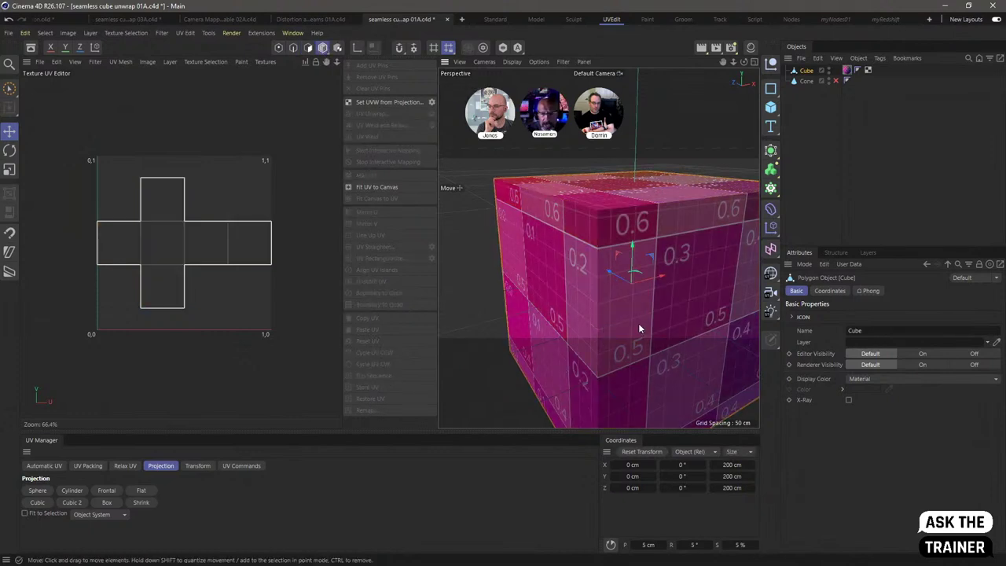
scroll(662, 321, "down", 4)
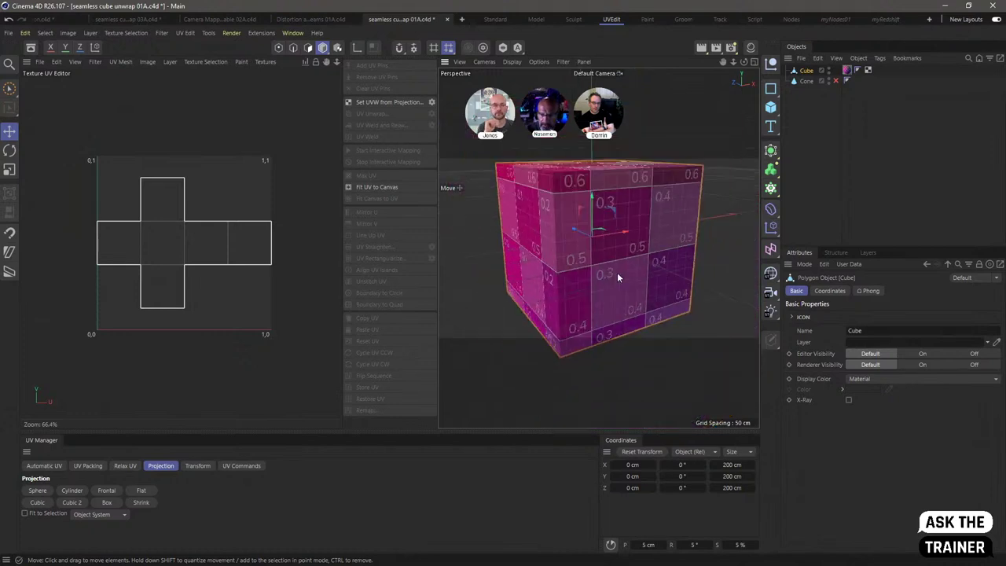
left_click_drag(617, 272, 706, 224, "alt")
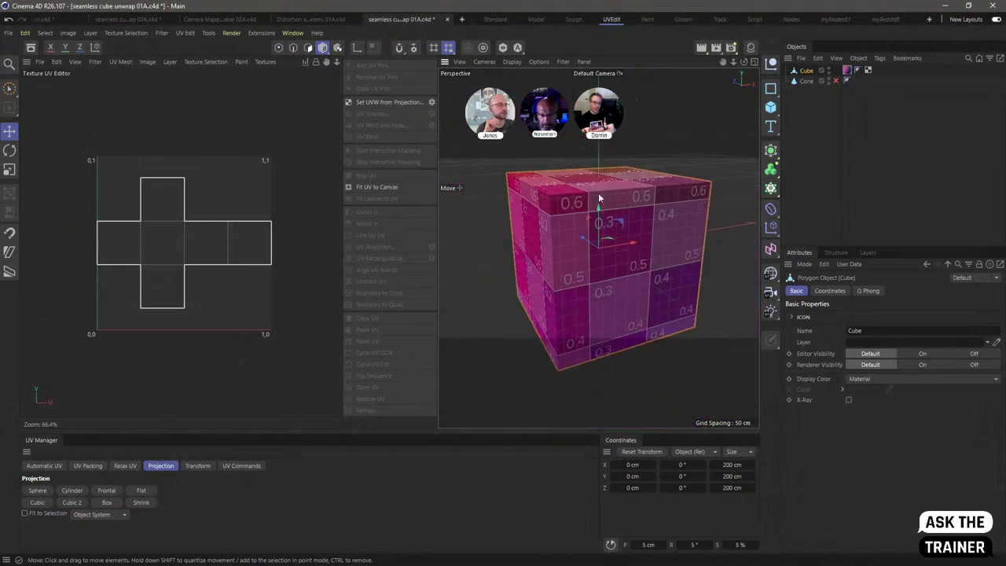
left_click(242, 22)
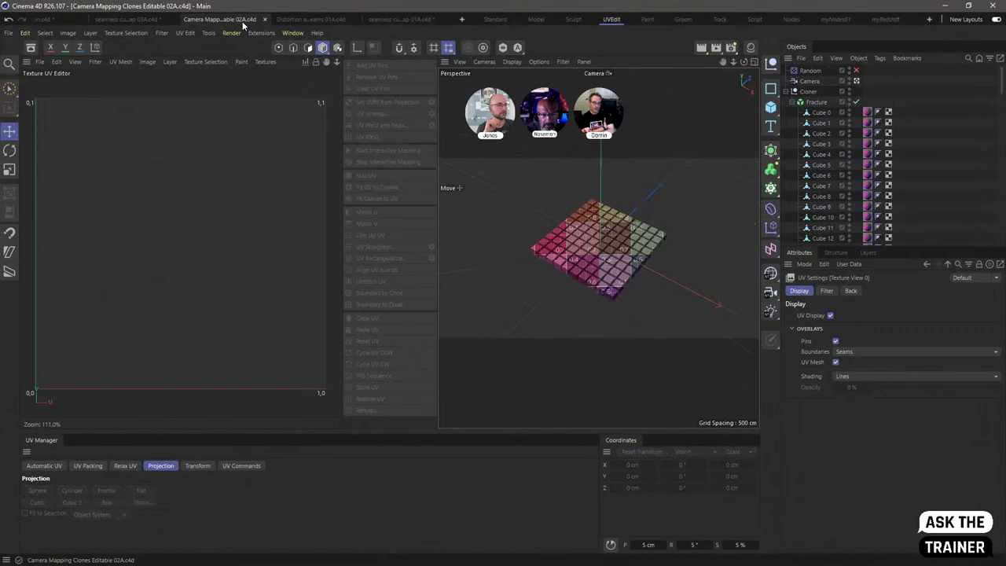
Step: Cycle through the Camera Mapping, cube 03A and Dragon scenes, then return to seamless cube unwrap 01A
left_click(304, 22)
left_click(127, 19)
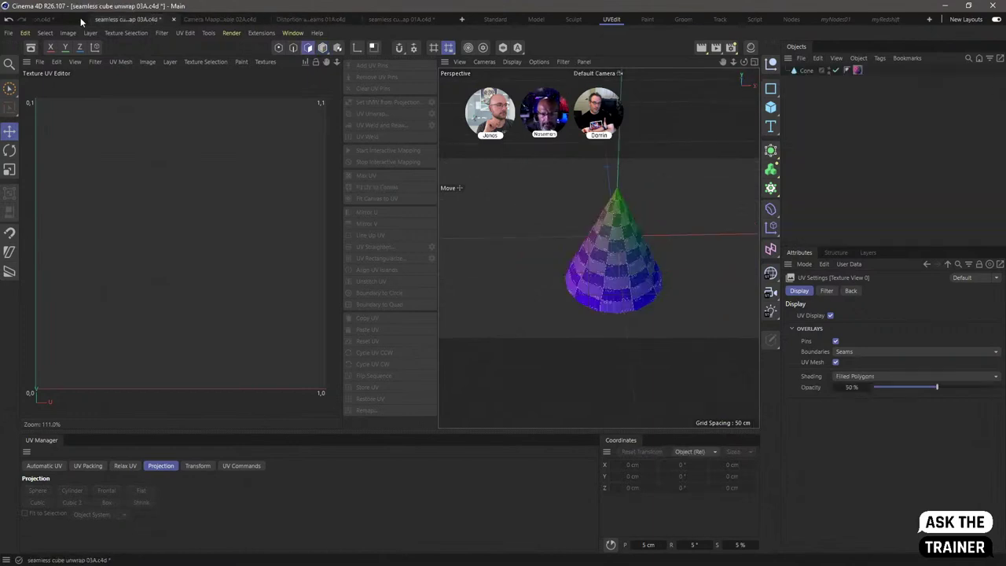
left_click(50, 20)
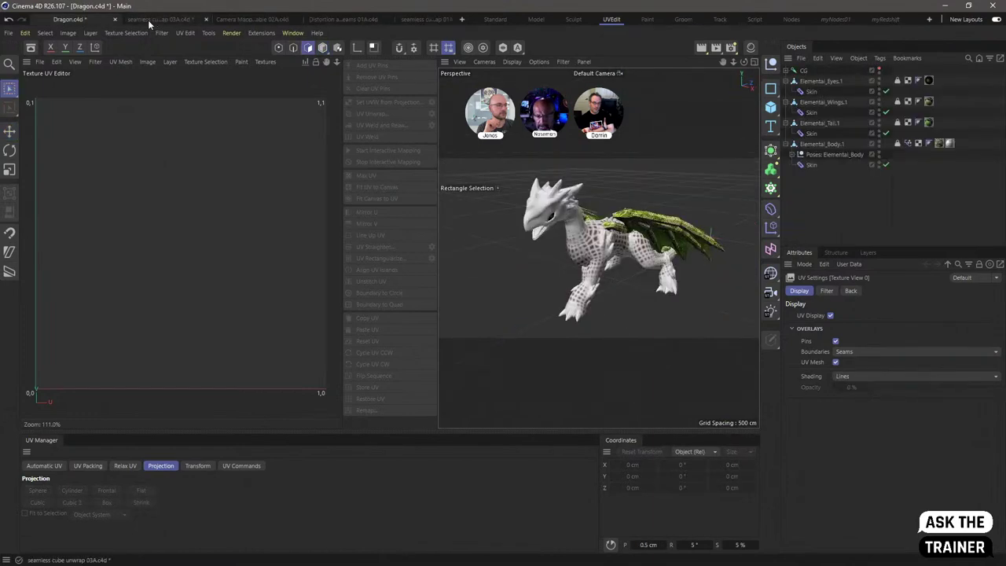
scroll(692, 227, "up", 8)
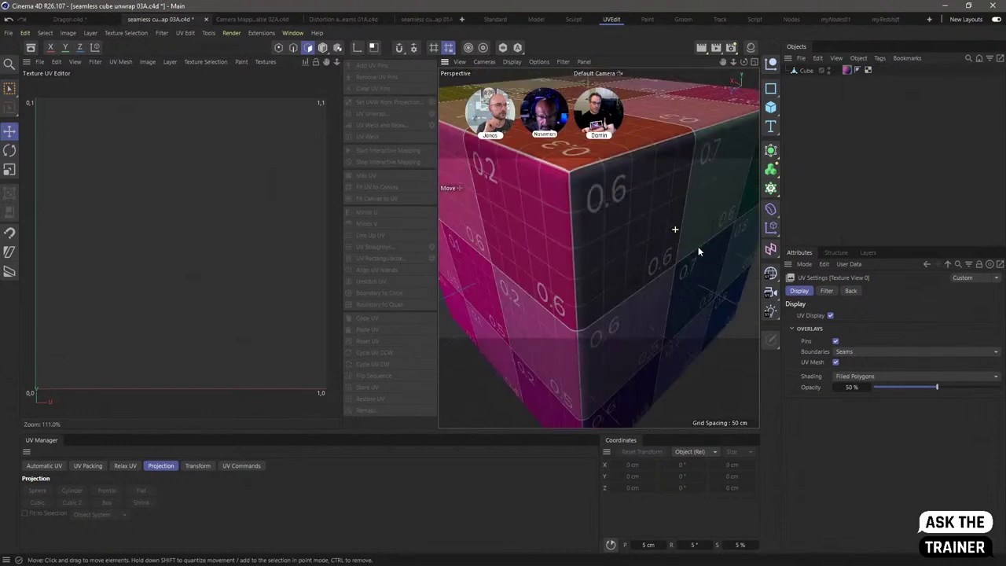
left_click_drag(702, 250, 563, 188, "alt")
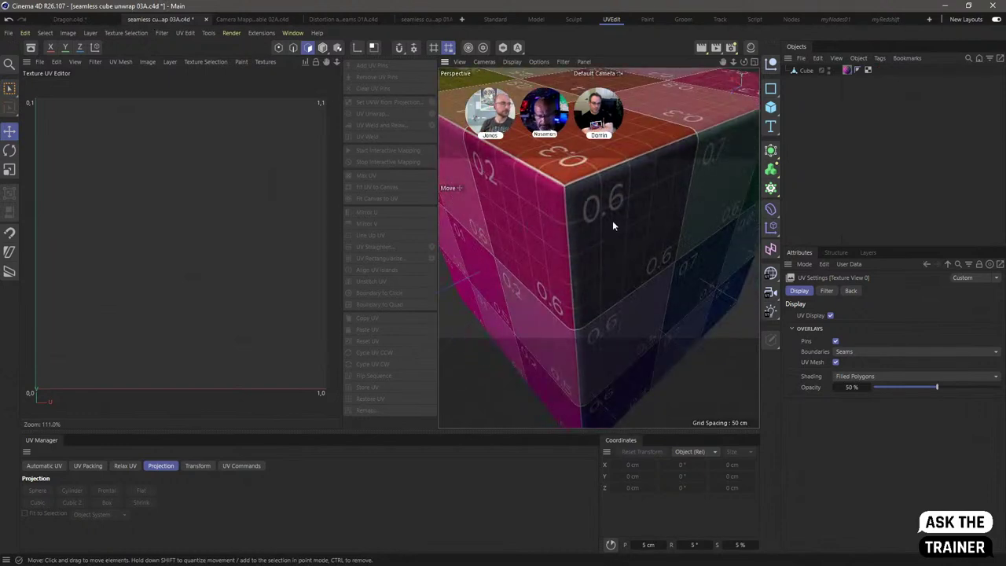
left_click(421, 19)
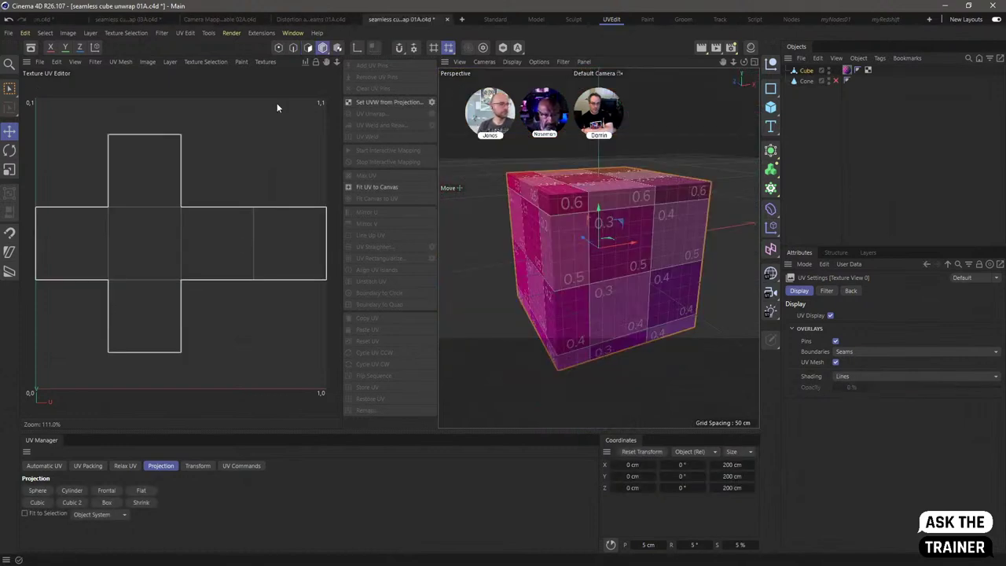
Step: Load UV Grid 01A 2K.png as the background texture behind the cube's cross UV layout
left_click(265, 62)
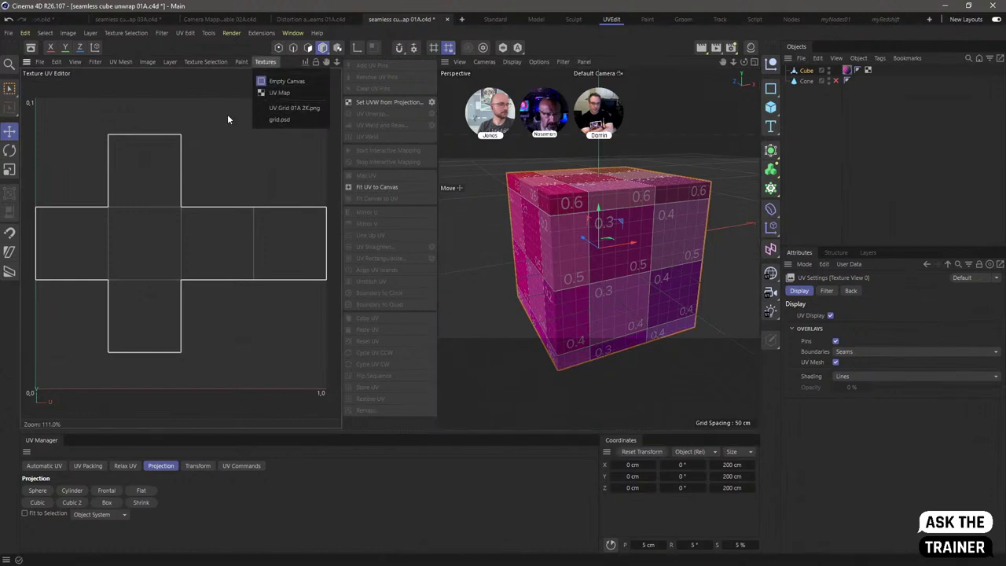
left_click(243, 180)
left_click(40, 62)
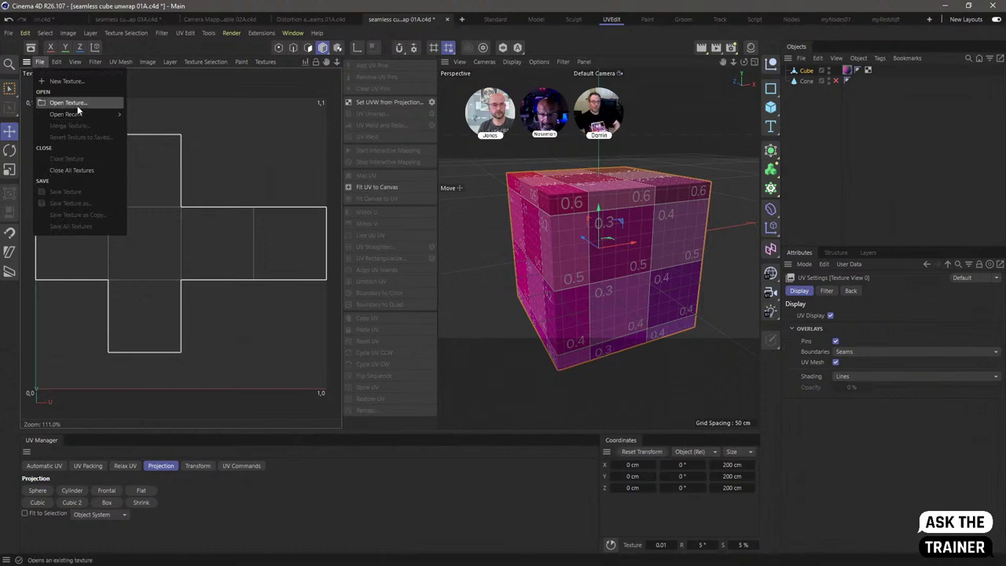
left_click(233, 131)
key("shift+F2")
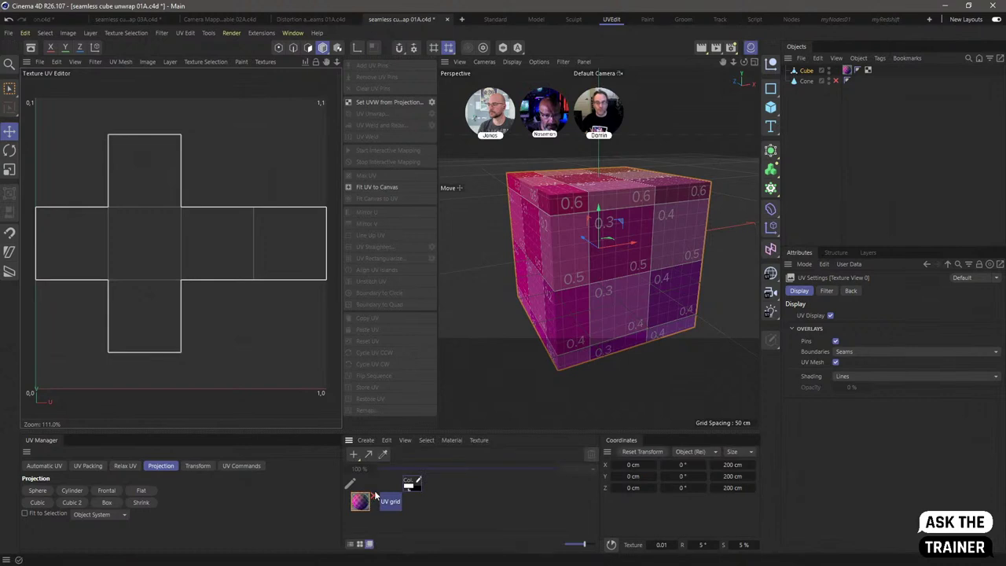
left_click(374, 500)
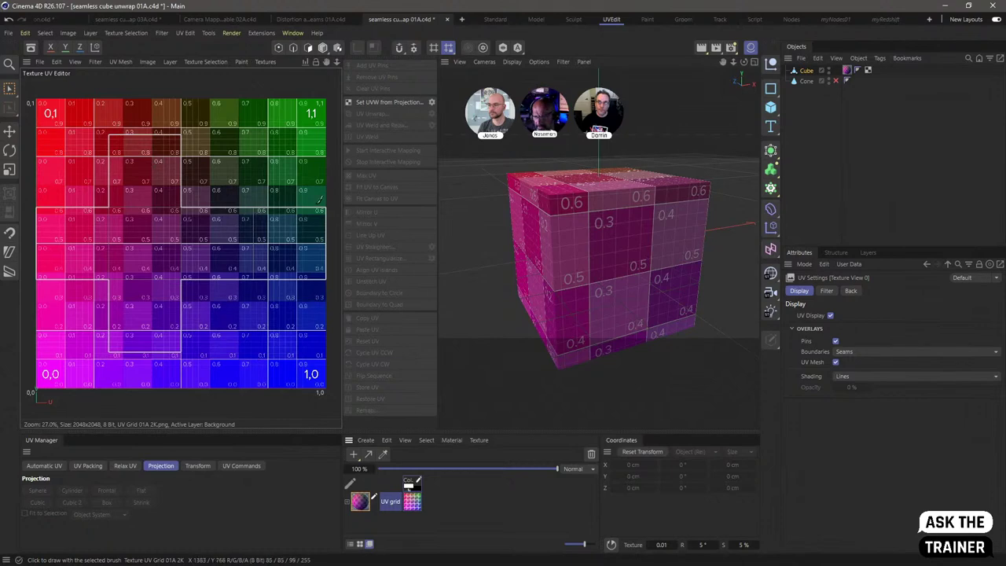
Step: Check the texture view display settings, then switch to UV Polygons mode to select the cube's UVs
left_click(826, 291)
left_click(849, 291)
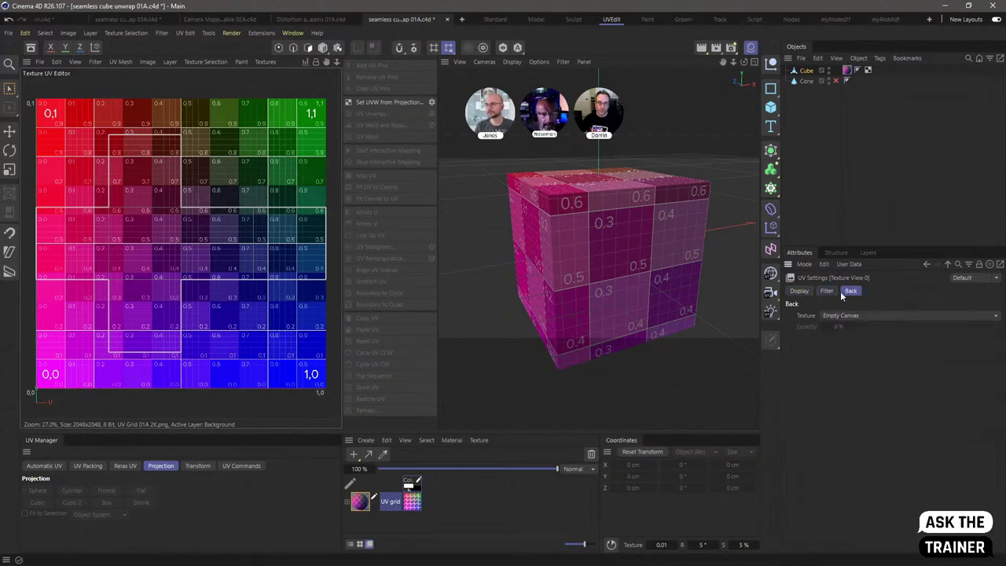
left_click(799, 290)
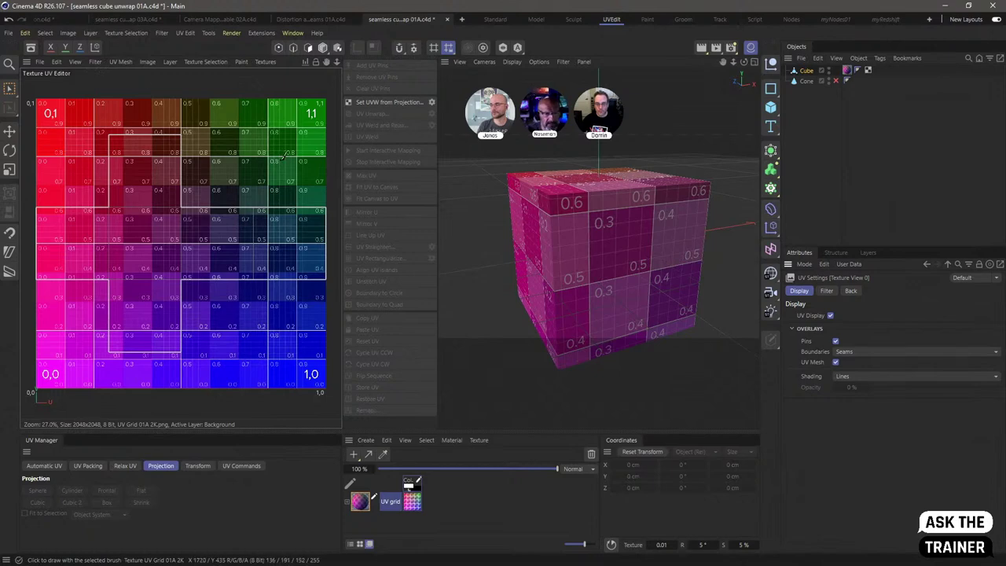
left_click(307, 48)
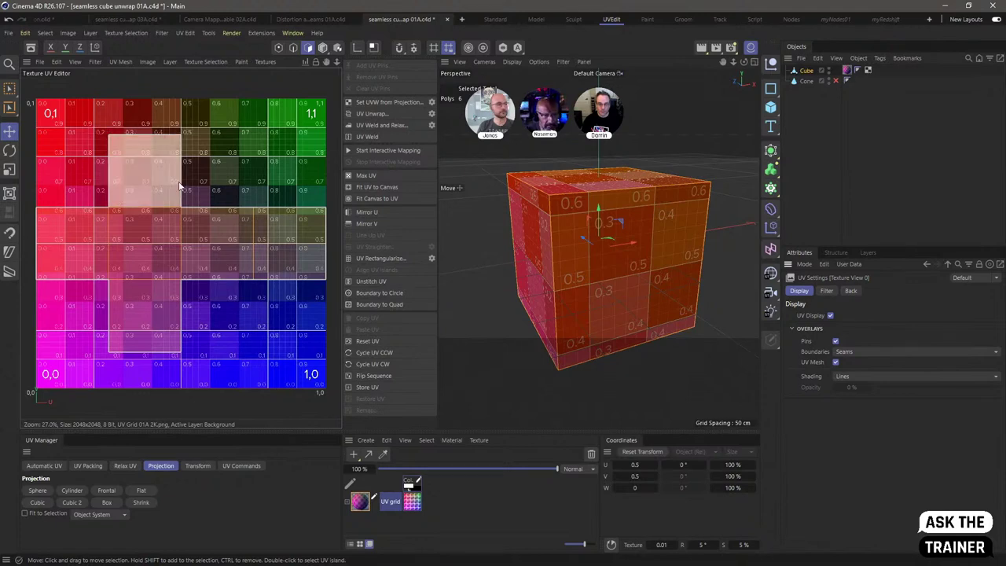
Step: Scale the UV island down with the UV Transform handles and move it to the grid's top-left
left_click(10, 194)
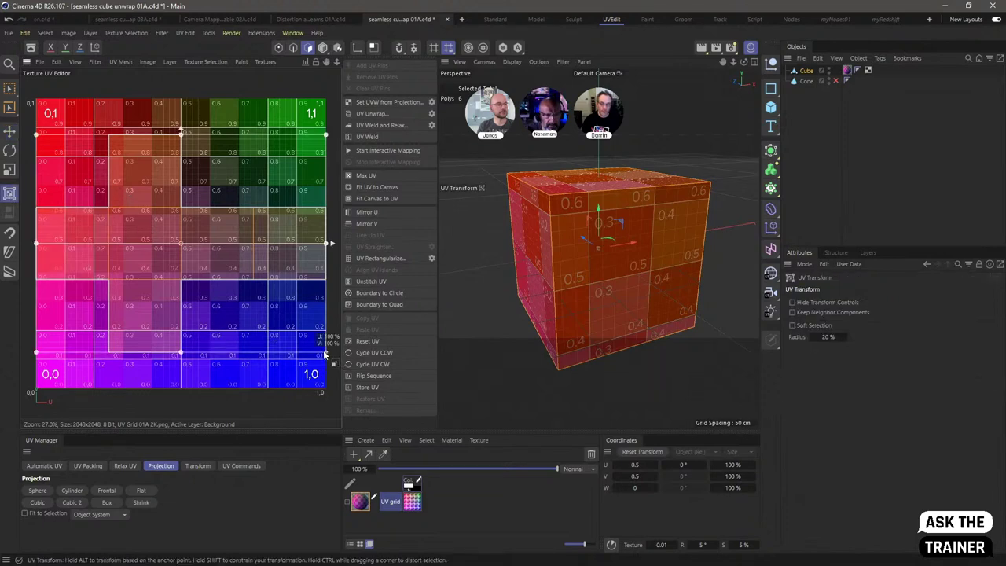
left_click_drag(323, 350, 275, 302)
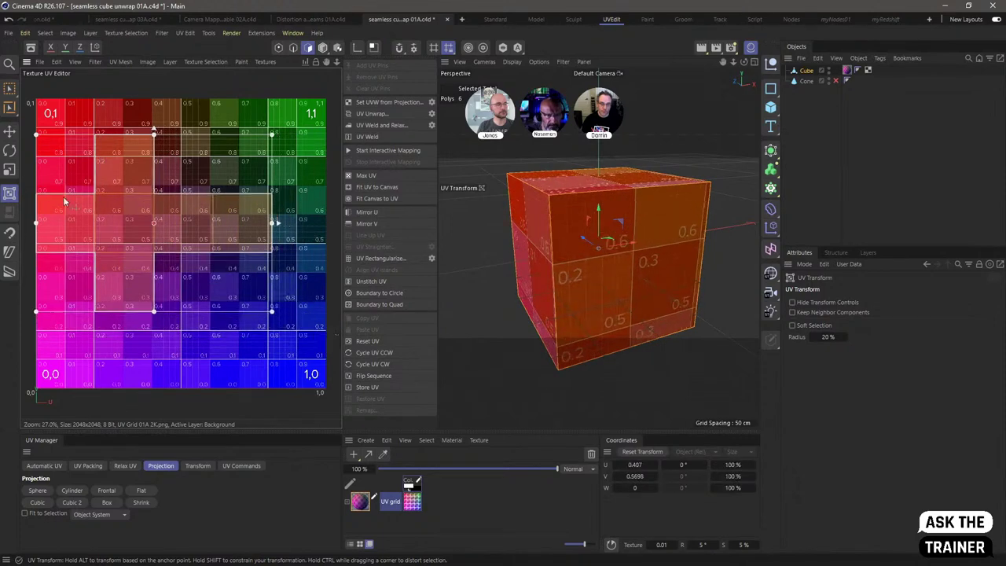
left_click_drag(74, 224, 59, 180)
scroll(59, 181, "up", 5)
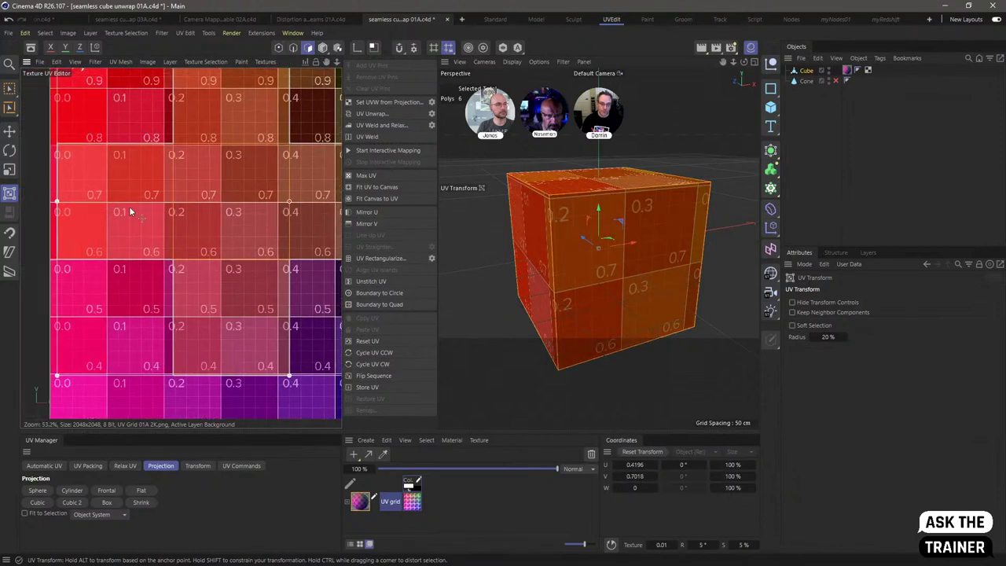
mouse_move(142, 196)
left_mouse_down()
mouse_move(127, 210)
mouse_move(129, 196)
left_mouse_up()
Step: Shrink the UV island slightly more, align it with the grid squares, and deselect the cube
scroll(278, 312, "down", 5)
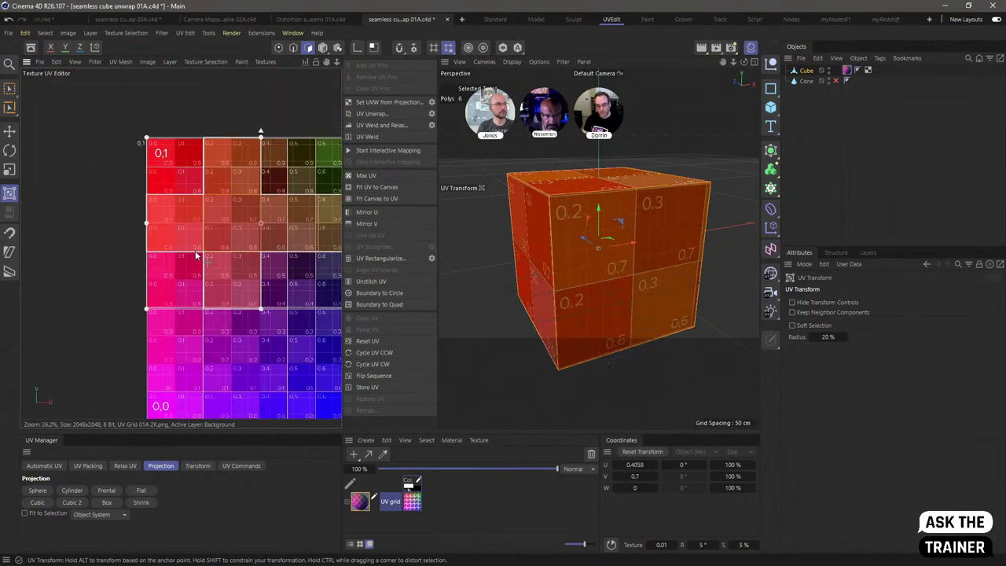
left_click_drag(271, 305, 267, 301)
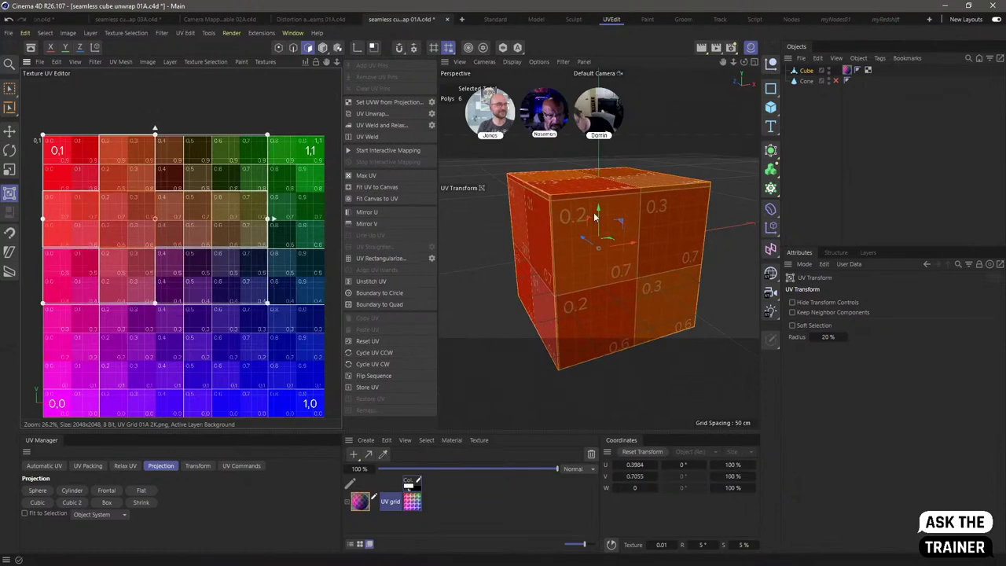
scroll(177, 234, "down", 2)
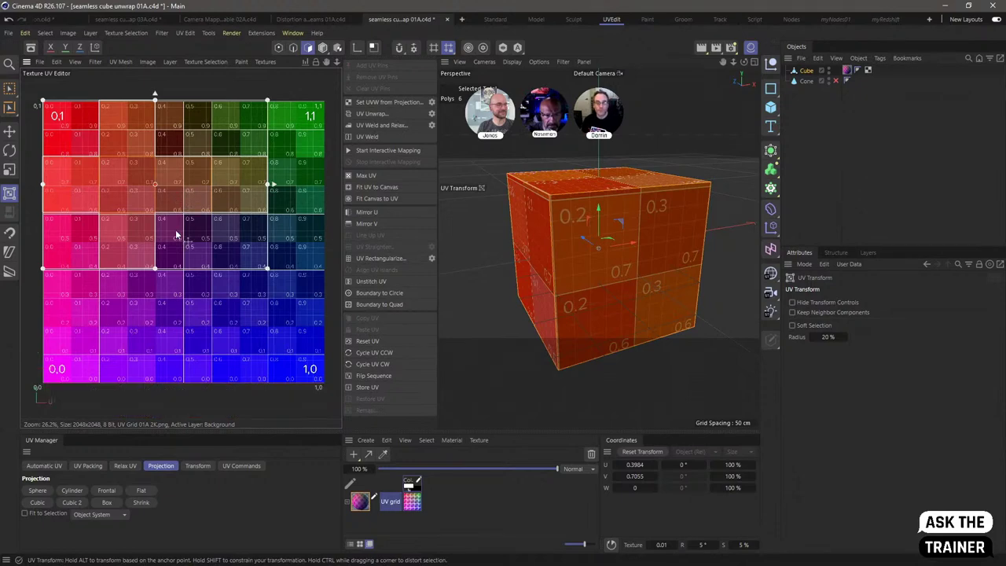
mouse_move(186, 197)
left_mouse_down()
mouse_move(193, 193)
mouse_move(187, 202)
left_mouse_up()
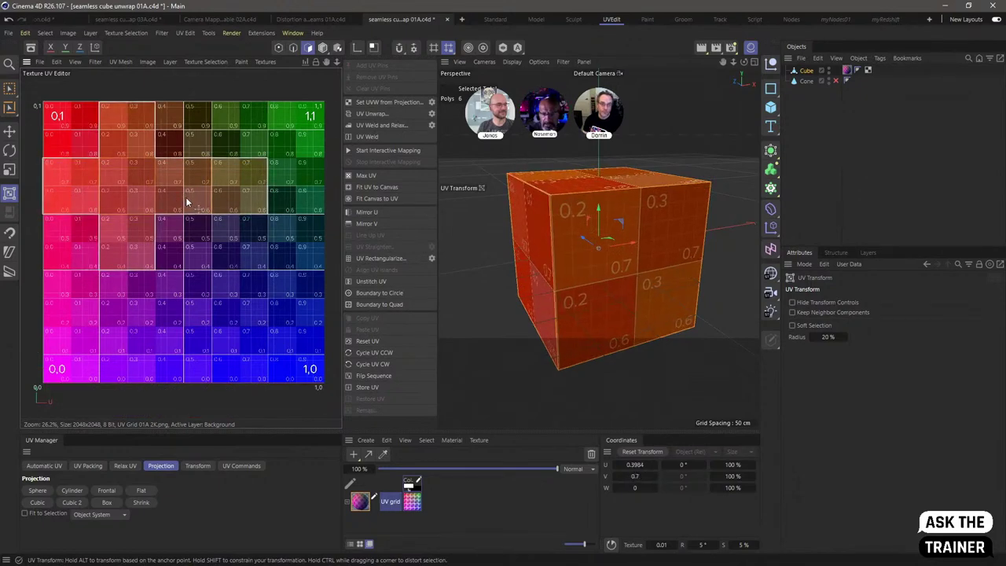
left_click(830, 172)
left_click_drag(693, 249, 649, 225, "alt")
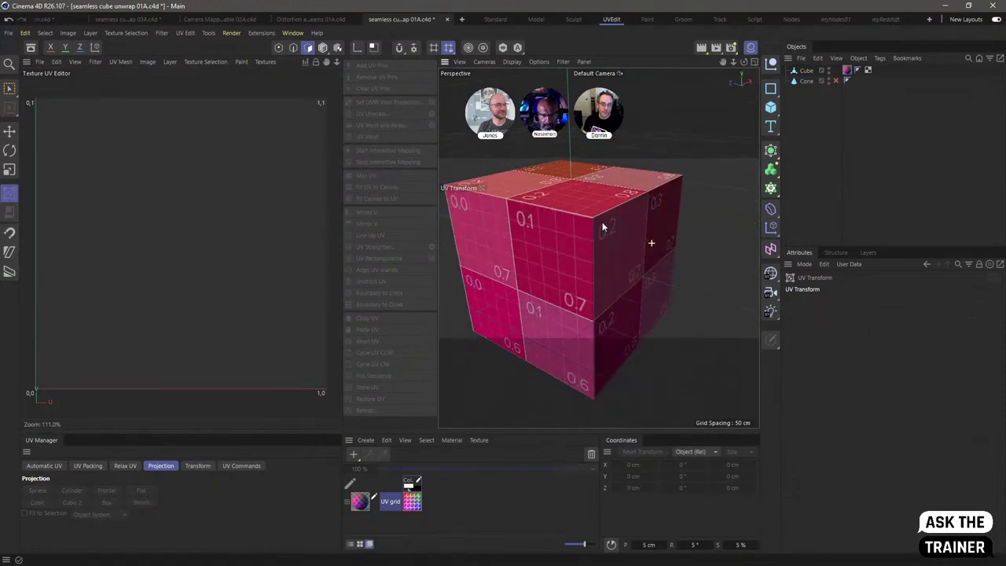
right_click_drag(649, 224, 614, 249, "alt")
left_click_drag(614, 249, 587, 216, "alt")
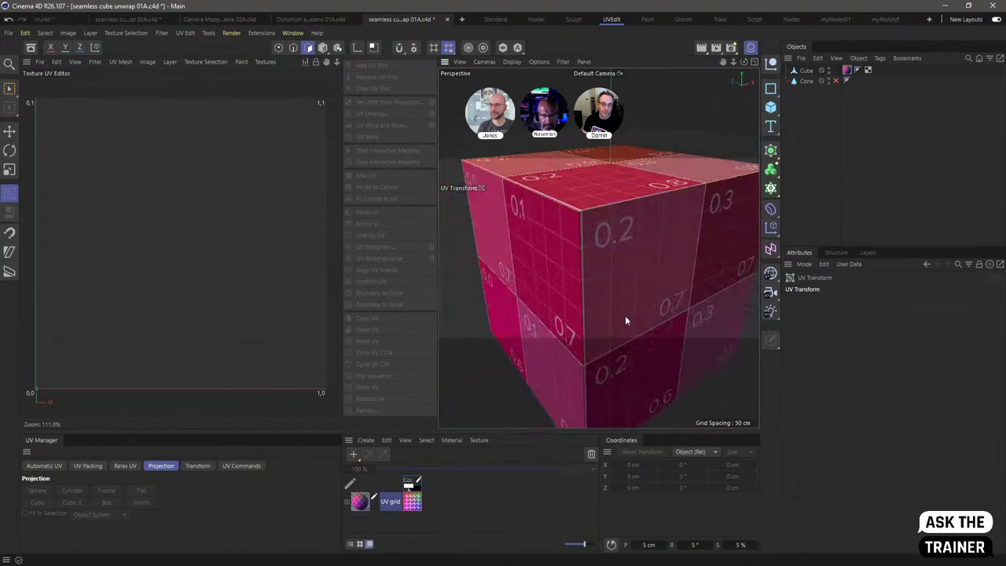
right_click_drag(625, 320, 566, 234, "alt")
left_click_drag(566, 234, 663, 230, "alt")
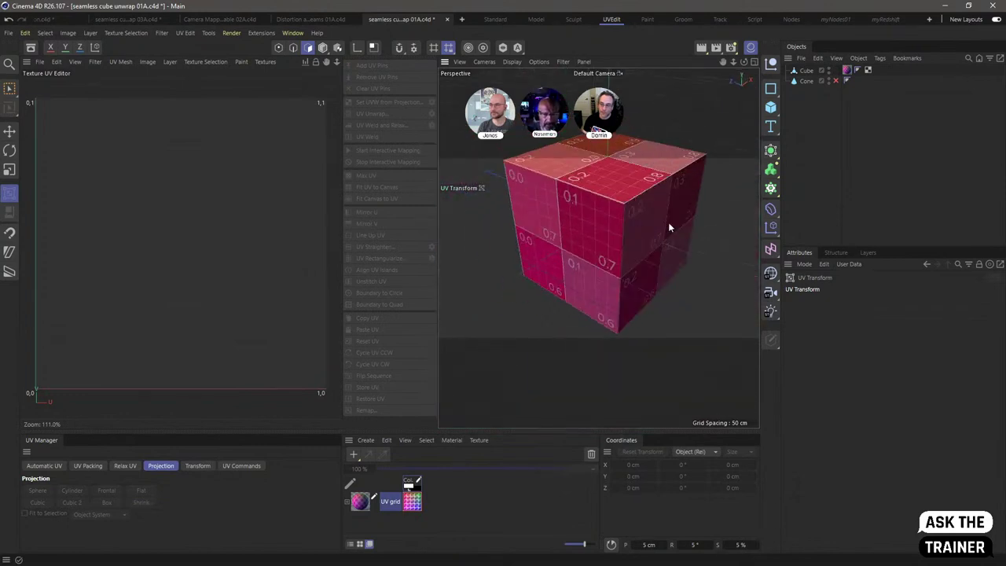
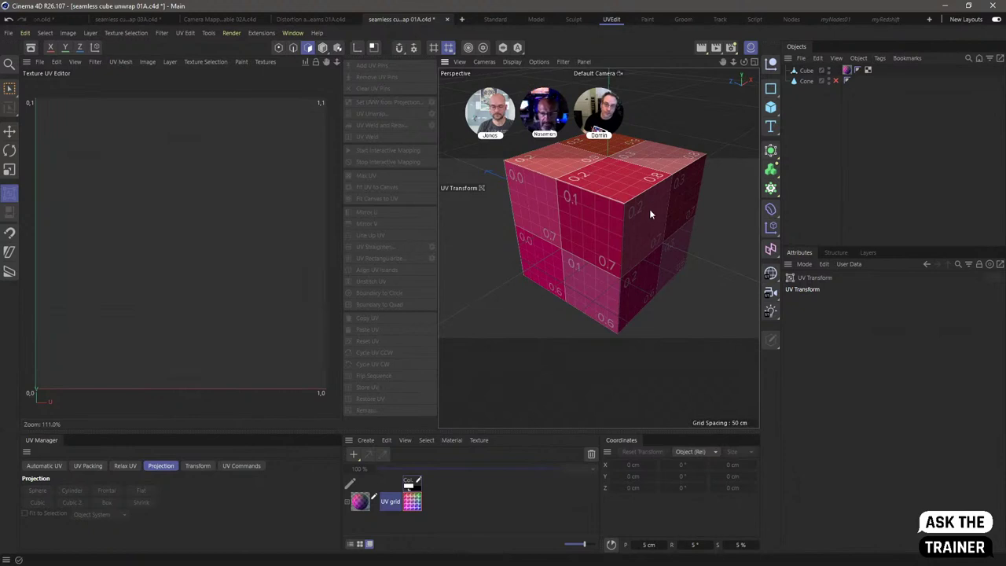
Step: Select the Cube and select all of its edges in Edge mode
left_click(813, 71)
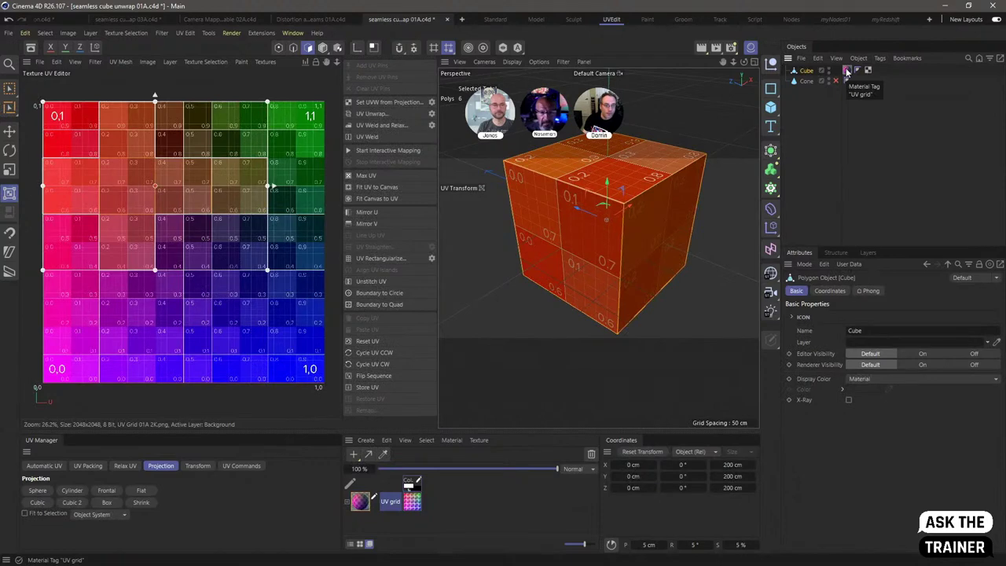
left_click(846, 71)
left_click(803, 72)
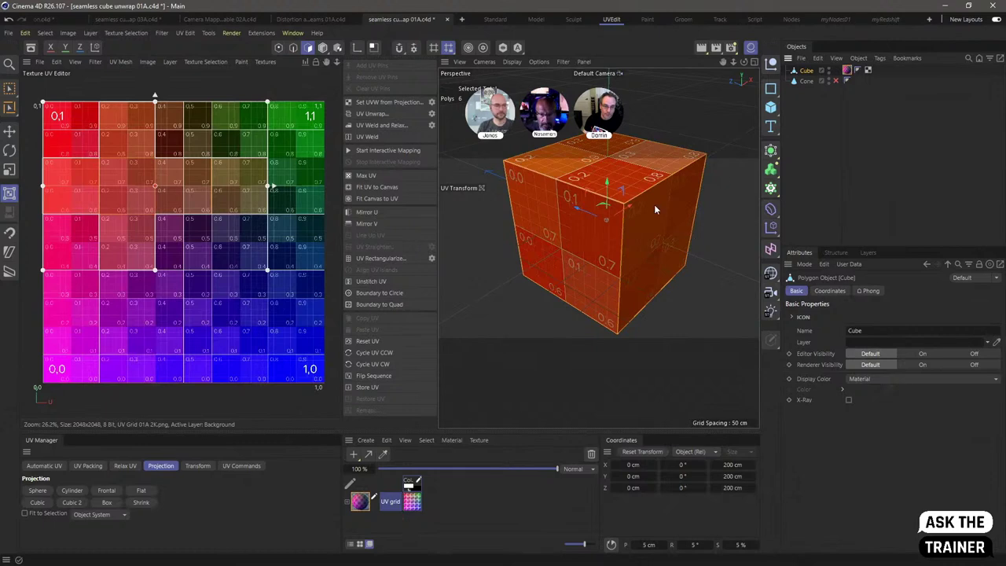
key("Return")
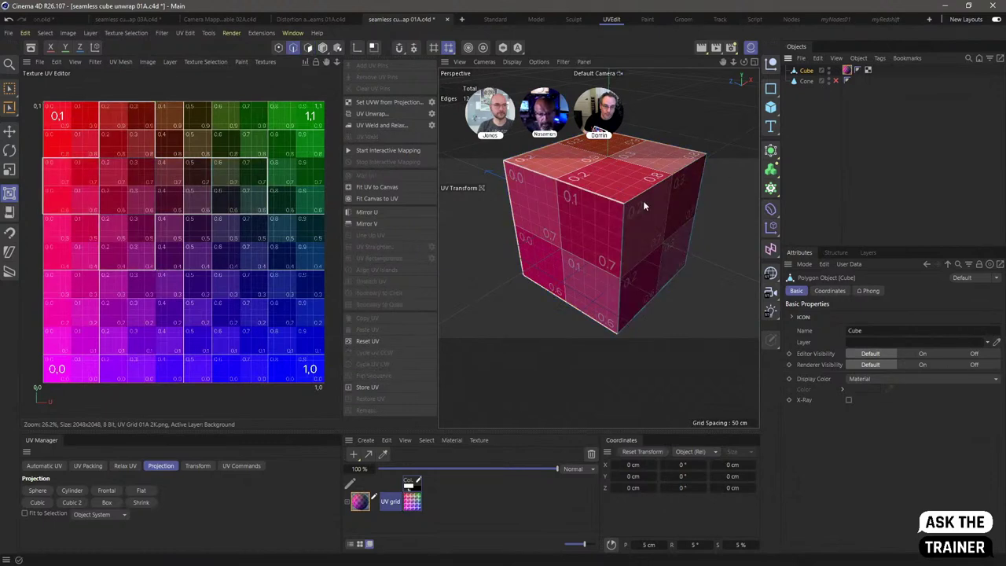
key("ctrl+a")
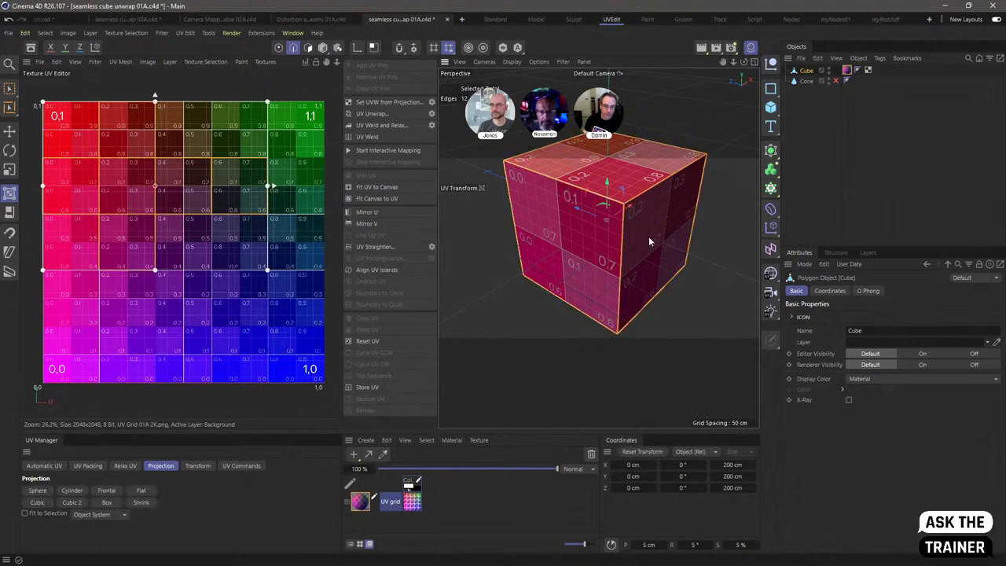
Step: Switch to the standard modelling layout, dismissing the tool warnings
left_click(646, 227)
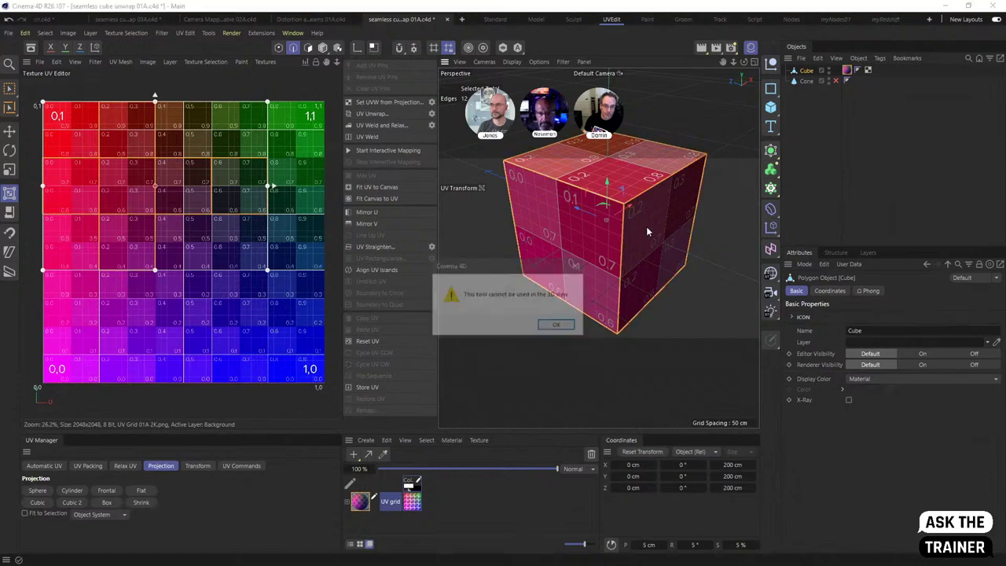
left_click(558, 325)
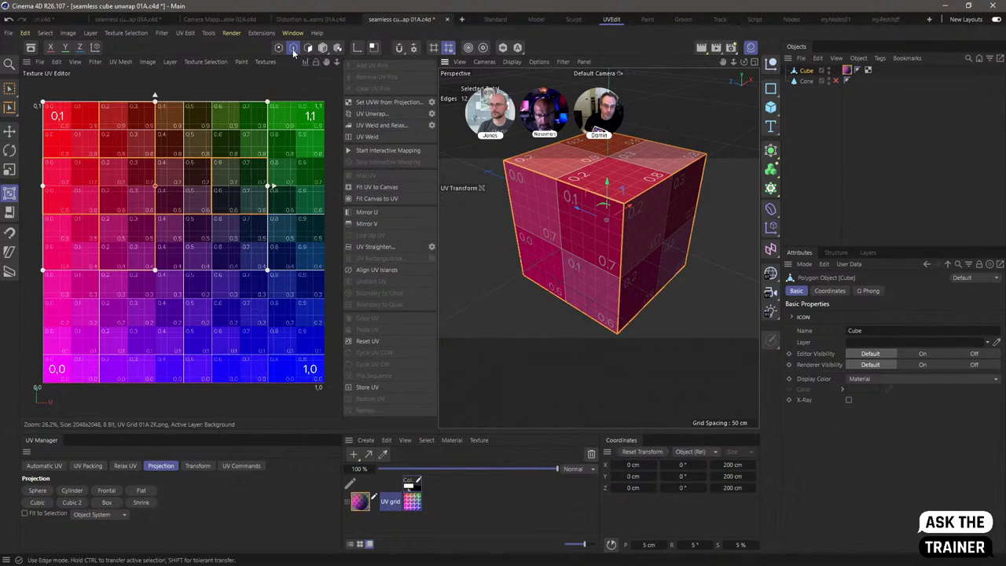
left_click(804, 97)
left_click(621, 207)
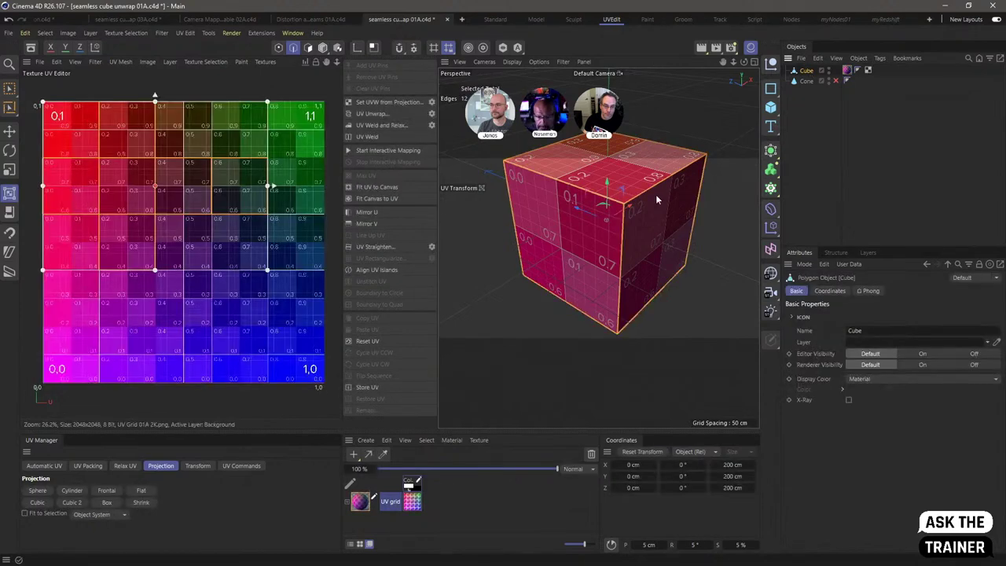
left_click(621, 206)
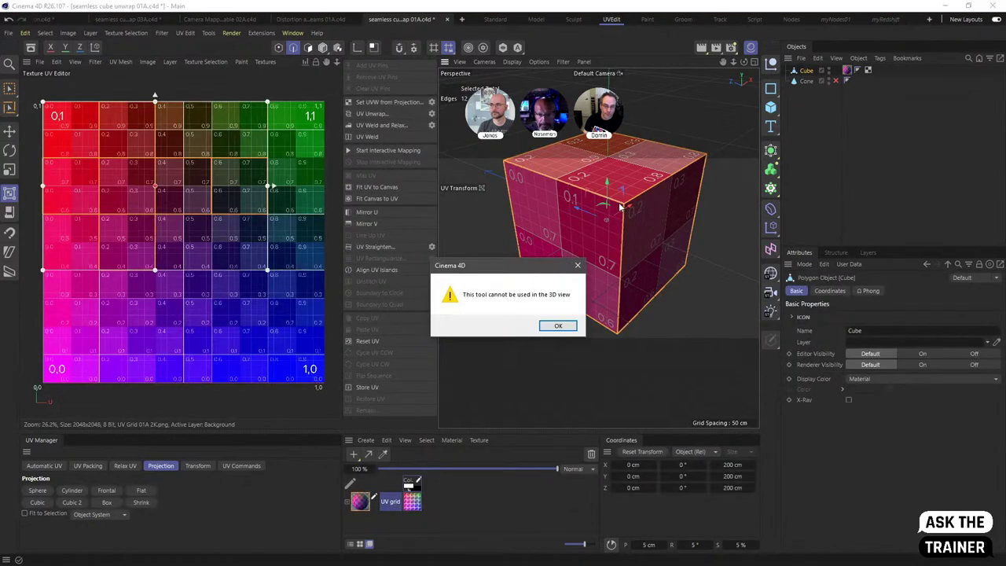
left_click(558, 325)
left_click(495, 19)
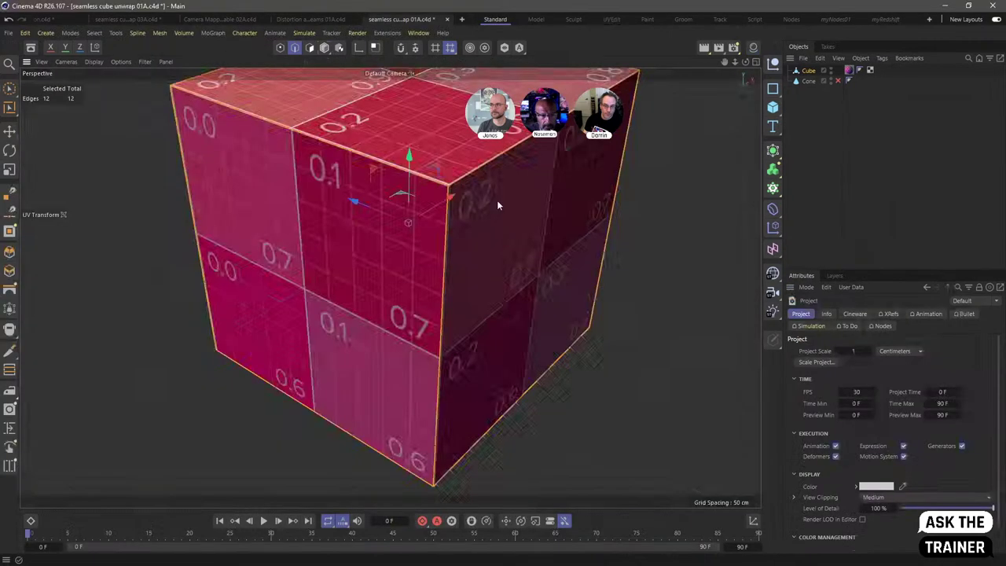
left_click(501, 190)
left_click(557, 325)
Step: Activate the Move tool, then return to the UV editing layout with UV transform active
left_click(9, 131)
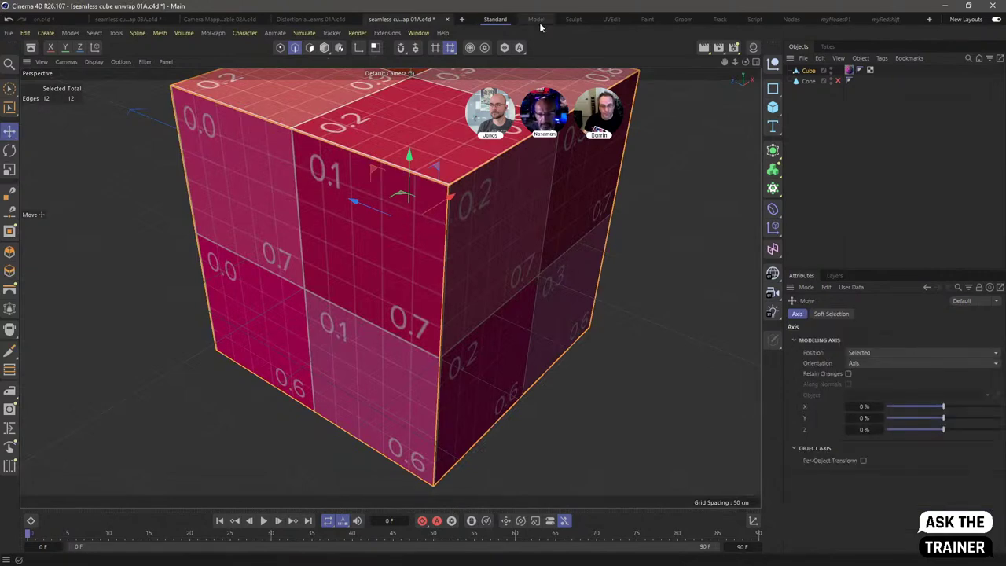
left_click(609, 19)
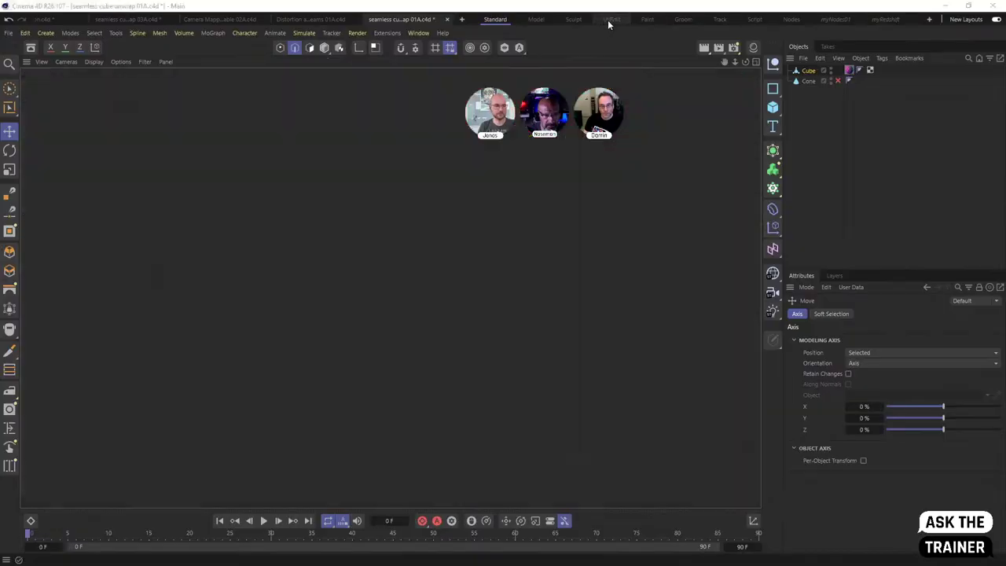
left_click(9, 193)
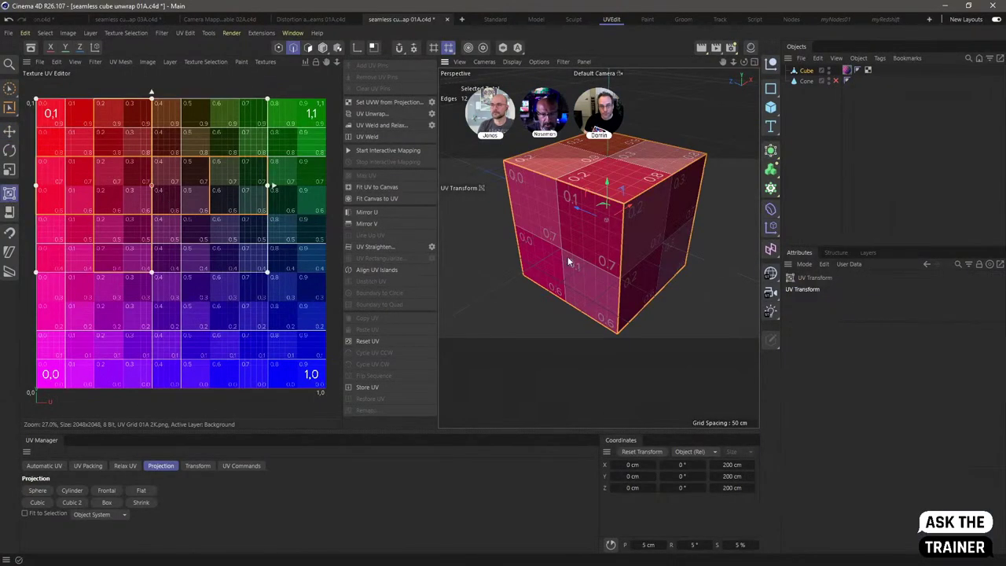
left_click(550, 301)
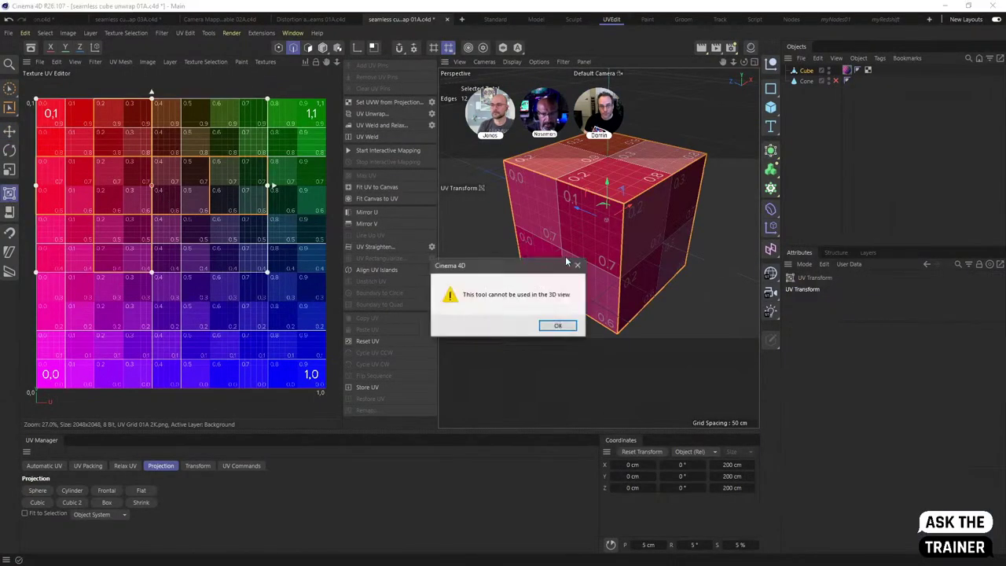
left_click(556, 326)
Step: Bevel all the cube's selected edges with a 4.7 cm offset and 3 subdivisions
key("e")
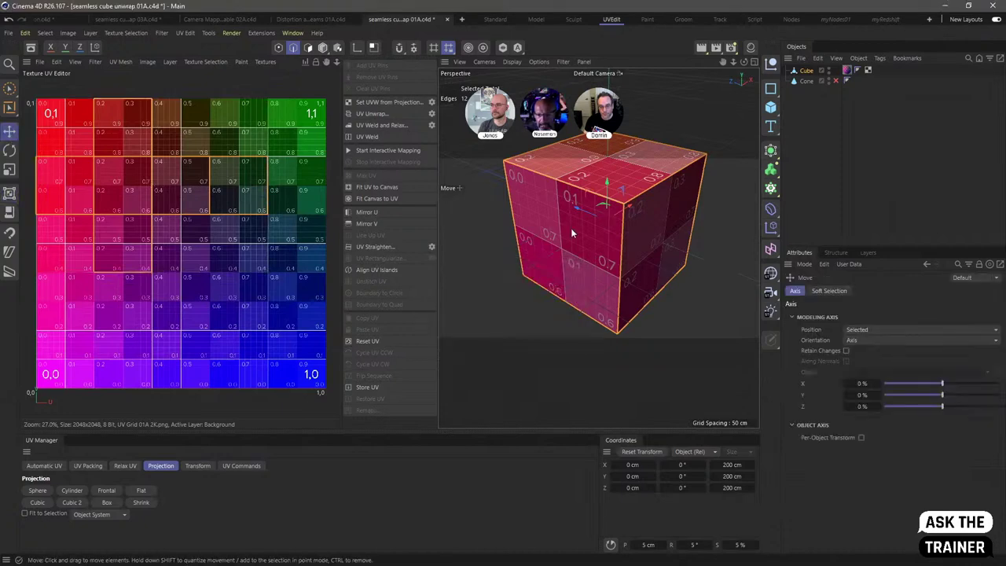
right_click(654, 246)
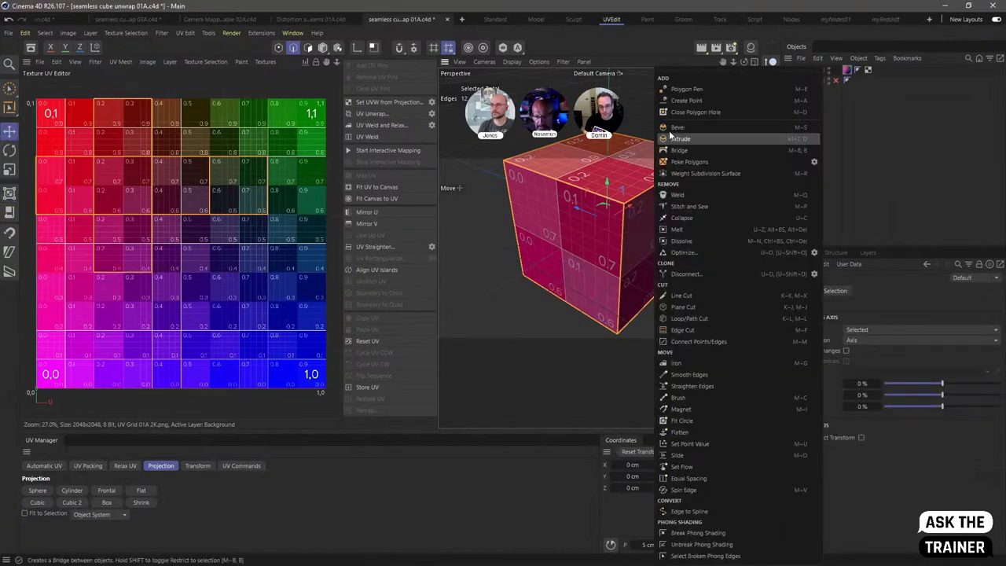
left_click(668, 136)
left_click_drag(645, 214, 658, 201)
scroll(607, 212, "up", 5)
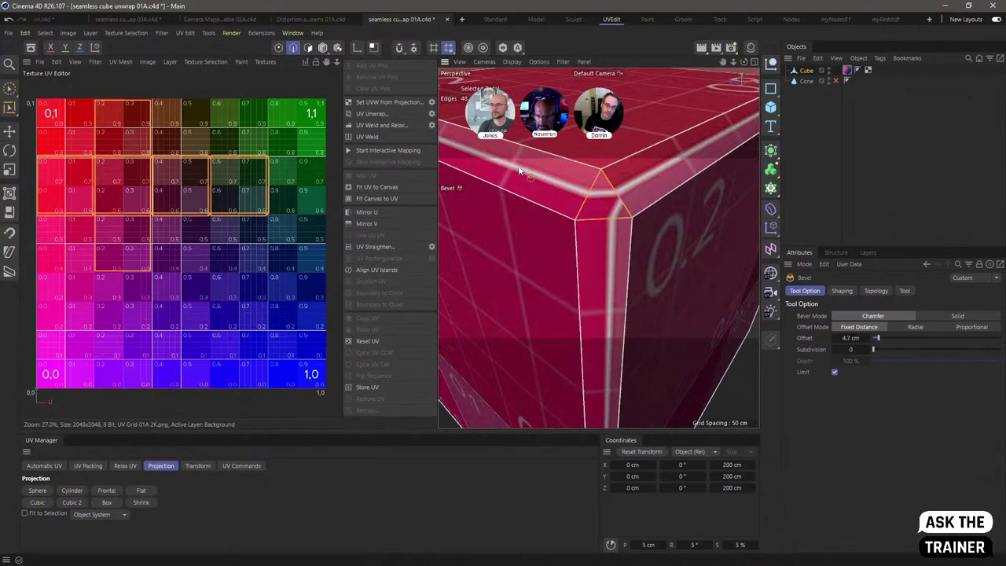
left_click(866, 350)
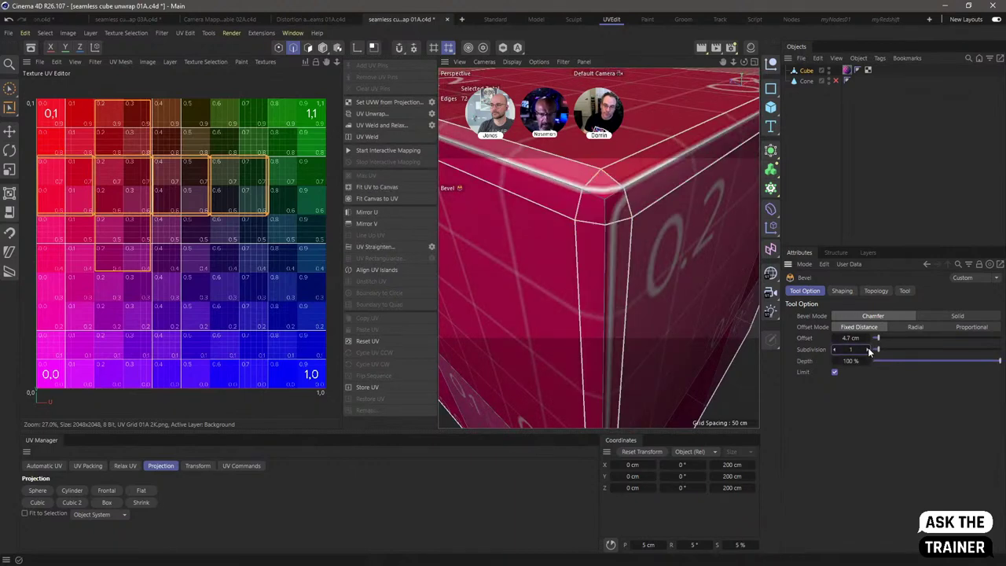
left_click(867, 348)
left_click(867, 349)
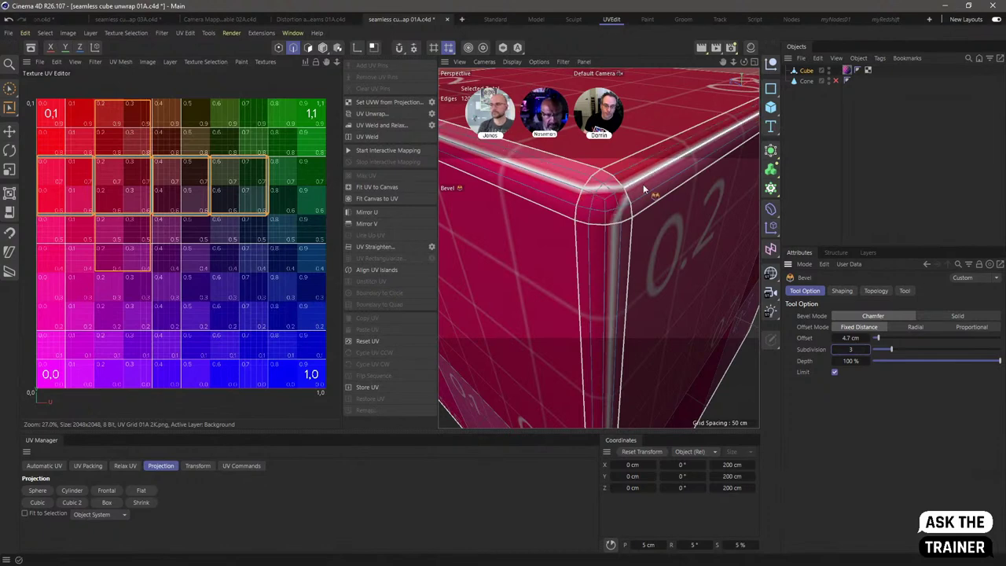
scroll(147, 159, "up", 15)
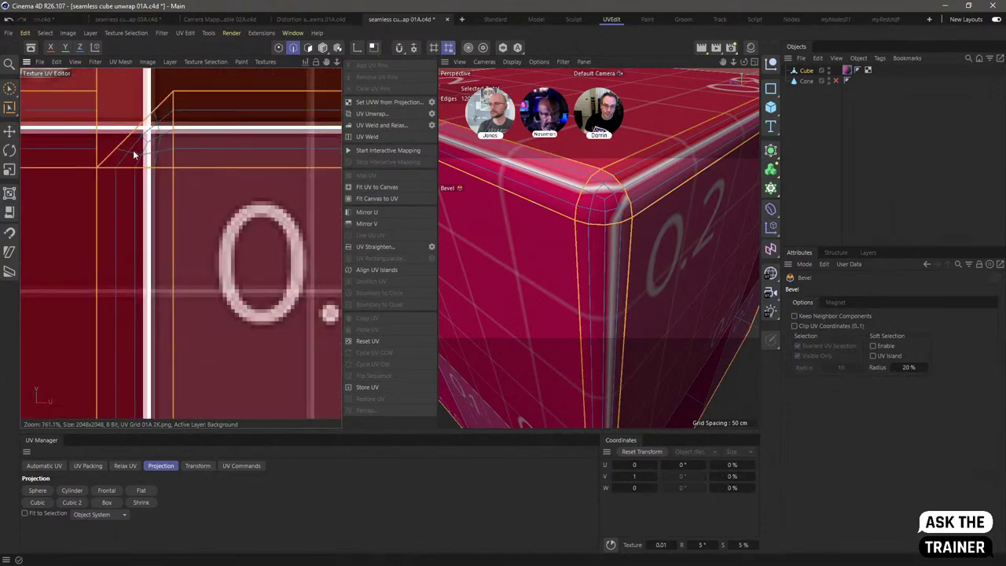
Step: Toggle the UV editor background between Empty Canvas and UV Grid 01A 2K.png
left_click(266, 61)
left_click(279, 82)
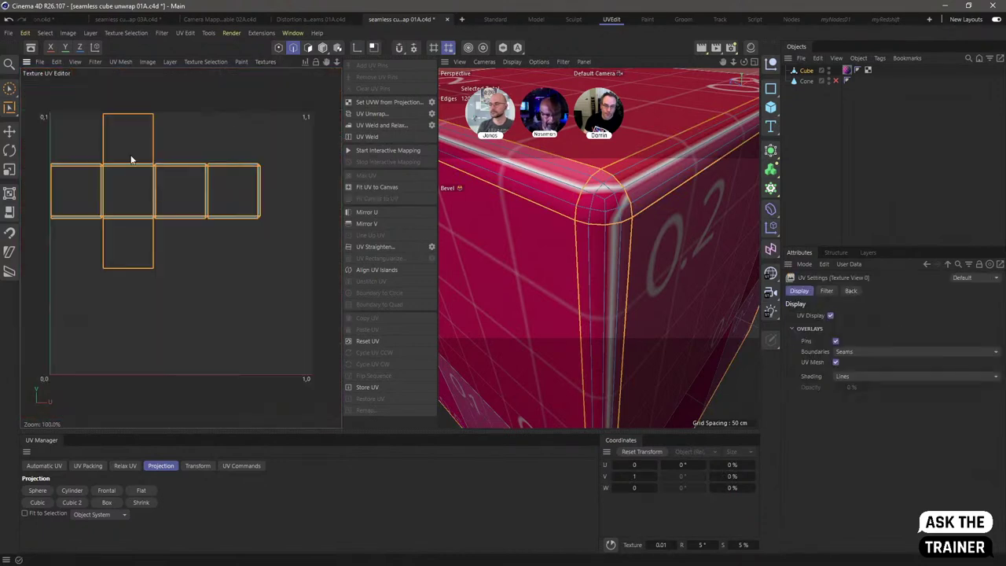
scroll(187, 175, "up", 20)
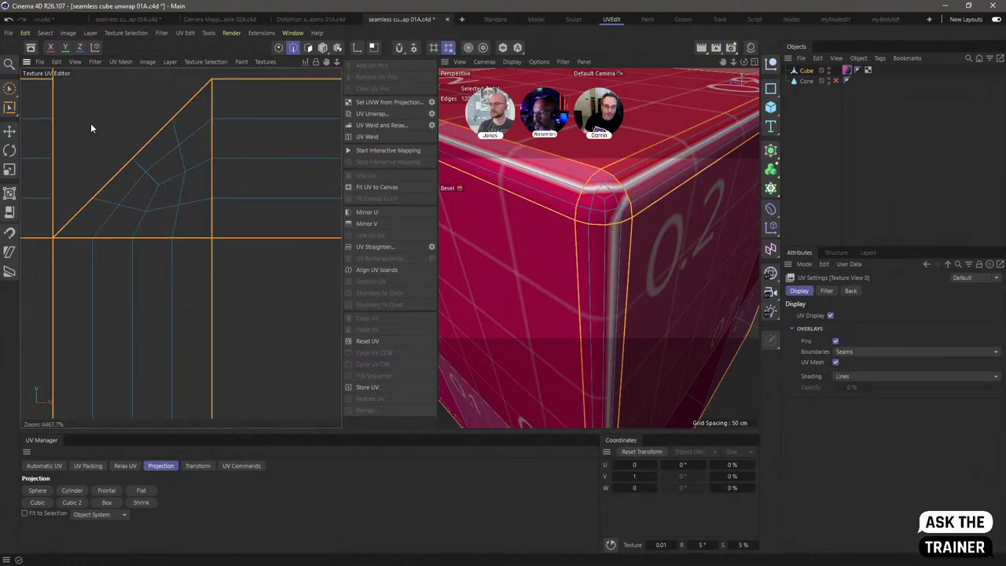
left_click(264, 62)
left_click(278, 110)
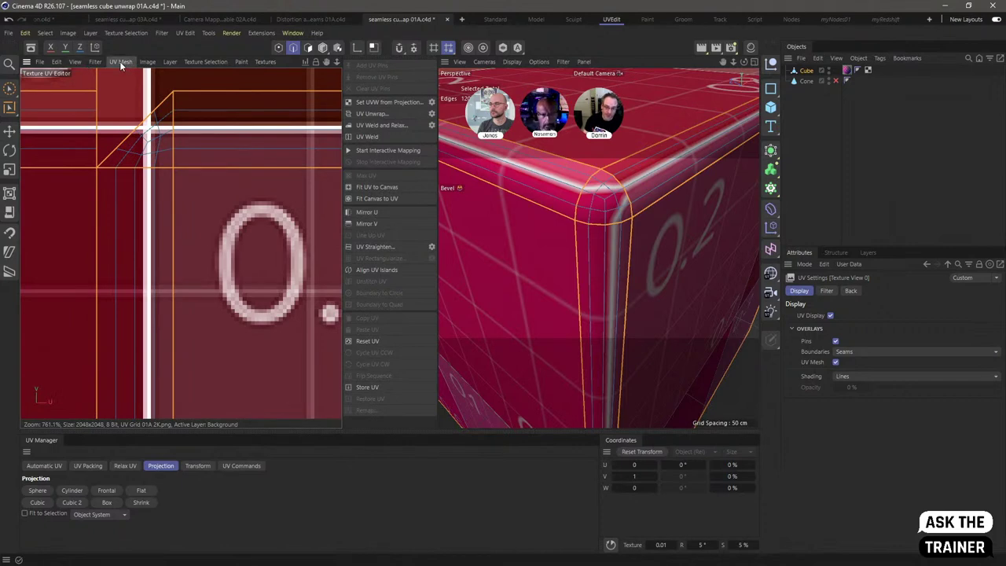
left_click(262, 62)
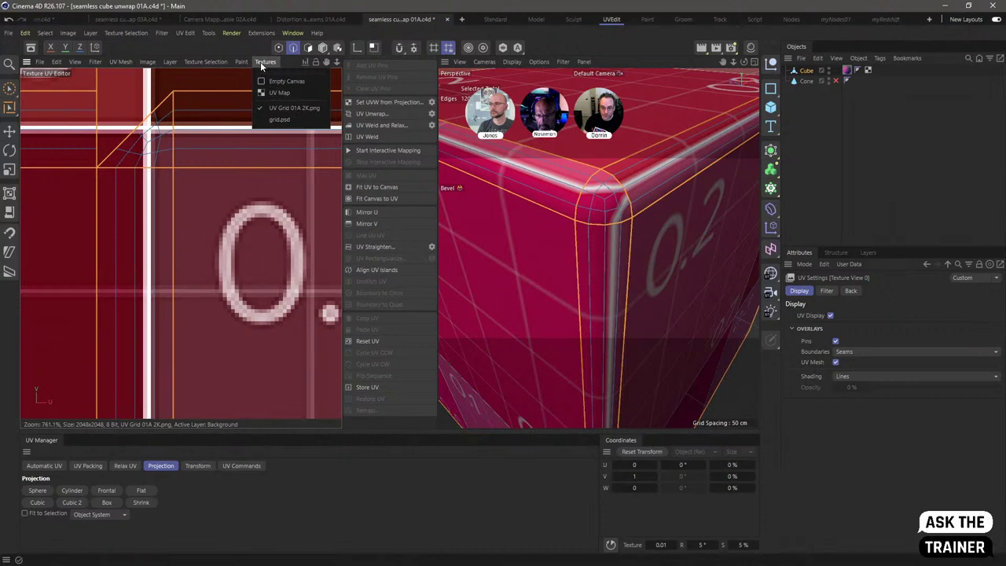
left_click(273, 110)
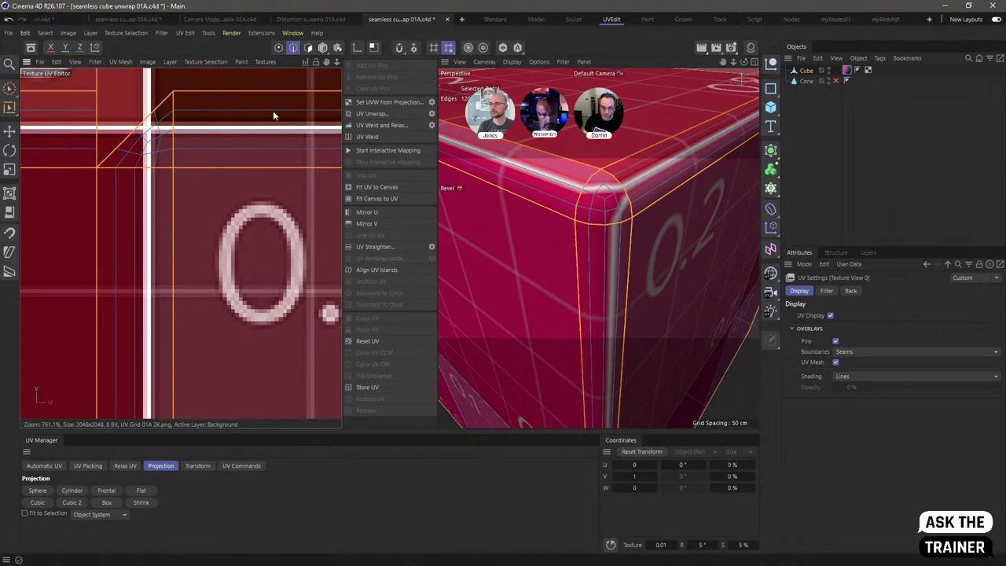
Step: Zoom in on the seam and select the bevel edge loop at the cube corner
left_click(87, 62)
left_click(267, 62)
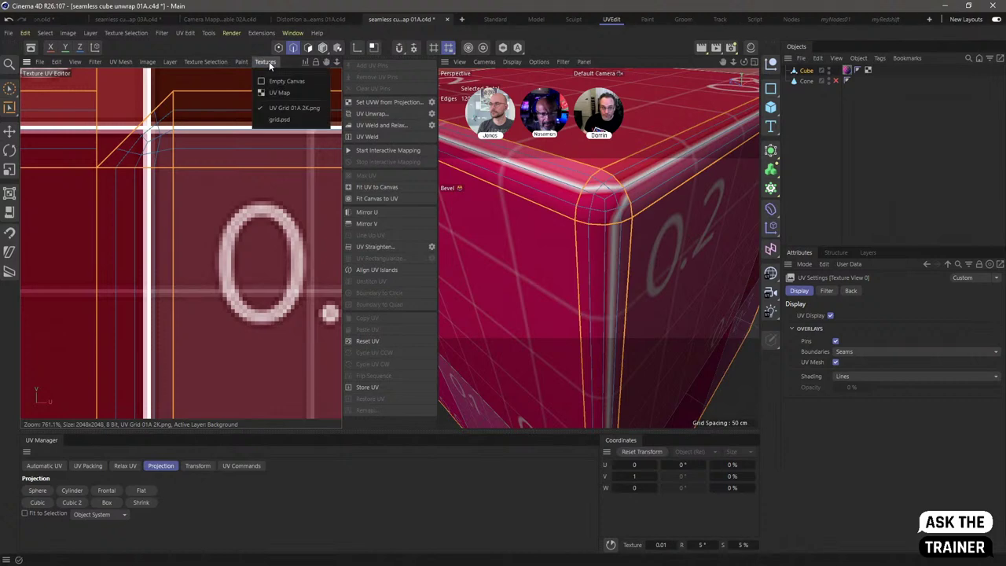
left_click(240, 175)
scroll(233, 264, "down", 3)
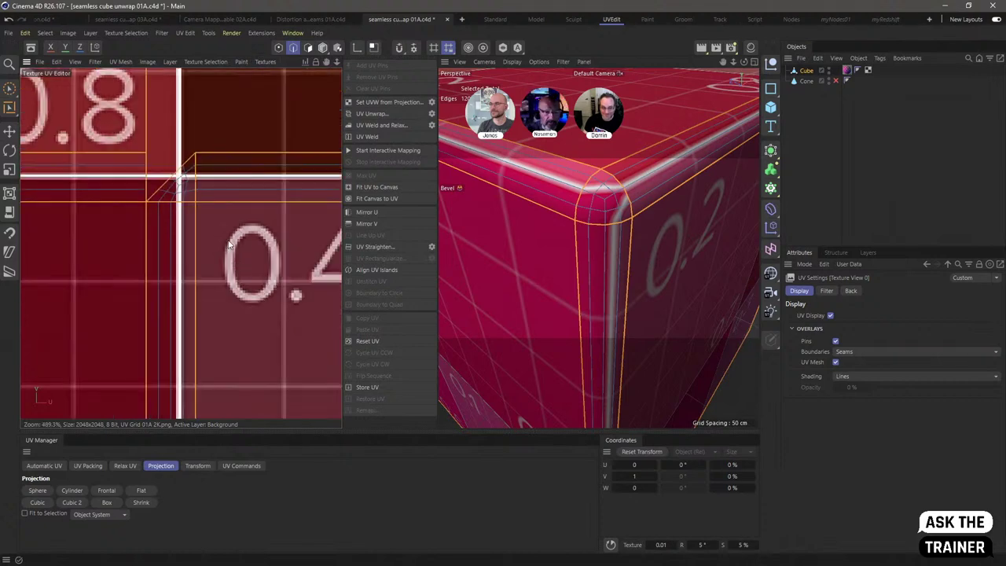
scroll(217, 223, "down", 6)
scroll(214, 219, "up", 5)
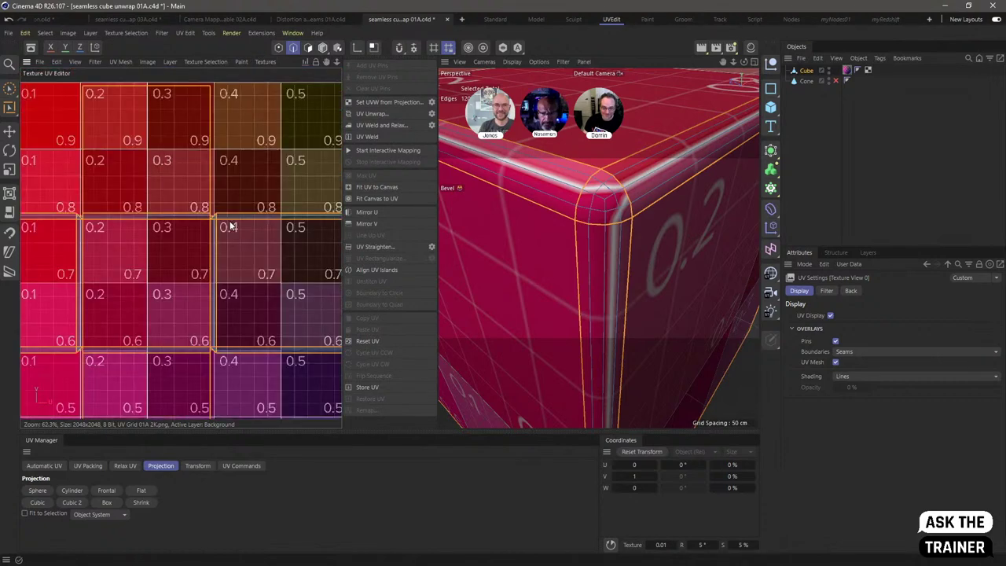
scroll(224, 214, "up", 8)
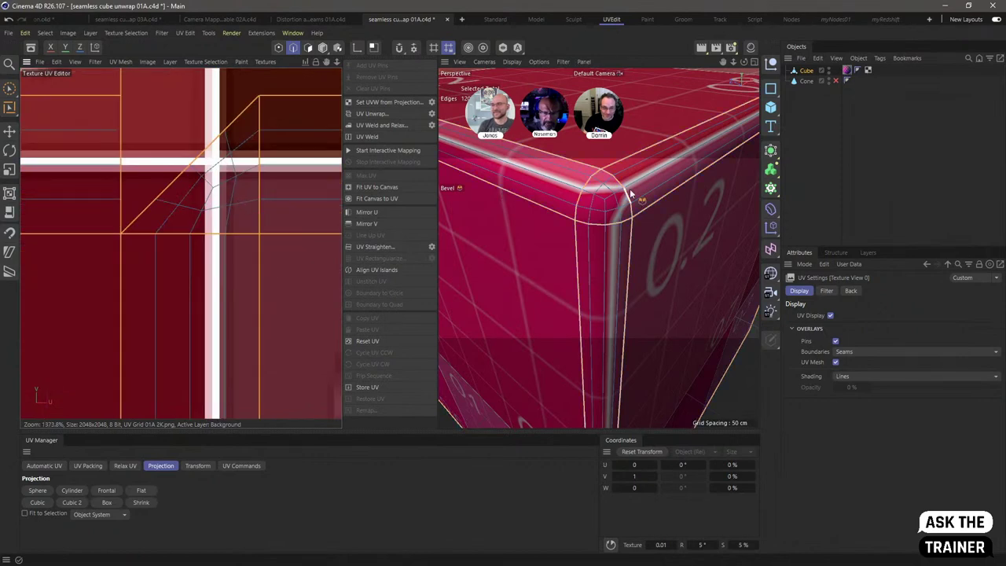
left_click(598, 202)
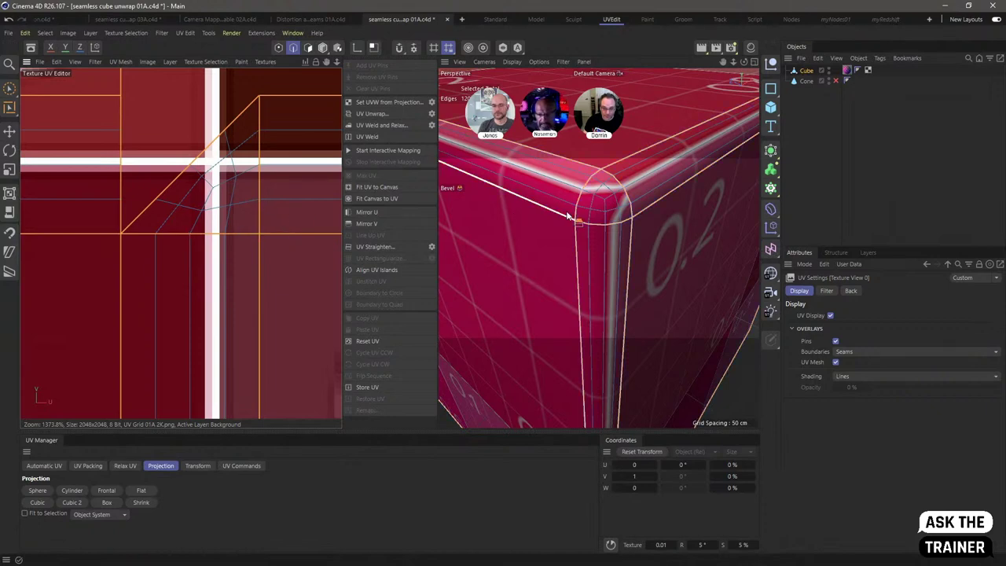
left_click(677, 231)
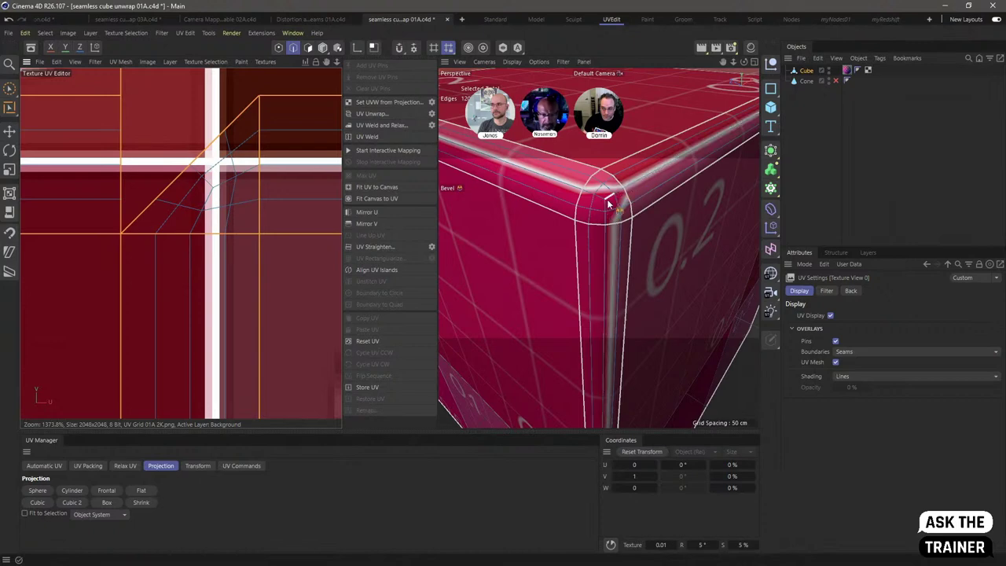
Step: Select the cube's faces and corner bevel strip in Polygon mode, then clear the edge selection
left_click(637, 190)
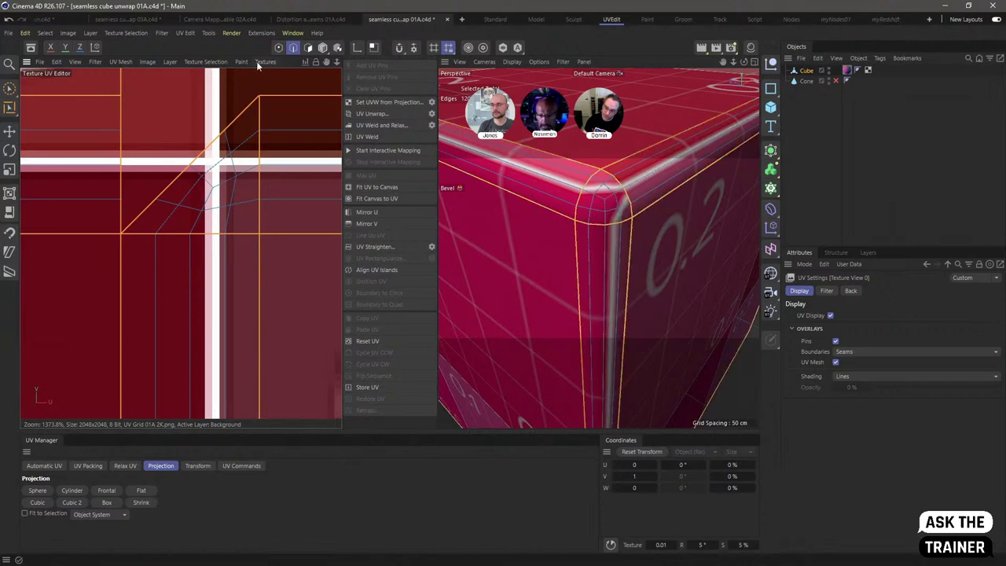
left_click(307, 47)
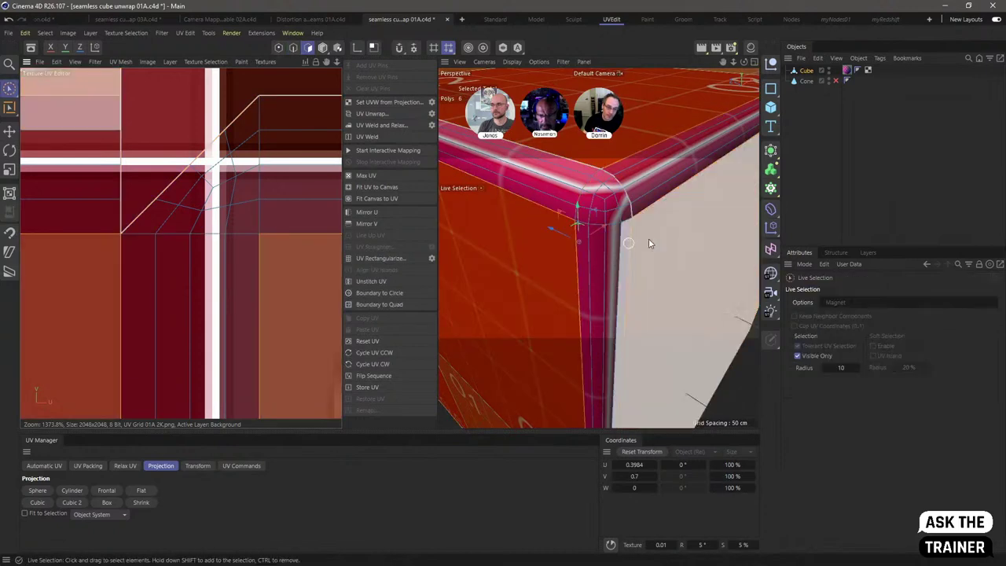
left_click(648, 243)
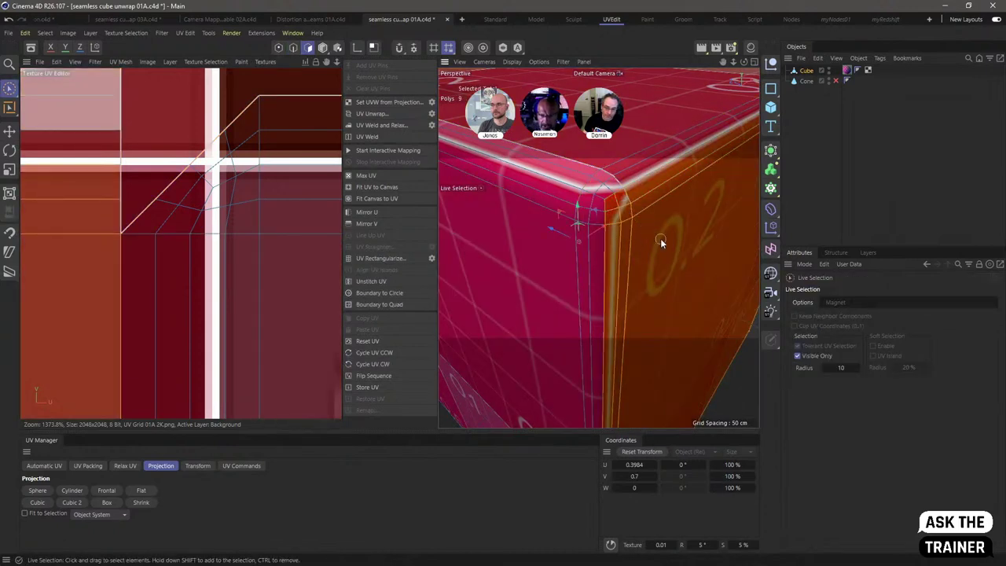
left_click(589, 229)
left_click(574, 228)
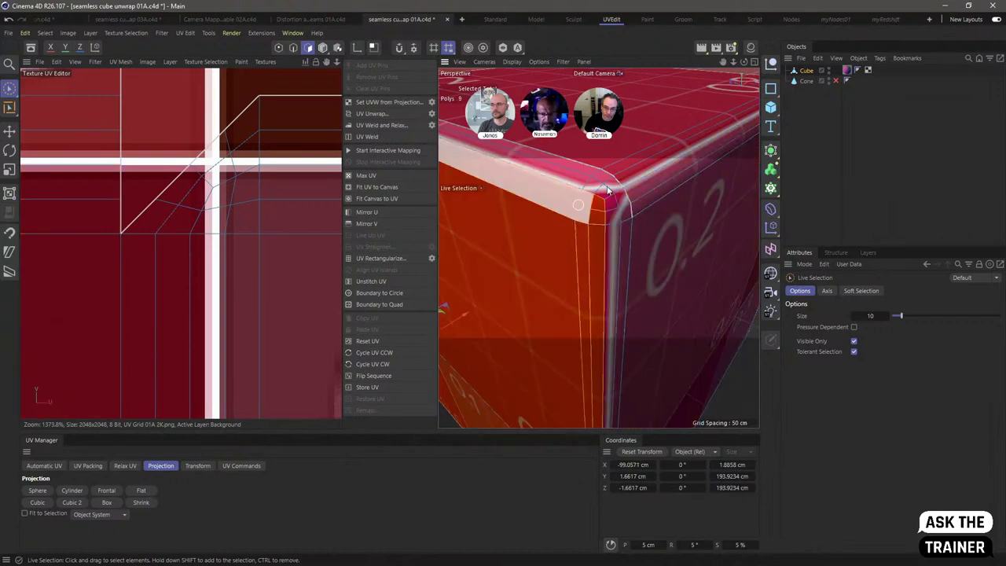
left_click(603, 182)
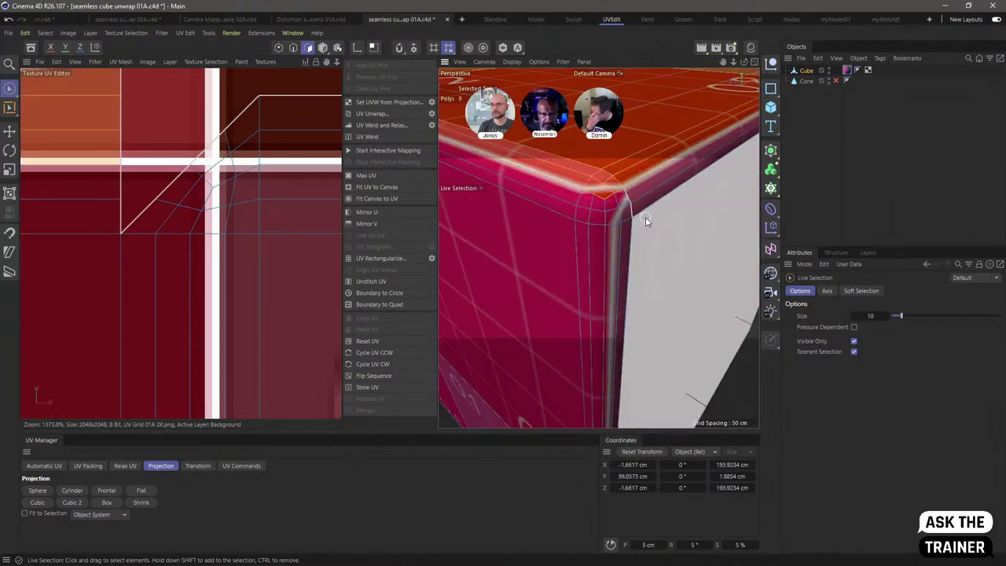
left_click(293, 47)
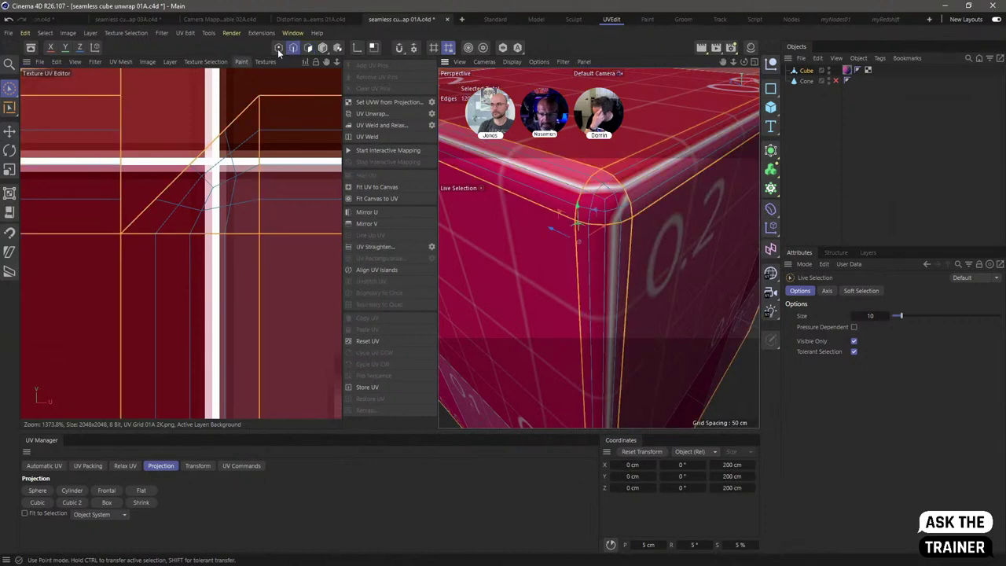
left_click(746, 379)
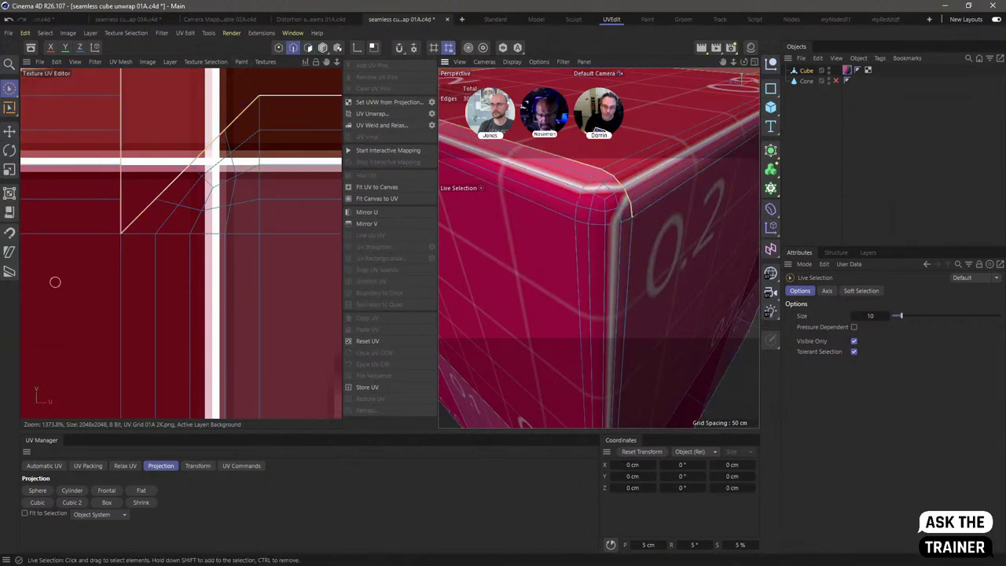
Step: Select the 15 corner bevel loop edges and show the cube as wireframe, viewed from below
left_click(9, 130)
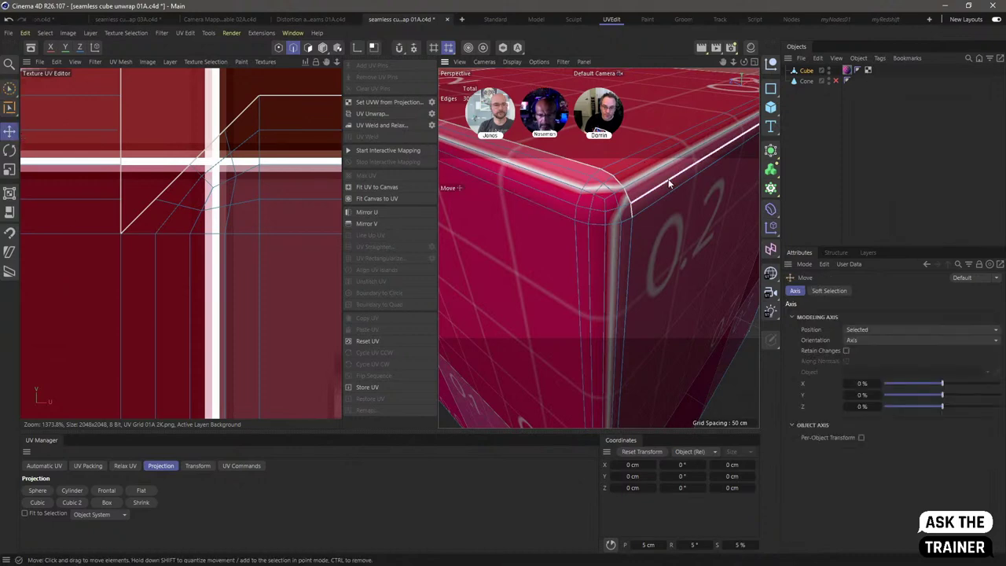
double_click(635, 212)
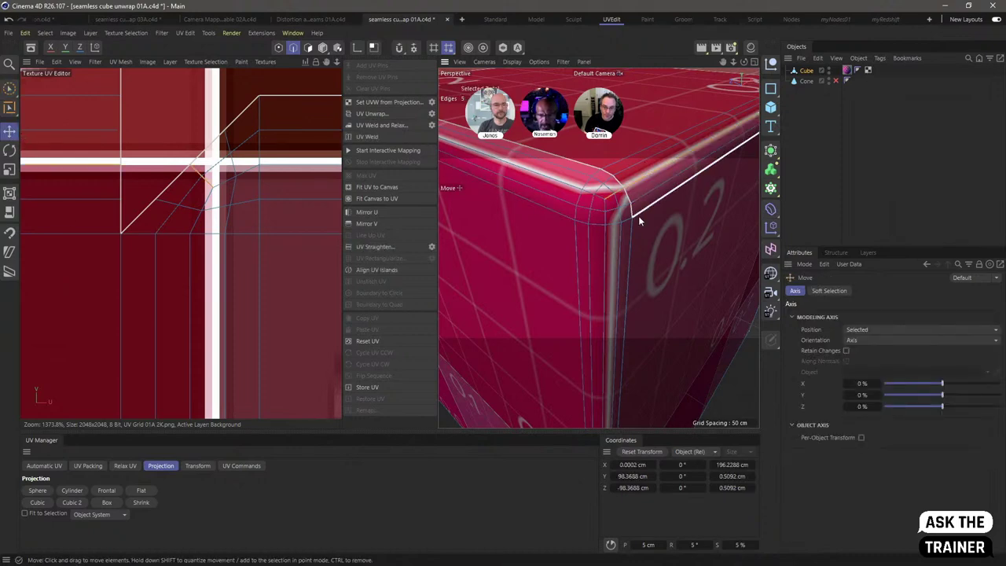
double_click(606, 242, "shift")
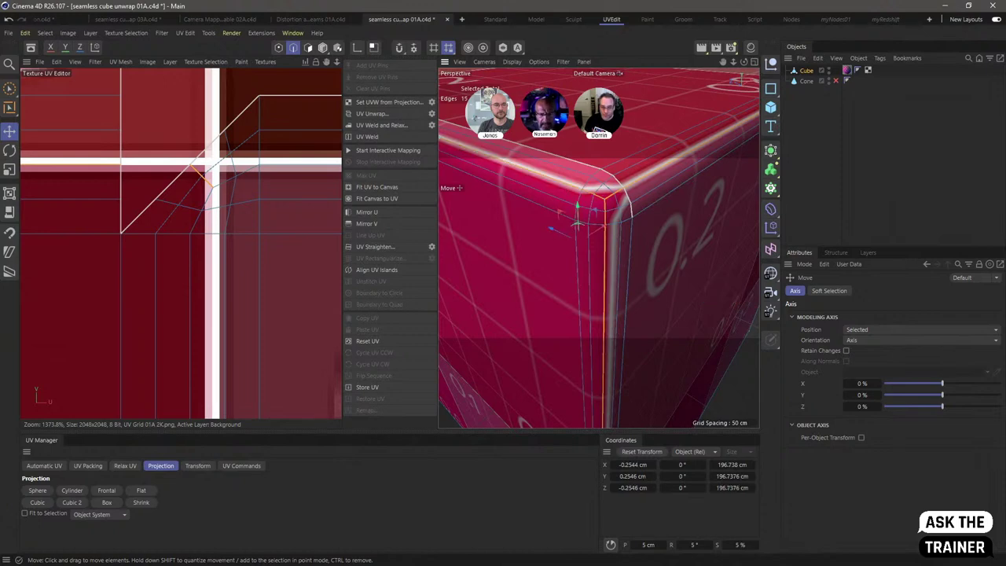
left_click(511, 61)
left_click(542, 161)
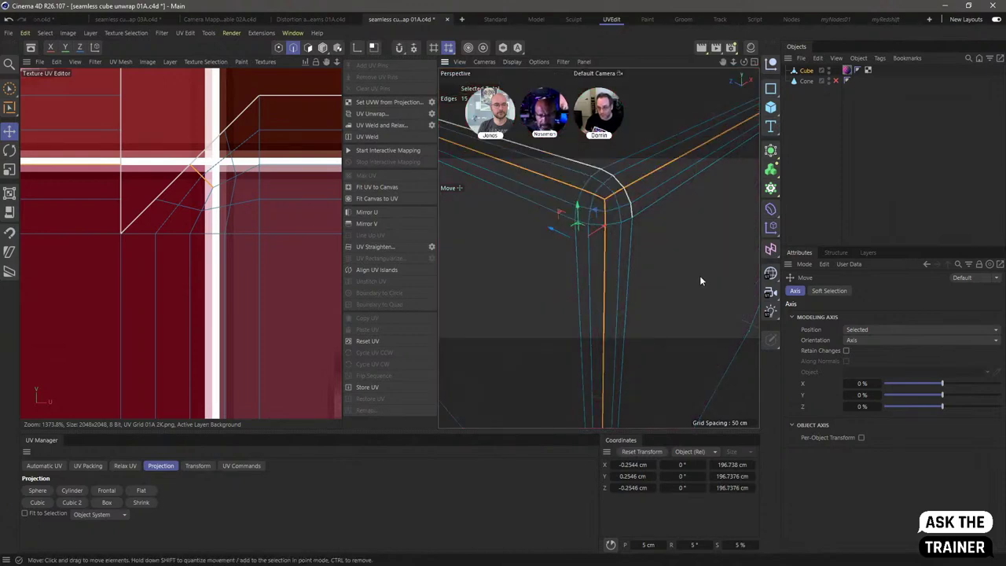
scroll(680, 279, "down", 5)
left_click_drag(653, 289, 680, 235, "alt")
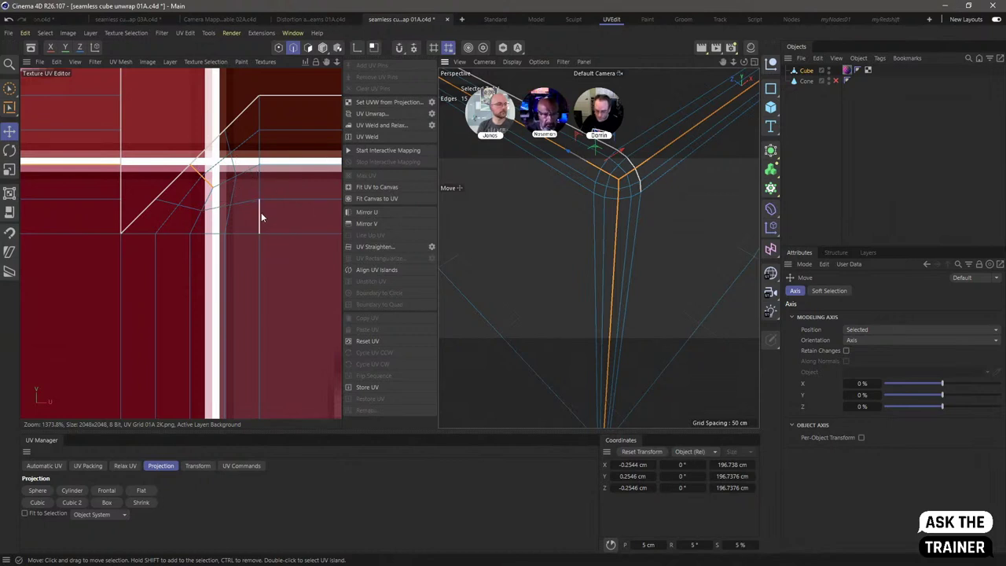
Step: Select all polygons, apply a Frontal UV projection, and frame the UVs on the UV Map canvas
left_click(309, 49)
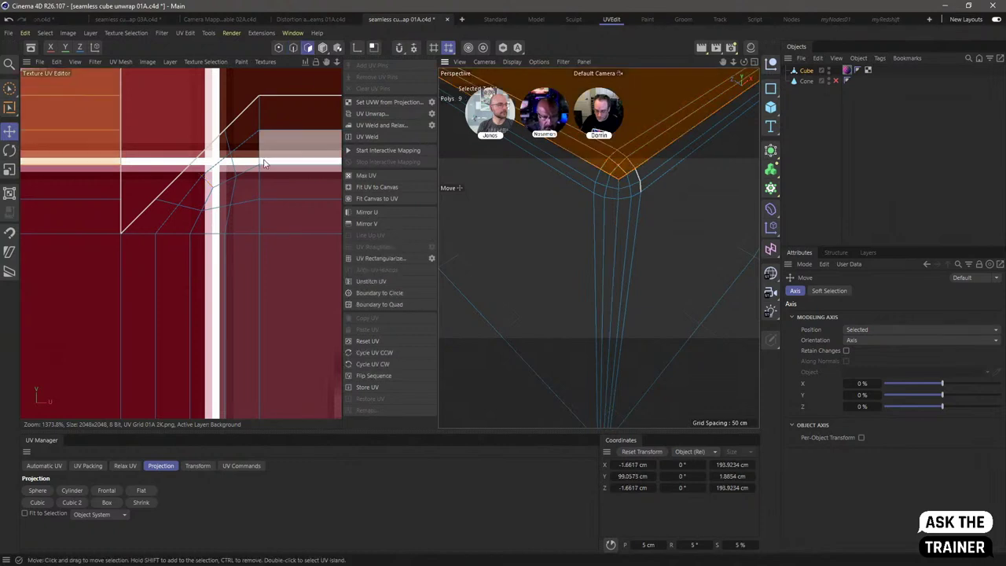
key("ctrl+a")
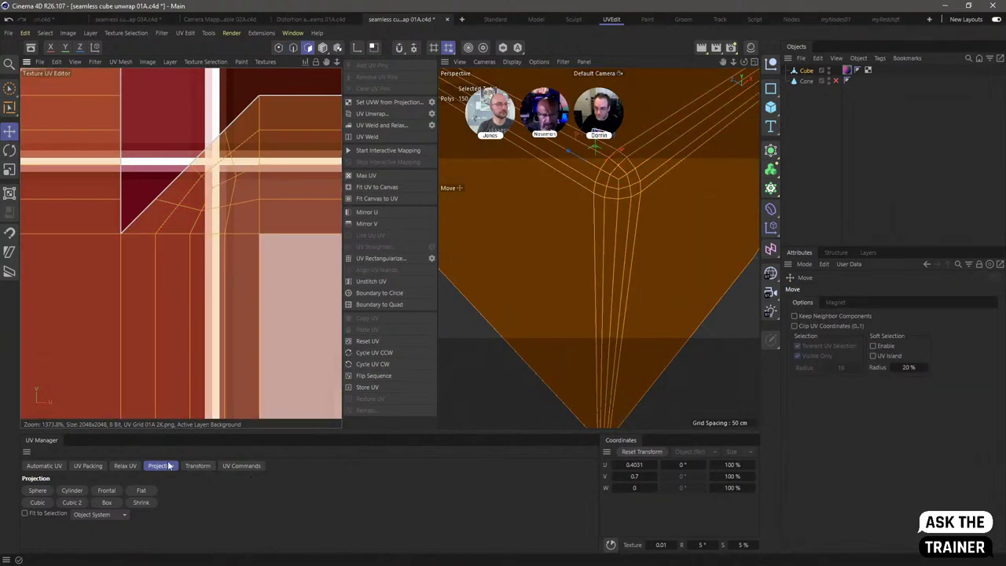
left_click(113, 488)
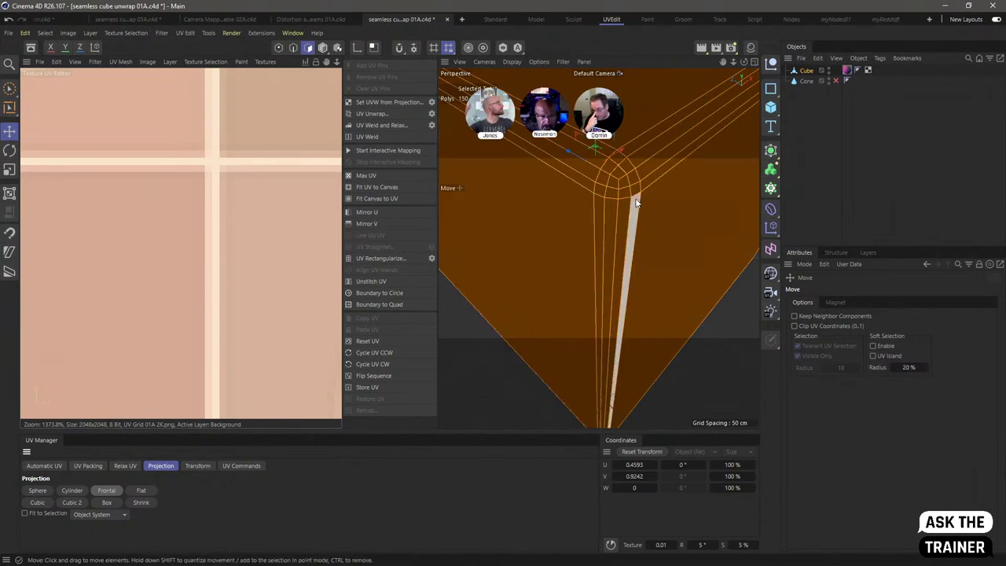
scroll(250, 212, "down", 10)
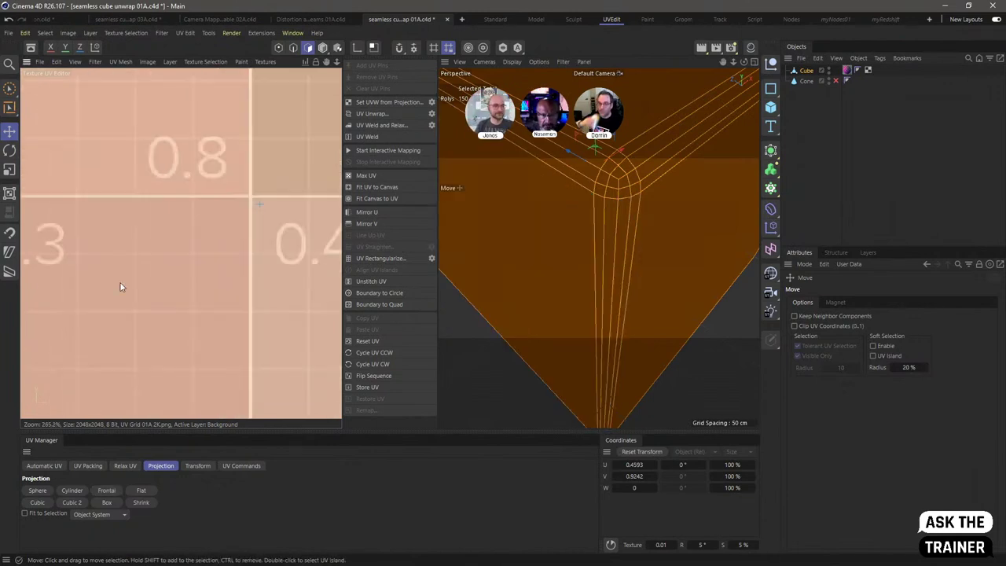
scroll(218, 234, "down", 2)
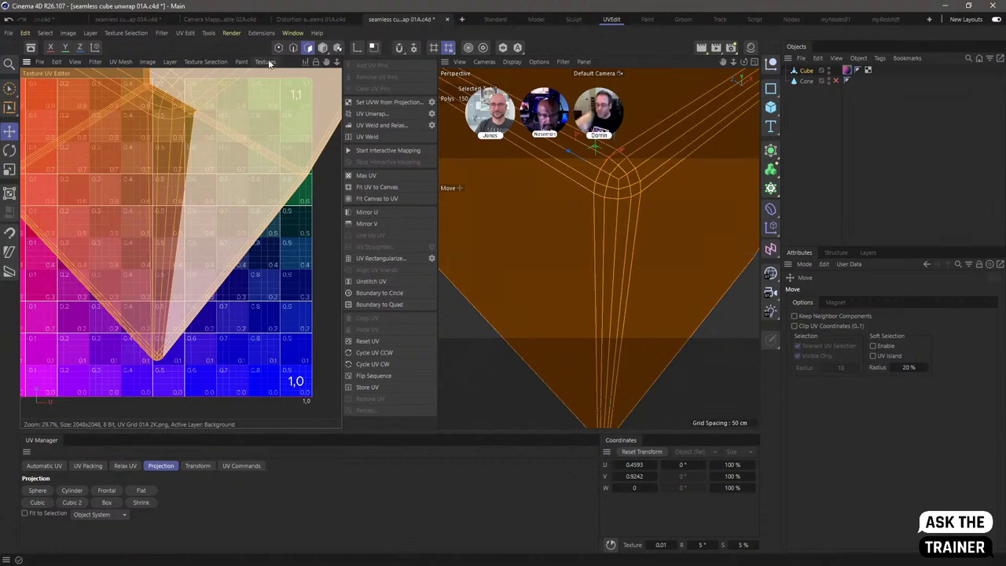
left_click(265, 62)
left_click(279, 92)
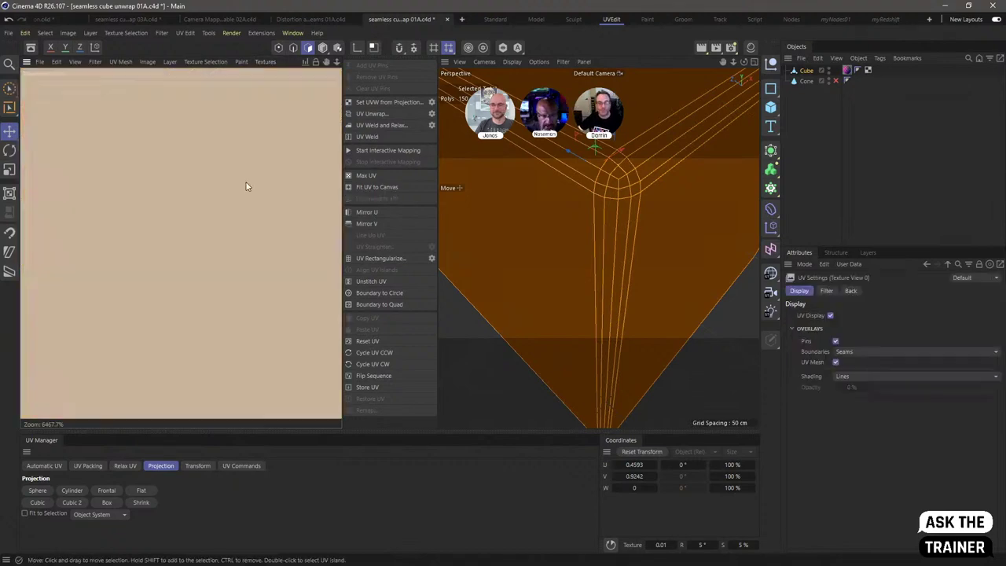
key("h")
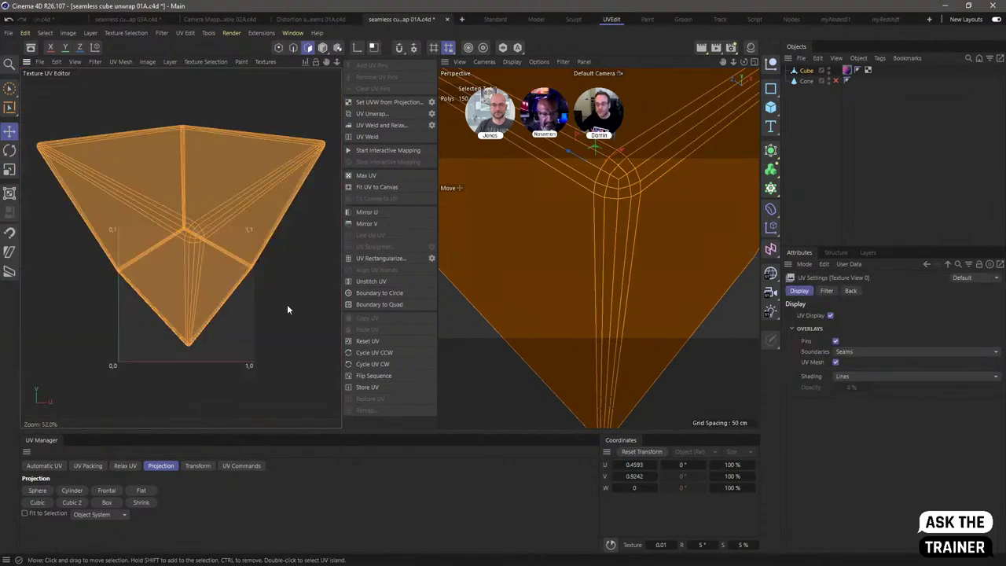
Step: Orbit to a new angle and re-project the cube's UVs frontally from it
left_click(643, 212)
scroll(646, 224, "down", 3)
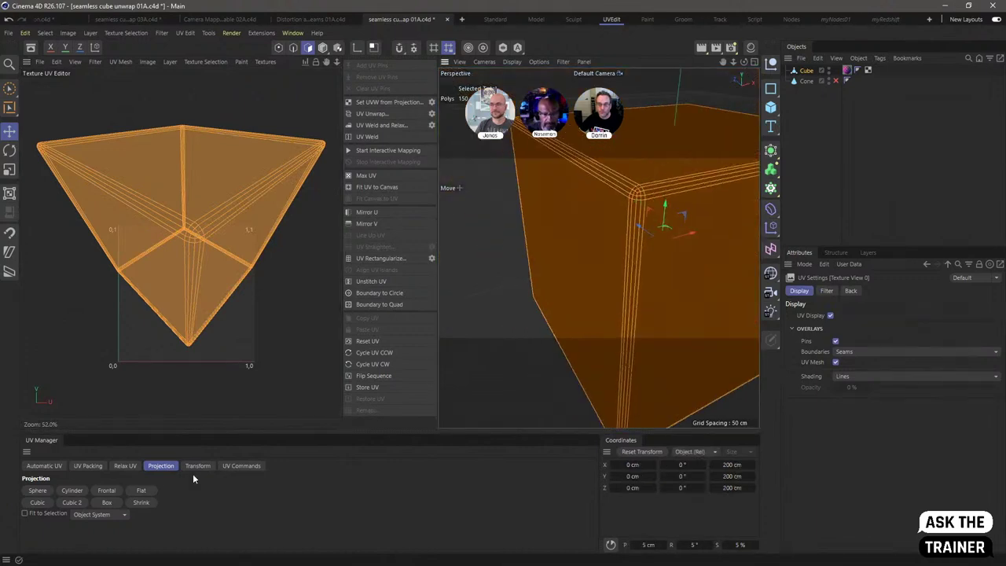
left_click(107, 490)
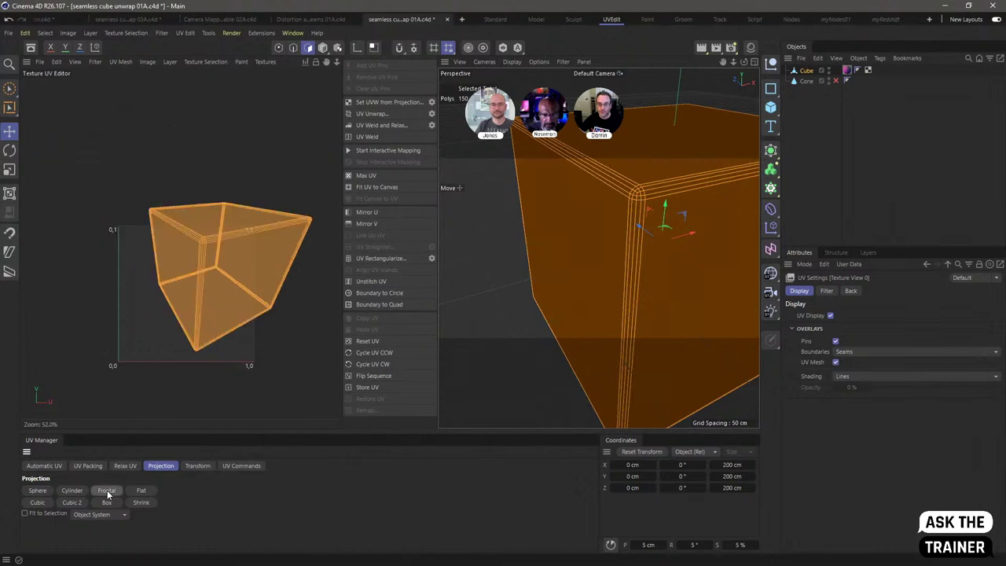
left_click_drag(709, 260, 609, 253, "alt")
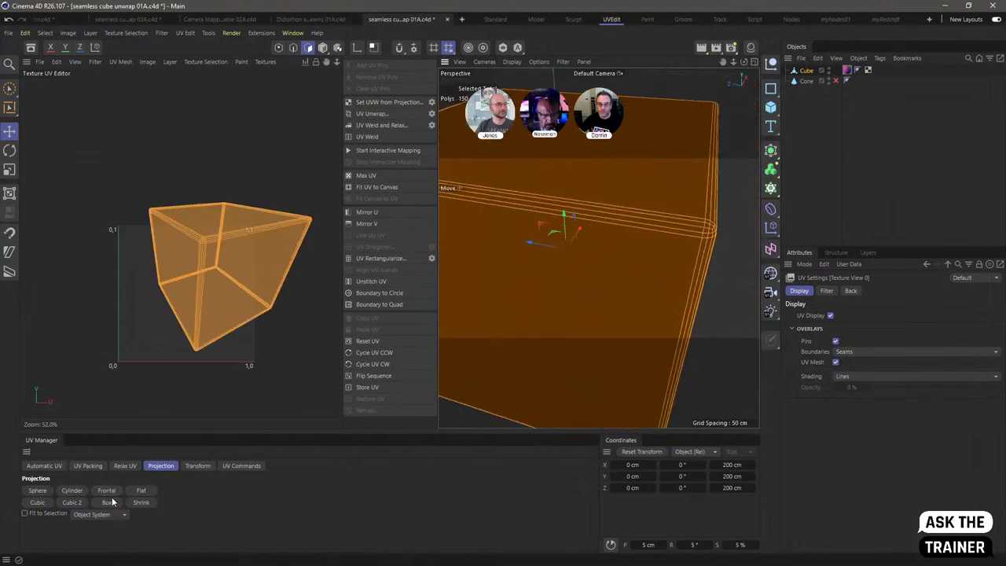
left_click(108, 490)
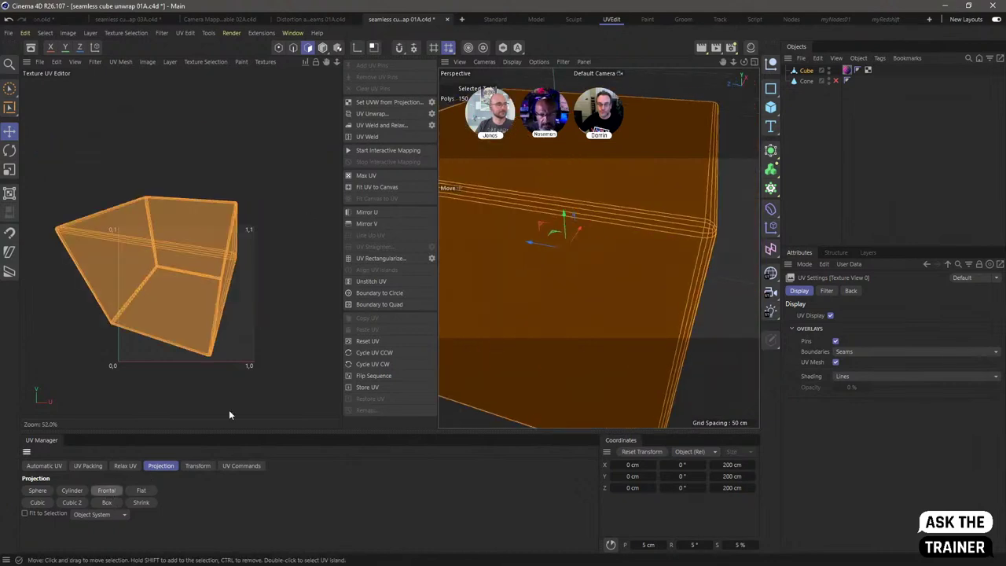
scroll(636, 187, "up", 3)
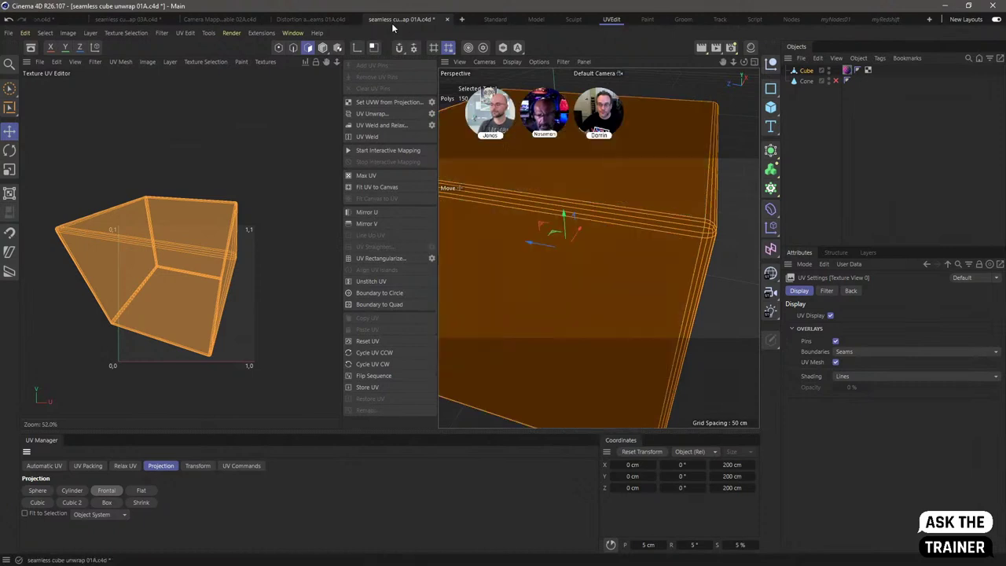
Step: In Edge mode, add the corner's down-right, left, vertical and right edges to the seam selection
key("Return")
scroll(636, 187, "up", 3)
left_click_drag(637, 187, 590, 241, "alt")
scroll(620, 245, "up", 2)
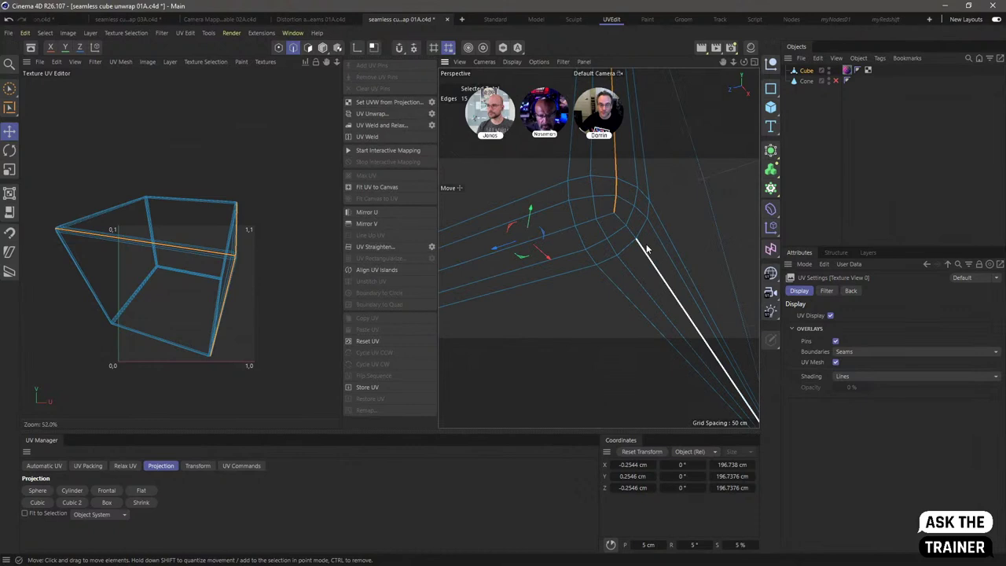
left_click(640, 255, "shift")
left_click(585, 225, "shift")
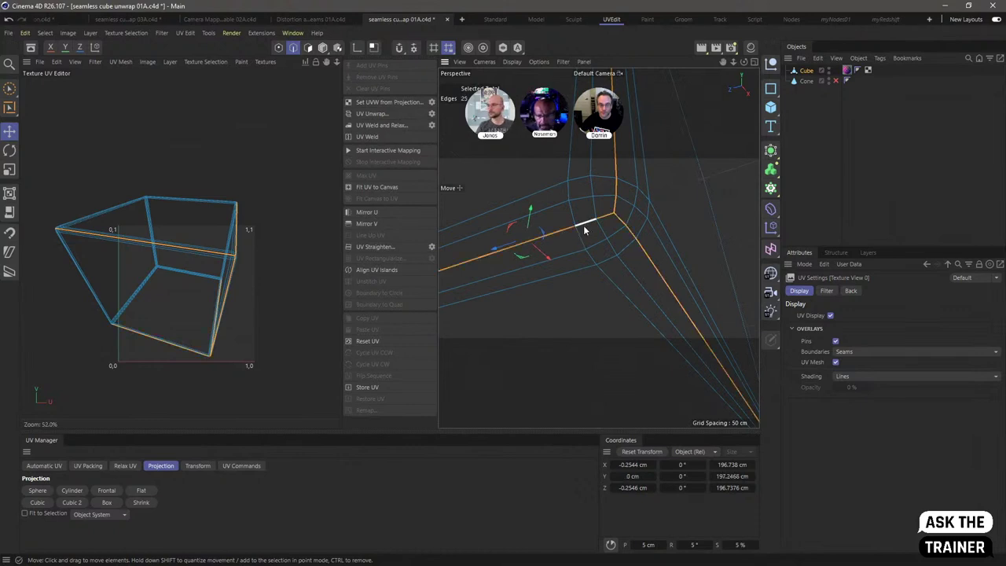
left_click_drag(582, 224, 628, 247, "alt")
scroll(629, 248, "up", 2)
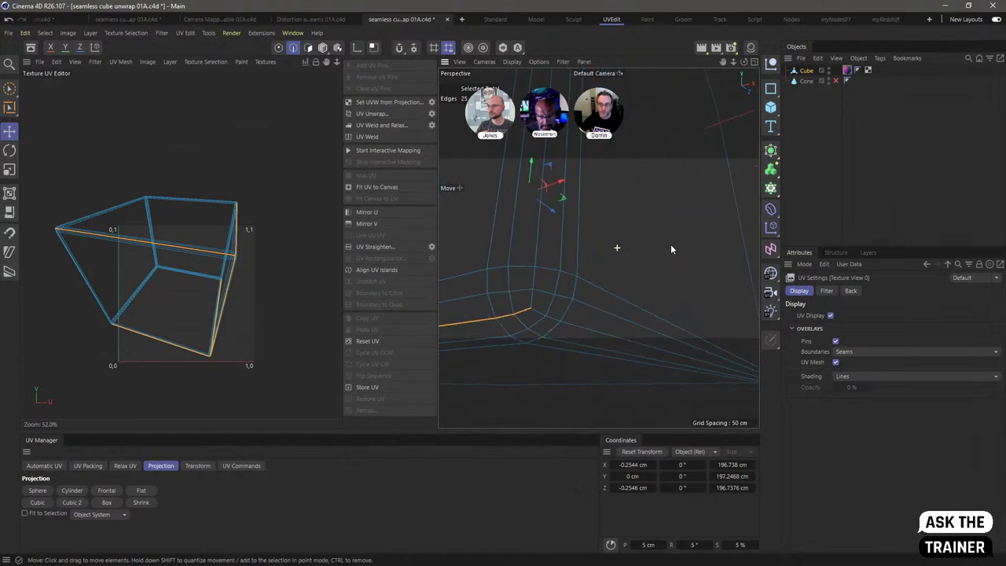
left_click(539, 269, "shift")
left_click(621, 294, "shift")
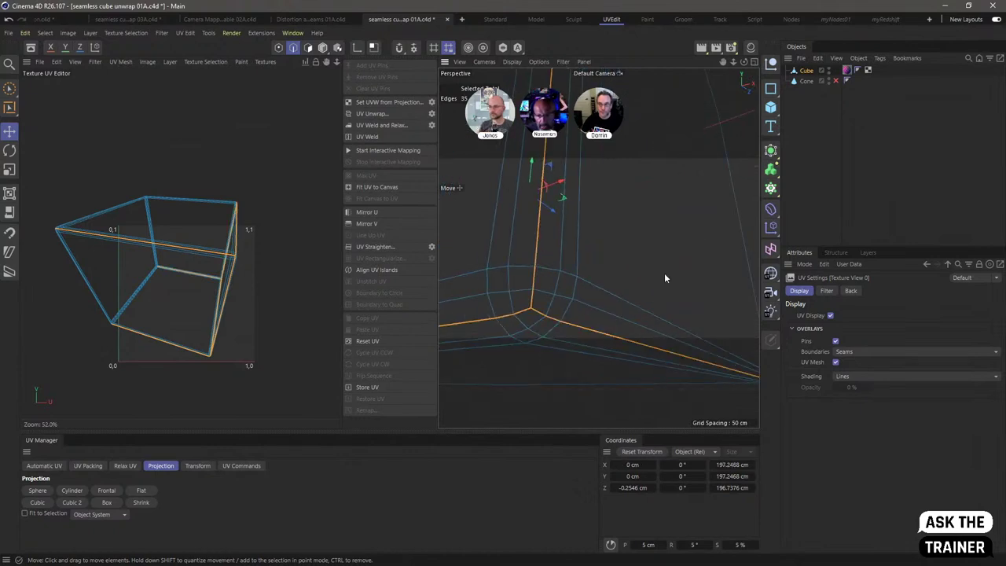
left_click_drag(663, 273, 631, 302, "alt")
left_click(628, 308, "shift")
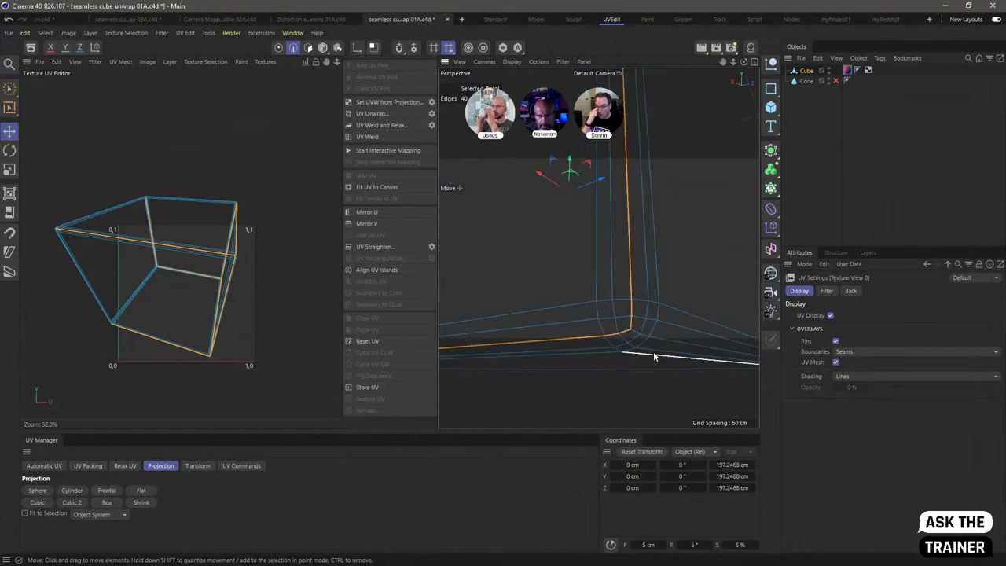
left_click(666, 340, "shift")
Step: Add the long and front seam edges to reach 60 selected, then orbit to check them
left_click_drag(674, 219, 696, 270, "alt")
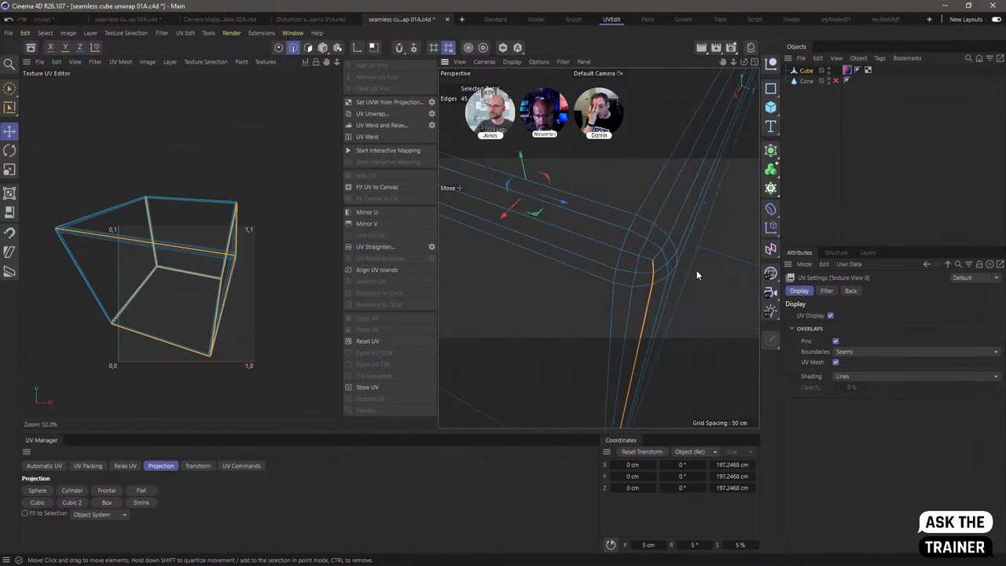
left_click(595, 245, "shift")
left_click(676, 225, "shift")
scroll(655, 252, "down", 5)
left_click_drag(653, 274, 596, 255, "alt")
scroll(633, 260, "up", 5)
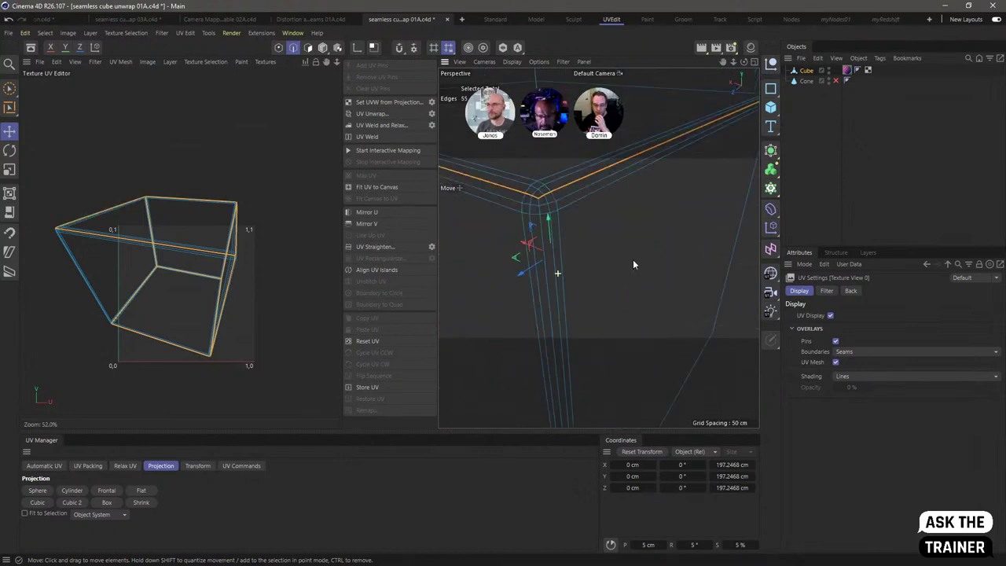
left_click(542, 244, "shift")
scroll(559, 227, "down", 5)
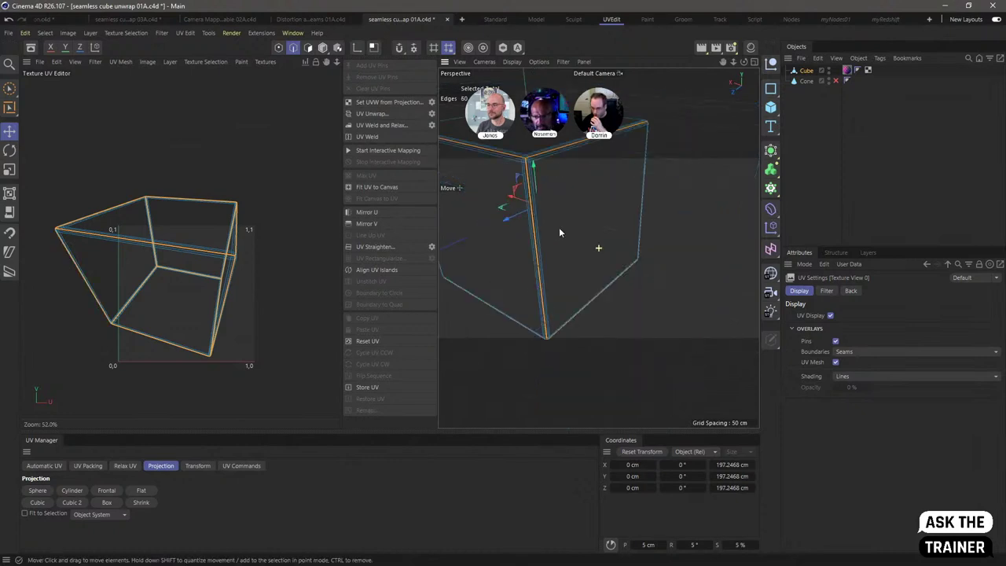
left_click_drag(558, 227, 575, 250, "alt")
scroll(552, 284, "down", 5)
left_click_drag(551, 285, 582, 286, "alt")
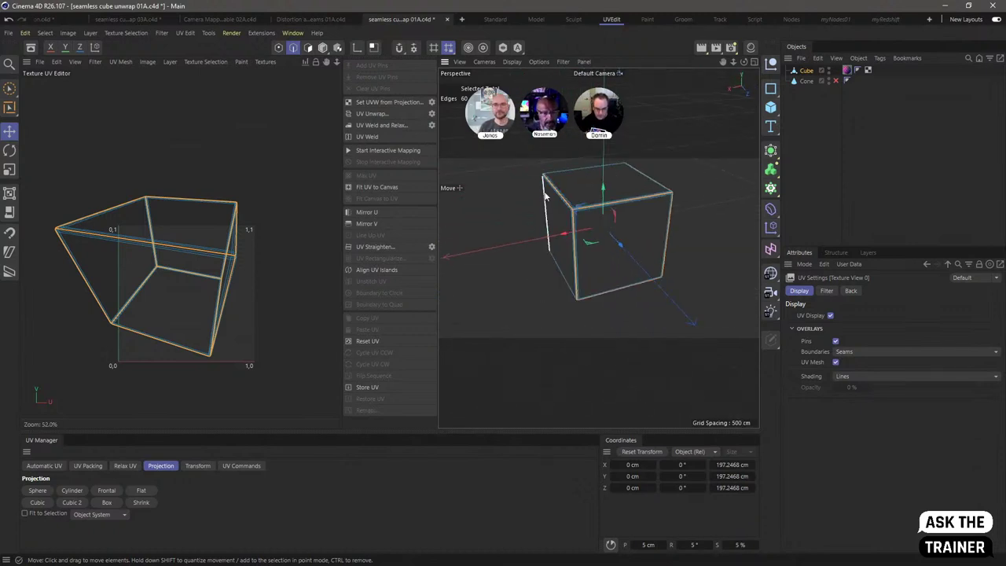
Step: Run UV Unwrap twice to lay out six square islands in a 2x3 grid
left_click(365, 113)
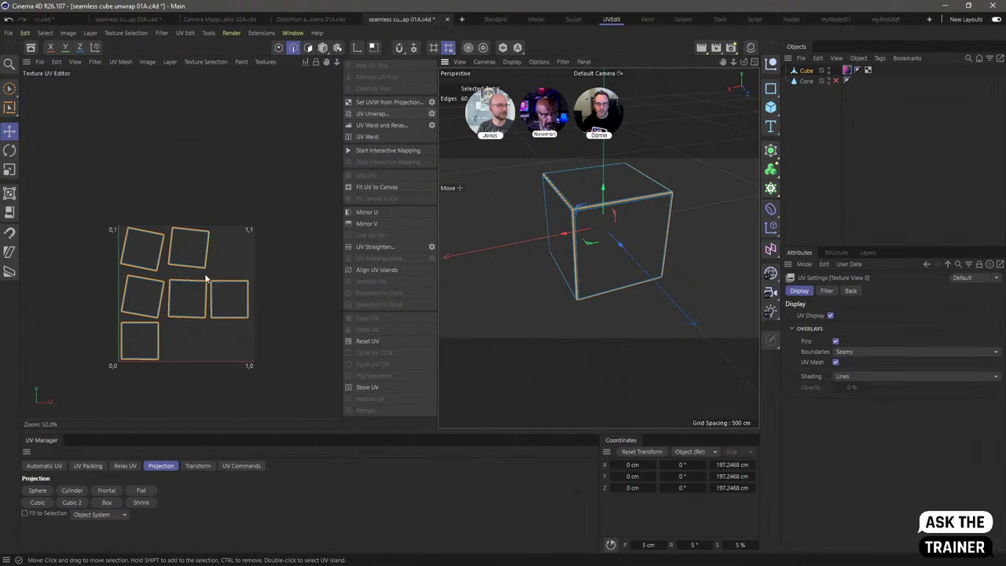
scroll(191, 296, "up", 5)
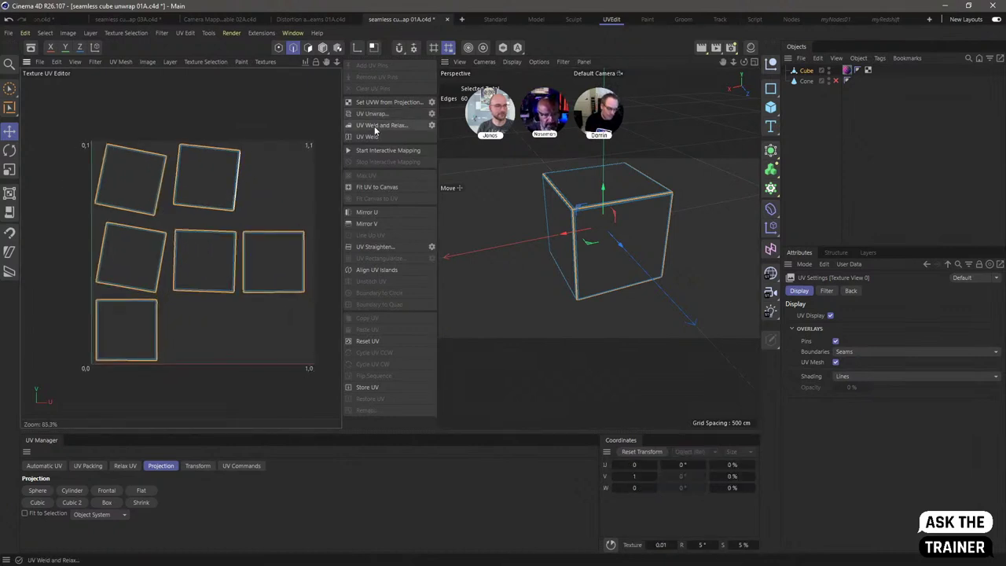
left_click(381, 115)
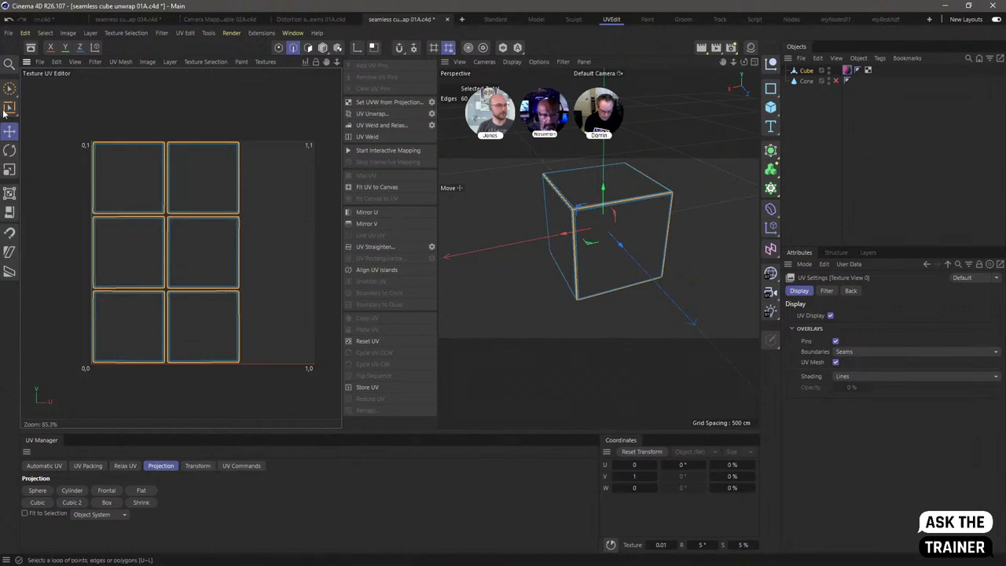
scroll(207, 149, "up", 5)
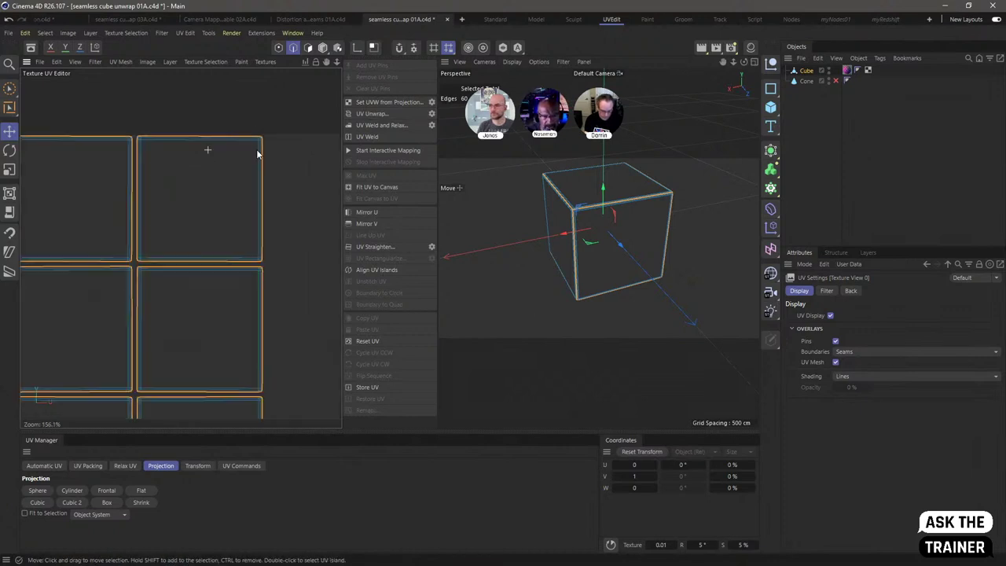
Step: Select the islands' top edges and align the UV islands to them
left_click(253, 134)
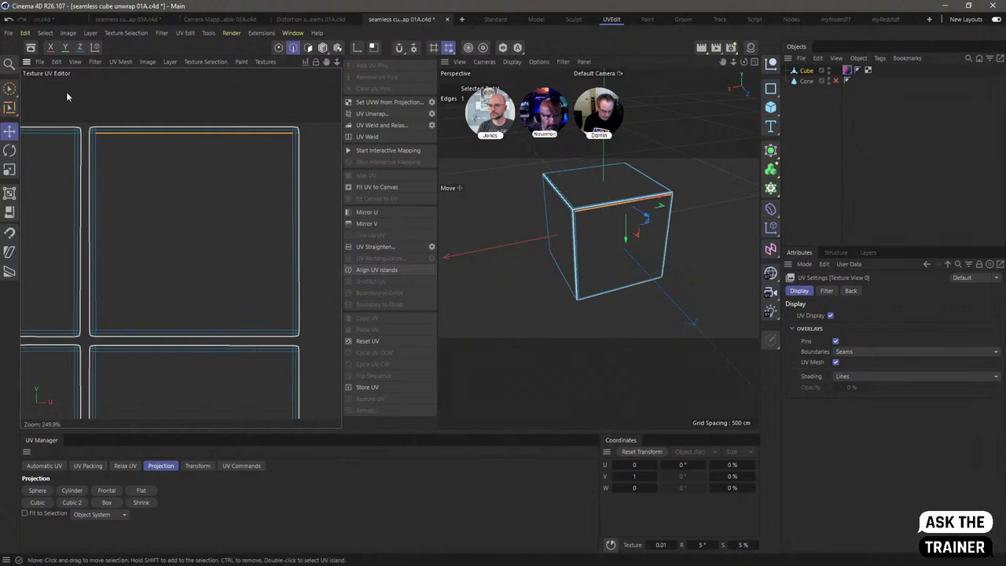
left_click(60, 137)
scroll(176, 267, "down", 2)
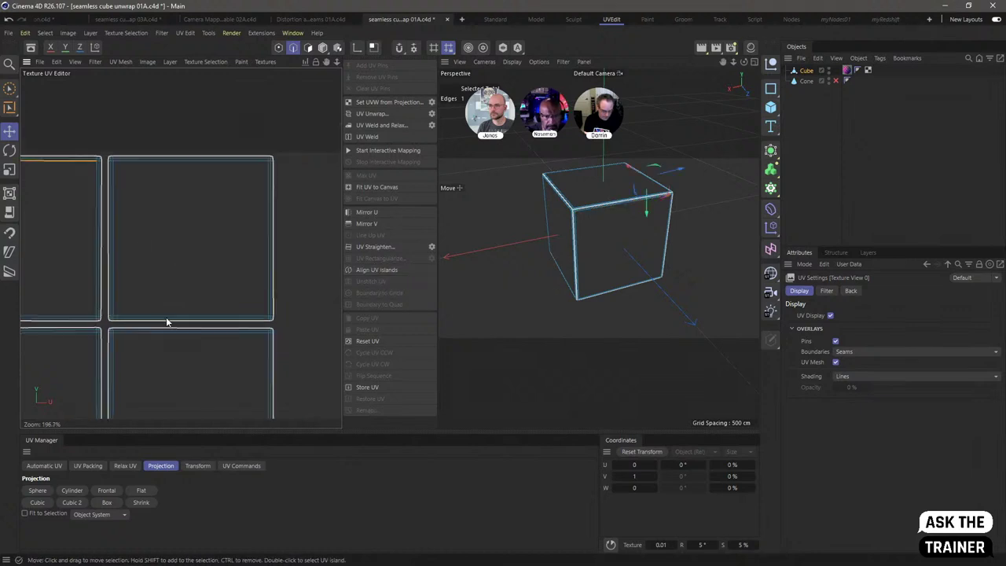
left_click(153, 336, "shift")
left_click(75, 333, "shift")
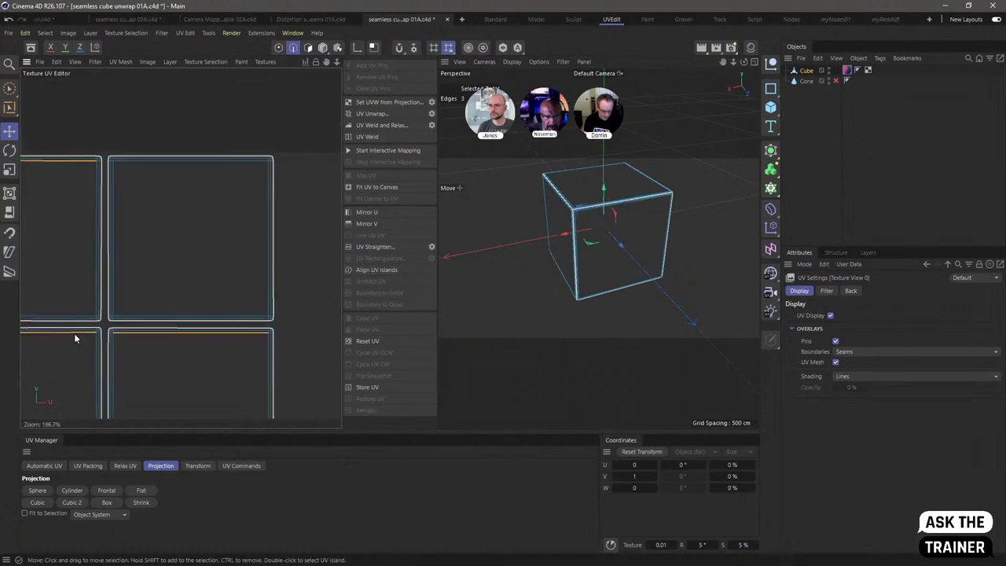
left_click(378, 271)
Step: Select the matching edges on both sides of the centre seam
scroll(275, 319, "down", 3)
scroll(236, 312, "up", 4)
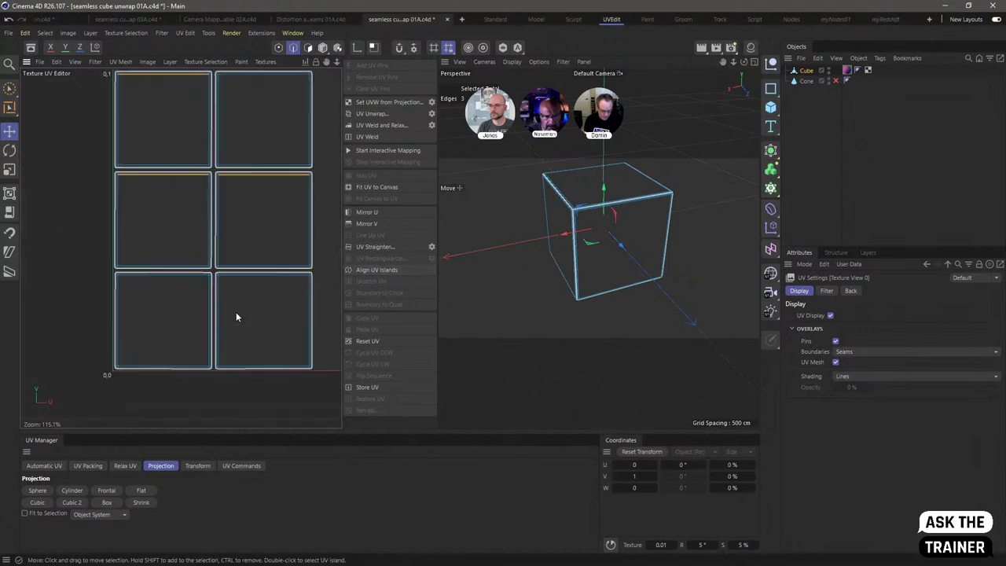
left_click(243, 234)
left_click(151, 234, "shift")
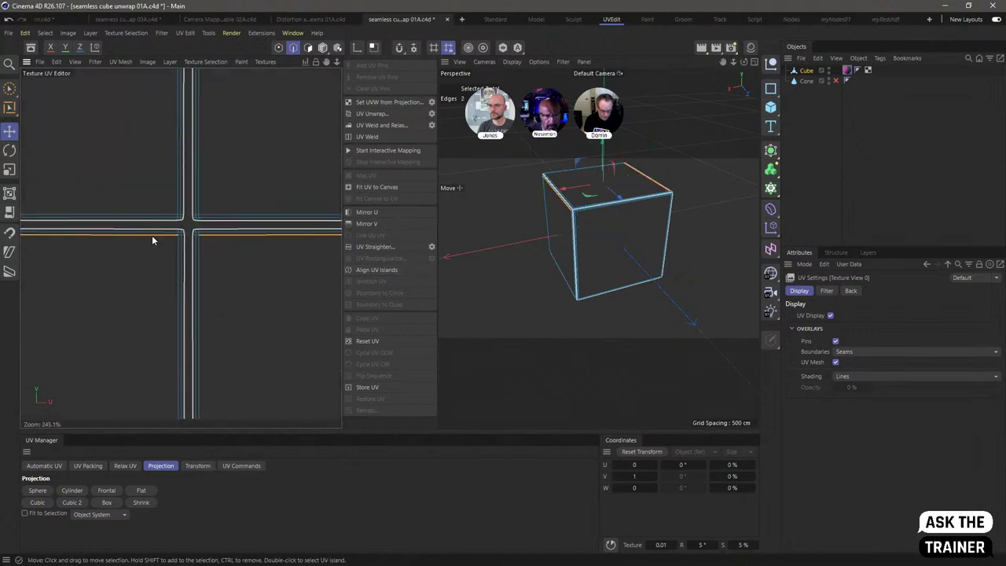
scroll(271, 252, "down", 4)
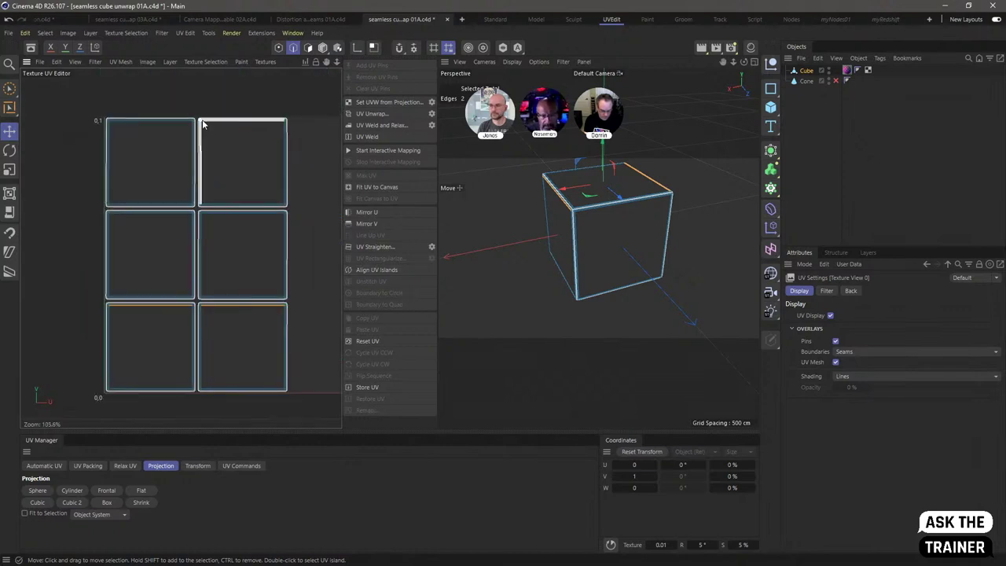
left_click(263, 62)
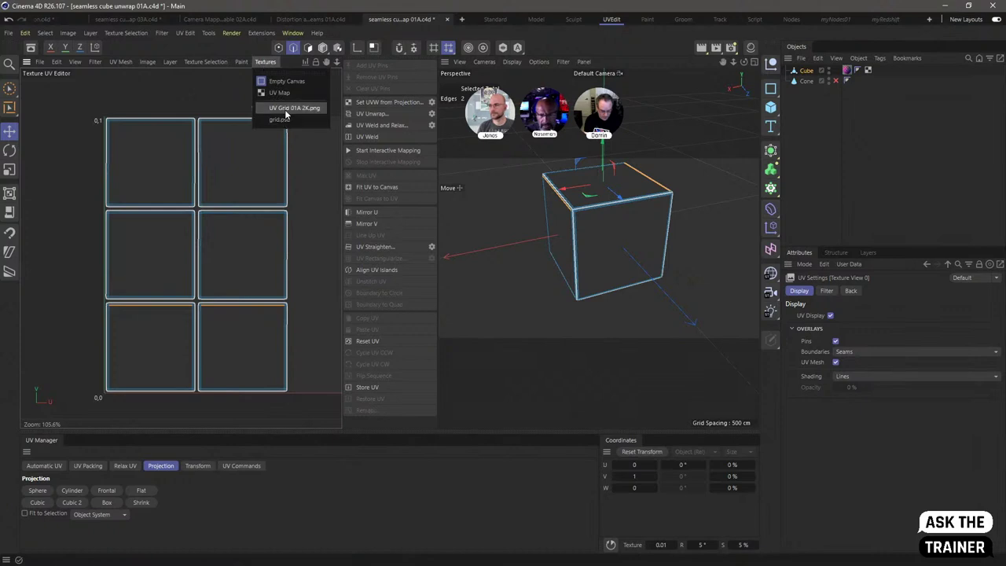
Step: Load UV Grid 01A 2K.png behind the UVs and show the cube with textured shading
left_click(286, 109)
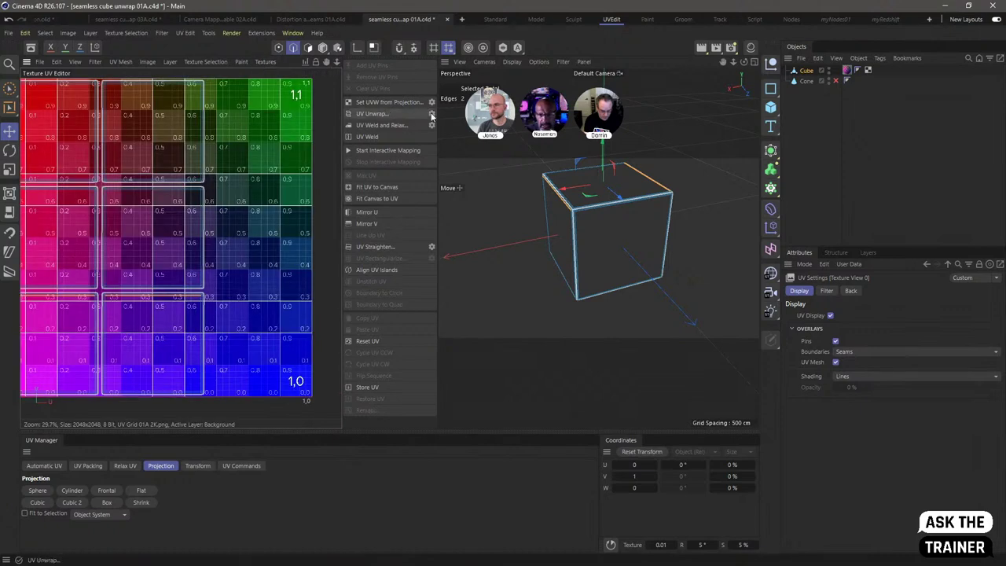
left_click(512, 62)
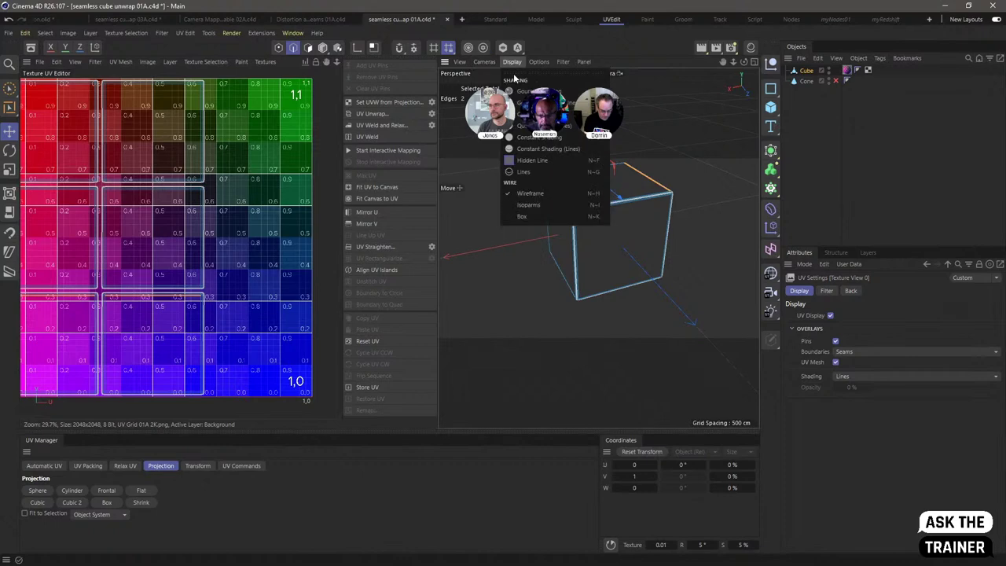
left_click(542, 88)
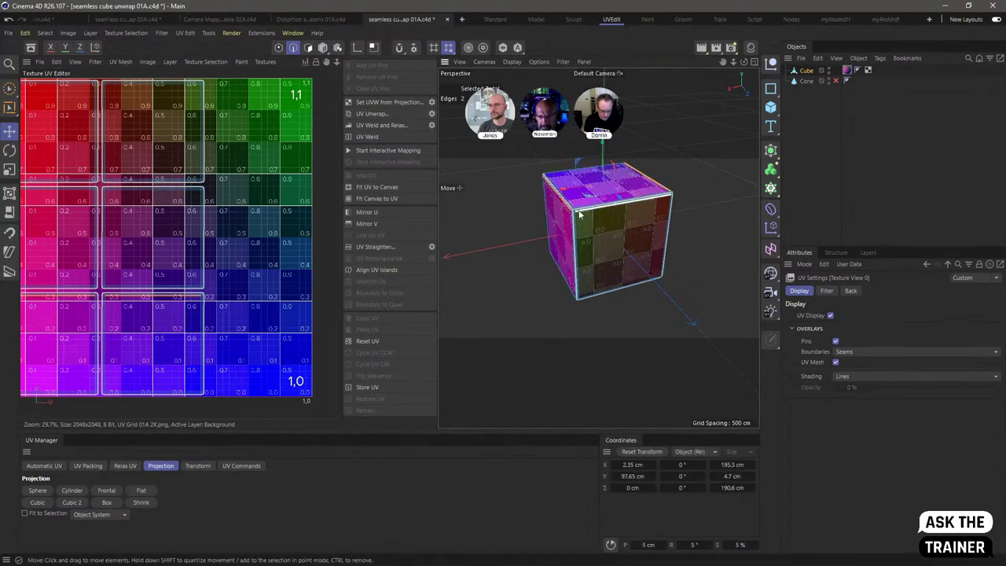
scroll(579, 214, "up", 5)
scroll(581, 245, "up", 2)
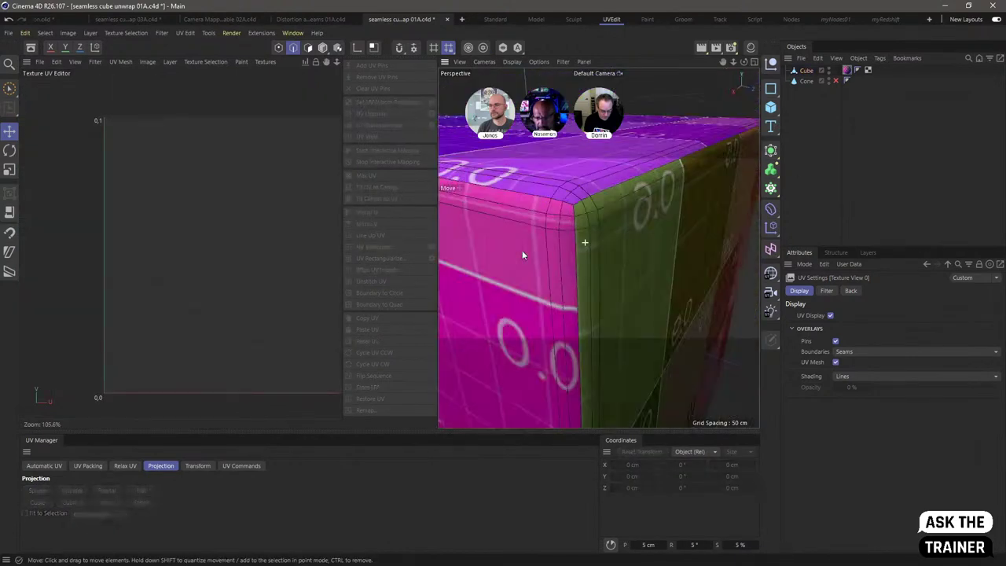
left_click_drag(522, 255, 691, 259, "alt")
scroll(668, 299, "down", 5)
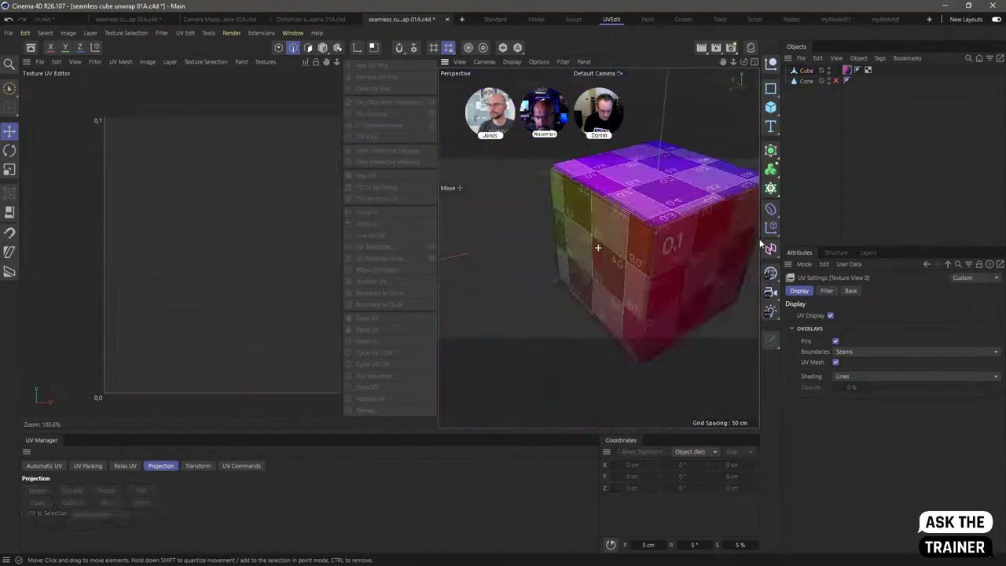
Step: Reselect the Cube object, check its mapping, and pan the UV view slightly right
left_click(801, 70)
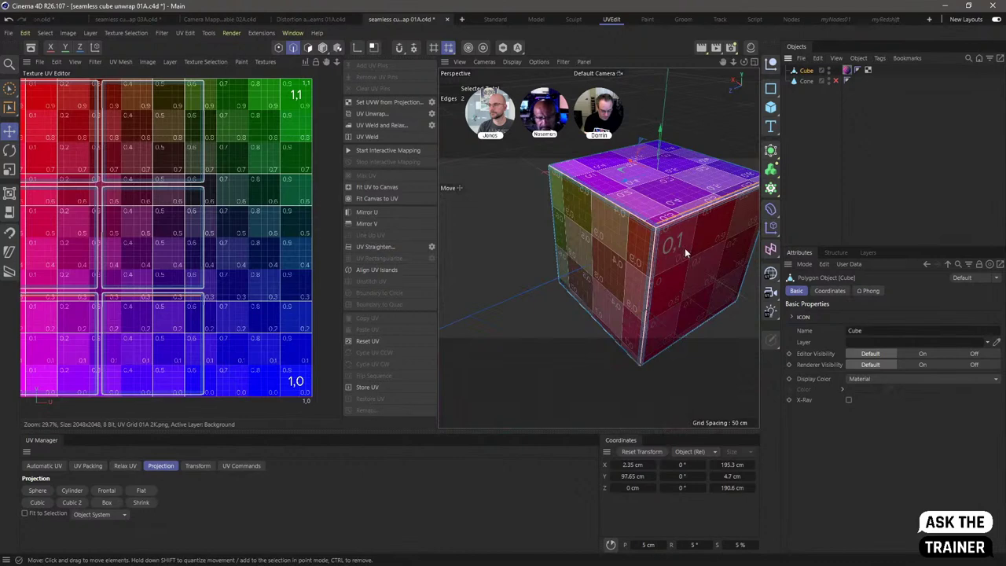
mouse_move(684, 248)
left_mouse_down("alt")
mouse_move(664, 245)
mouse_move(707, 252)
mouse_move(702, 265)
mouse_move(618, 259)
mouse_move(689, 260)
left_mouse_up("alt")
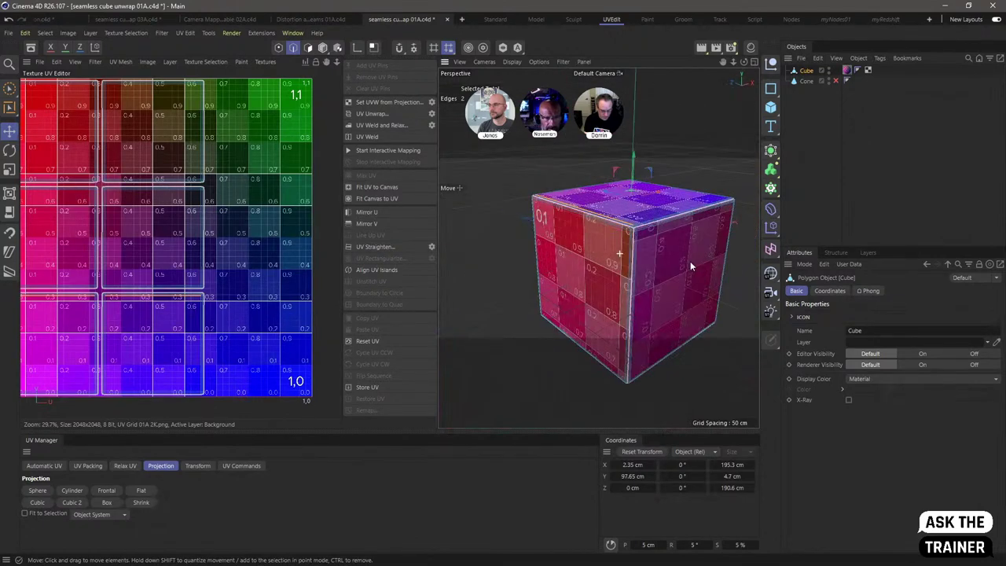
left_click(97, 233)
middle_click_drag(97, 234, 149, 228, "alt")
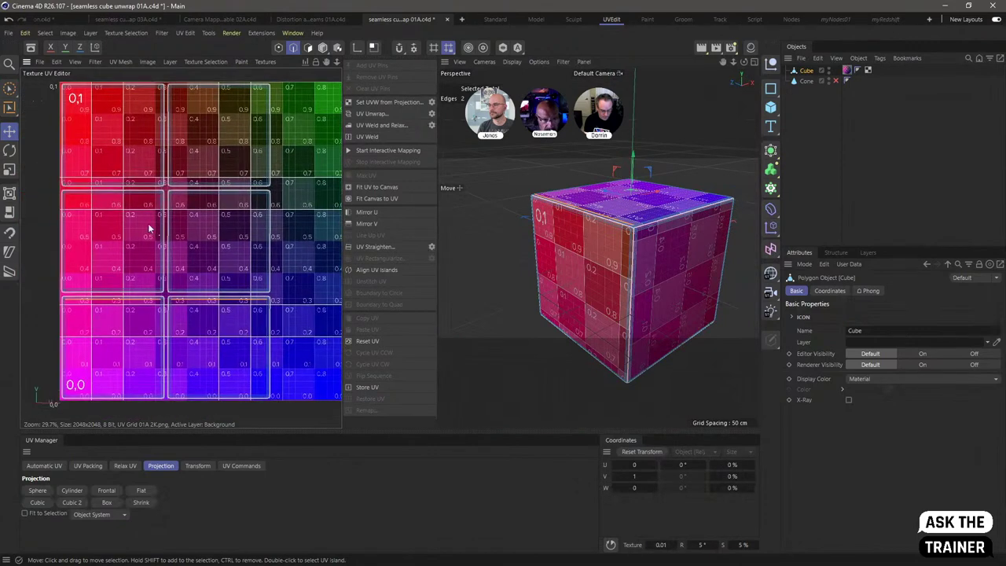
Step: Select all edges and drag every UV island up-left to line up with the grid squares
key("ctrl+a")
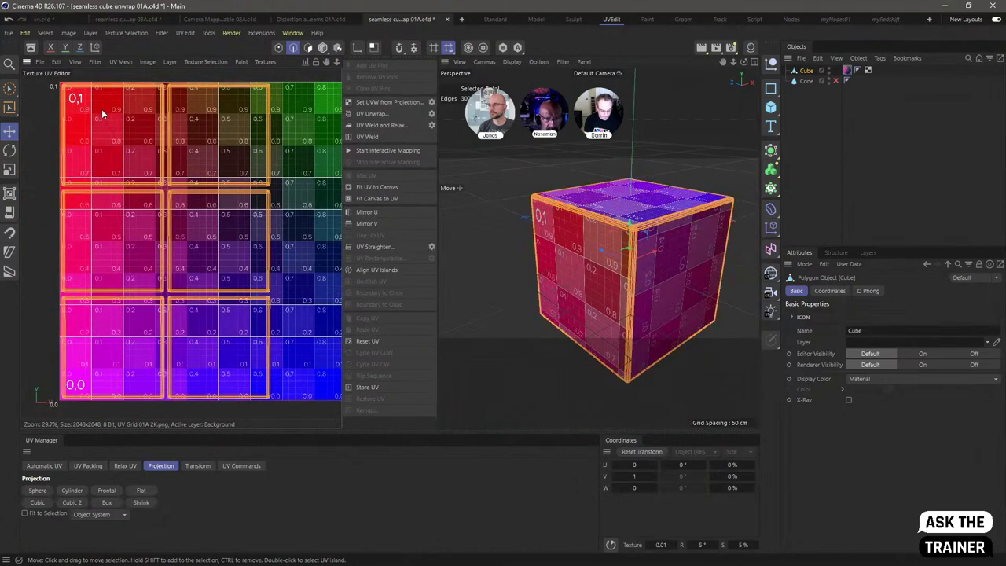
scroll(68, 95, "up", 6)
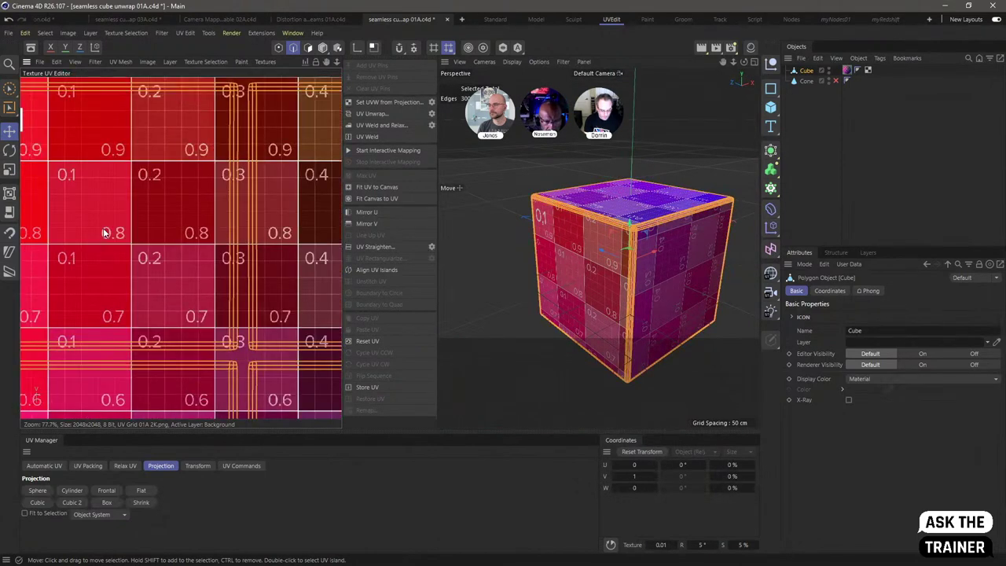
scroll(248, 259, "up", 6)
left_click_drag(250, 237, 207, 156)
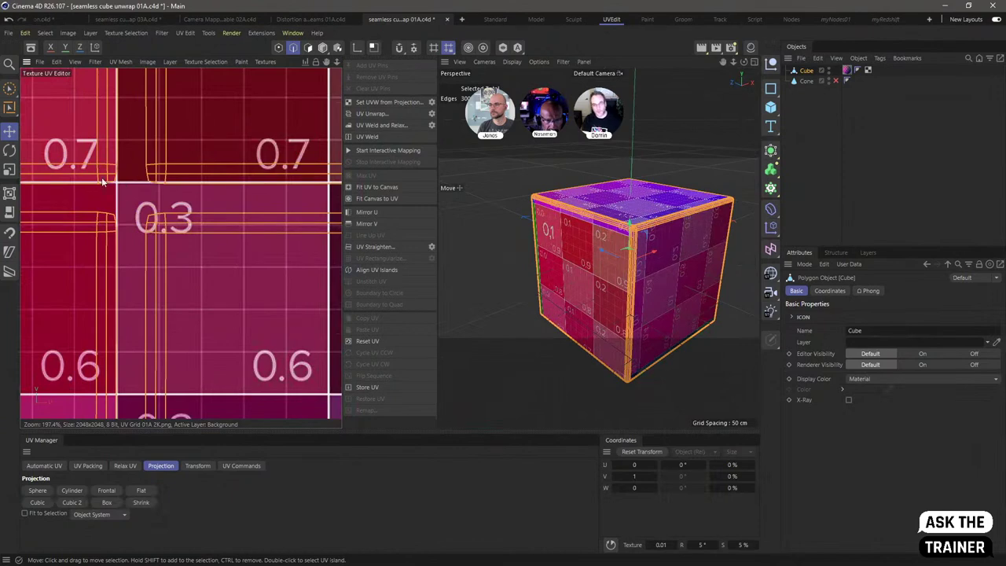
scroll(102, 180, "up", 5)
left_click_drag(201, 199, 198, 200)
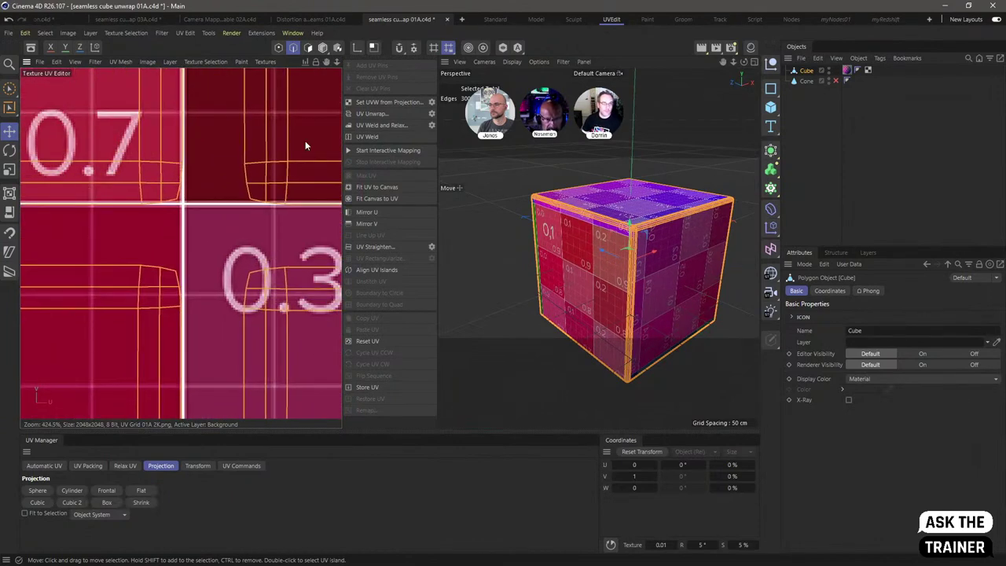
Step: In polygon mode, move the upper-right UV polygon down-left and the lower-left polygon upward
left_click(308, 47)
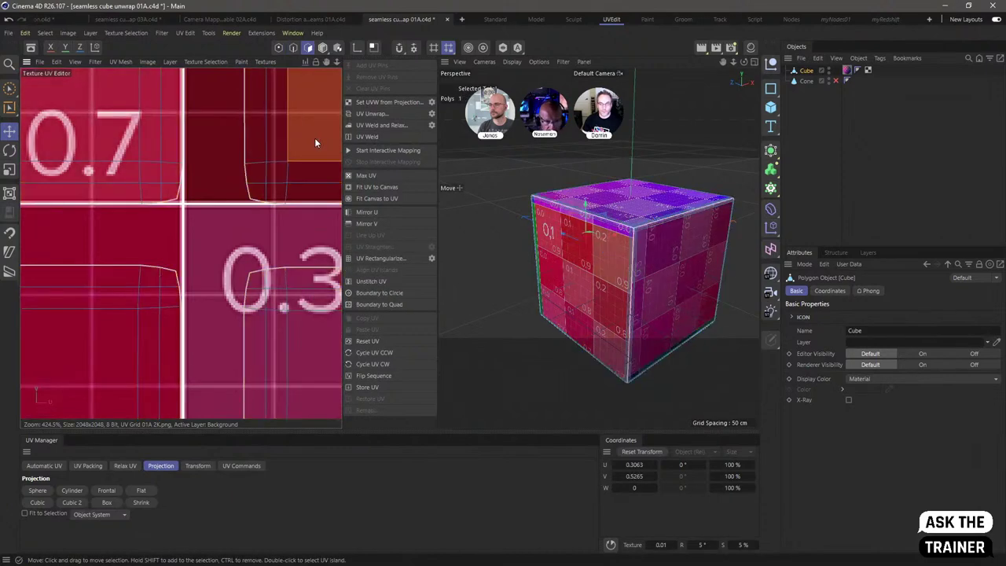
left_click(313, 139)
left_click_drag(312, 165, 253, 172)
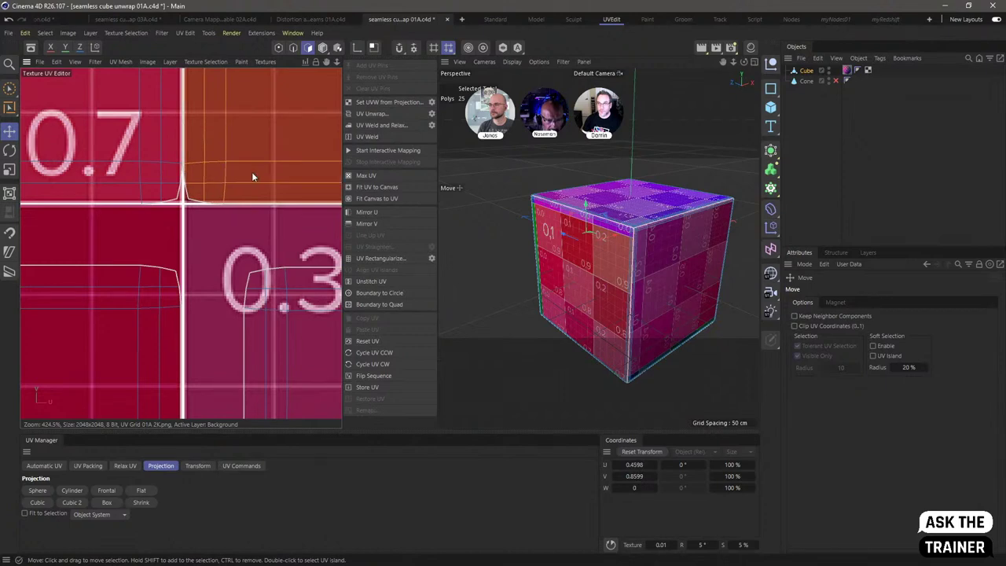
left_click(124, 320)
left_click_drag(193, 265, 196, 206)
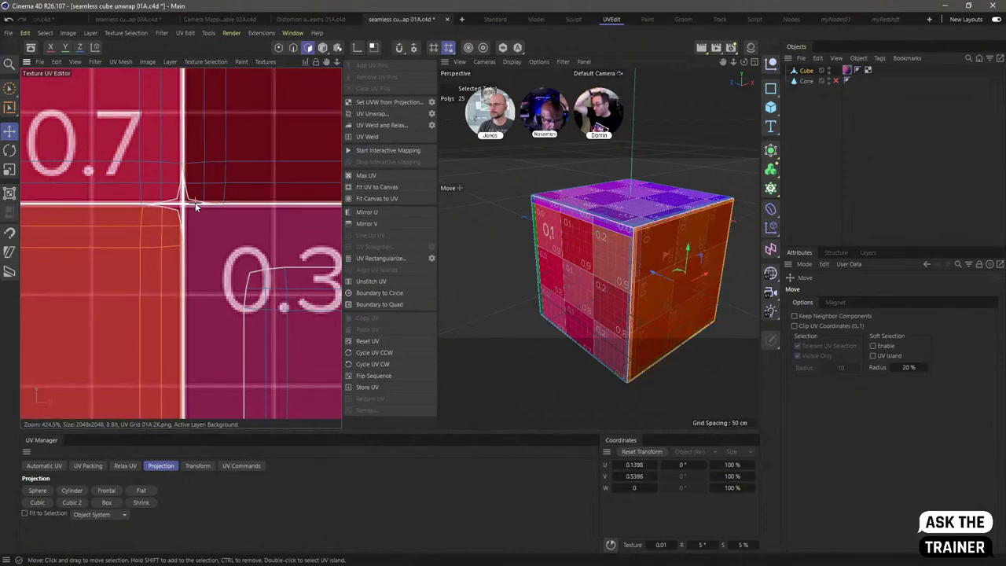
Step: Select the polygons over the 0.3 and 0.7 squares, then live-select a row across the seam
left_click(280, 311)
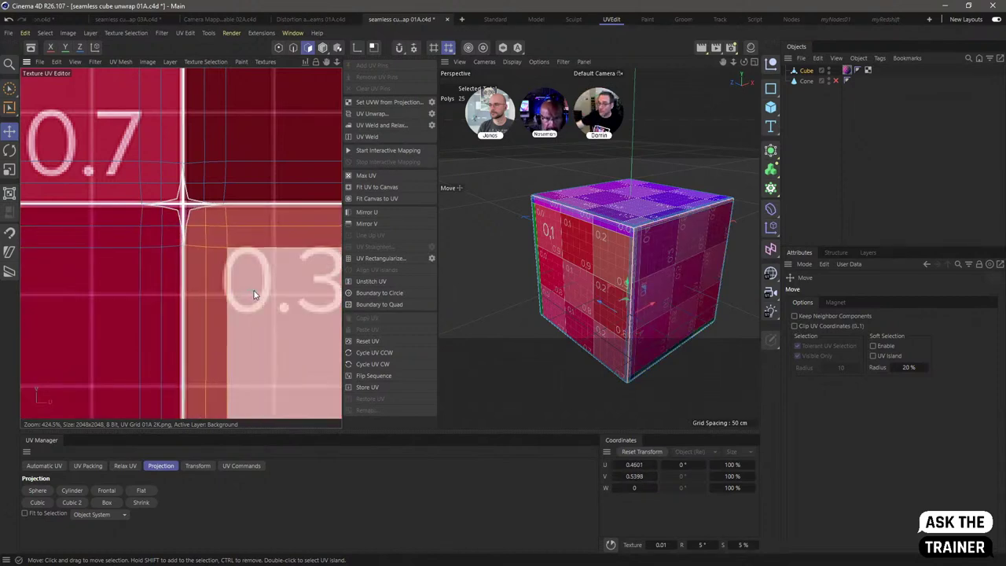
left_click(75, 150)
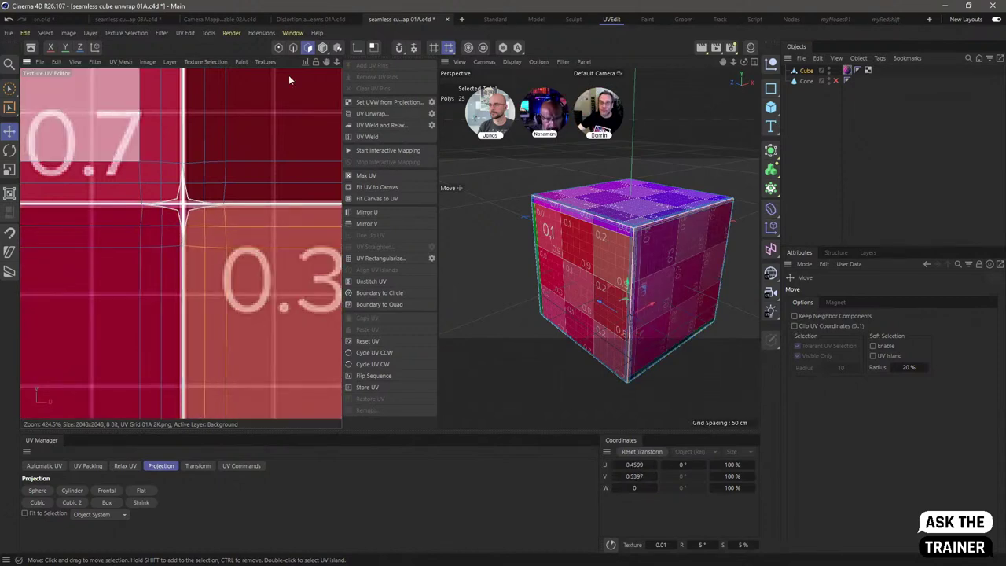
left_click(9, 88)
left_click(198, 198)
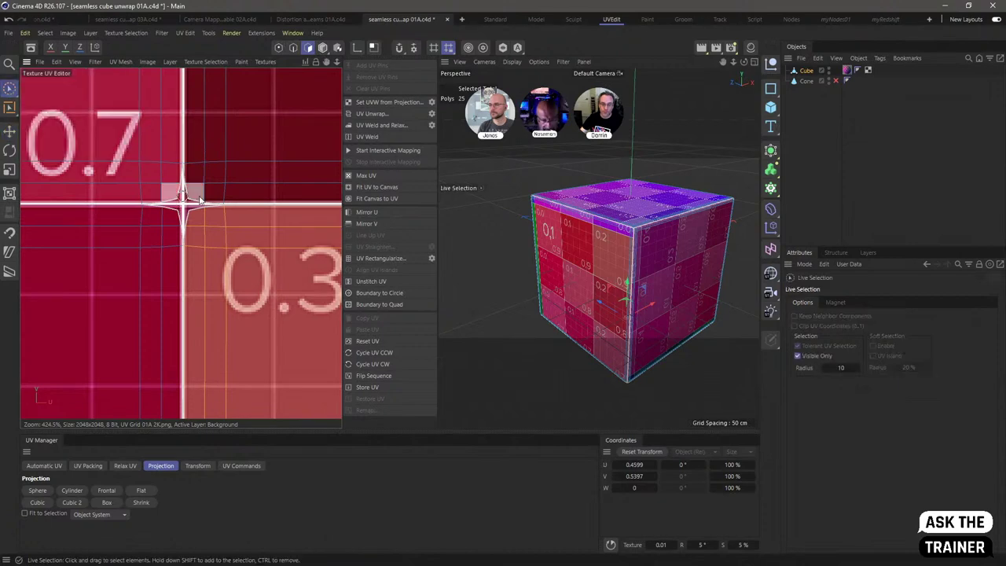
mouse_move(192, 197)
left_mouse_down()
mouse_move(171, 217)
mouse_move(180, 209)
mouse_move(337, 214)
left_mouse_up()
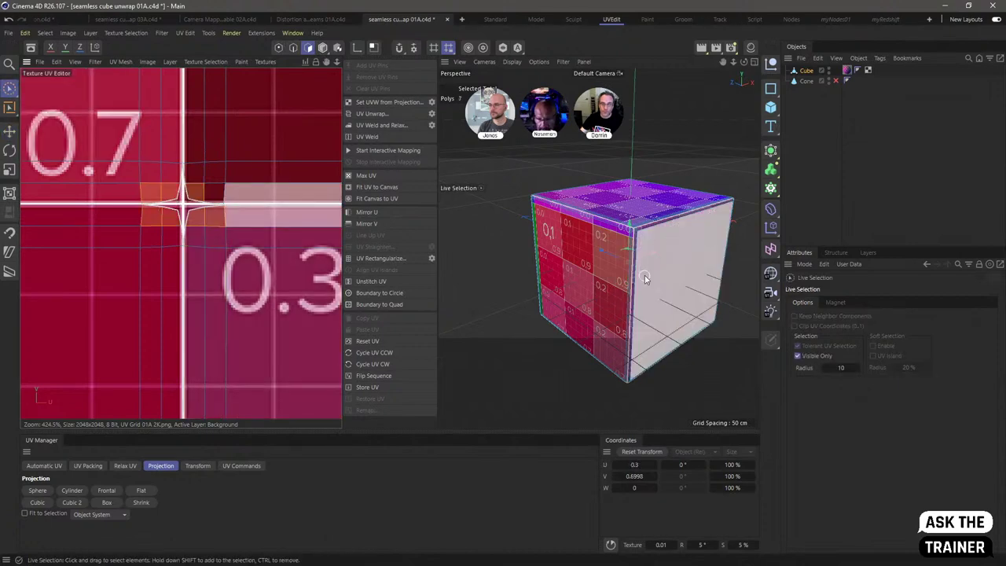
scroll(646, 281, "up", 3)
Step: Orbit around the cube's corner and inner edge, then make Cube the active object
scroll(652, 287, "down", 4)
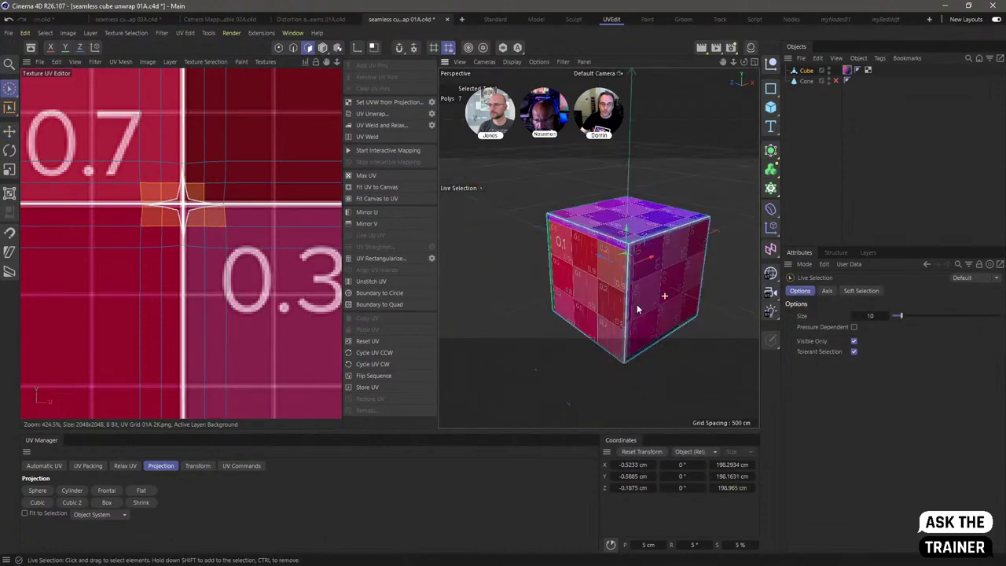
left_click_drag(652, 287, 683, 289, "alt")
scroll(677, 289, "up", 5)
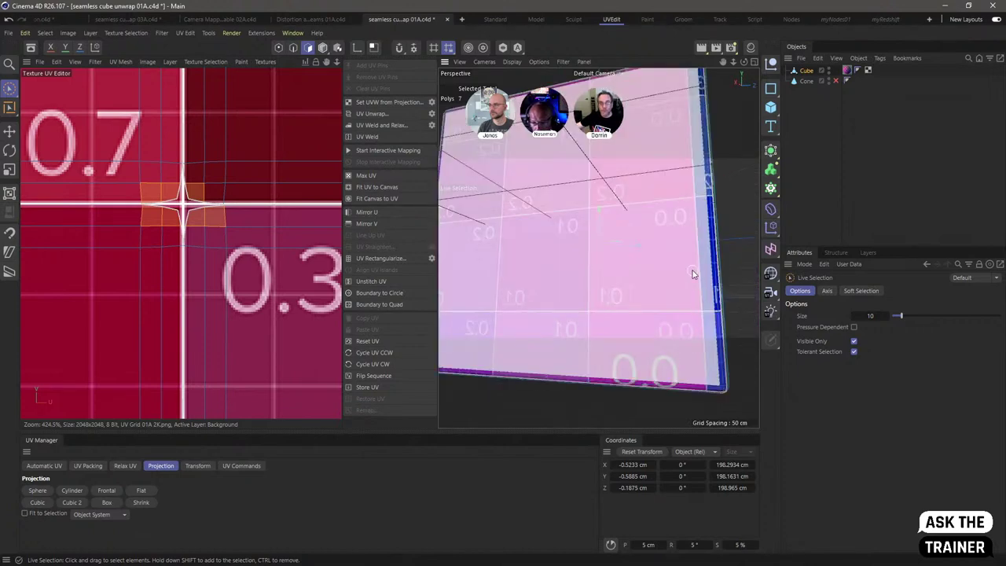
scroll(695, 359, "down", 3)
left_click_drag(695, 359, 781, 226, "alt")
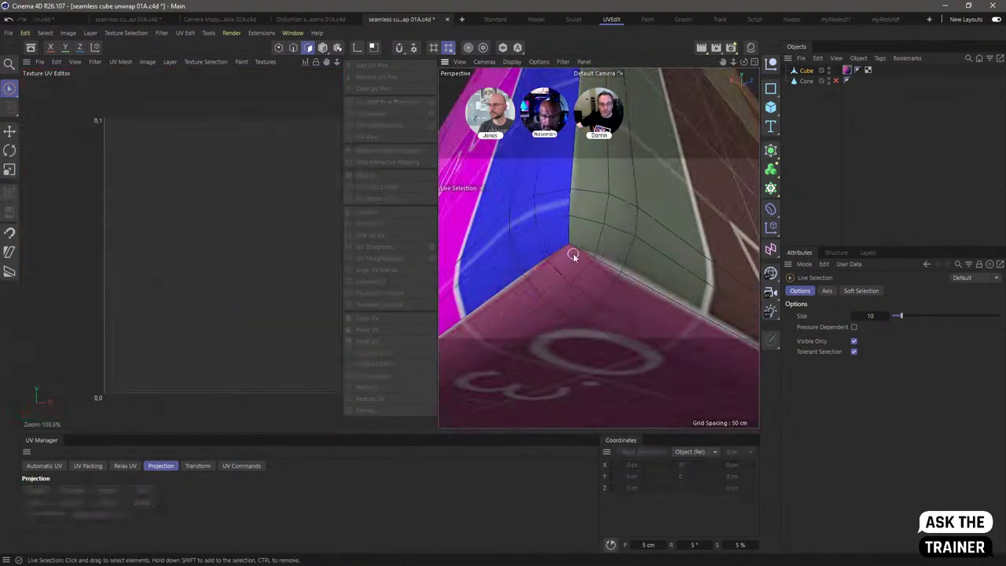
left_click_drag(573, 253, 579, 298, "alt")
left_click(553, 285)
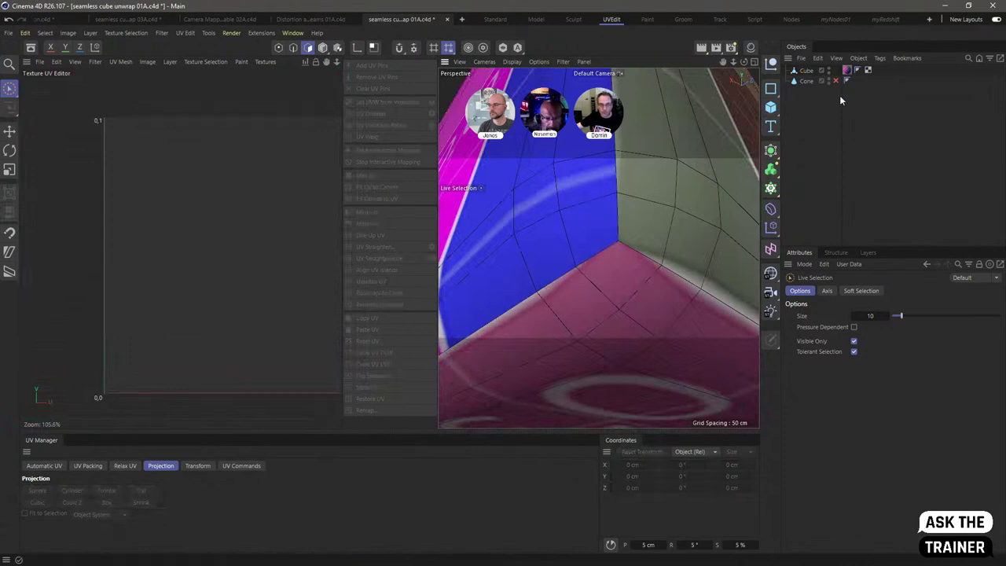
left_click(806, 73)
scroll(216, 217, "up", 10)
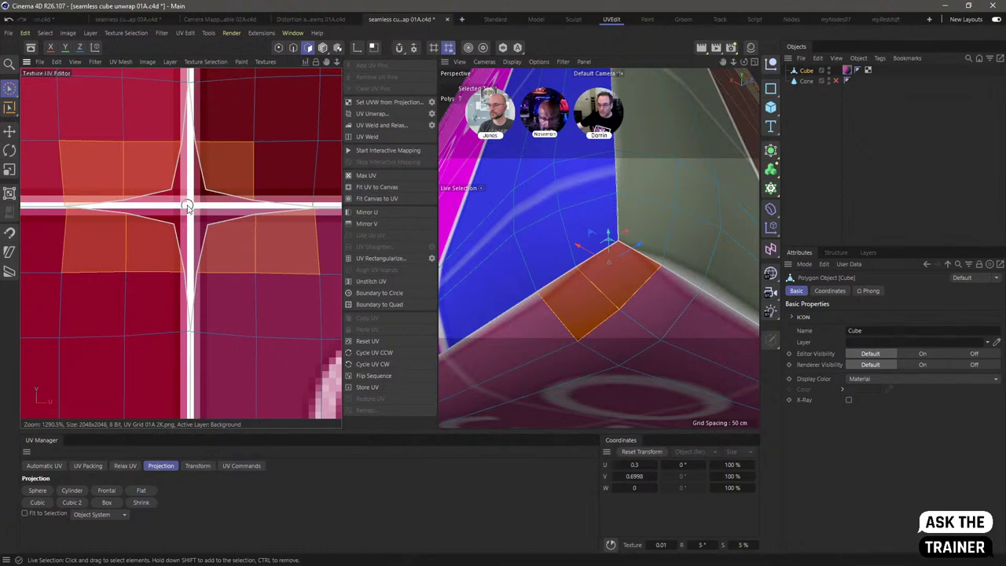
Step: Add the bottom-face polygon to the selection, then select the top-left UV island with Move
left_click(615, 240, "shift")
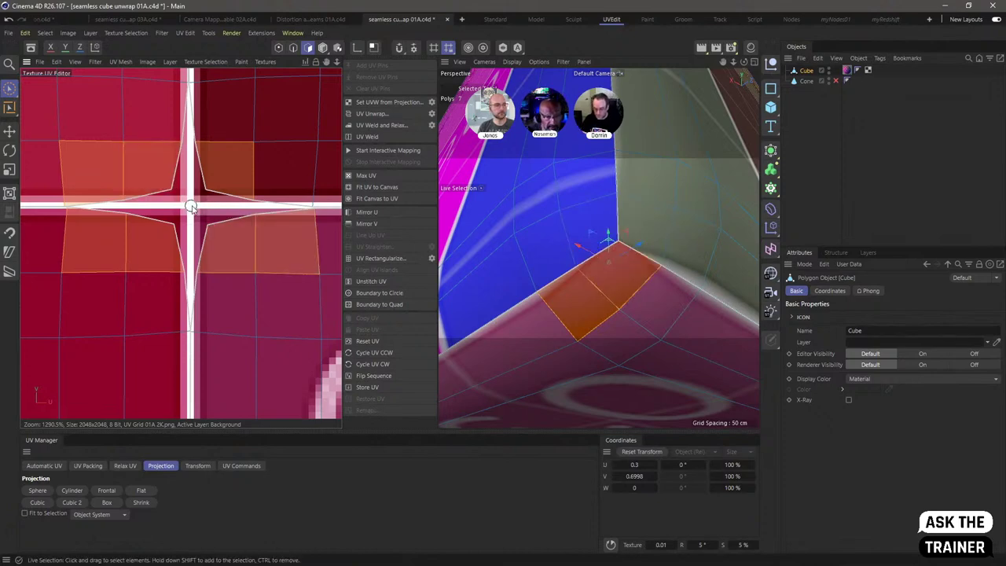
scroll(197, 201, "down", 6)
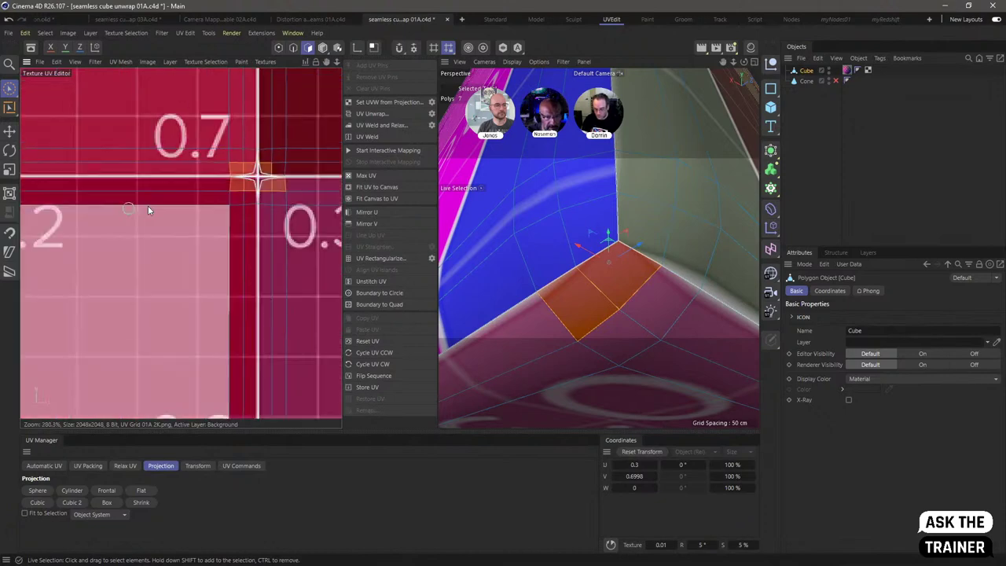
scroll(228, 203, "down", 3)
scroll(205, 241, "down", 6)
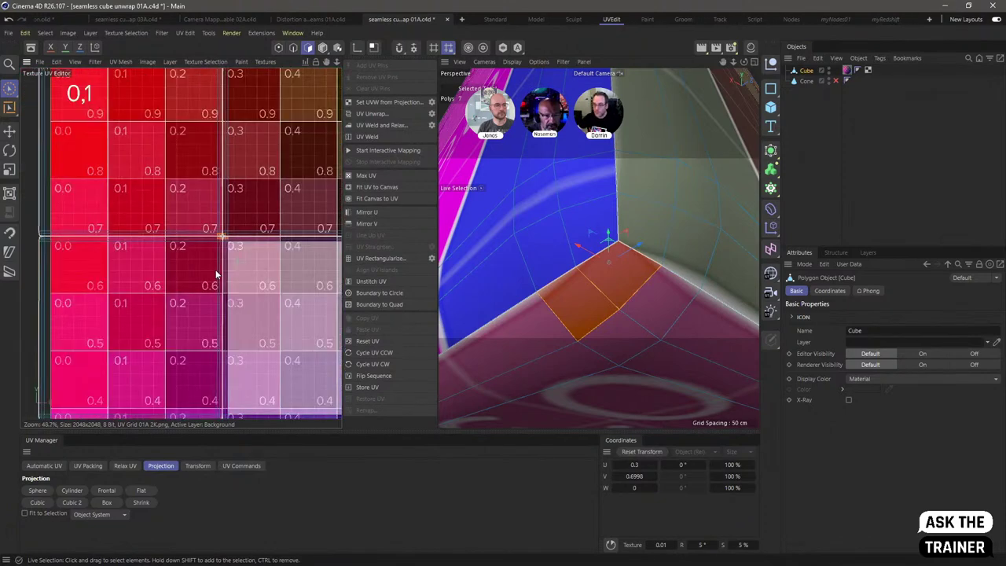
left_click(10, 131)
left_click(200, 206)
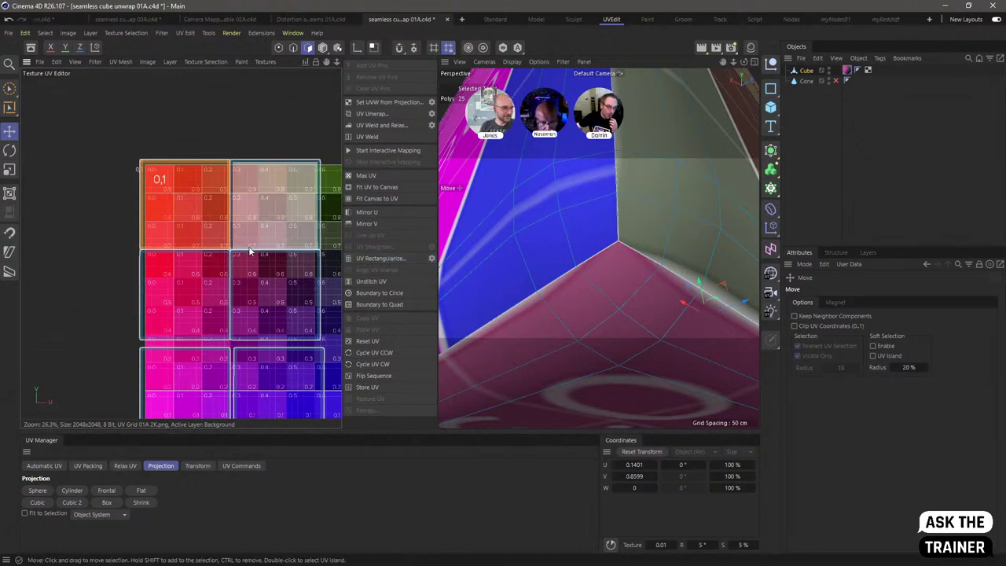
scroll(239, 253, "up", 10)
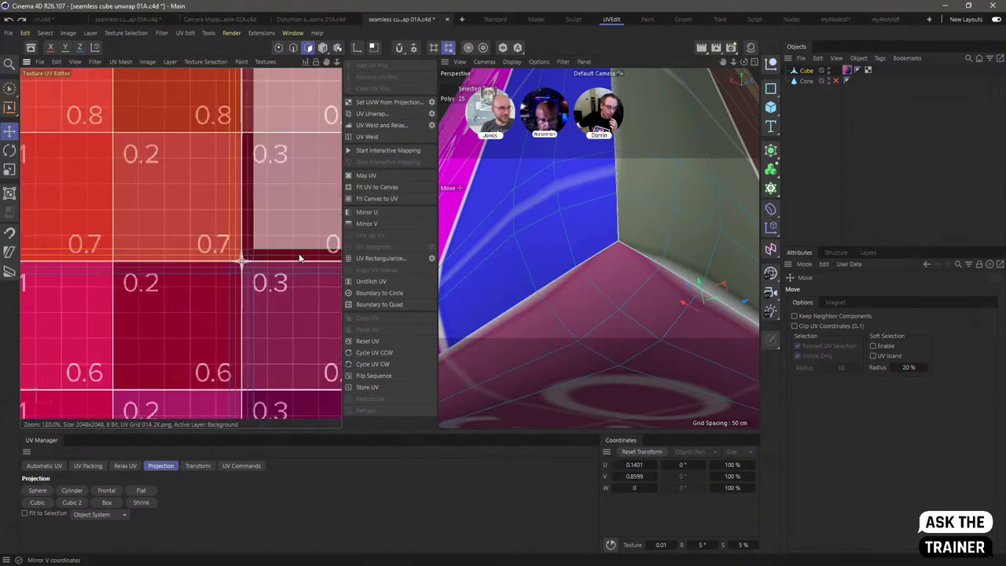
scroll(295, 256, "up", 3)
Step: Replace the UV Grid texture background with Empty Canvas
left_click(265, 61)
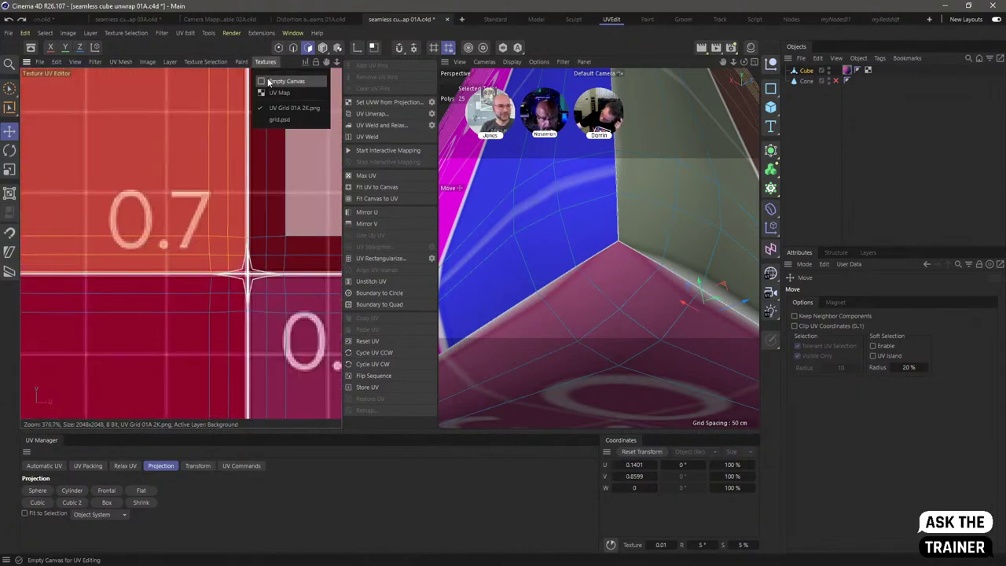
left_click(283, 79)
scroll(204, 202, "up", 10)
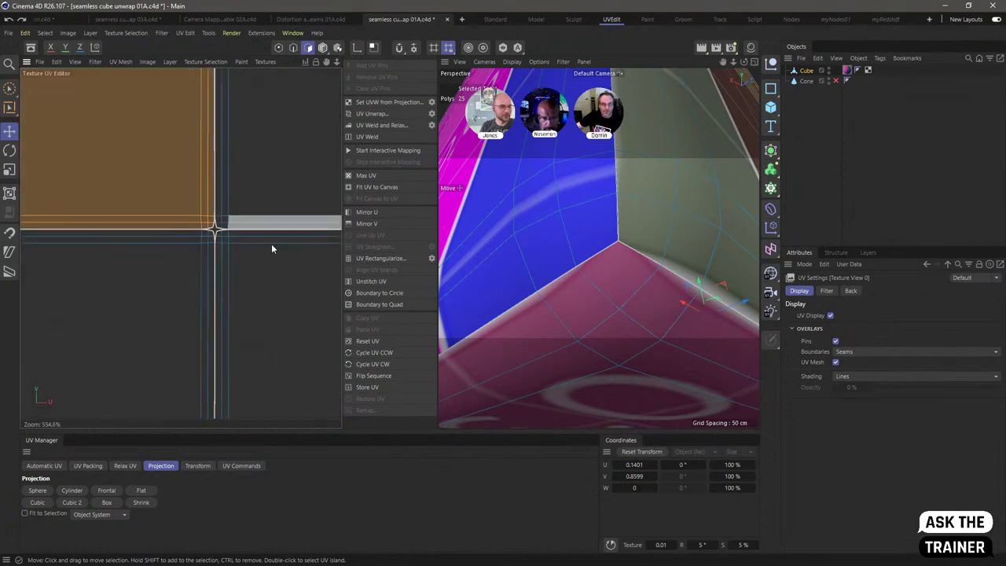
scroll(261, 224, "up", 6)
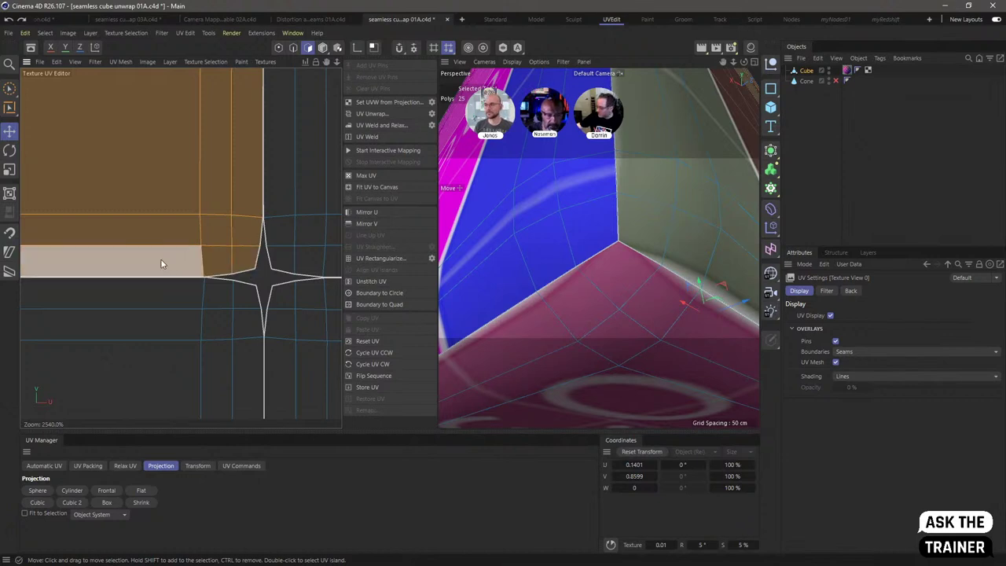
Step: Apply UV Rectangularize to the corner-polygon island, the lower-right island and the left island
left_click(245, 257, "shift")
left_click(367, 258)
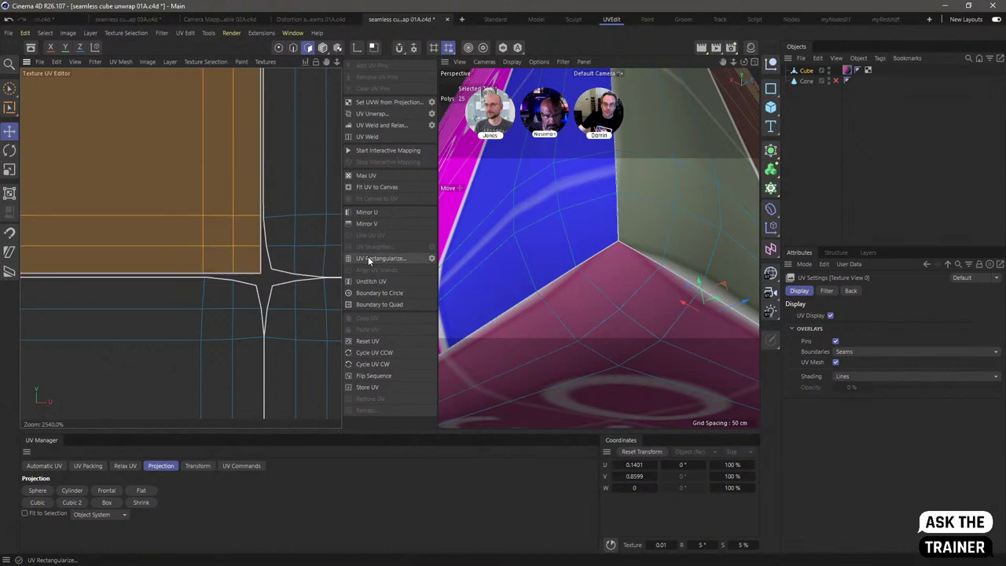
double_click(311, 252)
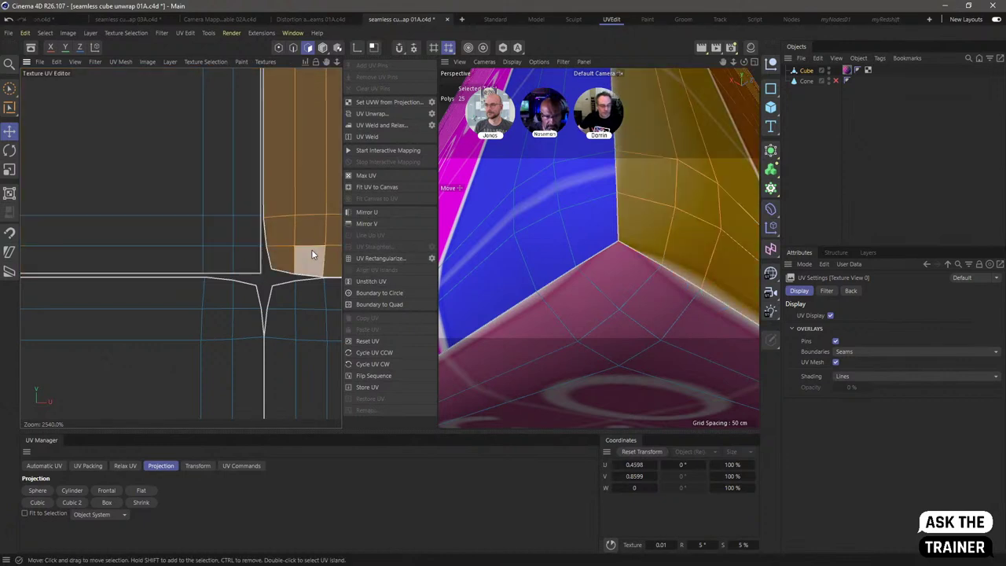
double_click(284, 326)
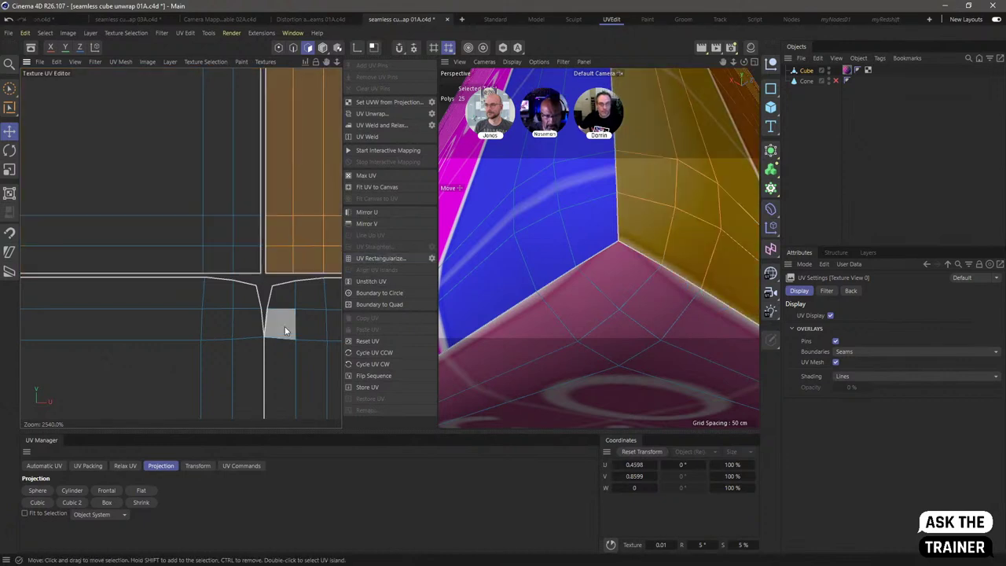
left_click(394, 257)
double_click(244, 301)
left_click(368, 257)
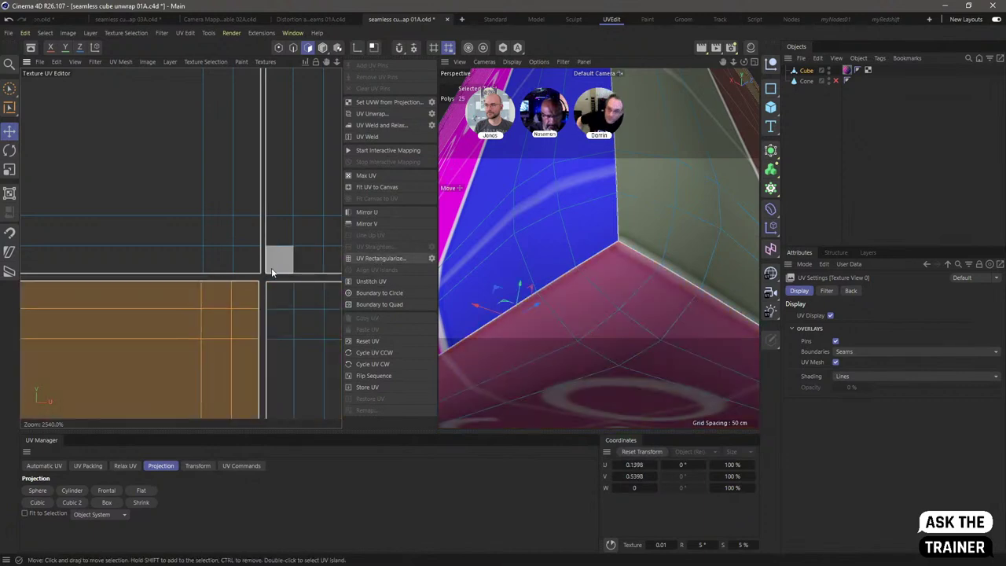
scroll(272, 272, "down", 15)
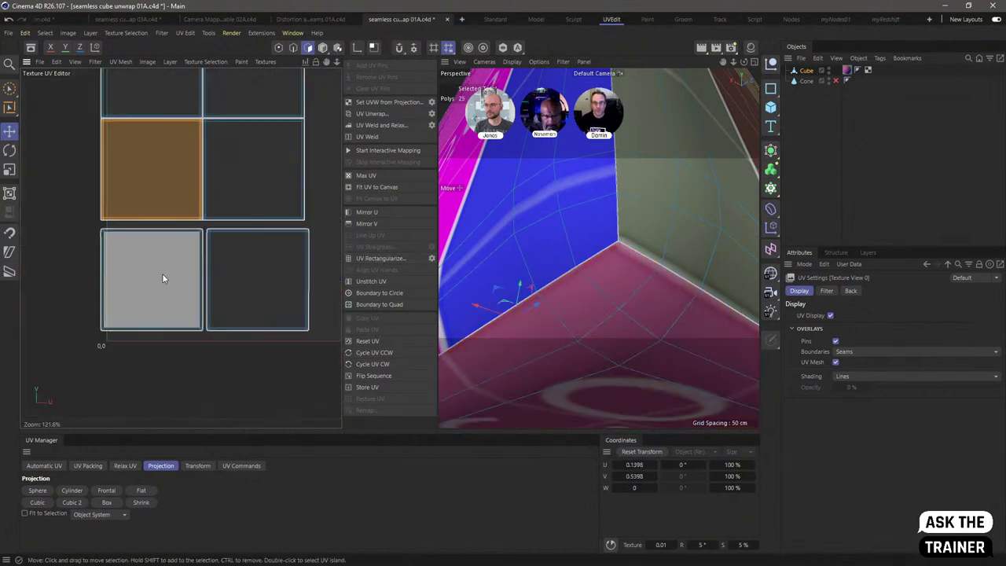
Step: Apply UV Rectangularize to the lower-left and lower-right islands as well
double_click(163, 278)
left_click(390, 258)
double_click(275, 265)
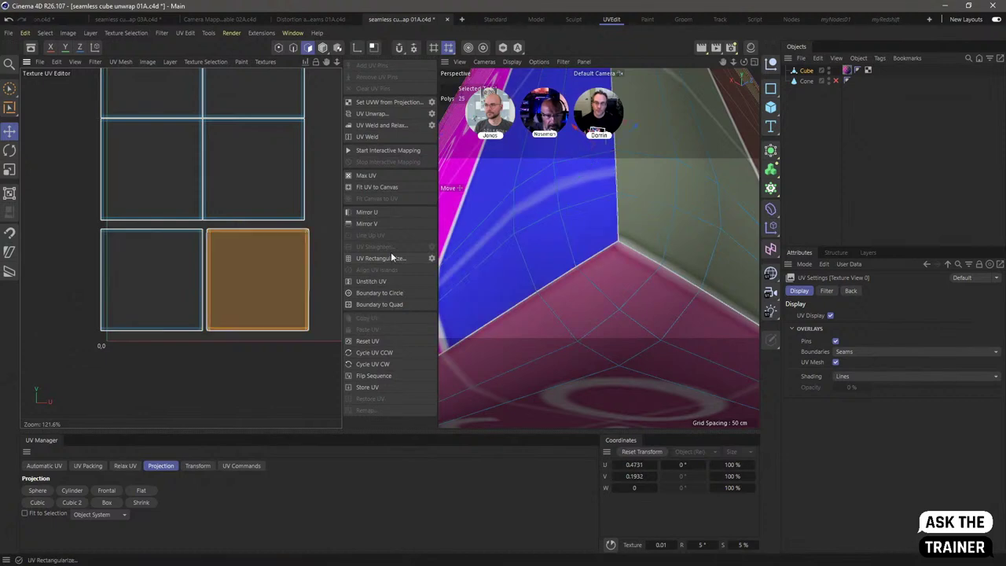
left_click(390, 258)
scroll(224, 241, "up", 5)
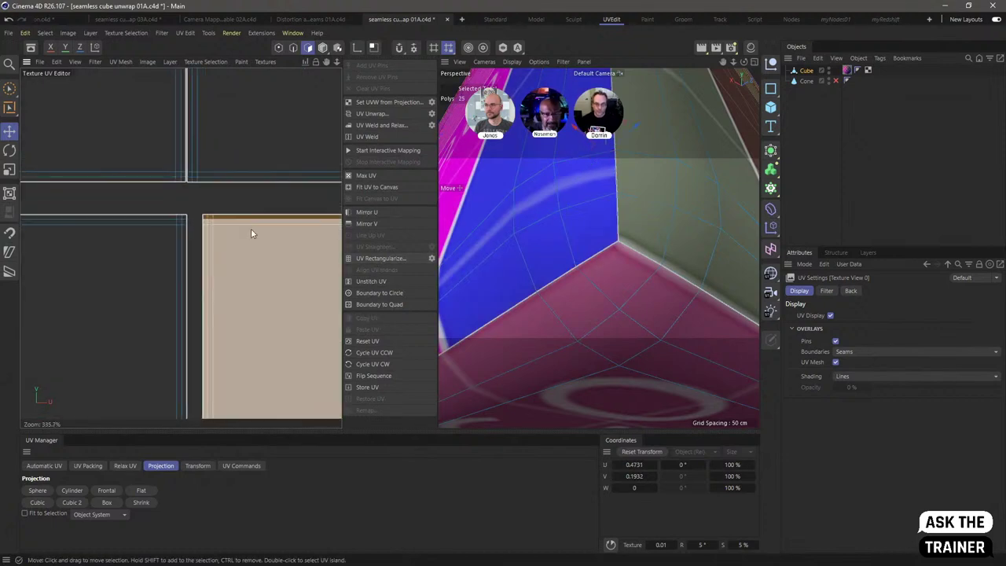
scroll(251, 233, "down", 10)
left_click(265, 61)
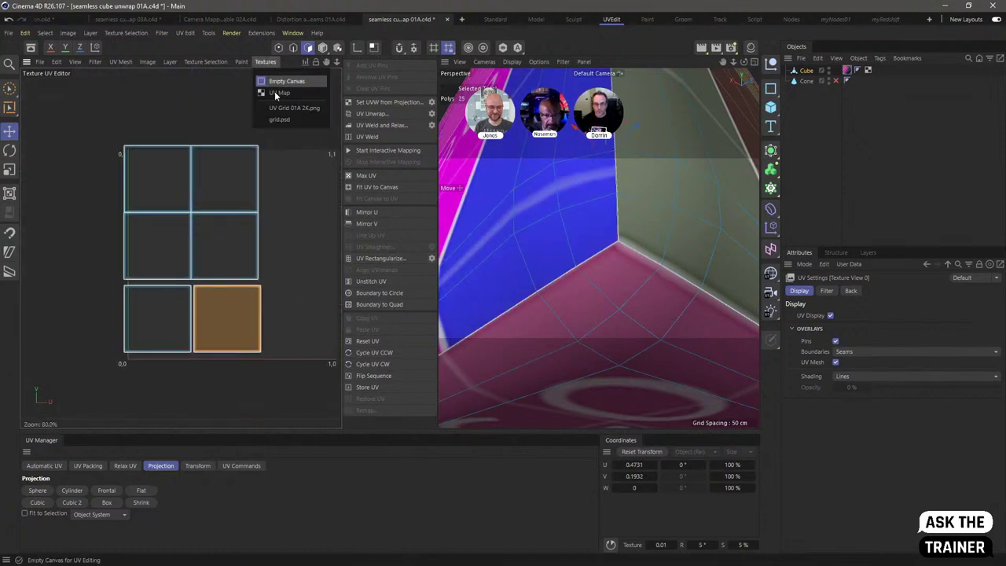
Step: Restore the UV Grid 01A 2K background and nudge the upper-left and lower-right islands into place
left_click(280, 116)
scroll(196, 229, "up", 6)
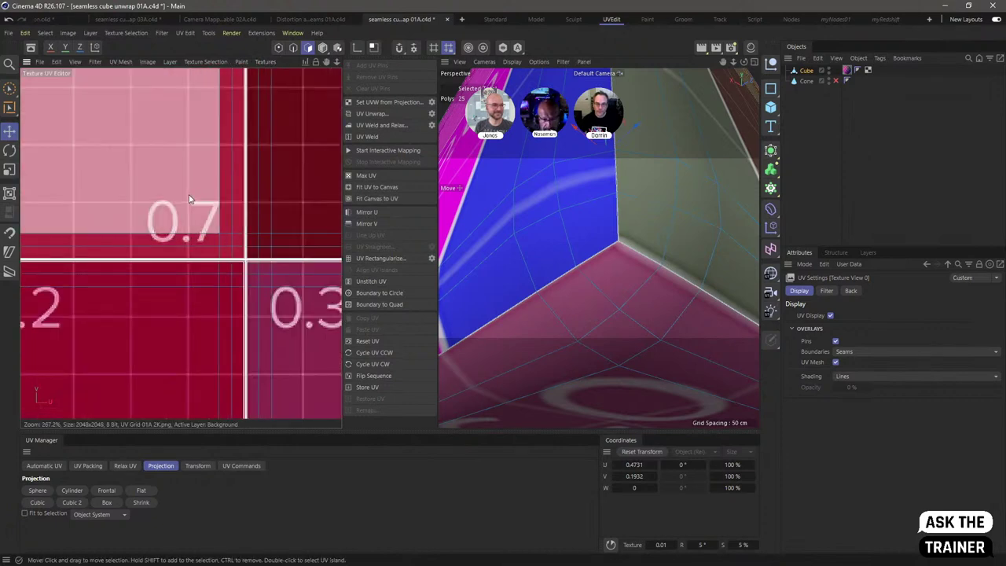
left_click(225, 227)
scroll(290, 251, "up", 3)
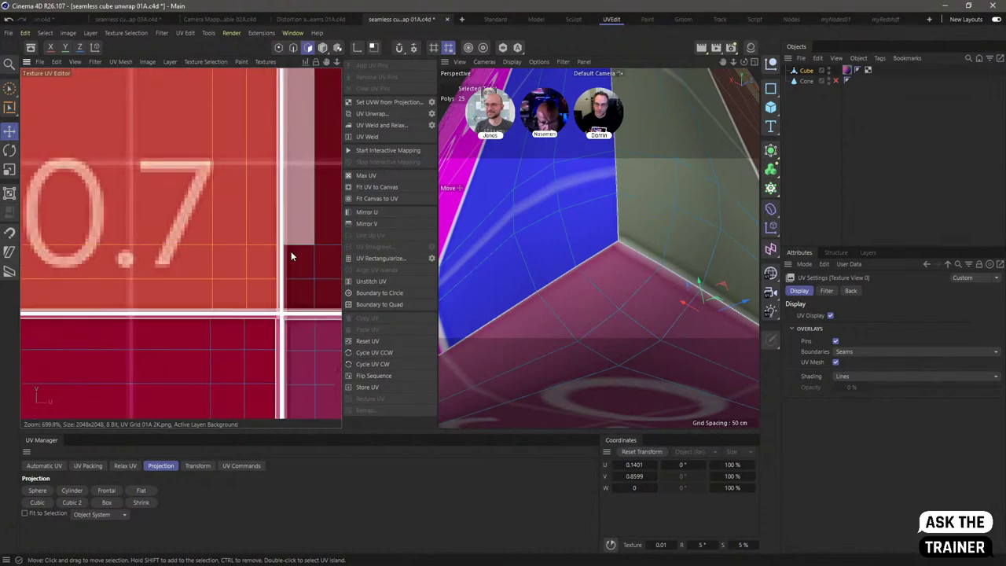
scroll(306, 290, "up", 6)
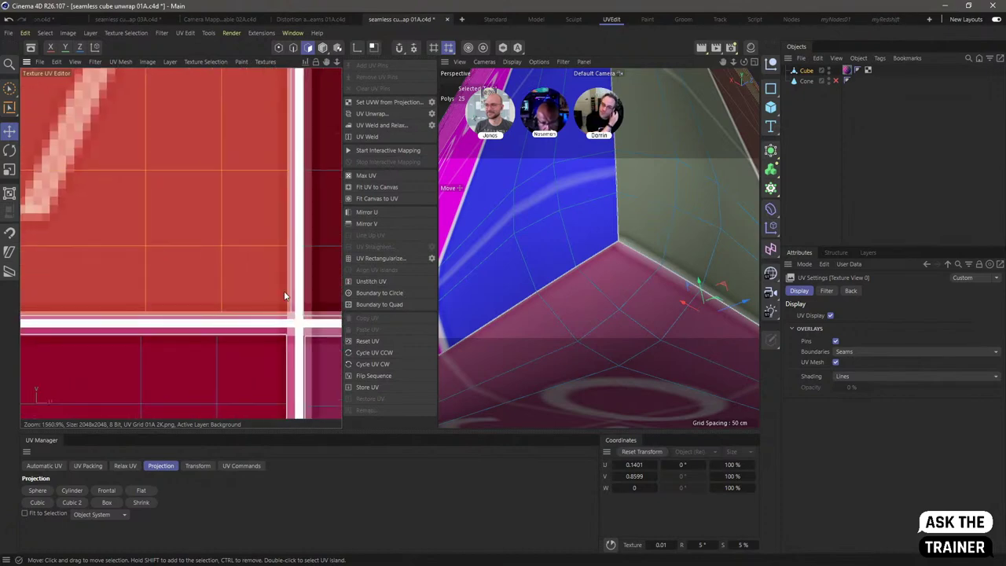
middle_click_drag(284, 290, 236, 254, "alt")
left_click_drag(235, 254, 311, 332)
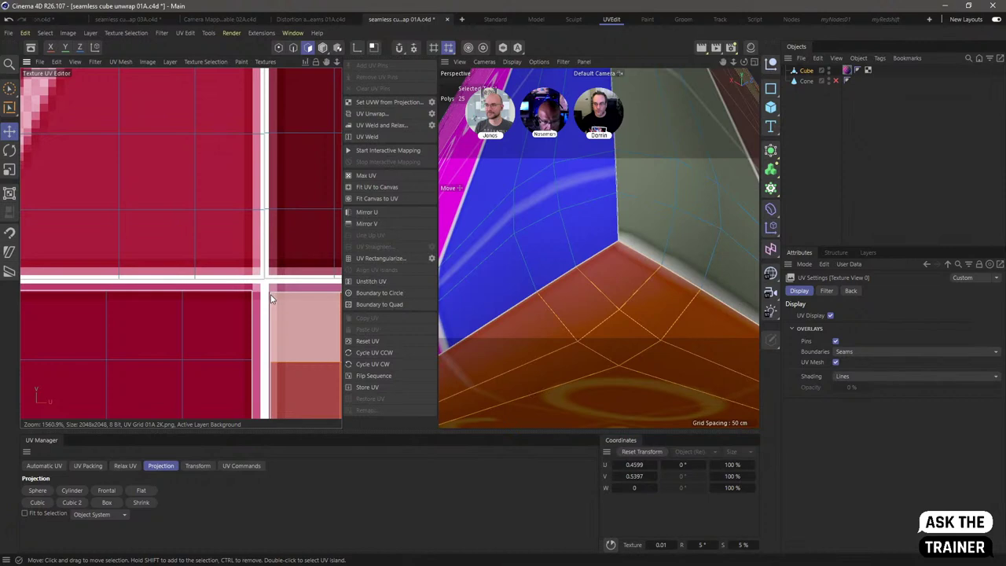
left_click_drag(276, 299, 266, 281)
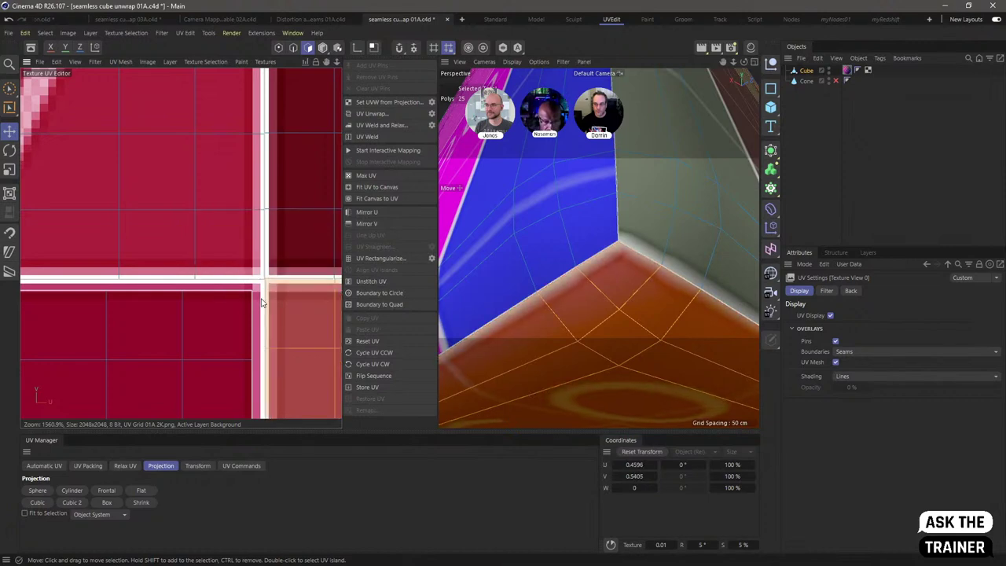
Step: Align the lower-left island's edge to the seam and select the four polygons at the corner
left_click(232, 324)
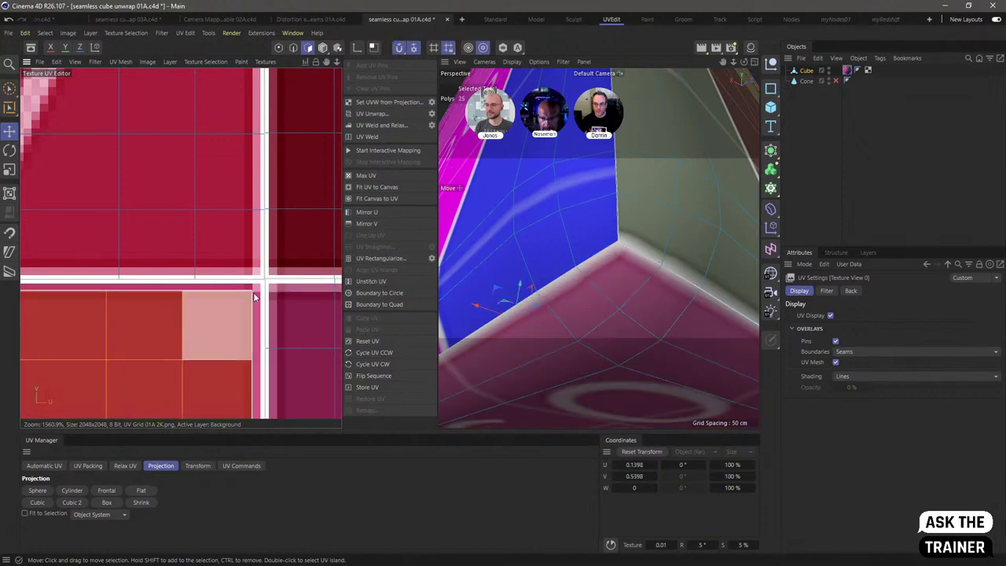
left_click_drag(252, 295, 265, 280)
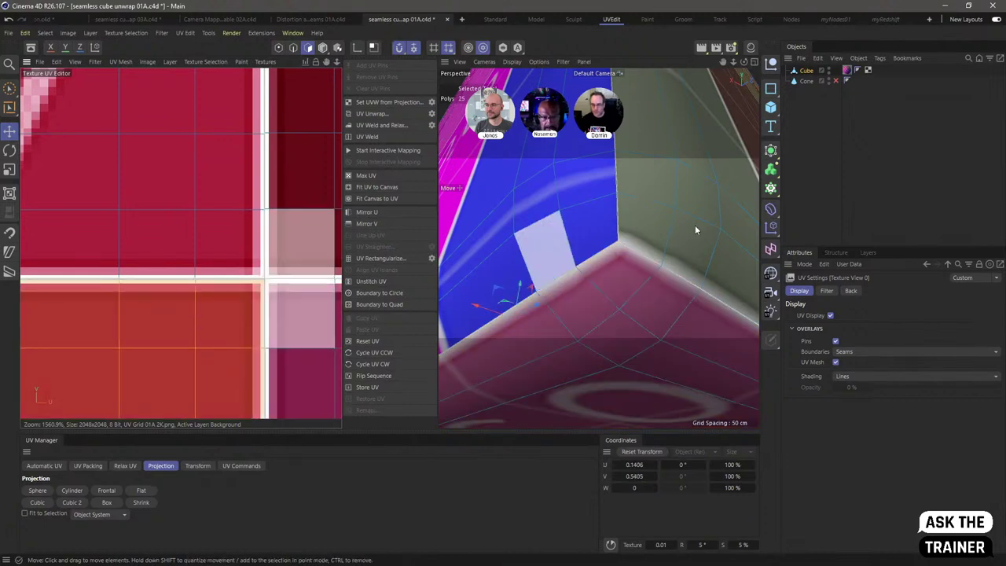
scroll(237, 307, "down", 3)
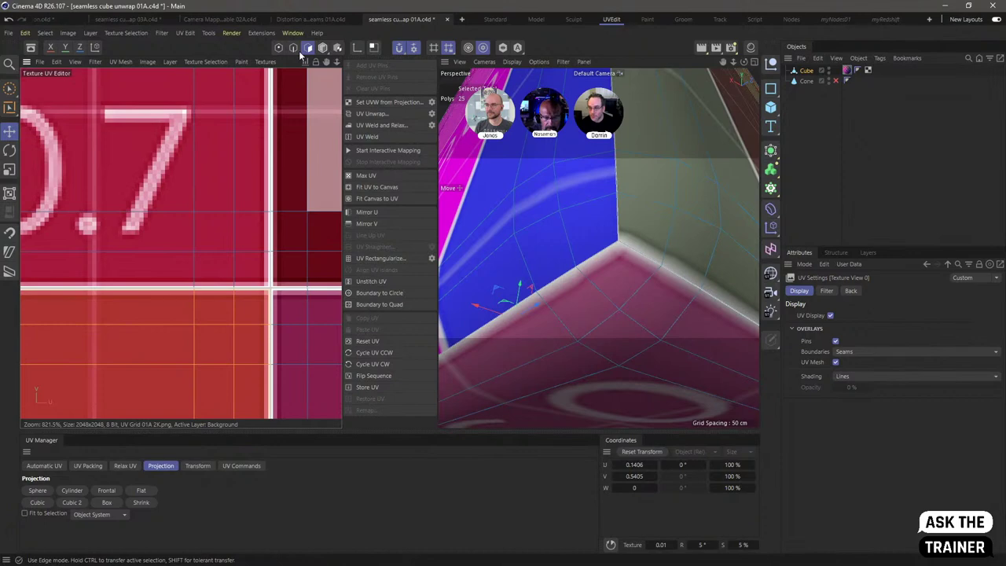
key("9")
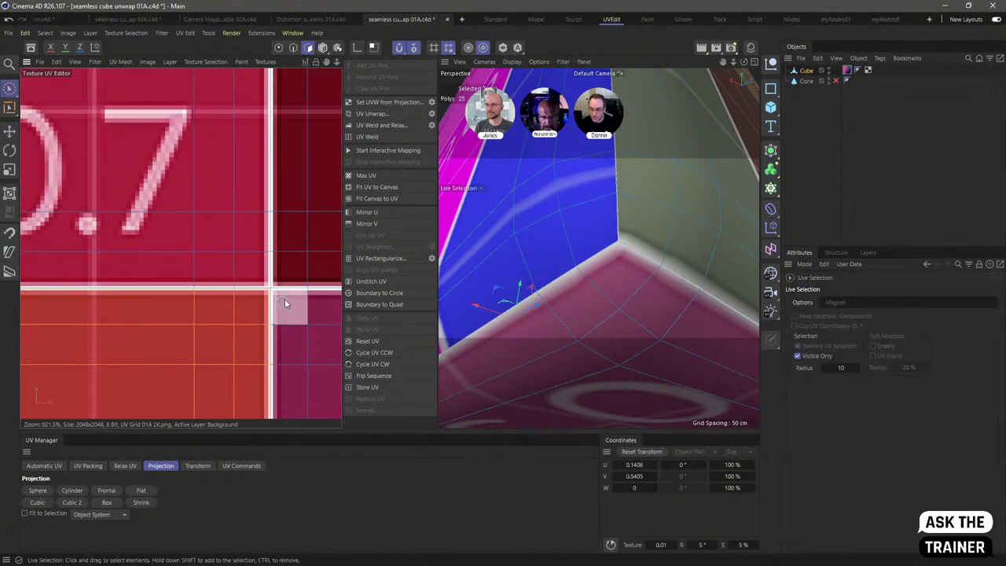
left_click(275, 289)
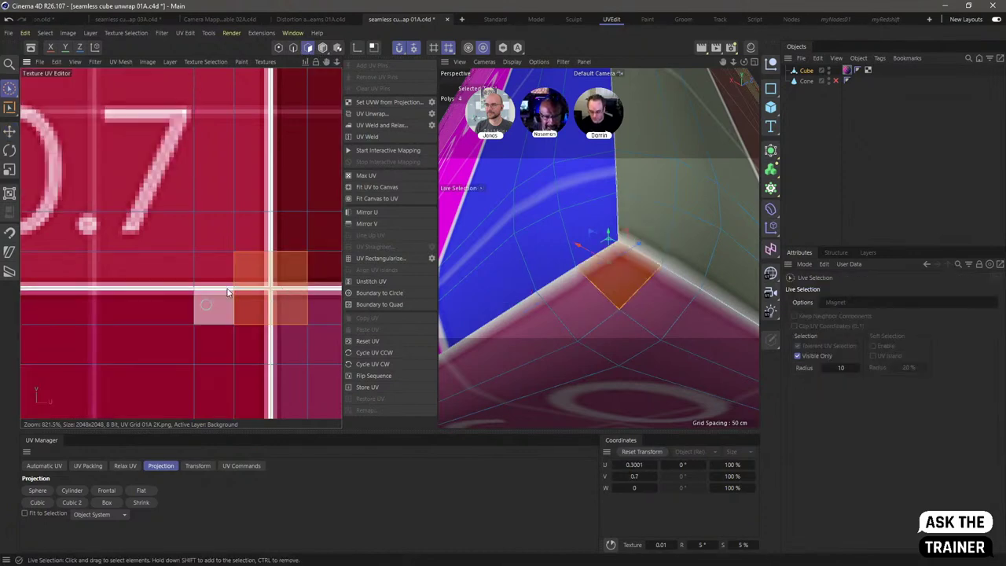
scroll(178, 291, "down", 8)
scroll(236, 273, "down", 6)
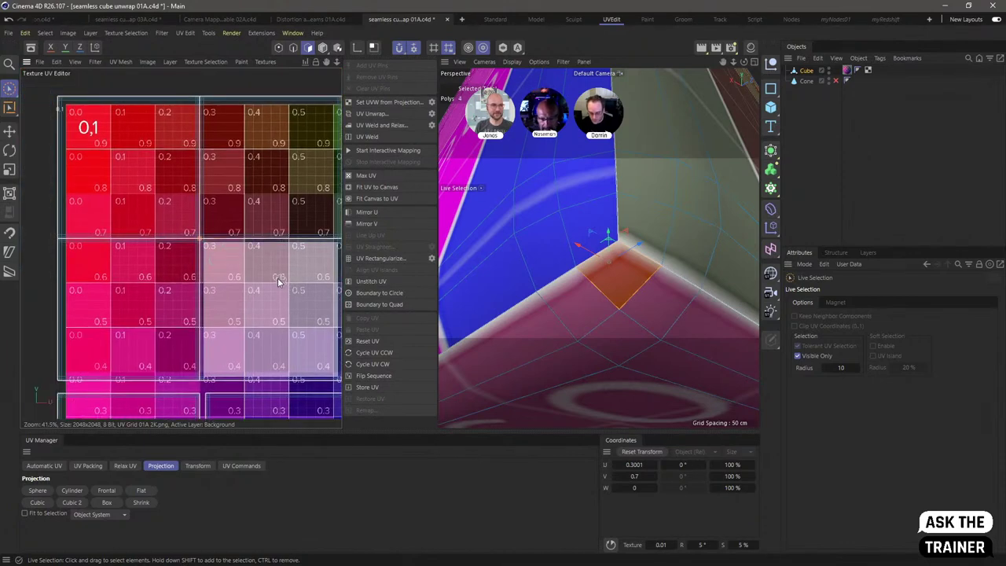
middle_click_drag(278, 281, 213, 272)
Step: Select the flap's faces and move their UVs down-left, below the 0–1 square
left_click(637, 227)
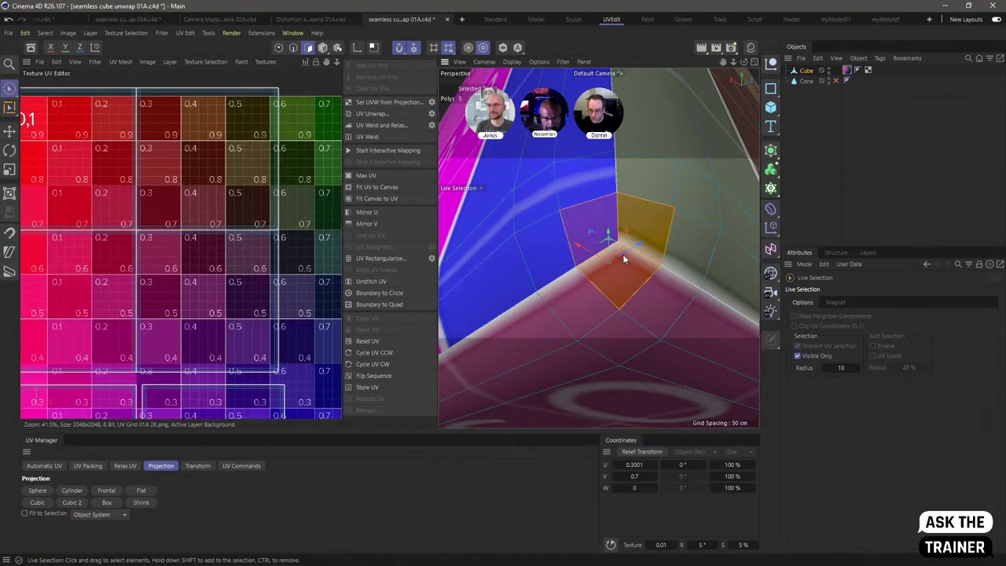
left_click(618, 263)
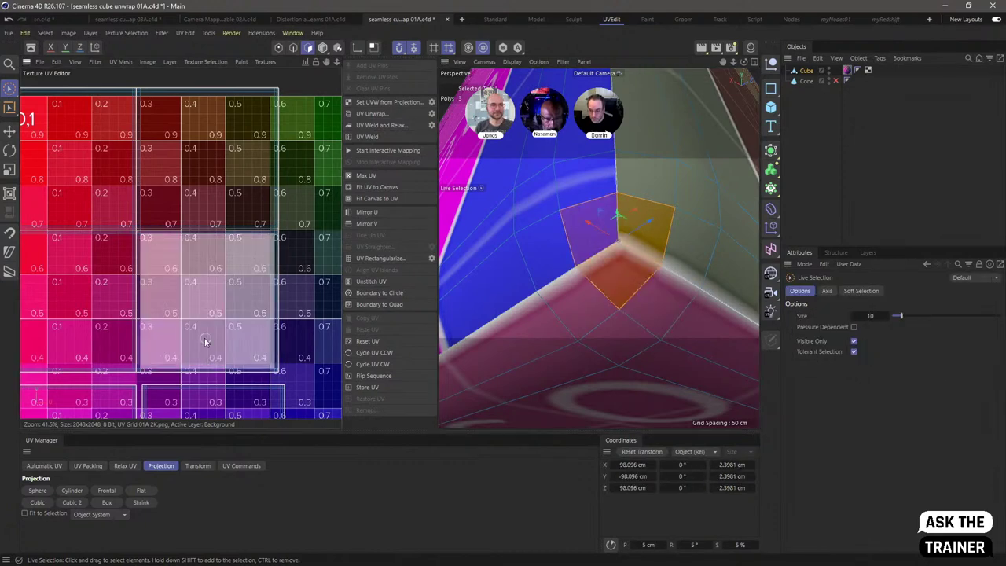
middle_click_drag(201, 332, 240, 247)
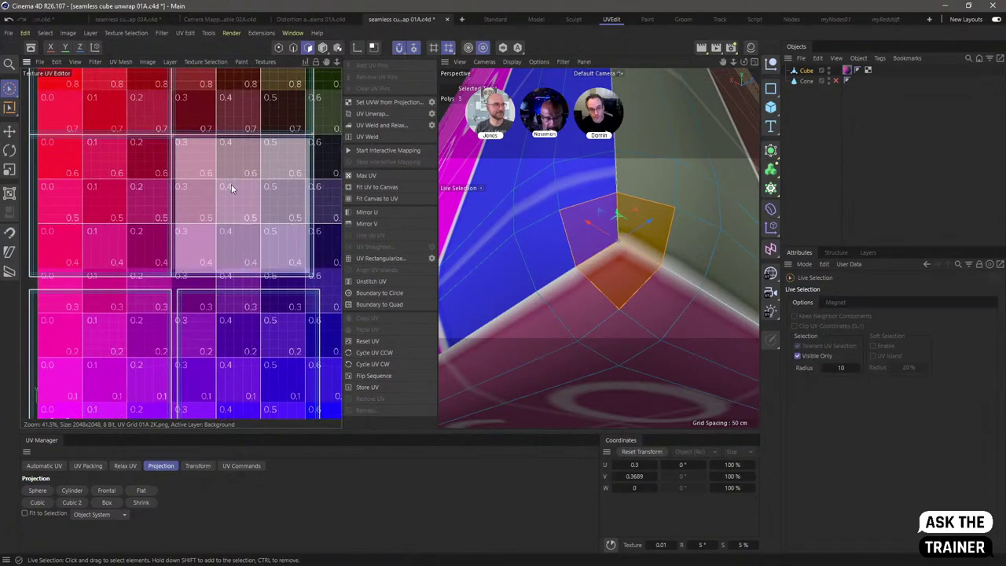
scroll(193, 169, "up", 5)
scroll(174, 187, "down", 8)
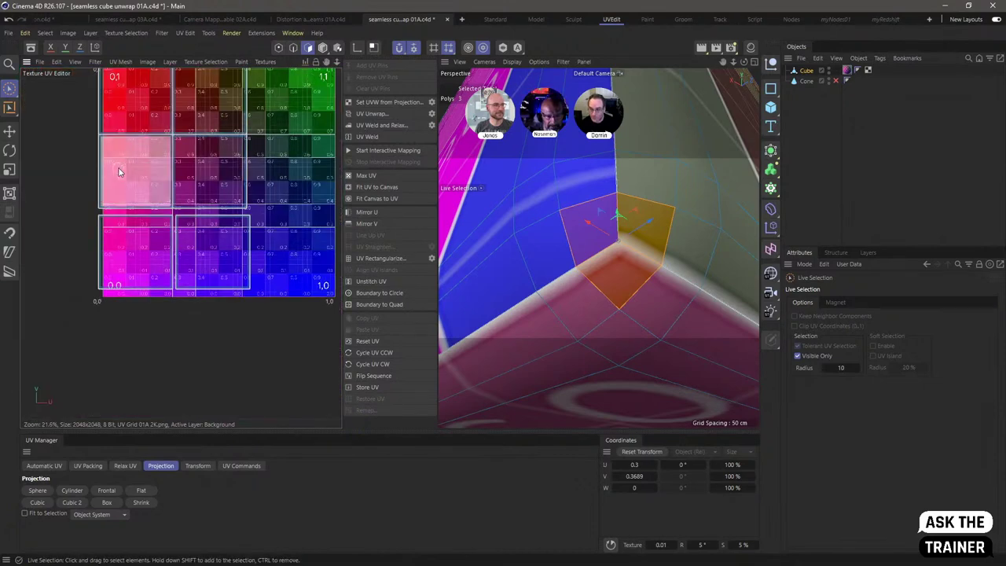
key("e")
left_click_drag(161, 174, 79, 398)
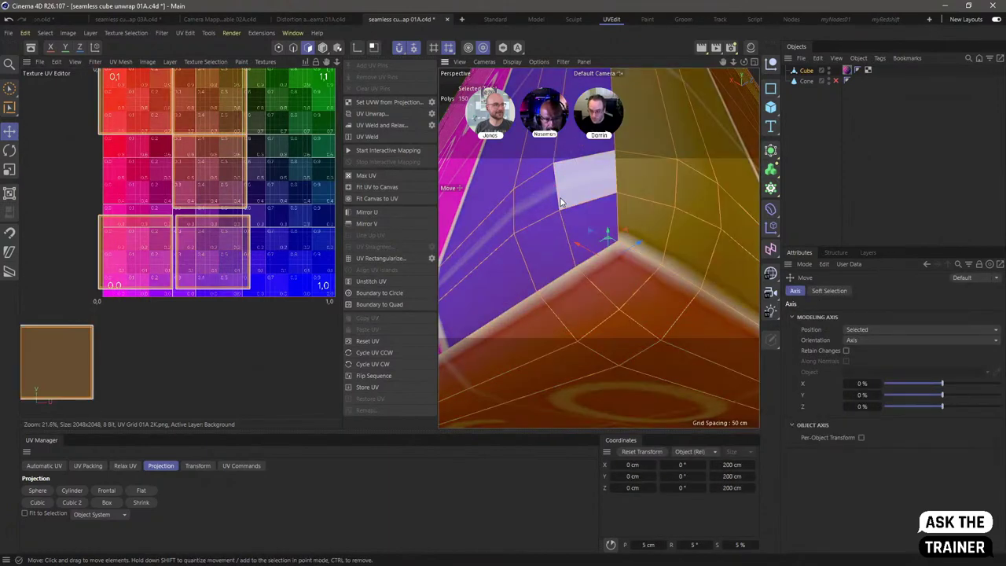
Step: Set the UV editor background to UV Map, showing the layout without texture
scroll(228, 201, "up", 3)
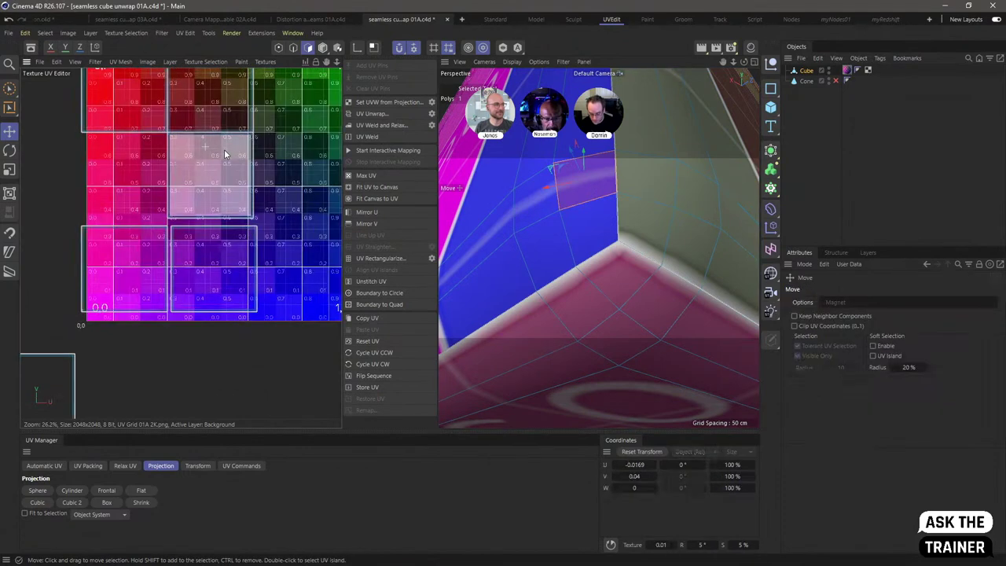
left_click(265, 62)
left_click(281, 93)
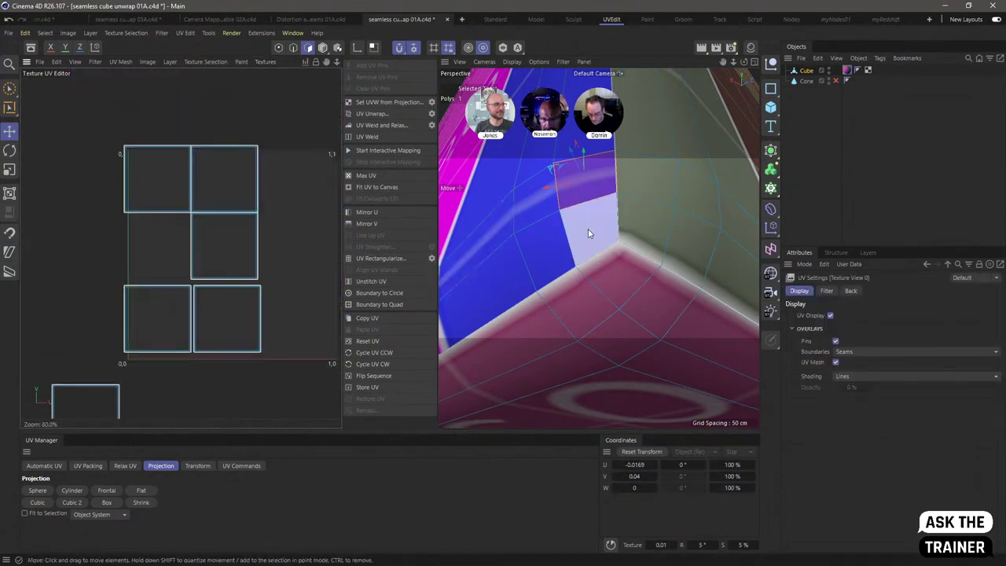
Step: Select the whole lower-left UV island and move it up to the top left
key("9")
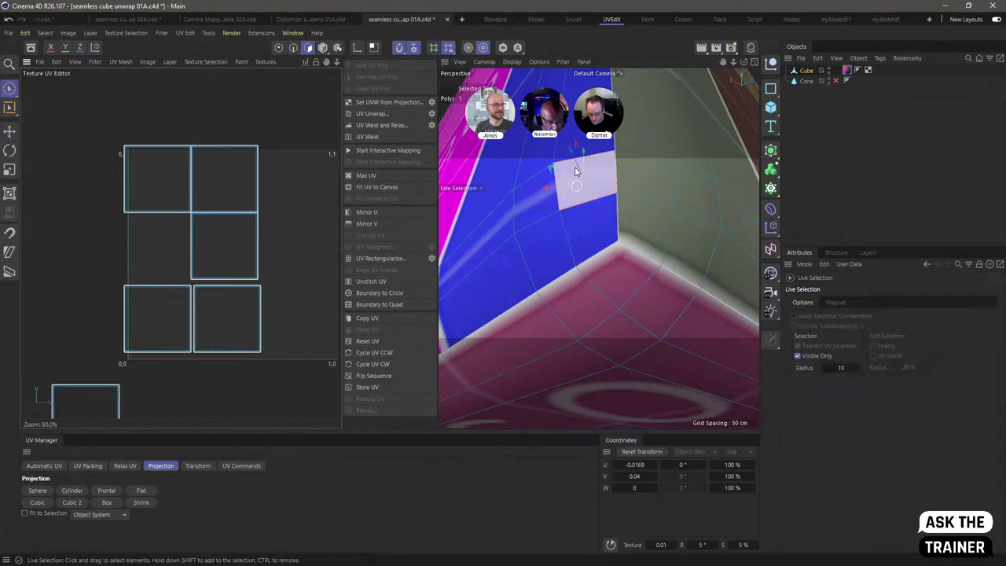
left_click(528, 233)
scroll(204, 306, "up", 5)
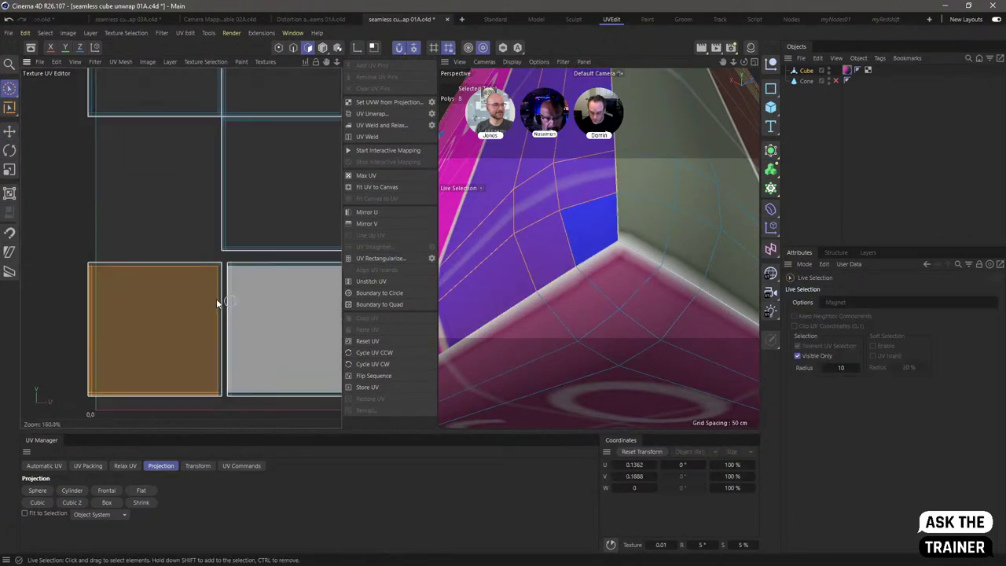
key("e")
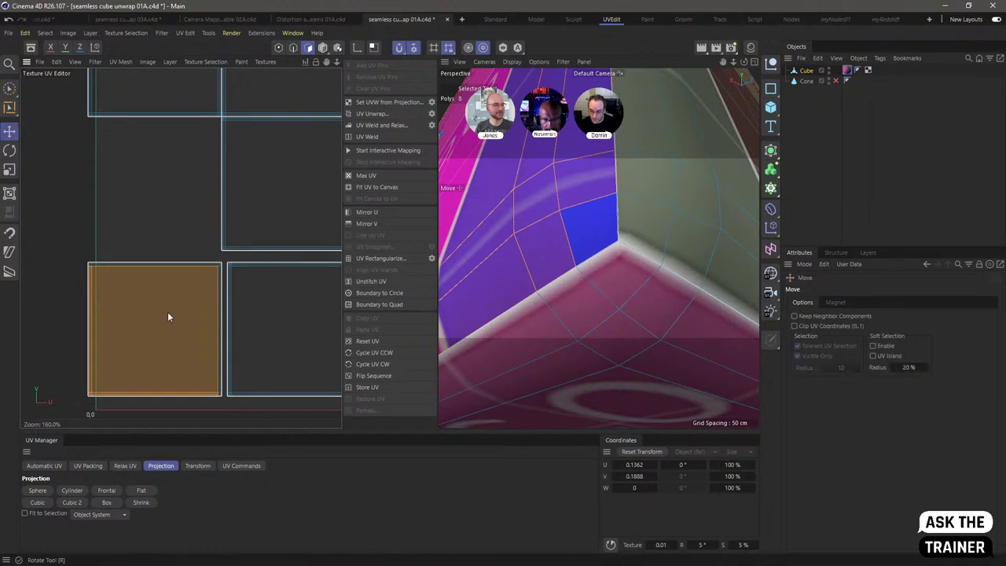
double_click(191, 339)
left_click_drag(181, 277, 198, 185)
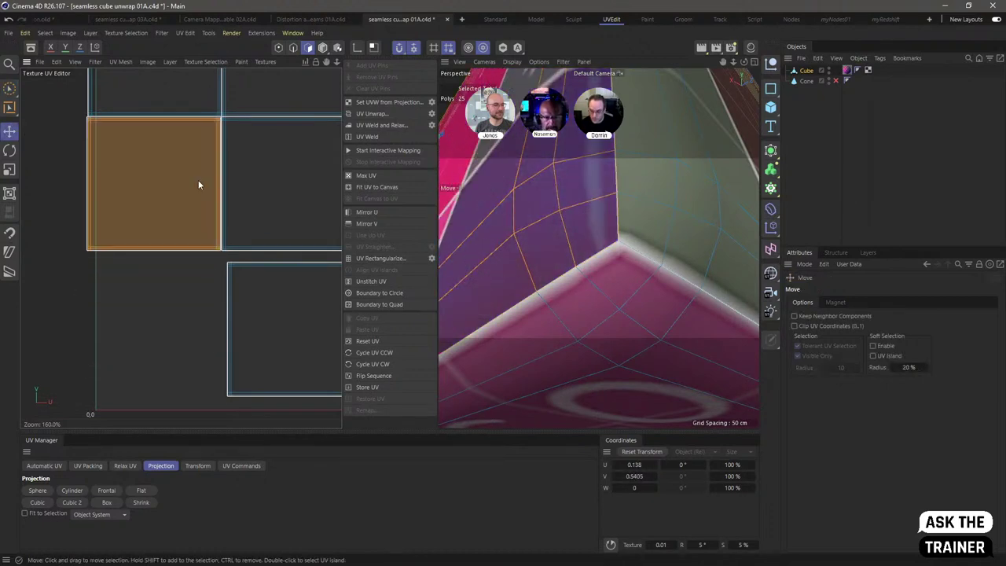
Step: Show the UV Grid 01A 2K.png background and nudge the island's edge points to U 0.1405
left_click(265, 62)
left_click(283, 108)
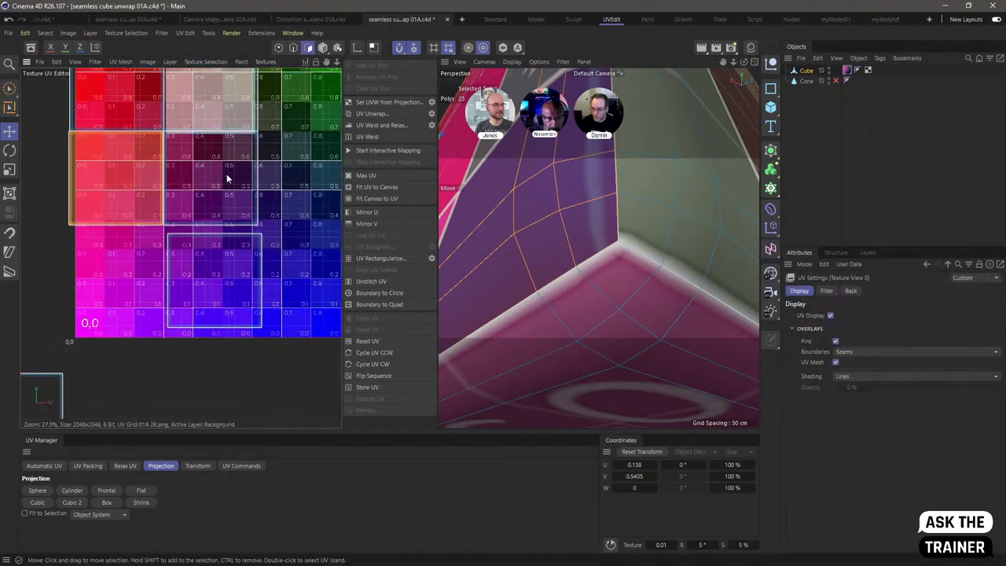
scroll(163, 125, "up", 5)
scroll(163, 124, "up", 6)
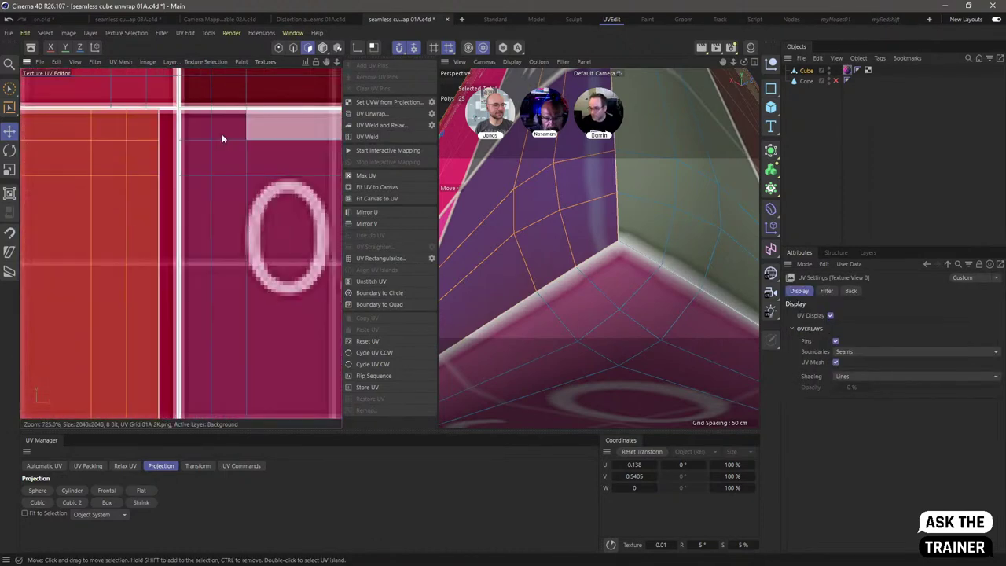
left_click_drag(174, 115, 180, 109)
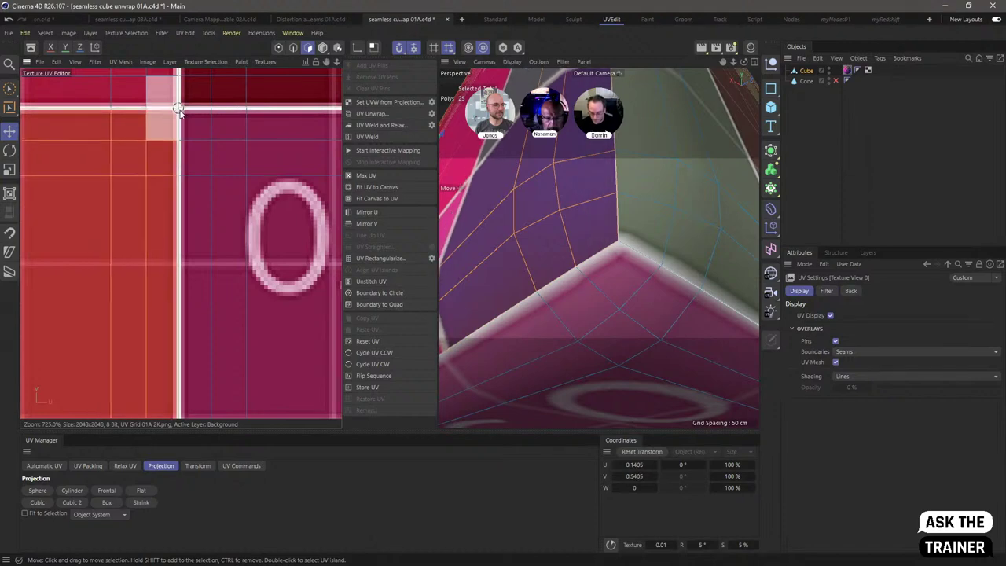
Step: Select another UV polygon and then its whole island
left_click(161, 128)
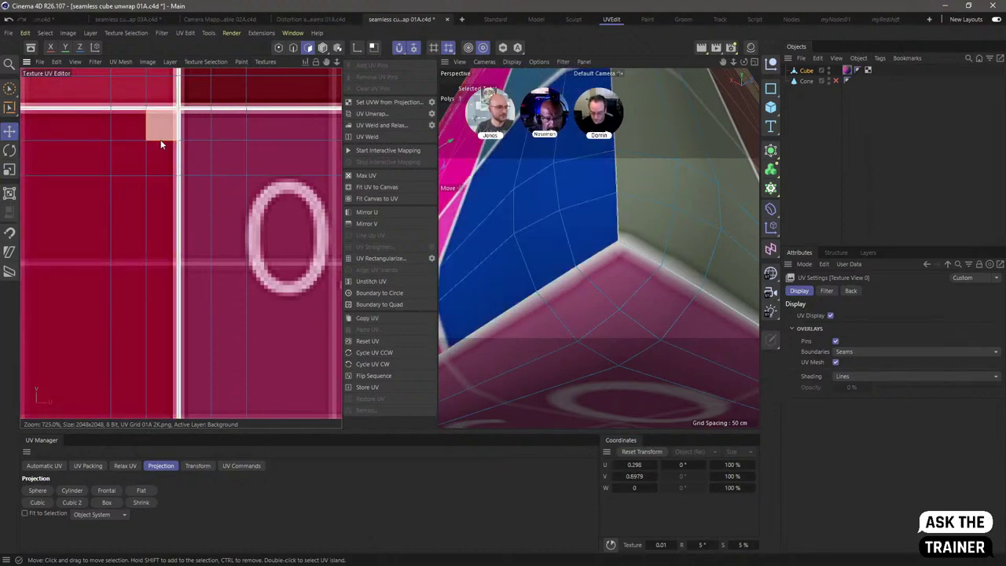
scroll(42, 233, "down", 7)
scroll(43, 233, "down", 1)
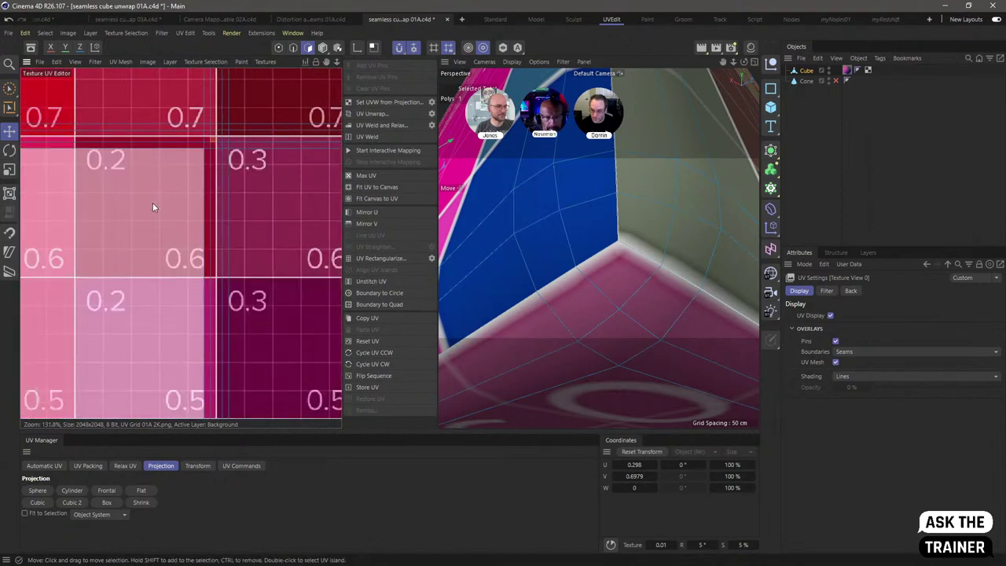
double_click(152, 202)
scroll(178, 202, "down", 6)
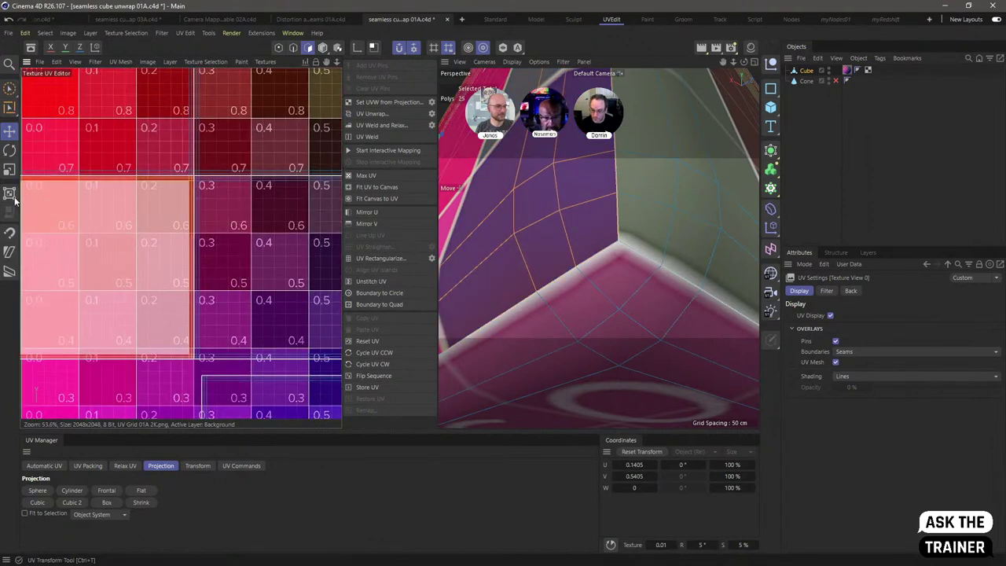
Step: Rotate the selected UV island about 180° with UV Transform, after undoing a first attempt
key("t")
left_click_drag(208, 180, 86, 375)
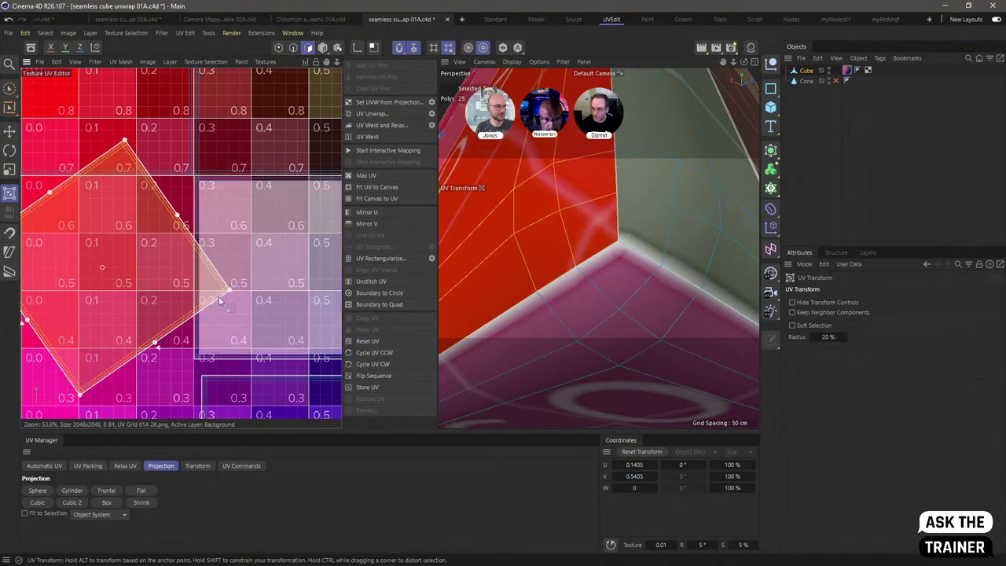
key("ctrl+z")
middle_click_drag(222, 158, 261, 168, "alt")
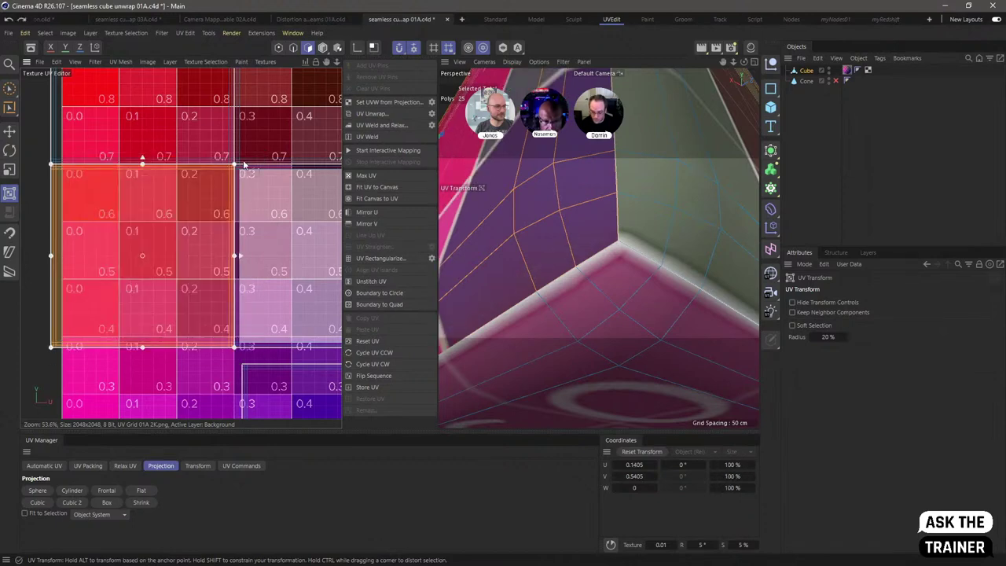
left_click_drag(243, 158, 85, 313)
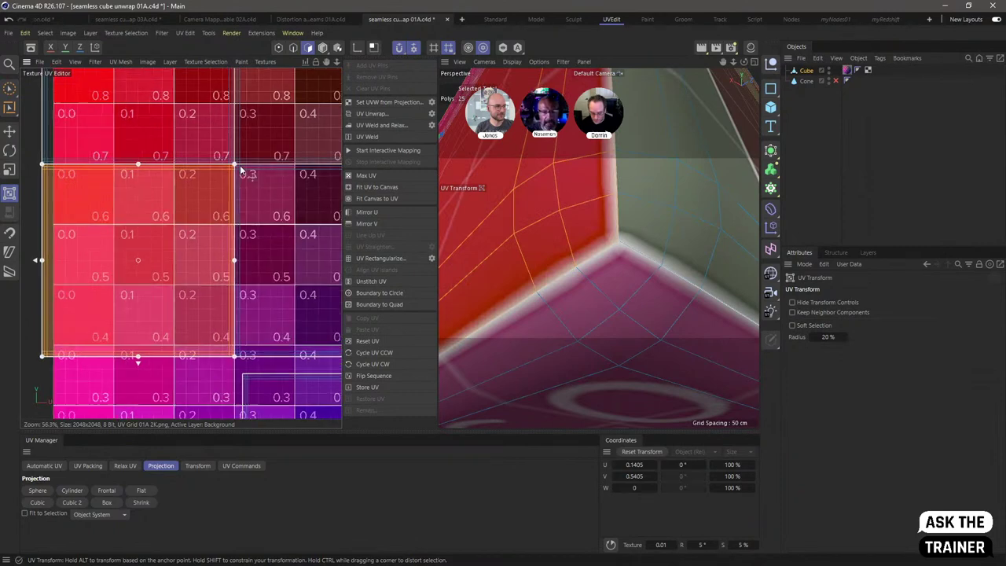
scroll(231, 165, "up", 8)
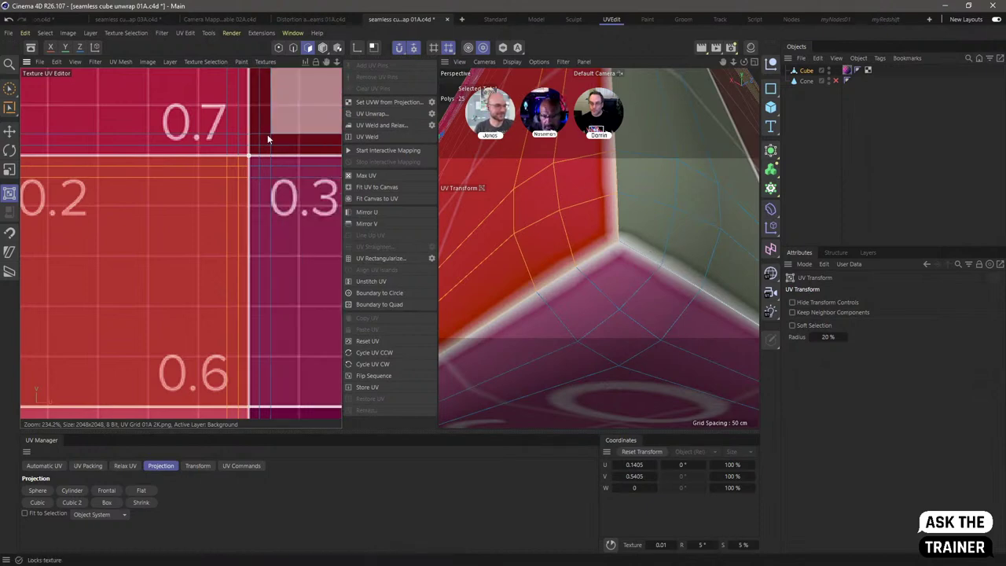
Step: Select the tiny corner UV polygon with Move, then switch to Camera Mapping Clones Editable 02A.c4d
left_click(9, 131)
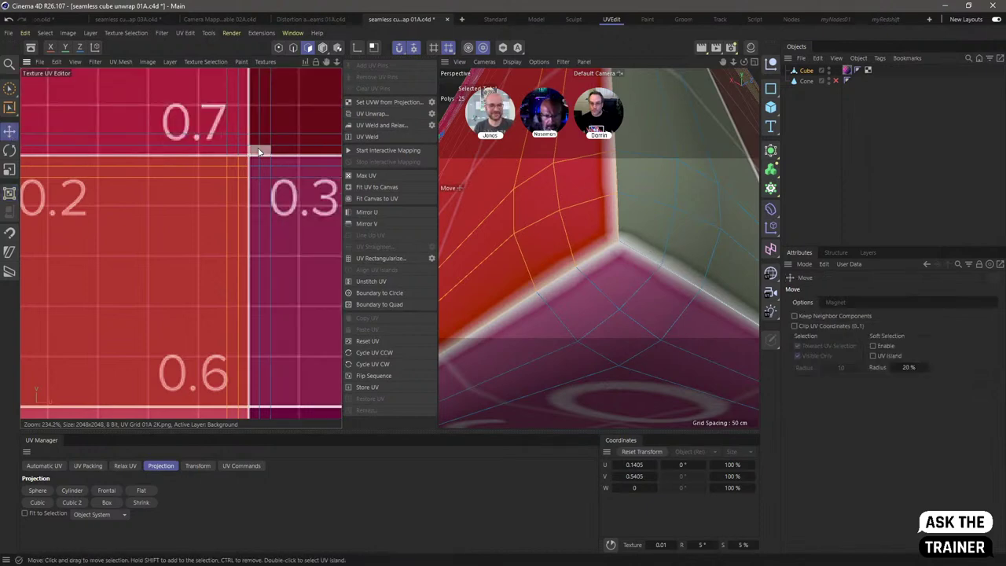
left_click(649, 231)
scroll(169, 268, "down", 5)
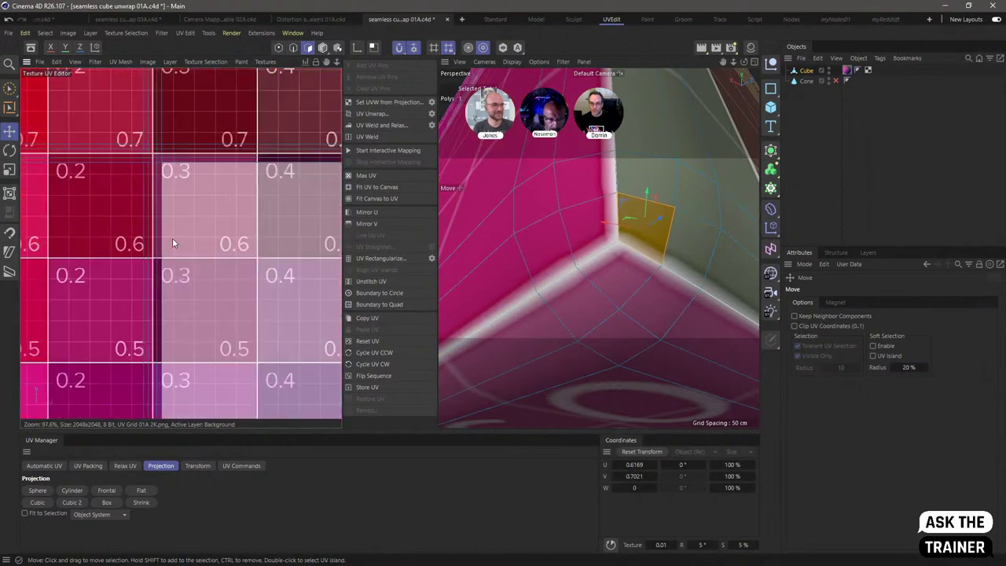
scroll(143, 170, "up", 10)
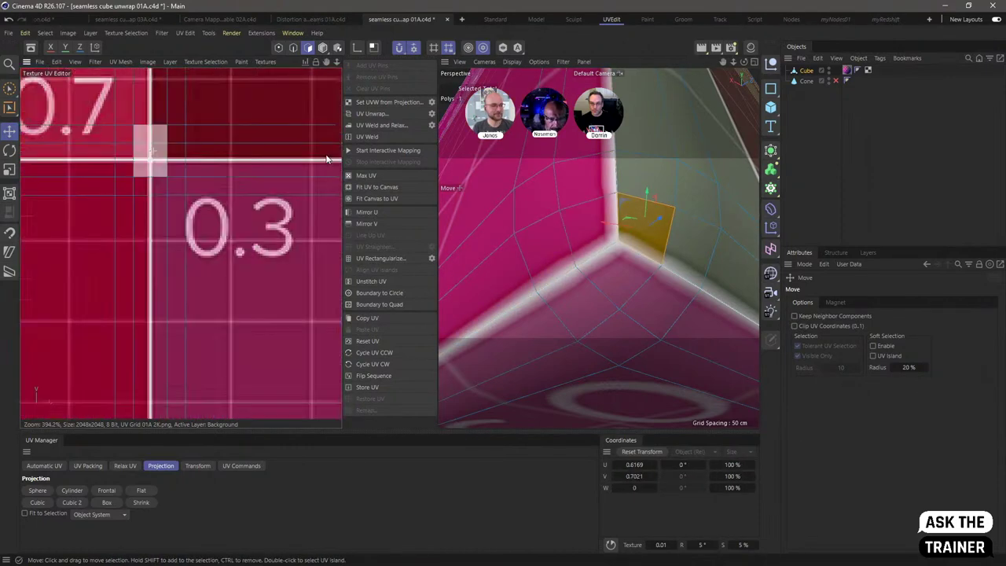
scroll(253, 172, "up", 9)
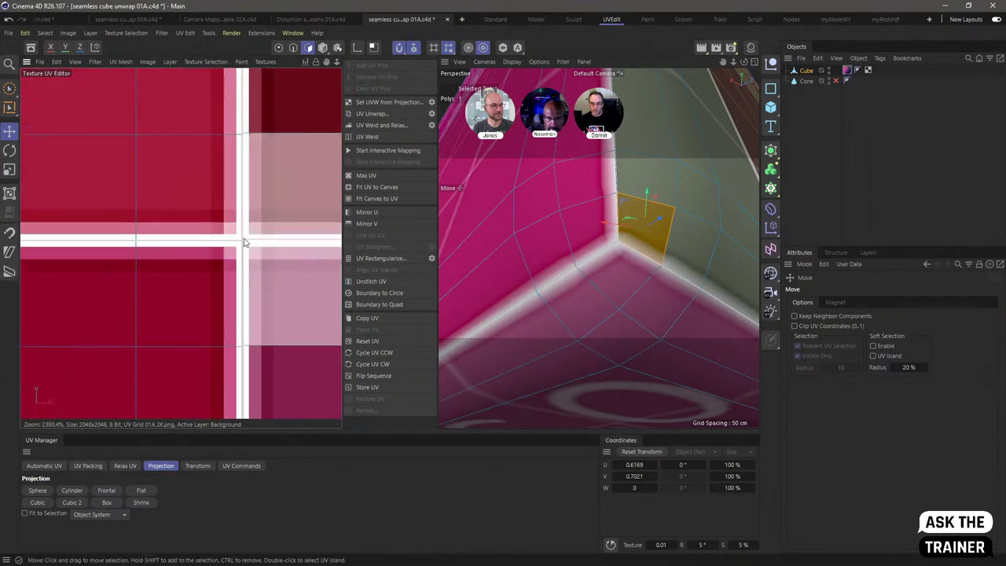
left_click(230, 228)
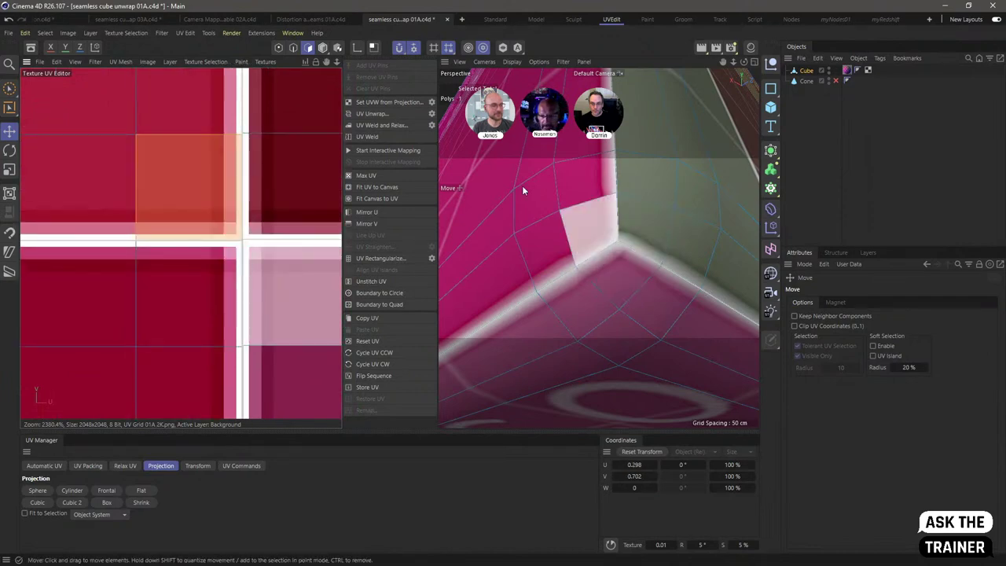
left_click(250, 20)
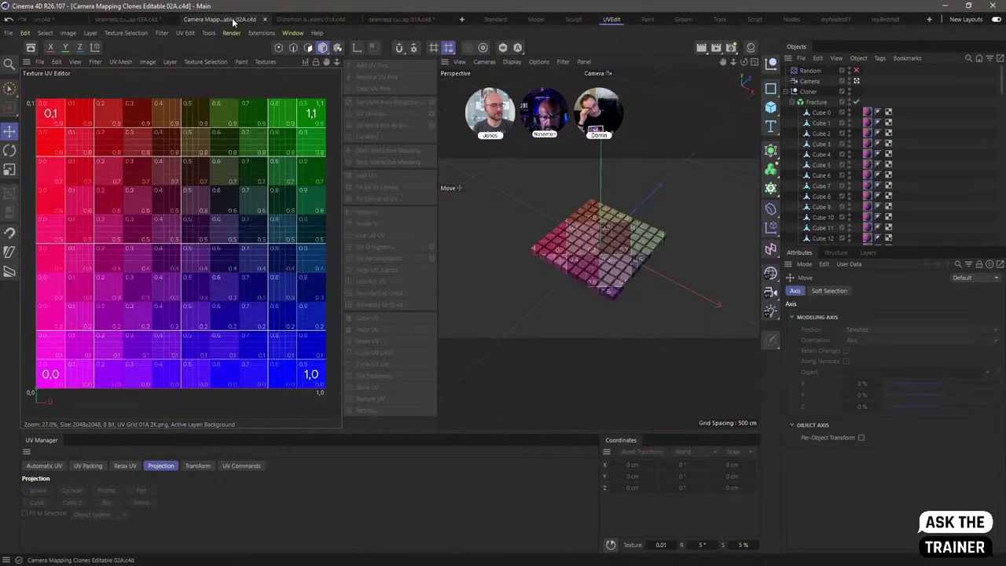
Step: Return to the seamless cube unwrap 03A document, select Cube and frame its UV islands
left_click(310, 19)
left_click(130, 19)
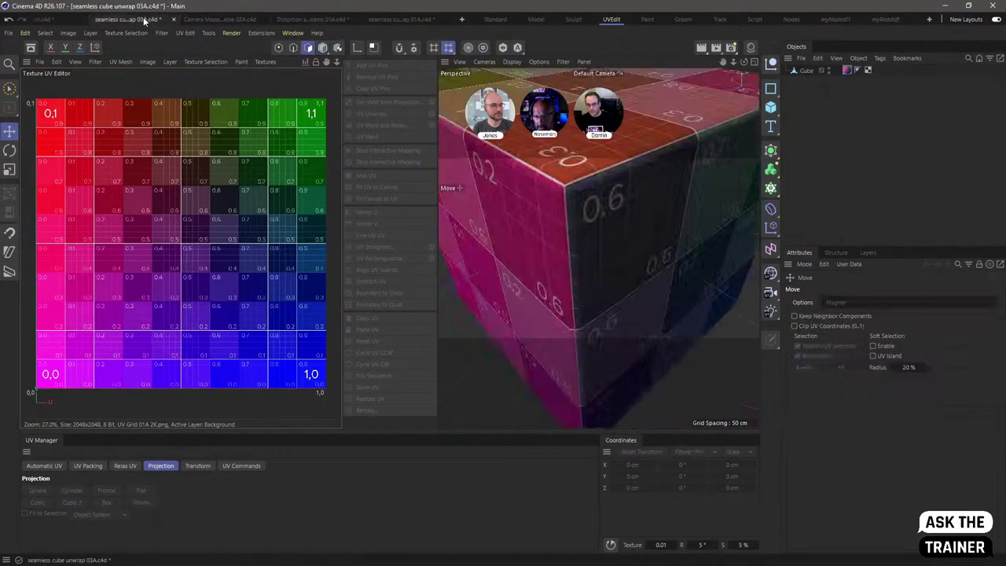
left_click(809, 71)
middle_click_drag(218, 177, 209, 218)
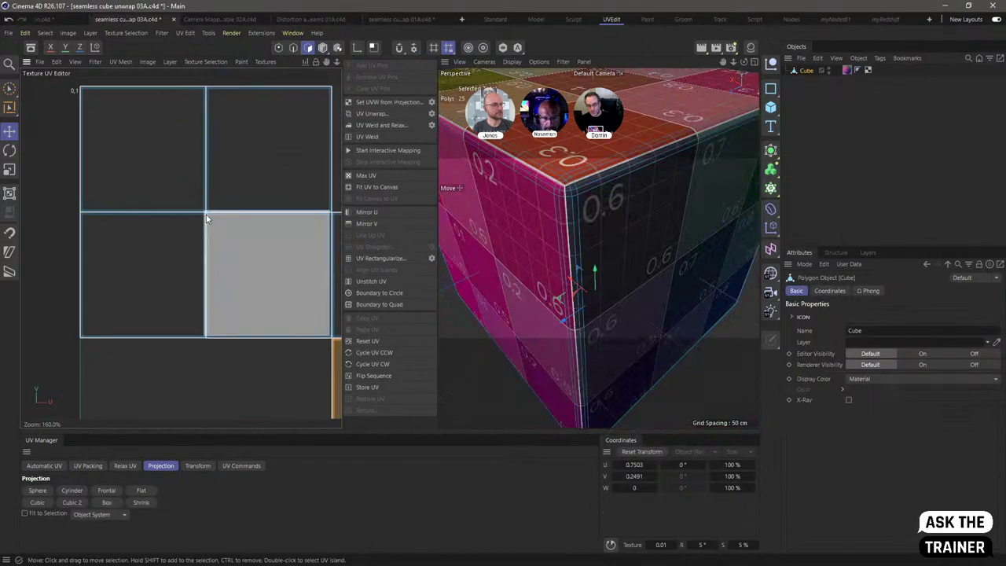
scroll(287, 86, "up", 5)
Step: Show the UV Grid 01A 2K.png background, zoom the UVs, and orbit toward the cube's top corner
left_click(264, 61)
left_click(292, 109)
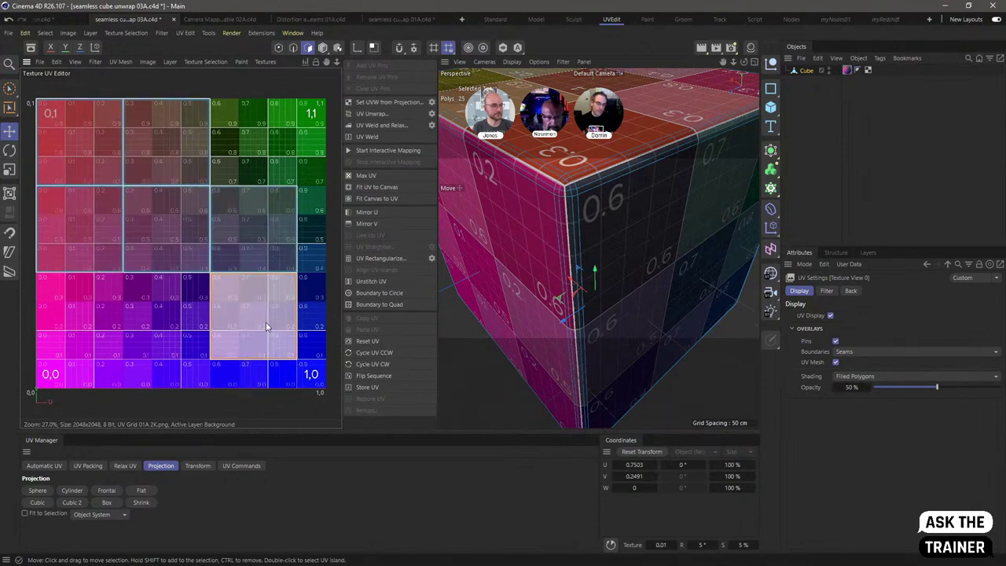
scroll(218, 184, "up", 10)
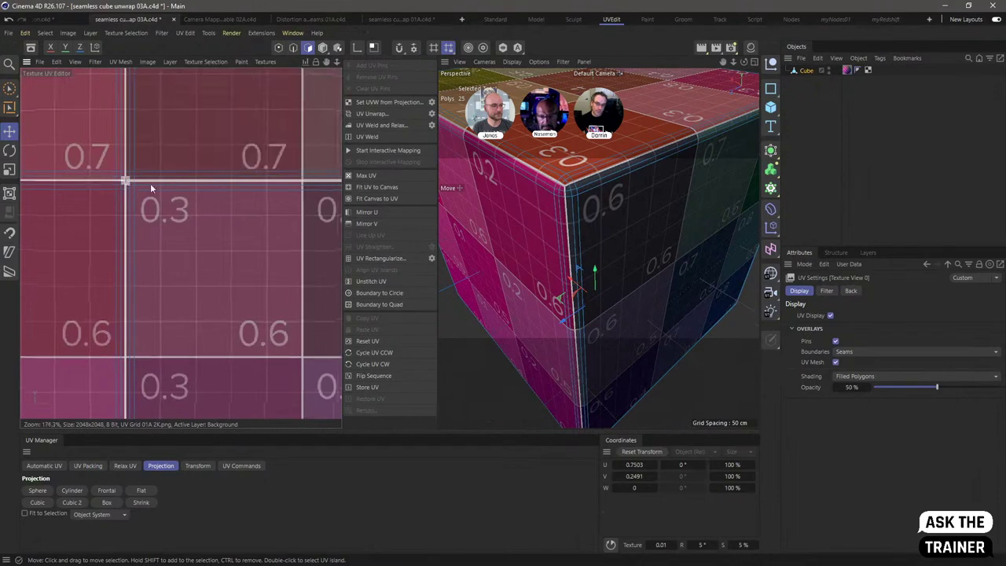
scroll(150, 183, "up", 6)
scroll(151, 183, "down", 3)
left_click_drag(589, 184, 539, 194, "alt")
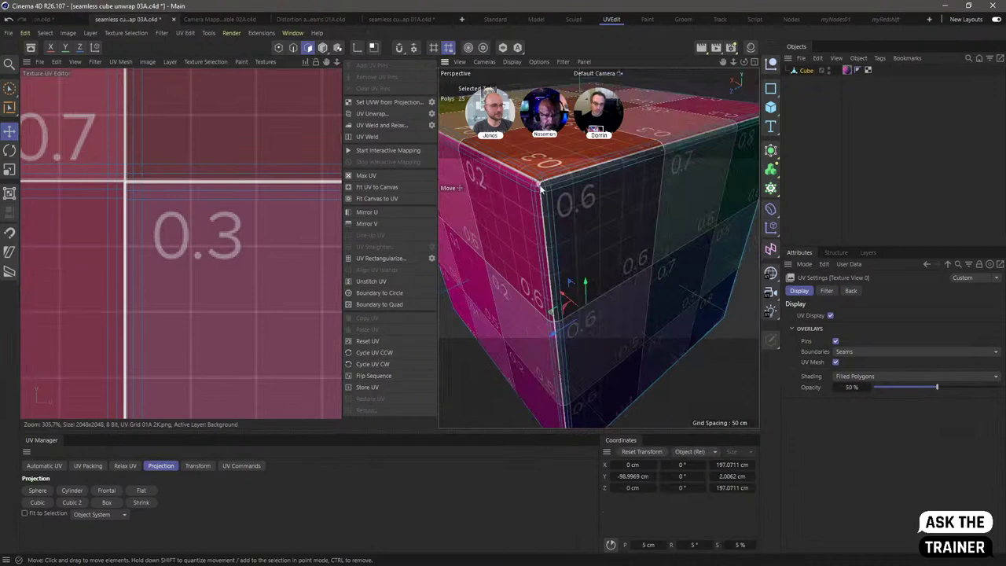
Step: Inspect the cube's corner and right face, then select all polygons and apply Frontal projection
left_click_drag(546, 186, 622, 208, "alt")
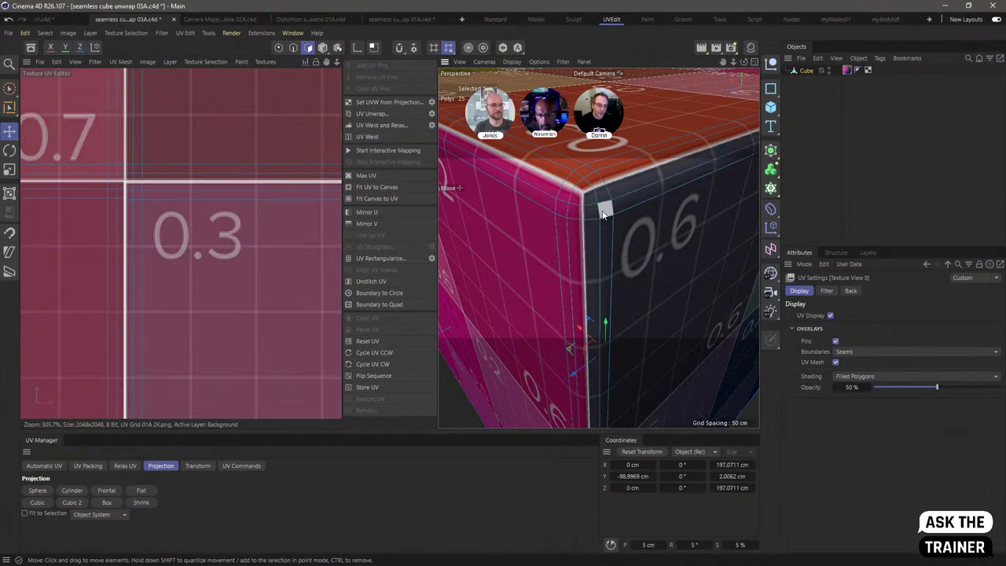
scroll(640, 225, "down", 2)
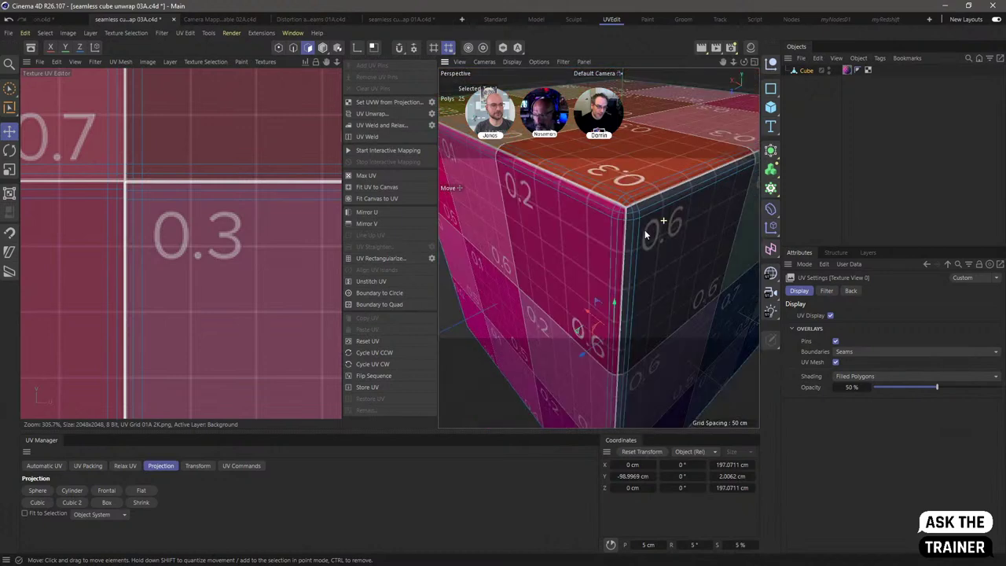
left_click_drag(644, 233, 598, 233, "alt")
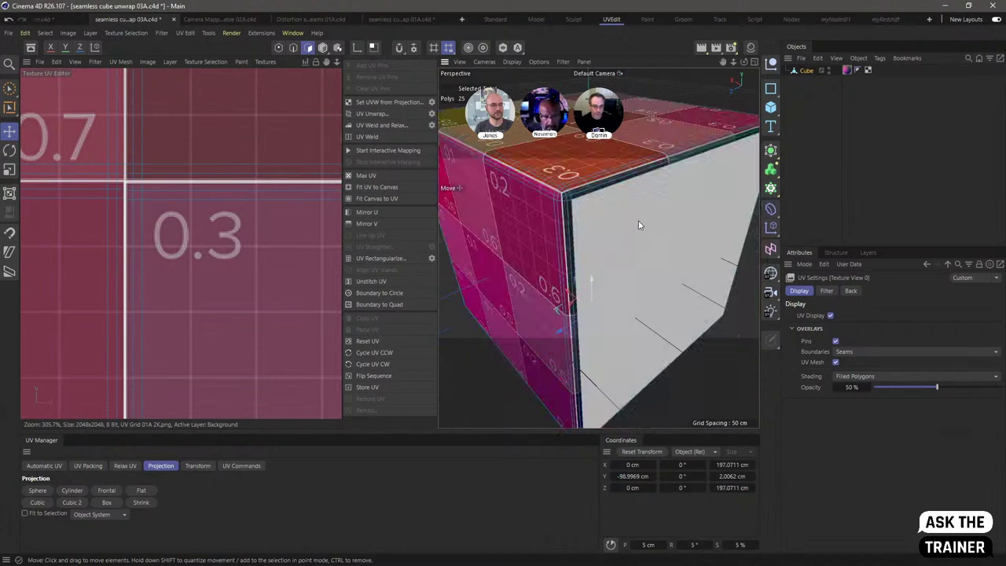
right_click_drag(637, 222, 538, 253, "alt")
scroll(220, 271, "down", 10)
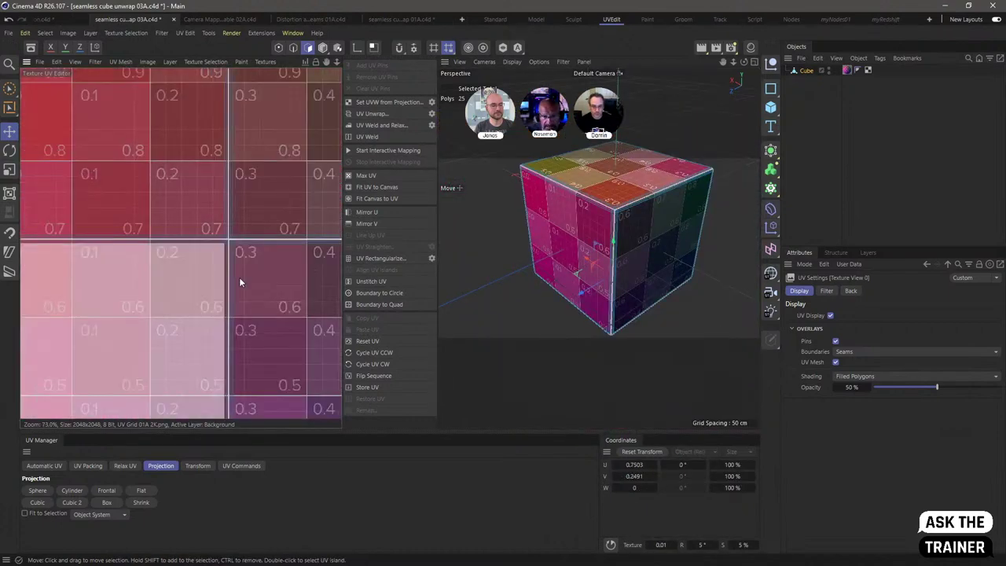
scroll(205, 271, "down", 3)
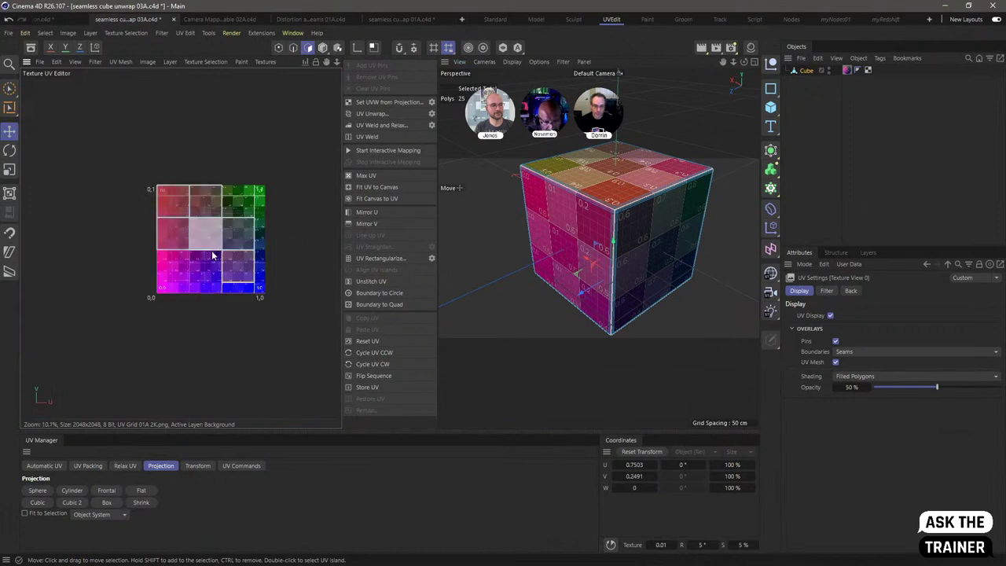
key("ctrl+a")
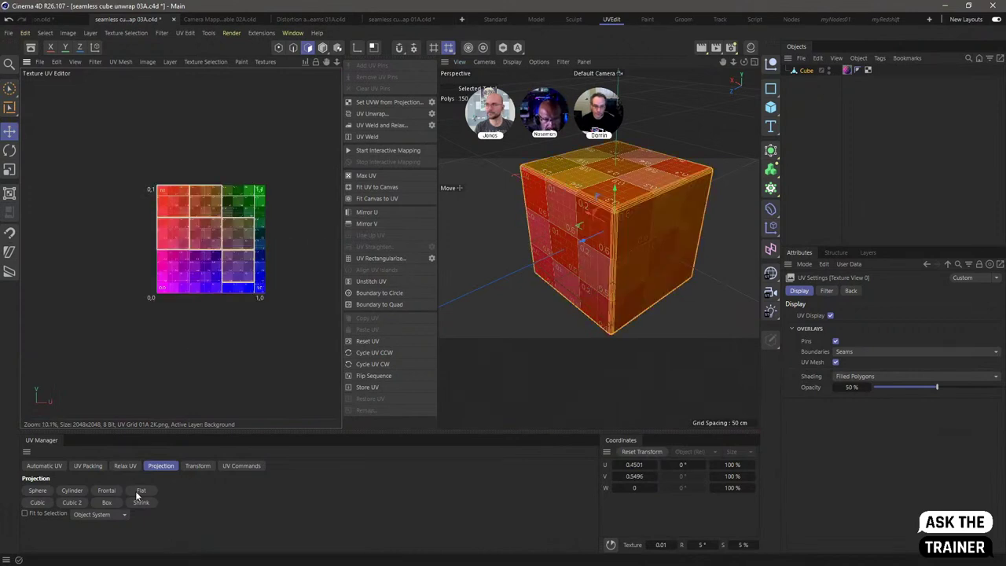
left_click(110, 490)
Step: Reproject the cube's UVs with Cubic 2 and zoom into the UV seam
left_click(72, 501)
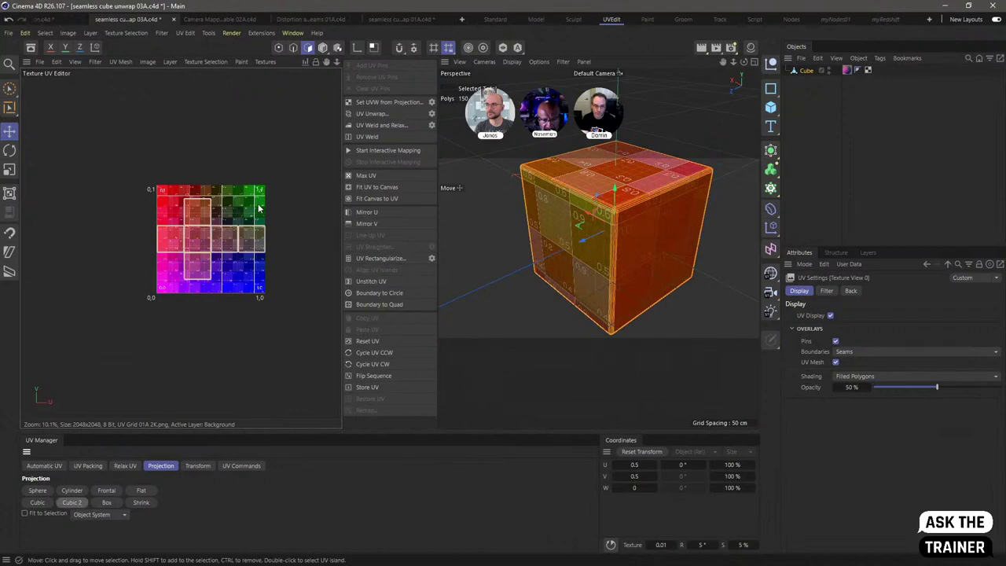
scroll(242, 231, "up", 5)
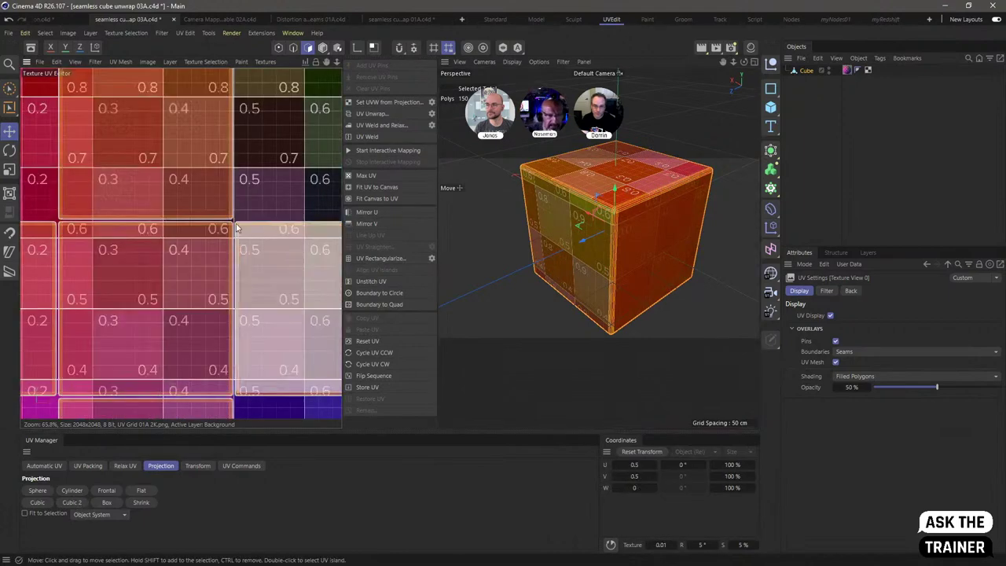
scroll(241, 229, "up", 7)
scroll(237, 226, "up", 5)
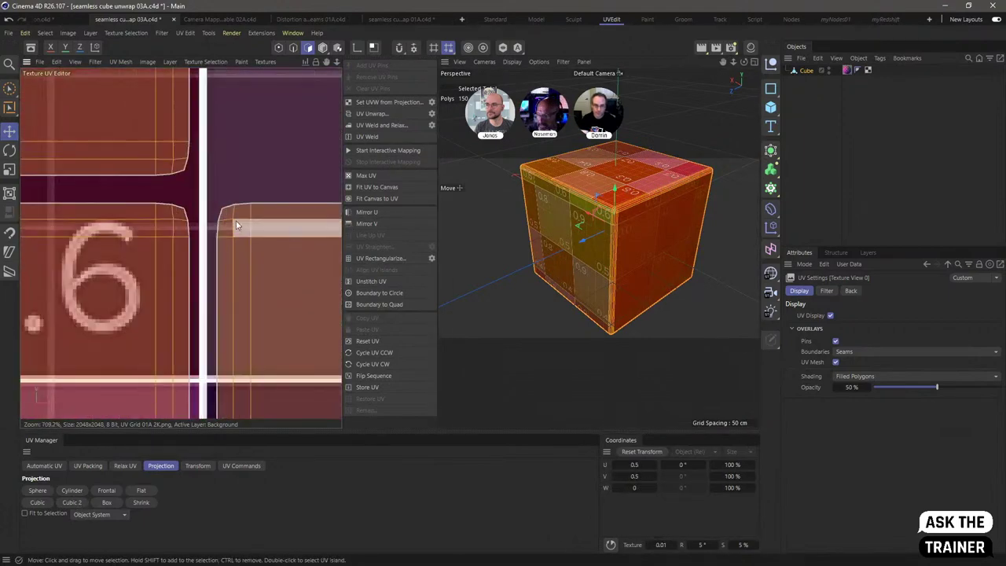
Step: Locate a seam UV point on its cube corner, then switch to the Camera Mapping Clones Editable 02A scene
left_click(183, 214)
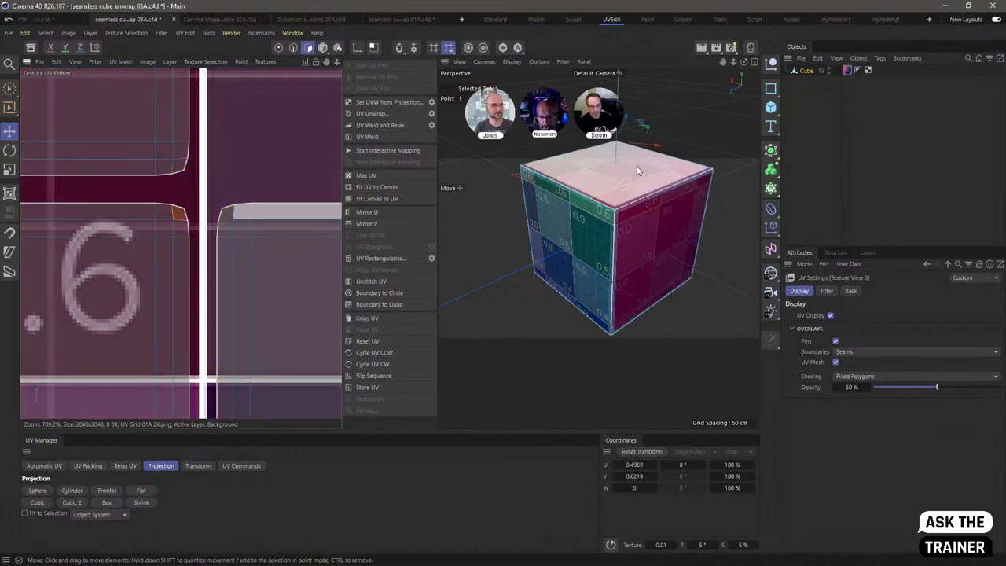
left_click_drag(637, 166, 519, 185, "alt")
scroll(726, 246, "up", 5)
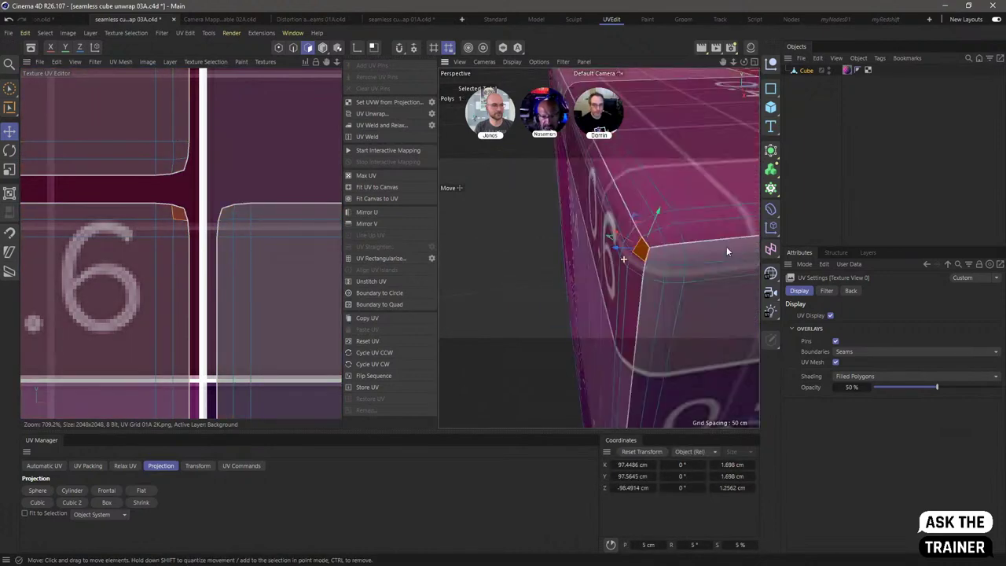
left_click_drag(725, 246, 624, 242, "alt")
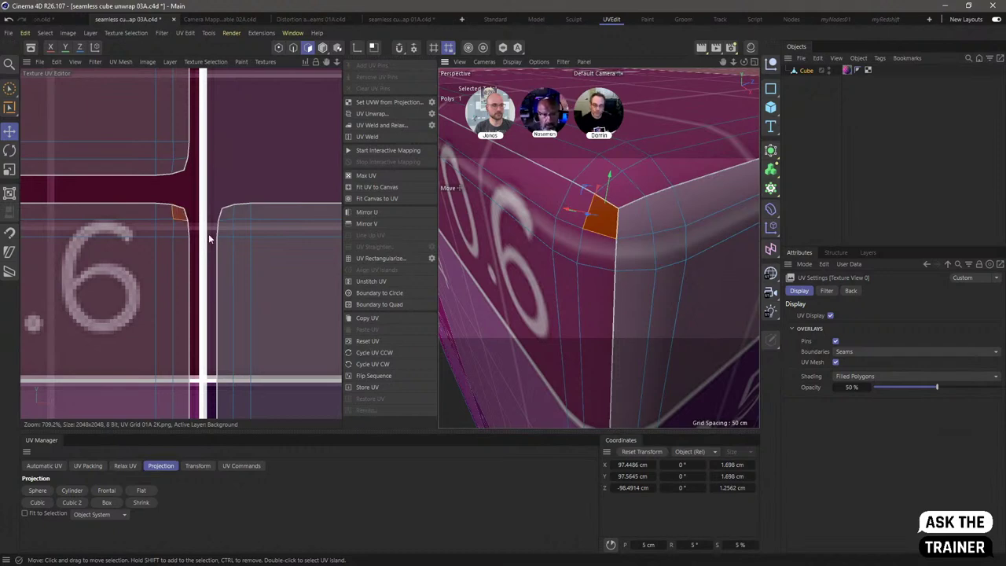
scroll(208, 234, "down", 8)
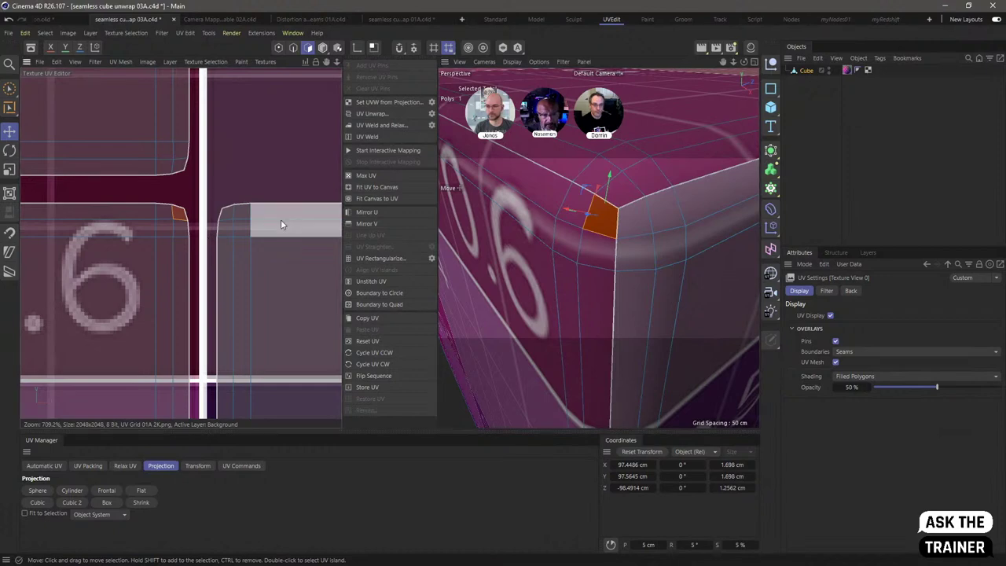
scroll(260, 264, "down", 6)
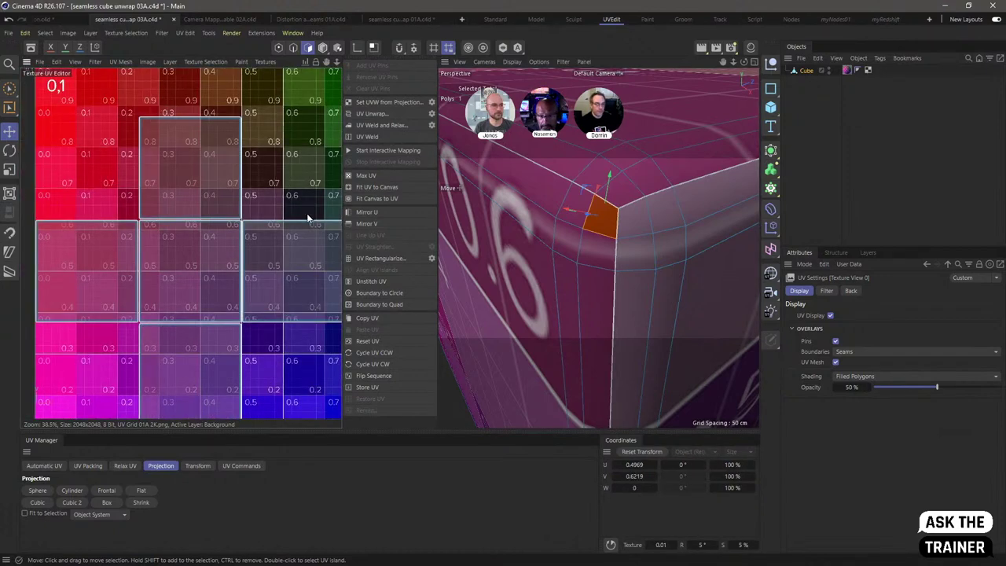
left_click(217, 17)
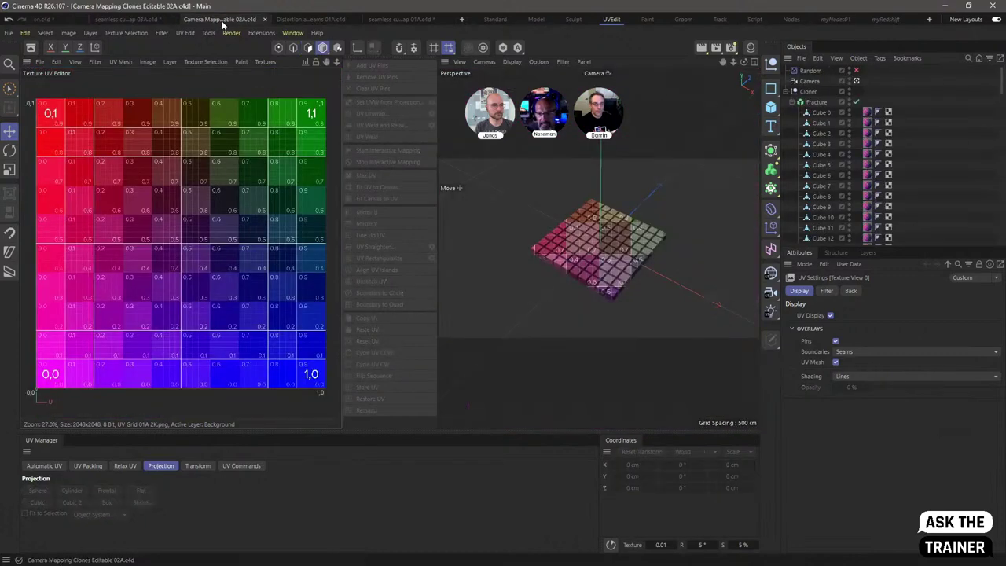
Step: In the Distortion and Seams 01A scene, select the Cone and frame its UVs in point mode
left_click(312, 21)
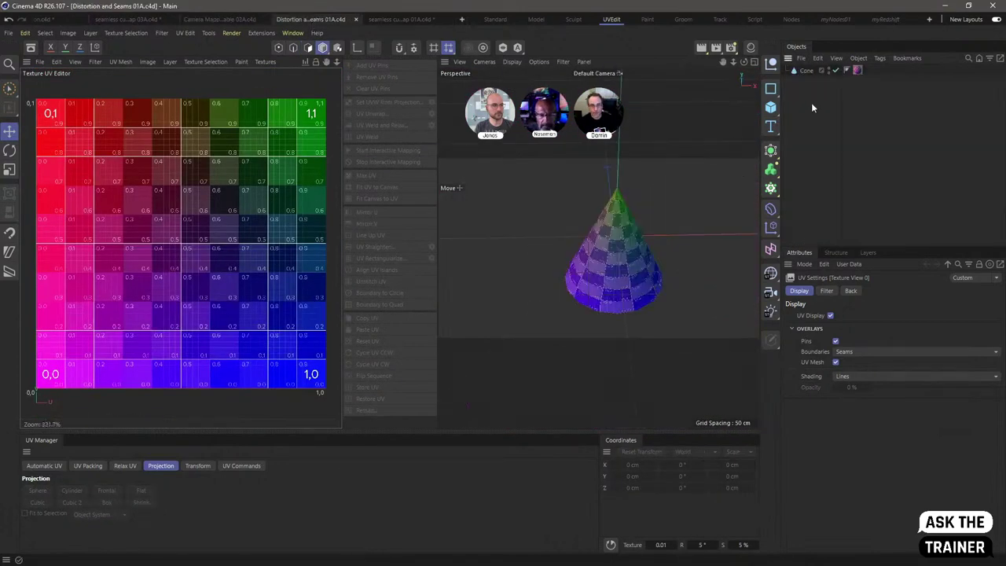
left_click(806, 70)
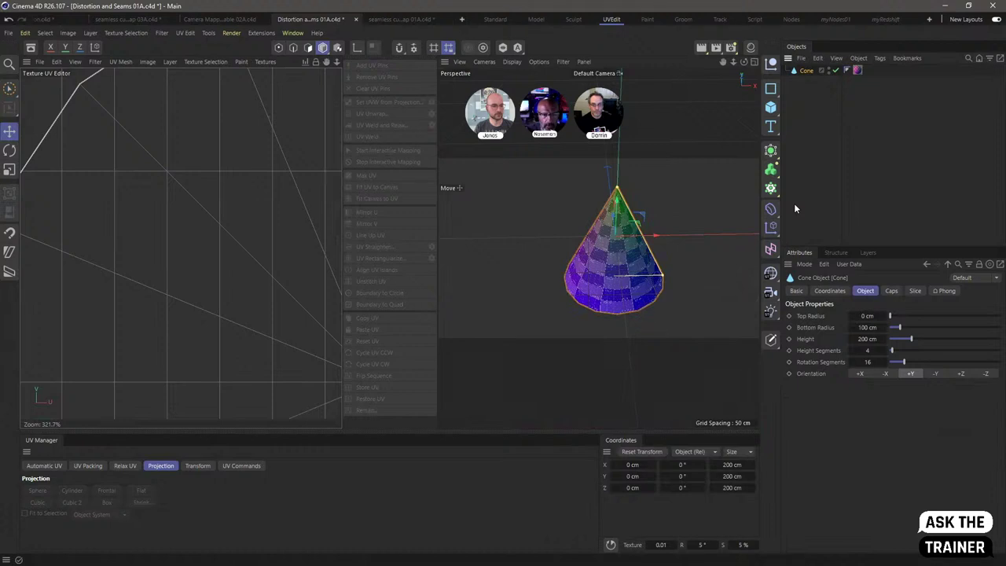
key("h")
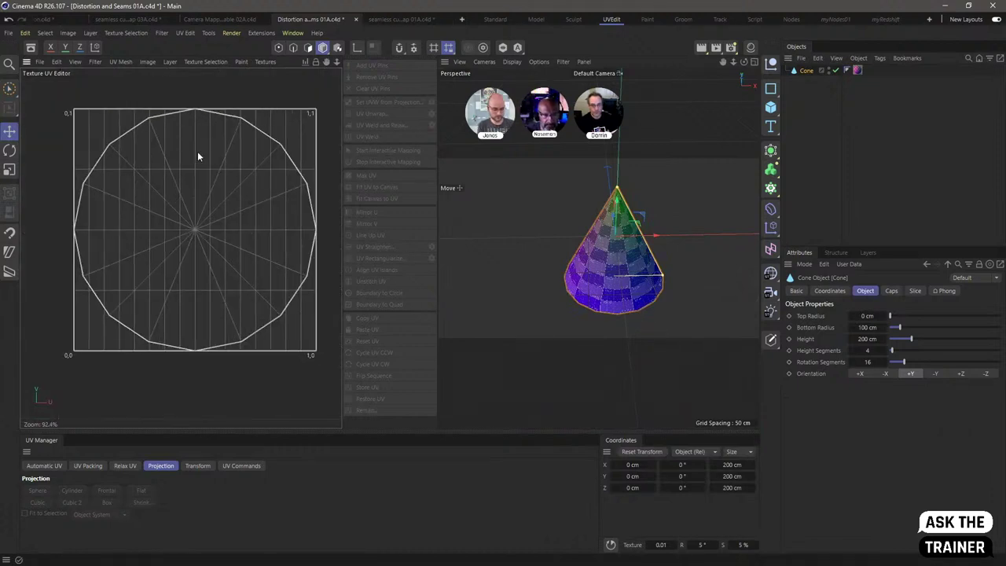
left_click(307, 47)
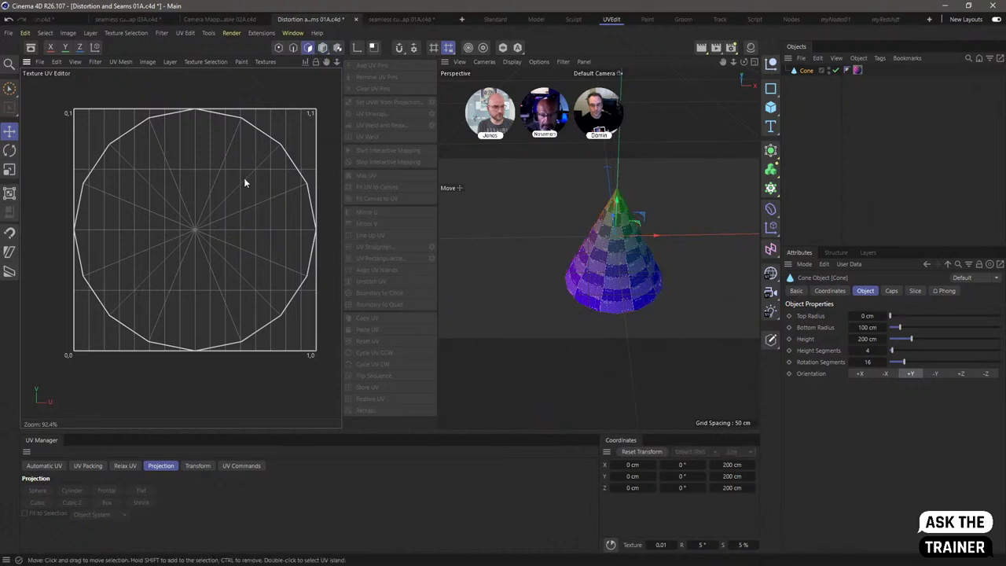
left_click(801, 90)
left_click(800, 70)
Step: Disable the cone's Caps and load the coloured UV Grid as the UV editor background
left_click(893, 290)
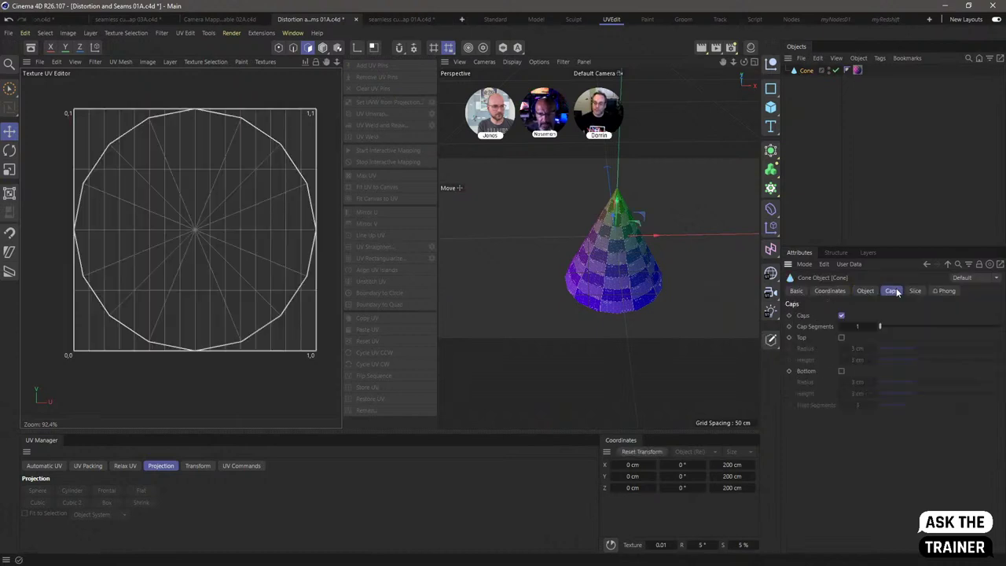
left_click(840, 315)
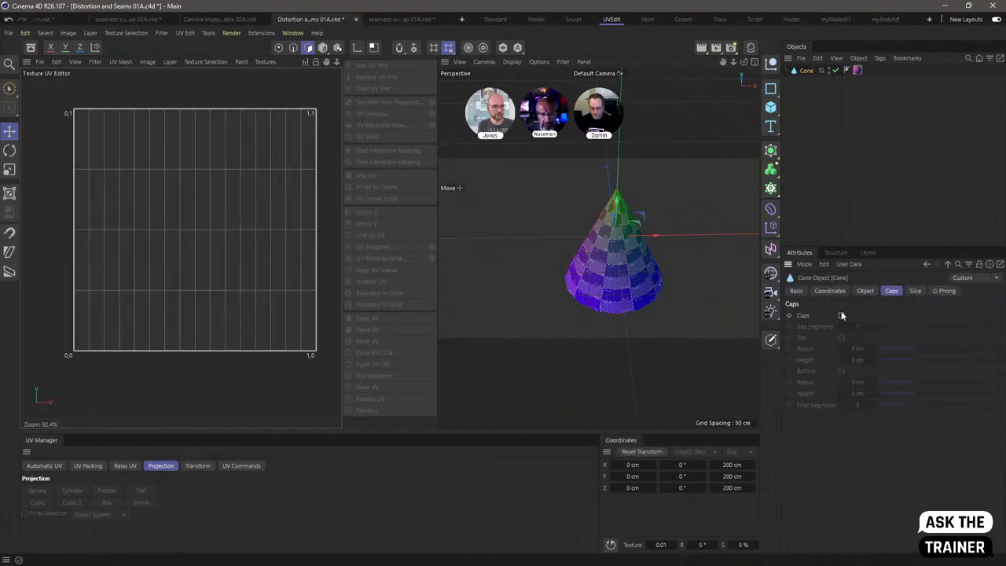
left_click(823, 93)
left_click(803, 71)
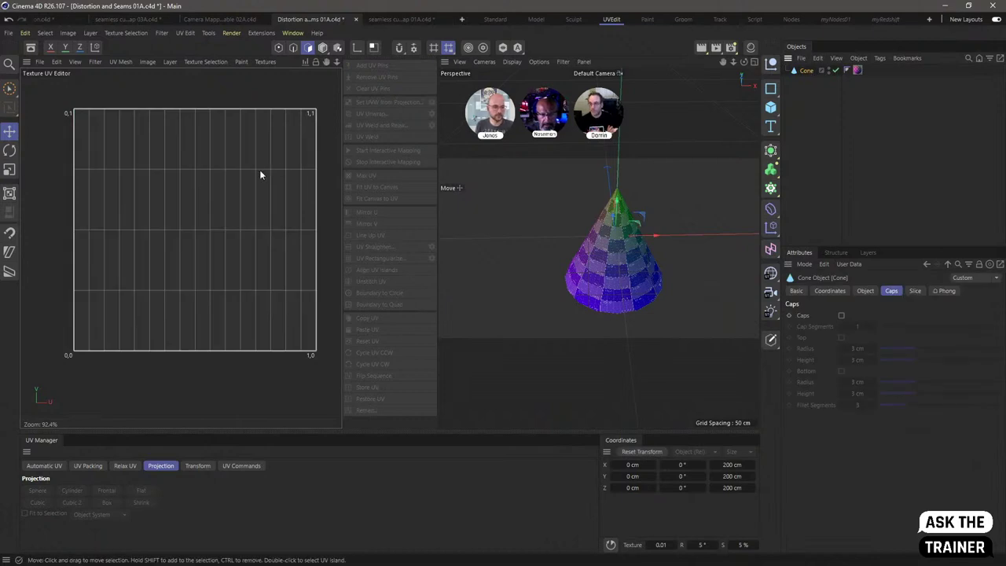
left_click(269, 62)
left_click(272, 92)
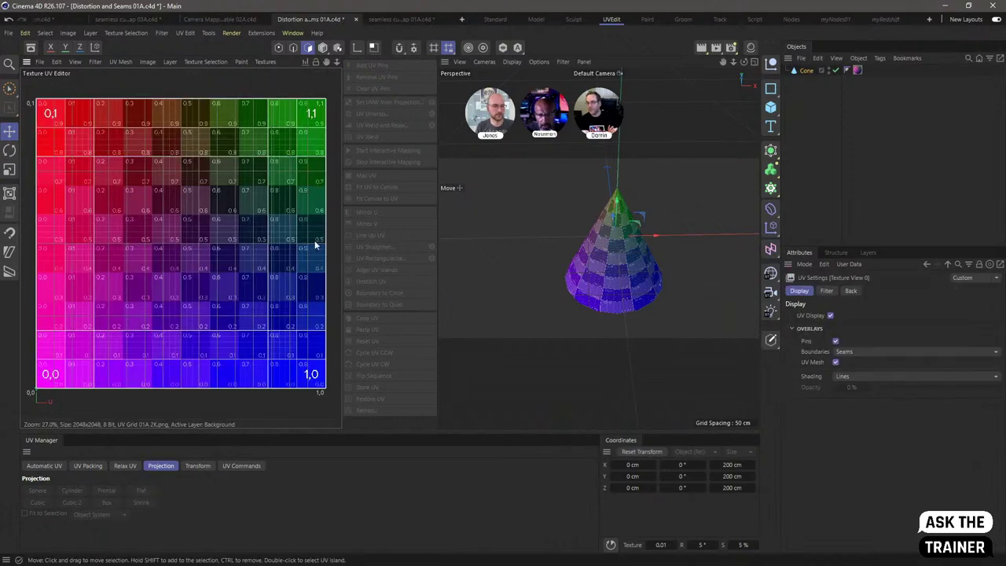
left_click(809, 71)
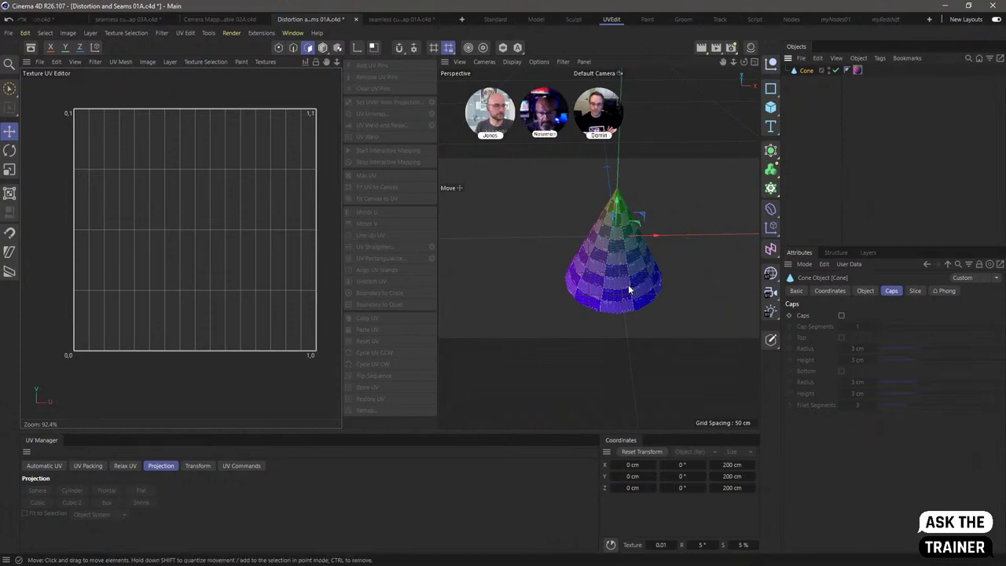
Step: Make the cone editable and try an automatic UV unwrap, which fails on degenerate polygons
key("c")
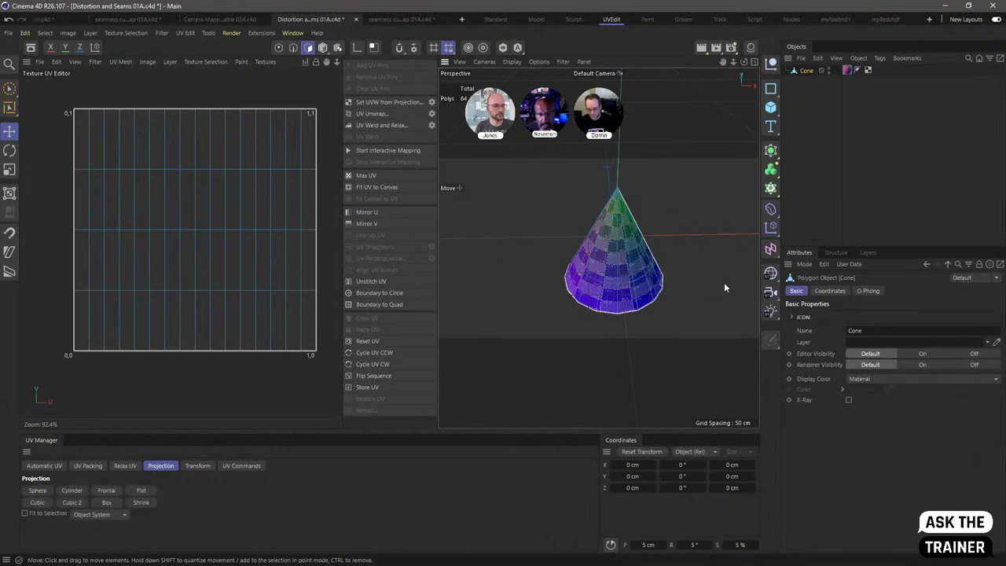
left_click_drag(665, 272, 671, 250, "alt")
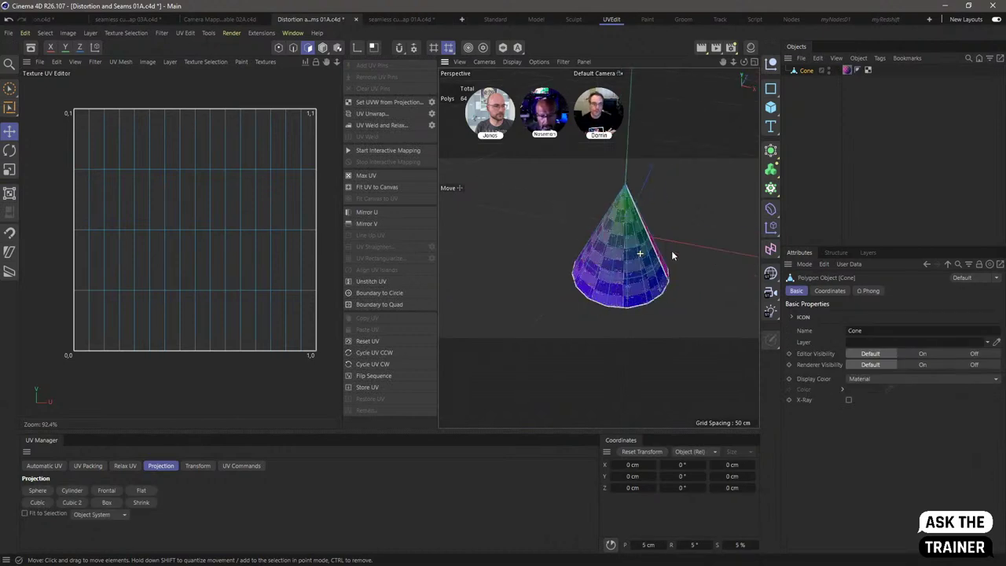
left_click(375, 115)
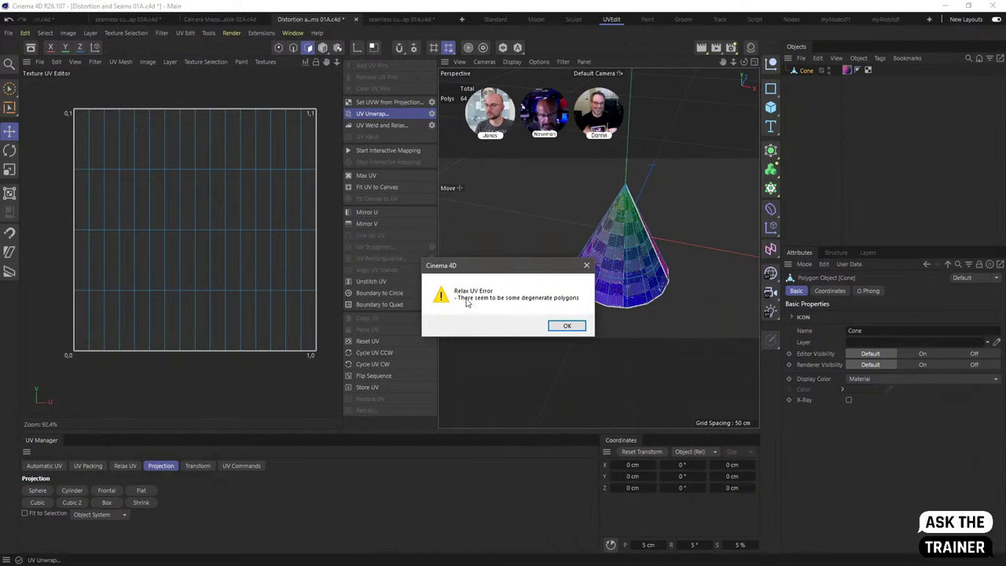
left_click(566, 326)
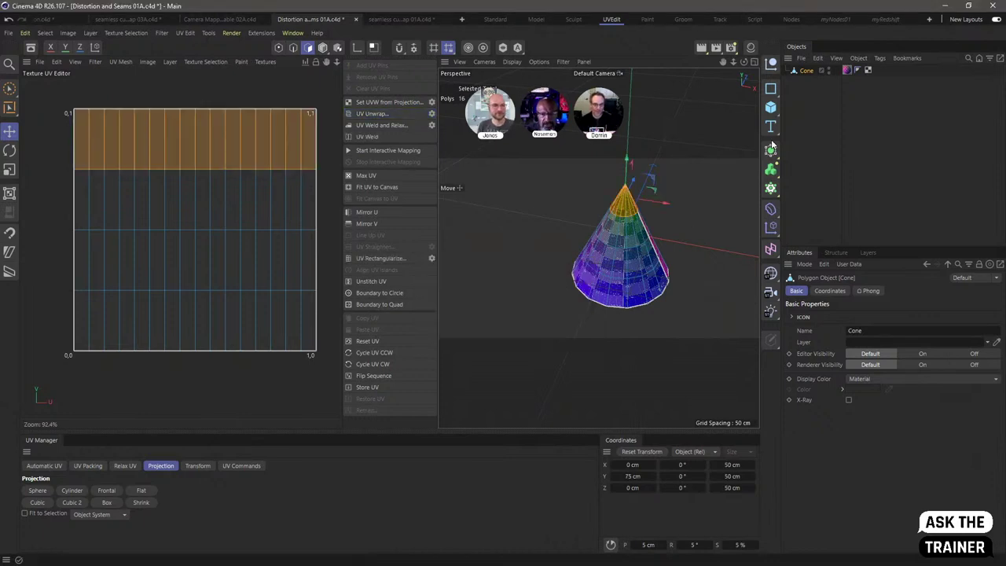
left_click(816, 116)
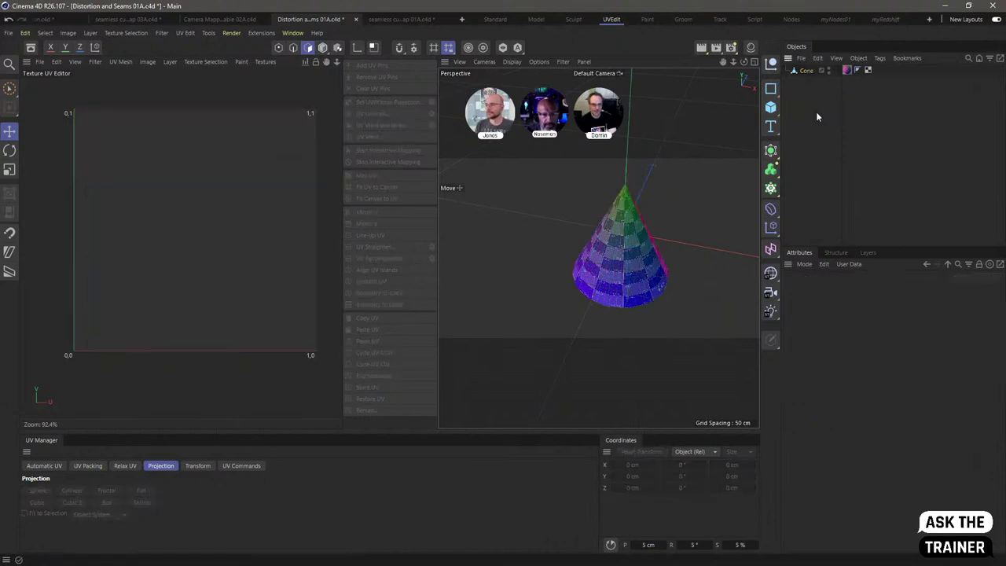
left_click(807, 71)
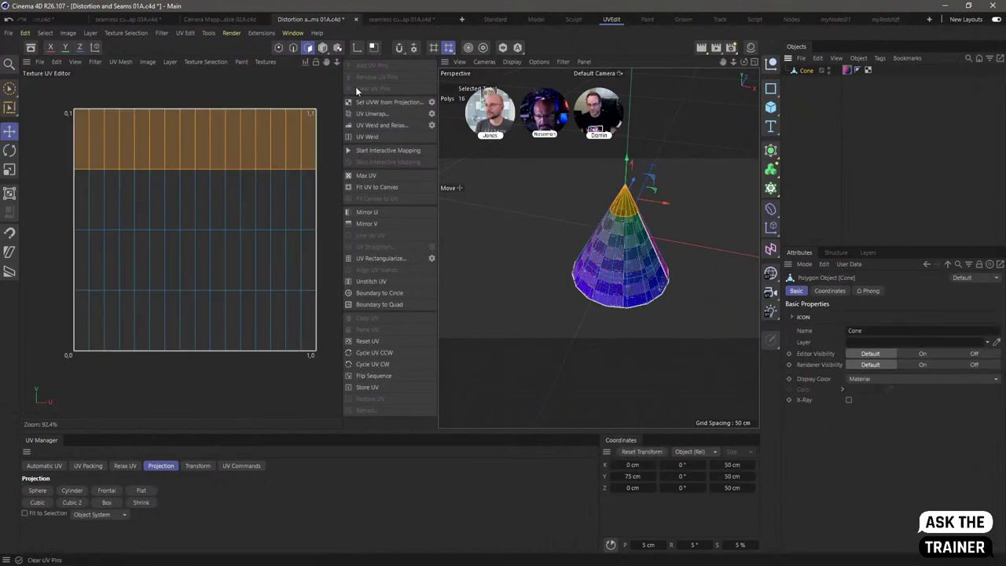
Step: Move the cone's tip point aside in lines-only shading to reveal the stacked apex points
left_click(278, 48)
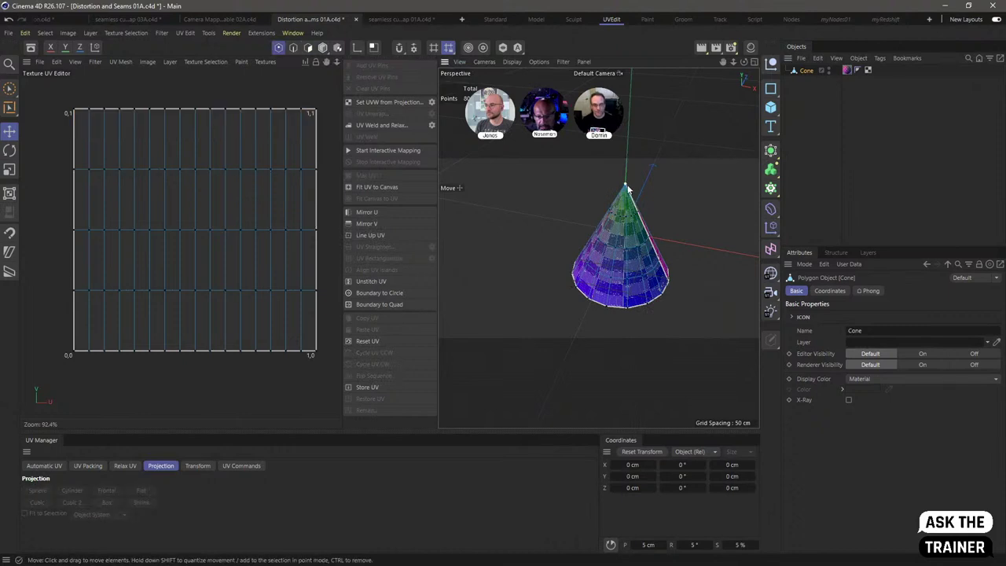
scroll(628, 189, "up", 5)
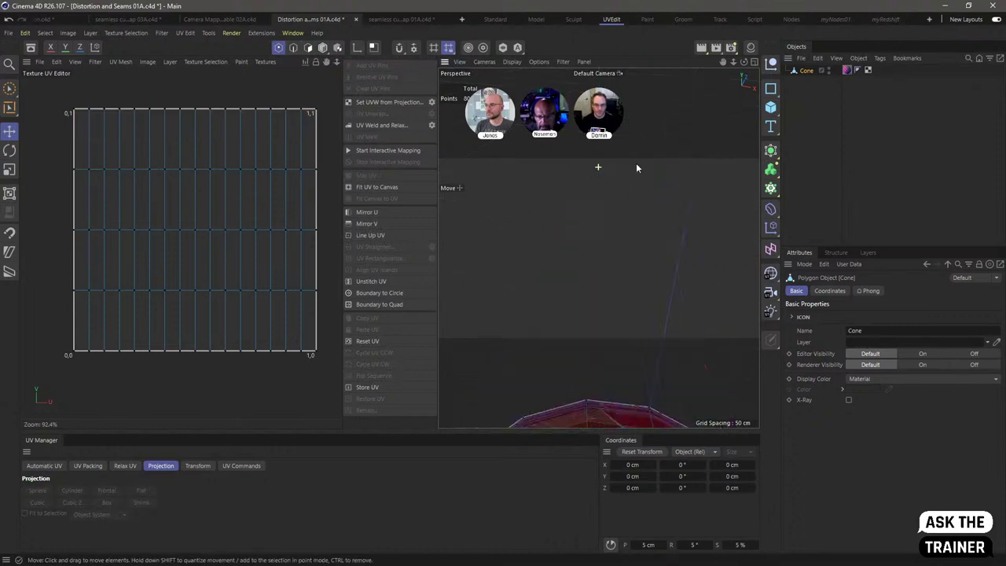
left_click(600, 174)
left_click_drag(646, 182, 719, 193)
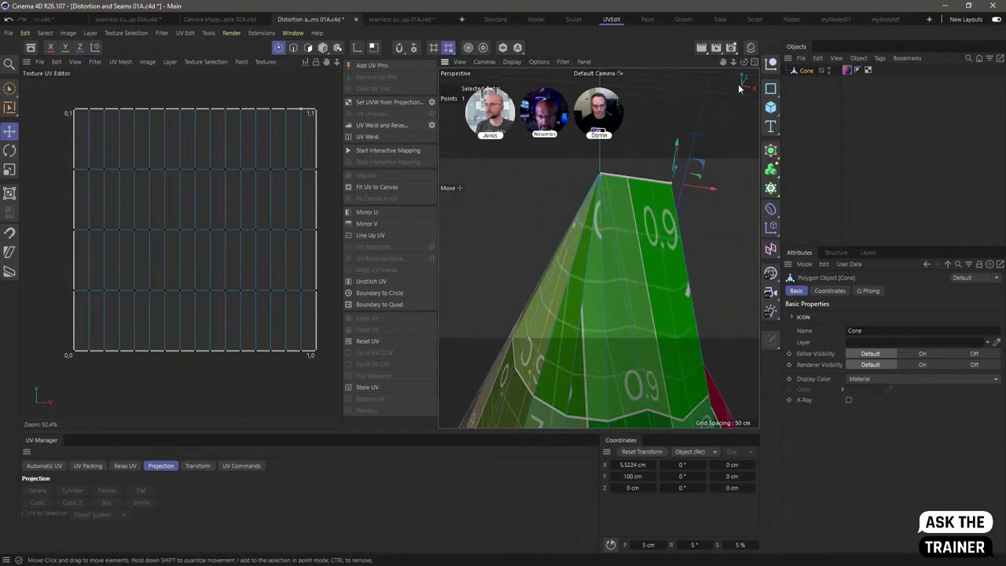
left_click(483, 62)
mouse_move(512, 62)
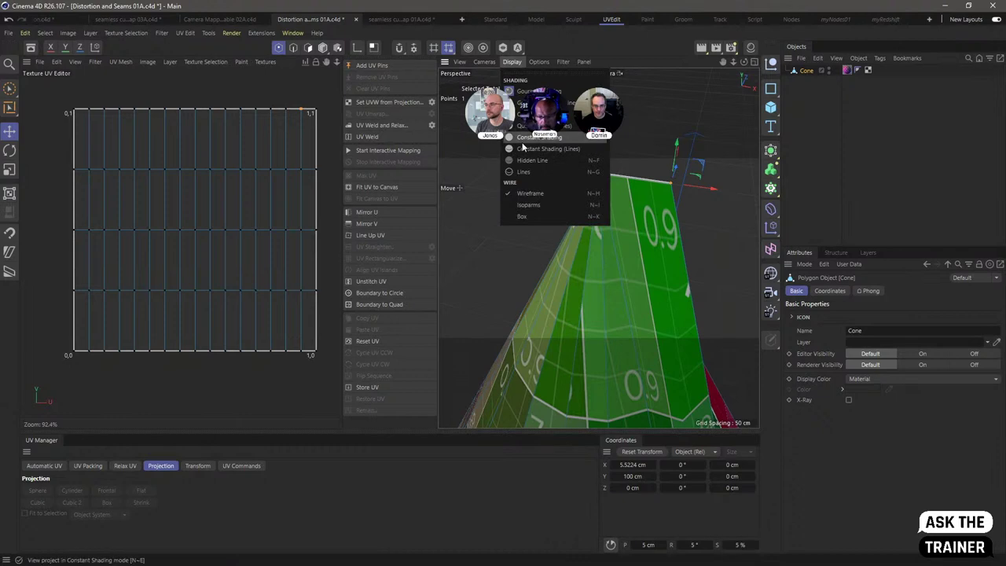
left_click(535, 148)
left_click(503, 61)
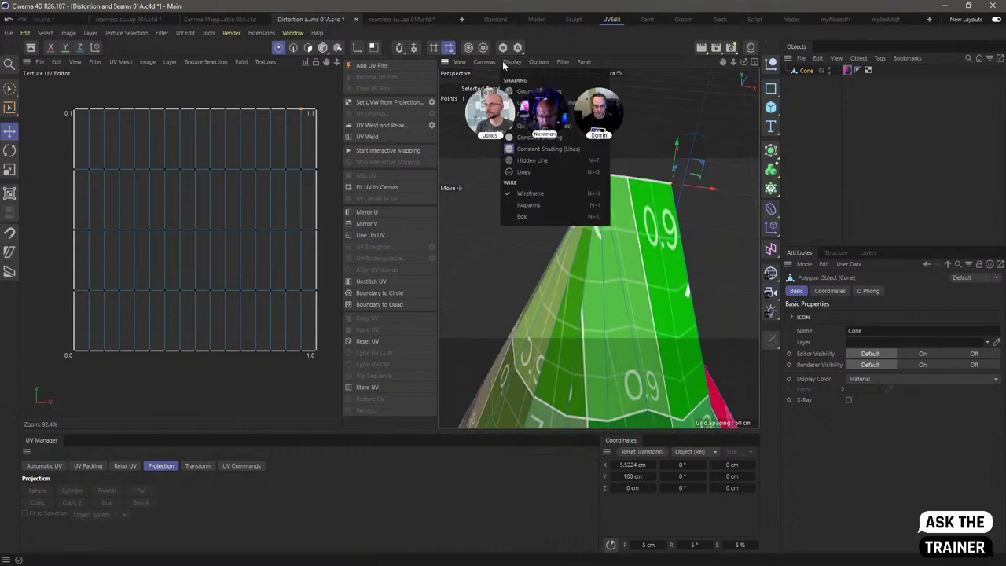
left_click(531, 159)
left_click_drag(634, 304, 615, 143, "alt")
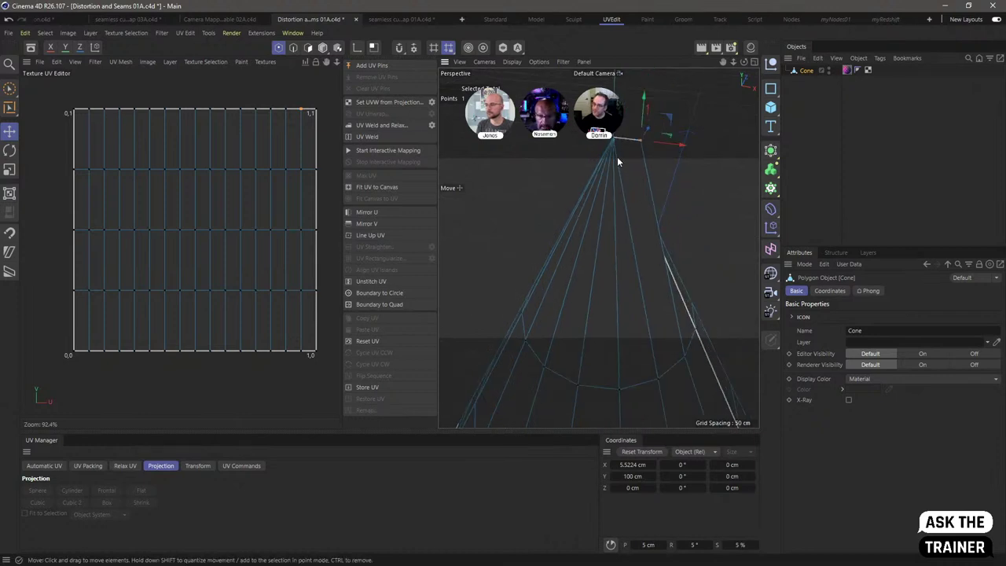
Step: Undo the move and Optimize all points to merge the apex into one point
key("ctrl+z")
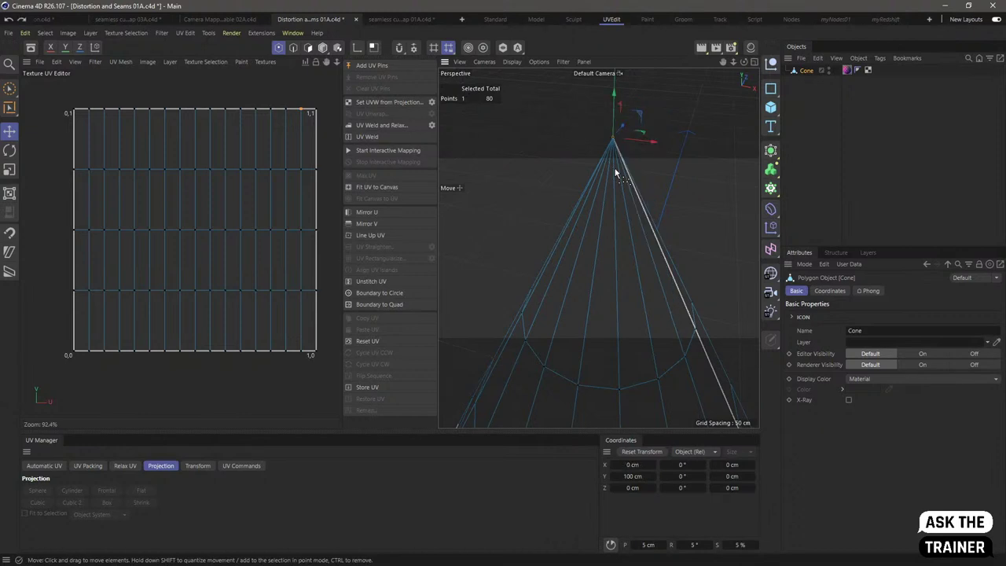
key("ctrl+a")
right_click(611, 229)
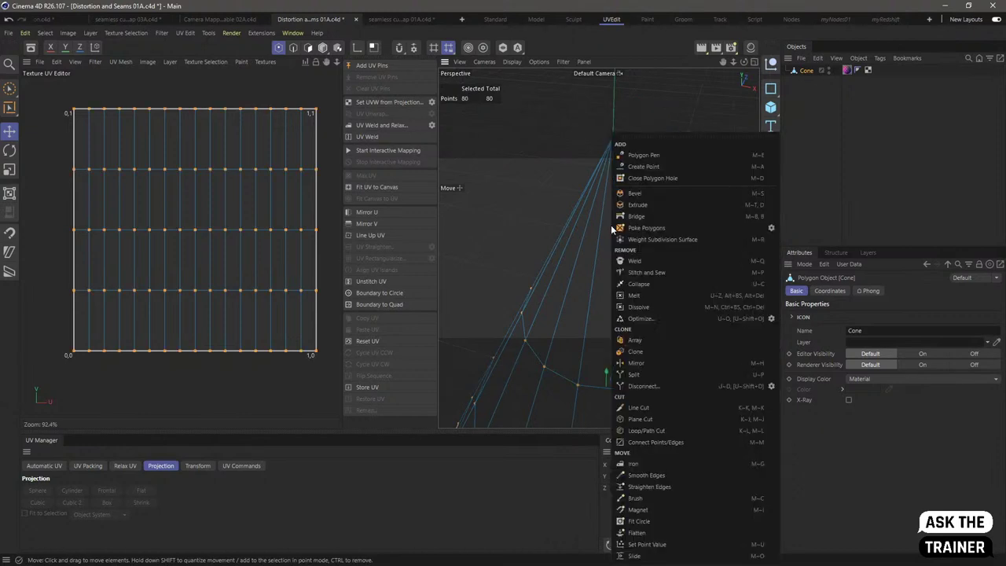
left_click(640, 318)
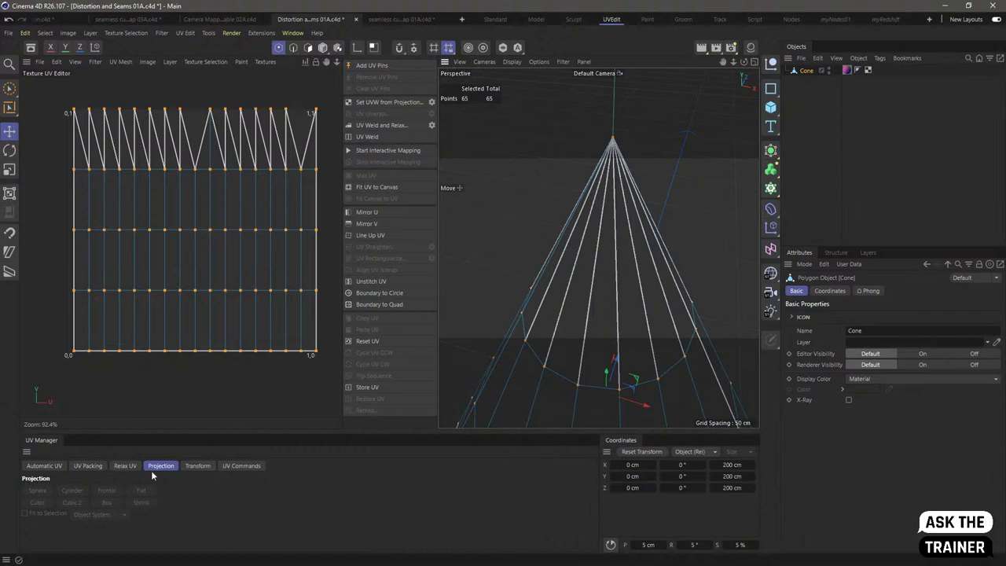
left_click(308, 47)
left_click_drag(299, 229, 318, 364)
Step: Apply Frontal UV projection, then unwrap along one side edge seam into a fan-shaped island
left_click(107, 490)
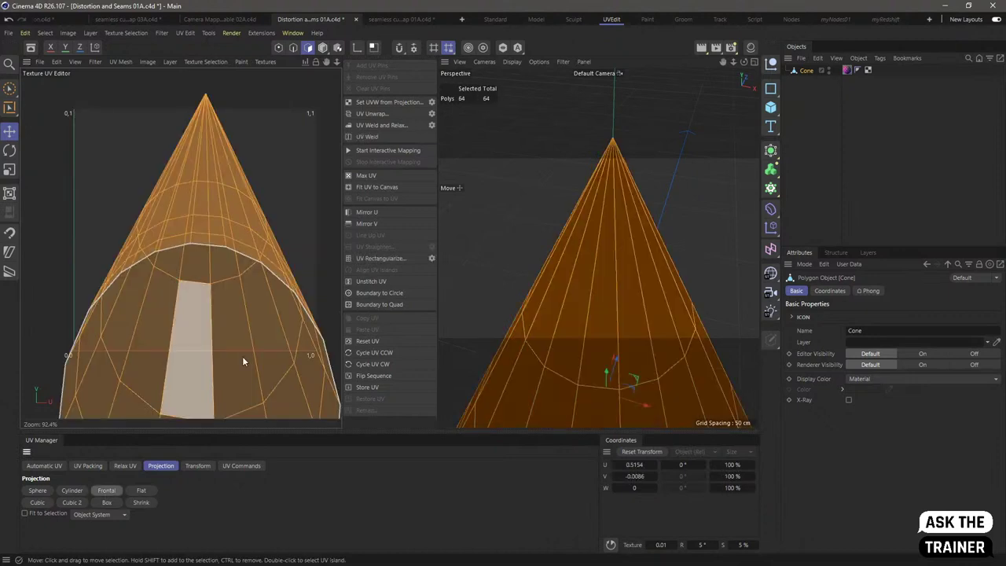
left_click(293, 48)
left_click(612, 275)
left_click_drag(633, 342, 581, 252, "alt")
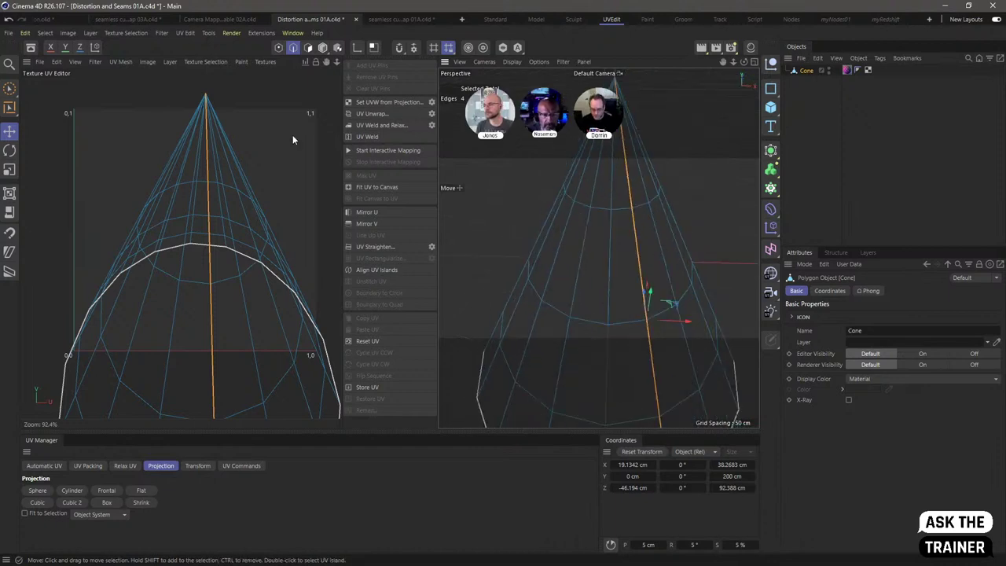
left_click(373, 114)
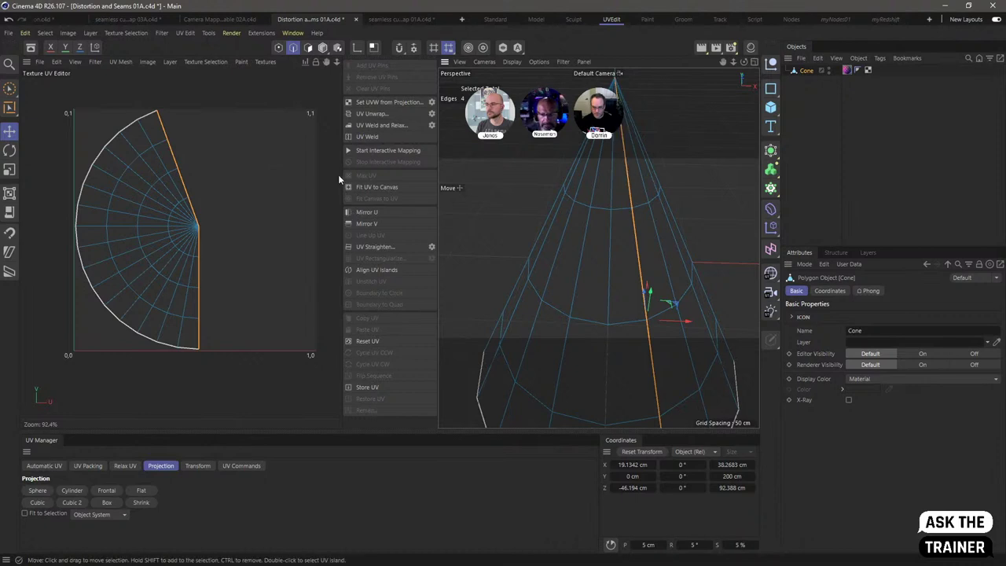
left_click(307, 47)
Step: Extrude one side polygon of the cone outward 8.8 cm with Create Caps enabled
key("ctrl+a")
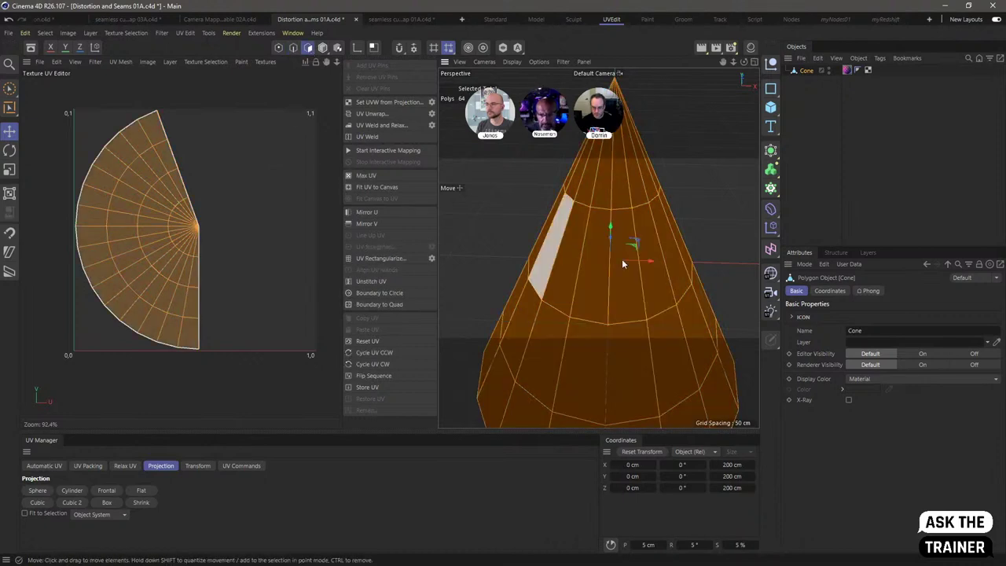
left_click(659, 291)
left_click_drag(660, 329, 635, 291, "alt")
left_click(553, 291)
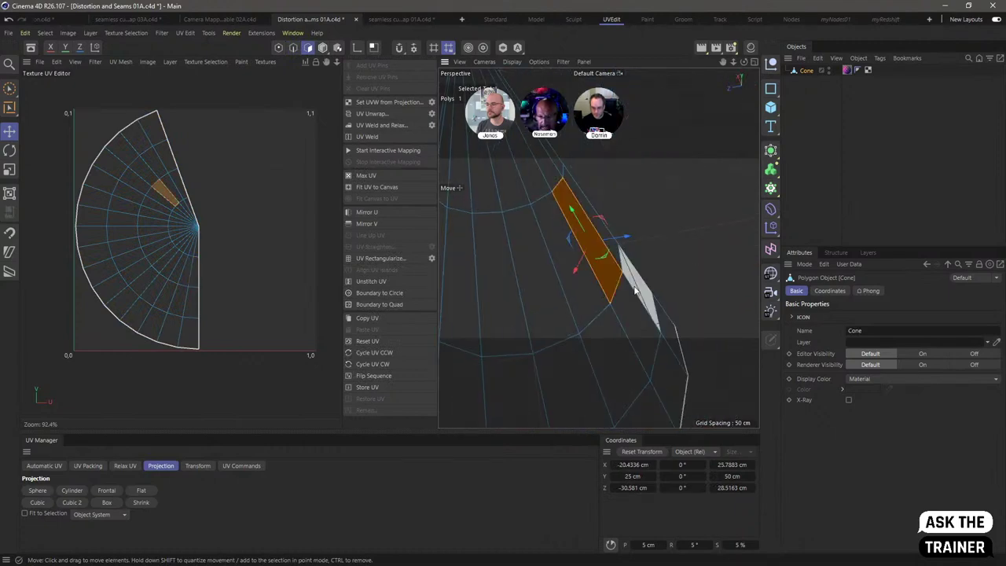
key("d")
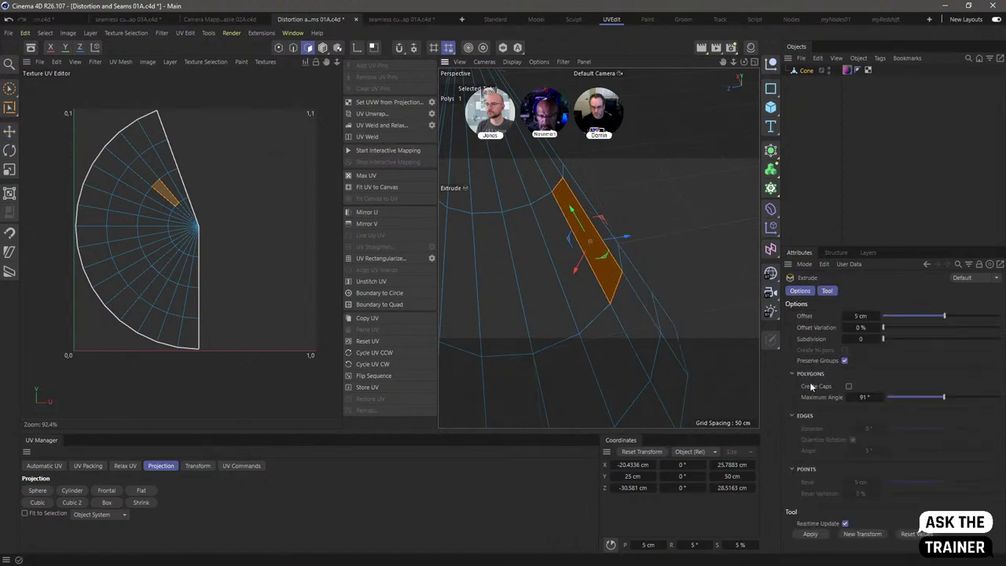
left_click(848, 386)
left_click_drag(638, 312, 637, 256)
Step: Attempt to unwrap the extruded cone, dismiss the error, and inspect the mesh in edge and polygon modes
key("ctrl+a")
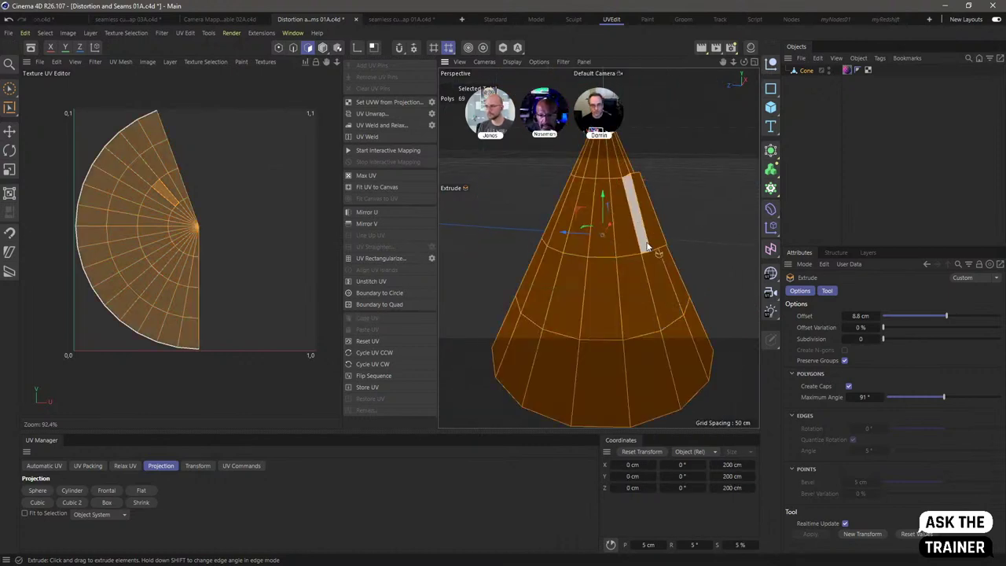
left_click(376, 114)
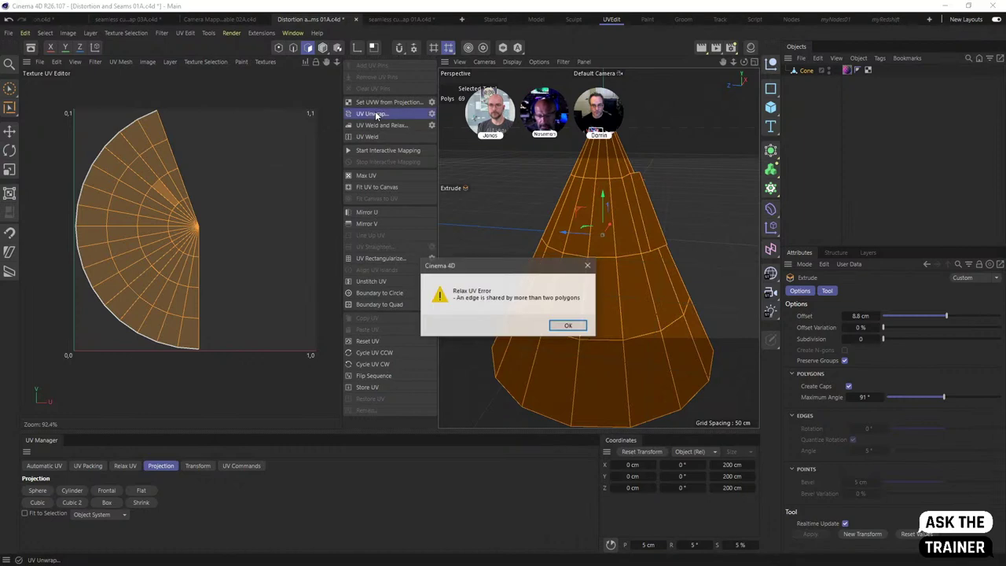
left_click(567, 326)
key("ctrl+z")
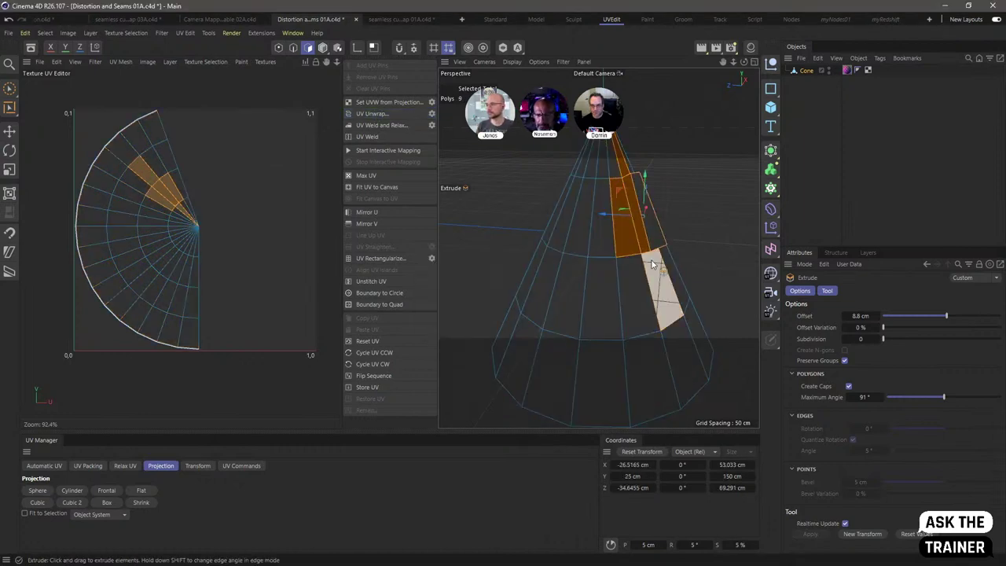
left_click_drag(649, 244, 616, 209, "alt")
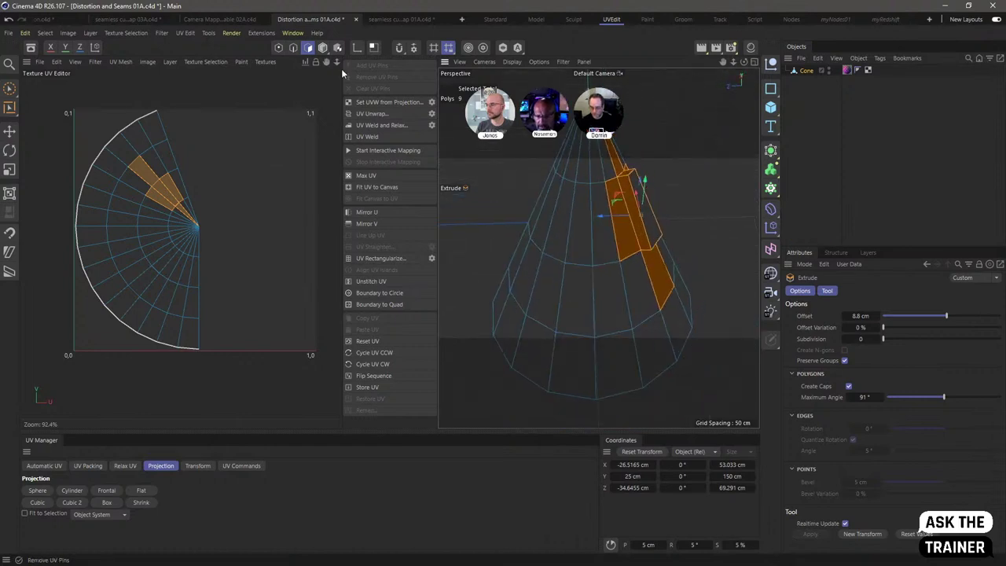
left_click(293, 47)
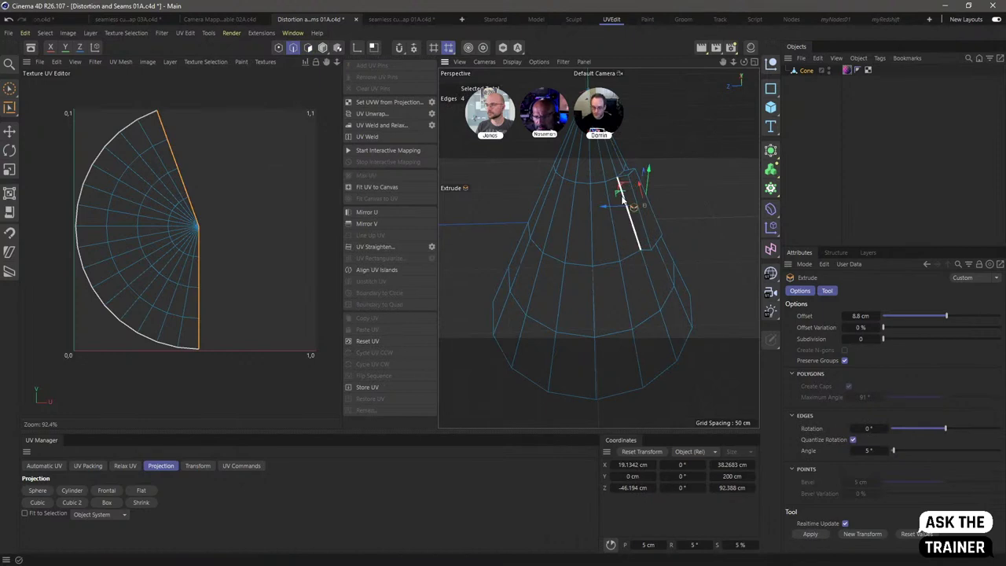
left_click_drag(636, 214, 523, 198, "alt")
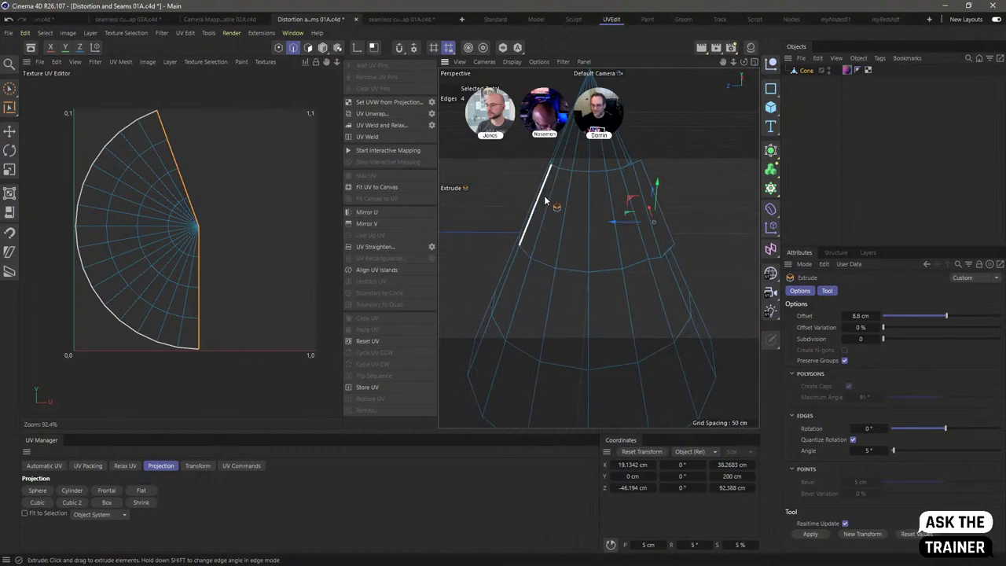
left_click(308, 47)
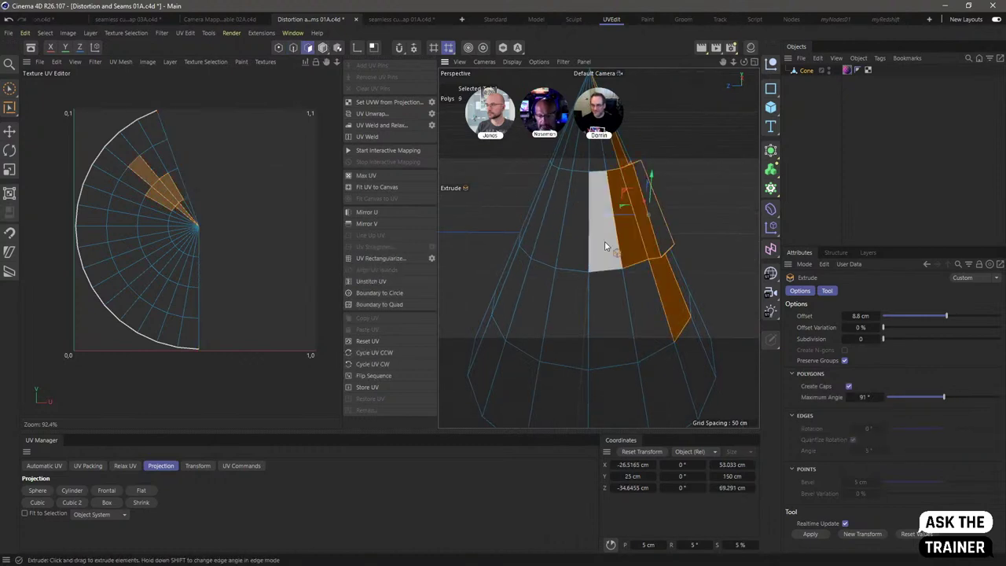
key("ctrl+a")
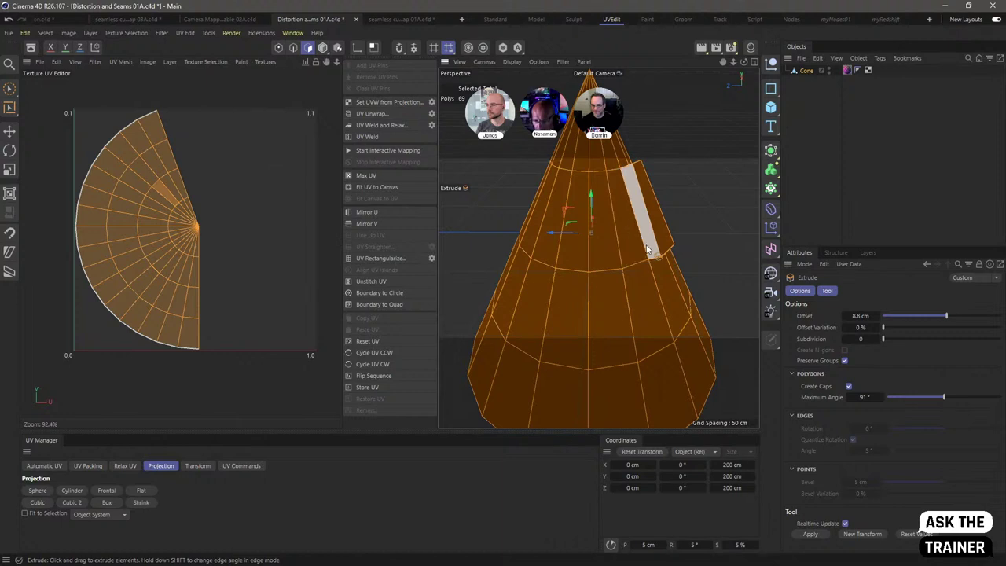
right_click(646, 250)
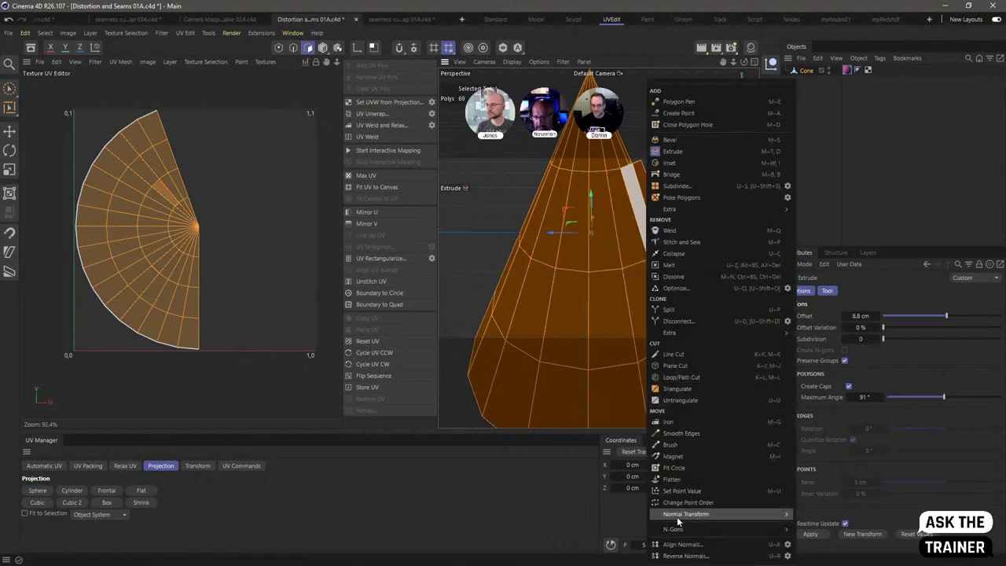
mouse_move(699, 516)
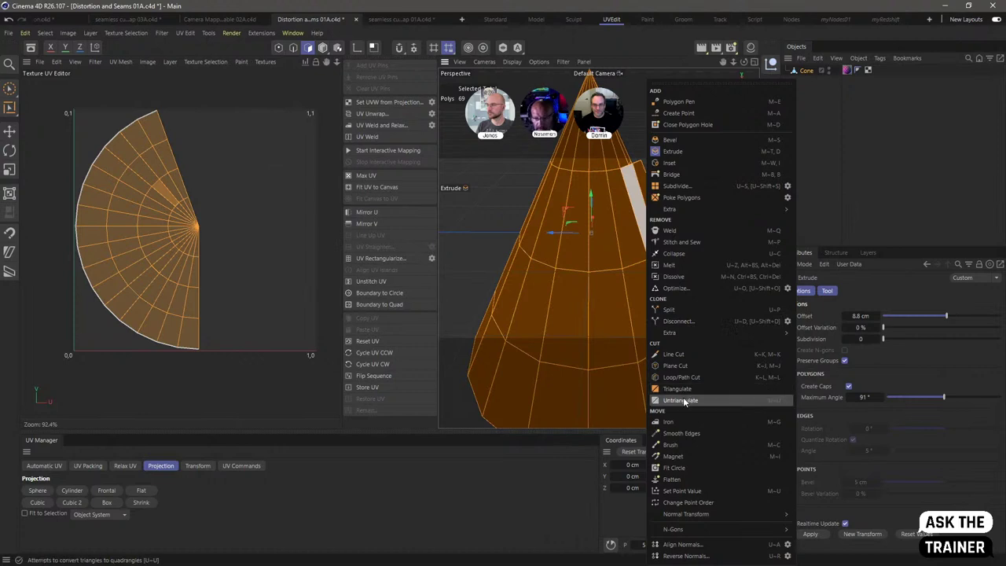
mouse_move(702, 336)
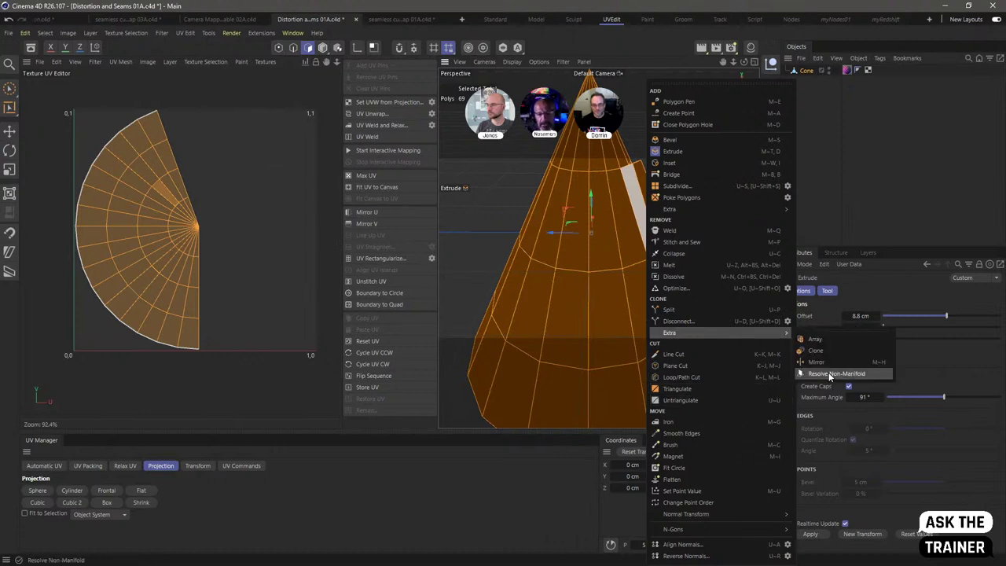
left_click(829, 374)
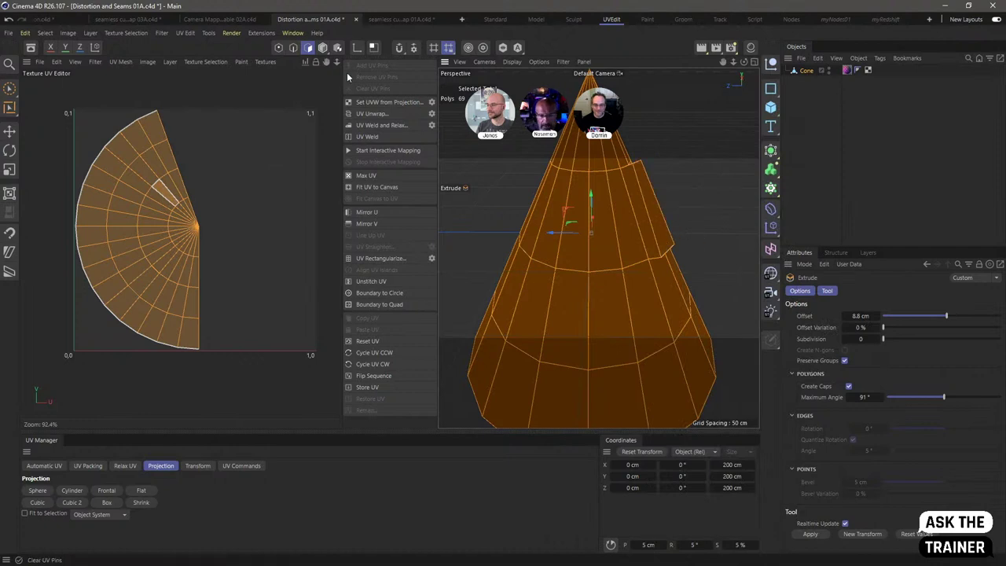
left_click(10, 88)
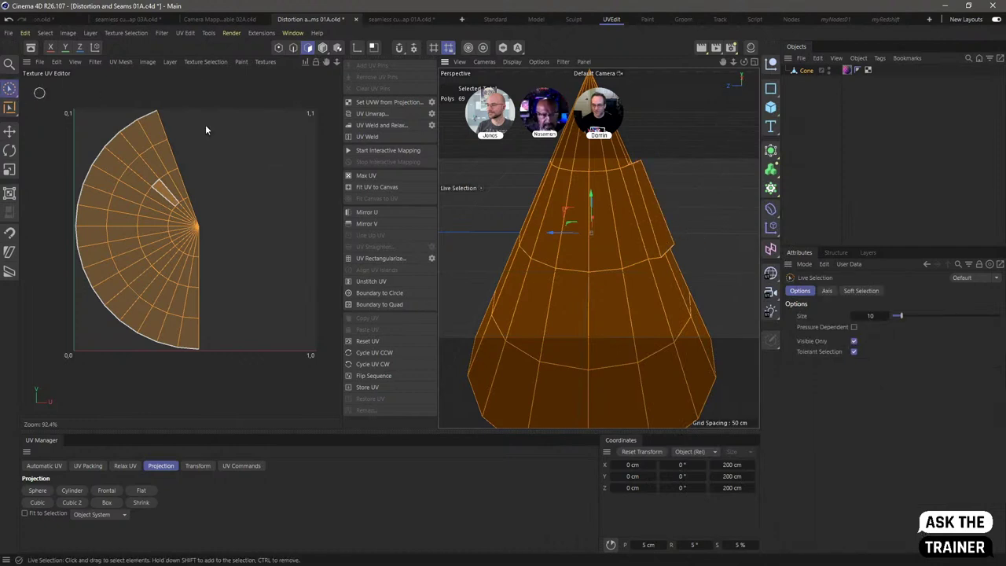
left_click(602, 297)
left_click(44, 33)
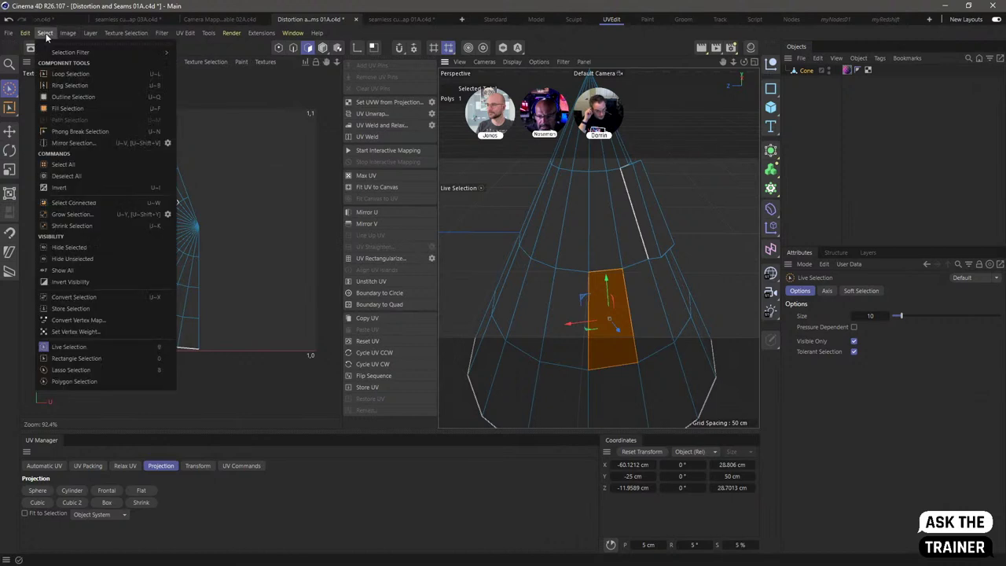
left_click(74, 202)
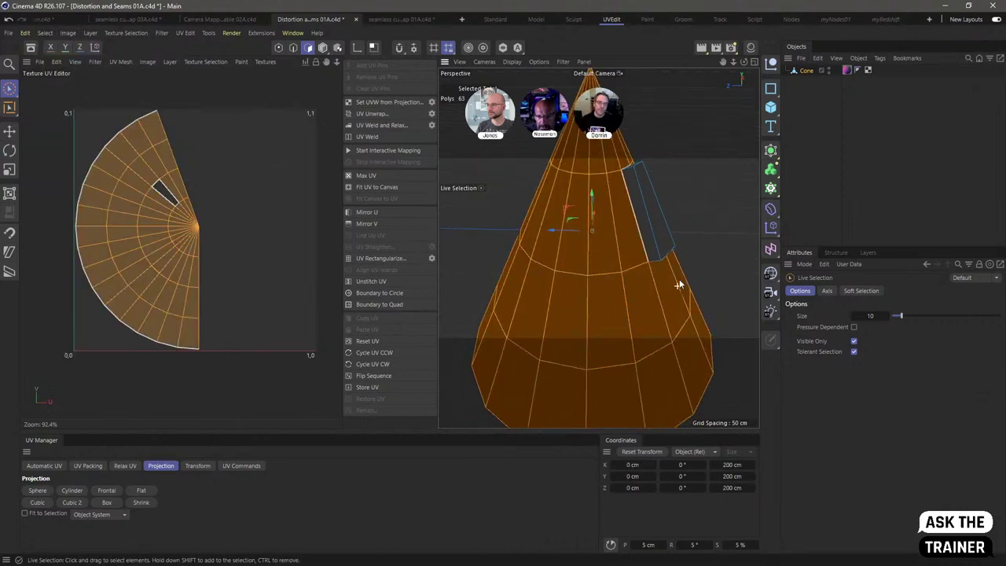
left_click_drag(561, 231, 679, 223)
scroll(667, 212, "up", 6)
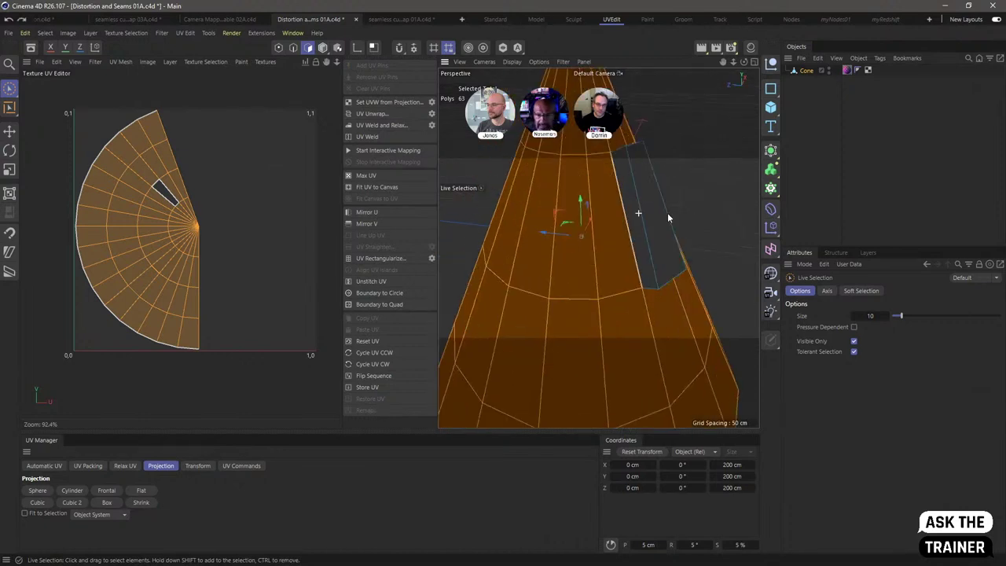
left_click(648, 212)
key("d")
left_click_drag(648, 212, 636, 135)
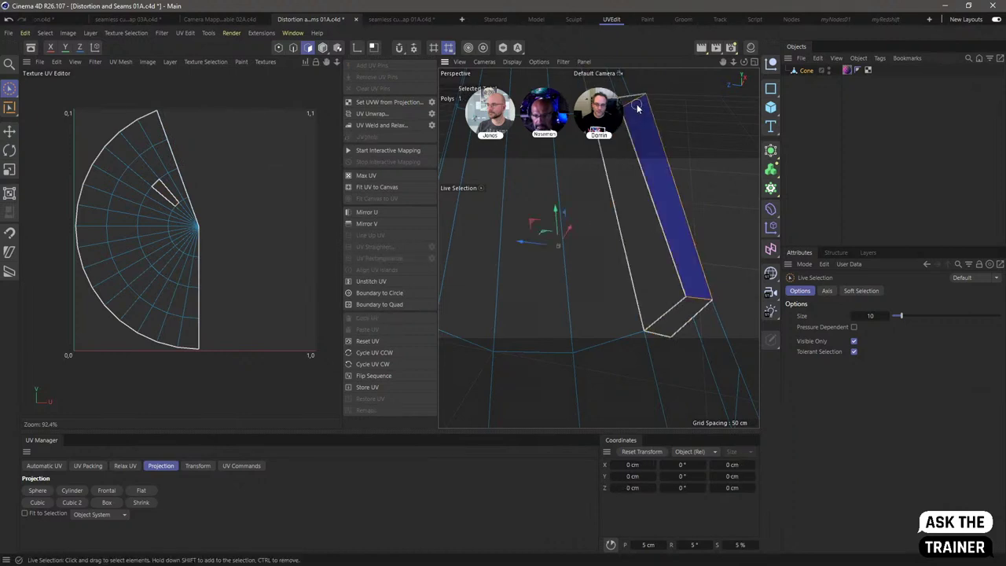
key("ctrl+z")
key("ctrl+z")
key("ctrl+z")
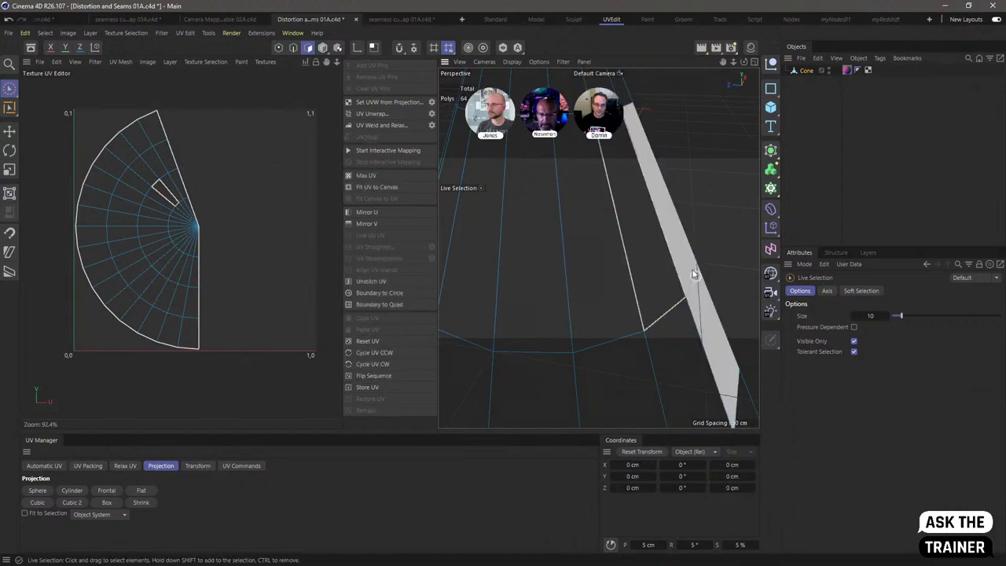
key("ctrl+z")
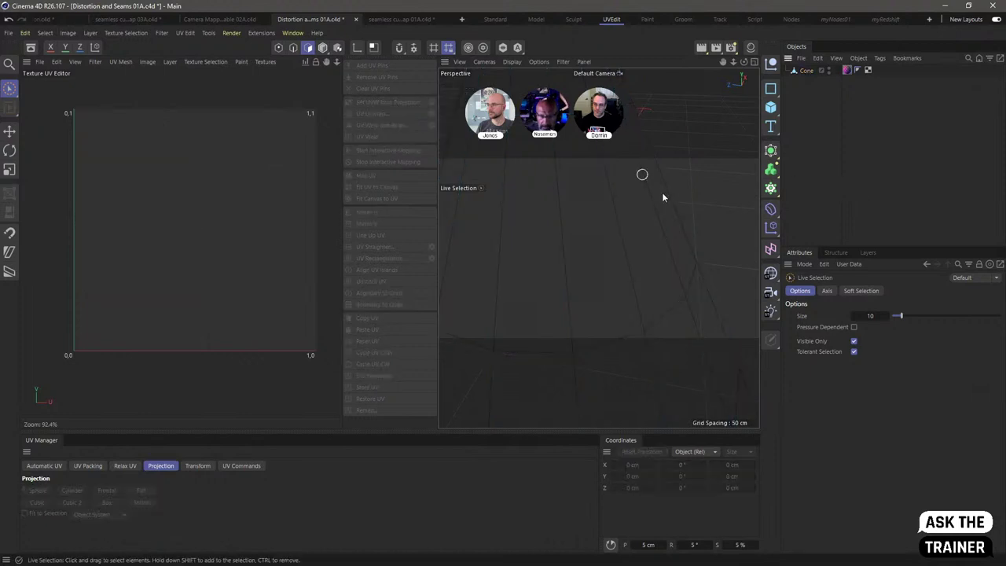
key("ctrl+z")
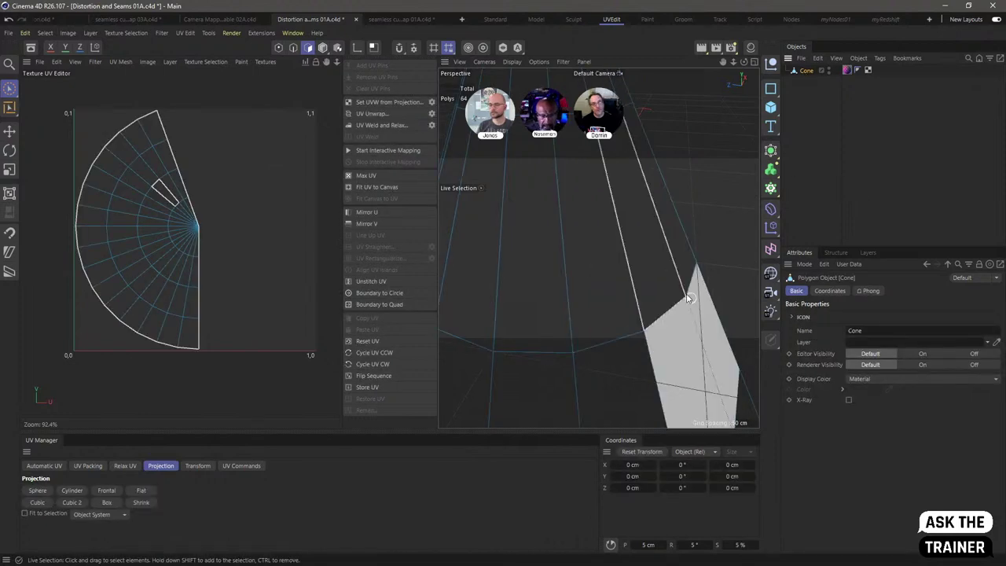
left_click(642, 227)
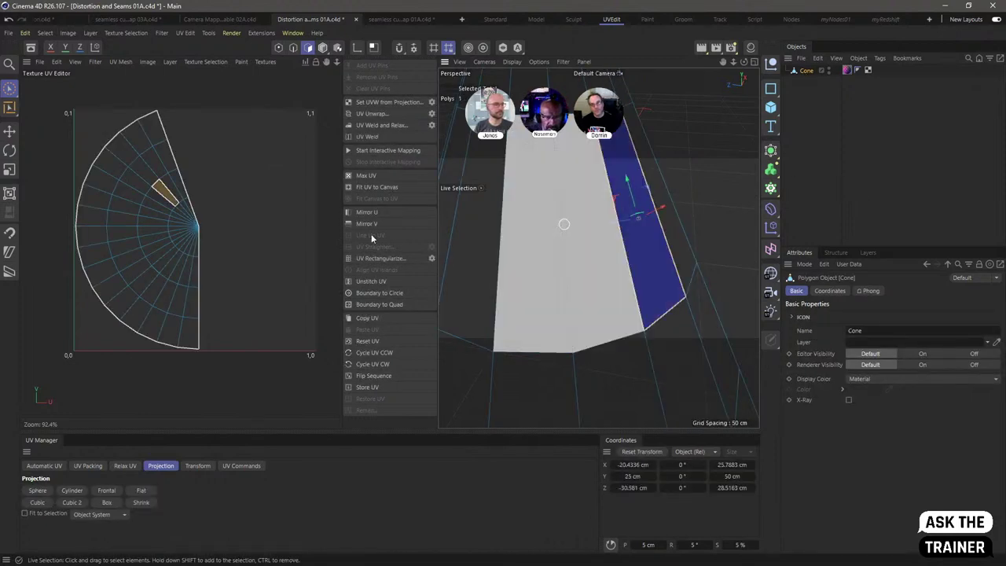
scroll(158, 188, "up", 5)
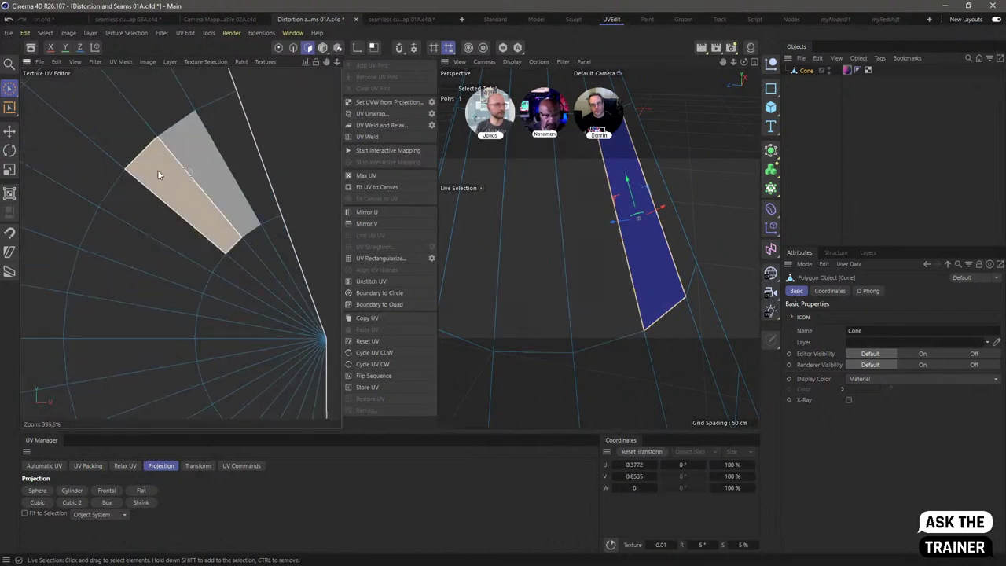
left_click(262, 199)
key("ctrl+a")
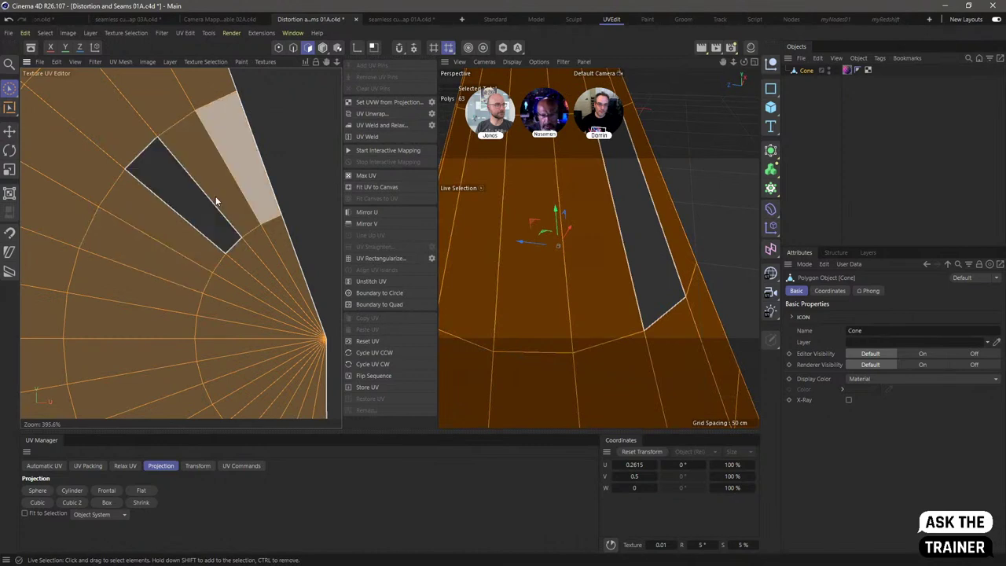
left_click(191, 203)
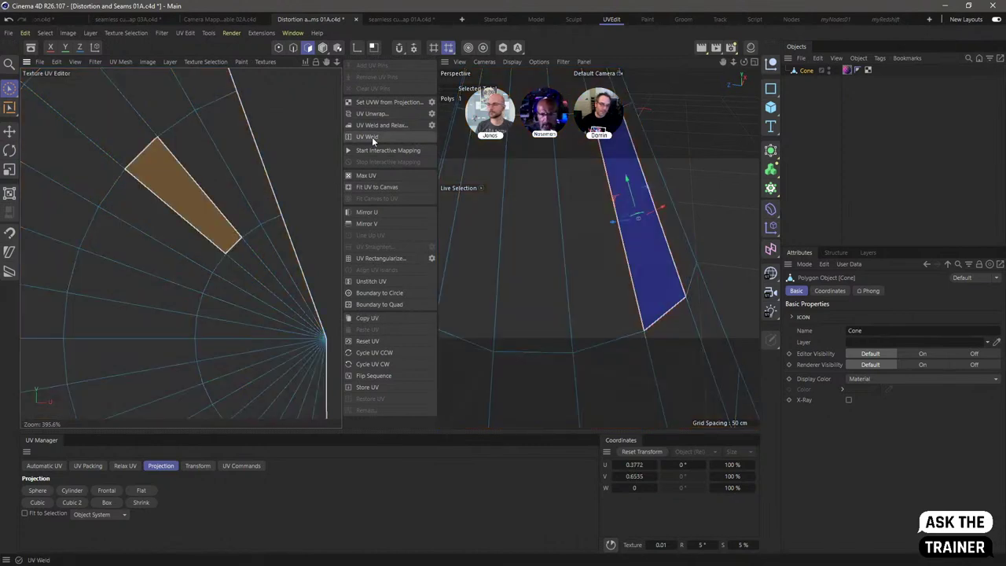
left_click(596, 252)
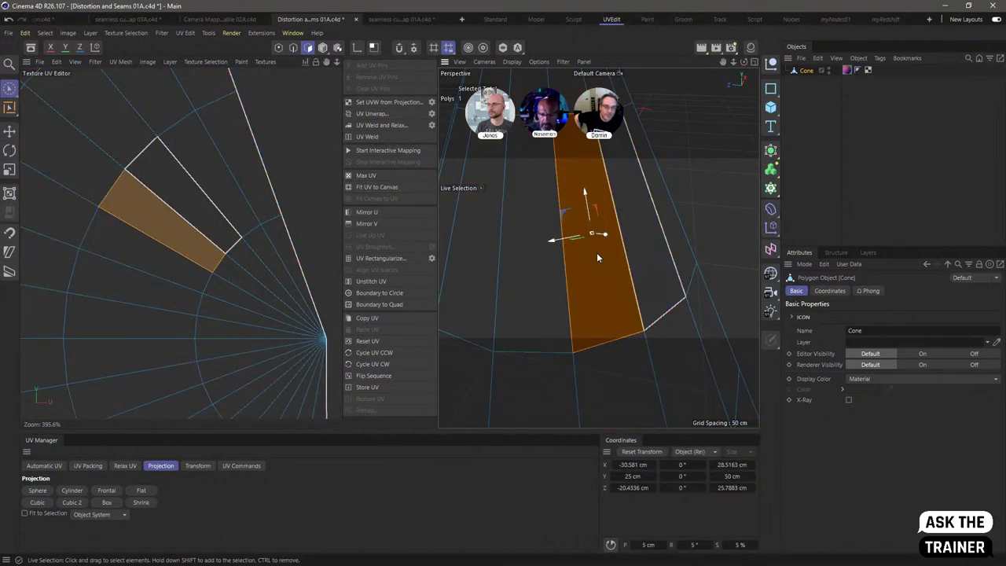
left_click(663, 266)
right_click(664, 257)
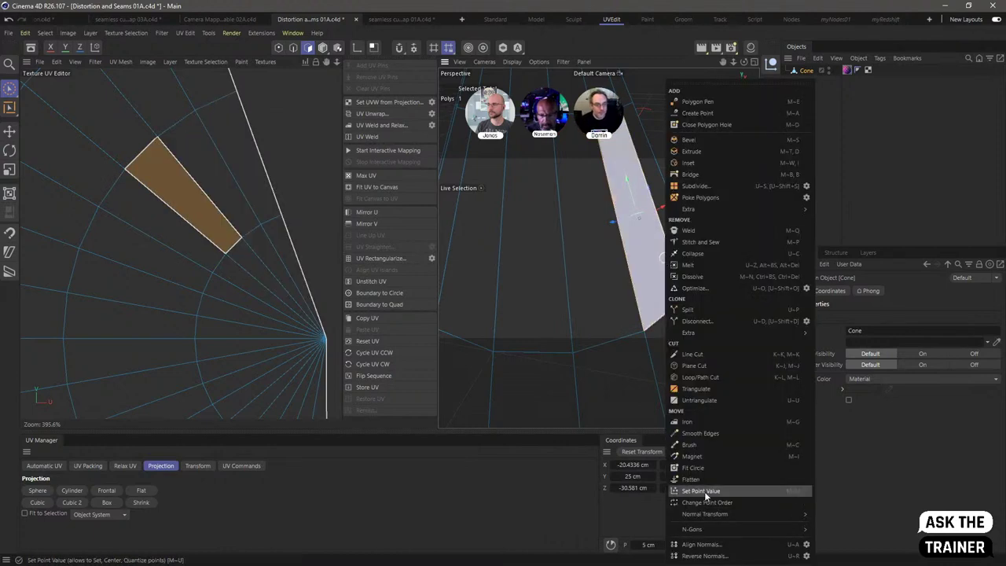
left_click(696, 544)
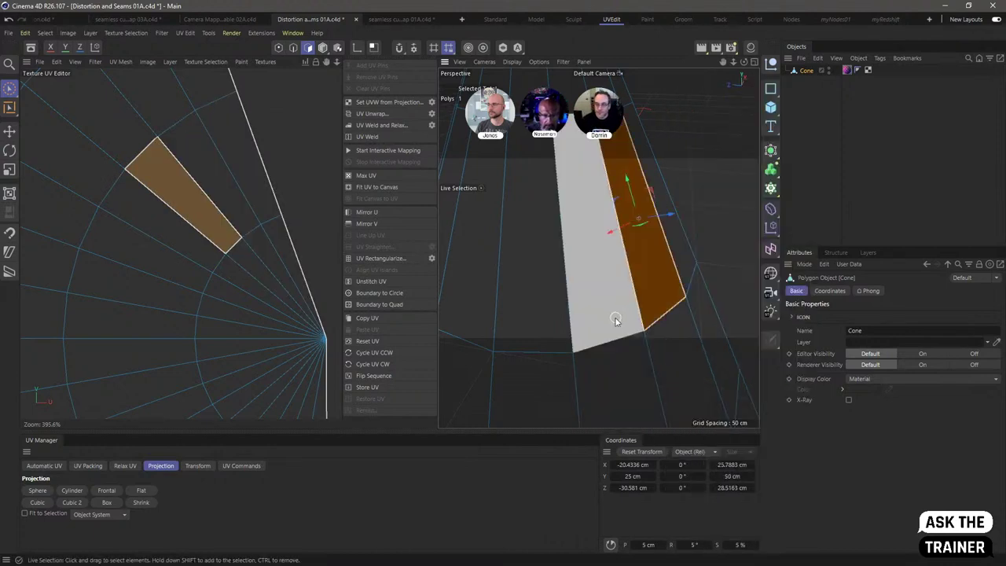
left_click(376, 136)
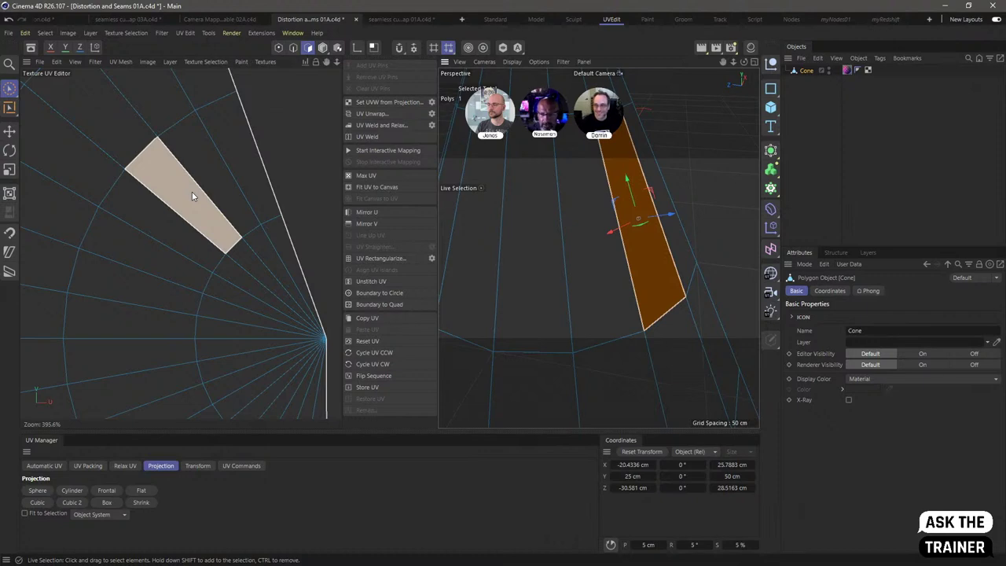
left_click(665, 268)
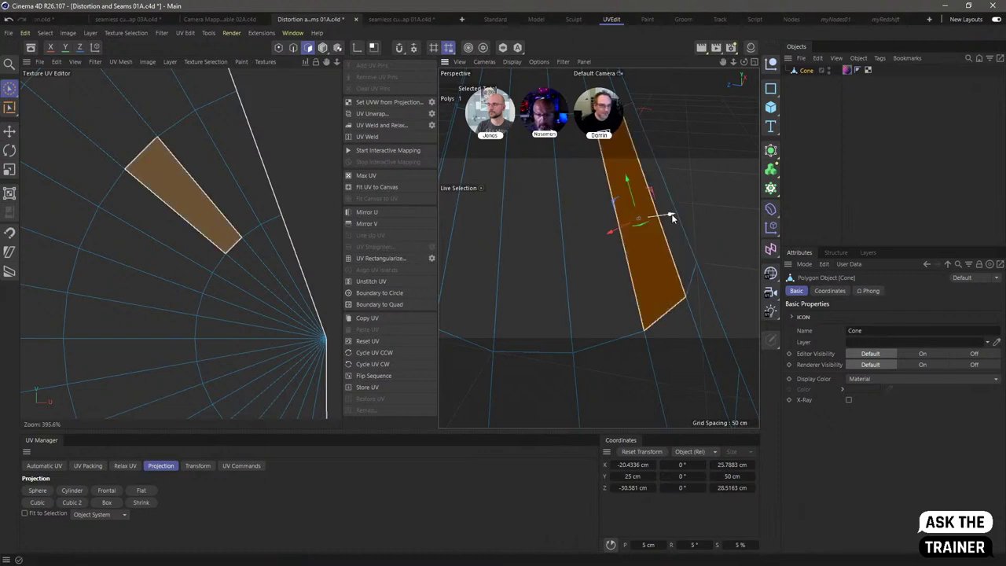
left_click_drag(667, 218, 708, 210)
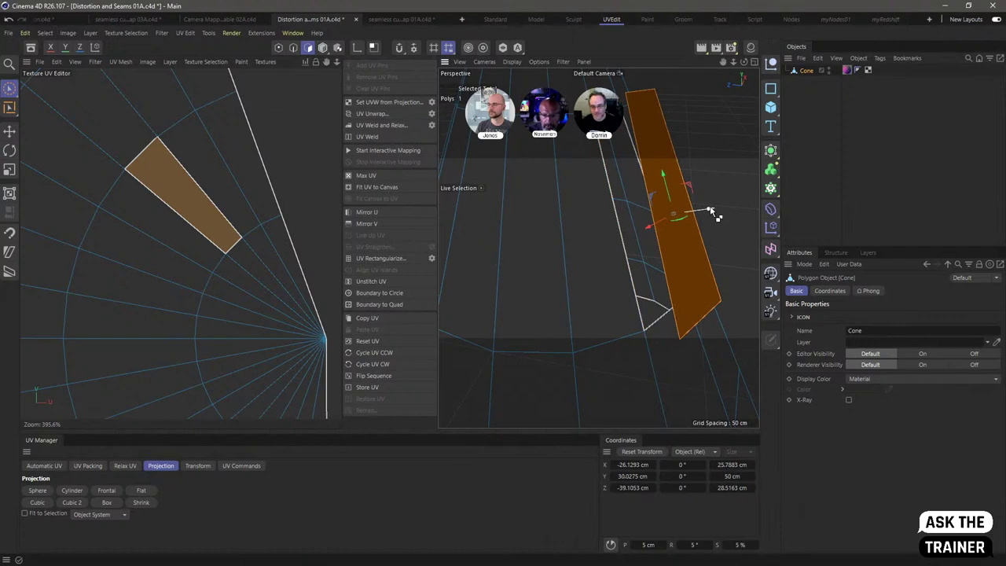
key("ctrl+z")
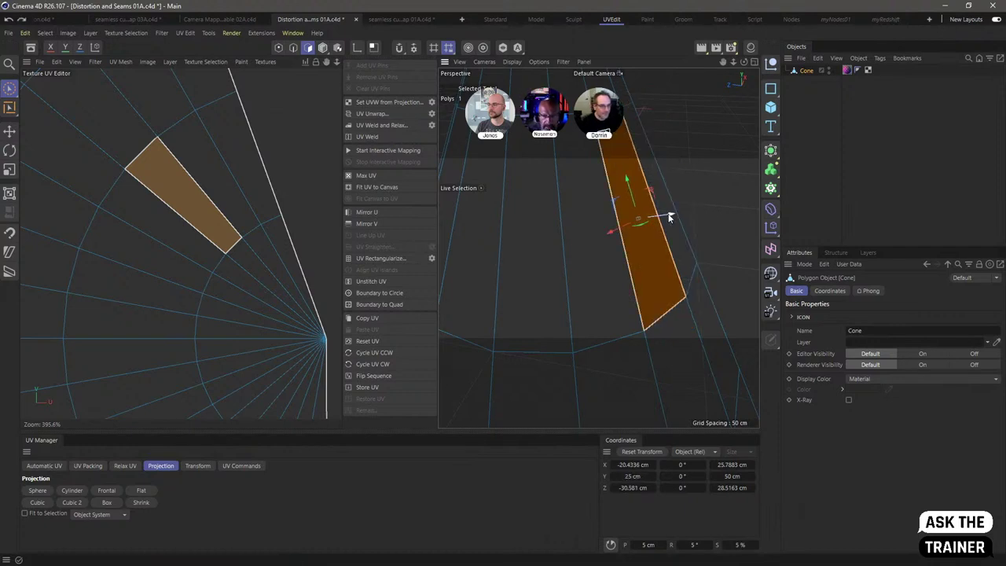
left_click_drag(670, 216, 719, 209)
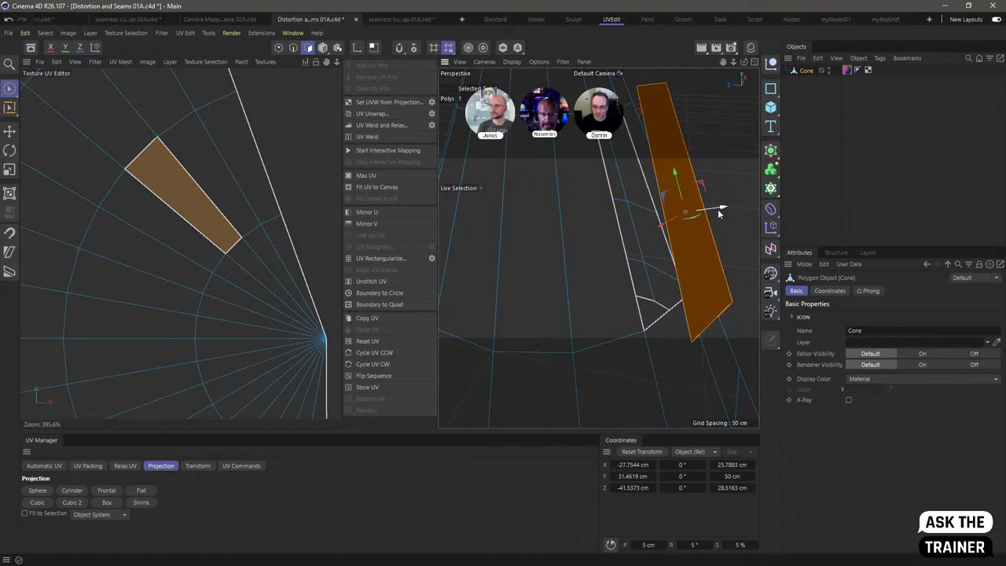
key("ctrl+z")
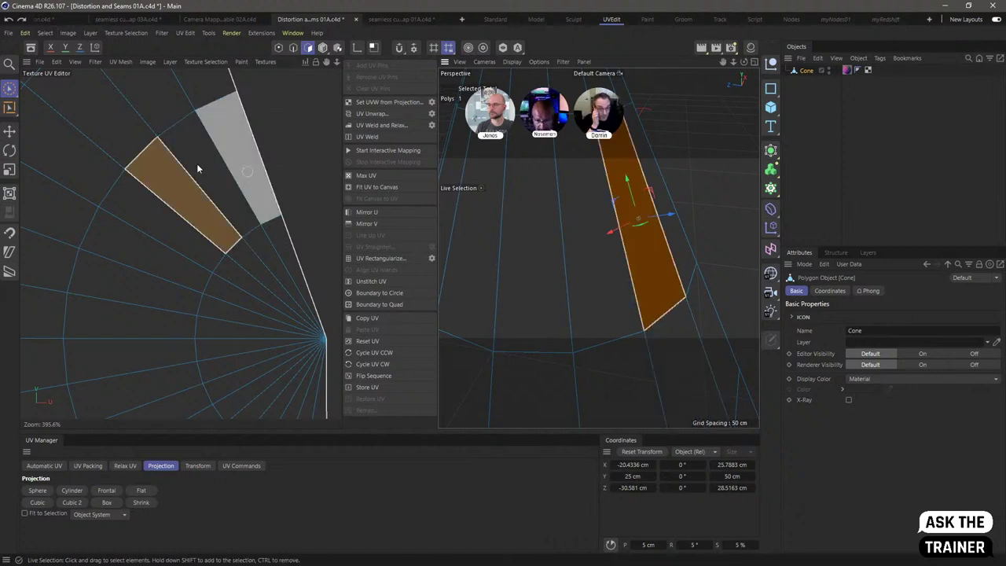
left_click(563, 260, "shift")
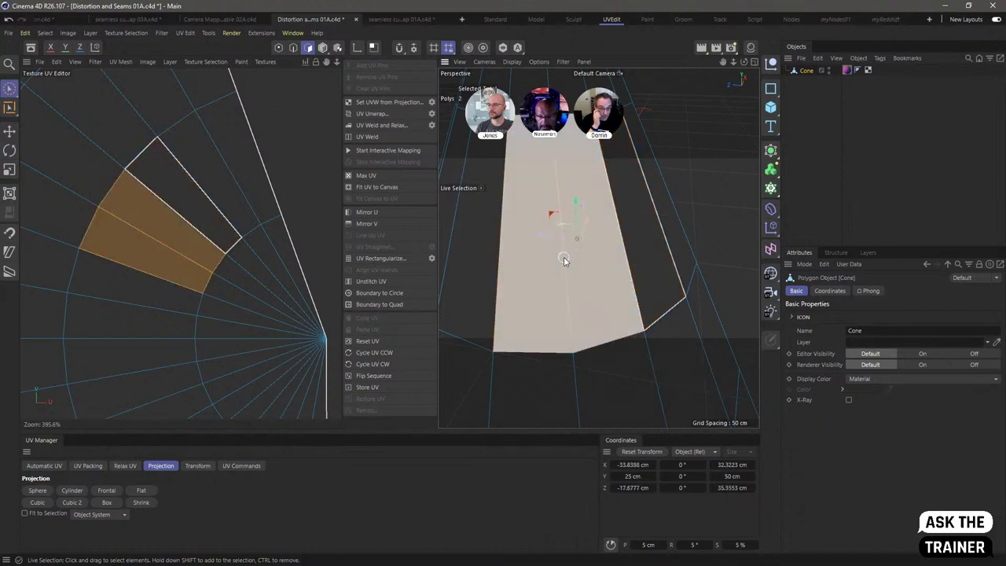
Step: Optimize all of the cone's polygons to merge the flap's duplicate points
key("ctrl+a")
right_click(563, 261)
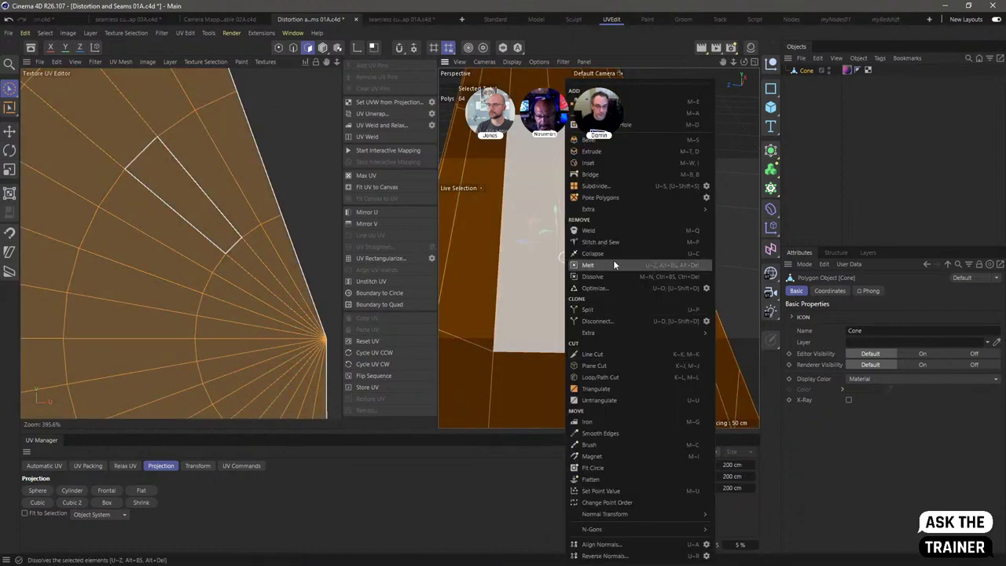
left_click(606, 289)
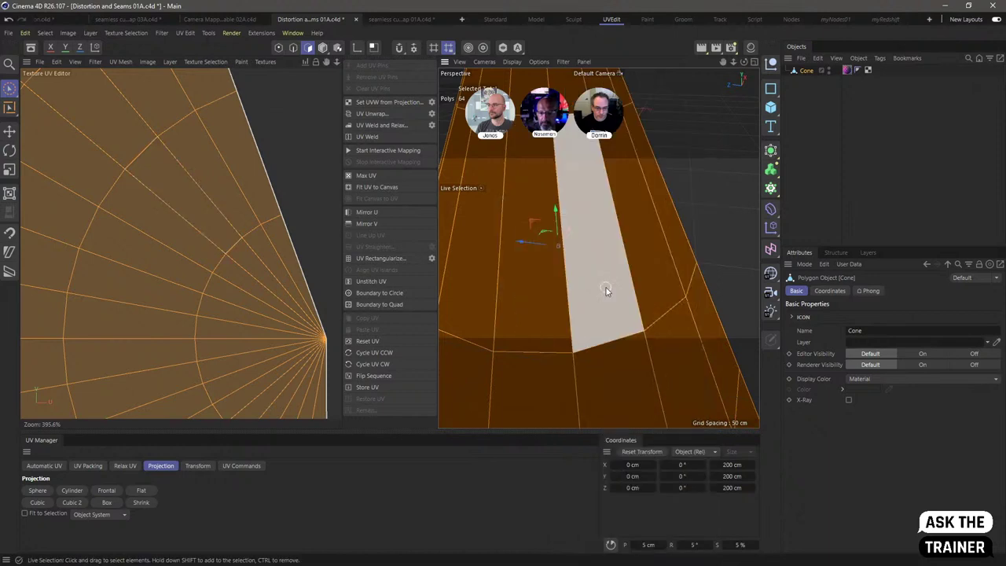
right_click(285, 192)
left_click(286, 192)
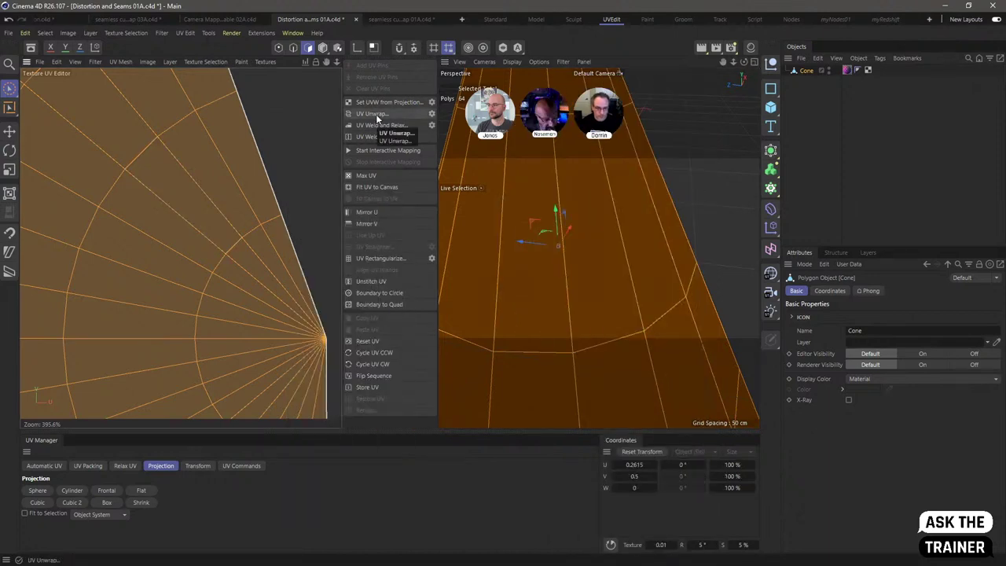
Step: Move the flap's UV face in the UV editor, restore its position, and inspect the 3D view
left_click(179, 184)
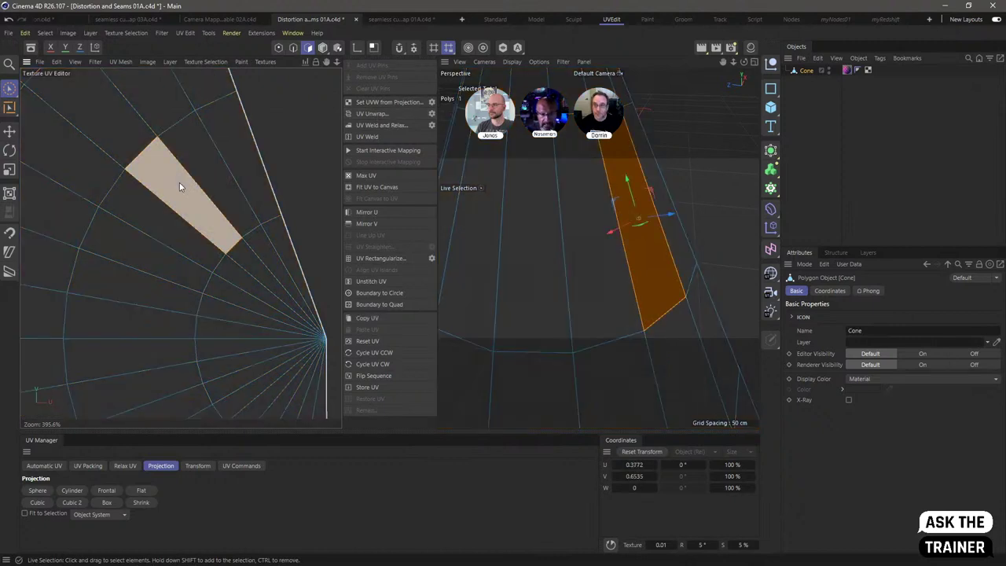
key("e")
left_click_drag(186, 203, 233, 194)
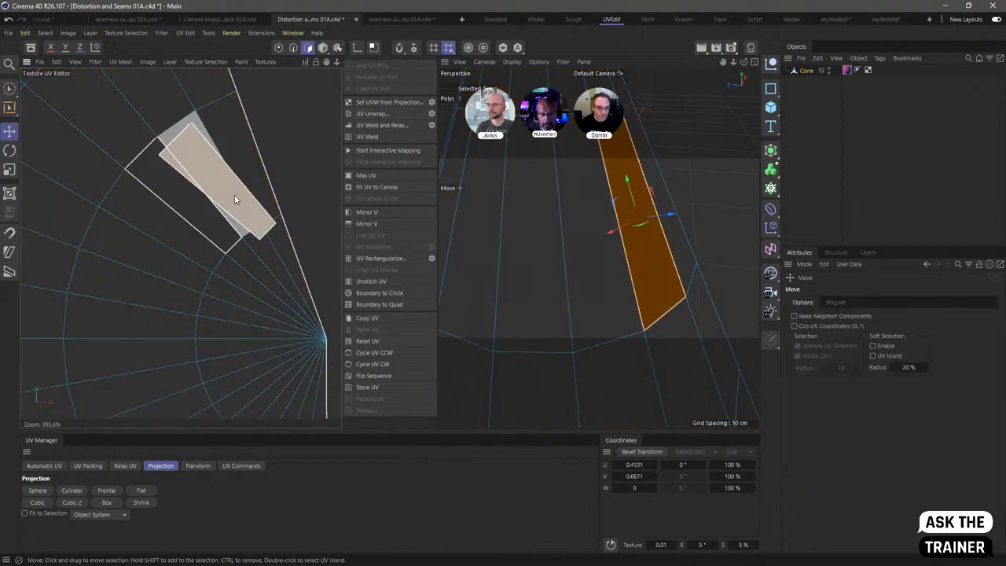
left_click(383, 137)
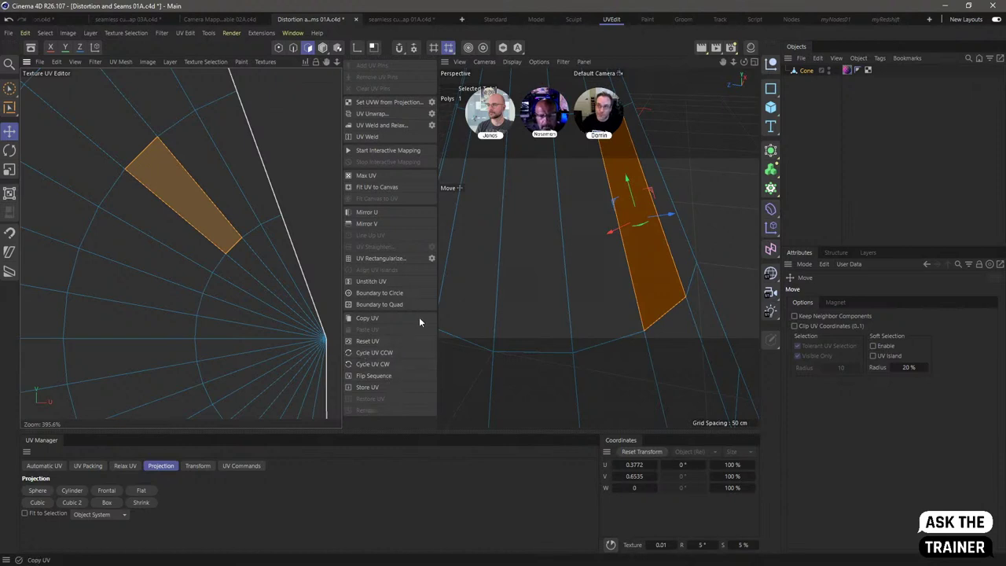
scroll(249, 263, "down", 3)
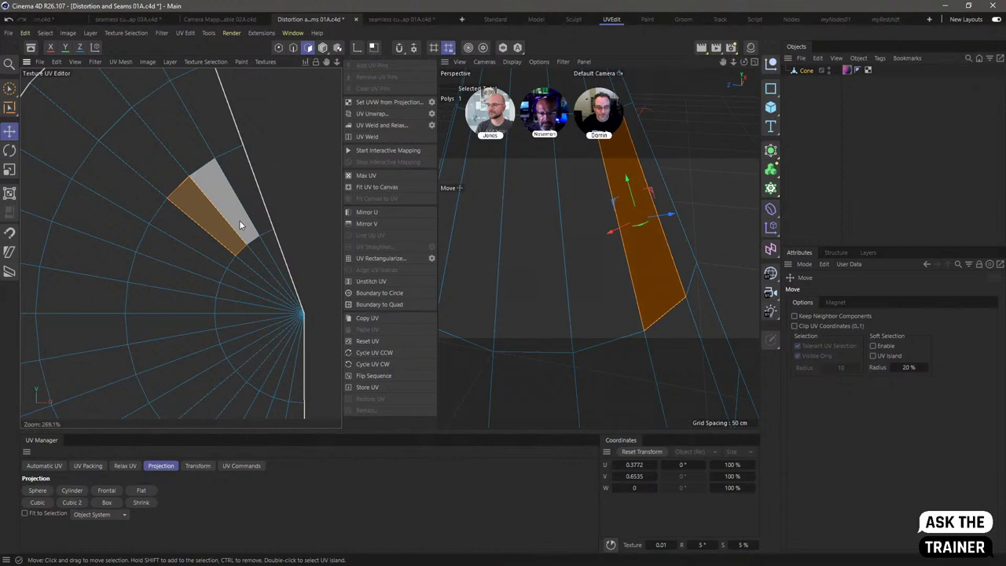
left_click_drag(669, 217, 673, 213, "alt")
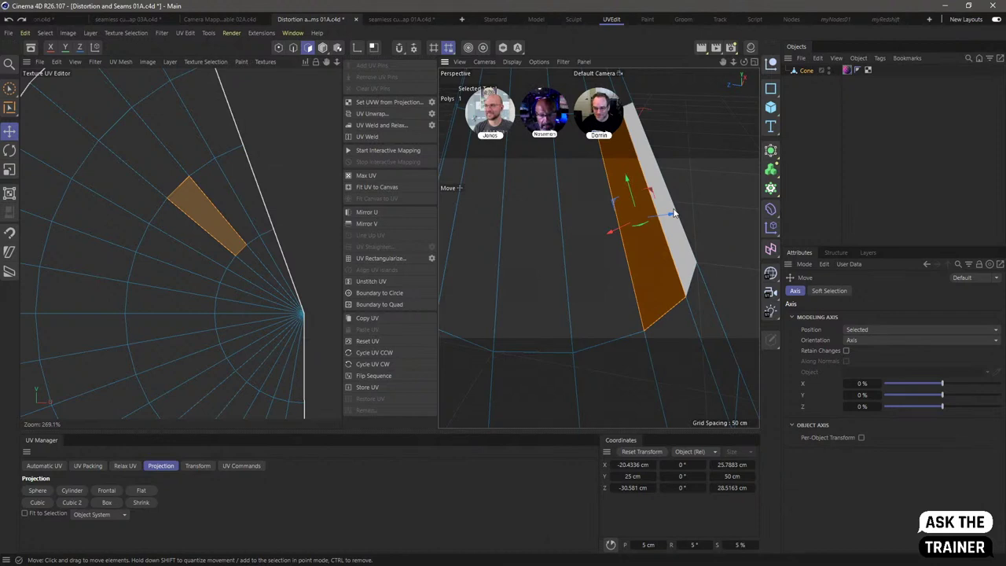
left_click_drag(673, 213, 593, 279)
scroll(585, 220, "down", 5)
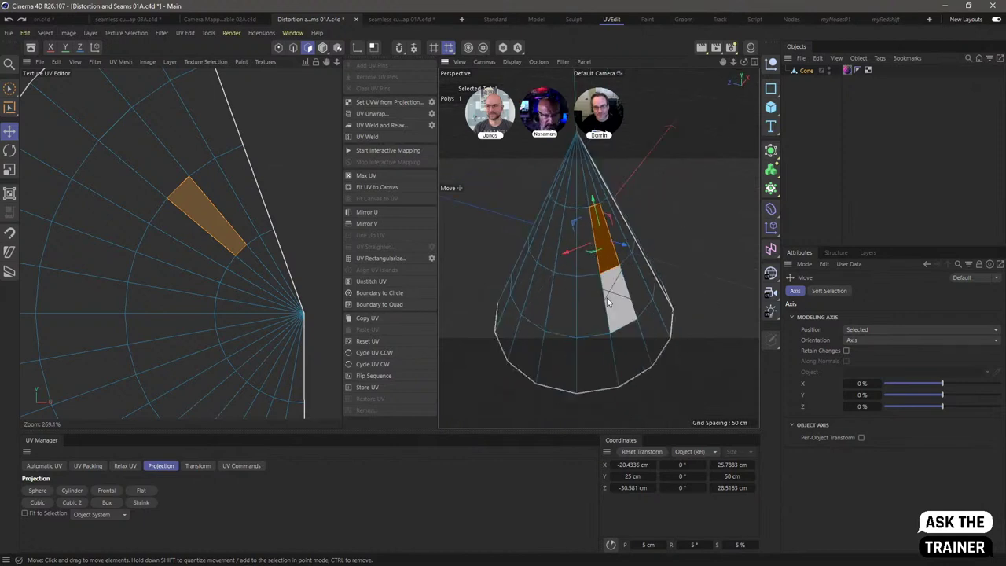
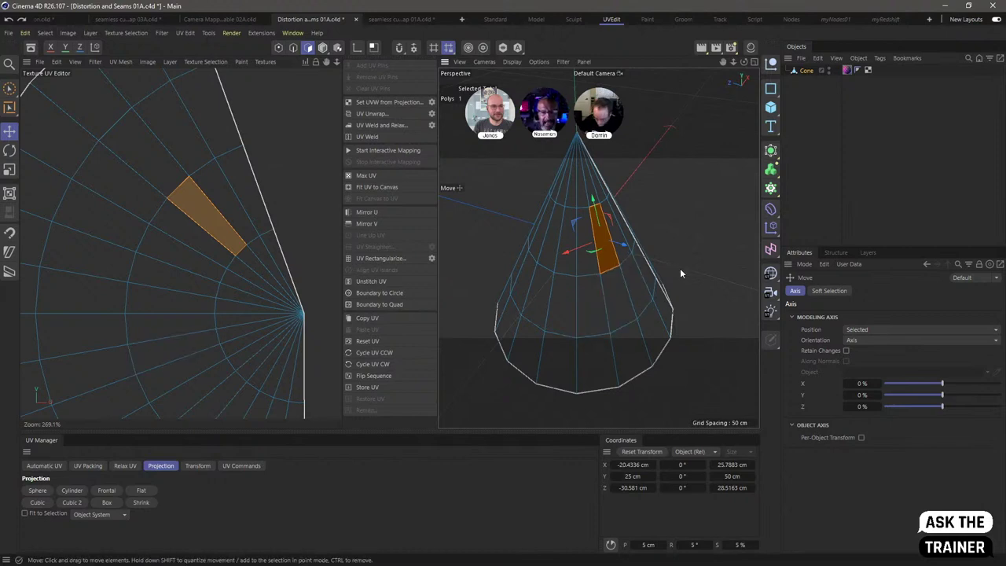
Step: Clear the cone's polygon selection and frame the full 0–1 UV canvas showing the UV fan
left_click(615, 297)
key("ctrl+a")
left_click(695, 200)
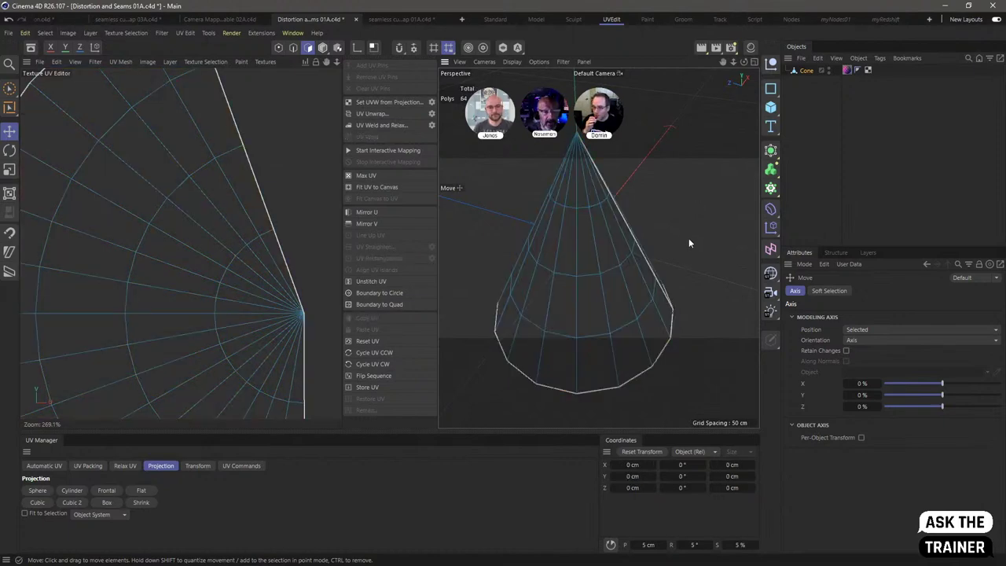
scroll(287, 239, "down", 6)
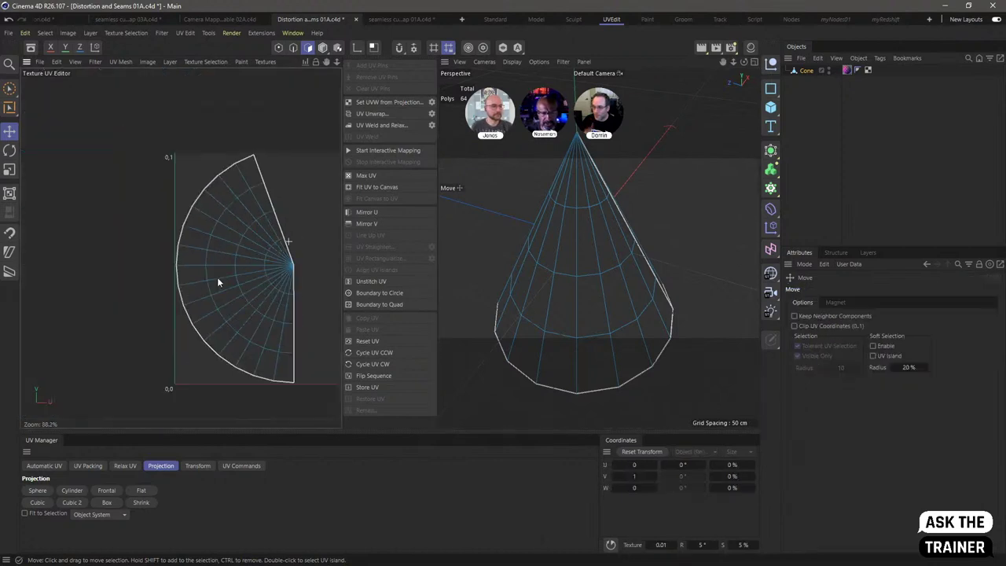
key("h")
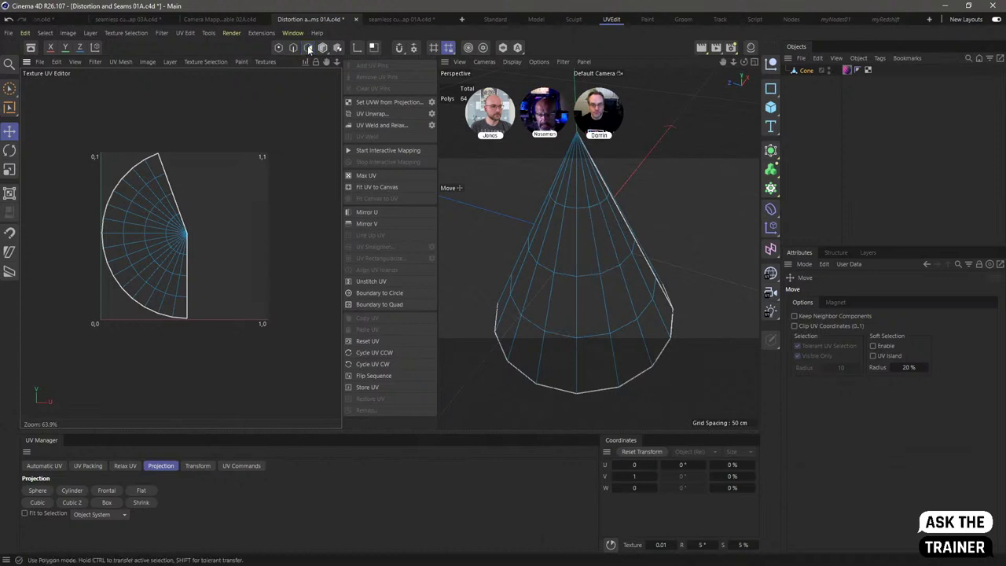
Step: Duplicate the checker material with a grey Colorizer texture, then paint-select a vertical four-polygon cone strip
left_click(9, 89)
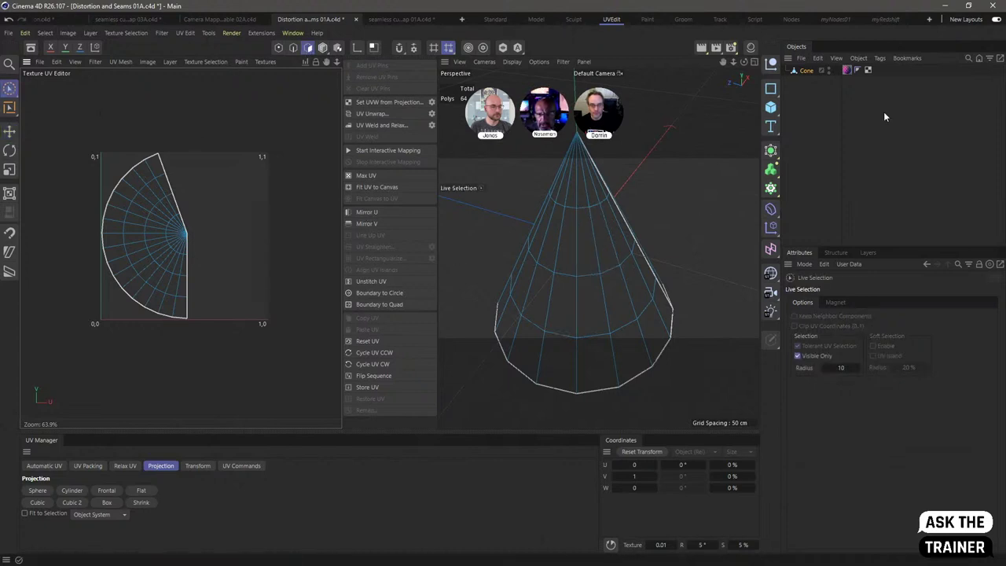
left_click(750, 48)
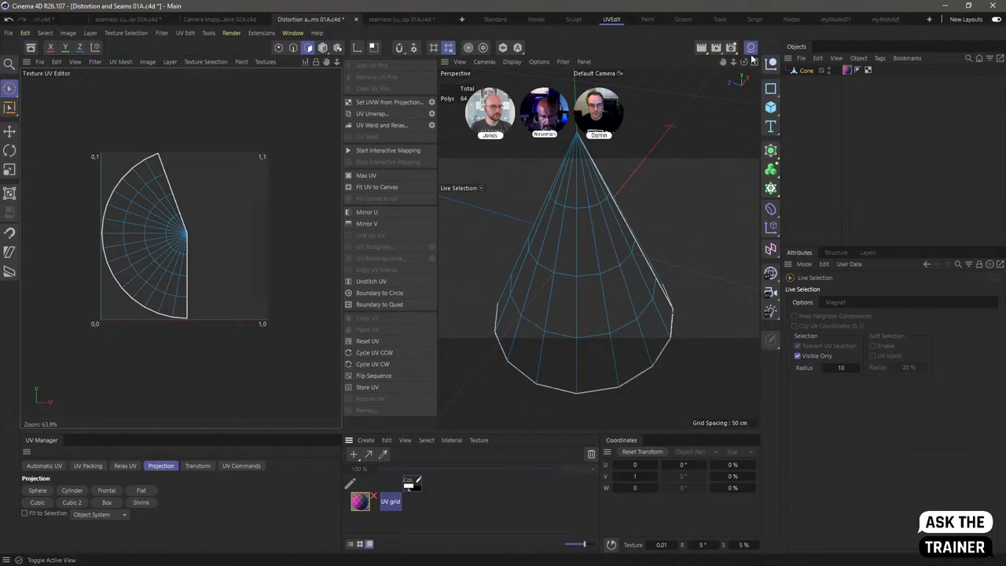
left_click(424, 512)
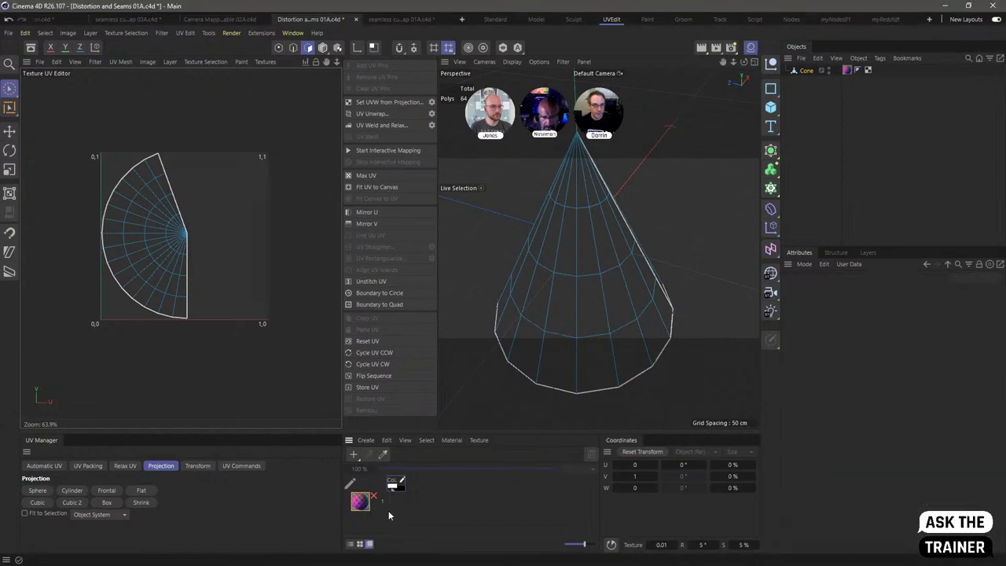
left_click_drag(364, 510, 382, 531, "ctrl")
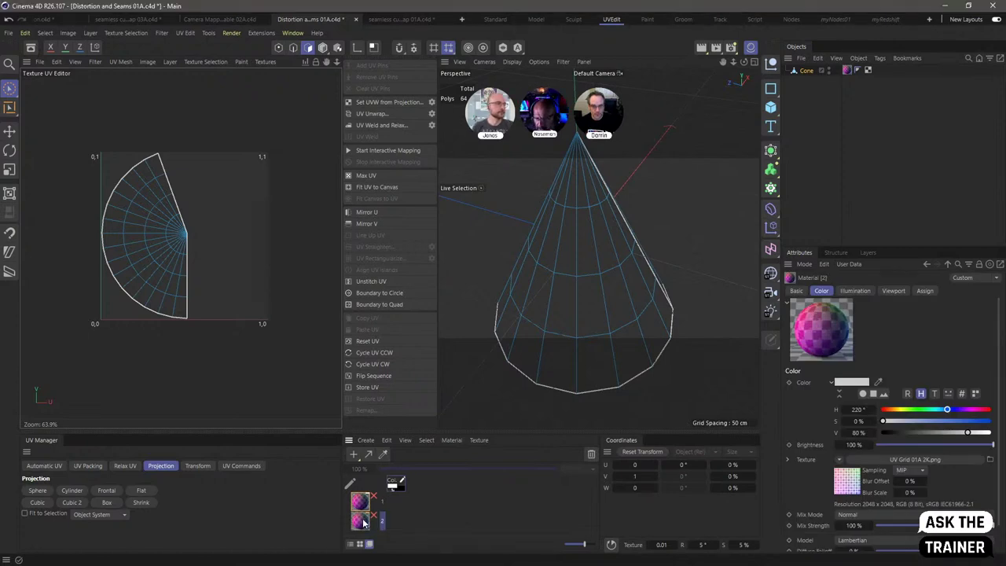
left_click(838, 460)
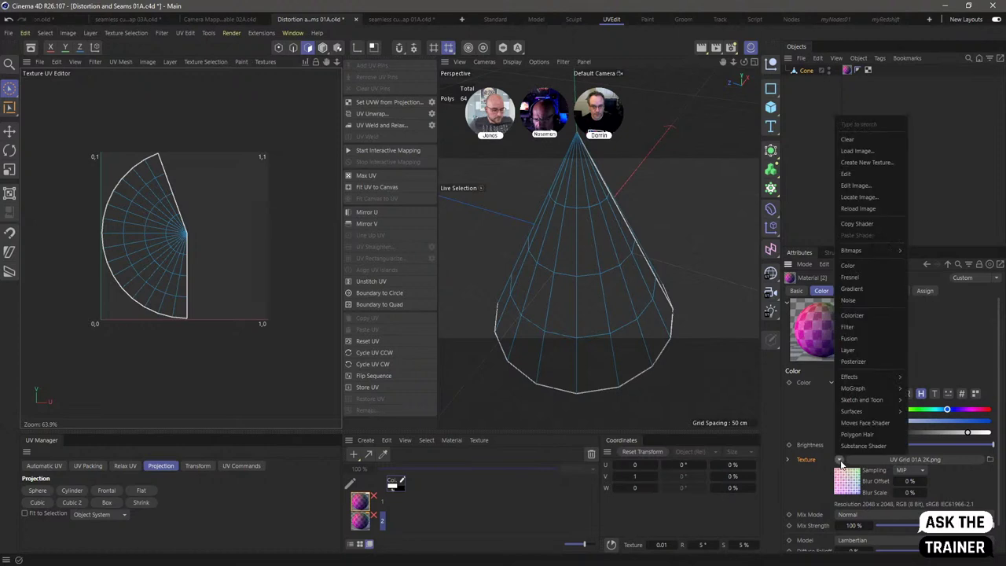
left_click(863, 315)
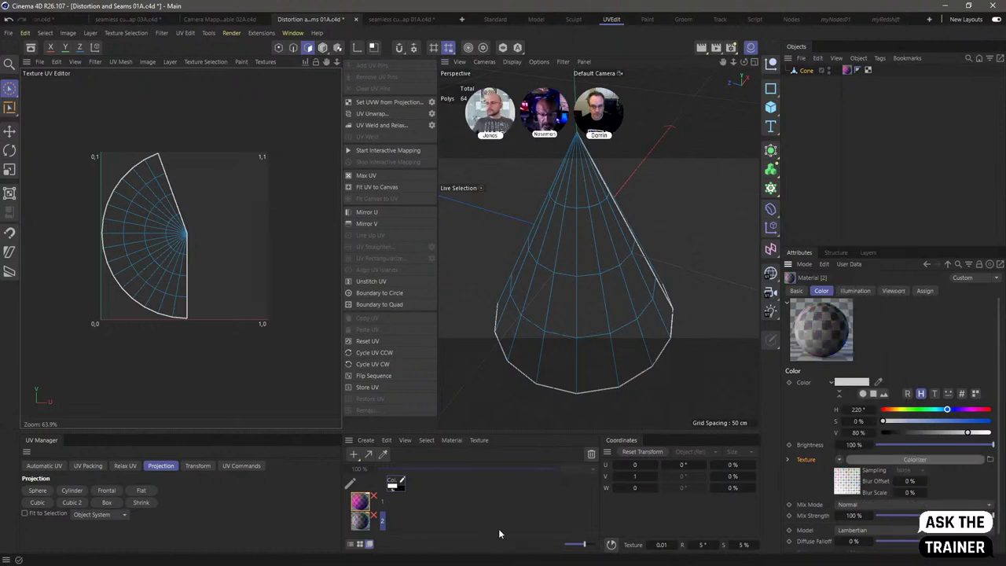
left_click(736, 146)
mouse_move(585, 227)
left_mouse_down()
mouse_move(572, 258)
mouse_move(579, 280)
left_mouse_up()
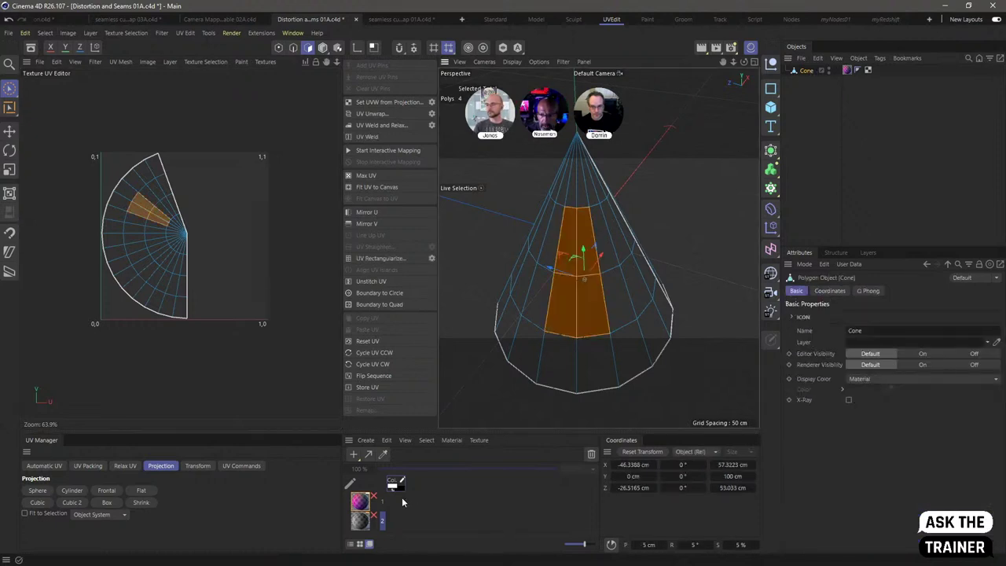
Step: Apply the magenta checker material to the four-polygon strip and view the cone in shaded display
left_click_drag(359, 501, 587, 326)
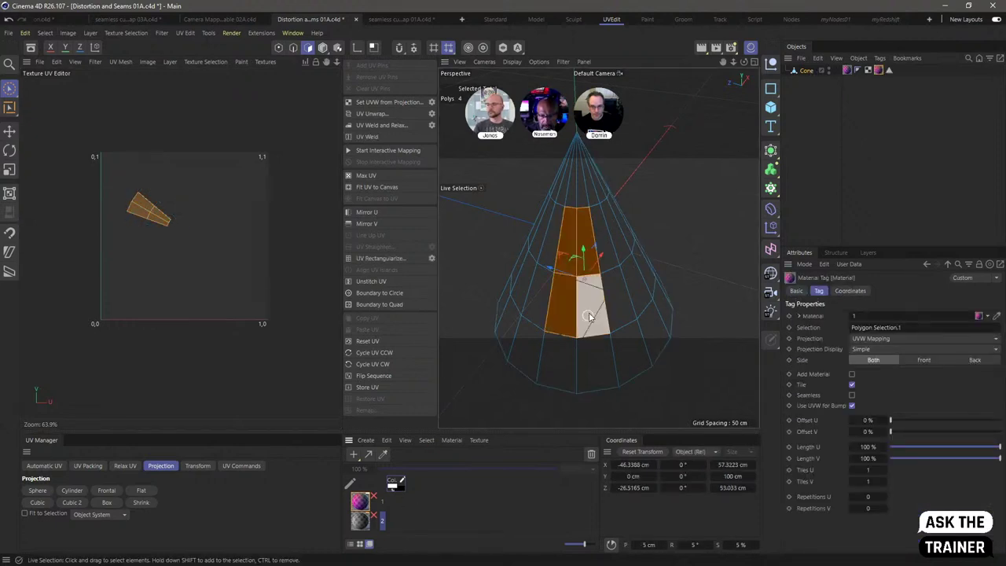
left_click(890, 70)
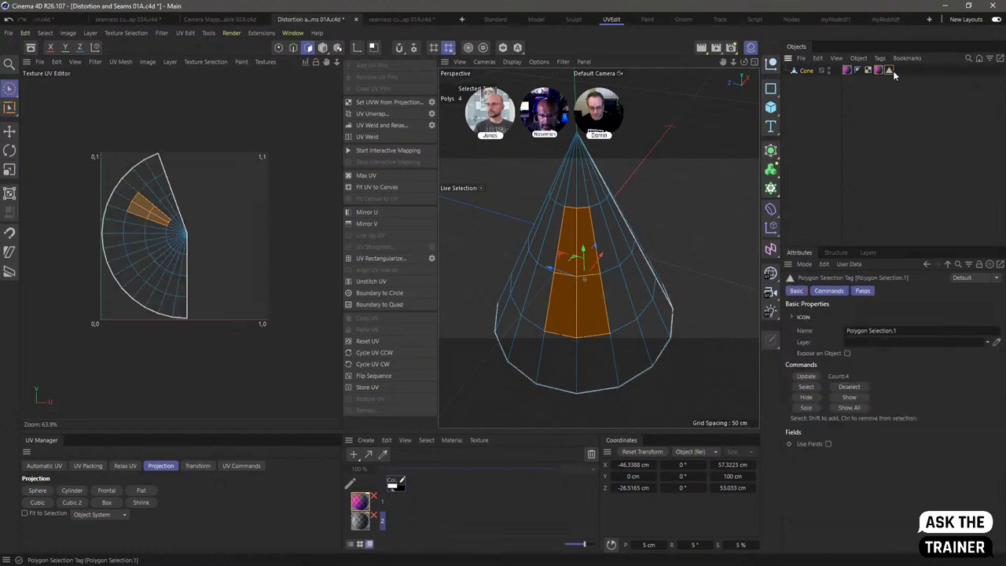
left_click(512, 61)
left_click(542, 118)
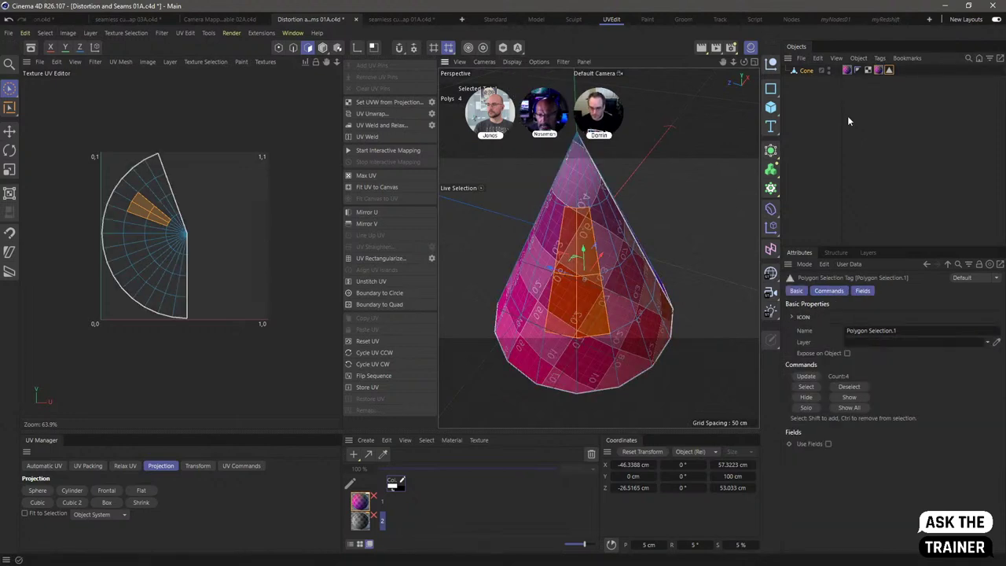
left_click(854, 83)
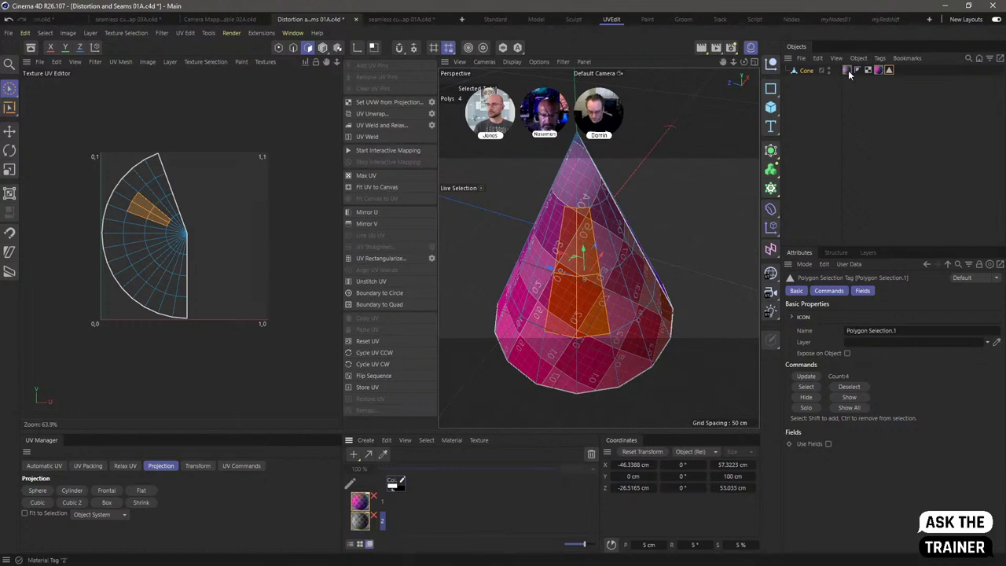
left_click_drag(605, 283, 583, 286, "alt")
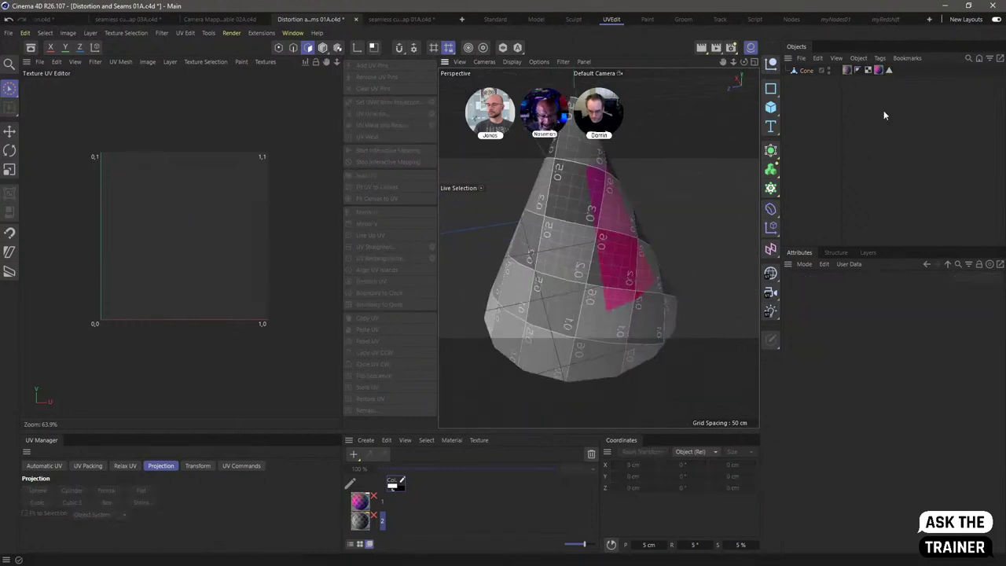
Step: Set the strip UV island's U position to 1.2876, moving it right of the canvas
left_click(806, 70)
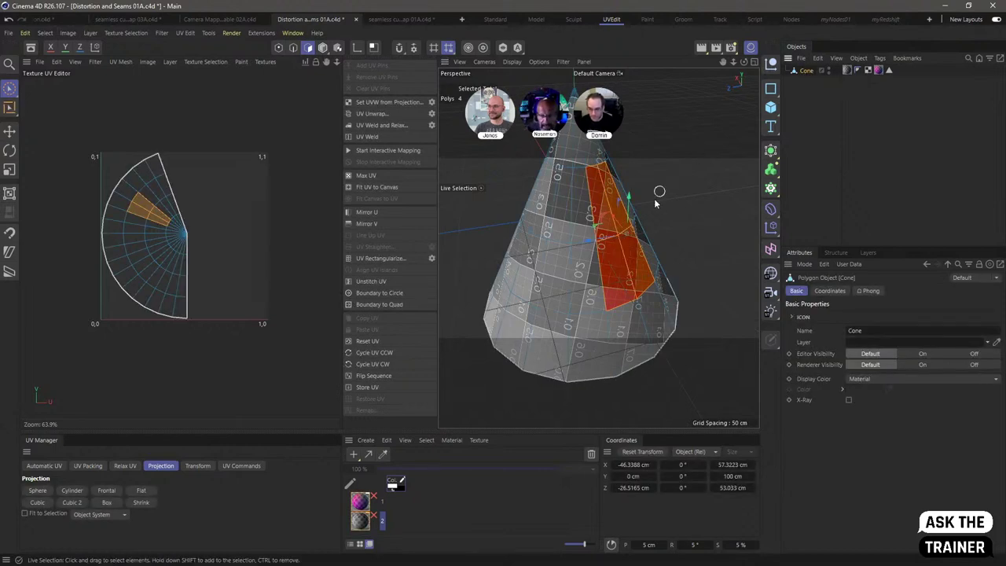
left_click_drag(656, 251, 664, 263, "alt")
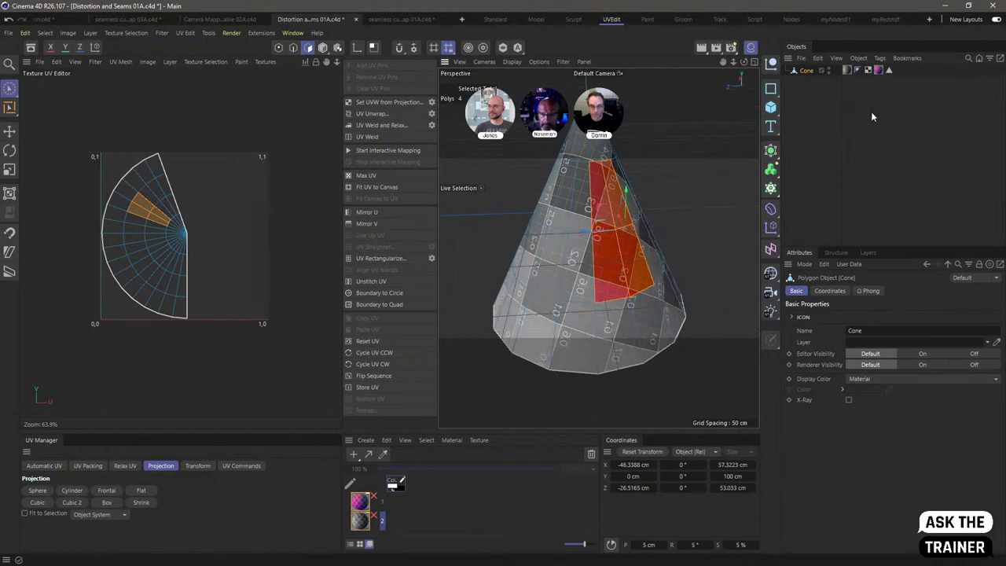
left_click(888, 70)
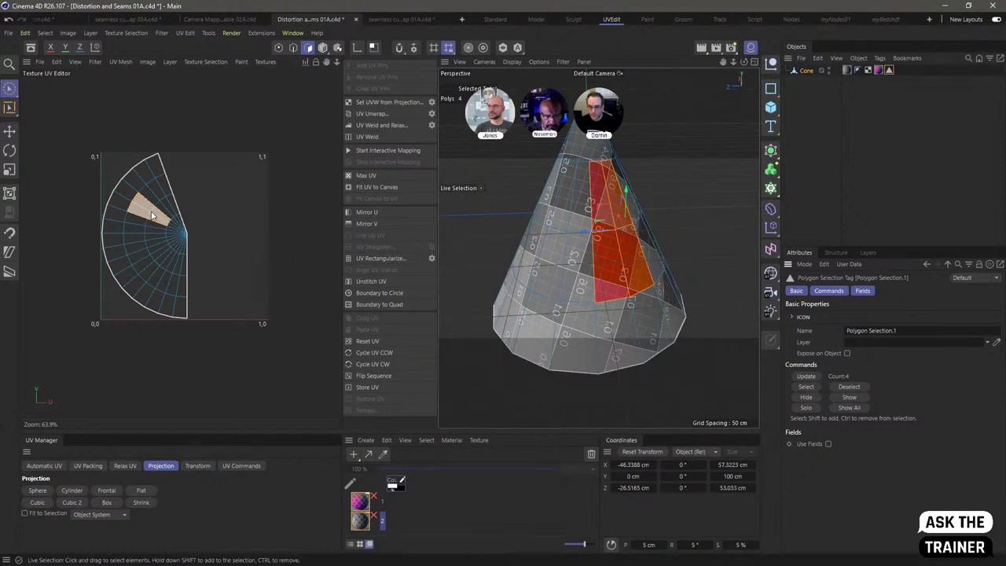
middle_click_drag(215, 217, 163, 216)
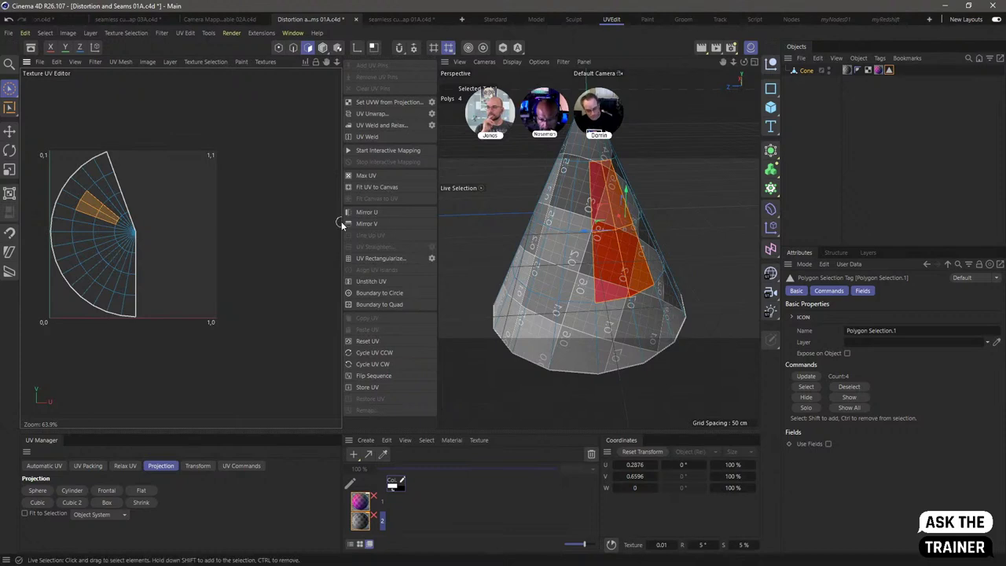
left_click(628, 464)
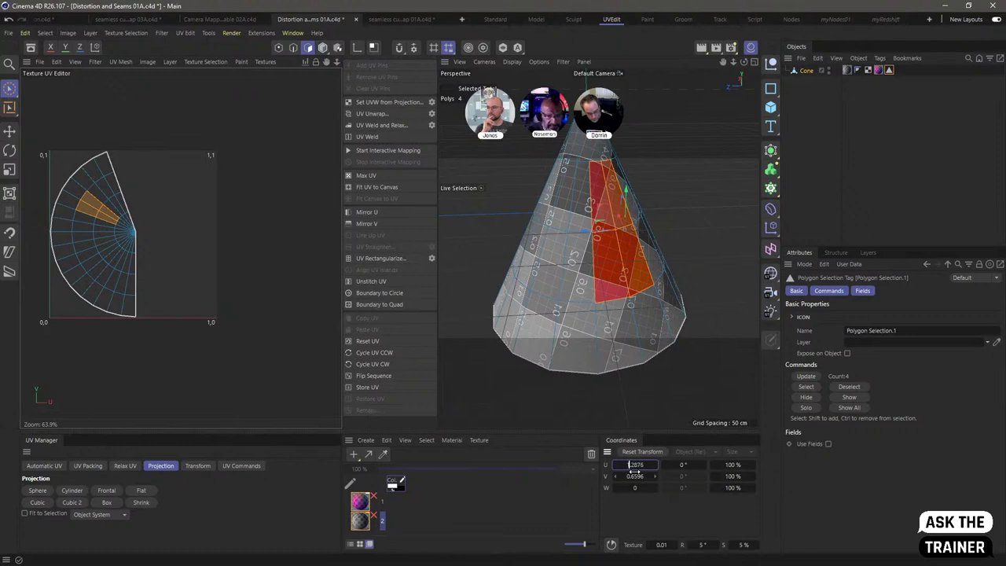
key("Return")
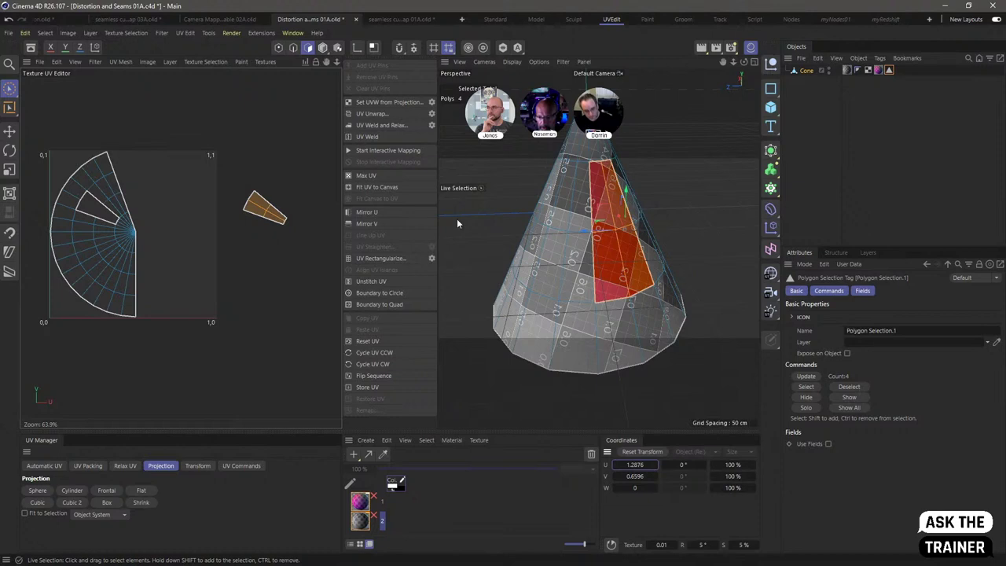
Step: Test the strip material tag's Offset U at about 55%, 0% and -1000%
left_click(847, 70)
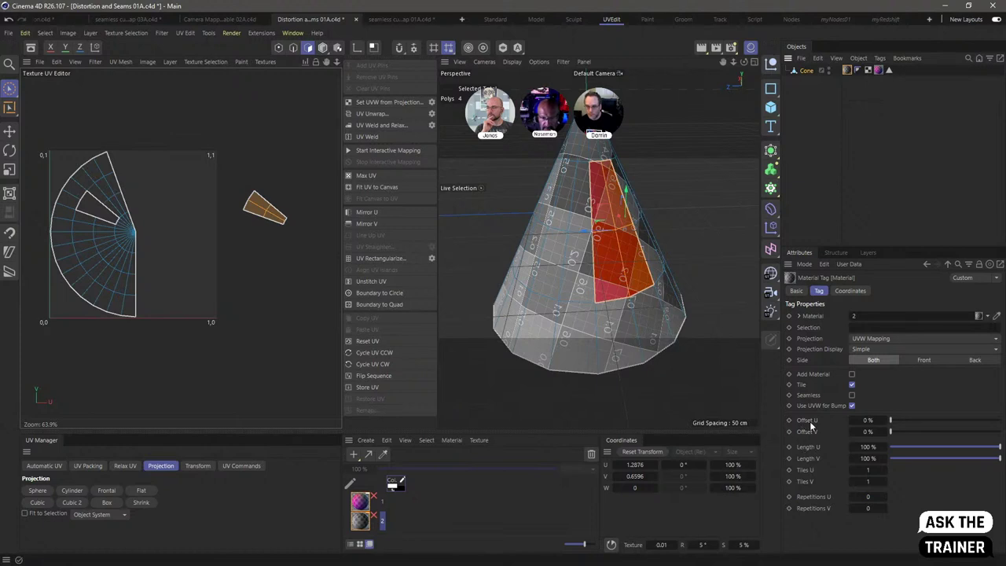
left_click_drag(890, 421, 998, 421)
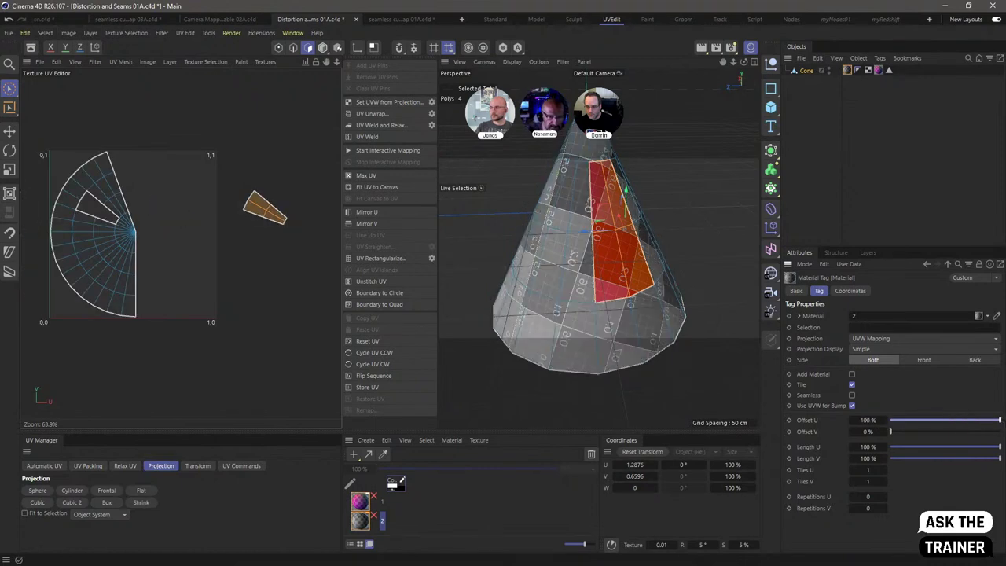
middle_click_drag(173, 345, 269, 347, "alt")
double_click(867, 420)
type("0")
key("Return")
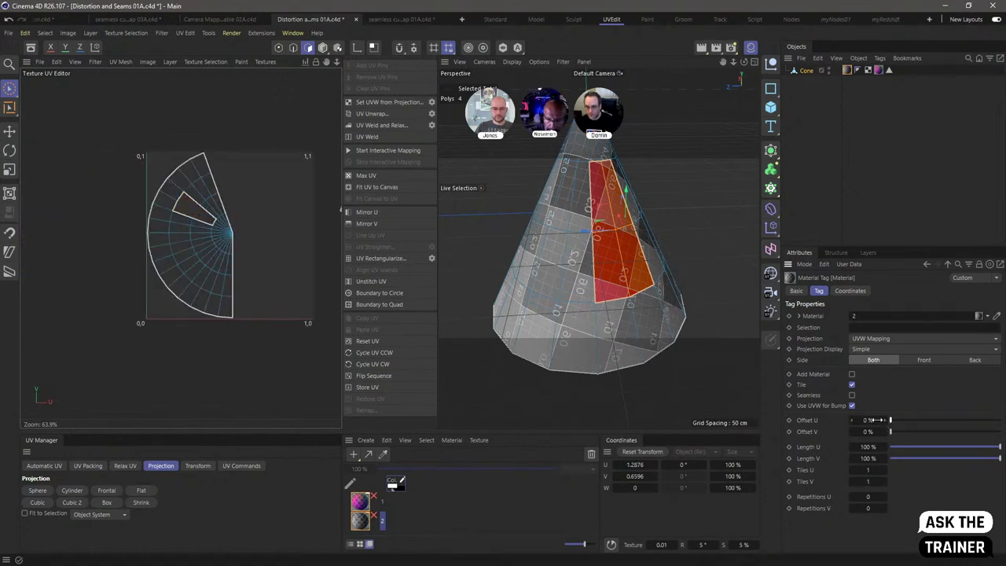
type("-100")
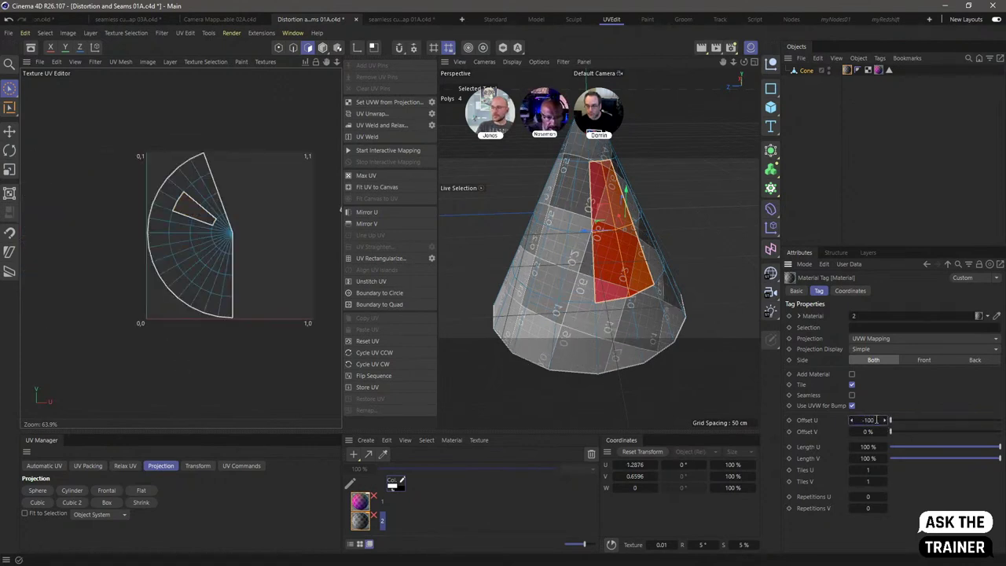
type("0")
key("Return")
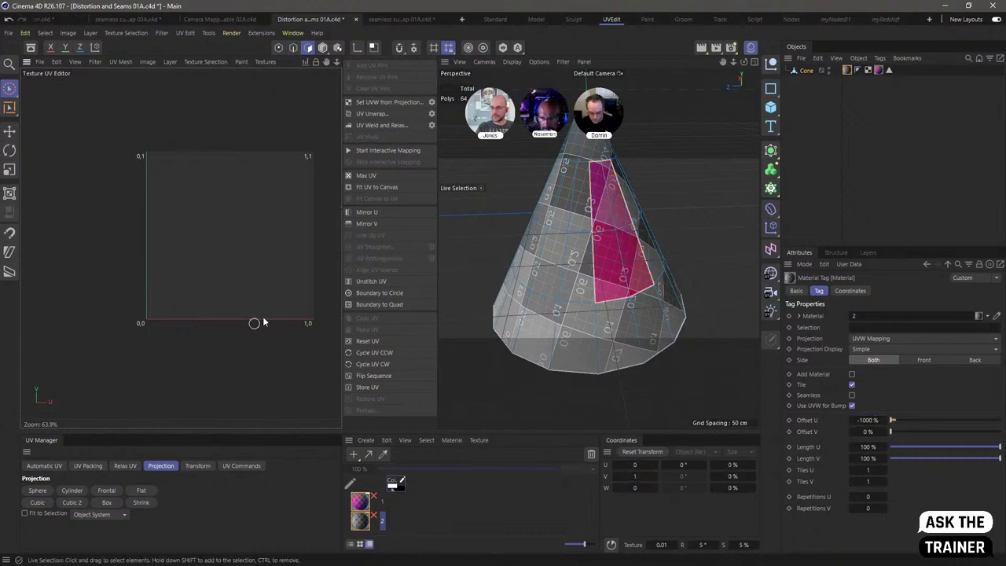
Step: Reset Offset U to 0% and select the detached strip UV island
middle_click_drag(262, 320, 154, 330, "alt")
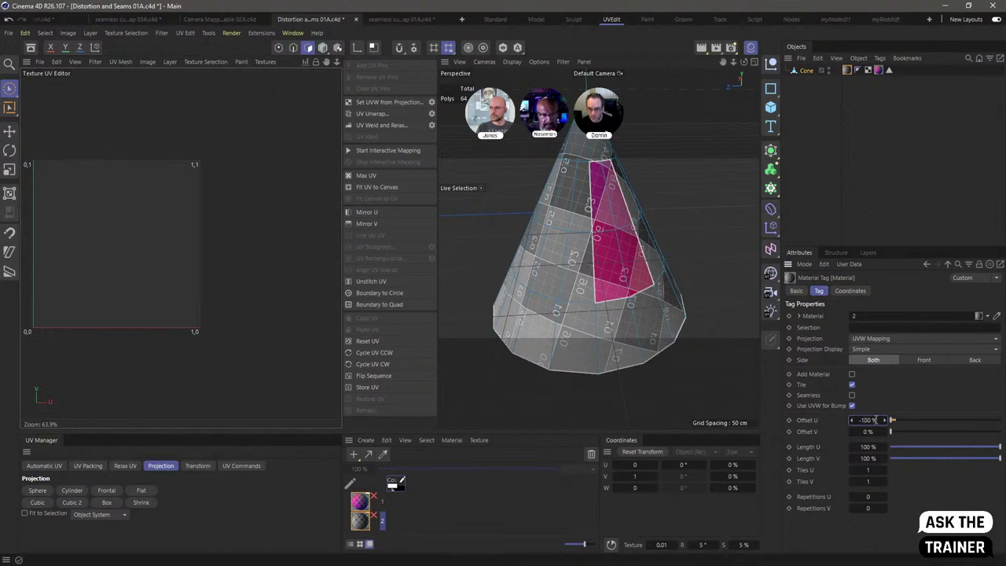
double_click(875, 420)
type("0")
key("Return")
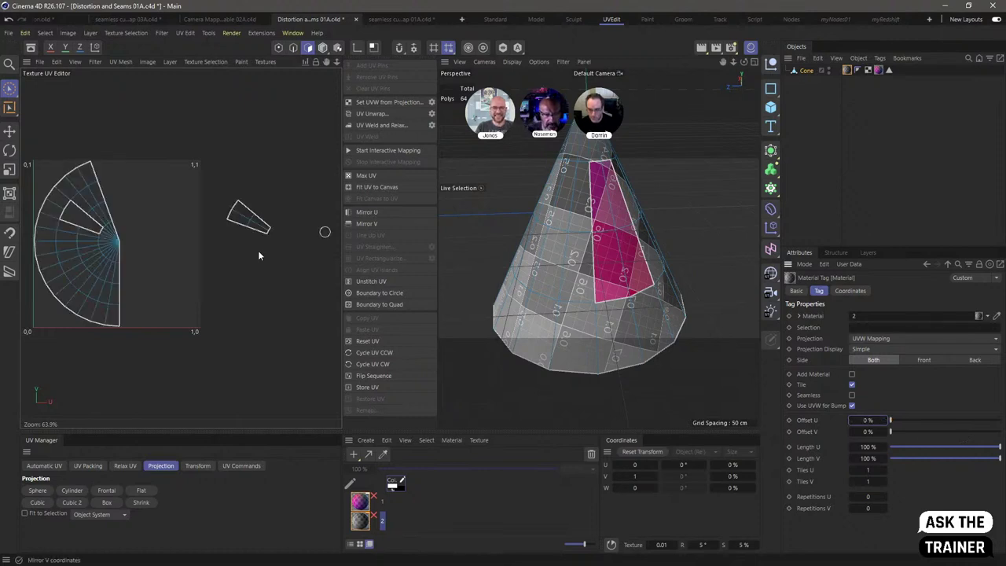
middle_click_drag(213, 284, 190, 292, "alt")
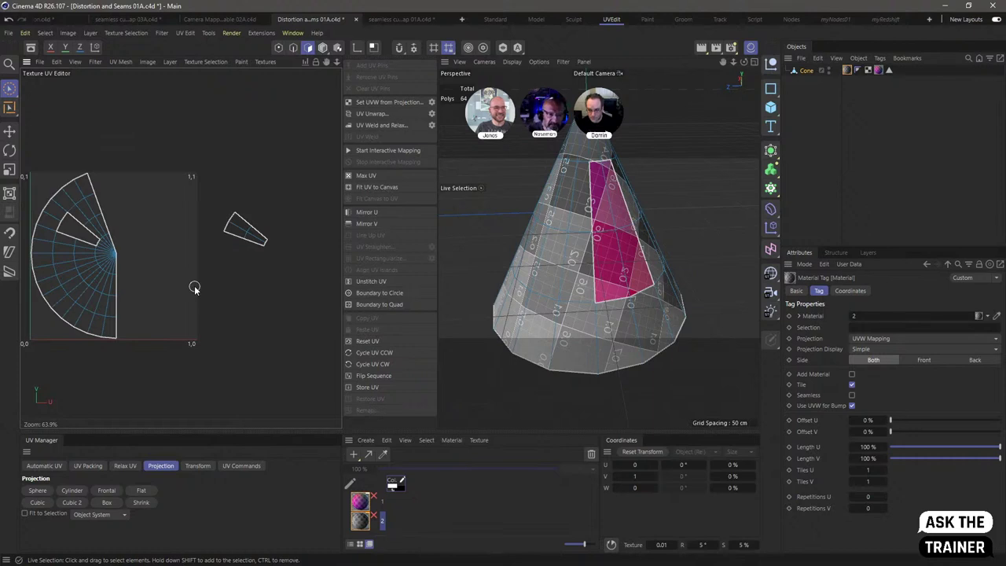
left_click_drag(270, 186, 233, 243)
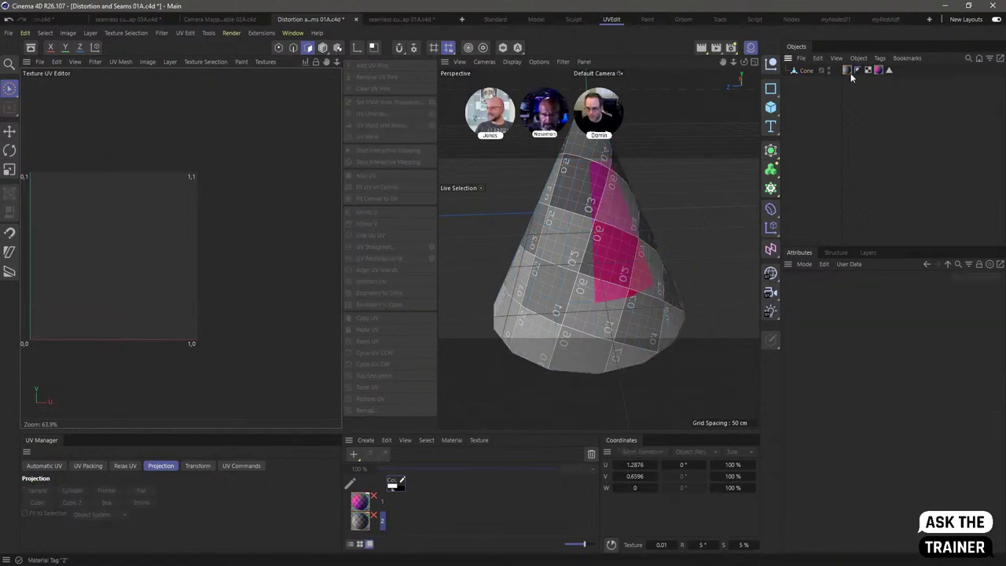
Step: Delete the cone's Polygon Selection tag and open the material tag's UV grid material
left_click(878, 70)
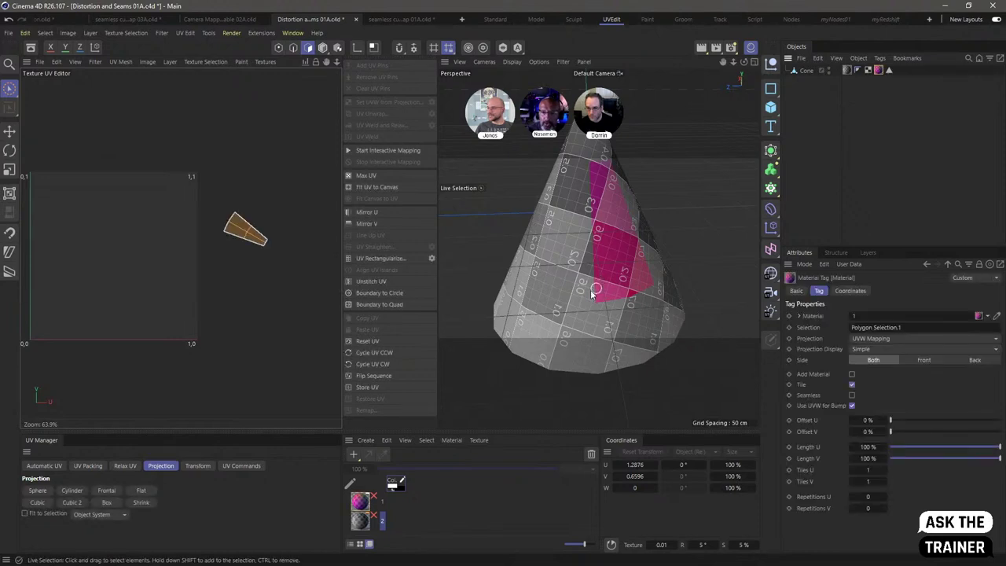
left_click(889, 71)
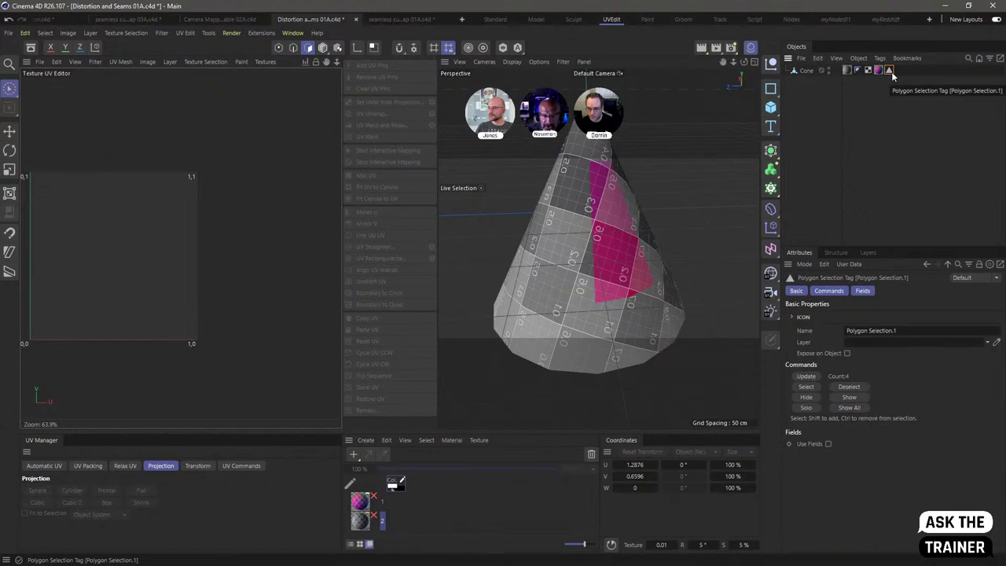
key("Delete")
left_click(878, 71)
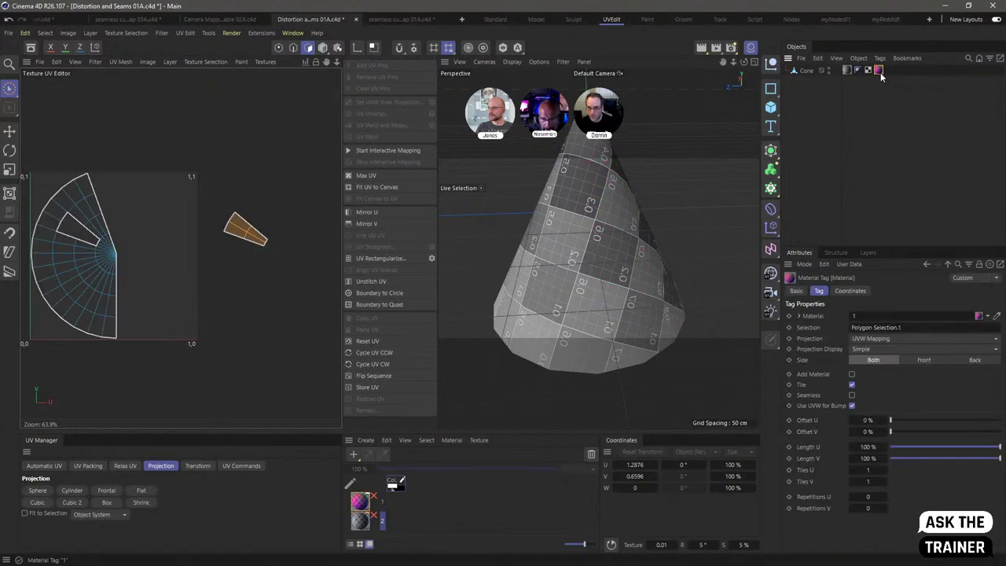
double_click(879, 71)
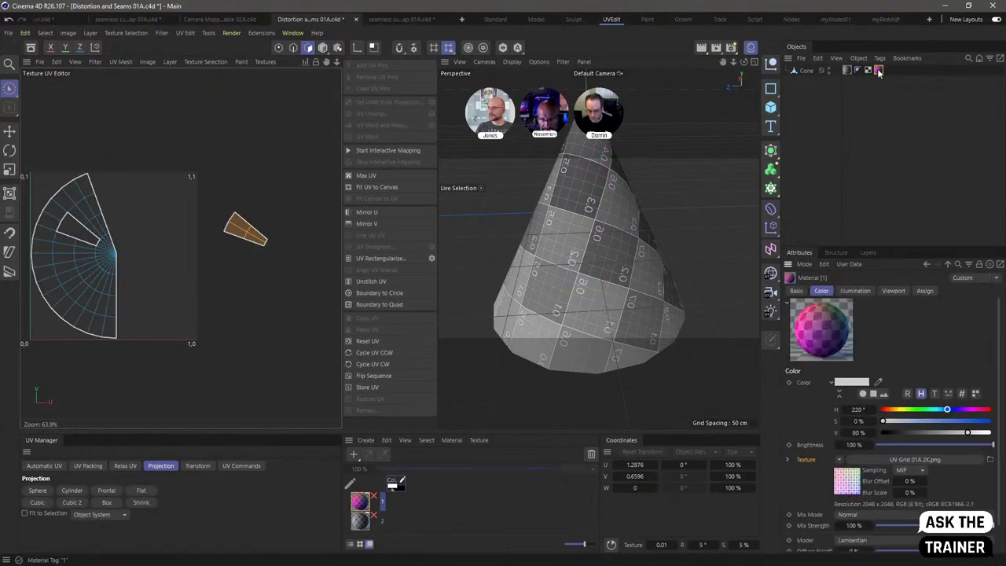
Step: In the UV grid material's texture file, try appending UDIM-style suffixes (_4638, UD14) to the name
double_click(360, 507)
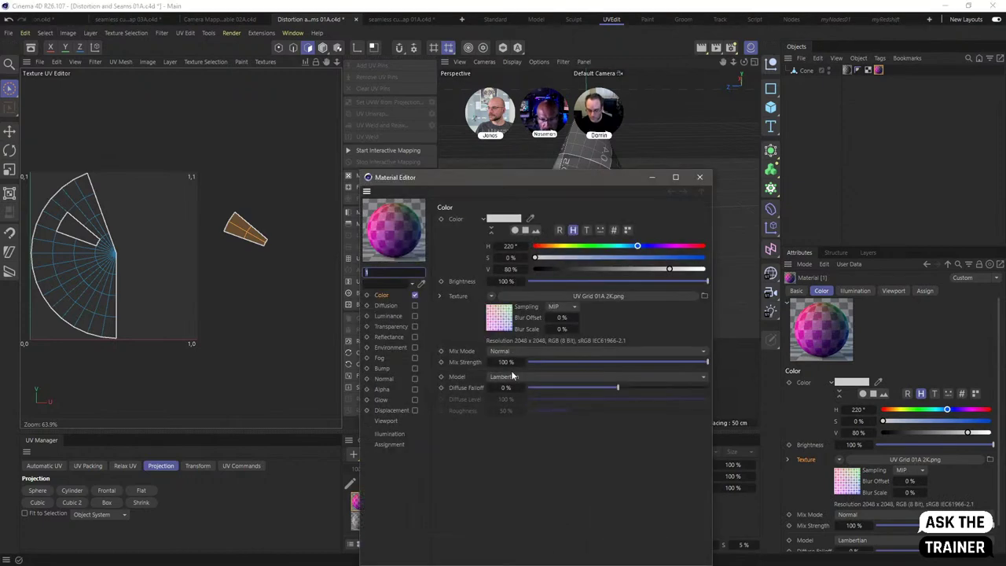
left_click(495, 324)
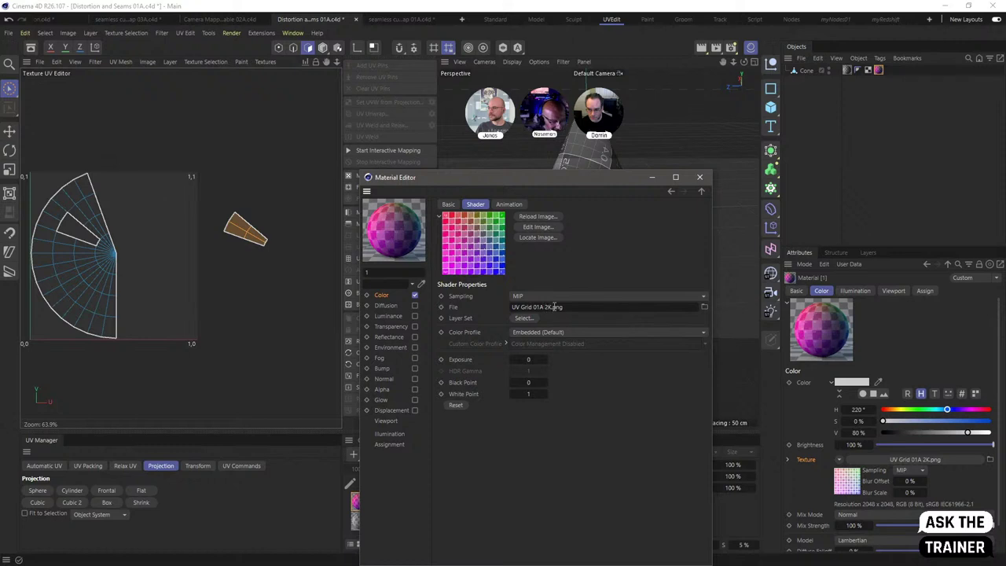
left_click(551, 306)
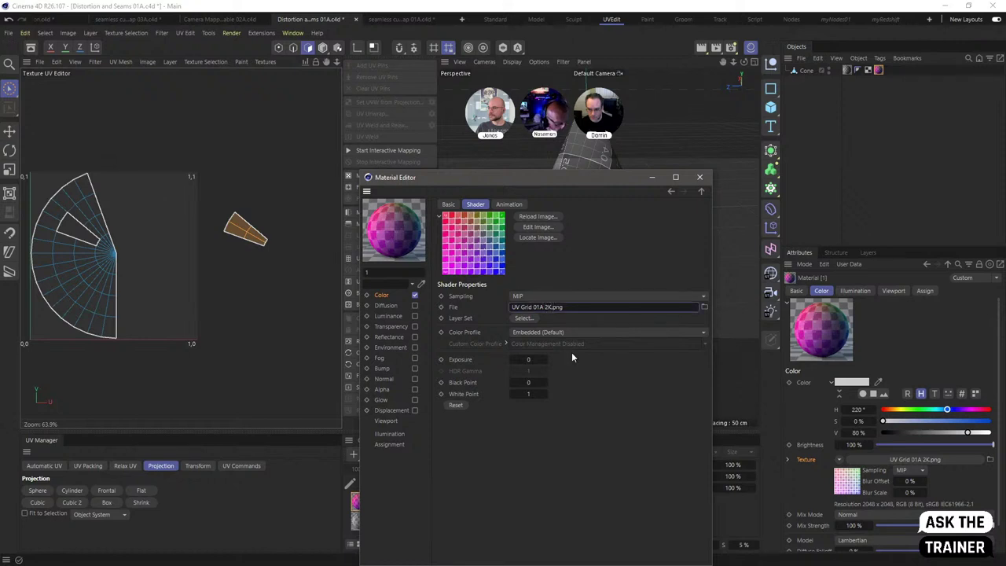
type("_")
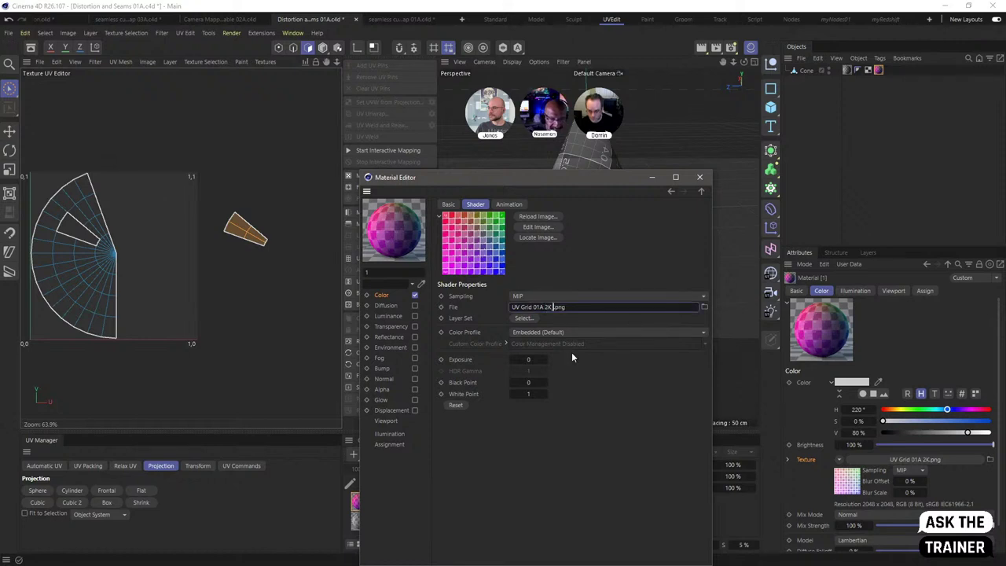
type("4638")
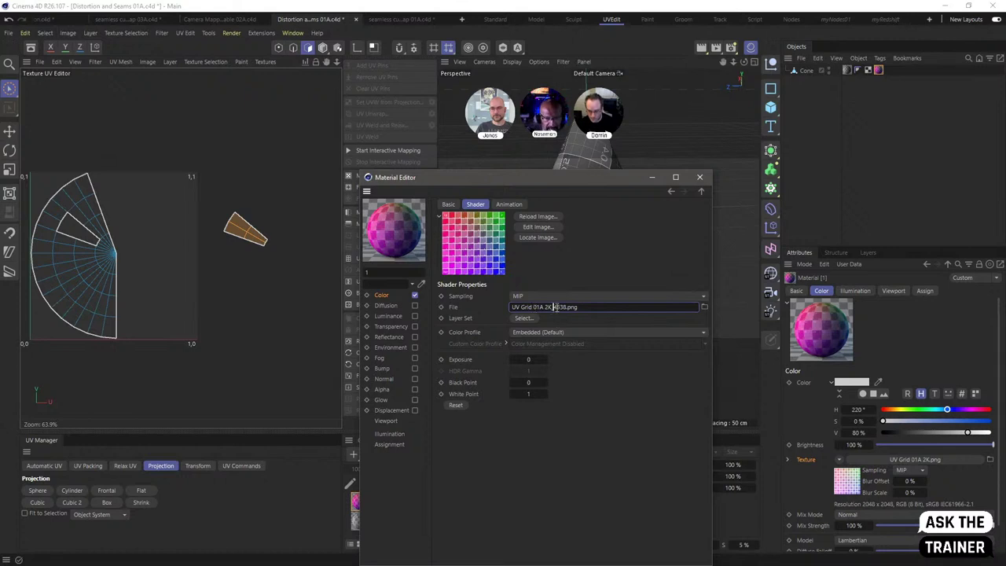
left_click(555, 307)
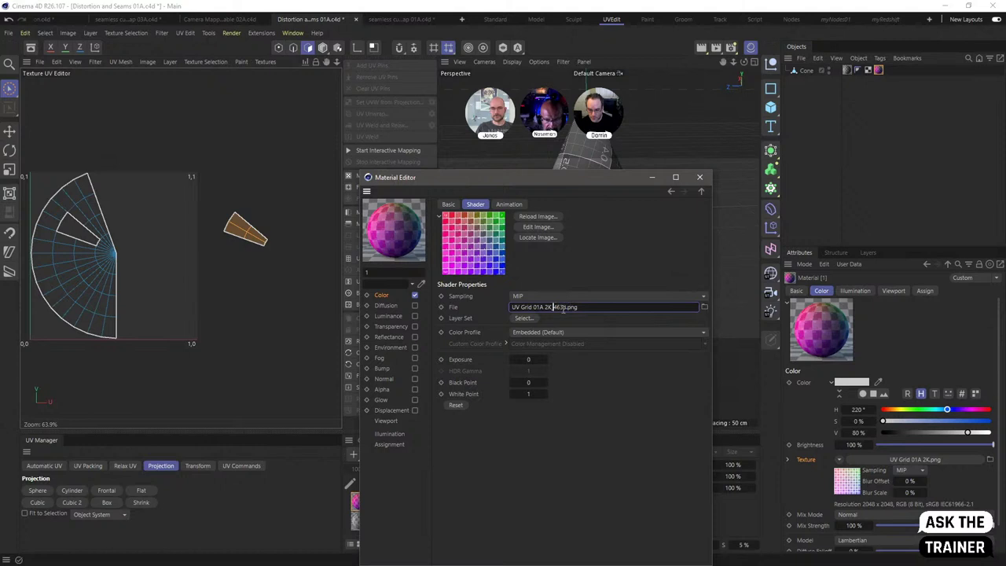
left_click_drag(553, 307, 566, 307)
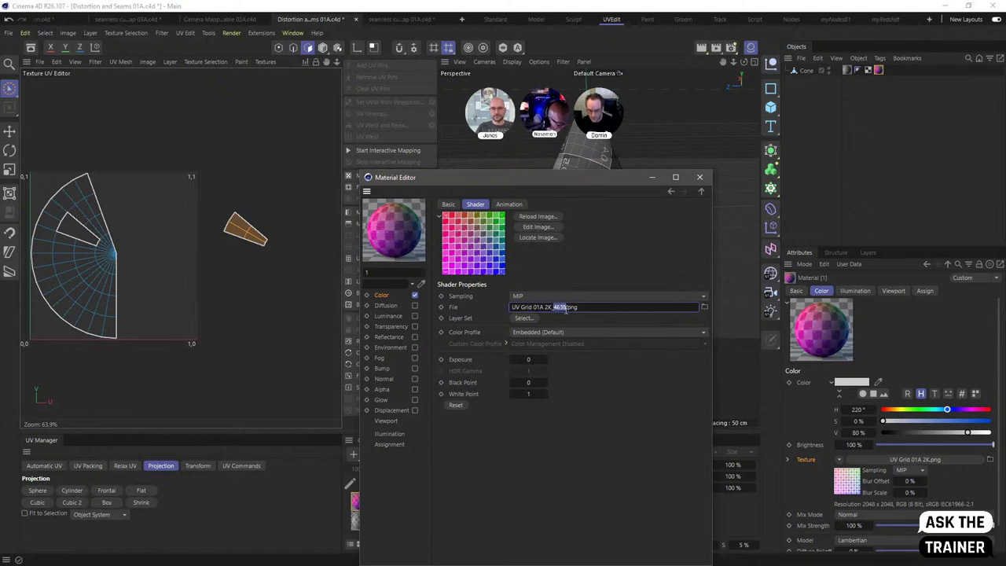
key("BackSpace")
type("UD")
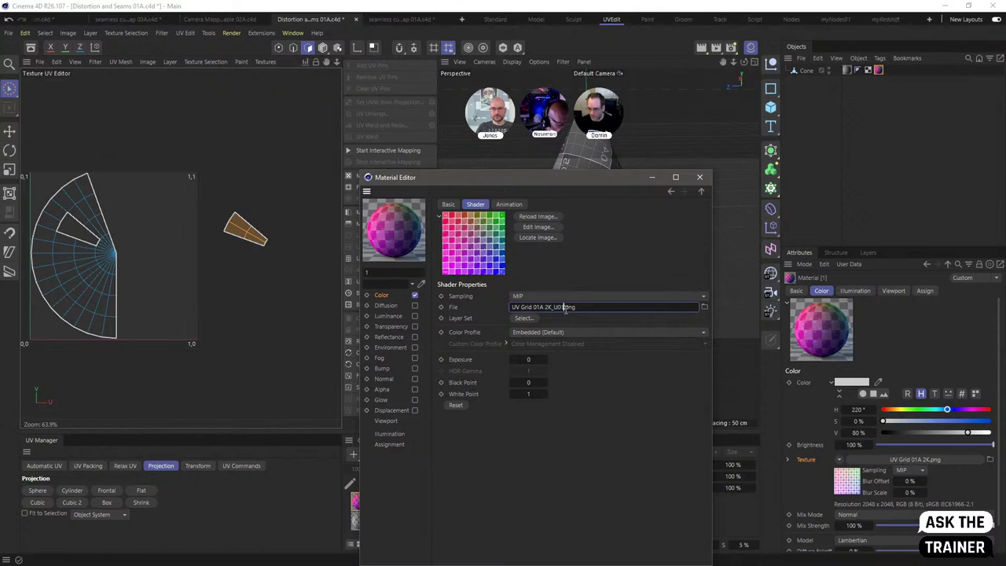
type("1")
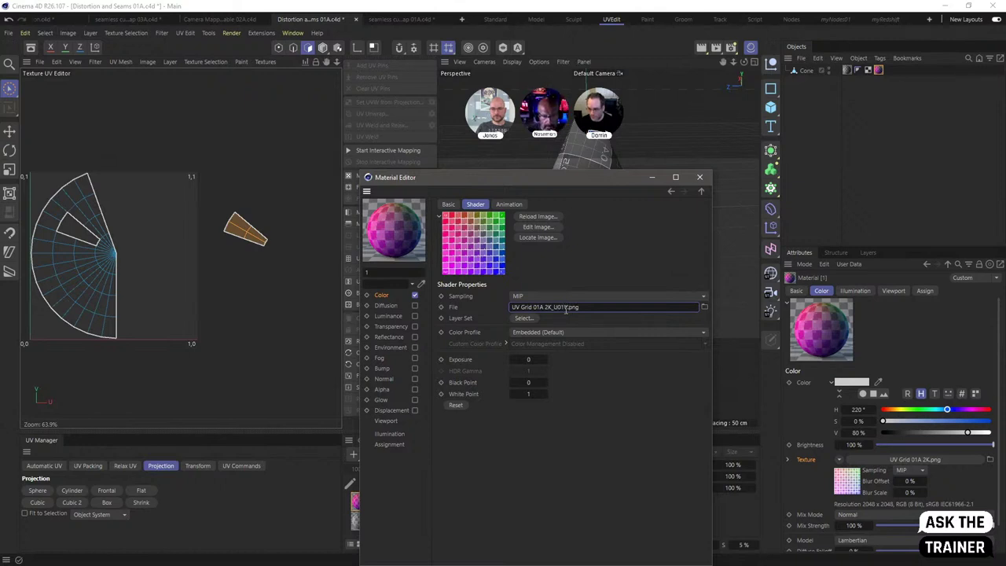
type("4")
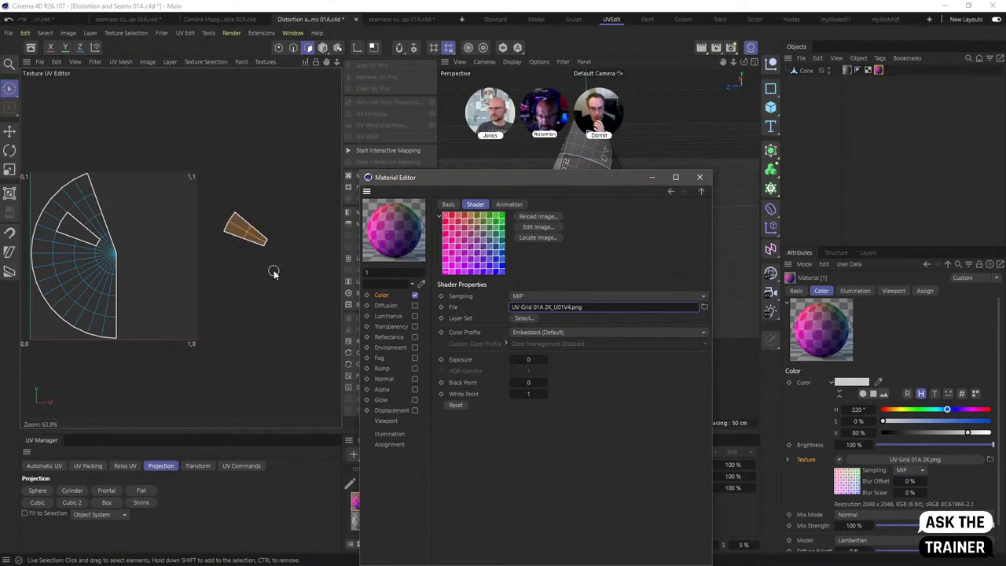
Step: Check the cone's material tags and move the material editor off the cone view
left_click(846, 72)
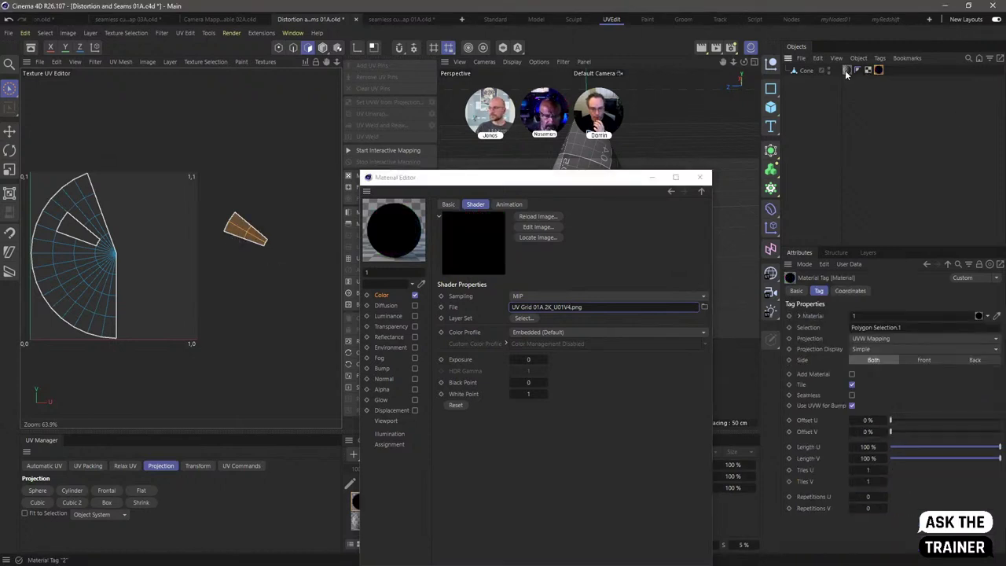
left_click(857, 70, "shift")
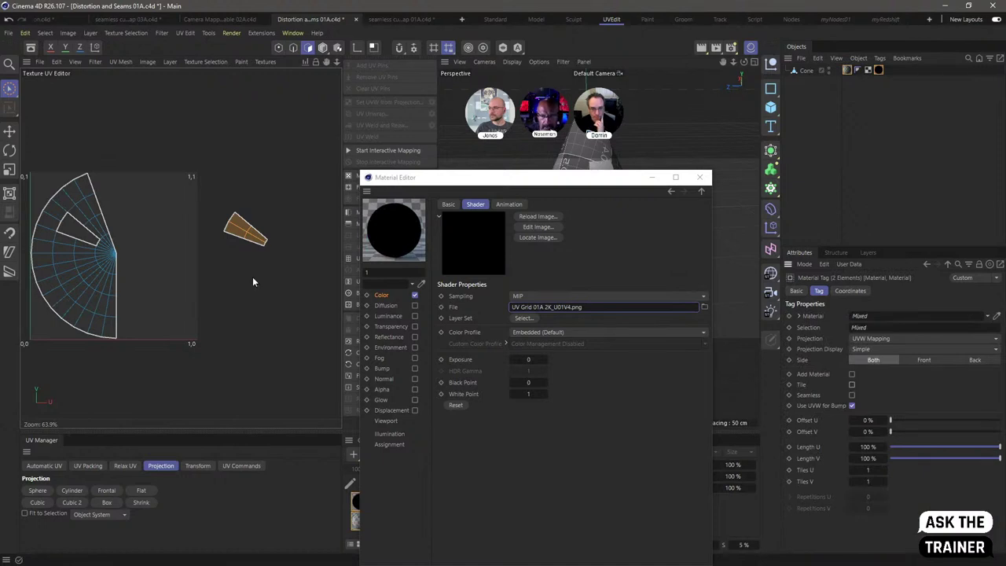
left_click(864, 102)
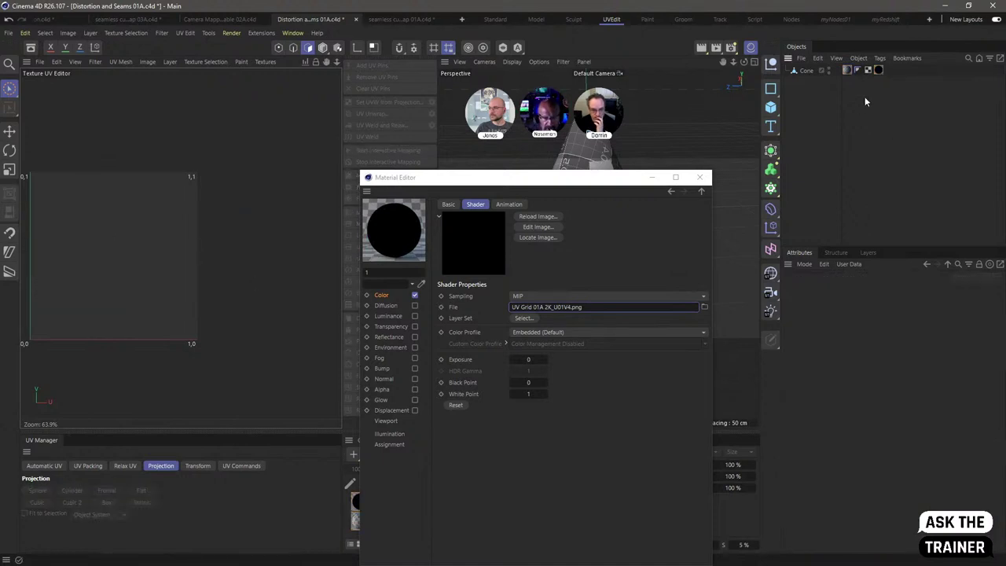
left_click(610, 305)
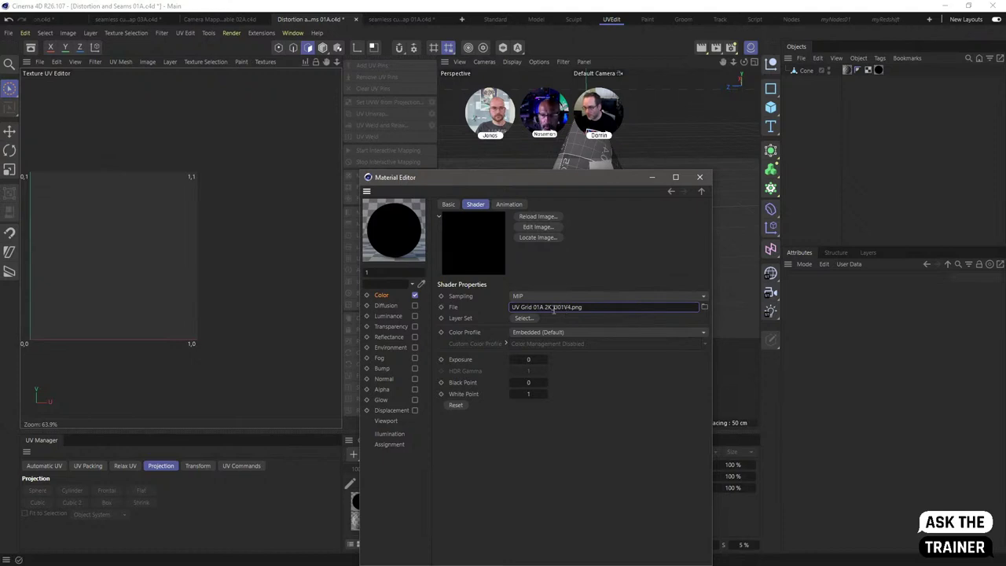
left_click(878, 70)
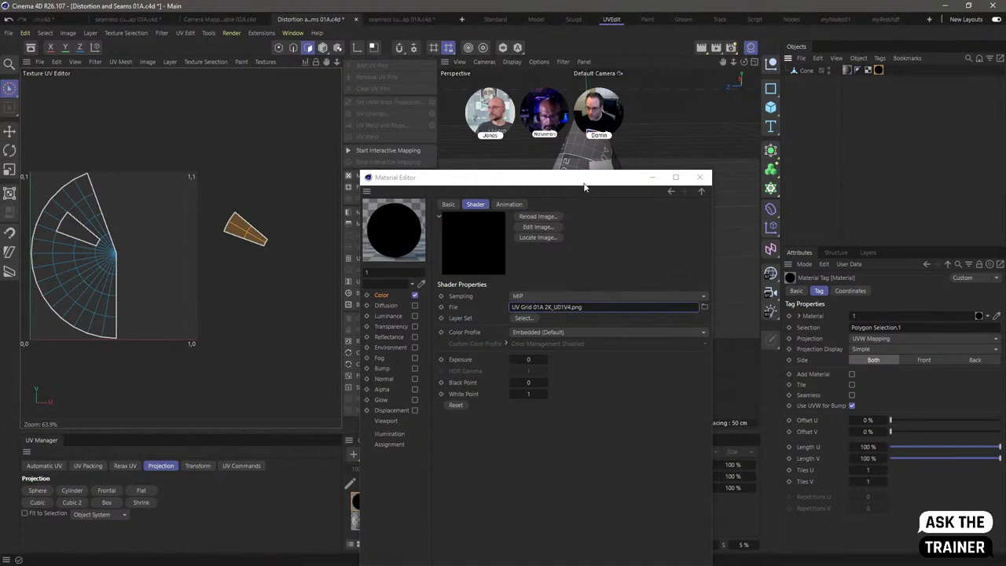
left_click_drag(586, 179, 449, 269)
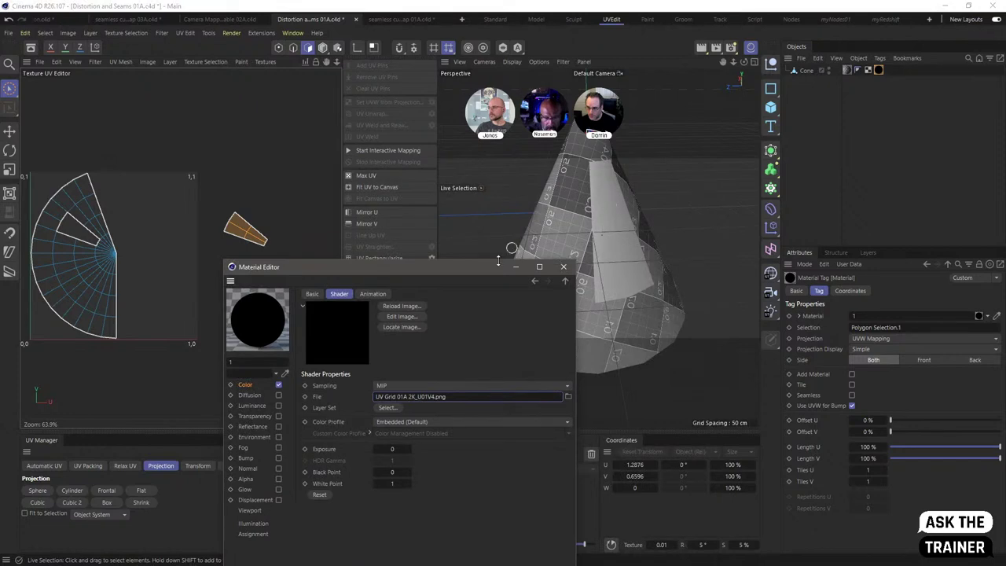
left_click_drag(284, 265, 260, 249)
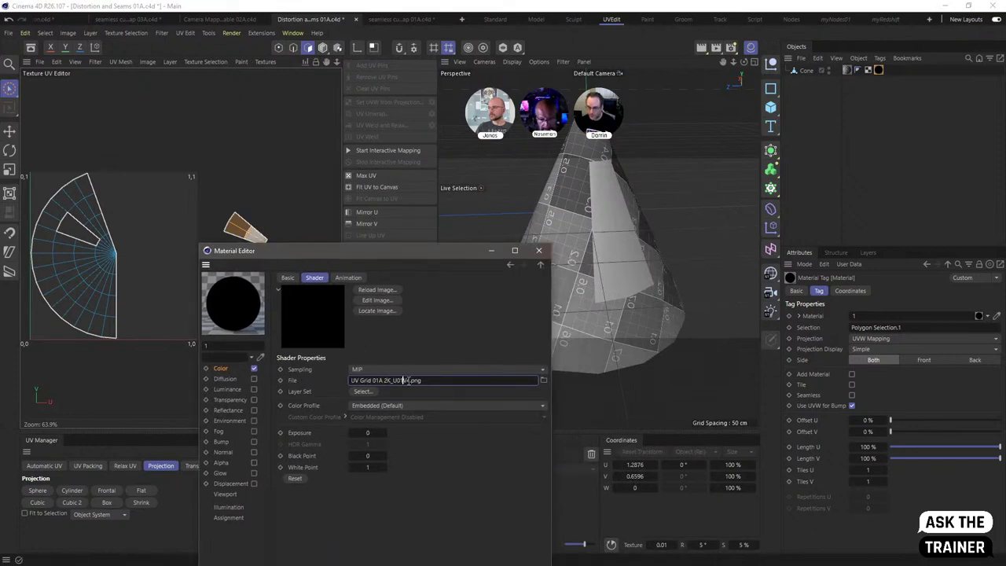
Step: Delete the suffix to restore the texture file to UV Grid 01A 2K.png
left_click_drag(411, 381, 391, 380)
key("BackSpace")
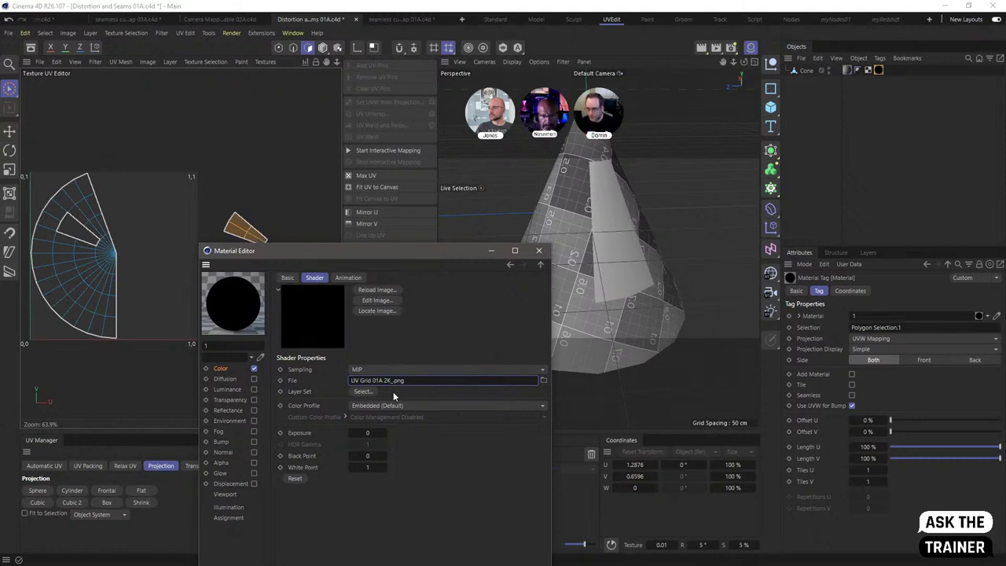
key("Delete")
key("Return")
left_click_drag(409, 250, 438, 275)
left_click(879, 71)
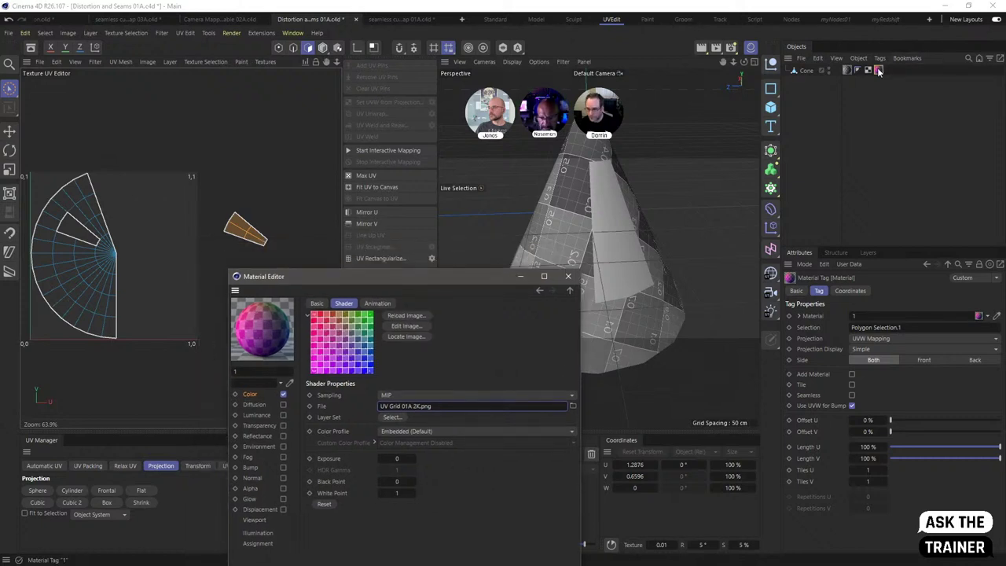
left_click(872, 420)
type("-100")
key("Return")
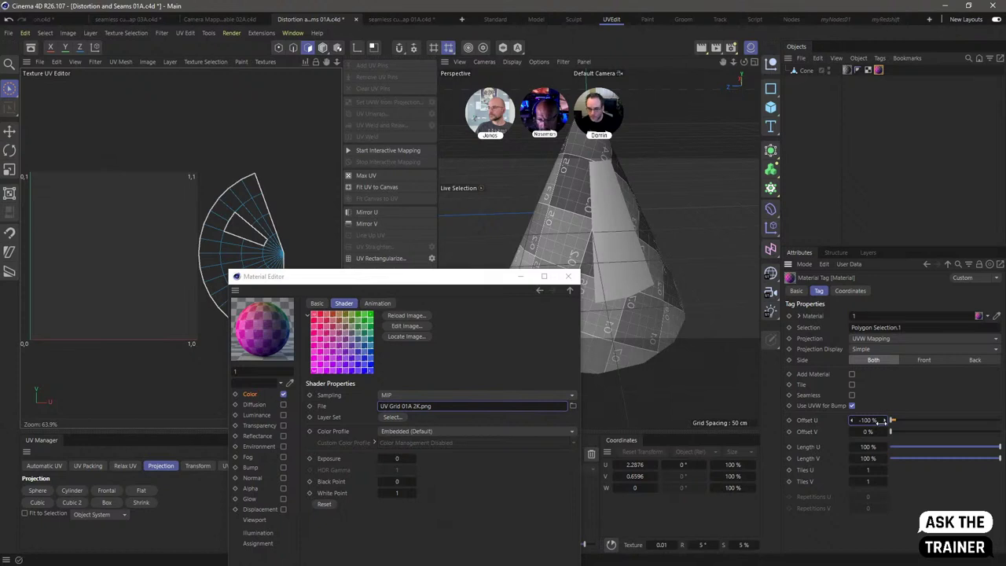
left_click(870, 421)
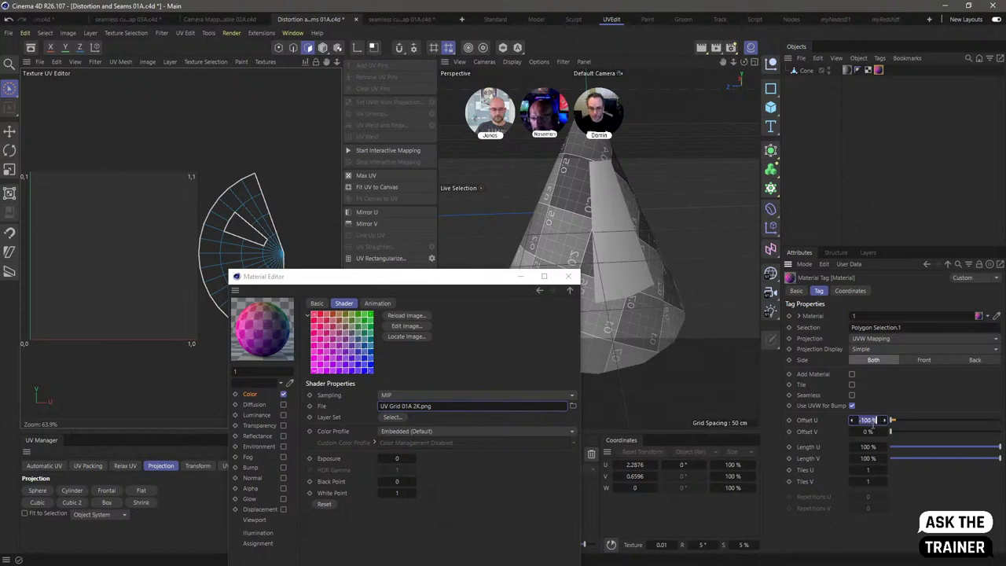
type("0")
key("Return")
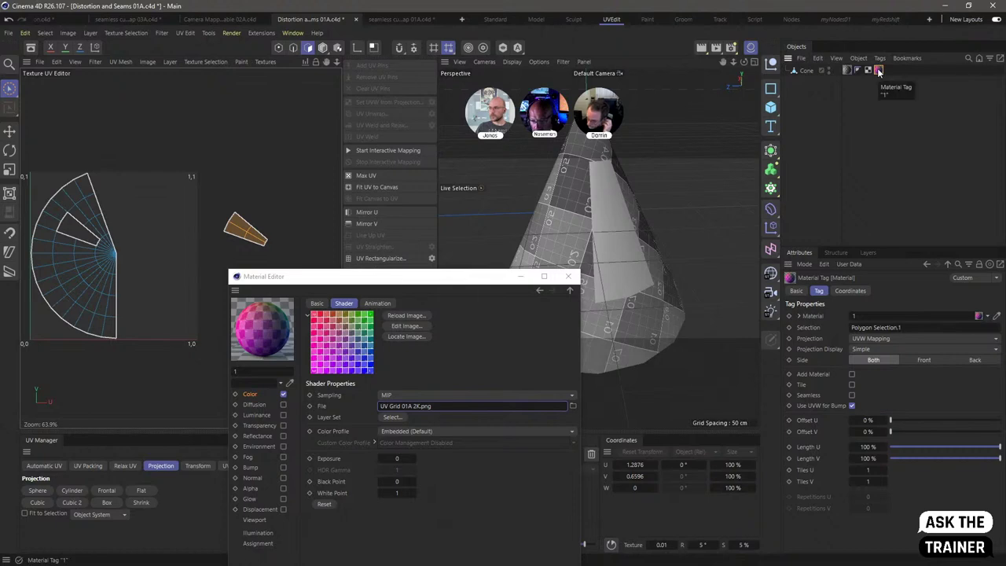
left_click_drag(890, 421, 999, 420)
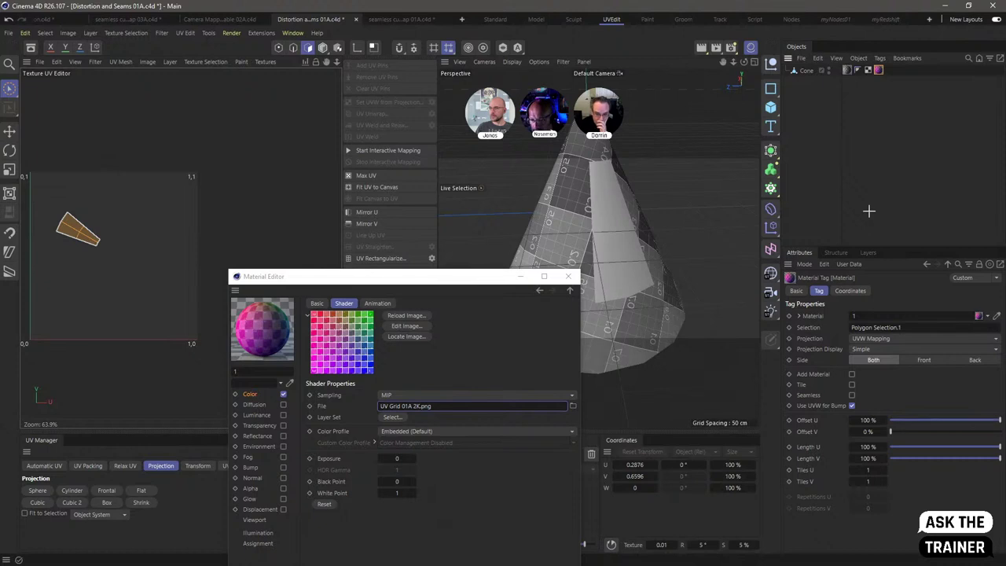
left_click(878, 86)
left_click(879, 70)
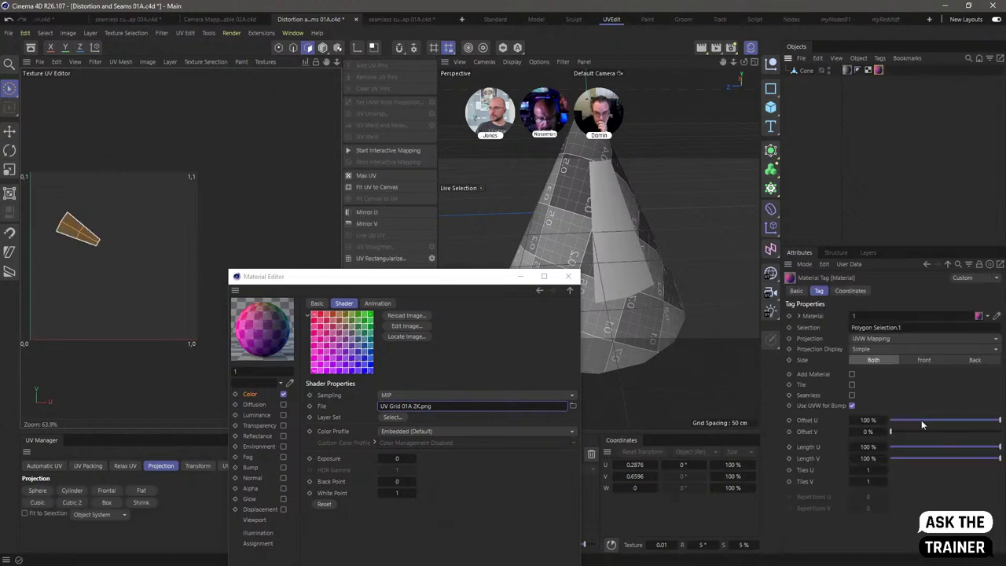
left_click_drag(920, 424, 888, 424)
left_click_drag(418, 279, 448, 73)
Step: Clear material tag 1's Selection field so the pink material covers the whole cone
left_click(361, 524)
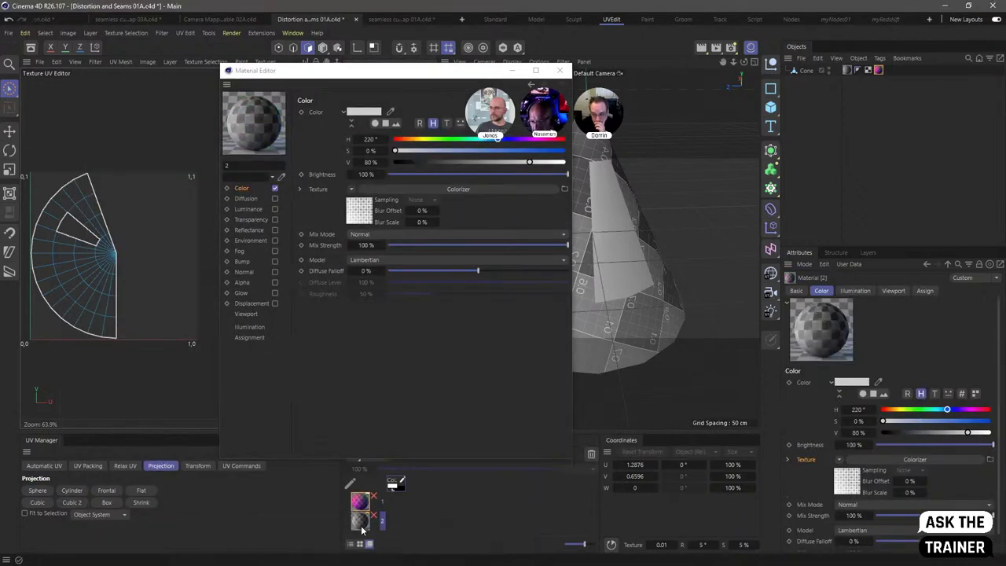
left_click(847, 70)
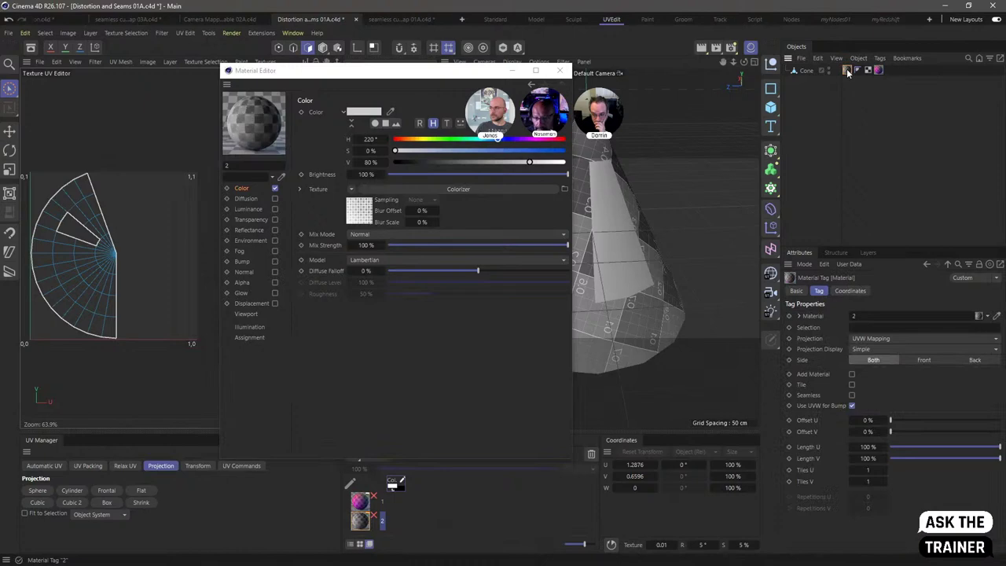
left_click_drag(469, 72, 507, 297)
left_click(878, 70)
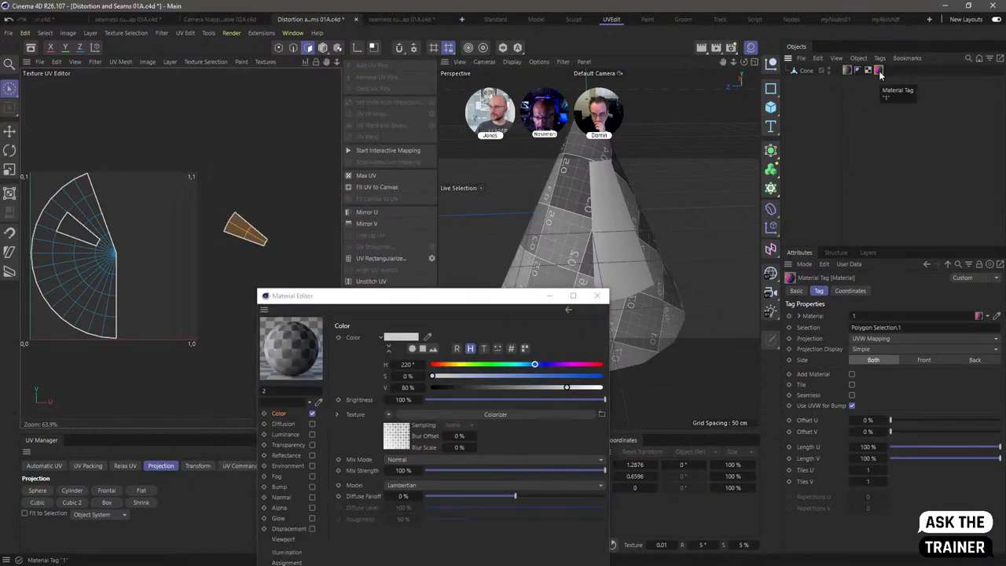
left_click(912, 326)
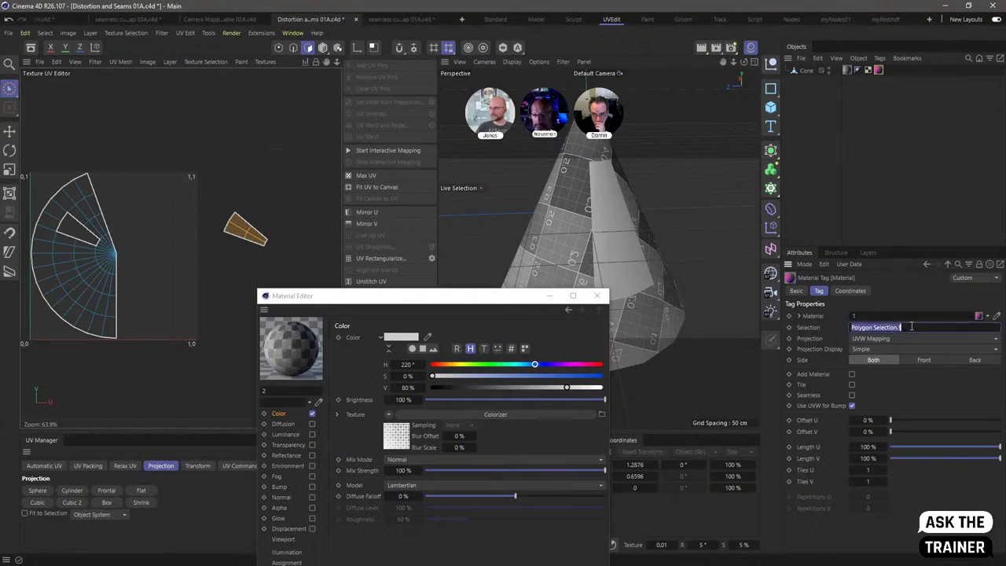
key("BackSpace")
key("Return")
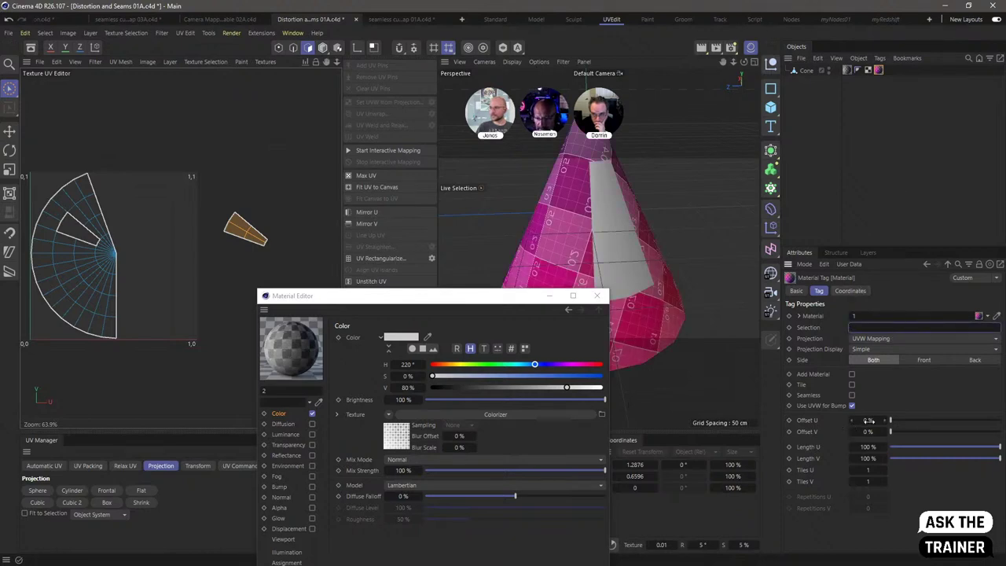
Step: Set material tag 2's Offset U to 100%
left_click_drag(422, 299, 381, 303)
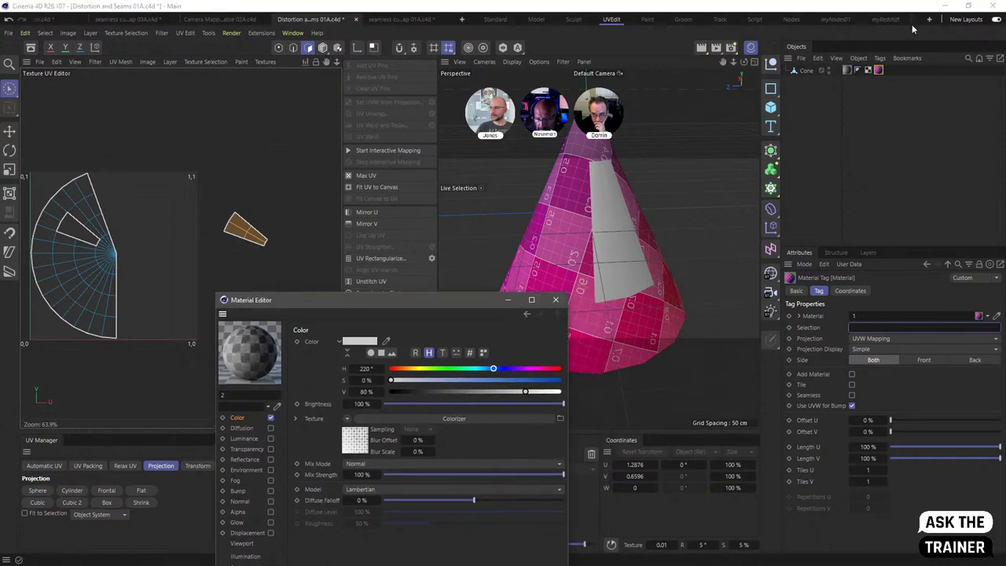
left_click(848, 69)
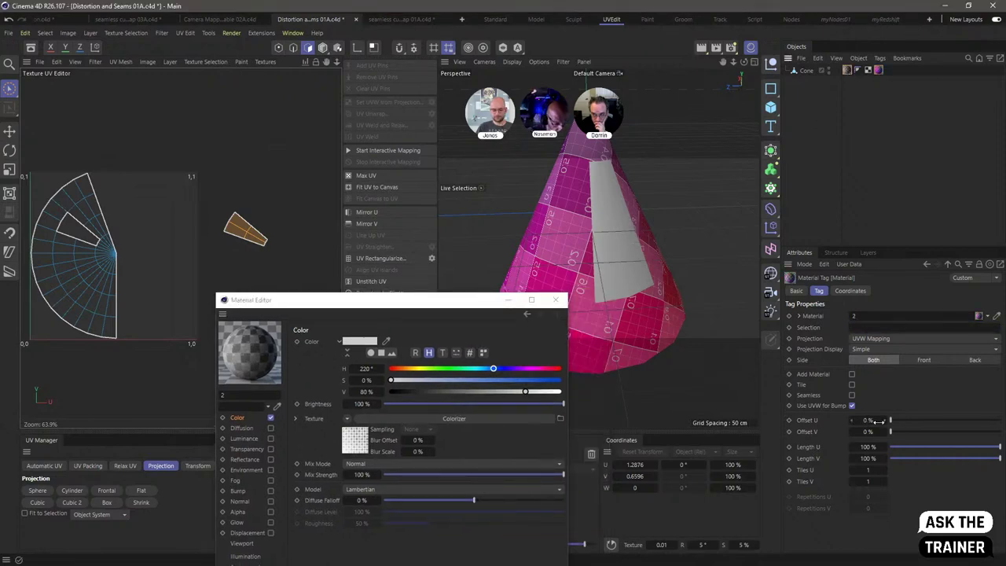
left_click_drag(877, 421, 883, 420)
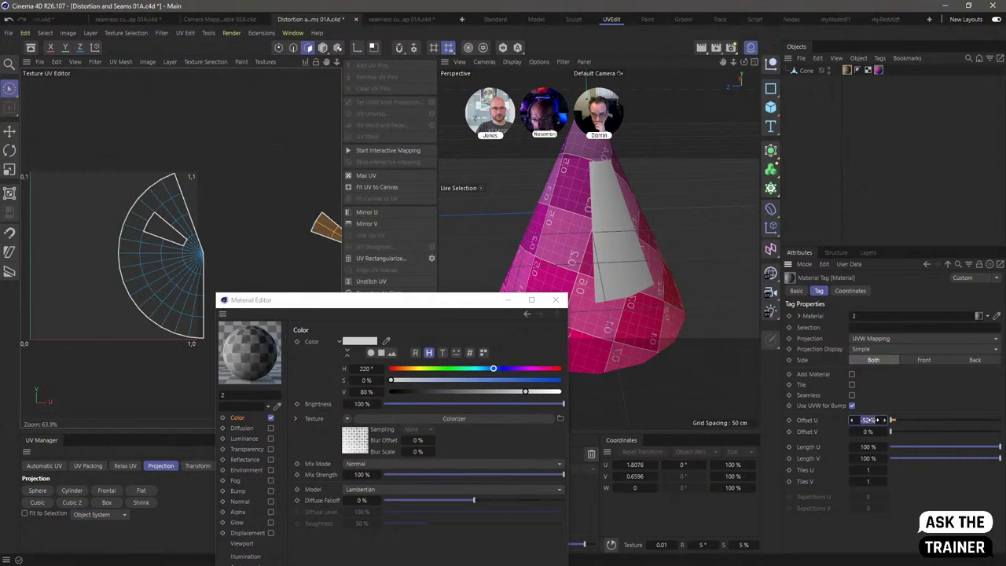
type("100")
key("Return")
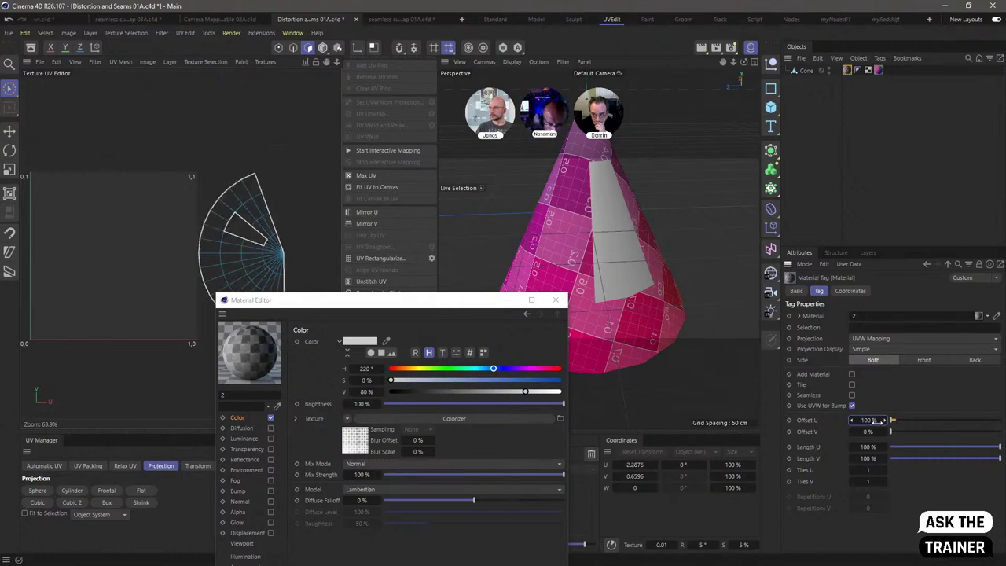
double_click(868, 420)
type("100")
key("Return")
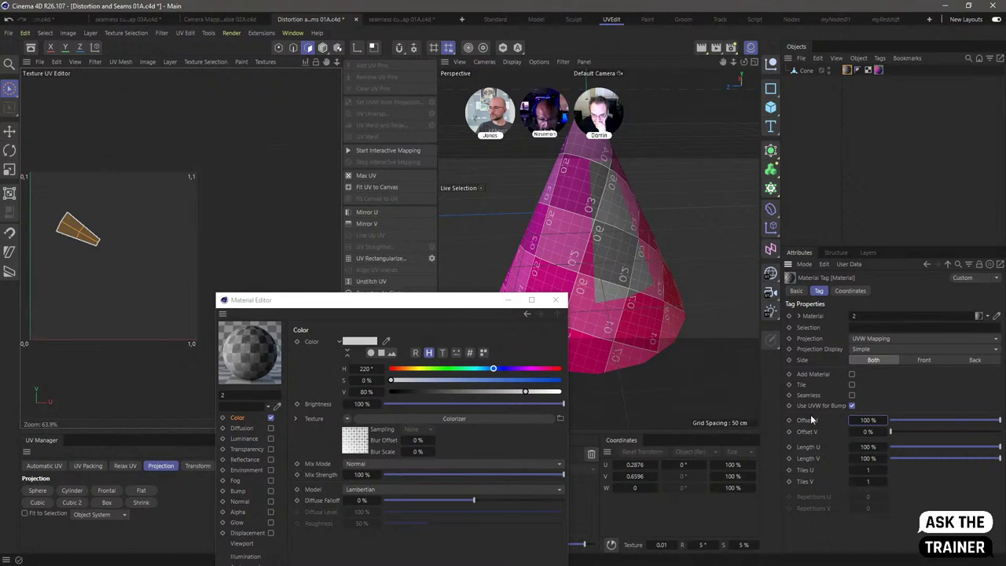
Step: Set material tag 2's Offset U back to 0% and close the Material Editor window
left_click(868, 420)
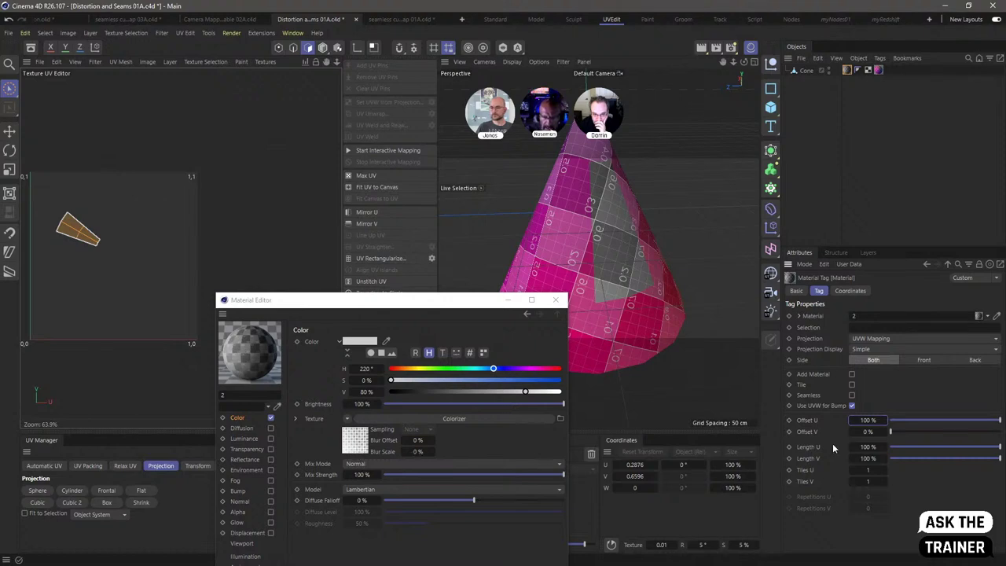
double_click(867, 420)
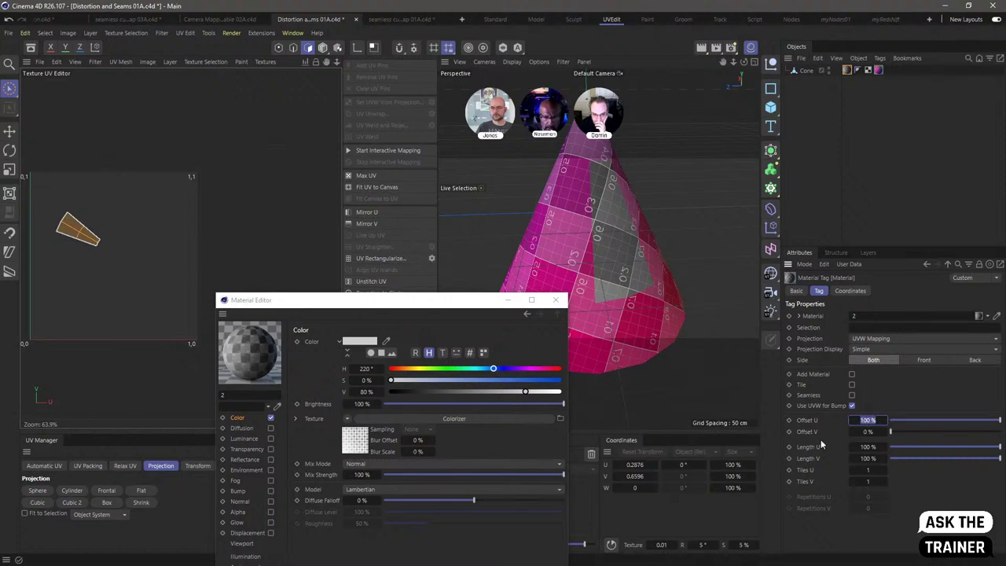
double_click(870, 431)
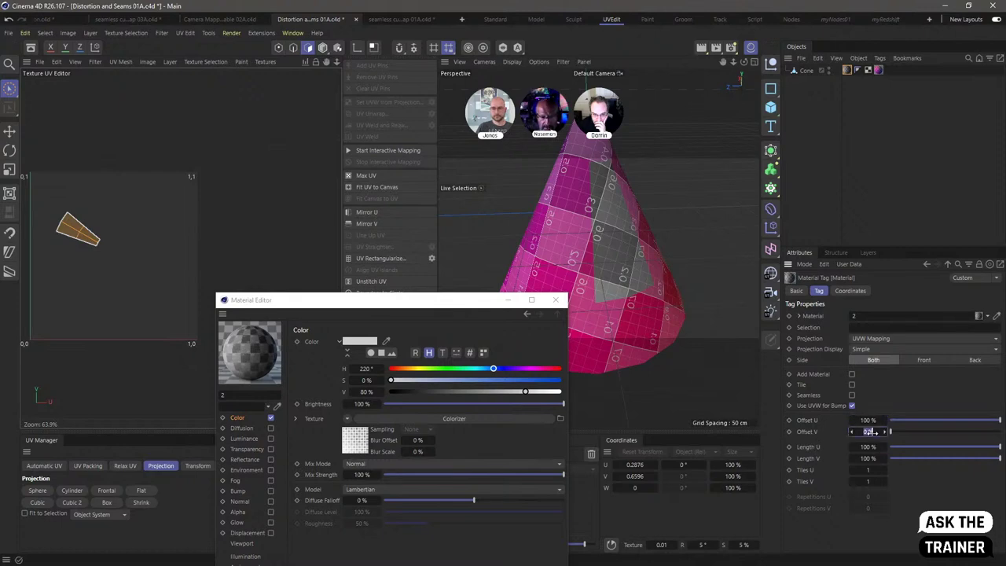
left_click_drag(445, 300, 481, 160)
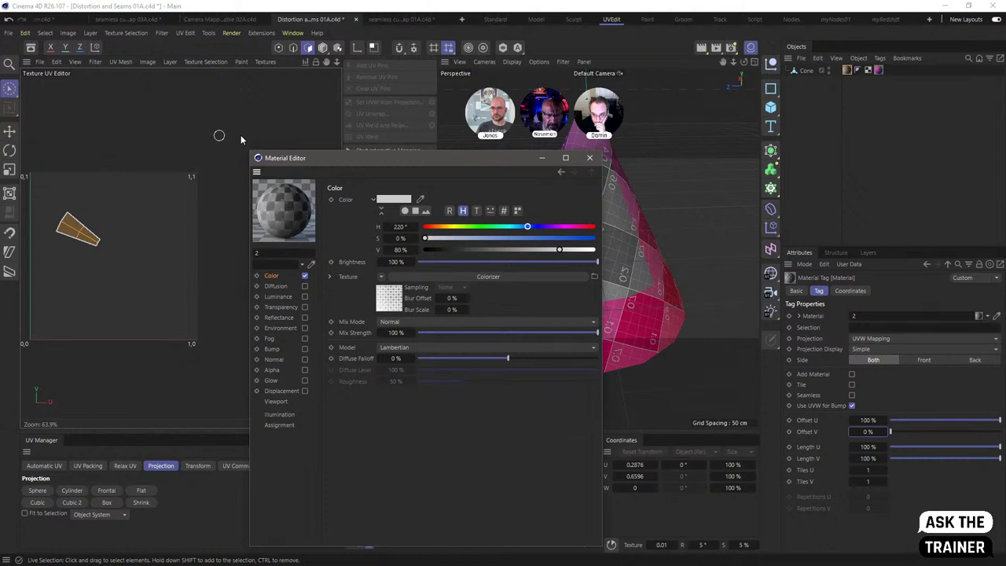
left_click_drag(310, 158, 467, 188)
scroll(236, 229, "down", 5)
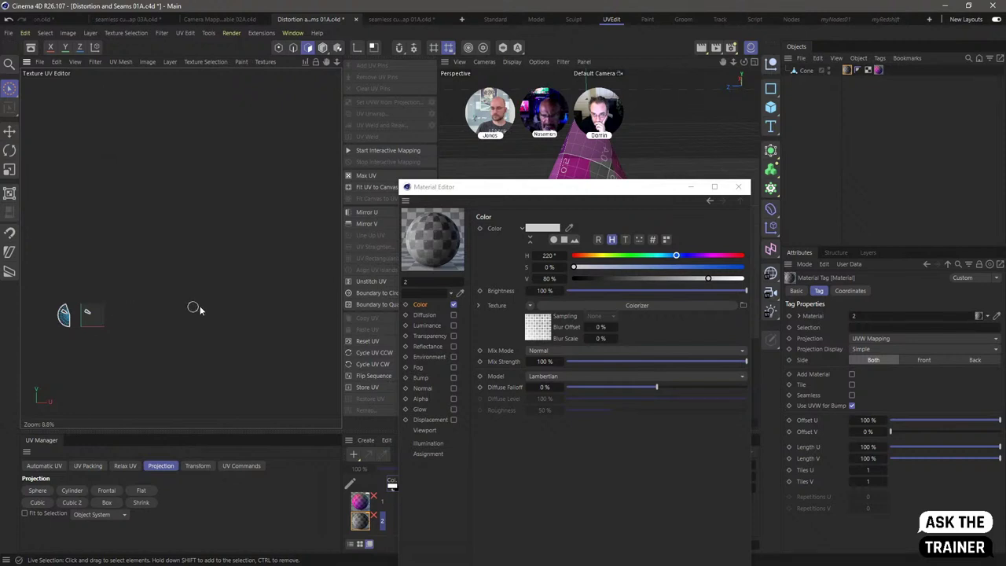
left_click(868, 420)
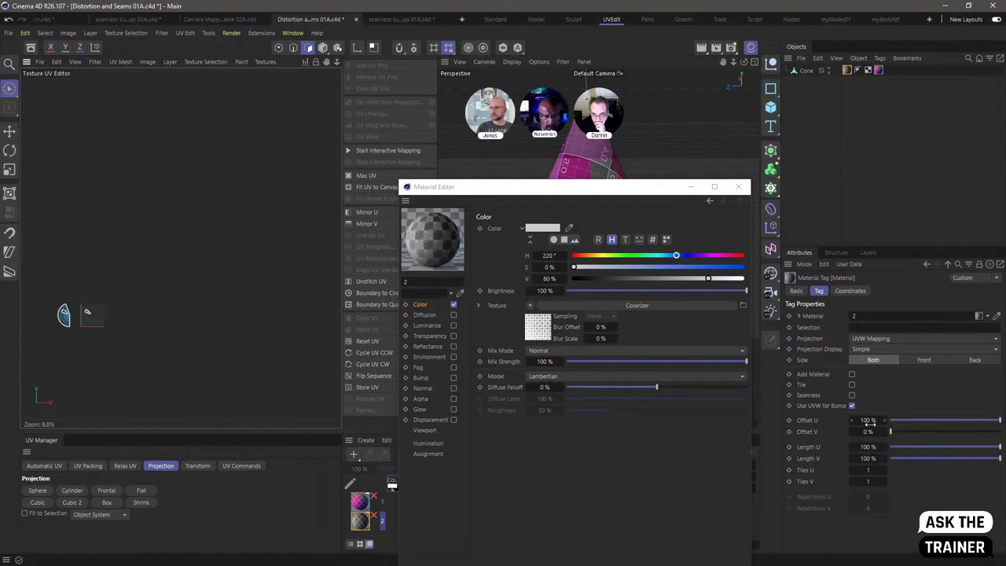
type("0")
key("Return")
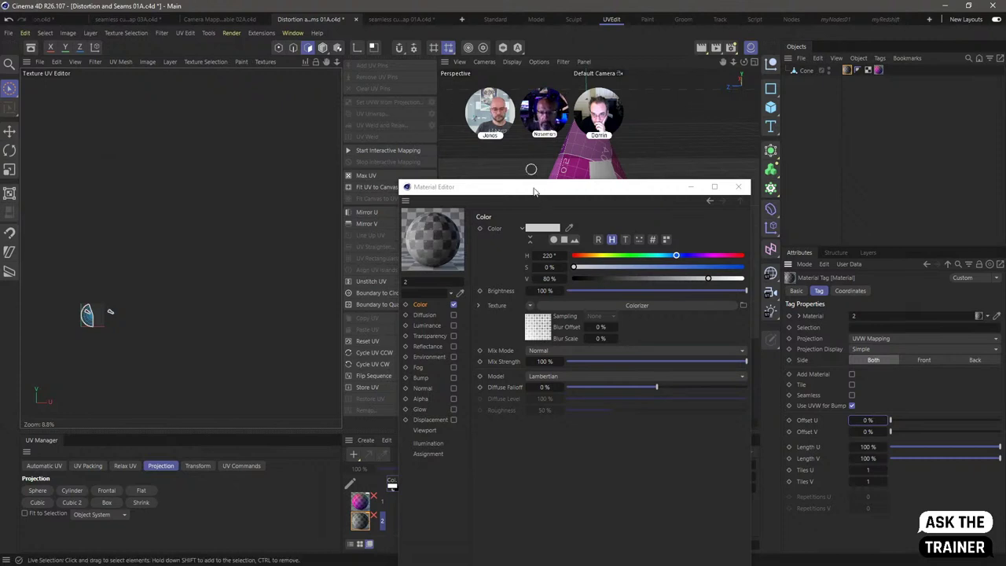
left_click_drag(540, 195, 421, 104)
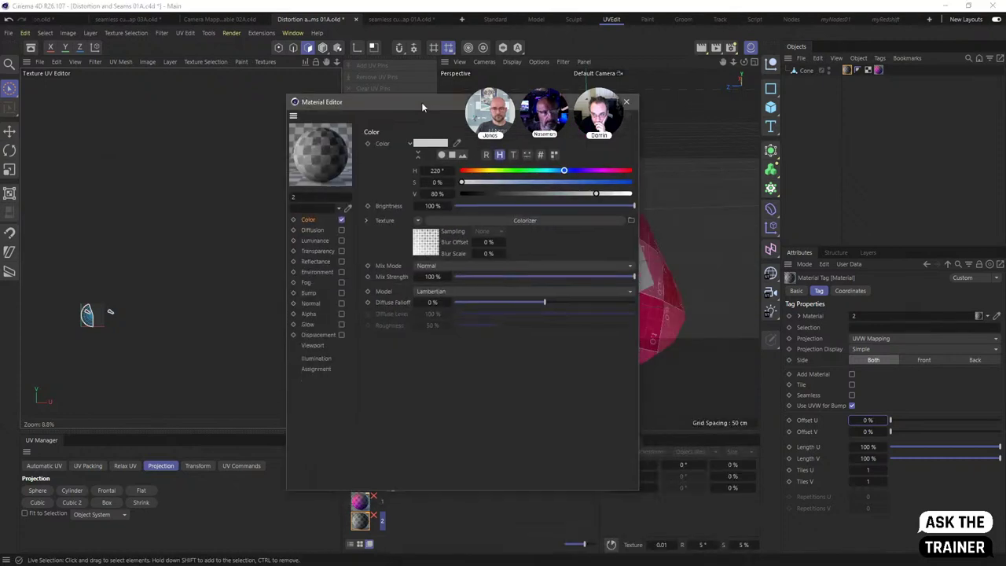
left_click(627, 106)
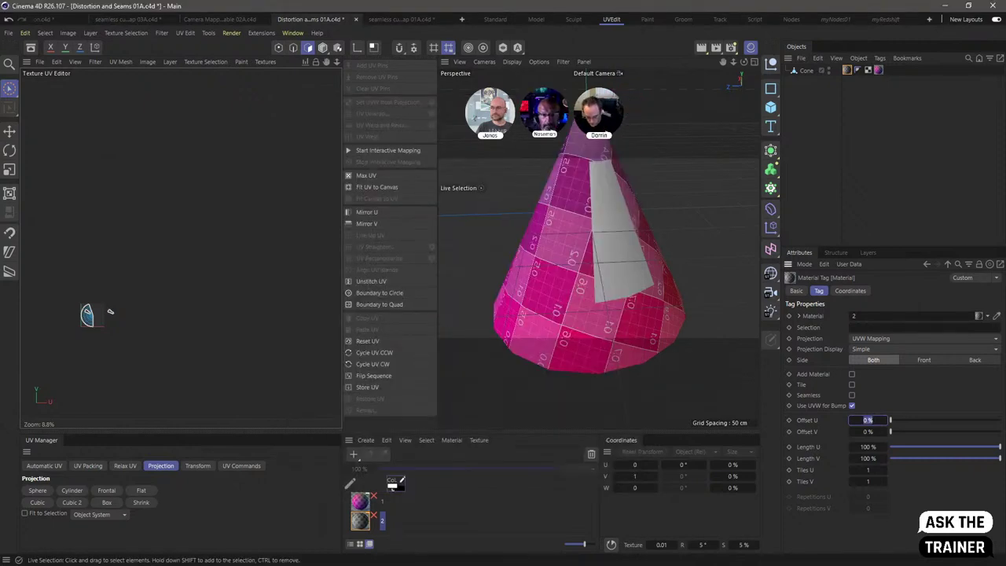
Step: Switch to the seamless cube unwrap 03A document and frame its cube
left_click(393, 20)
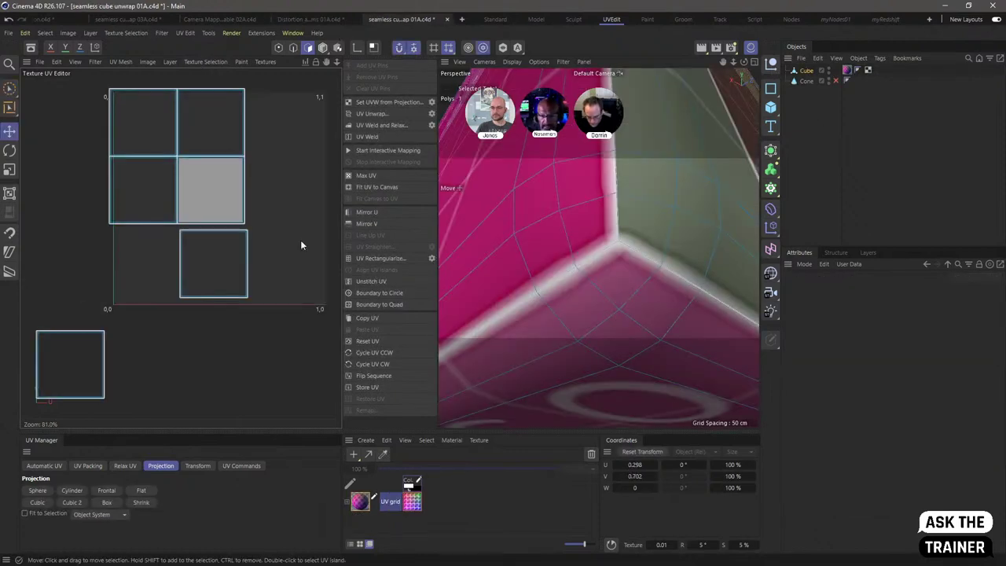
left_click(133, 19)
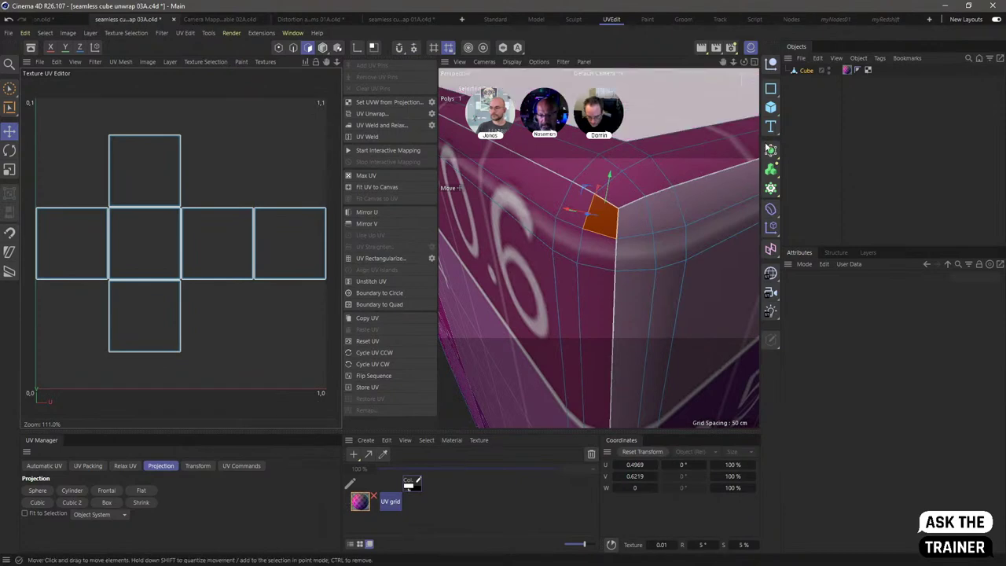
left_click(846, 125)
left_click(806, 70)
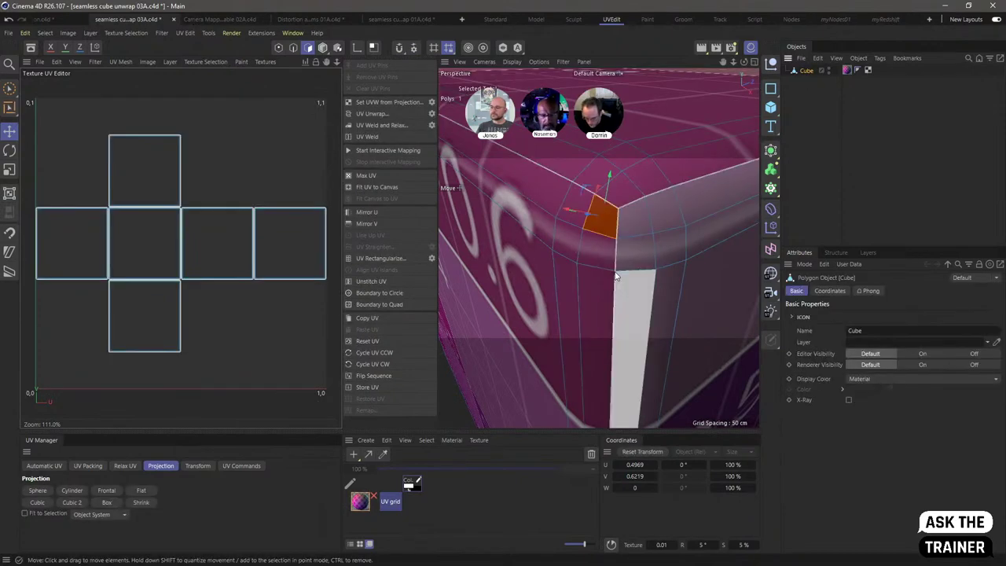
key("h")
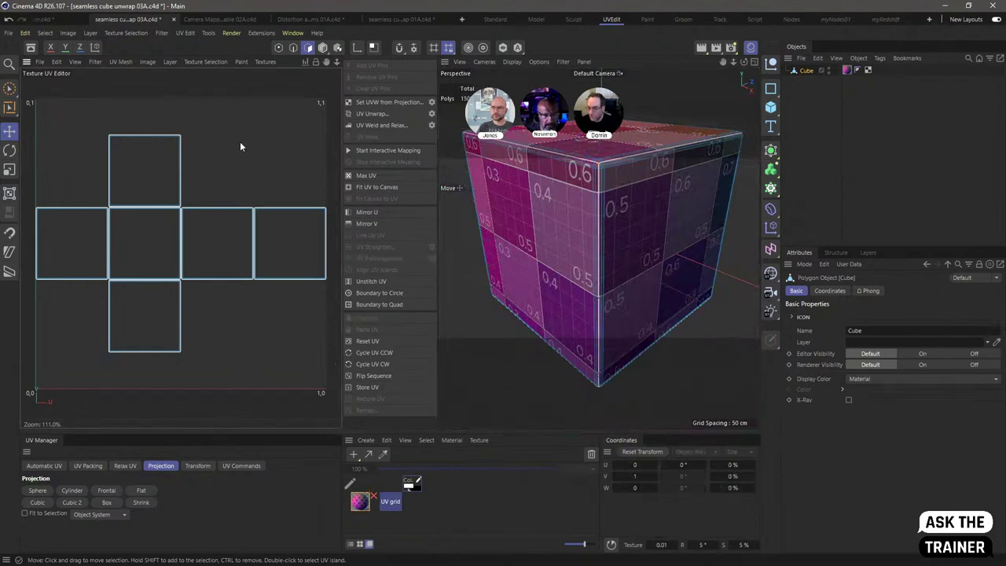
Step: Revert the document to its saved version and select the cube to show its UV islands
left_click(9, 32)
left_click(65, 110)
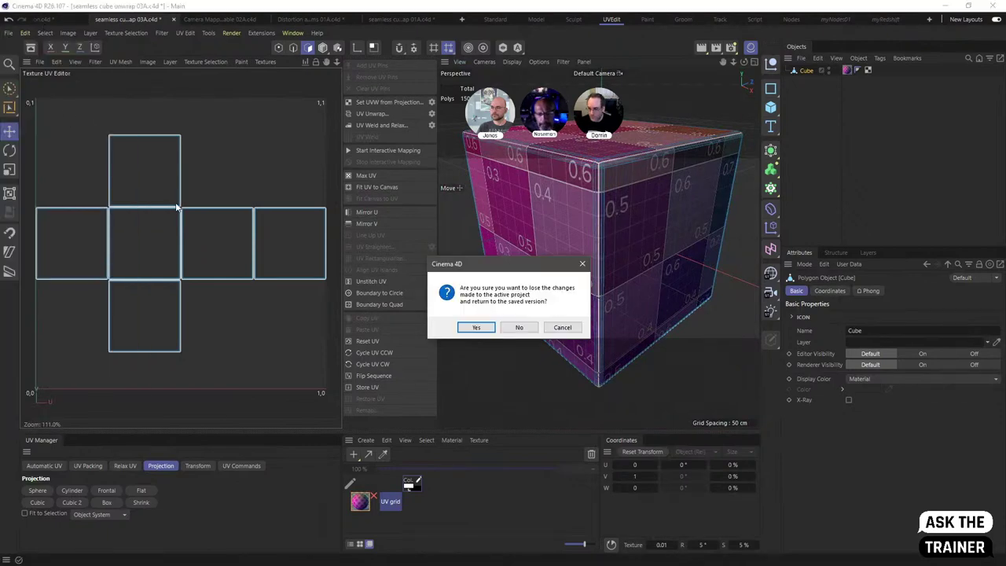
left_click(470, 328)
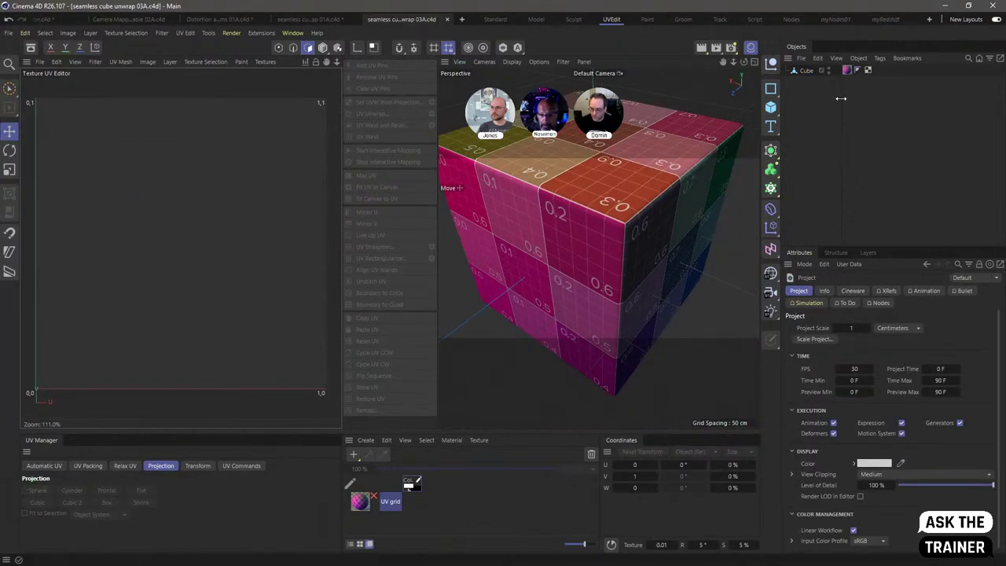
left_click(806, 69)
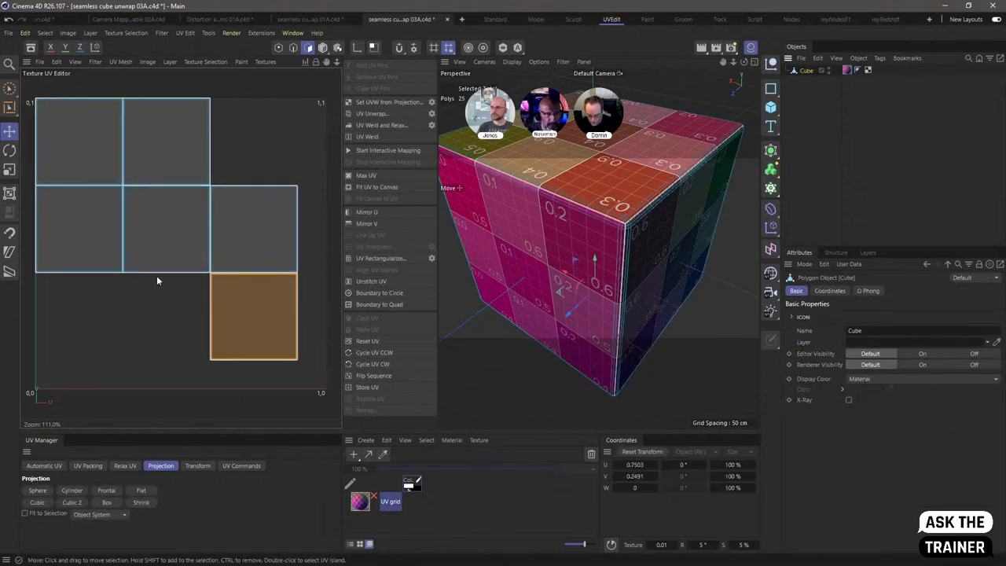
left_click(298, 141)
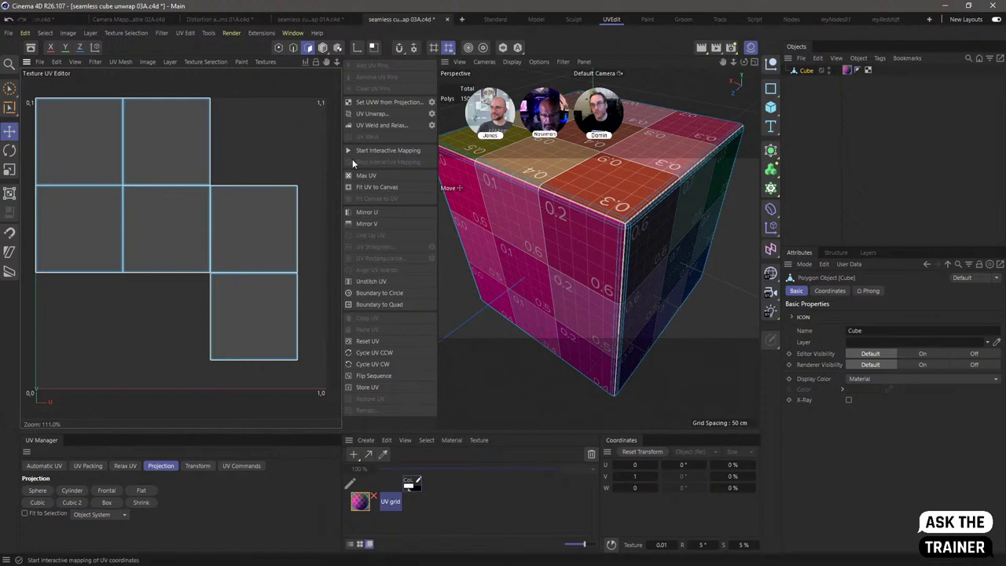
Step: In the UV grid material's texture settings, choose UV Grid 01A 2K Stretched from the tex folder
double_click(397, 503)
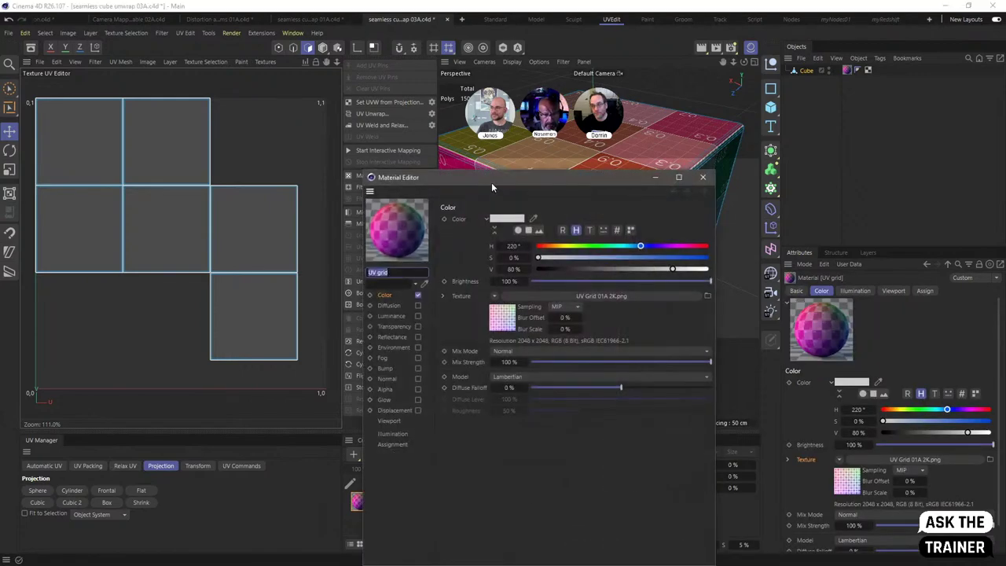
left_click_drag(491, 182, 440, 162)
left_click(452, 286)
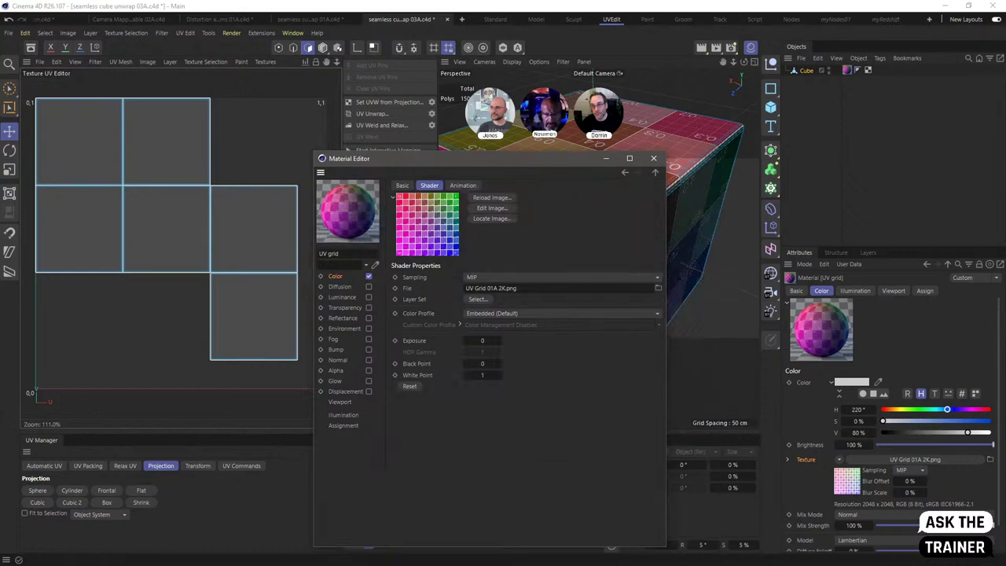
left_click_drag(495, 159, 223, 98)
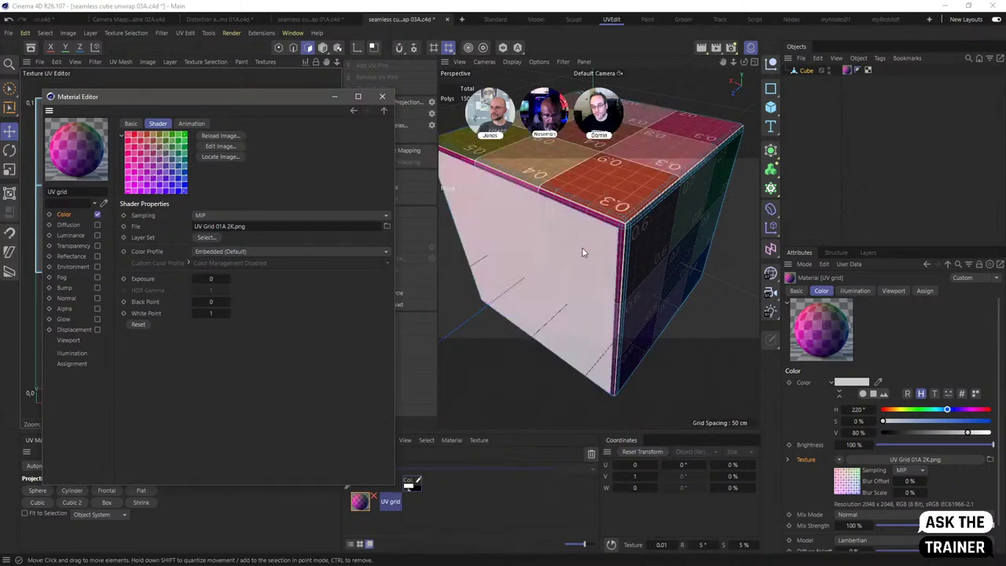
left_click(387, 226)
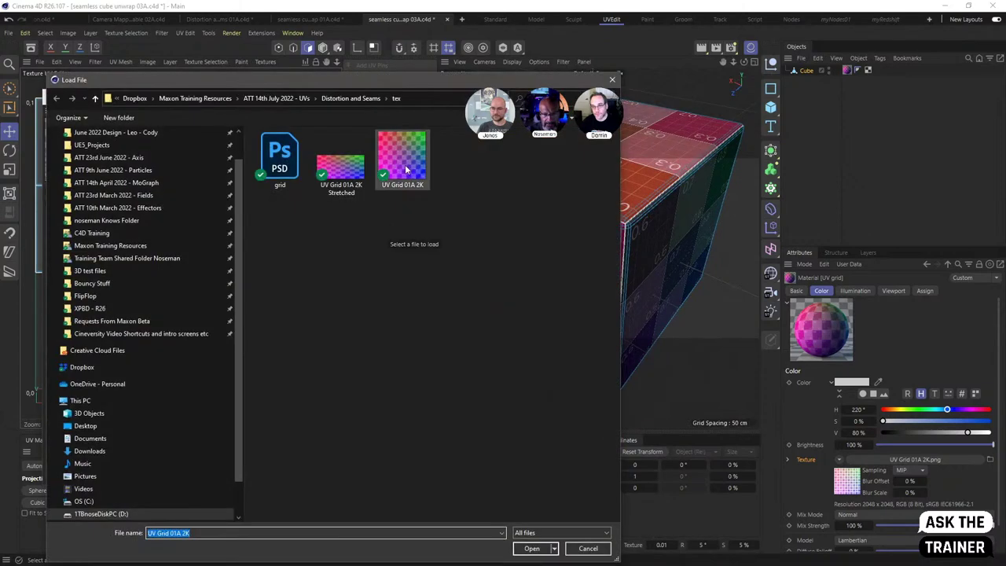
left_click(351, 162)
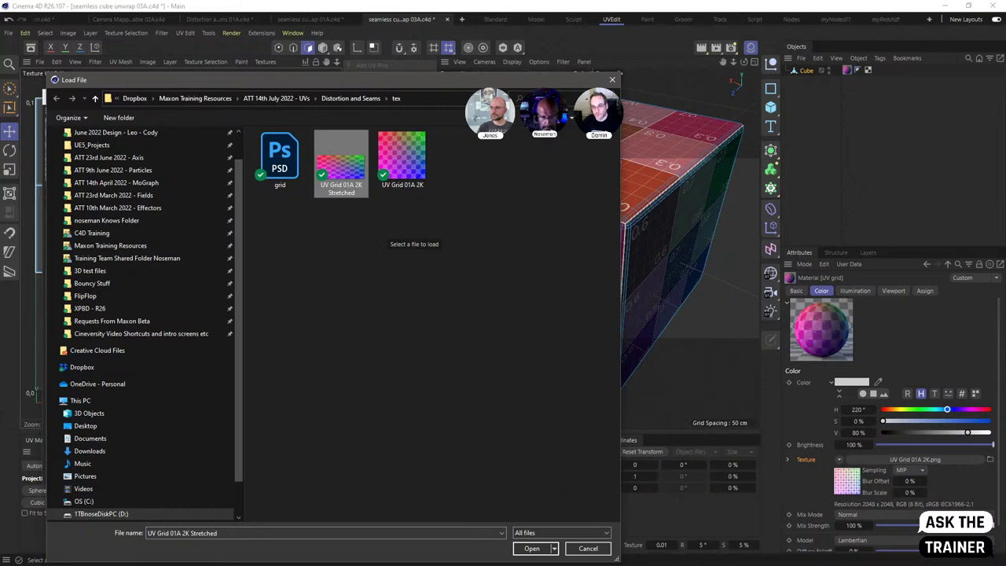
Step: Bring Photoshop forward showing the UV Grid 01A 2K Stretched.png image
key("alt+Tab")
left_click_drag(400, 330, 445, 75)
left_click(196, 275)
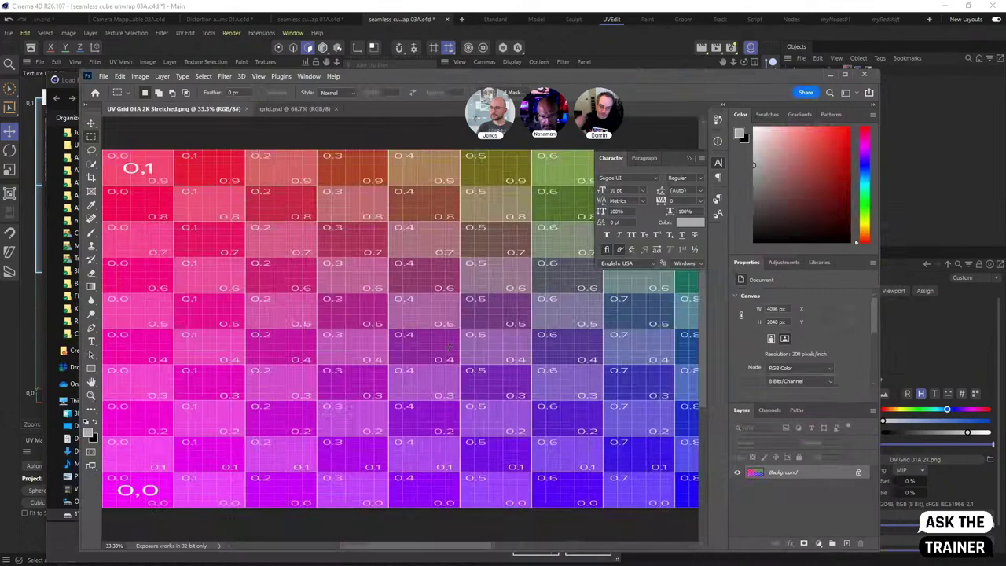
Step: Fit the 4096×2048 stretched grid in Photoshop, then move Photoshop aside to reveal the Load File dialog
key("ctrl+0")
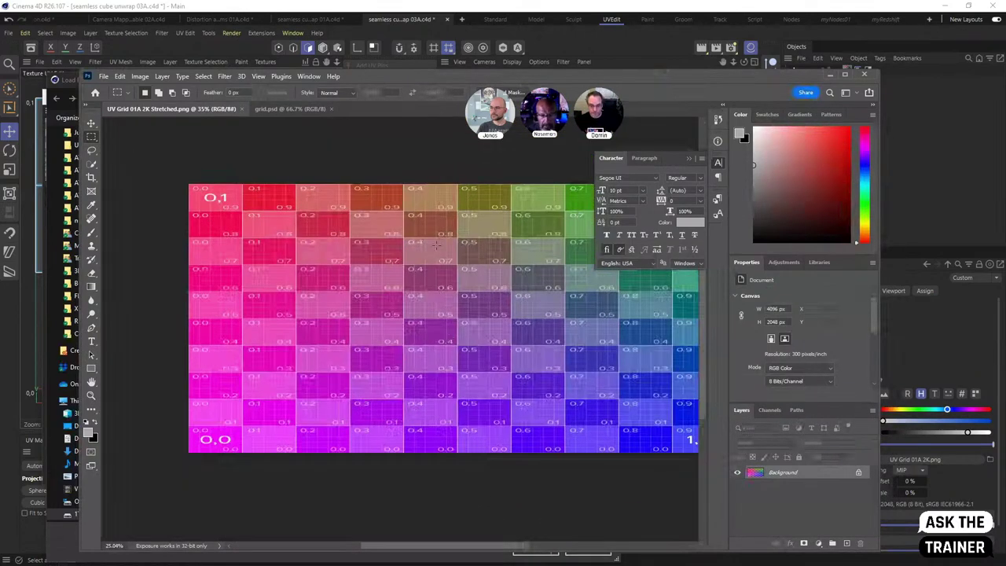
left_click_drag(382, 73, 566, 393)
left_click(340, 166)
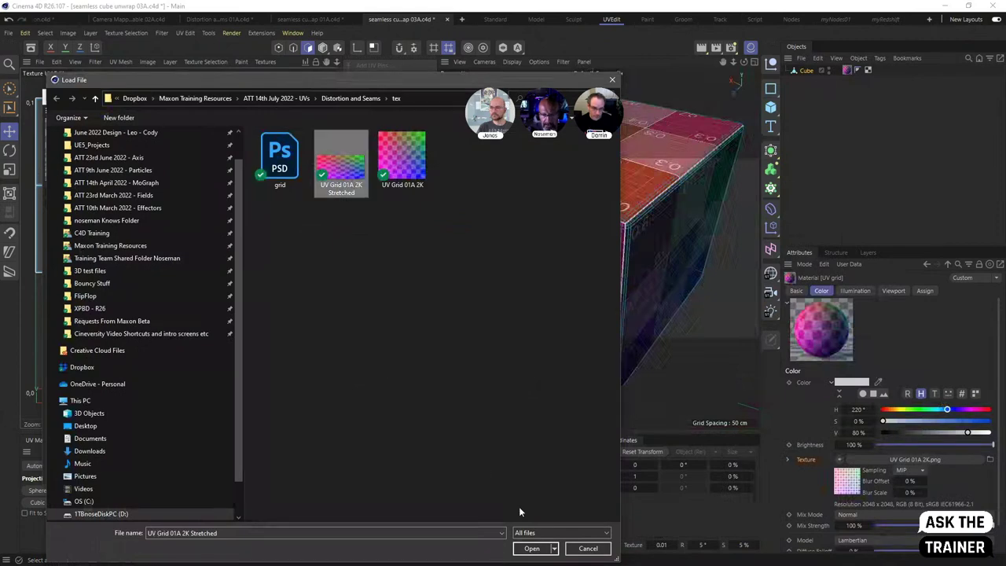
Step: Load UV Grid 01A 2K Stretched.png as the material's colour texture and move the Material Editor off the UV layout
left_click(531, 548)
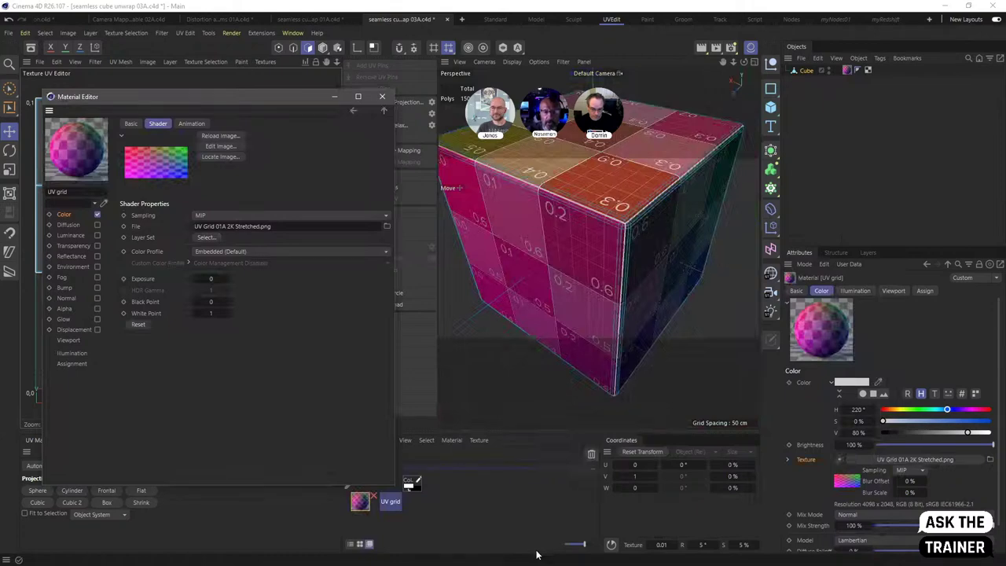
left_click_drag(241, 100, 504, 352)
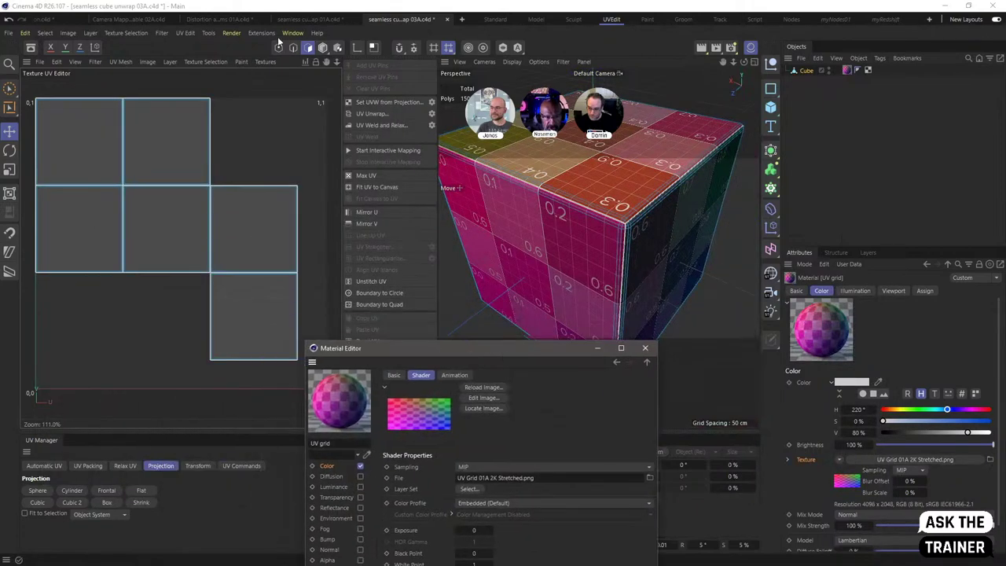
left_click(40, 61)
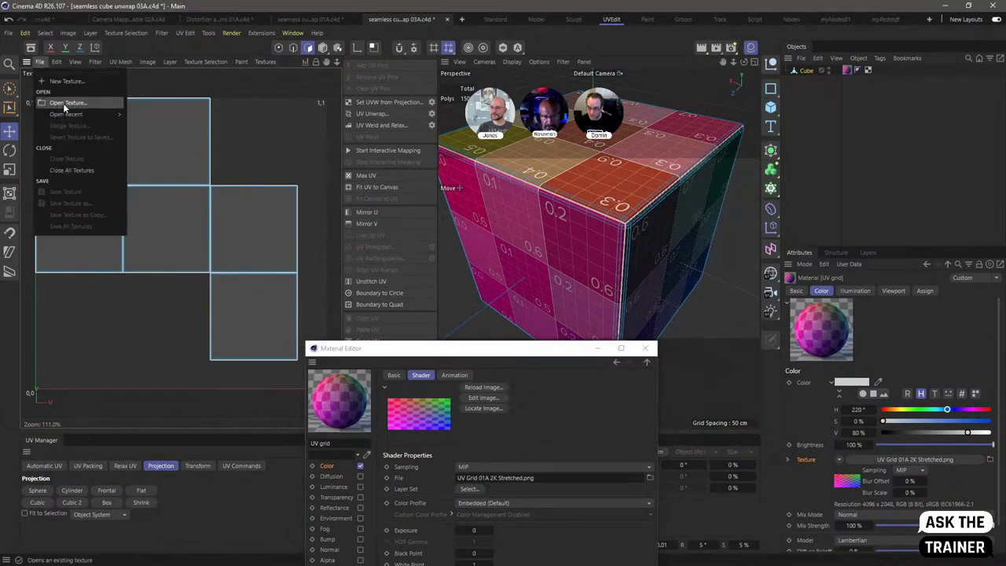
Step: Load UV Grid 01A 2K Stretched from the tex folder as the UV editor's backdrop image
left_click(66, 105)
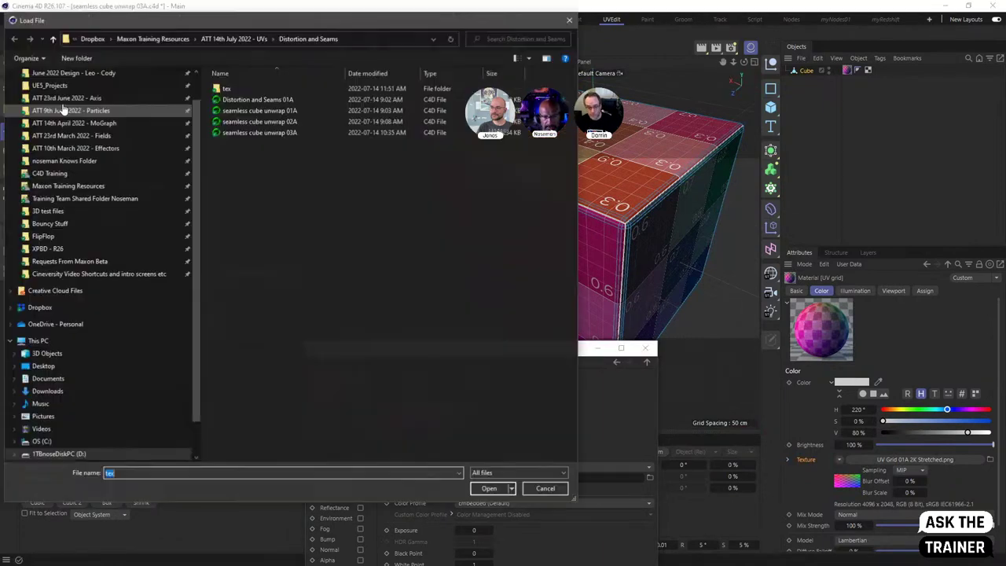
double_click(227, 92)
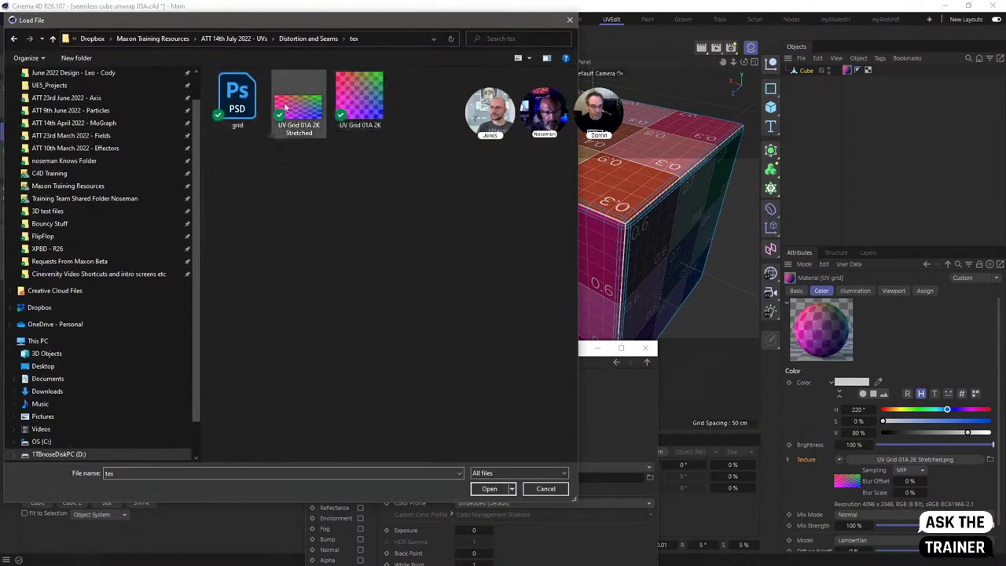
double_click(297, 113)
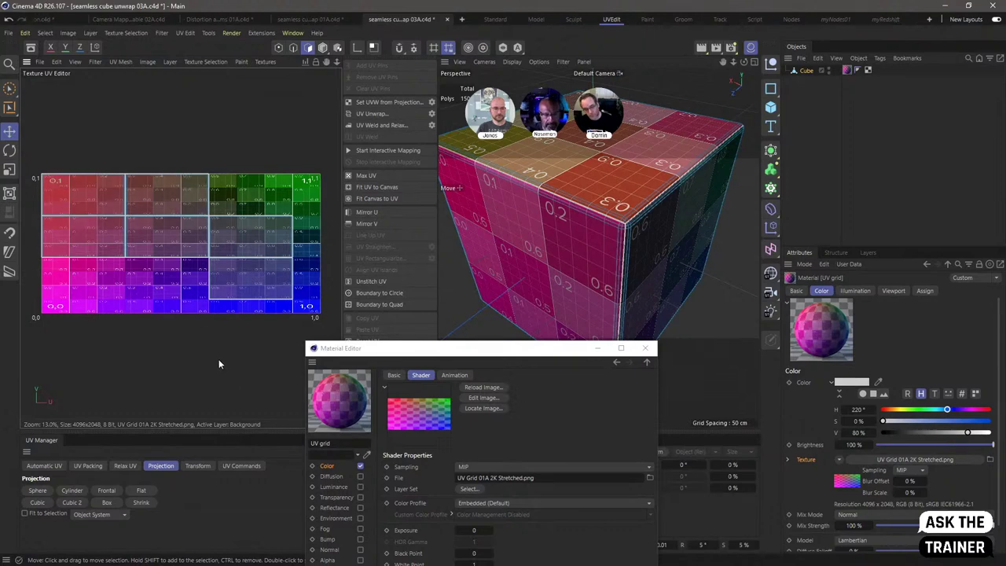
left_click_drag(374, 347, 331, 305)
Step: Hide the UV backdrop and load UV Grid 01A 2K.png as the material's colour image
left_click(264, 61)
left_click(271, 82)
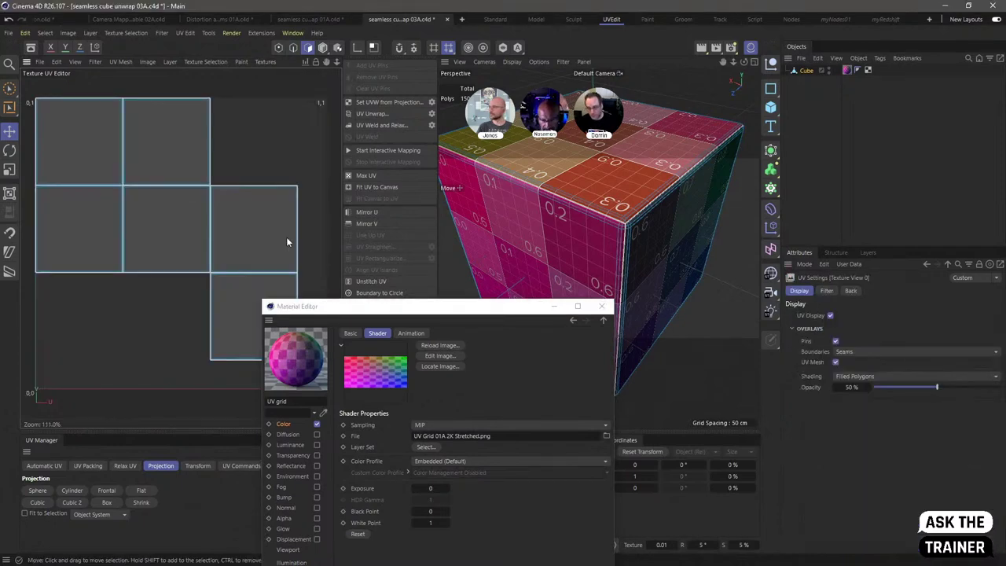
left_click(605, 434)
double_click(612, 165)
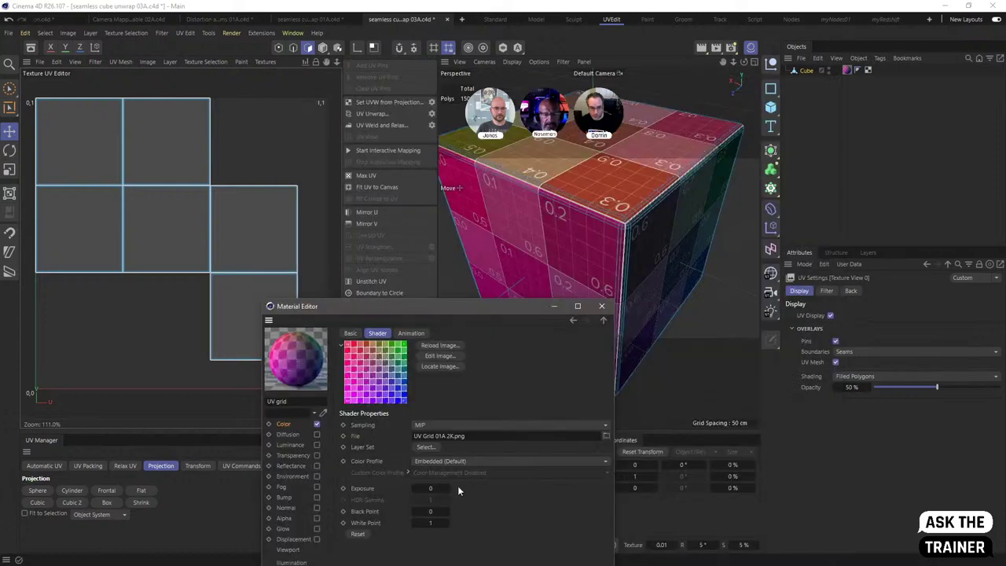
left_click_drag(507, 304, 373, 248)
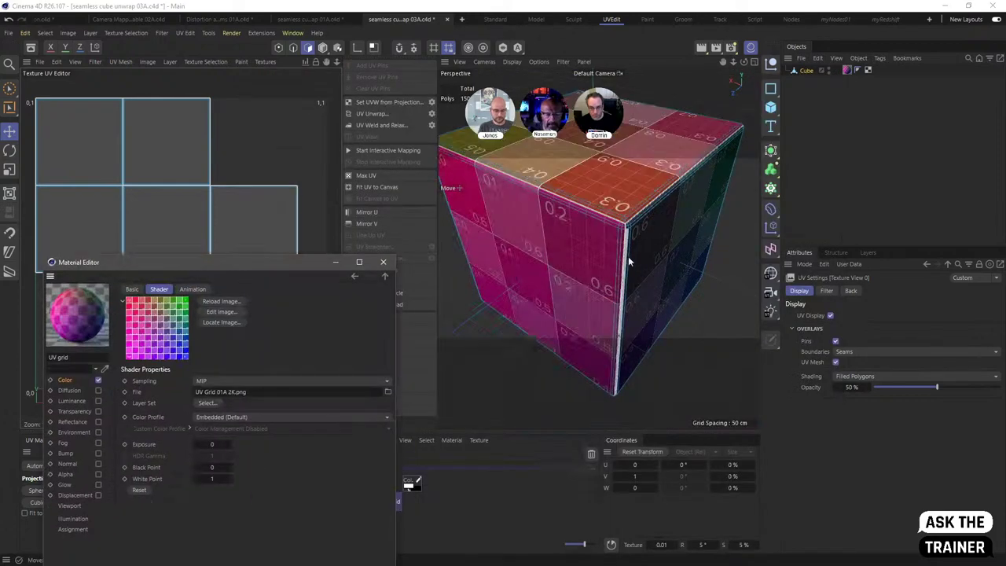
left_click_drag(265, 265, 378, 390)
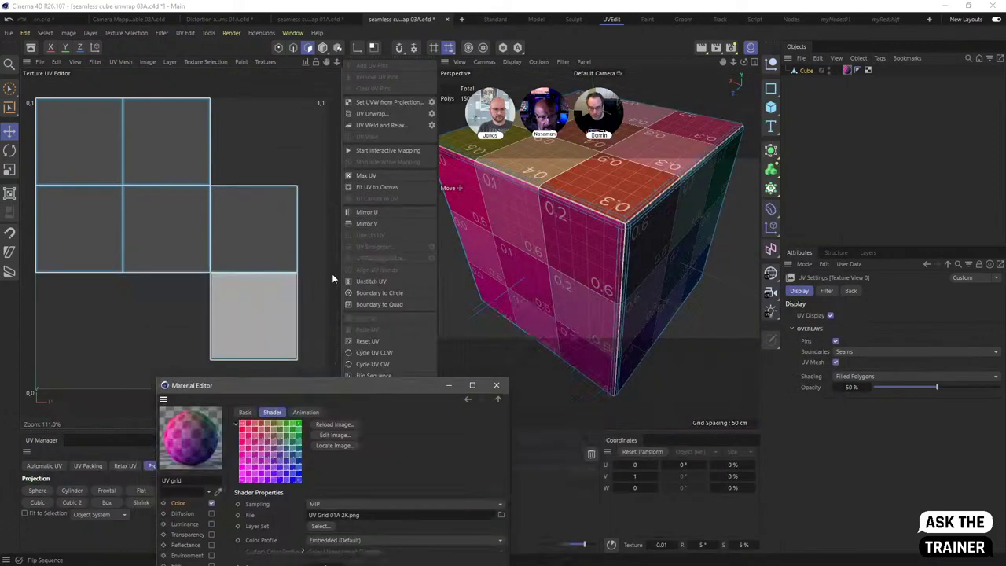
Step: Show the stretched UV grid PNG behind the UV islands again from the Textures menu
left_click(266, 61)
left_click(289, 132)
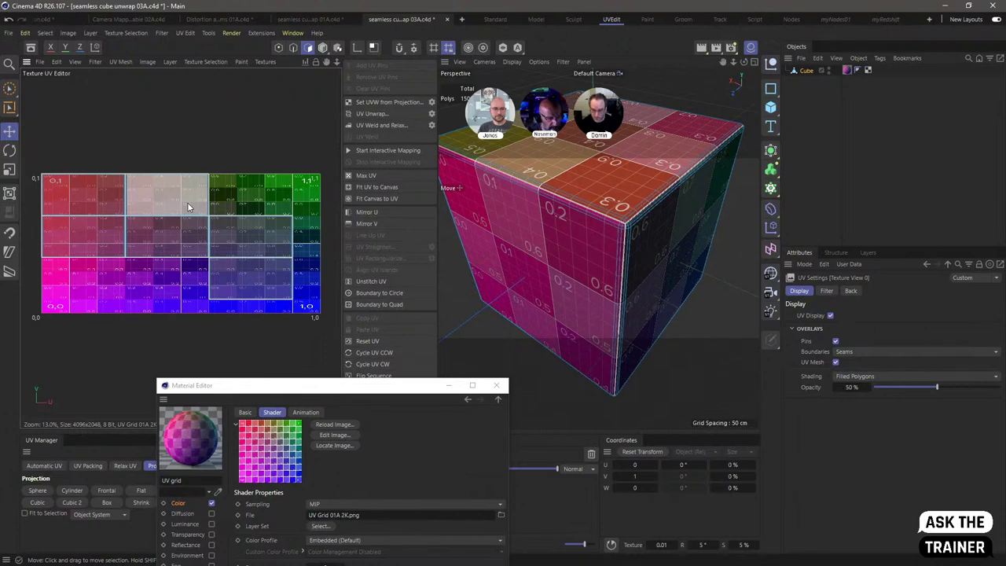
left_click_drag(310, 391, 250, 184)
Step: Close the Material Editor, reselect the Cube to show its UV islands, and widen the Object Manager columns
left_click(442, 187)
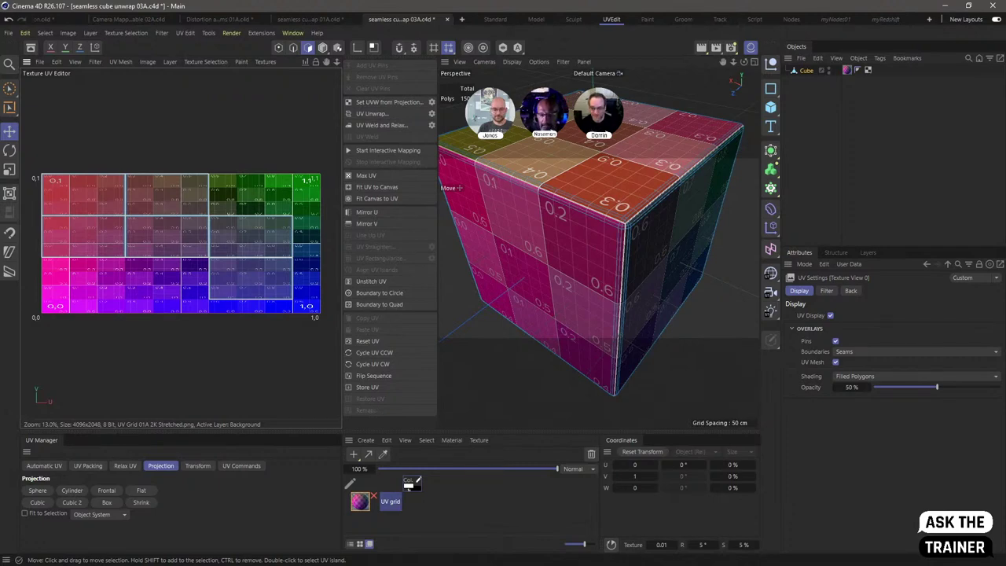
left_click(845, 154)
left_click(807, 70)
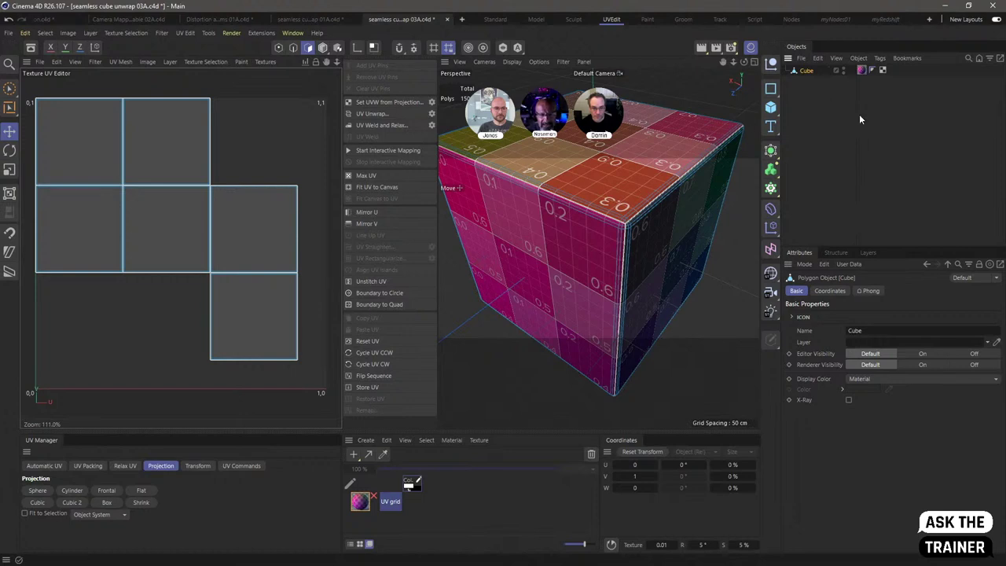
left_click_drag(856, 109, 862, 106)
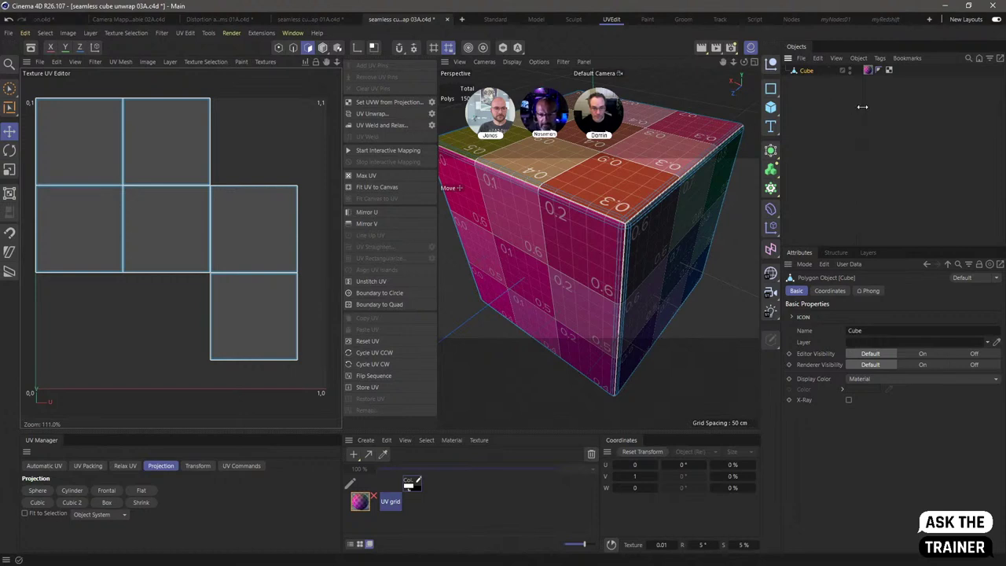
left_click(821, 141)
Step: Start a new project and add Generic Head Bust from an Asset Browser search for 'head'
key("ctrl+n")
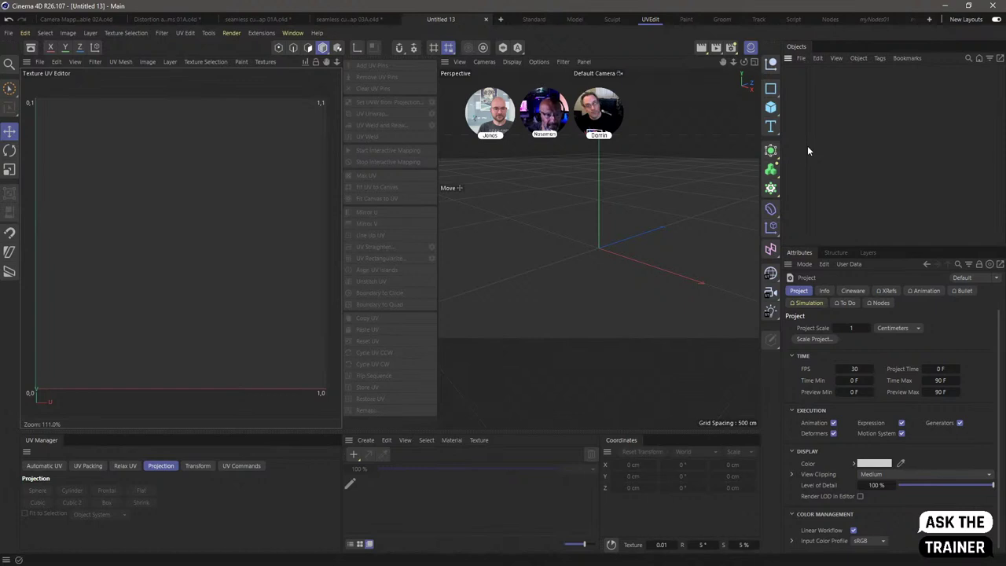
left_click(32, 48)
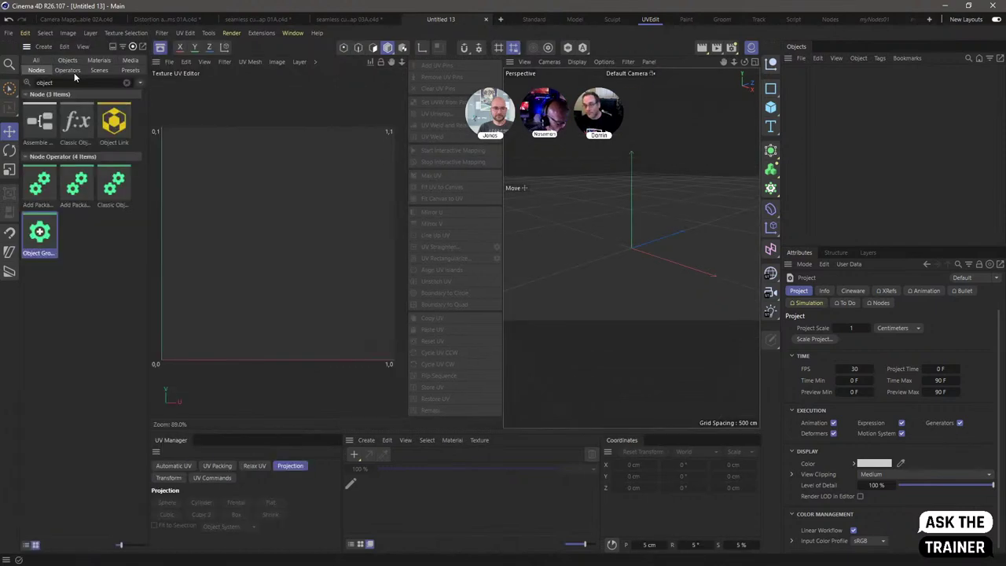
double_click(76, 82)
type("bus")
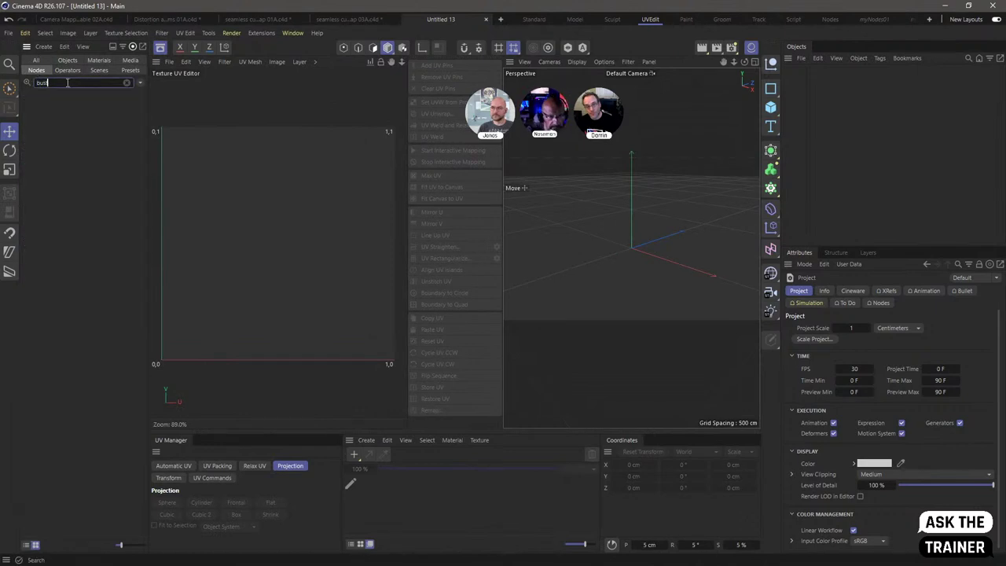
type("head")
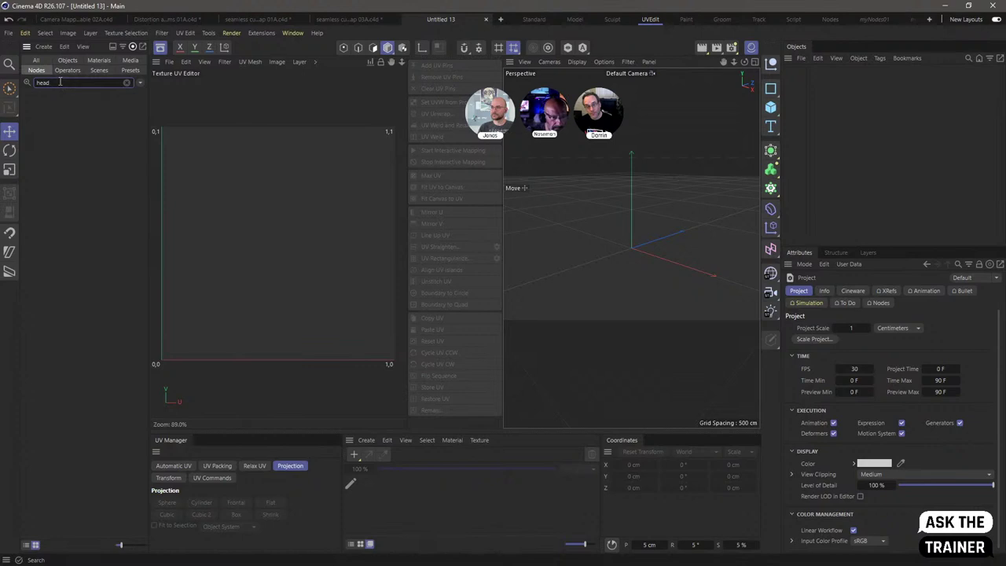
left_click(34, 59)
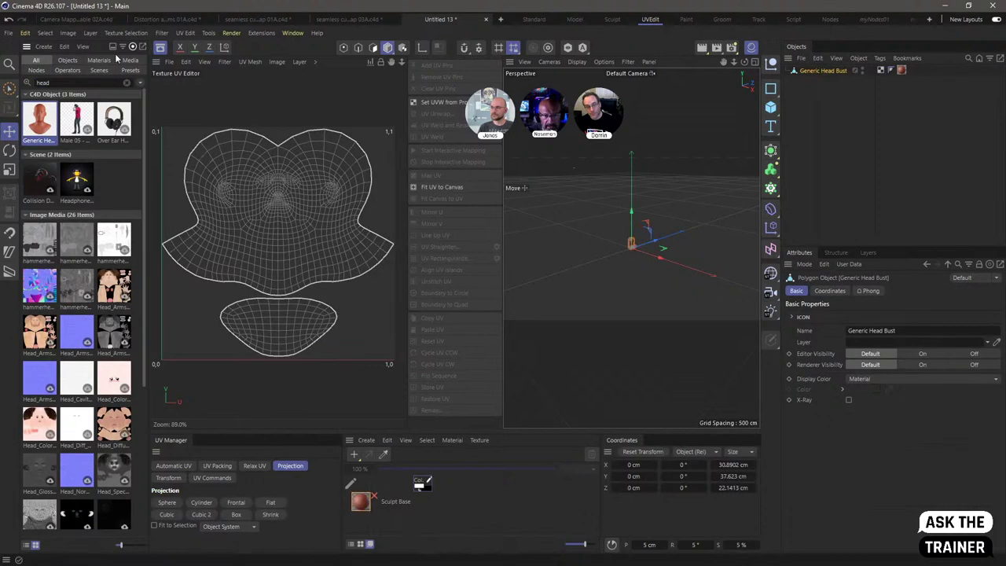
left_click(158, 47)
left_click(837, 92)
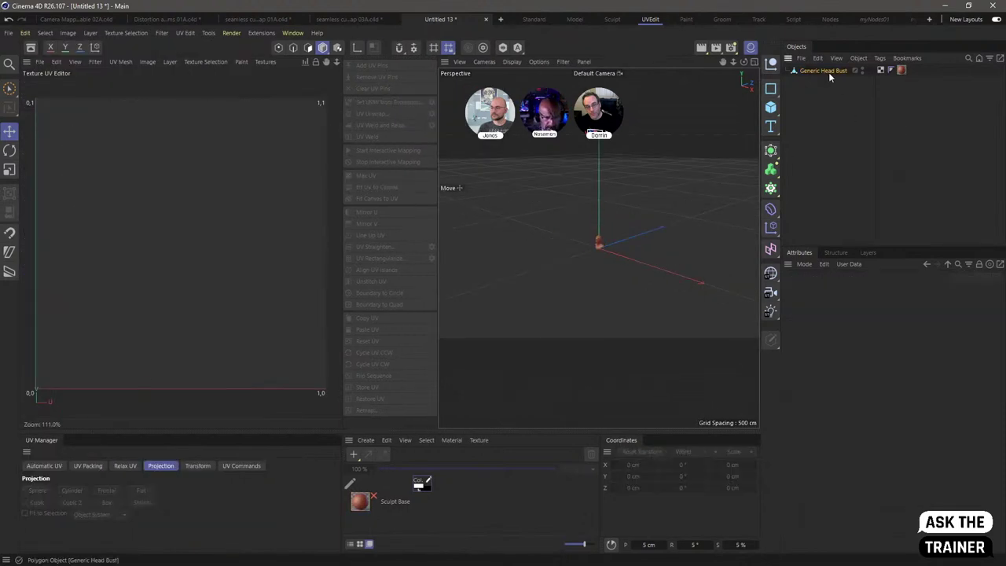
Step: Apply a Frontal UV projection to Generic Head Bust and delete its material tag
left_click(828, 70)
left_click(107, 490)
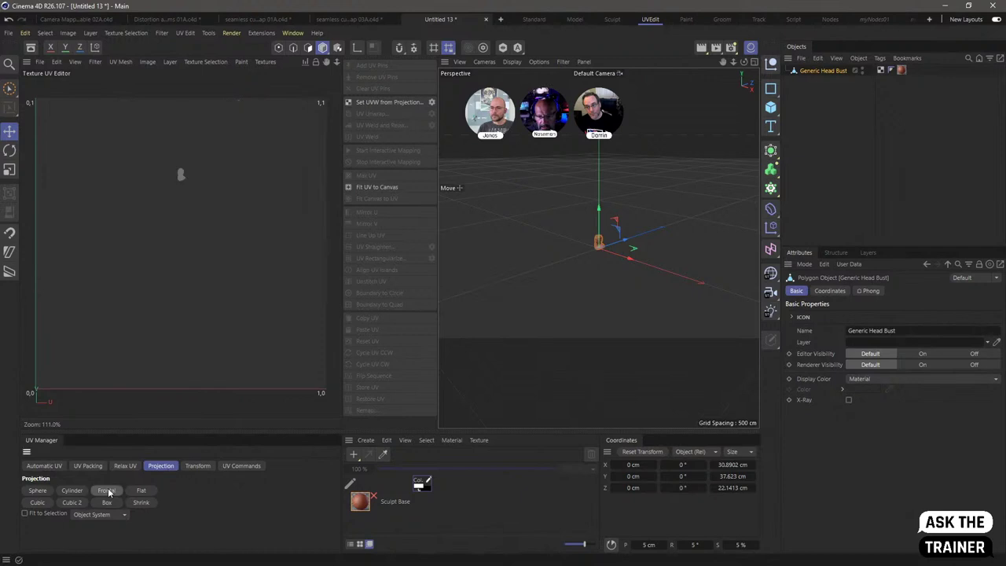
scroll(597, 243, "up", 10)
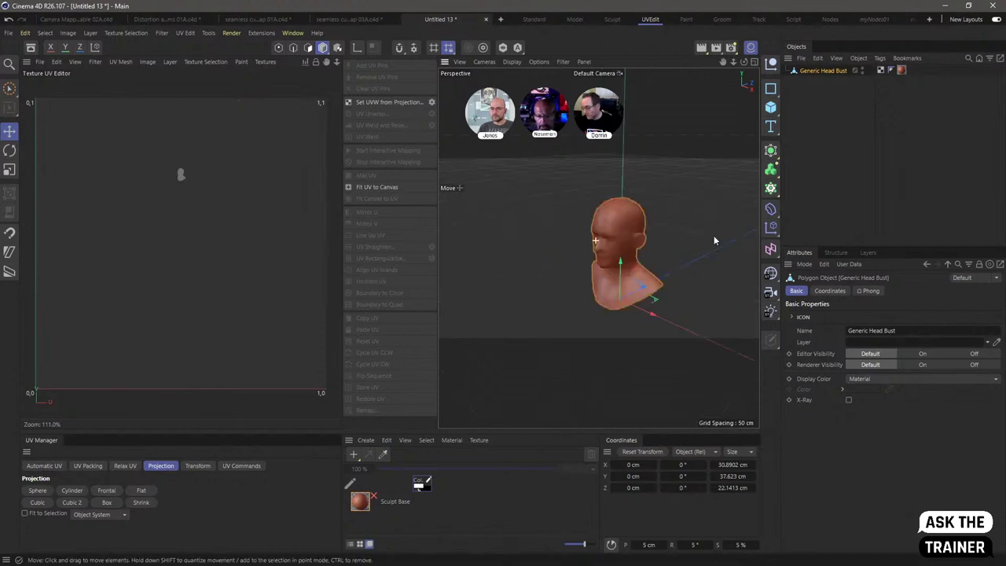
left_click(119, 489)
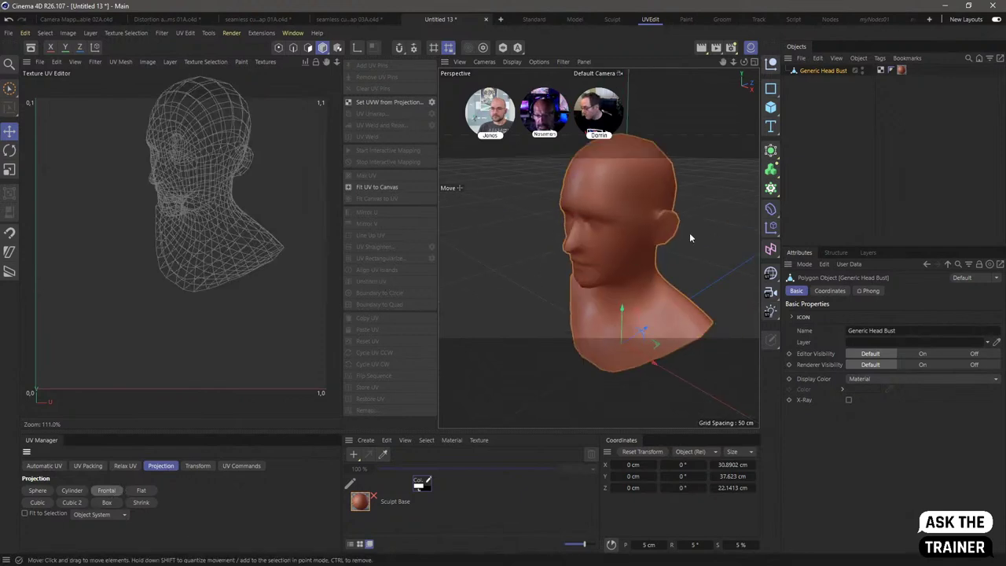
left_click(880, 70)
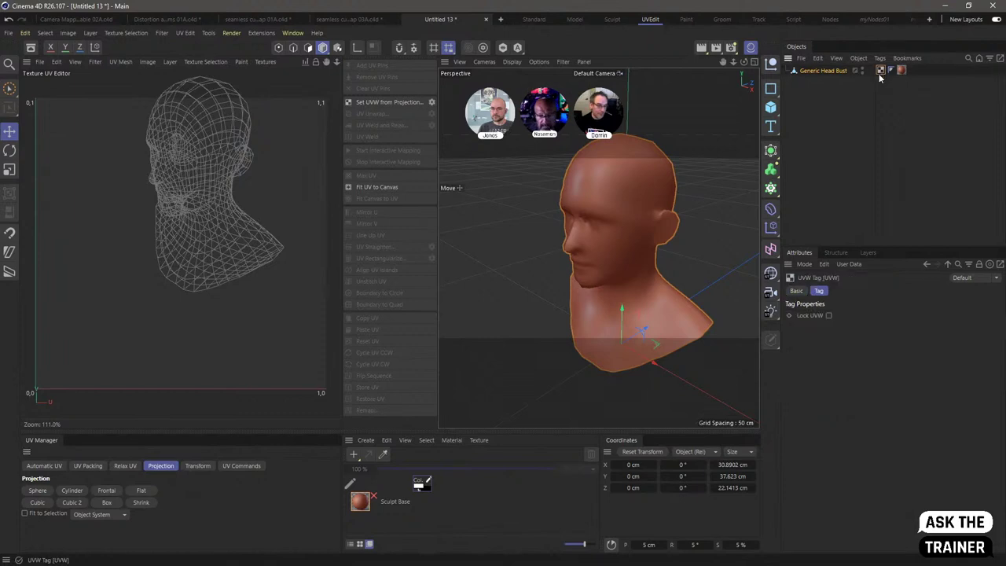
left_click(901, 70)
key("Delete")
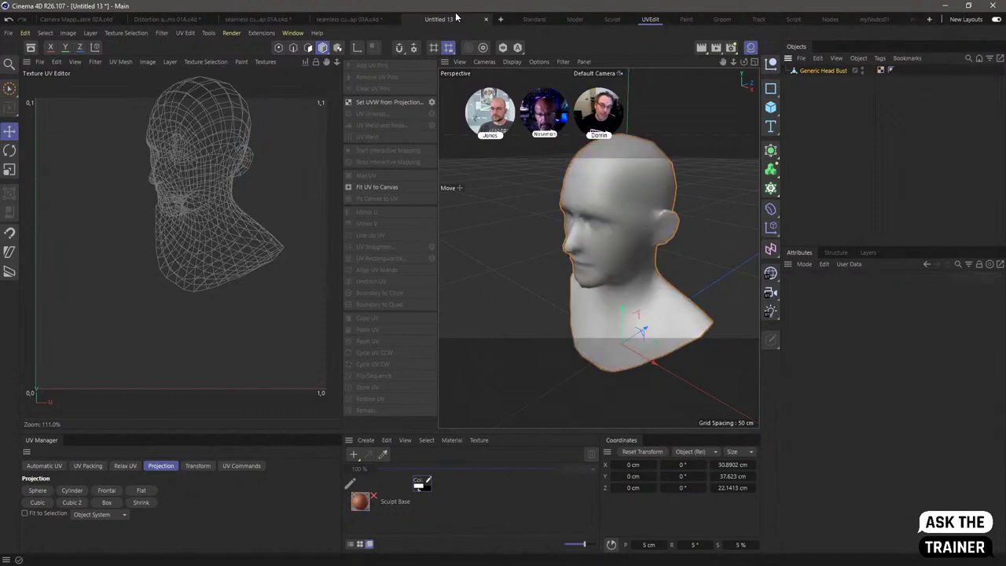
Step: Set the viewport to Gouraud Shading (Lines) and switch to Edges mode
left_click(511, 61)
left_click(534, 103)
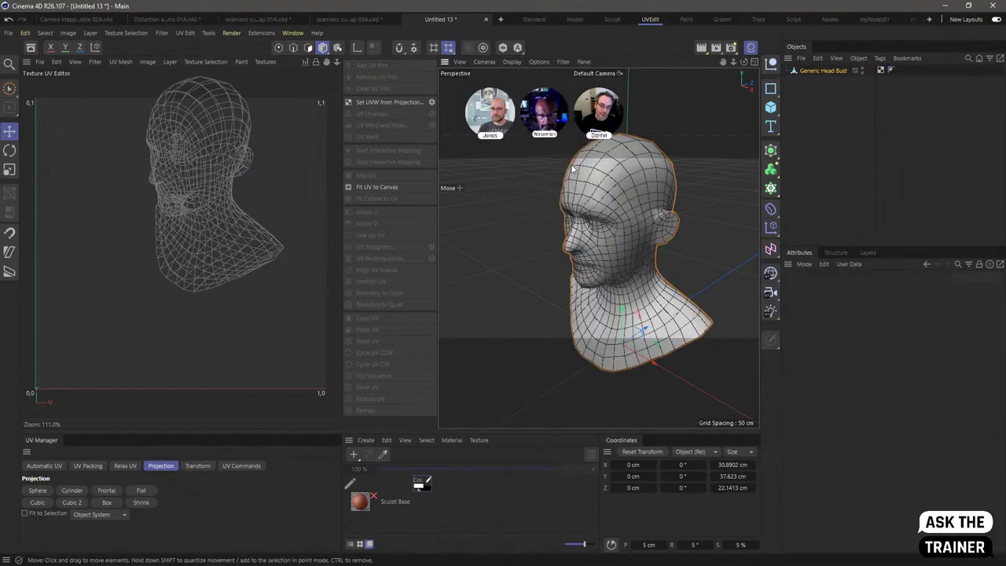
left_click(295, 50)
Step: Select the back and neck edge loops as seams and unwrap the head's UVs
left_click(597, 165)
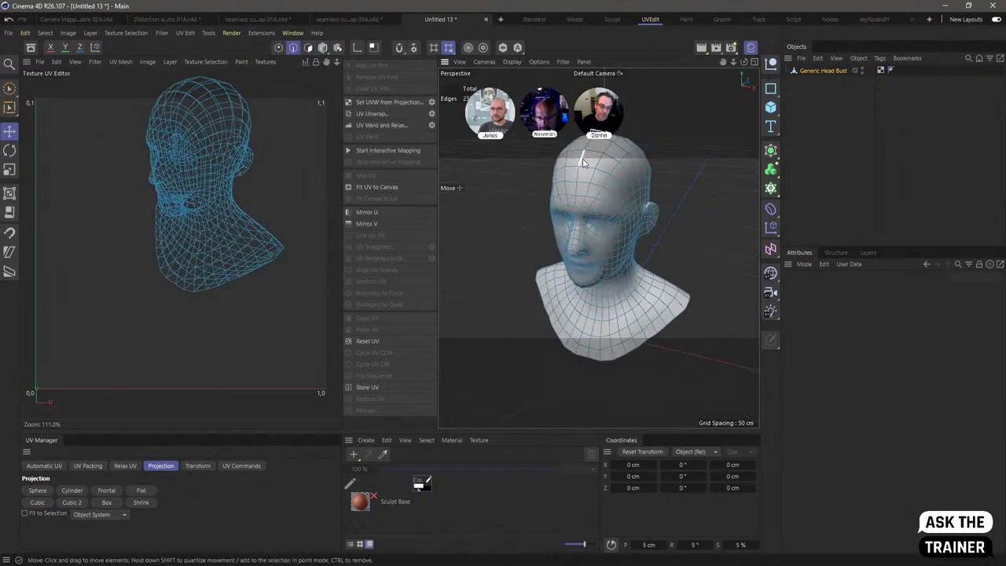
left_click_drag(586, 165, 640, 338, "alt")
double_click(641, 341)
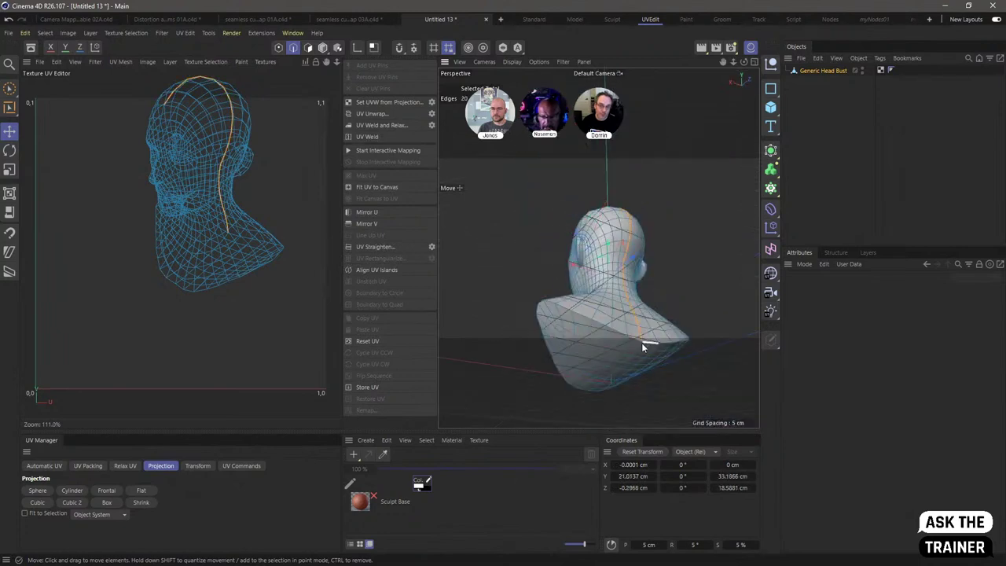
double_click(635, 341, "shift")
left_click_drag(635, 340, 542, 259, "alt")
left_click(372, 113)
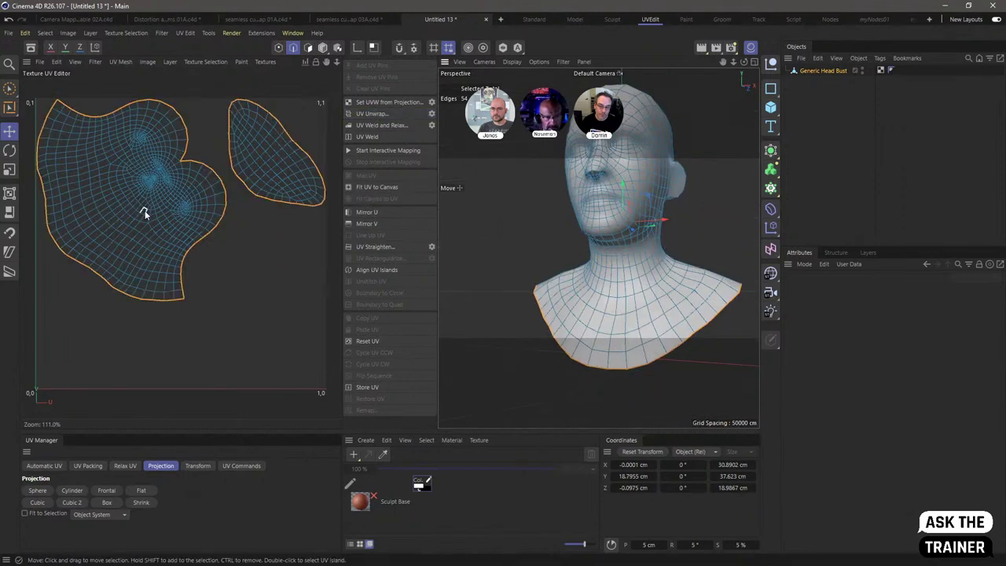
Step: Align the left and right UV islands upright, each to a chosen edge
left_click(105, 212)
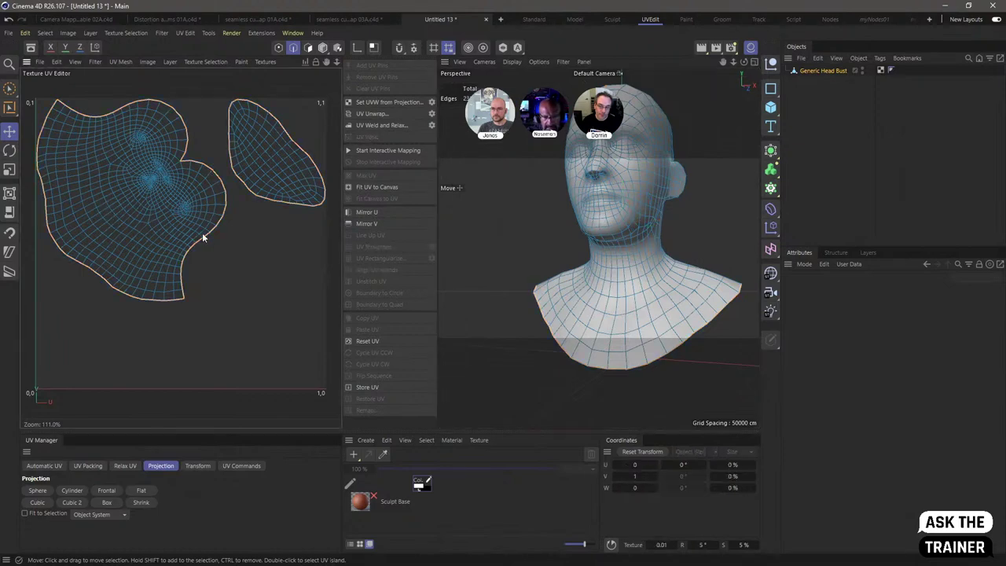
left_click(112, 205)
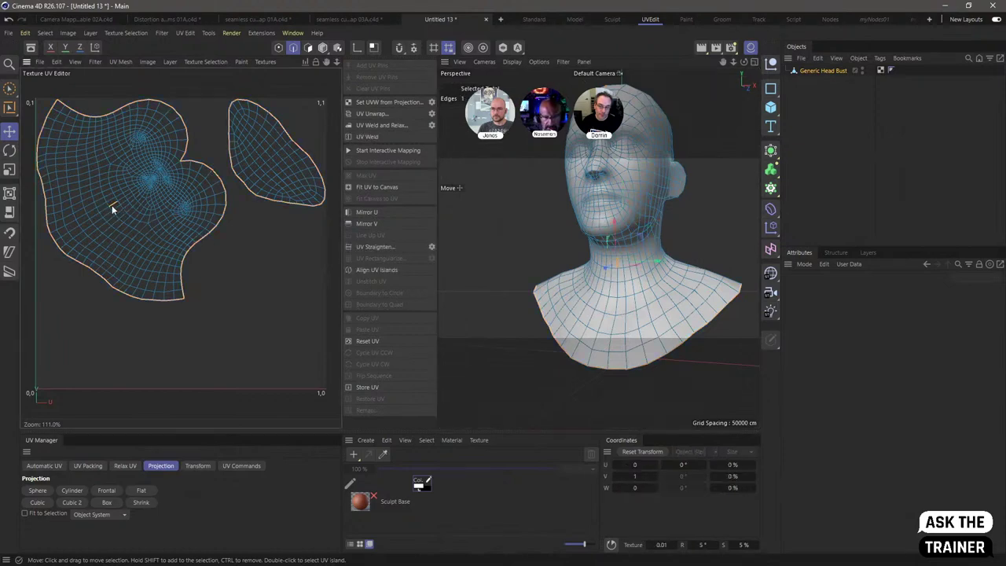
left_click(385, 269)
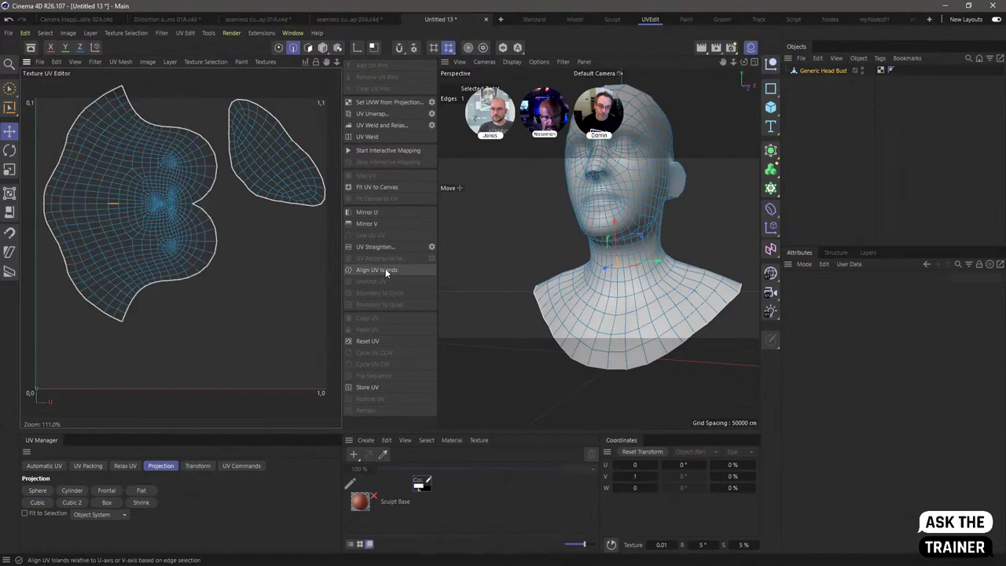
left_click(268, 160)
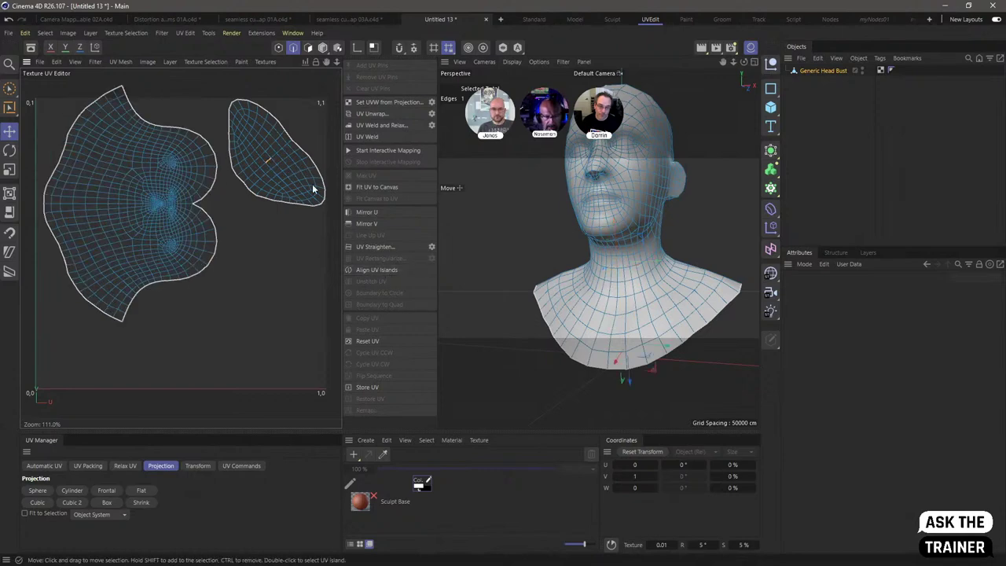
left_click(392, 271)
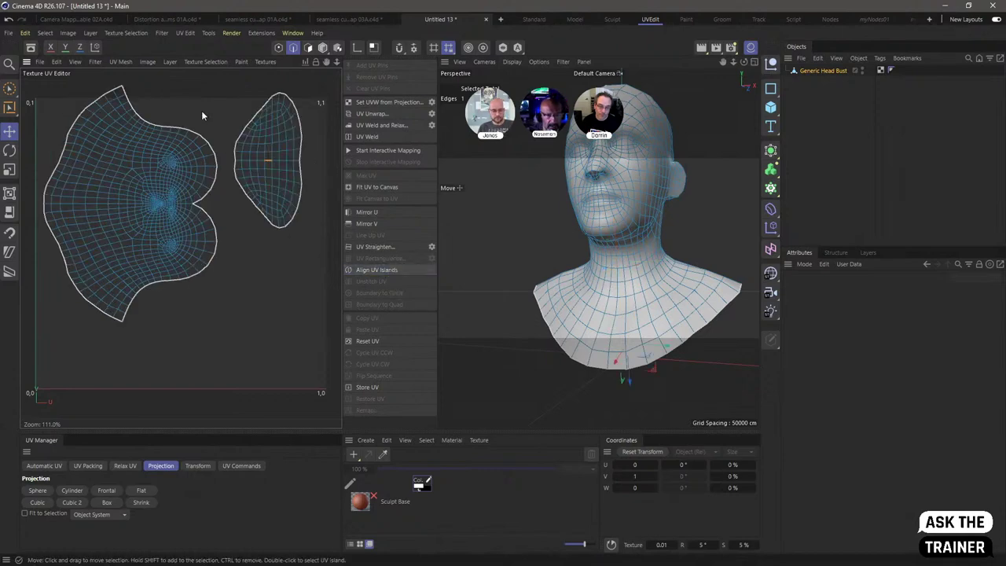
Step: Rotate the head UV island about 90° upright and set its U position
left_click(309, 47)
double_click(107, 194)
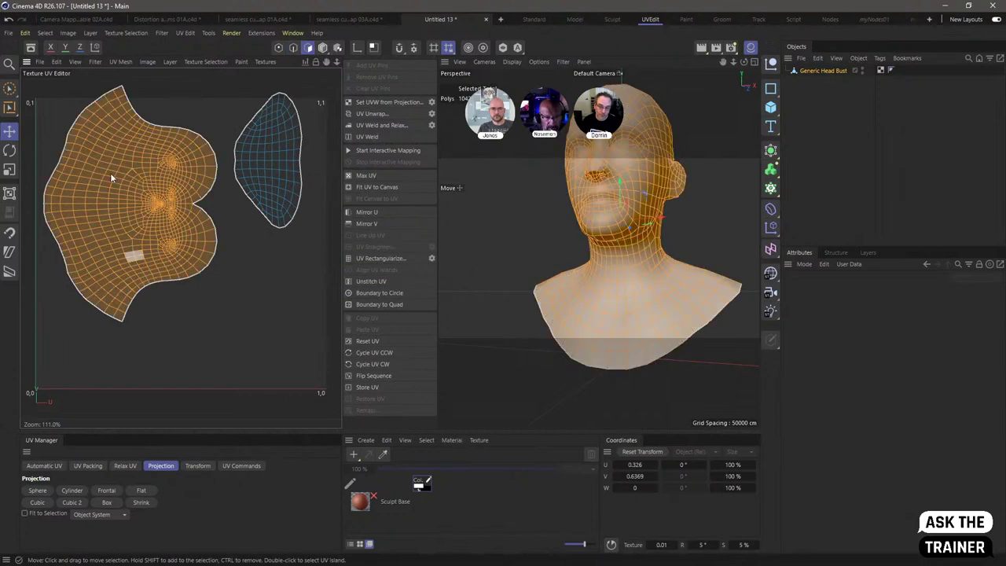
left_click(9, 192)
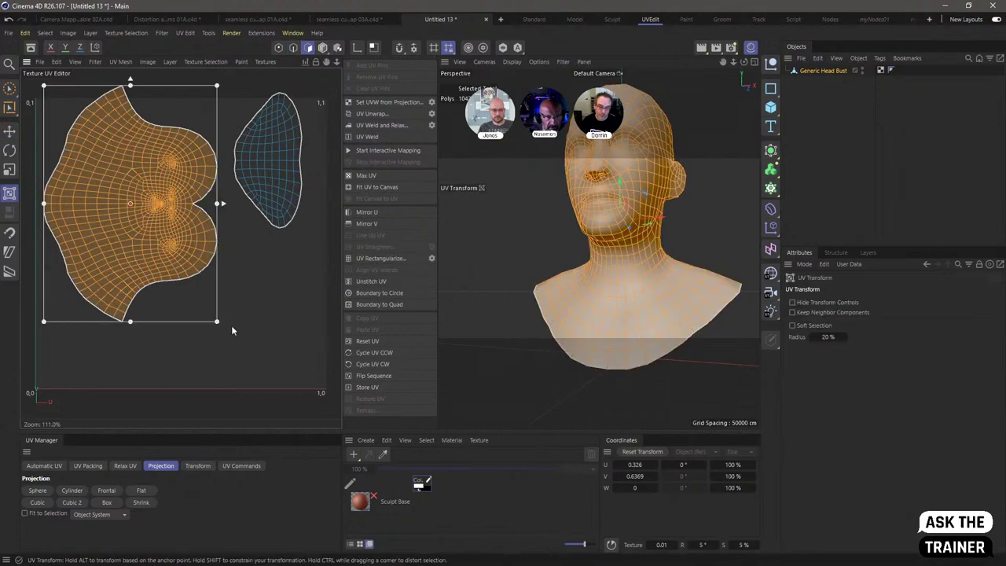
left_click_drag(221, 326, 248, 130)
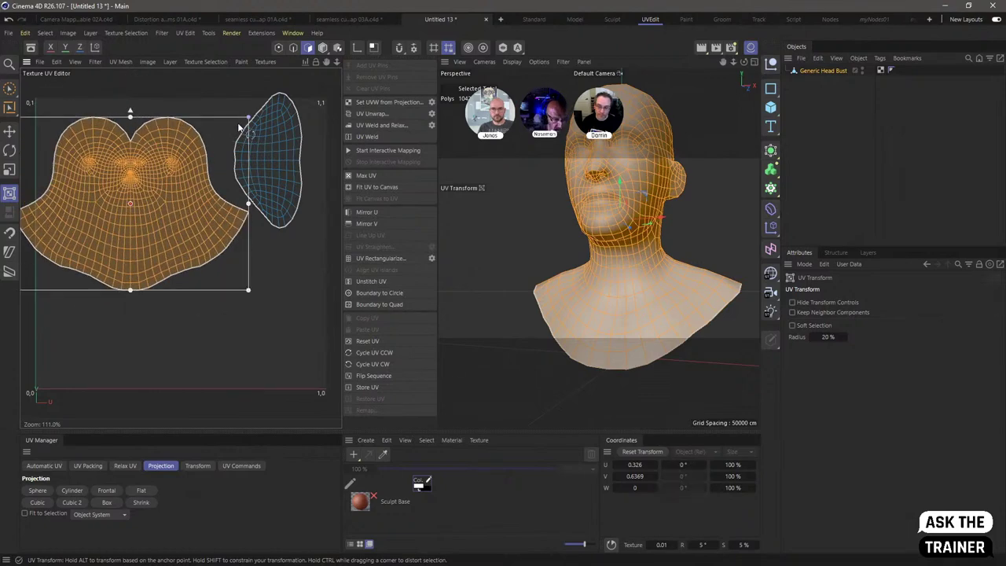
left_click(635, 464)
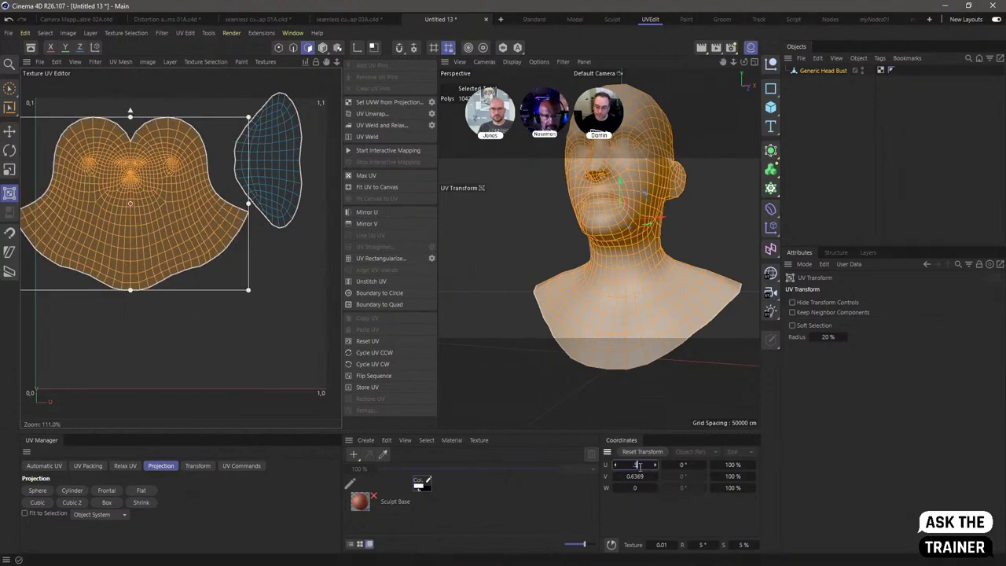
key("Return")
Step: Rotate the neck island flat and centre it beneath the face at U 0.5, V 0.1335
left_click(280, 117)
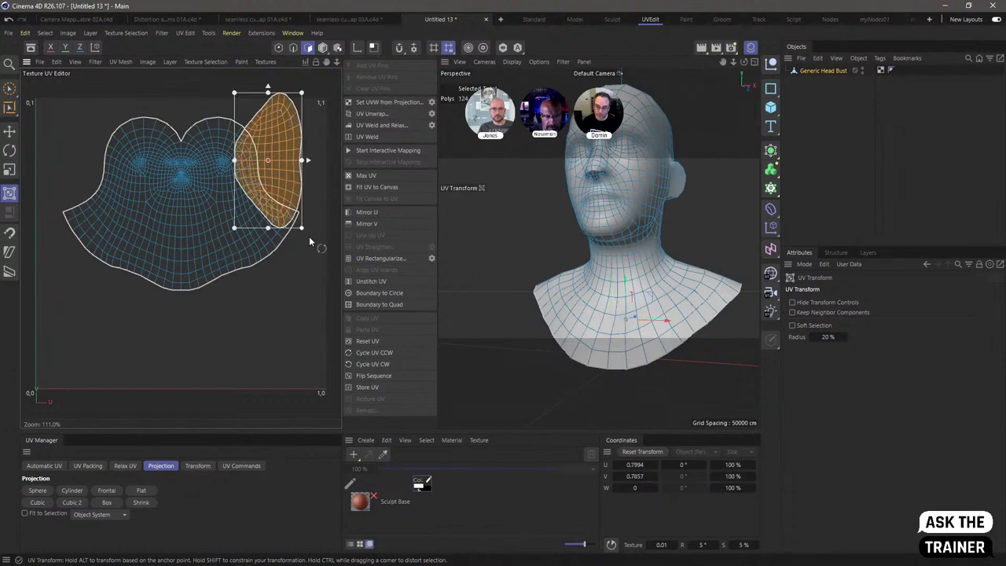
left_click_drag(309, 236, 244, 343)
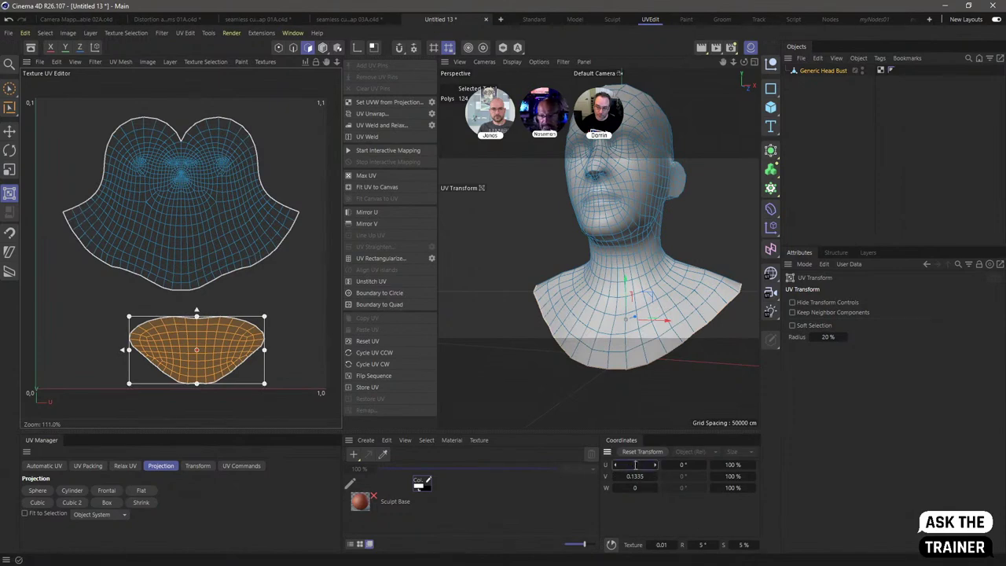
left_click_drag(635, 464, 634, 464)
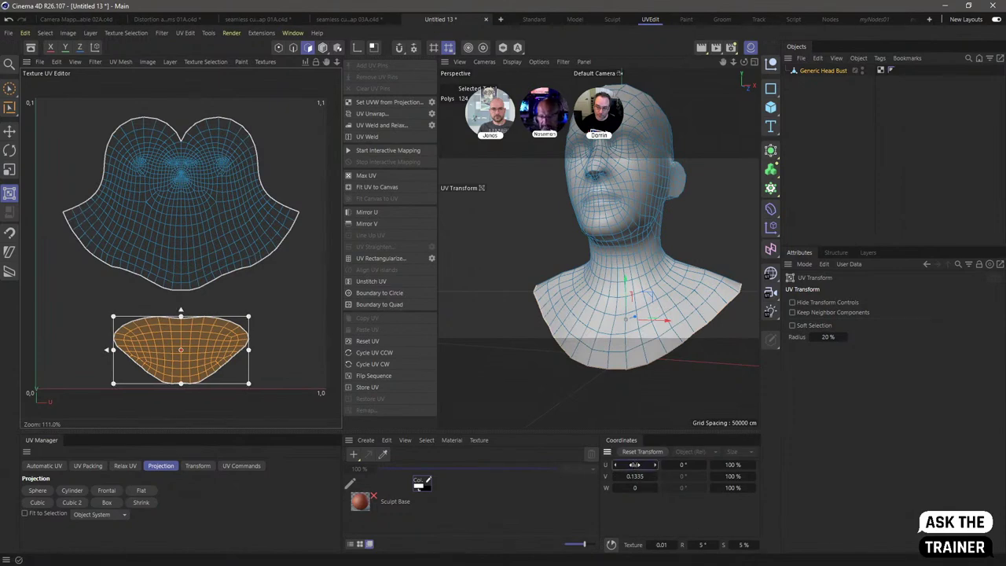
left_click(756, 62)
Step: Maximise and frame the Front view, displaying the bust with Gouraud Shading (Lines)
left_click(754, 249)
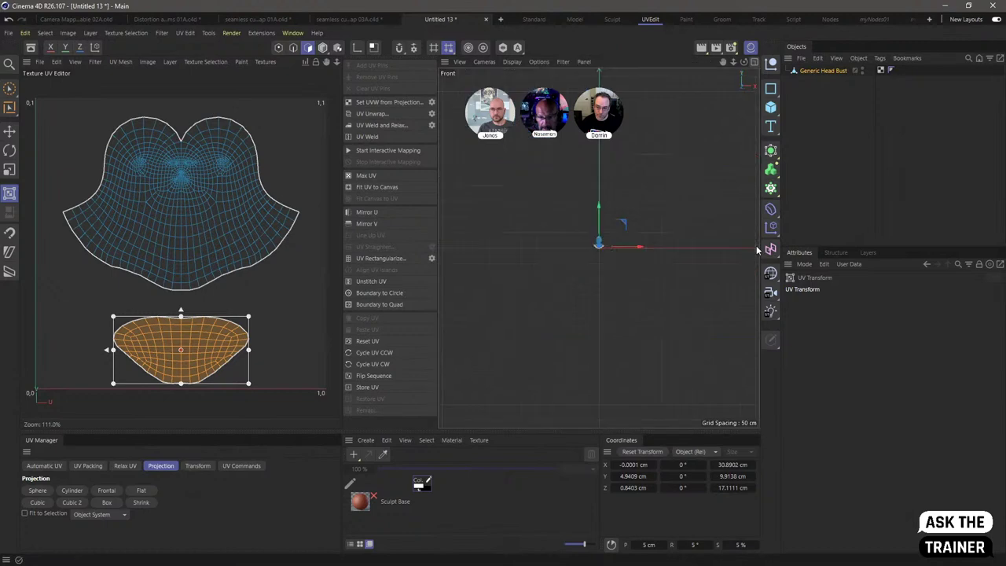
key("h")
left_click(512, 61)
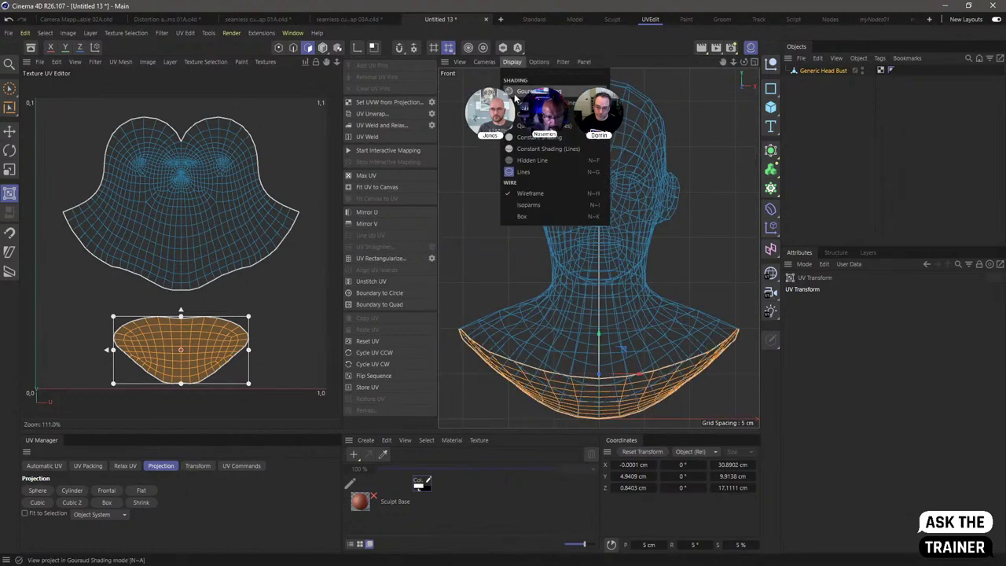
left_click(515, 102)
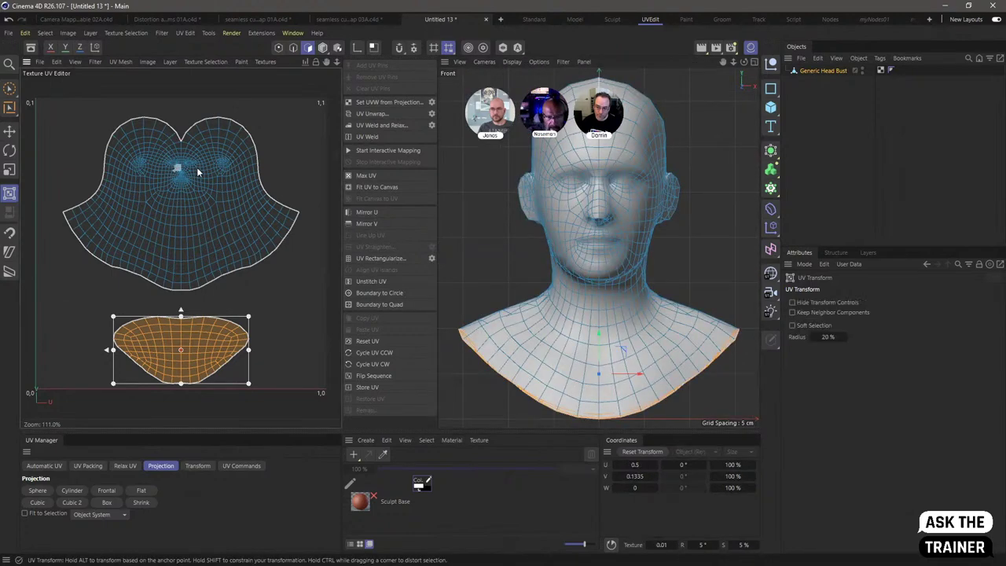
scroll(188, 161, "up", 6)
scroll(191, 159, "up", 3)
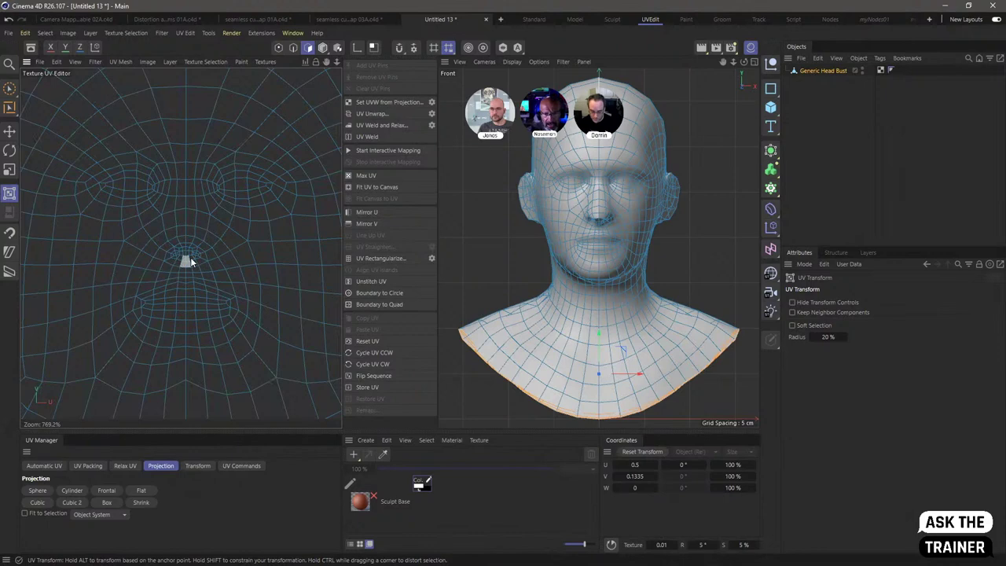
Step: Select UV polygons beside the nose and on the head to match face areas
left_click_drag(175, 255, 224, 260)
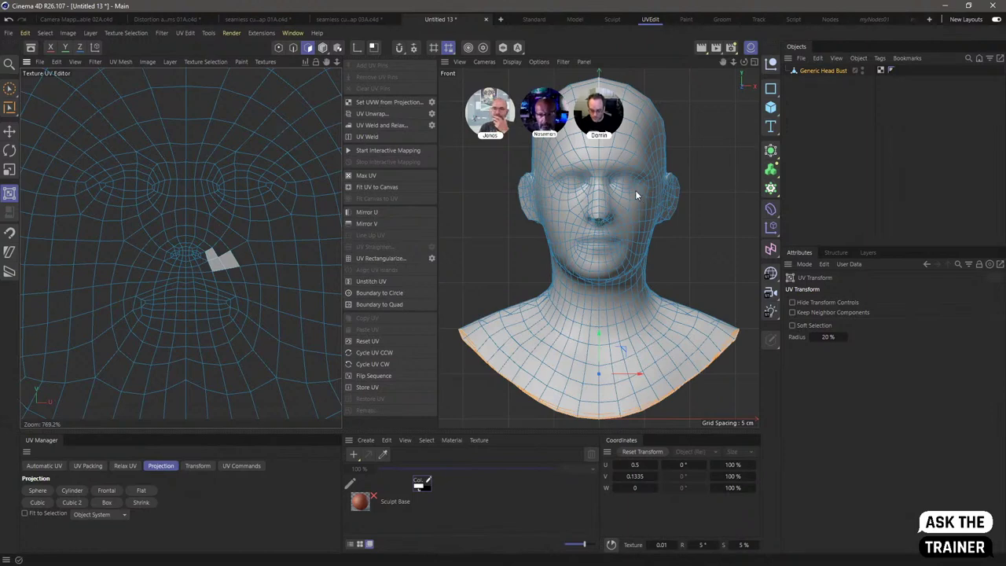
left_click(543, 204)
left_click(754, 62)
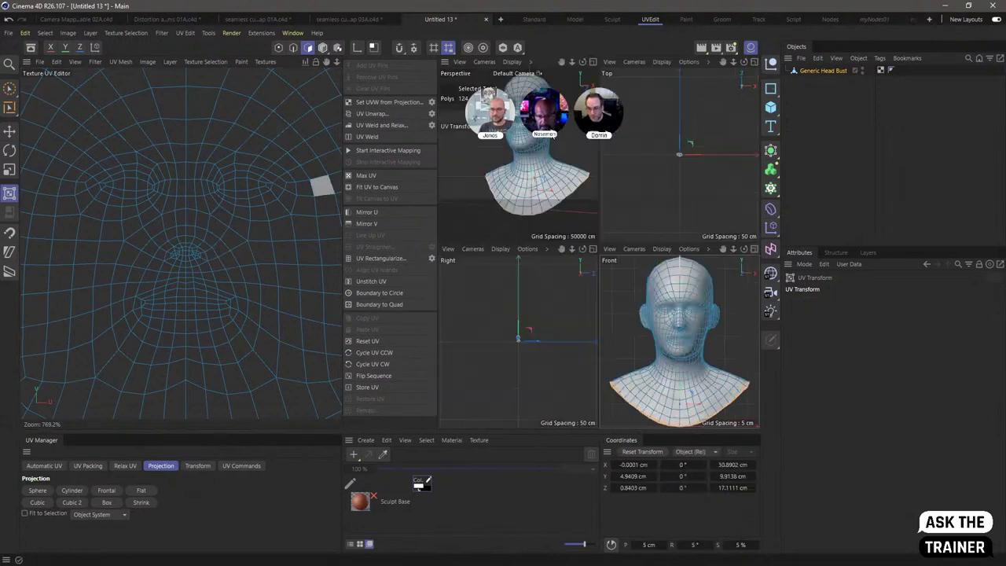
left_click_drag(578, 134, 550, 188, "alt")
left_click(753, 249)
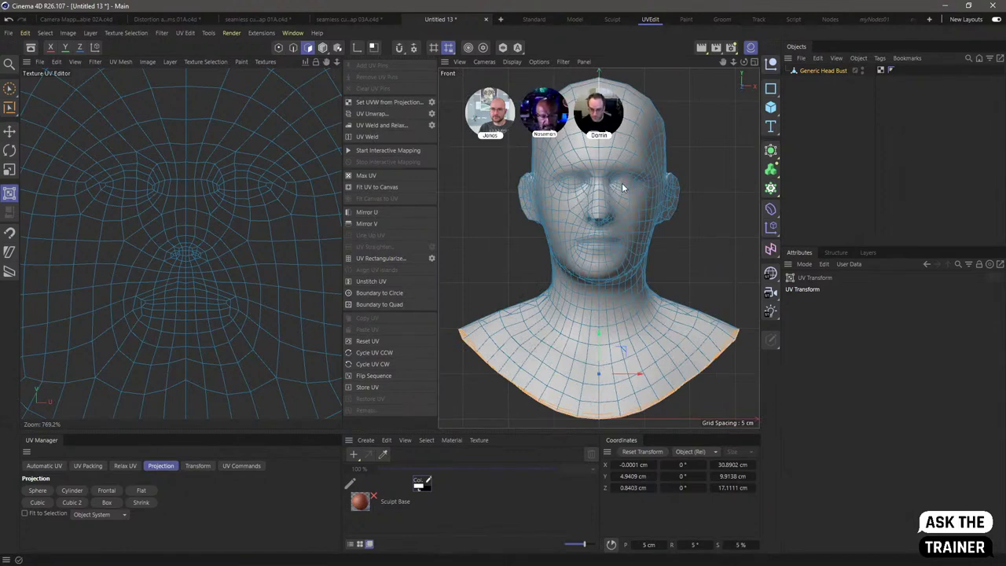
key("ctrl+a")
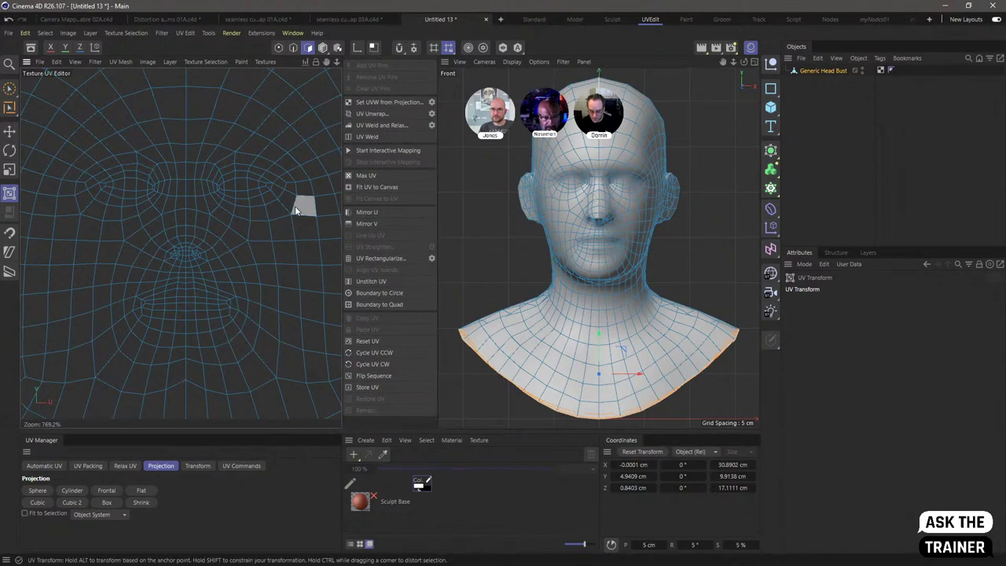
scroll(294, 205, "down", 5)
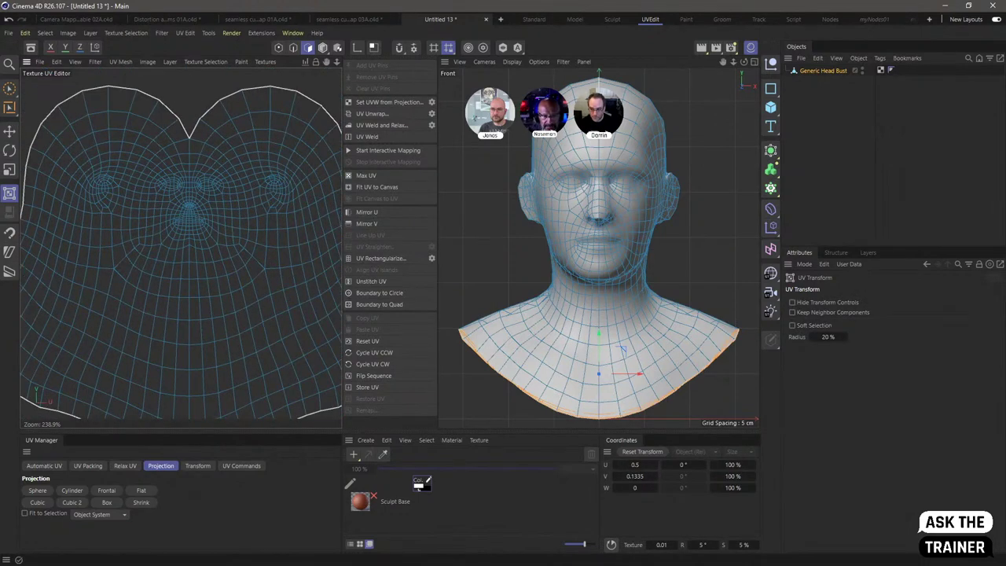
left_click(10, 88)
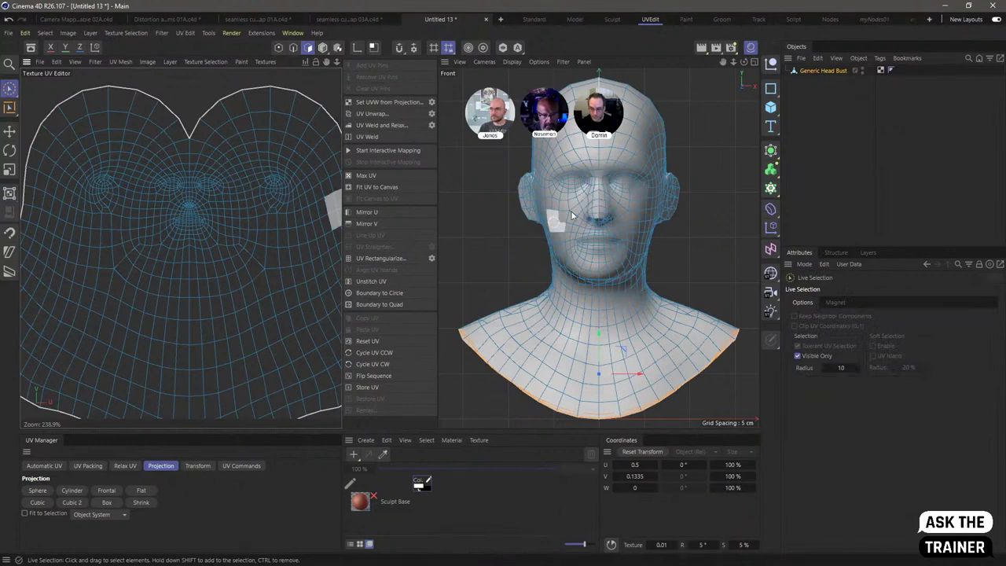
Step: Select all polygons and apply a Frontal UV projection to the whole head
key("ctrl+a")
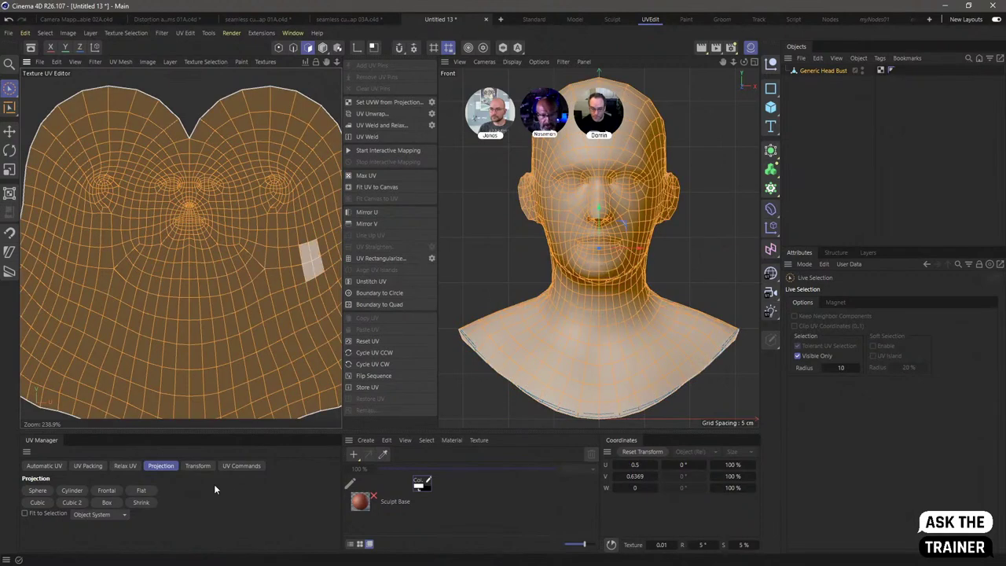
left_click(112, 489)
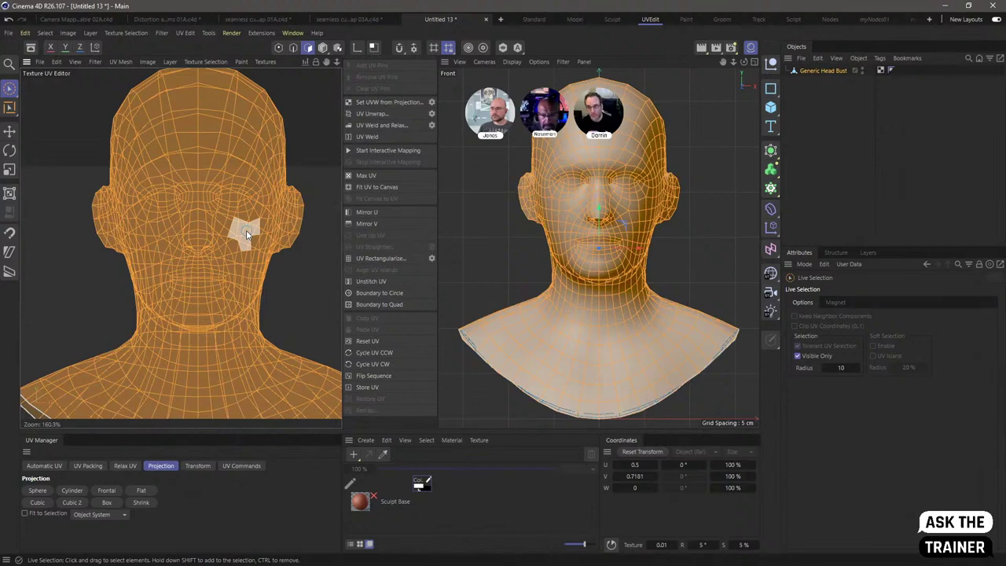
left_click(294, 49)
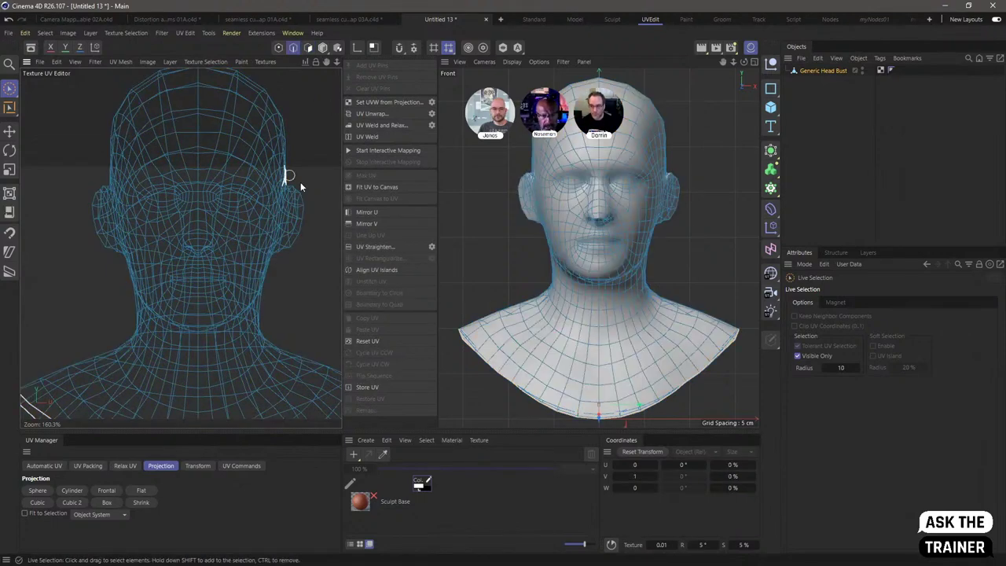
Step: Orbit the bust to face front, enter Points mode, and restore the four-view layout
left_click(753, 62)
left_click(592, 62)
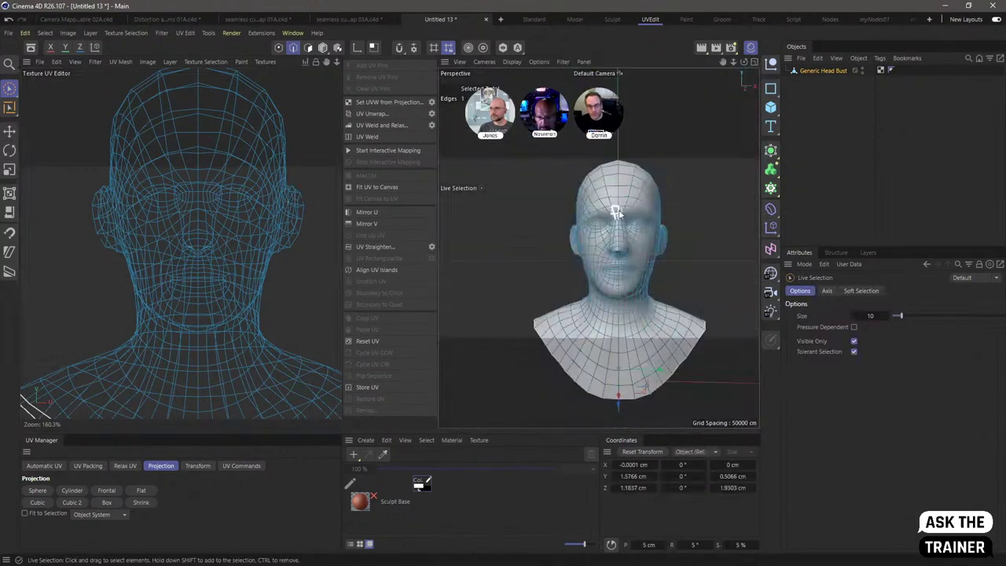
left_click_drag(621, 211, 612, 193, "alt")
key("e")
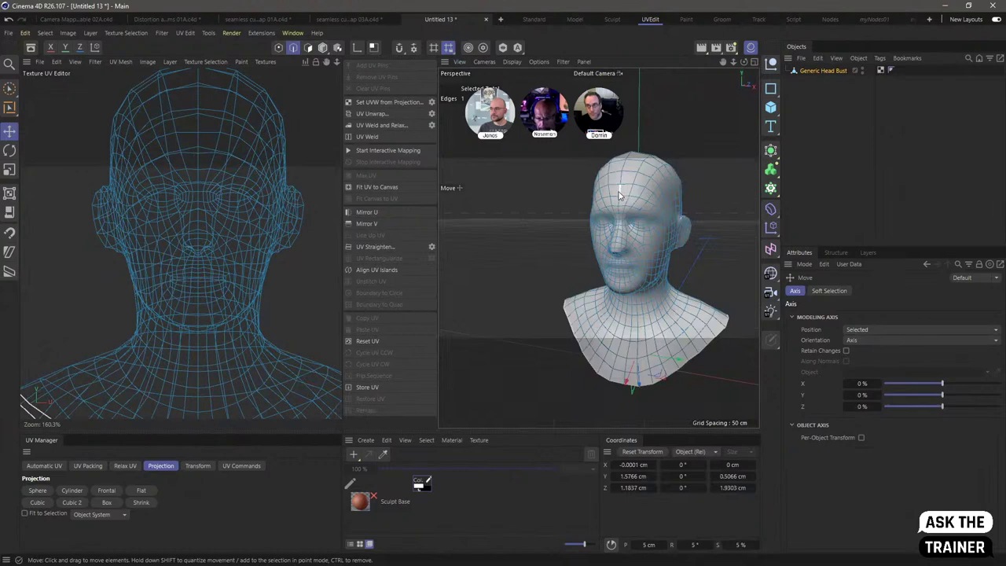
left_click_drag(628, 235, 540, 203, "alt")
double_click(620, 280)
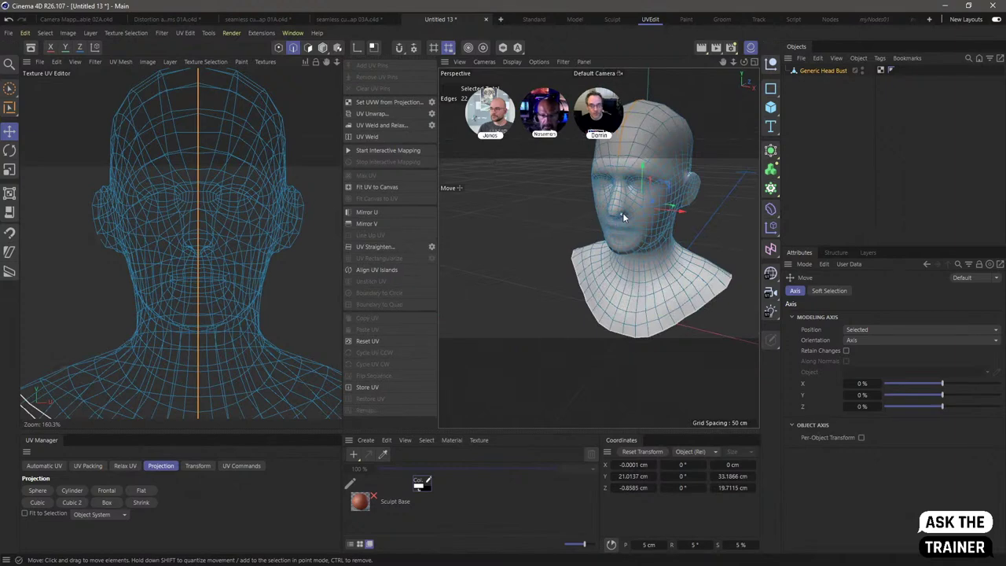
left_click_drag(623, 213, 569, 180, "alt")
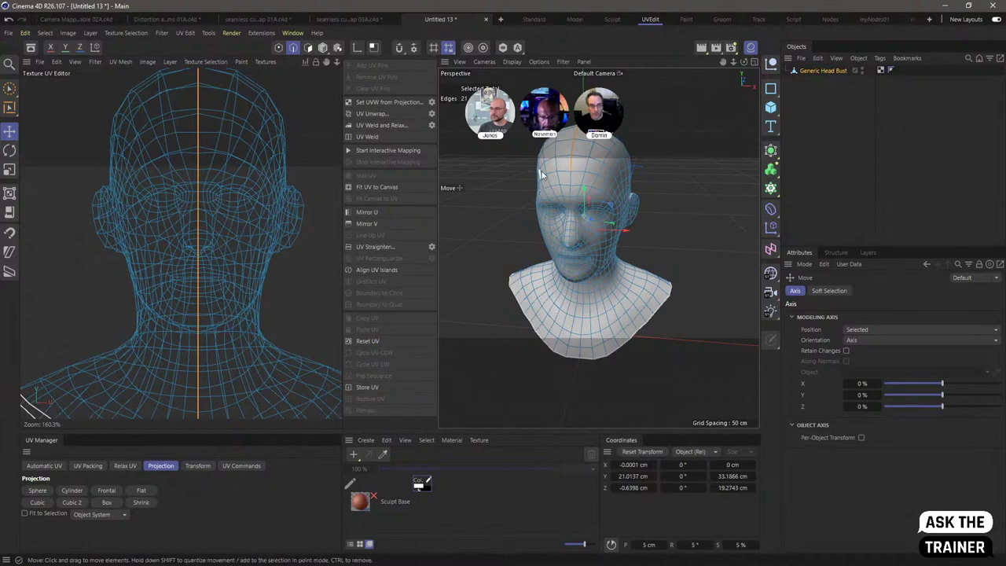
left_click(278, 47)
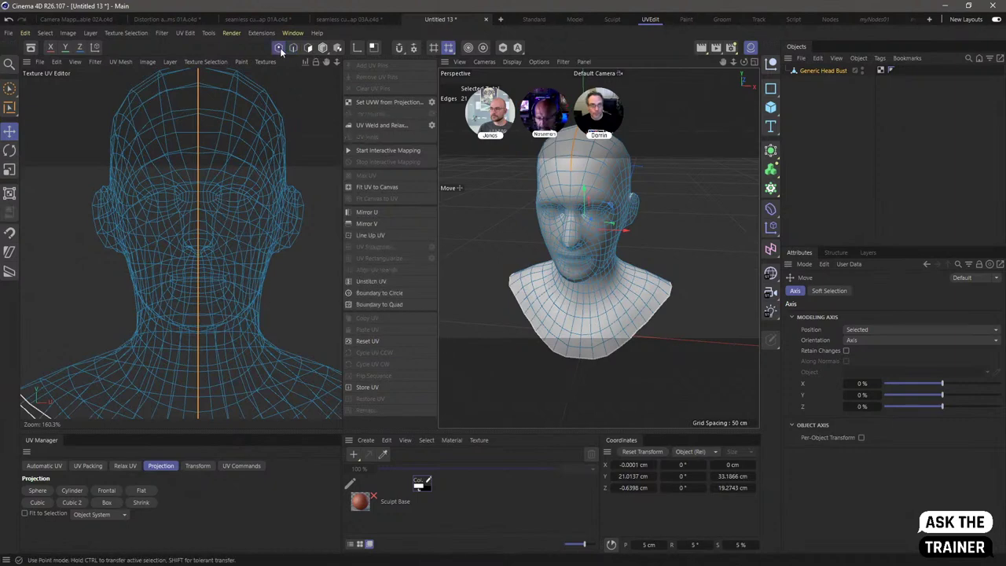
left_click(752, 61)
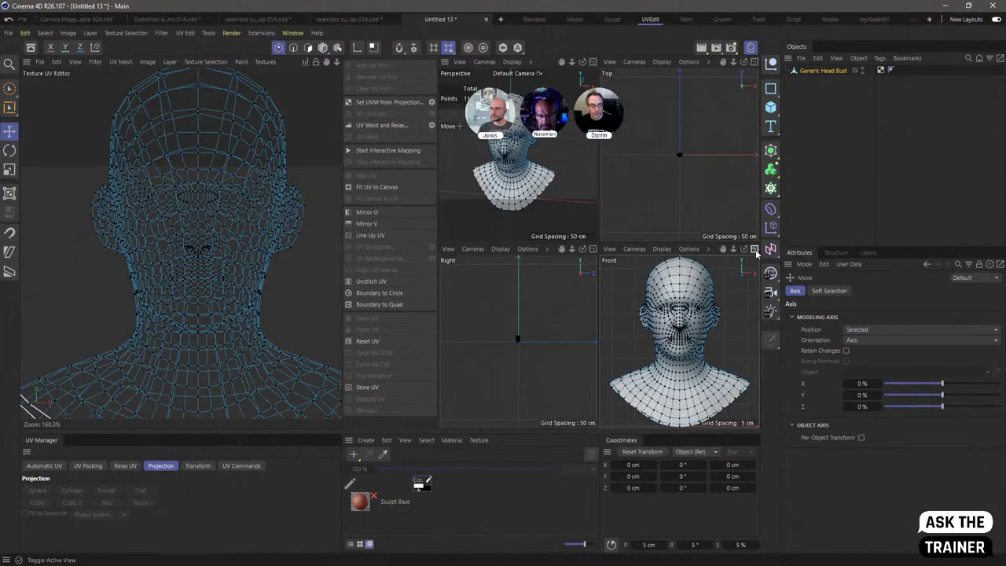
Step: Maximise the front view and set the Live Selection brush to size 27
left_click(754, 249)
scroll(631, 193, "up", 4)
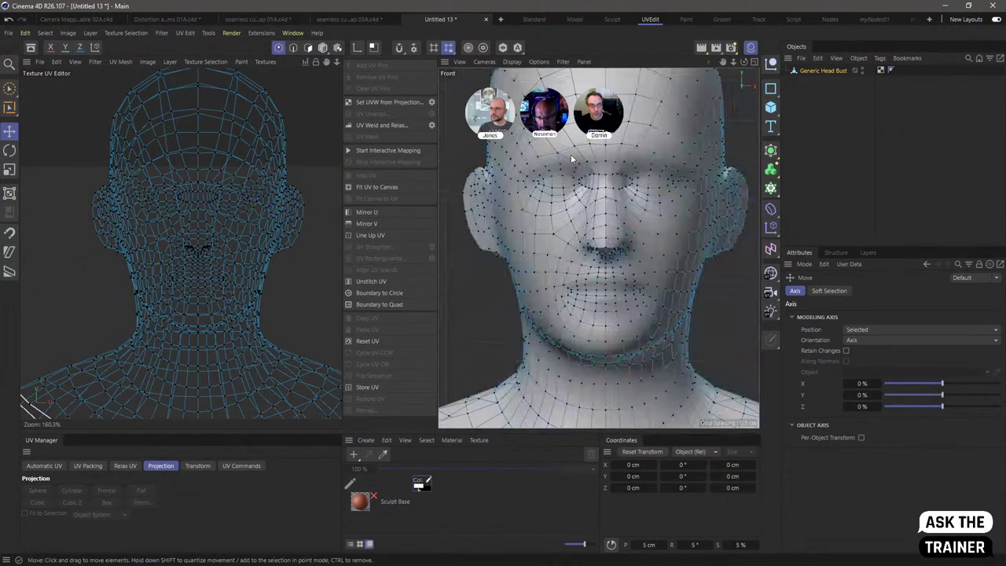
middle_click(571, 160)
left_click(751, 249)
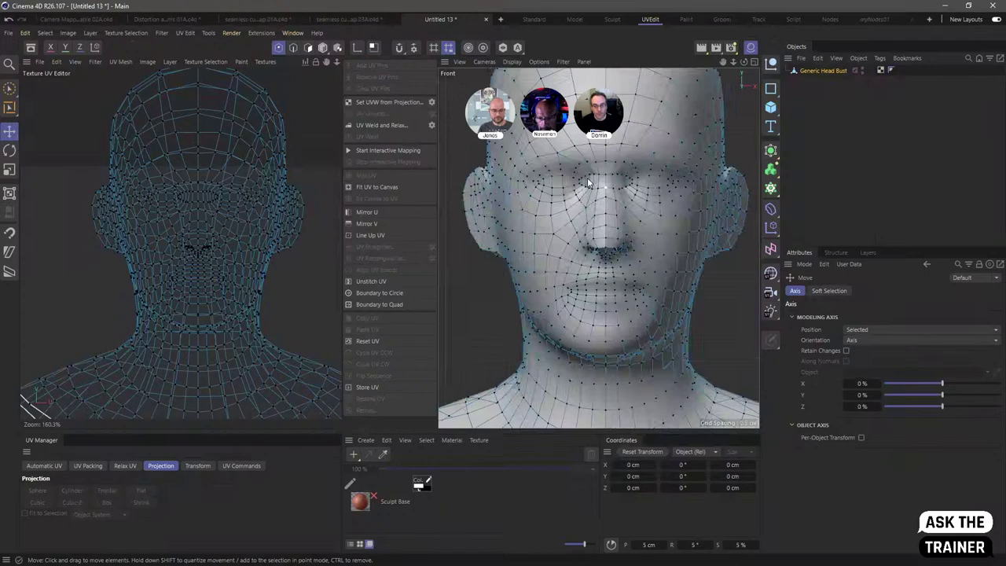
key("9")
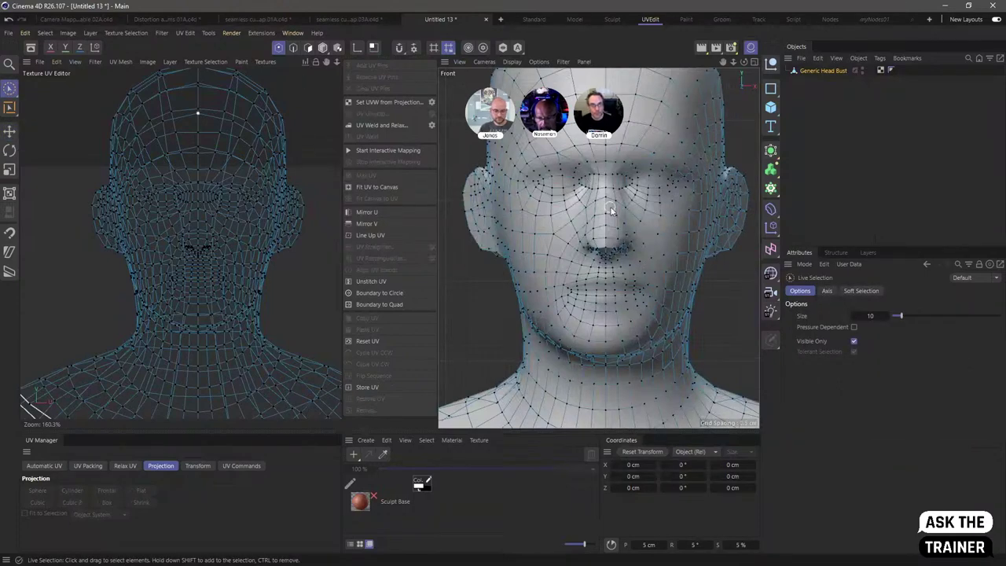
middle_click_drag(611, 210, 617, 205)
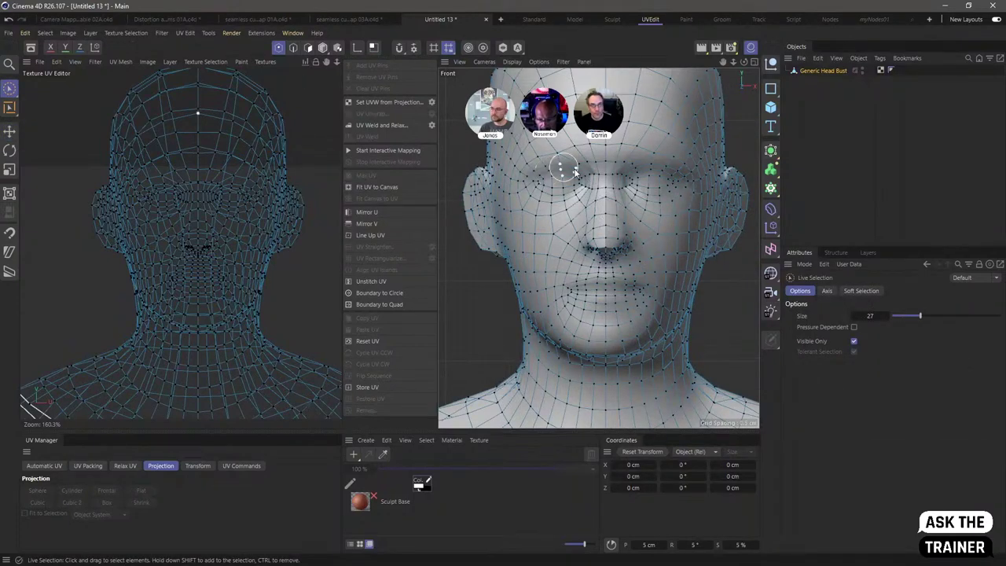
Step: Paint points on the brow, lips, nose and chin, then mirror the selection
mouse_move(554, 169)
left_mouse_down()
mouse_move(597, 173)
mouse_move(528, 180)
mouse_move(545, 191)
mouse_move(559, 183)
left_mouse_up()
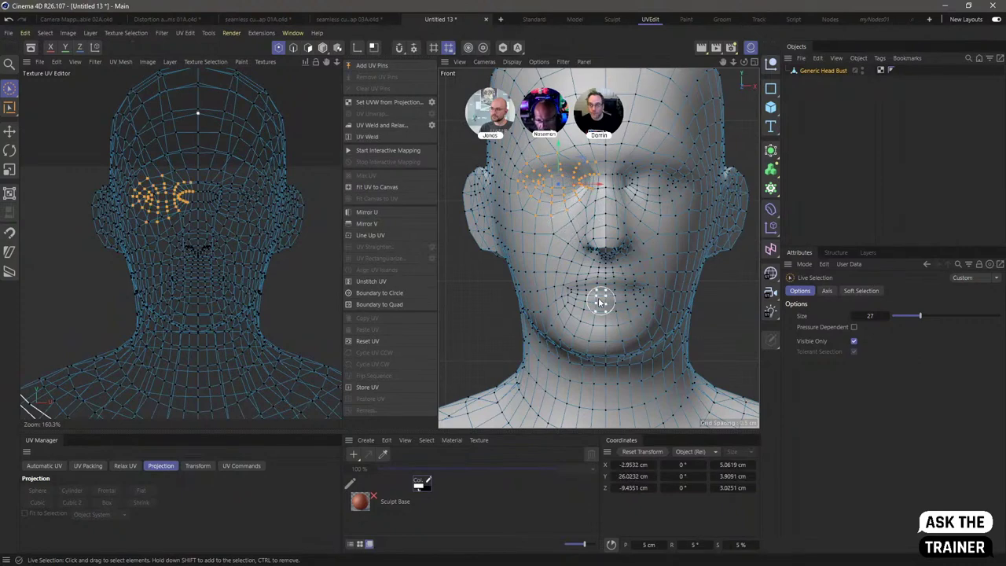
left_click_drag(566, 288, 630, 289, "shift")
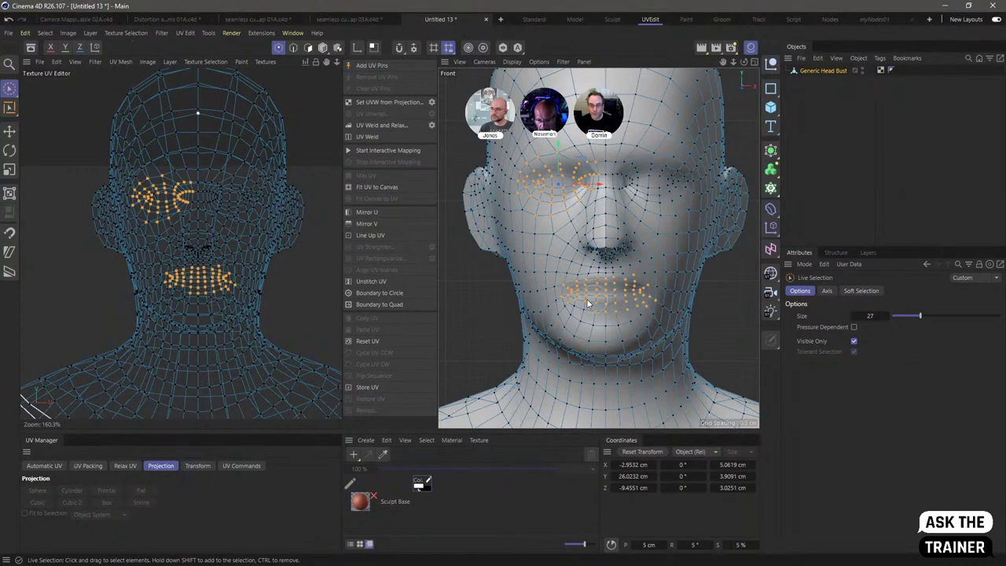
mouse_move(605, 256)
left_mouse_down("shift")
mouse_move(628, 253)
mouse_move(590, 244)
mouse_move(614, 230)
mouse_move(604, 169)
left_mouse_up("shift")
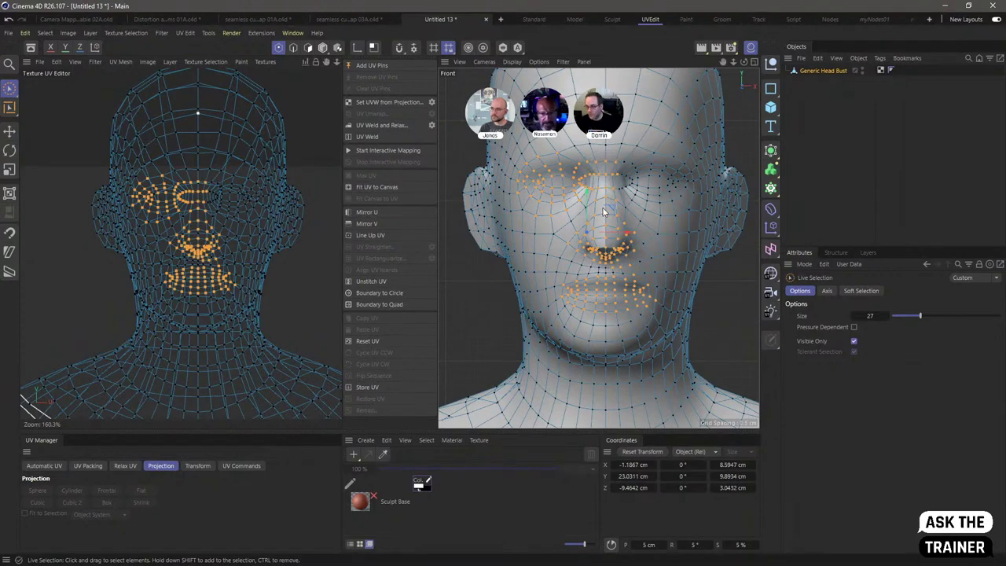
mouse_move(598, 302)
left_mouse_down("shift")
mouse_move(626, 307)
mouse_move(601, 300)
left_mouse_up("shift")
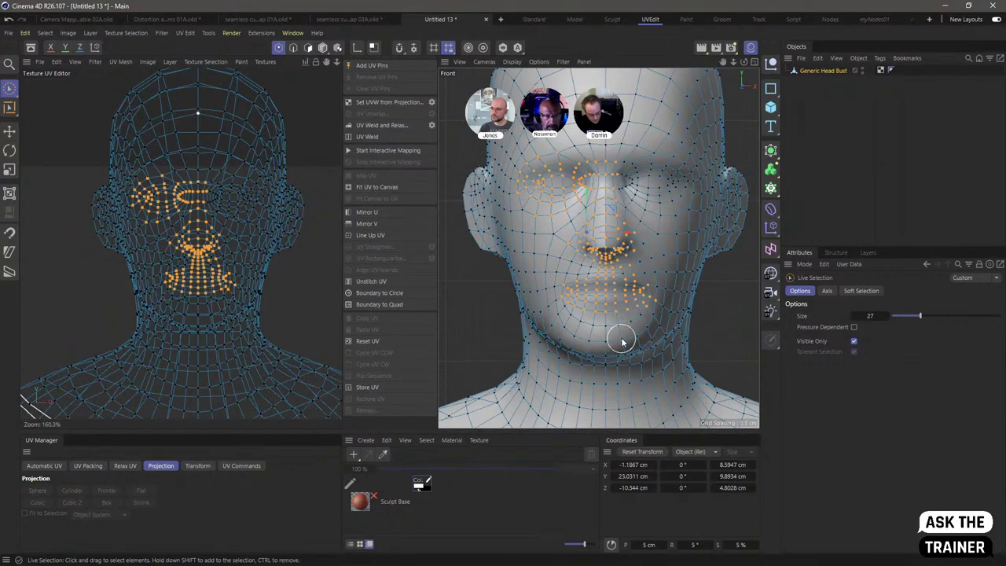
left_click(71, 31)
mouse_move(95, 33)
mouse_move(44, 33)
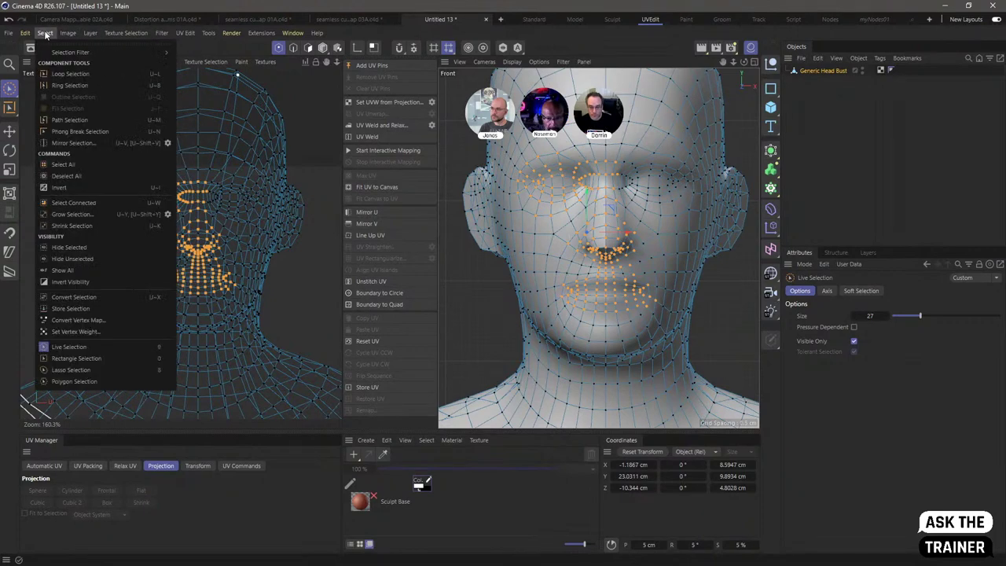
left_click(56, 135)
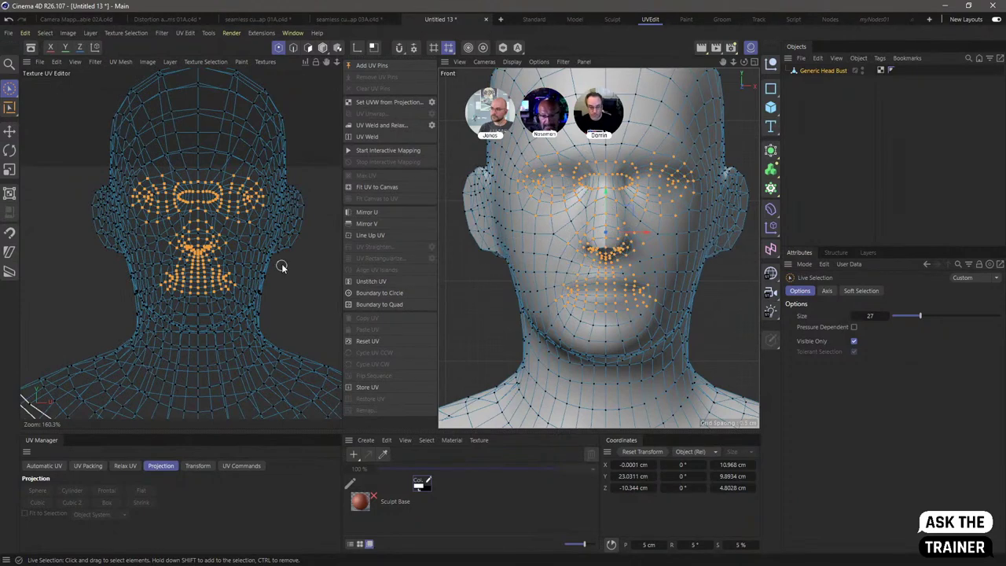
Step: Frame the head from the front and pin the selected UV points
left_click(752, 62)
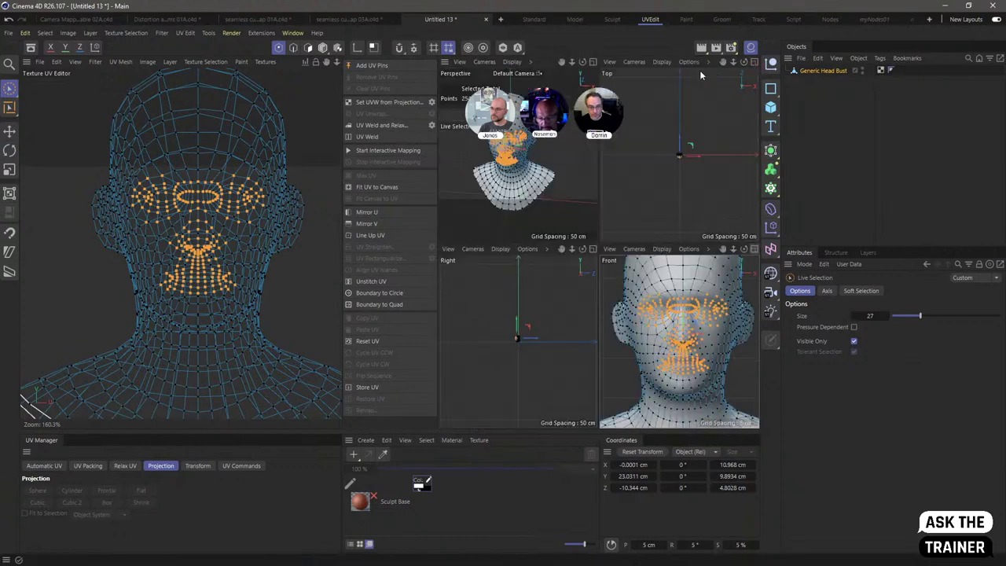
left_click(594, 63)
left_click_drag(736, 209, 539, 259, "alt")
key("ctrl+shift+z")
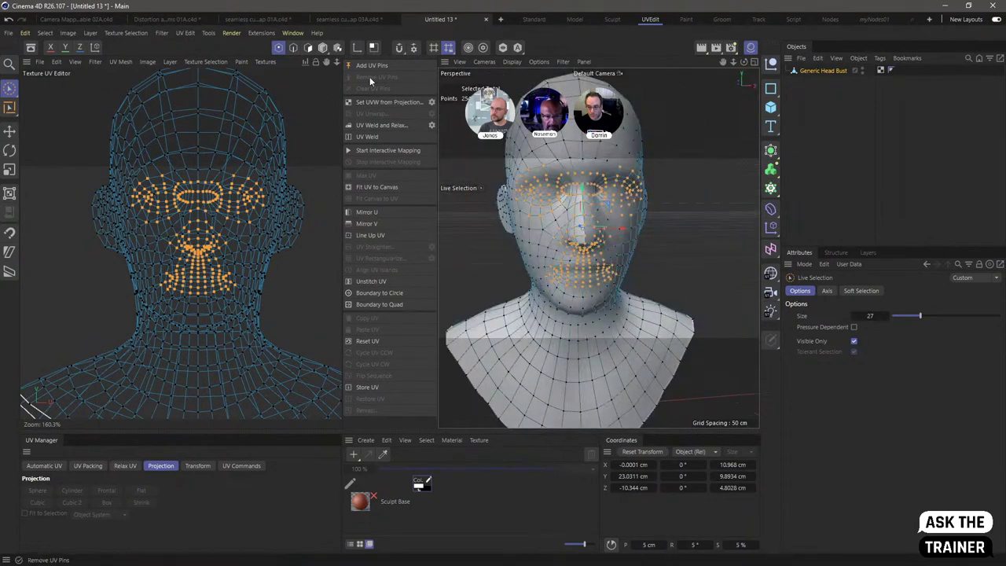
left_click(381, 67)
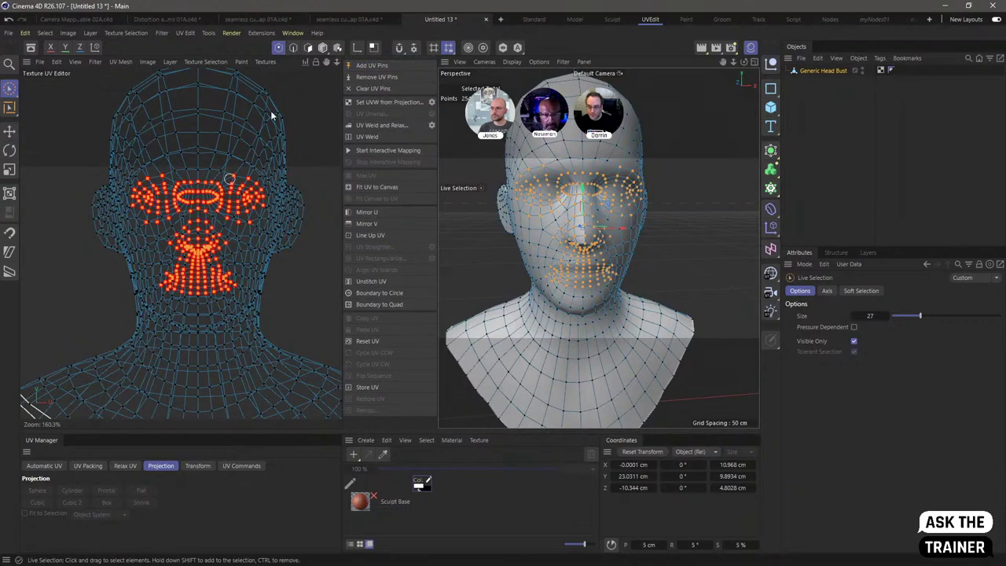
Step: Unwrap the head's UVs in Edge mode with Auto Realign turned off
left_click(294, 48)
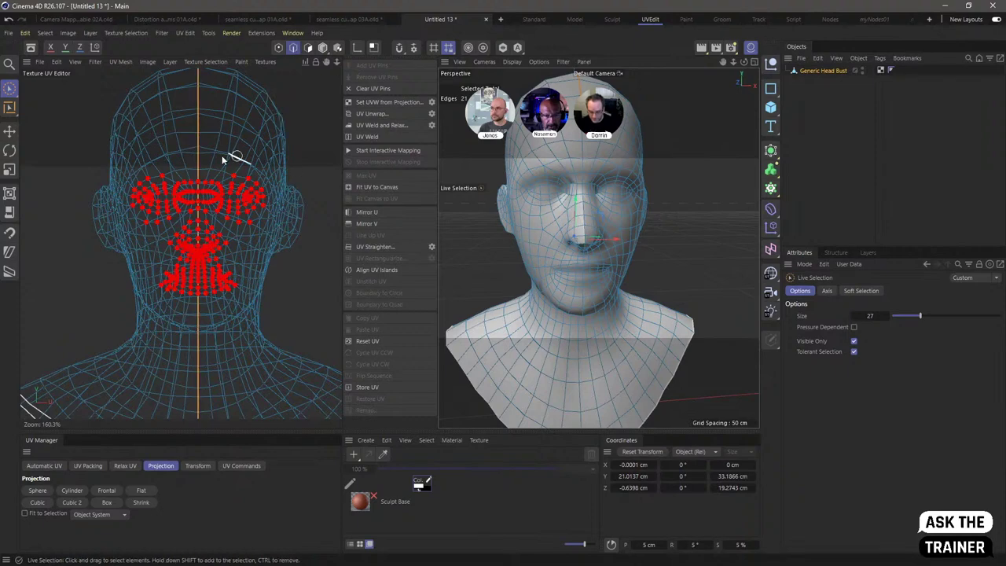
left_click(431, 114)
left_click(383, 117)
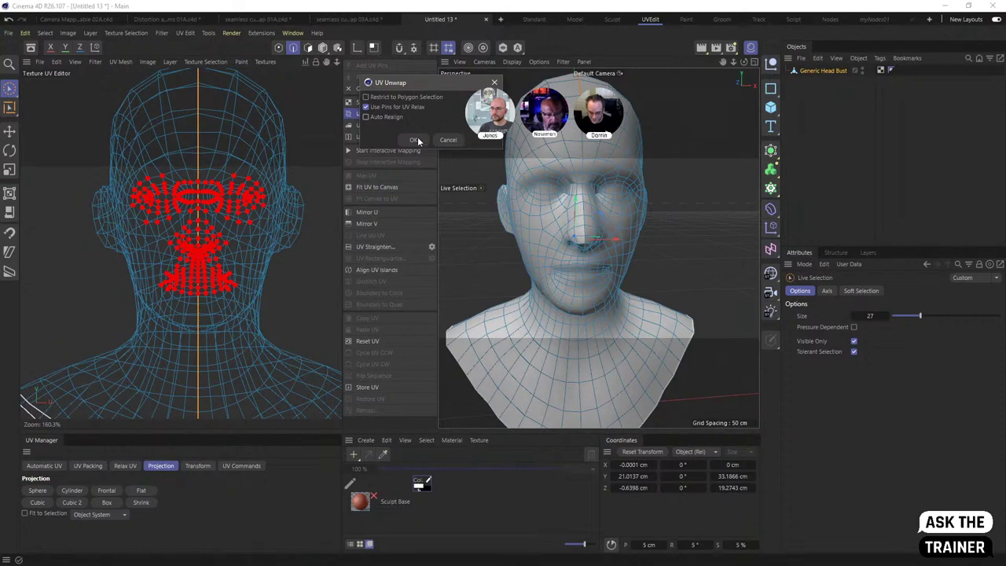
left_click(415, 139)
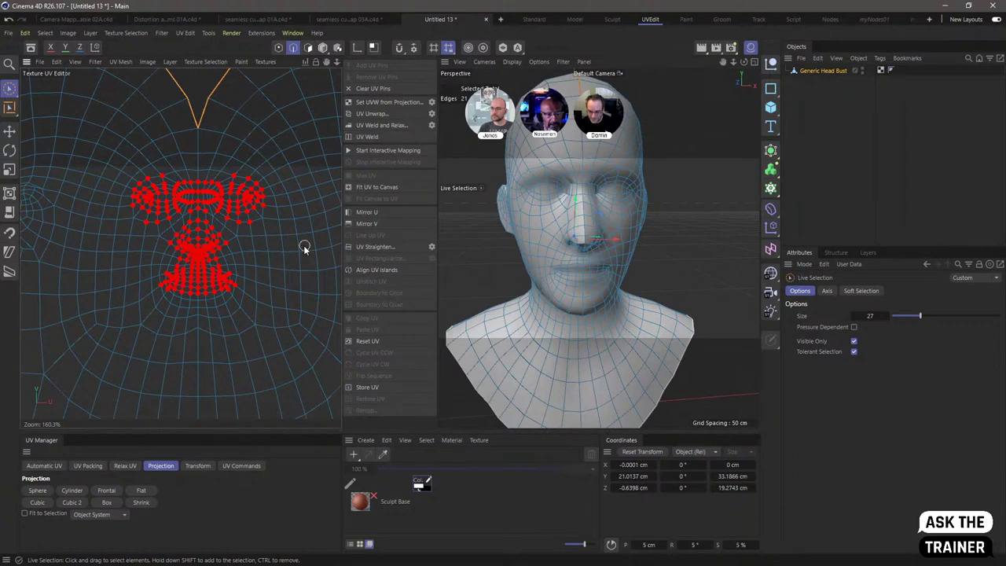
Step: Centre the UV layout and clear all UV pins
scroll(242, 260, "down", 5)
middle_click_drag(271, 303, 189, 261)
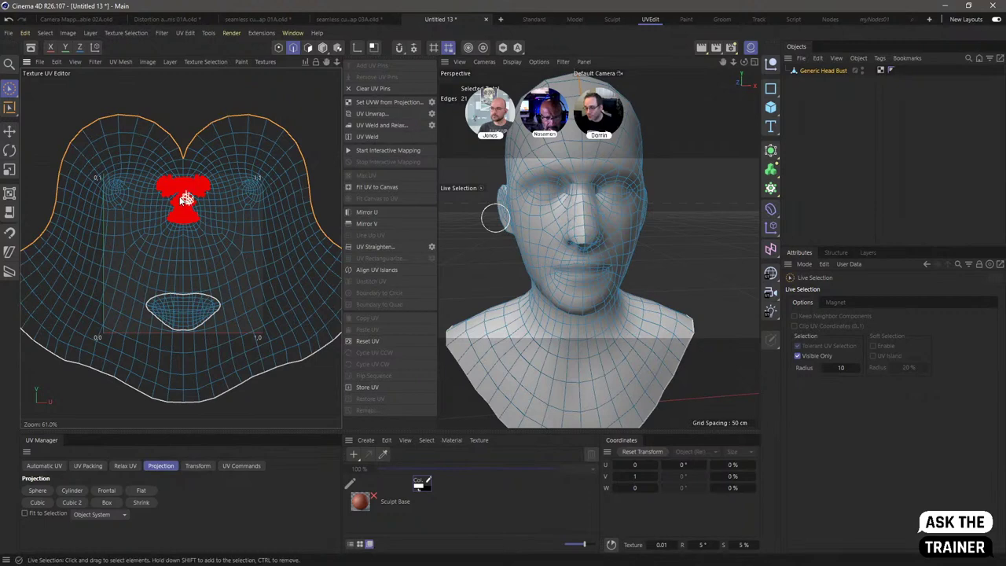
scroll(180, 208, "up", 3)
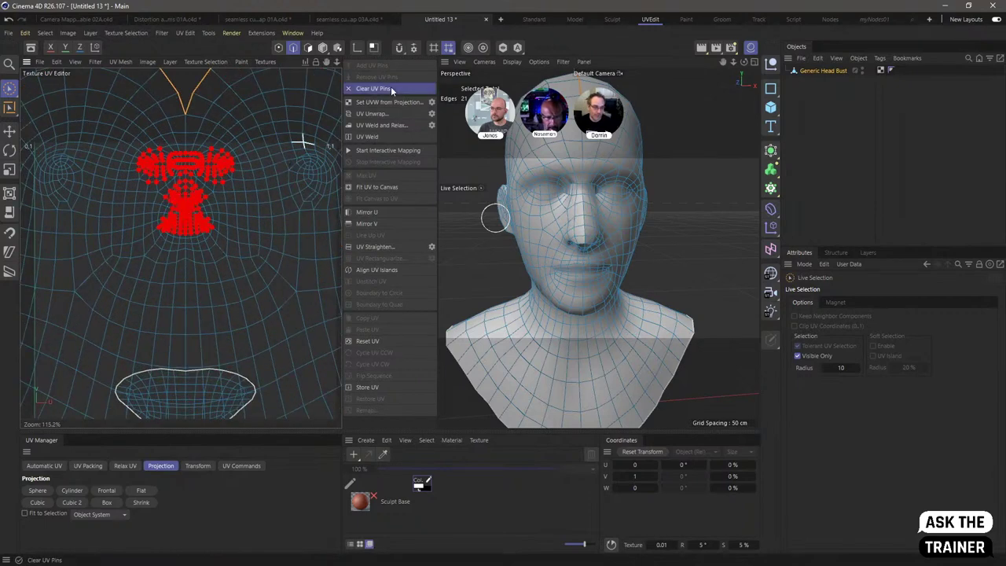
left_click(181, 216)
scroll(179, 220, "up", 4)
scroll(232, 203, "up", 6)
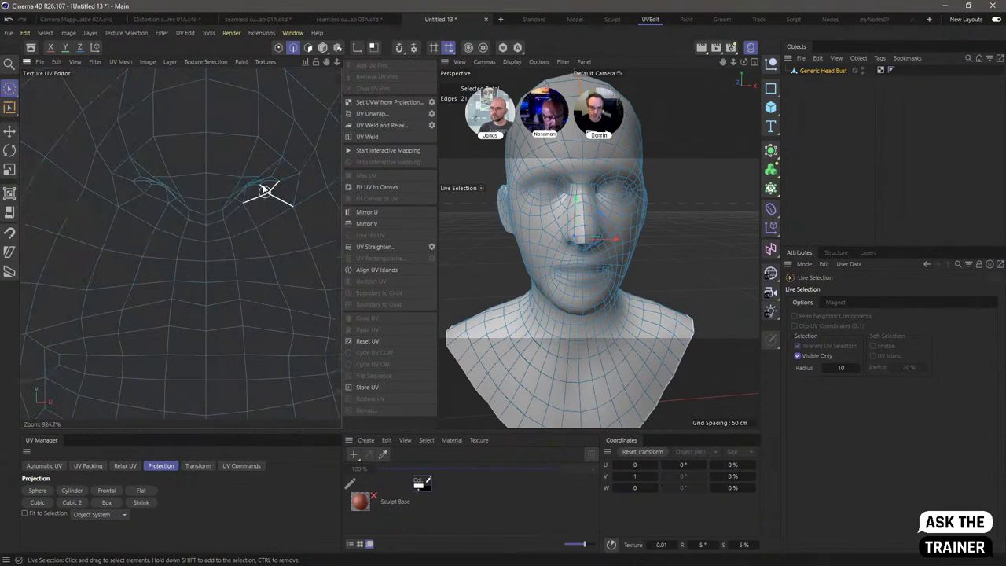
left_click(252, 187)
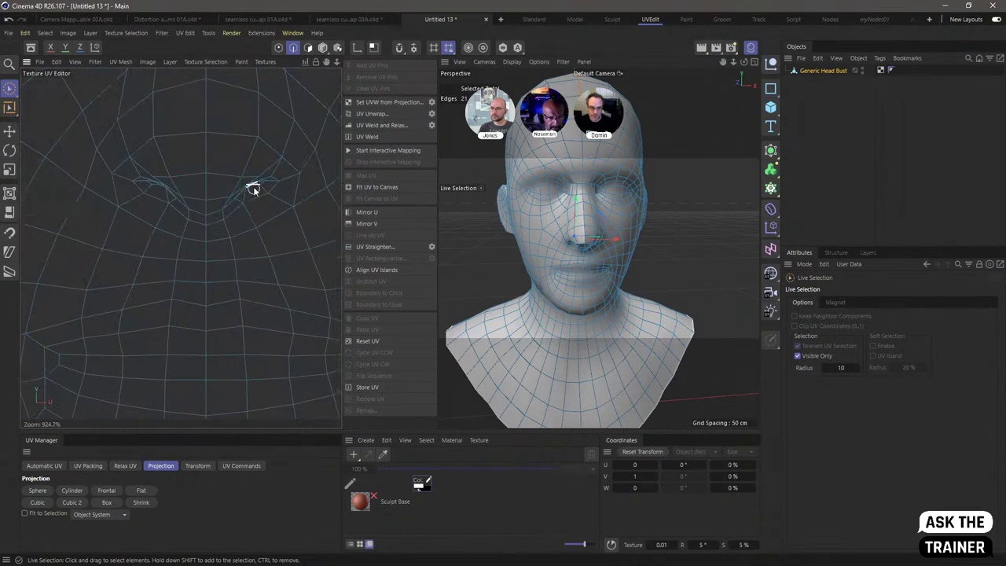
Step: Shade the UV view with Overlapping Polygons to reveal overlaps
left_click(74, 62)
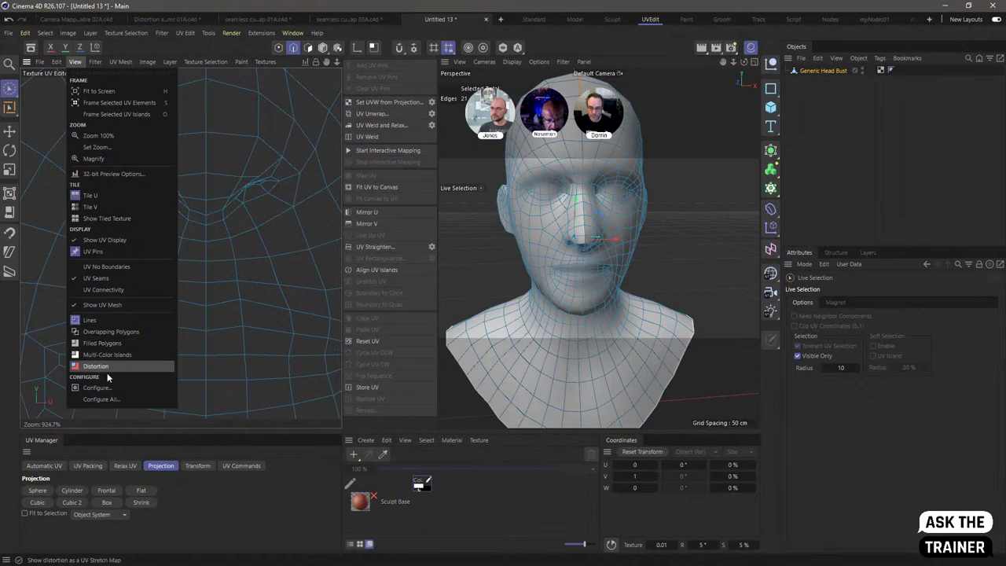
left_click(133, 331)
scroll(250, 193, "down", 2)
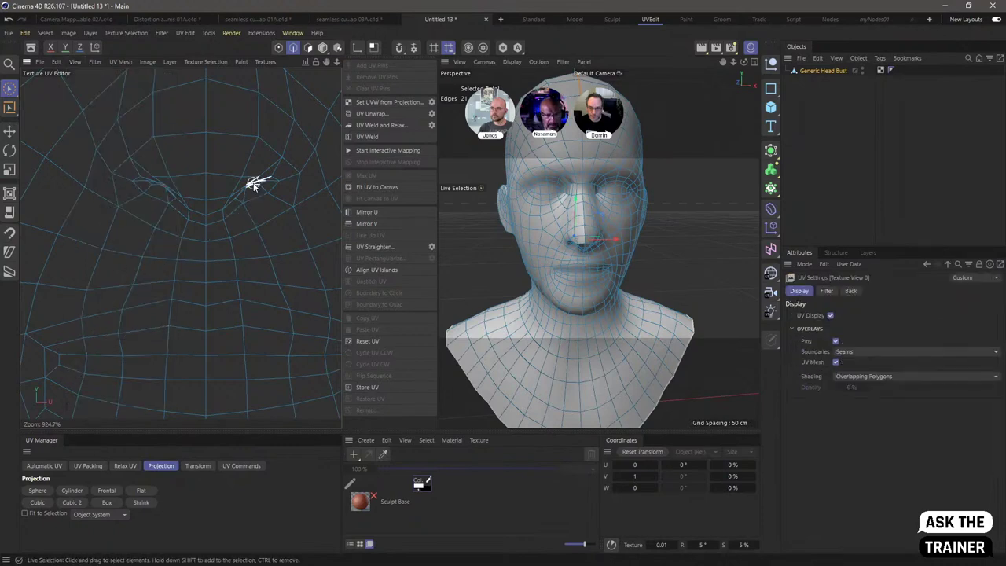
scroll(250, 192, "up", 3)
scroll(252, 200, "down", 4)
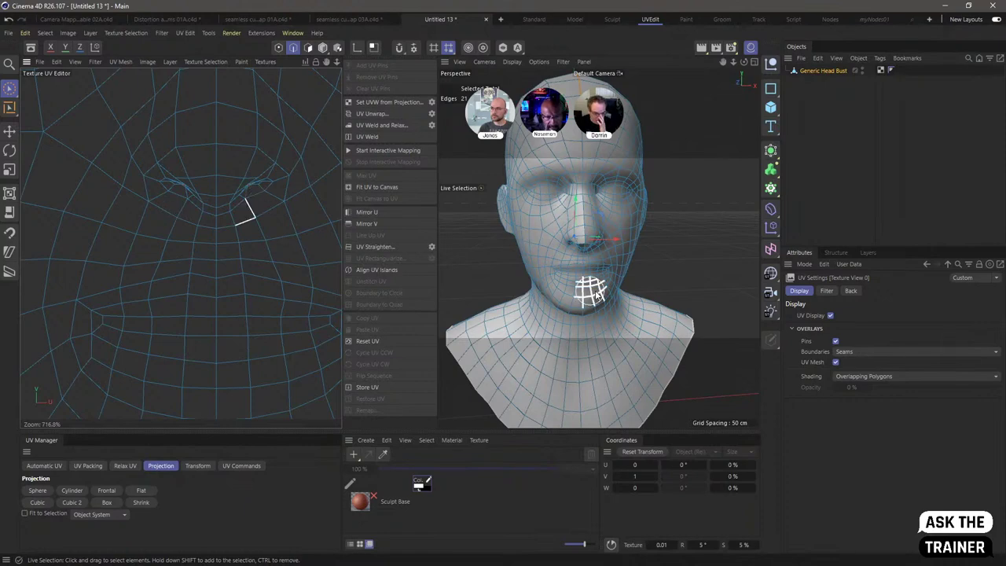
scroll(222, 198, "down", 3)
scroll(176, 189, "up", 4)
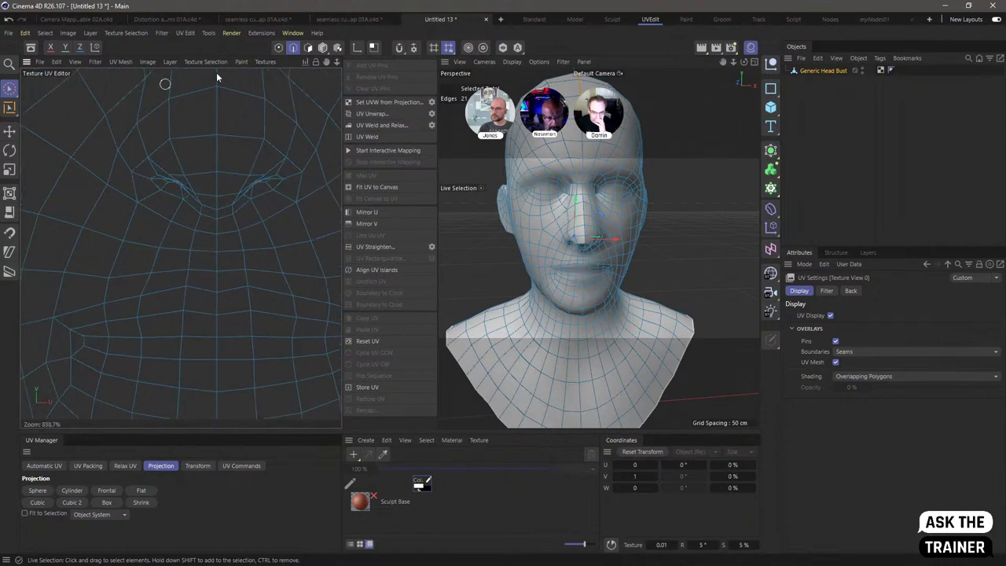
Step: Paint a polygon patch near the left eye and mirror it to the other side
left_click(307, 47)
left_click(167, 191)
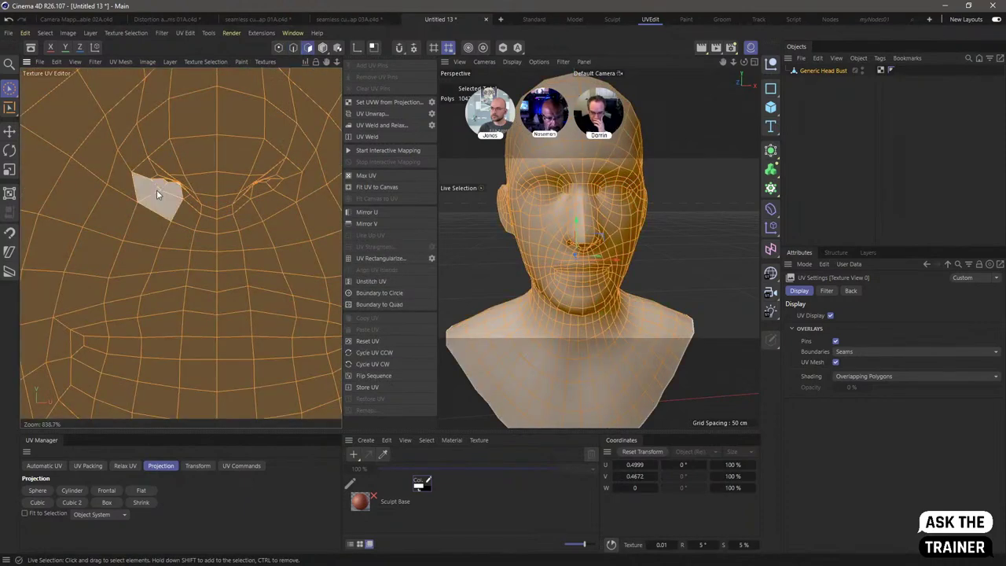
left_click(158, 190)
left_click_drag(156, 177, 185, 206)
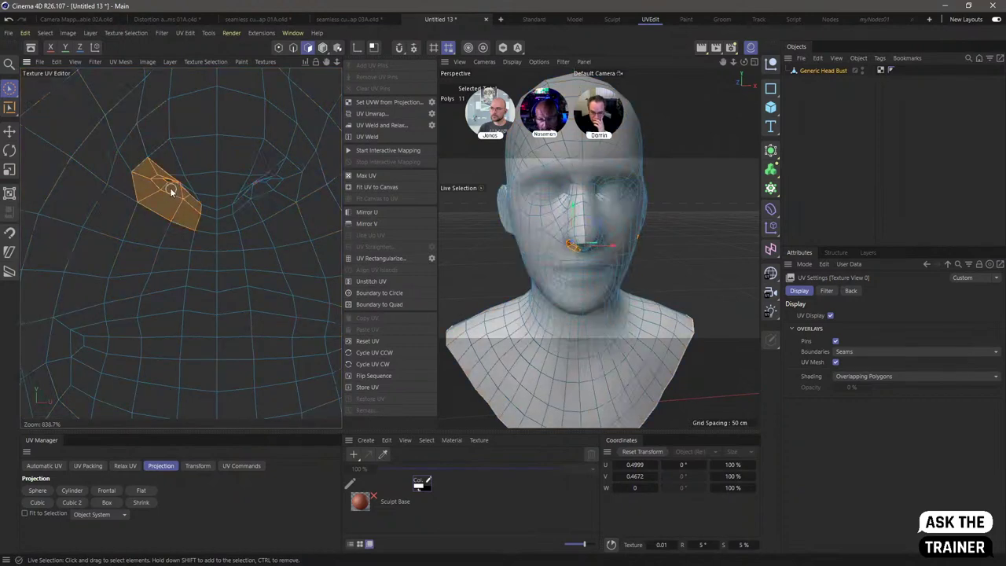
scroll(593, 251, "up", 10)
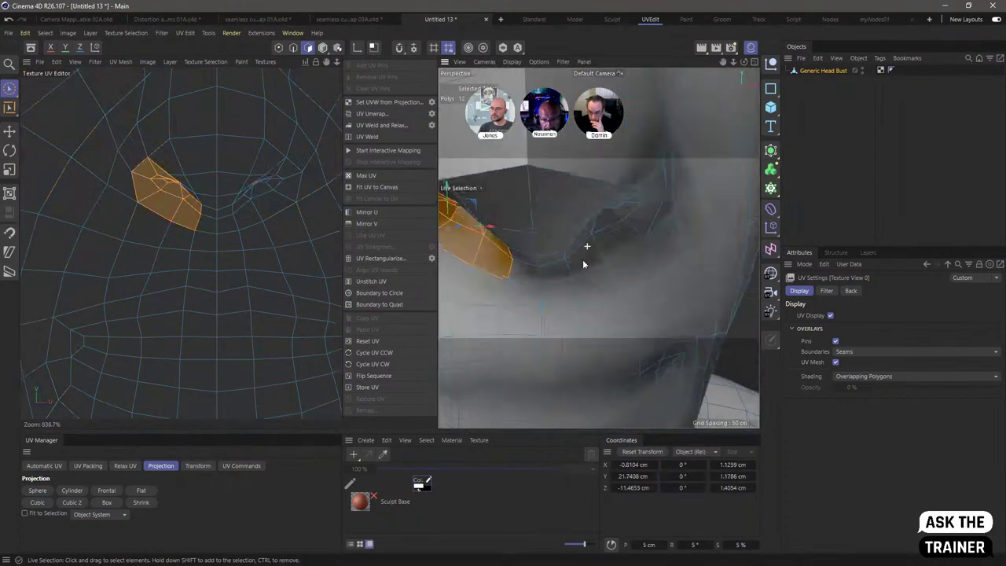
mouse_move(597, 297)
left_mouse_down("alt")
mouse_move(579, 247)
mouse_move(629, 236)
mouse_move(605, 264)
mouse_move(655, 272)
mouse_move(605, 271)
left_mouse_up("alt")
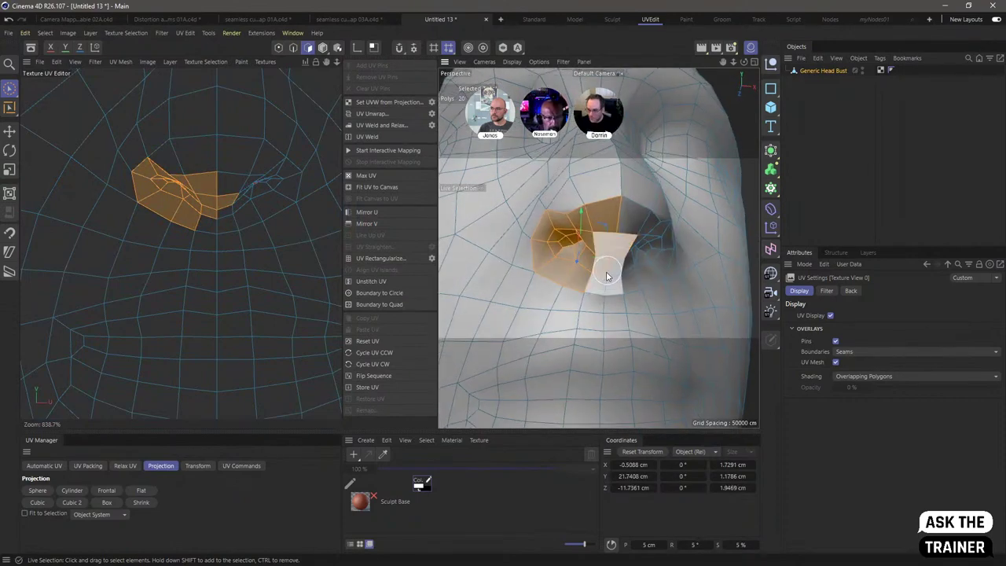
left_click(79, 36)
mouse_move(44, 32)
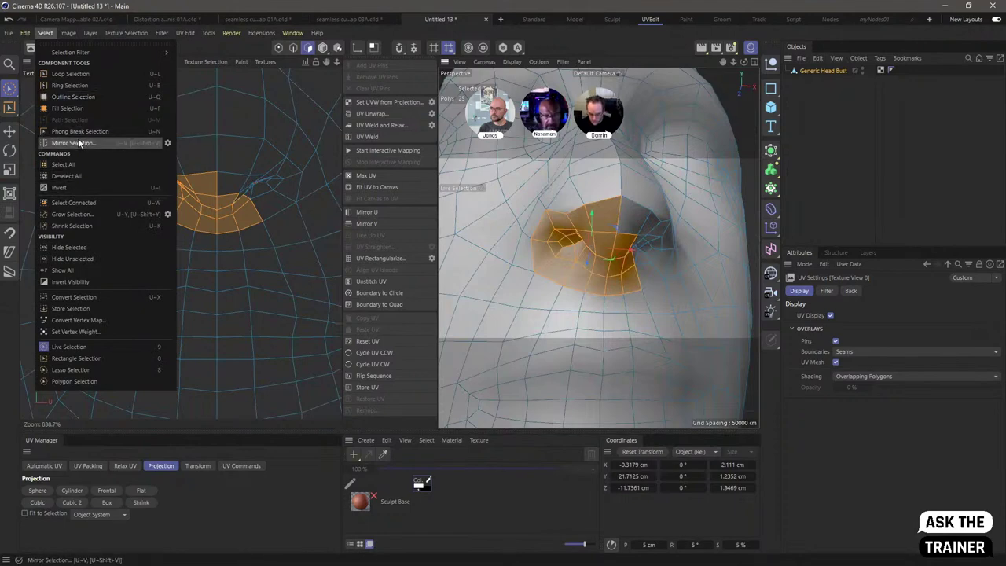
left_click(78, 142)
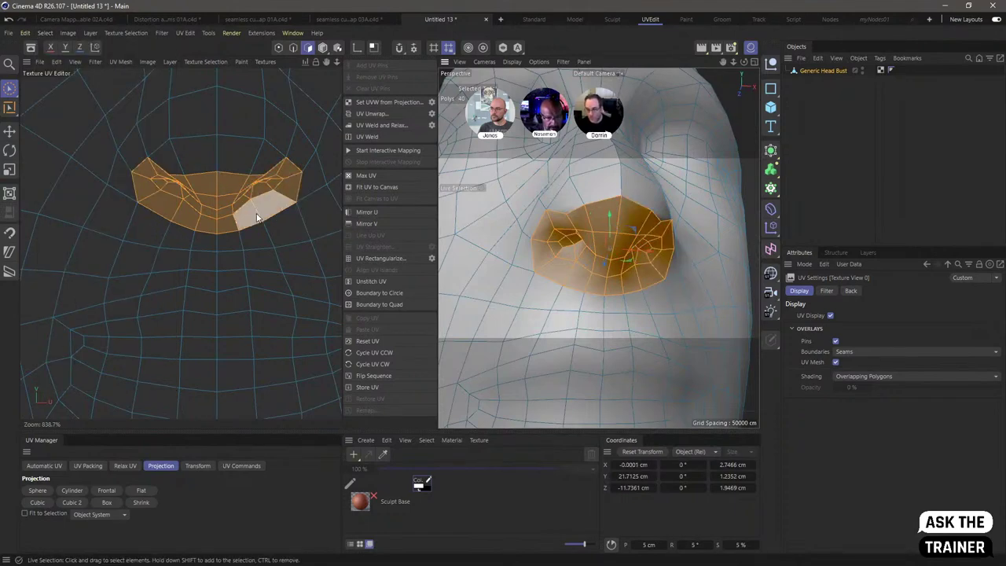
Step: Show the Relax UV options with Pin Border Points on and zoom out the UV editor
left_click(120, 467)
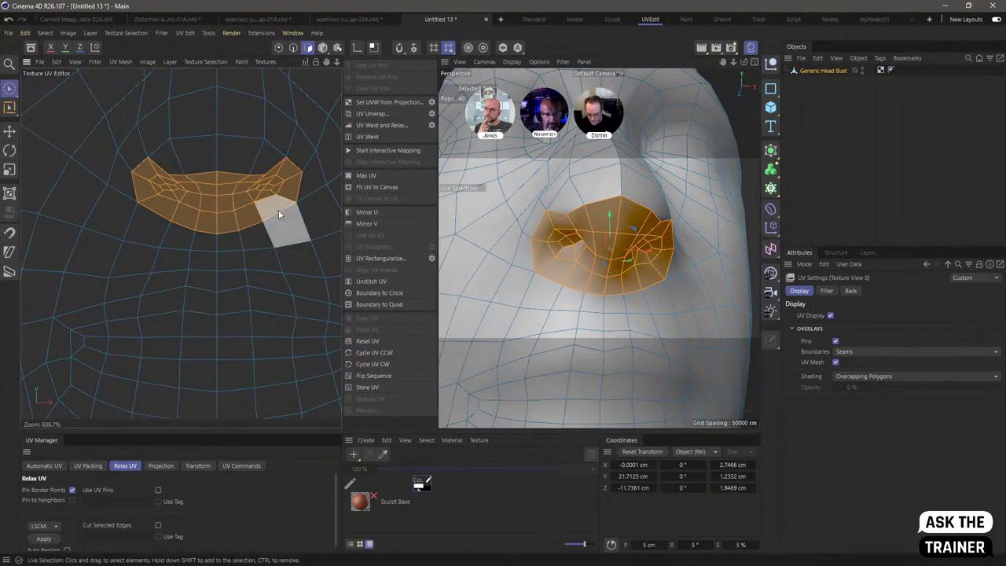
scroll(278, 210, "down", 5)
scroll(225, 231, "down", 6)
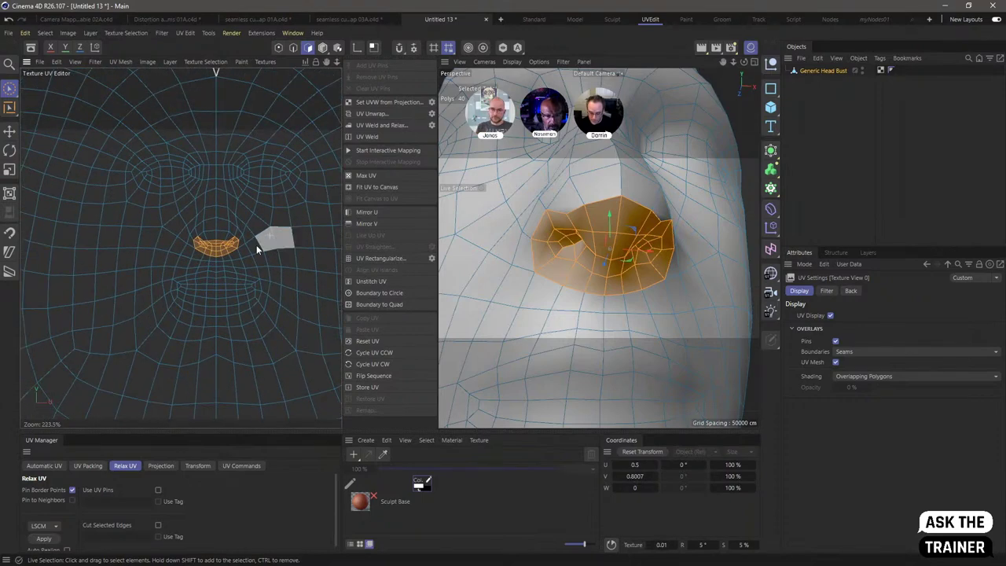
Step: Select the Head mesh in the Artista.c4d Object Manager
scroll(256, 250, "down", 4)
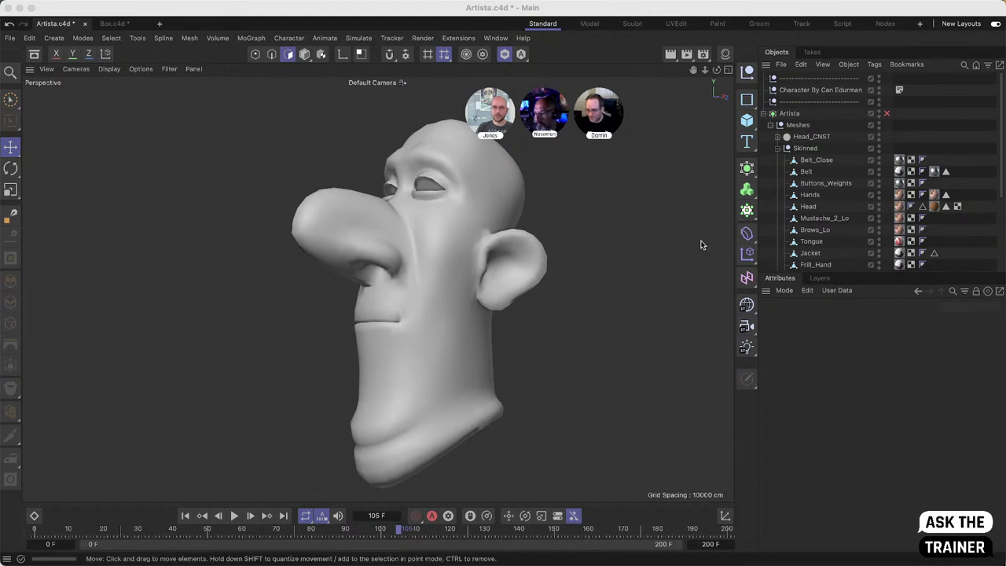
left_click(806, 206)
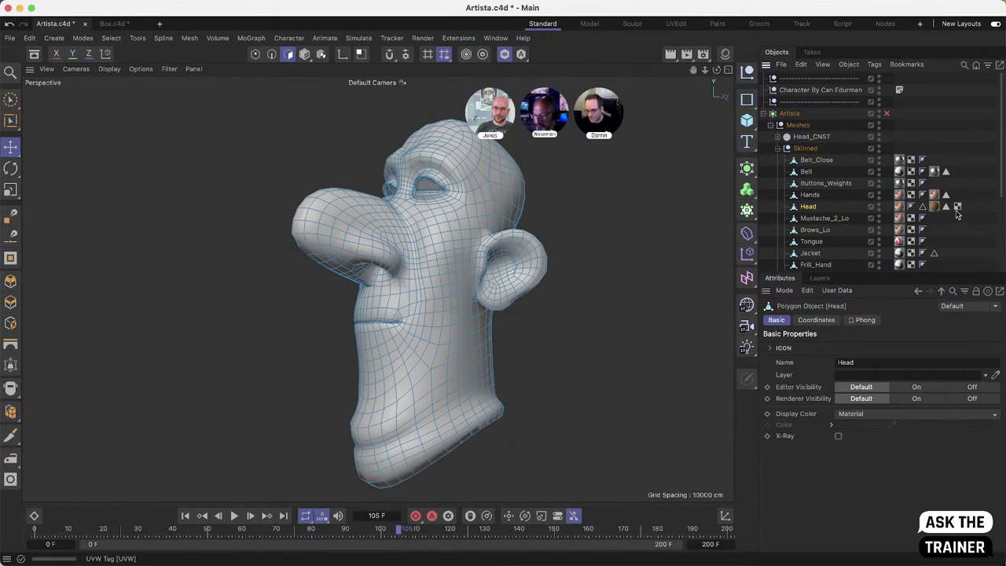
Step: Add a new UVW tag to Head using Set UVW from Projection
right_click(804, 209)
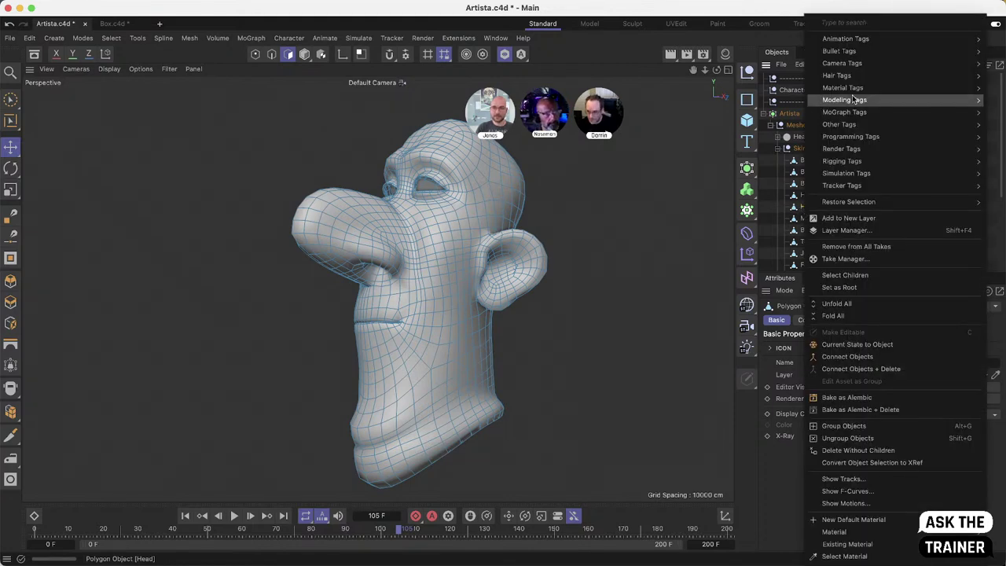
mouse_move(844, 87)
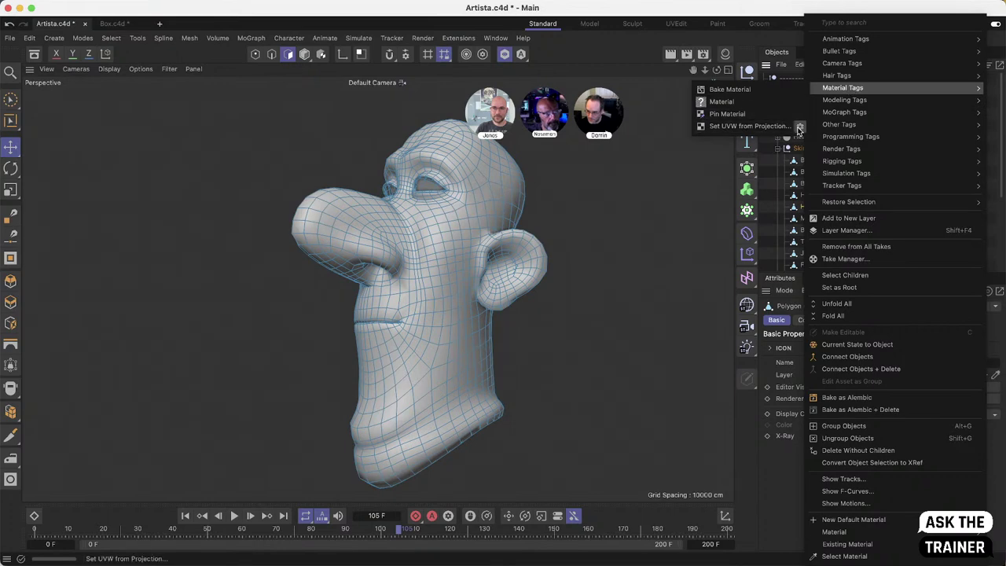
left_click(789, 127)
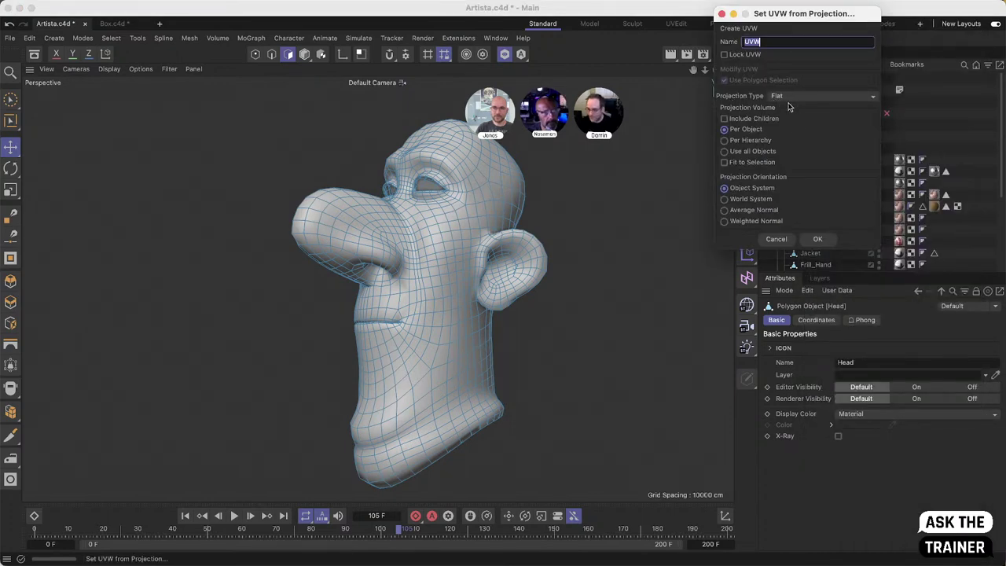
left_click(817, 239)
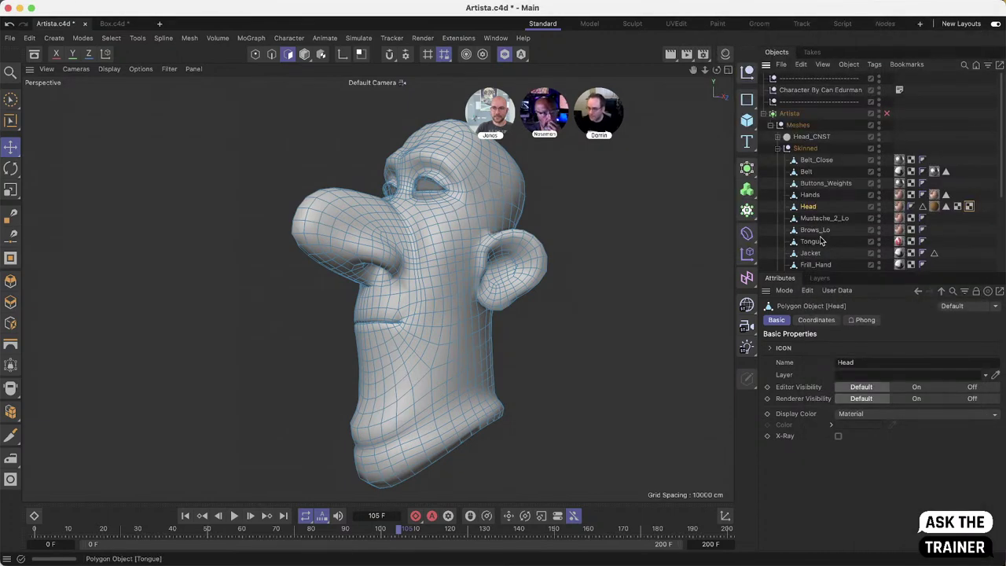
Step: Select Head's UVW tag and open its UVs in the Texture UV Editor
left_click(966, 232)
left_click(957, 206)
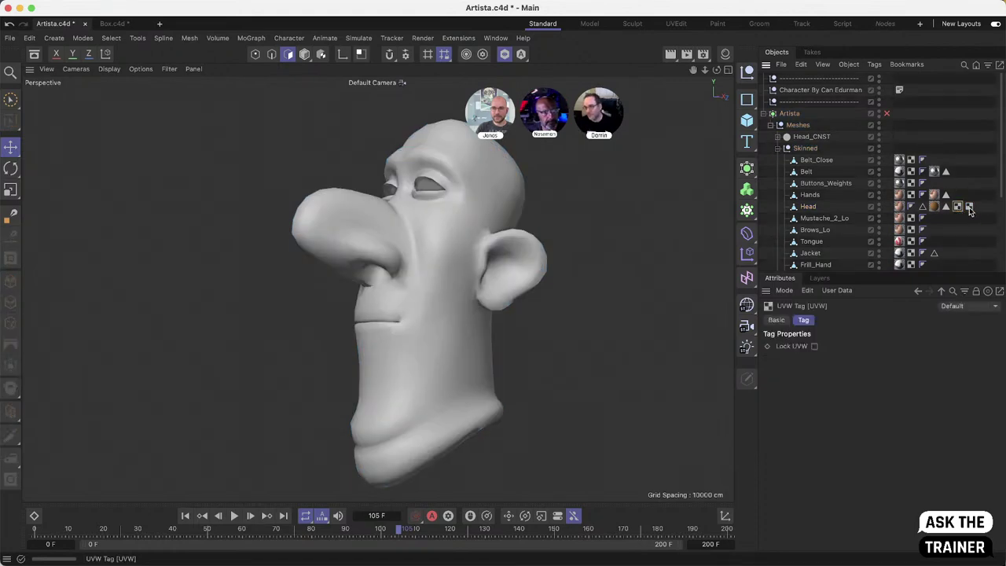
left_click_drag(957, 207, 972, 208)
left_click(958, 207)
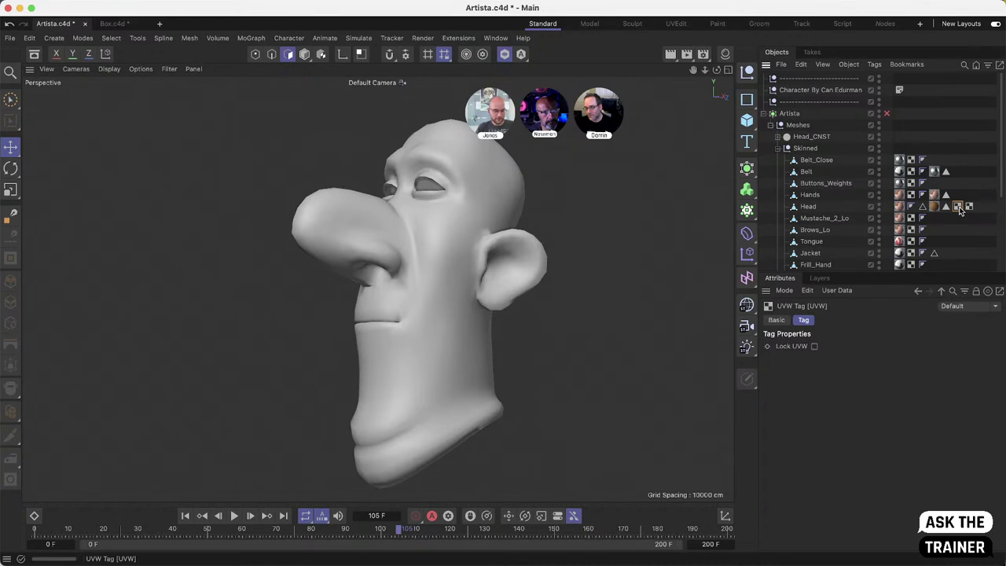
double_click(957, 206)
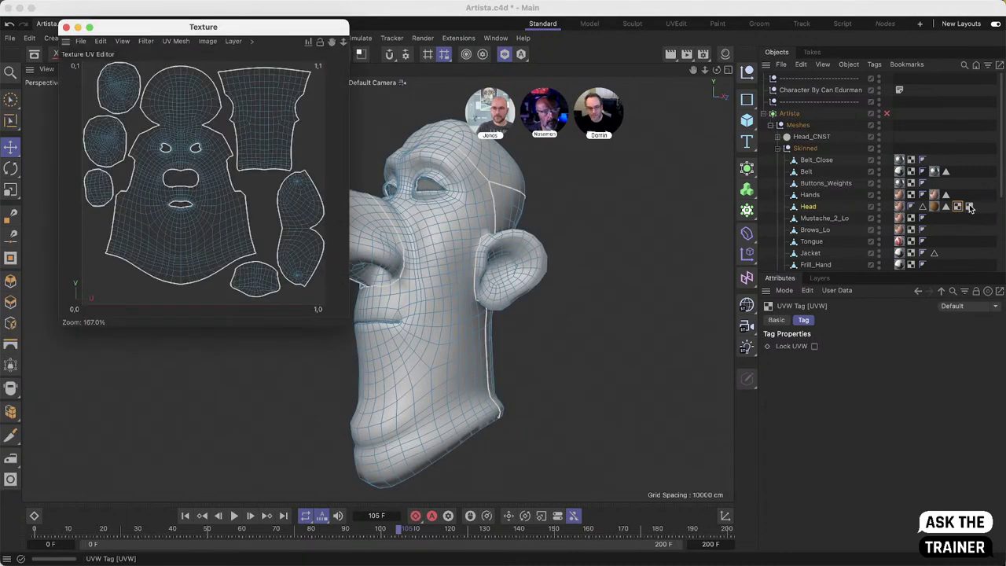
Step: Move the floating Texture window aside while showing the projected UV layout
left_click(969, 206)
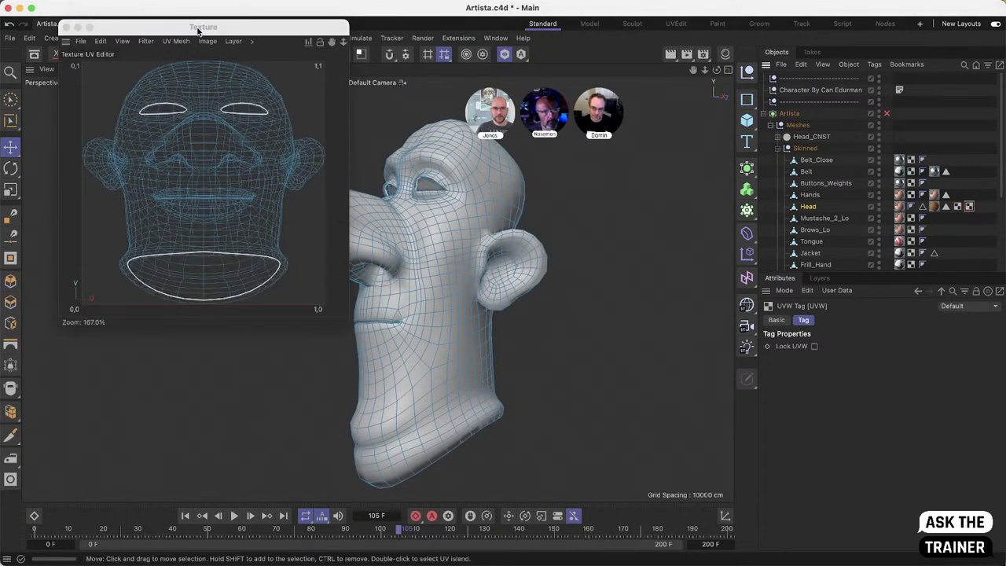
left_click_drag(198, 30, 263, 92)
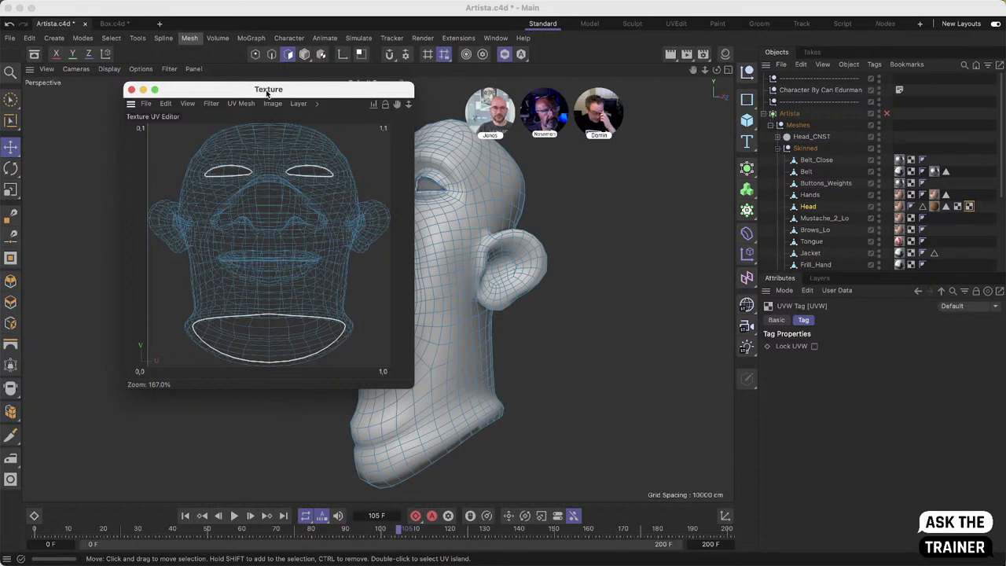
left_click_drag(318, 93, 416, 124)
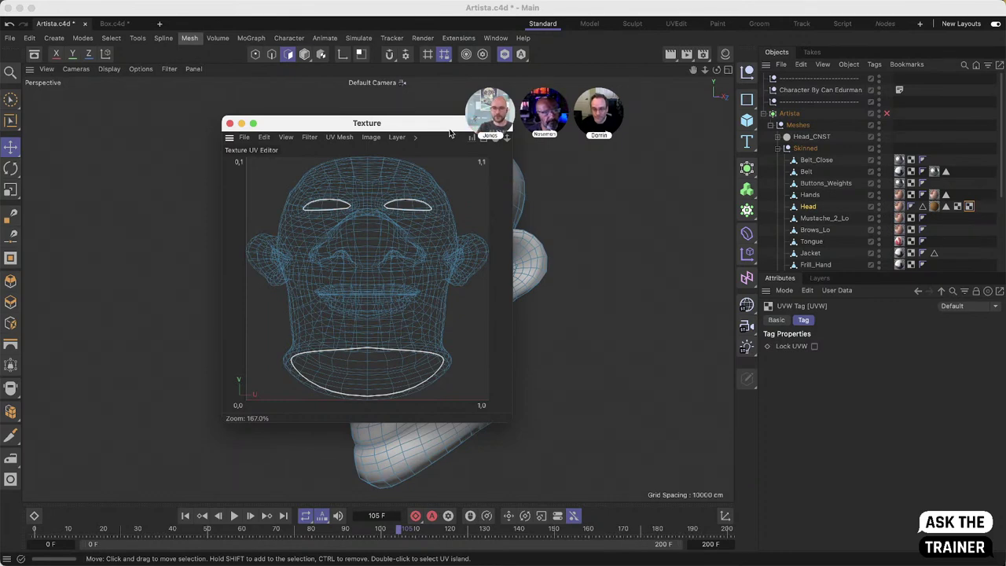
Step: Toggle between Head's projected and unwrapped UVW tags to compare, then close the Texture window
left_click(968, 207)
left_click(957, 206)
left_click(969, 207)
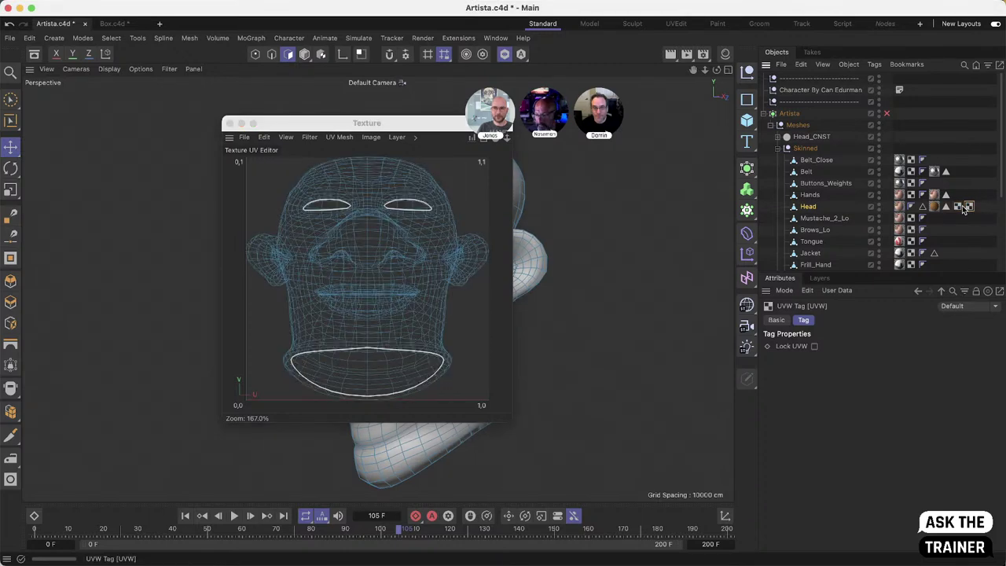
left_click(959, 207)
left_click(968, 208)
left_click(959, 208)
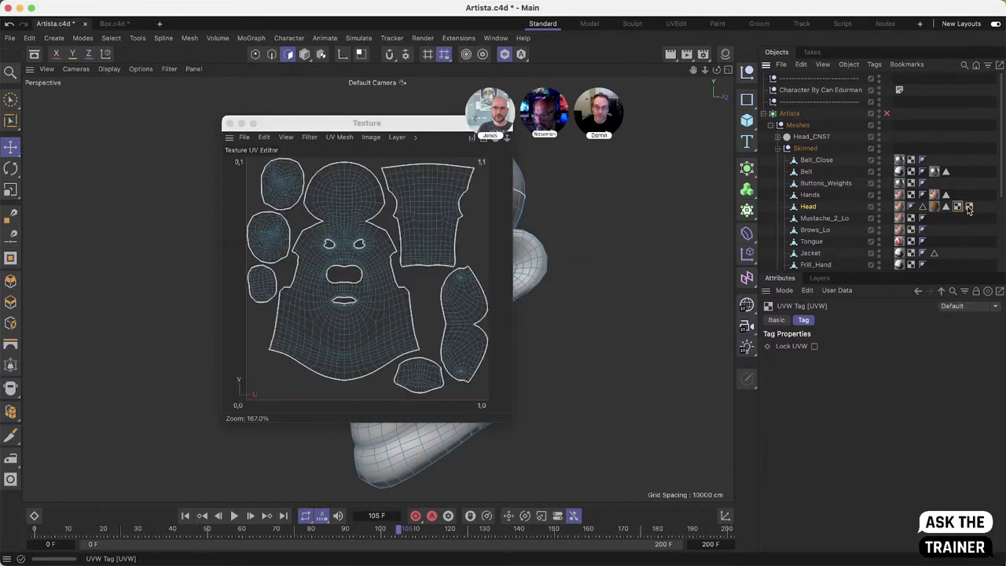
left_click(968, 207)
left_click(959, 207)
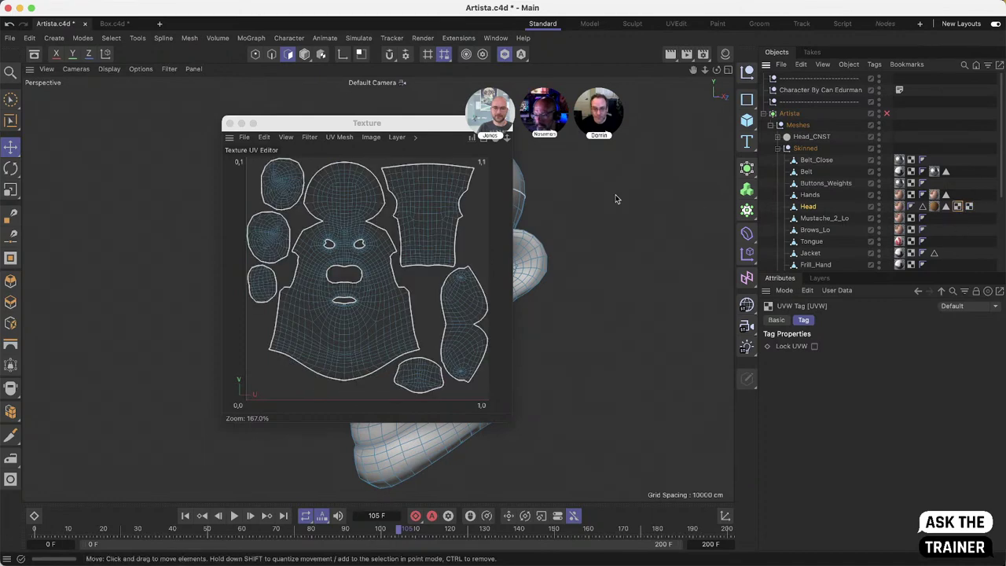
left_click(230, 124)
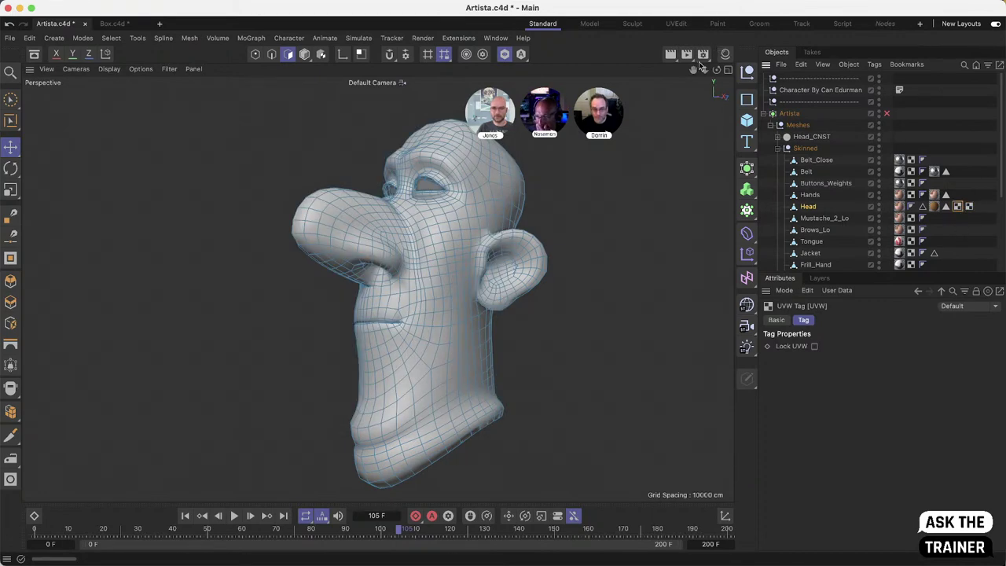
left_click(702, 55)
Step: Switch the renderer to Redshift and create a new Redshift Standard material
left_click(699, 76)
left_click(691, 107)
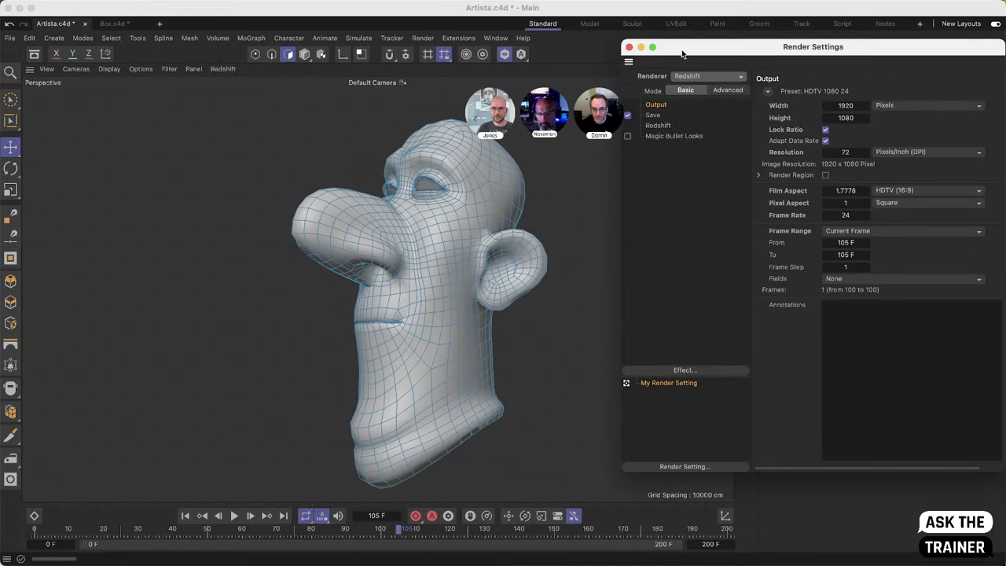
left_click(629, 47)
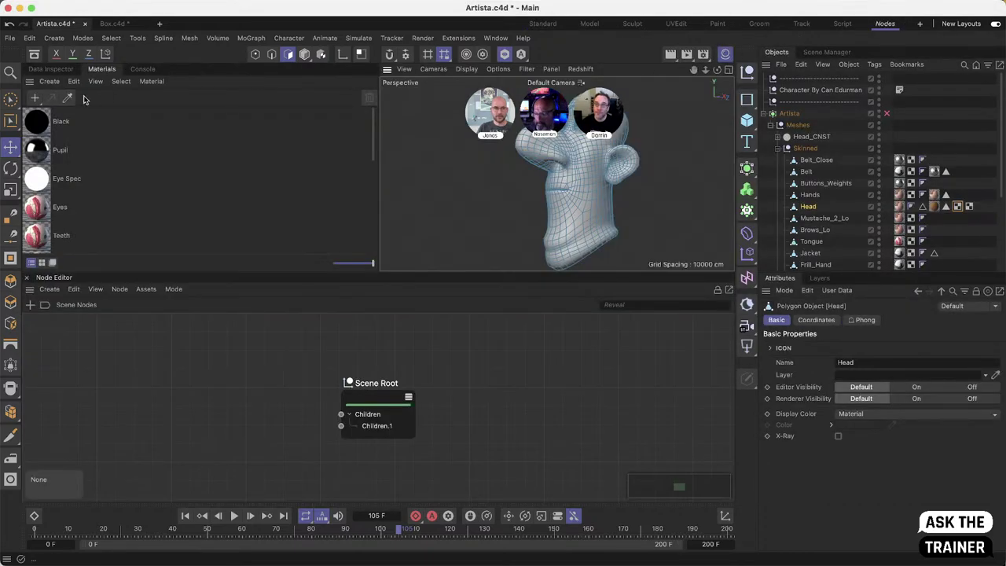
left_click(48, 81)
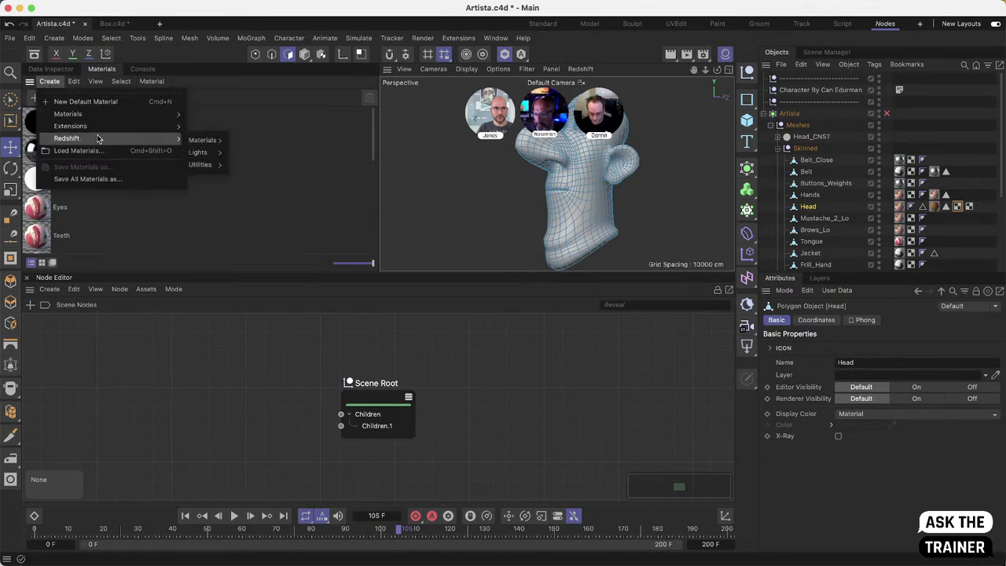
left_click(250, 292)
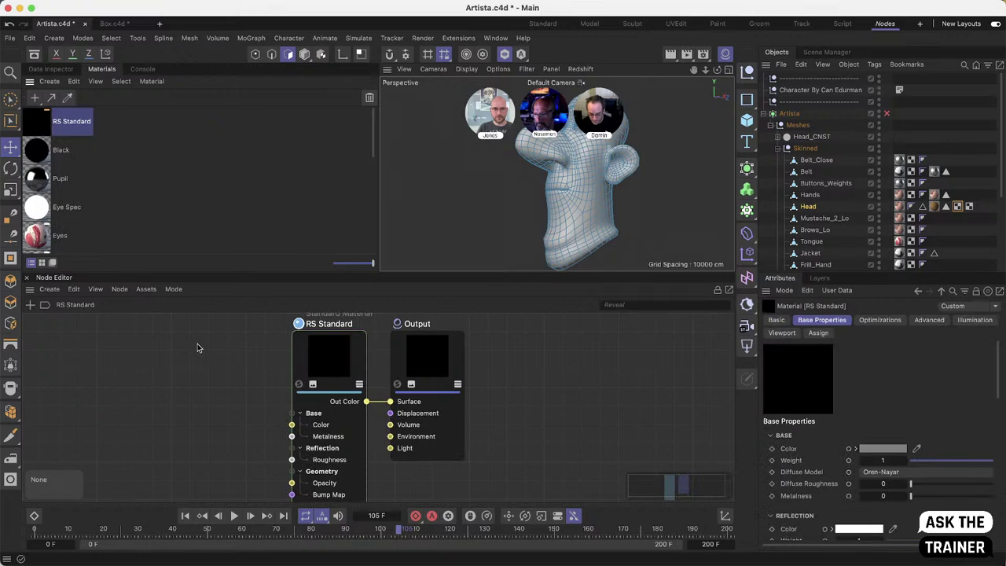
Step: Add a Maxon Noise node via node search and place it left of RS Standard
right_click(155, 383)
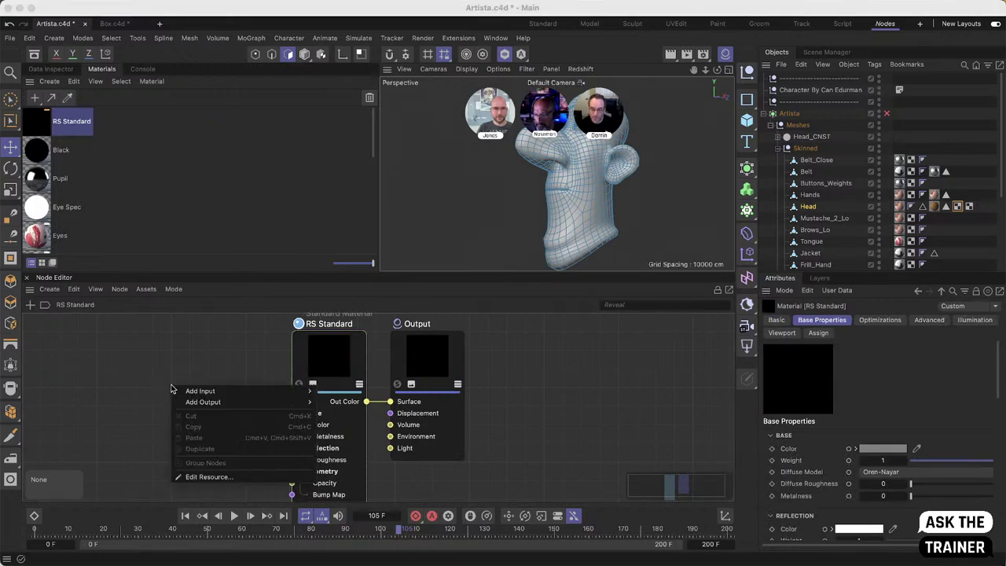
left_click(148, 386)
double_click(148, 385)
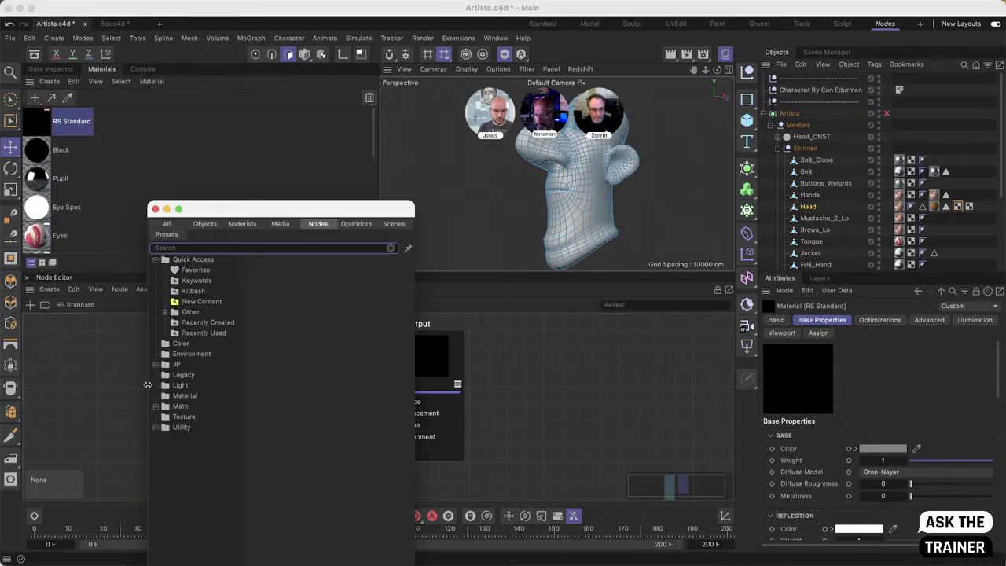
type("noise")
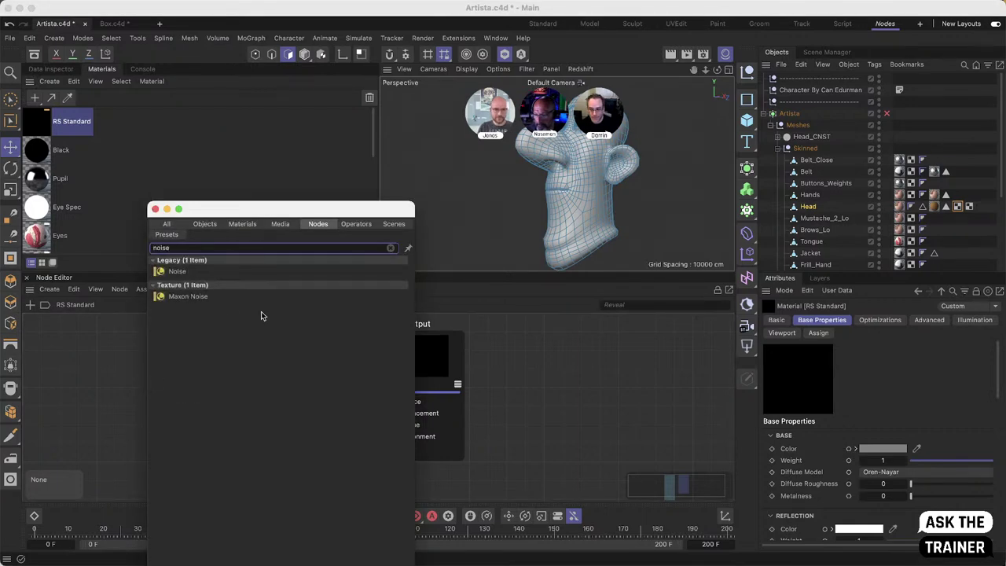
double_click(182, 296)
left_click_drag(353, 418, 133, 410)
Step: Set the noise node's Input Source to UV/Vertex Attribute with attribute name UVW
scroll(776, 482, "down", 3)
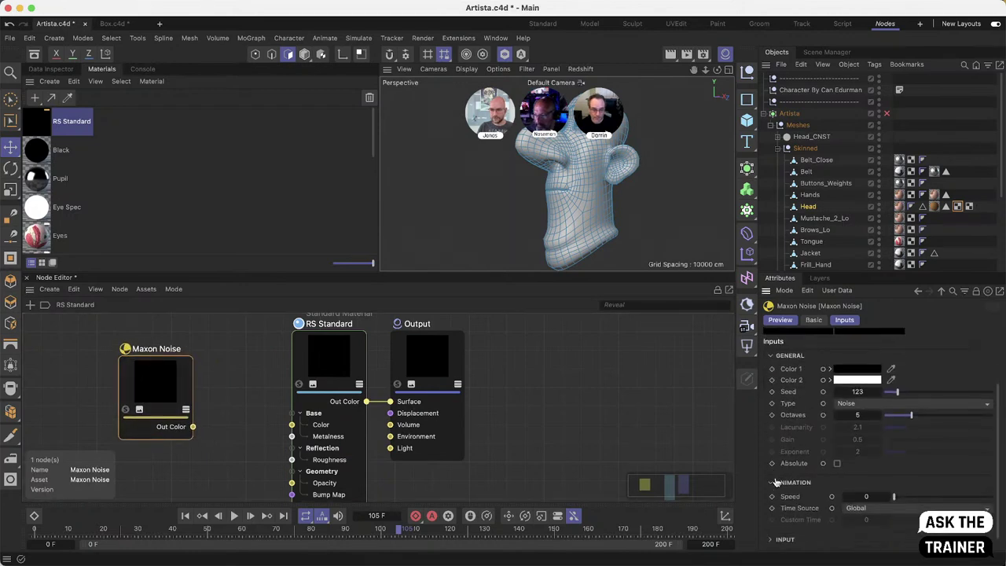
left_click(773, 539)
scroll(785, 485, "down", 1)
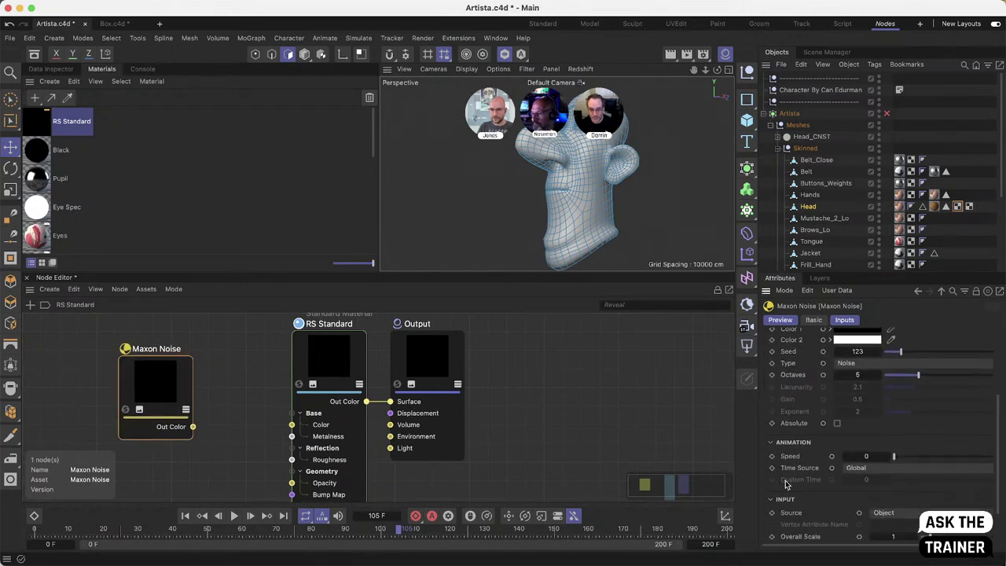
scroll(785, 484, "down", 1)
left_click(891, 468)
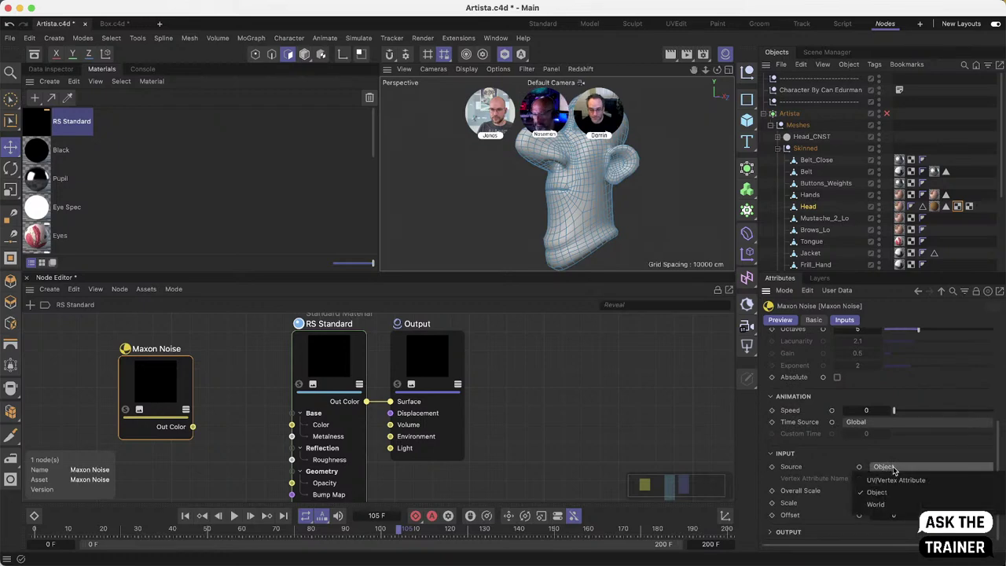
left_click(893, 481)
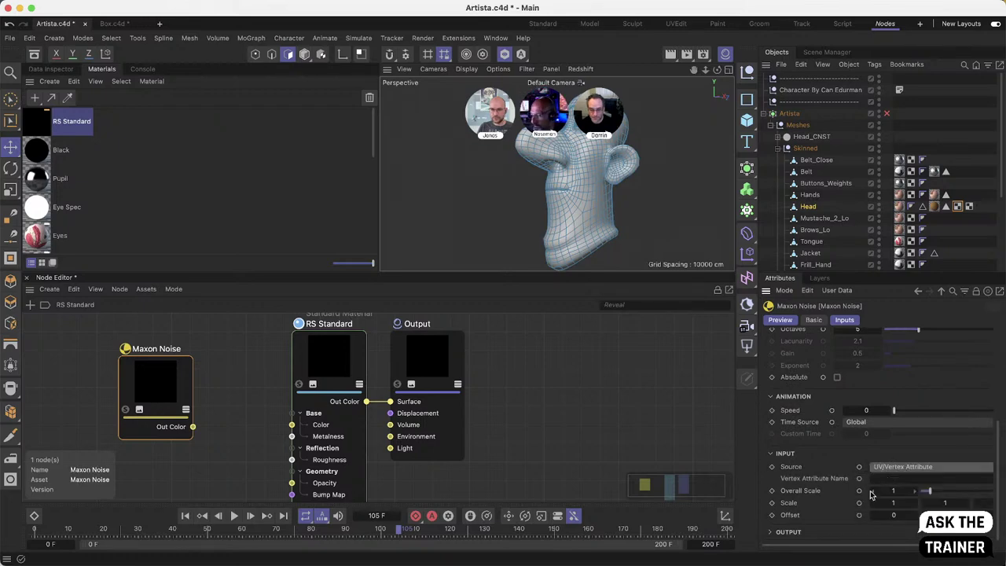
left_click(887, 478)
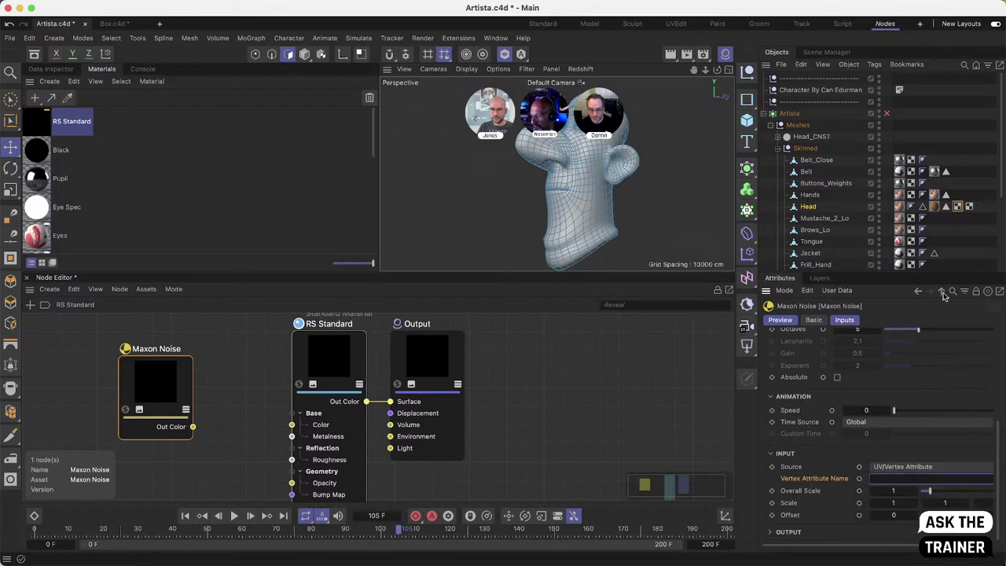
type("UVW")
key("Return")
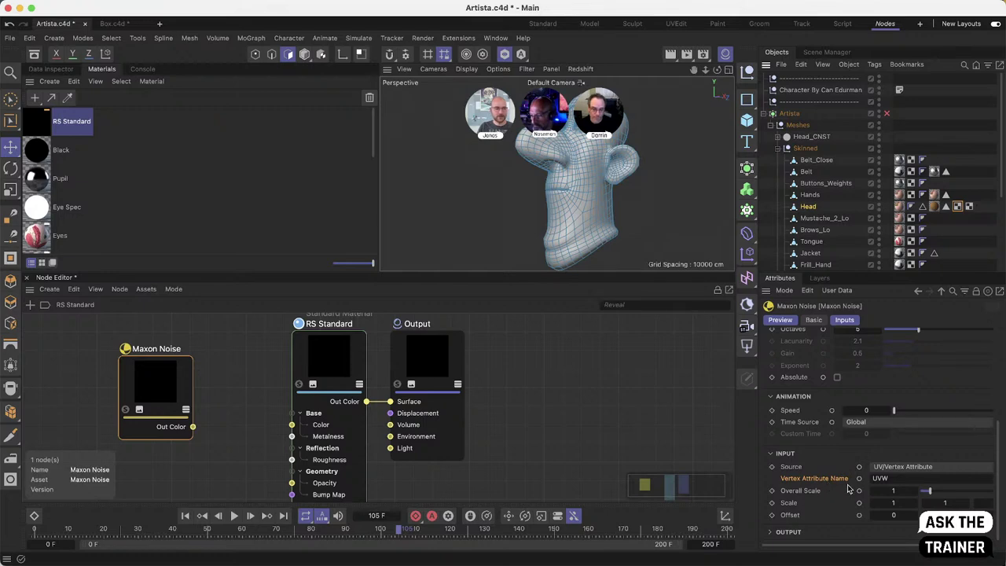
Step: Search Commander for 'text' and drag a Texture node in beside RS Standard
left_click(274, 414)
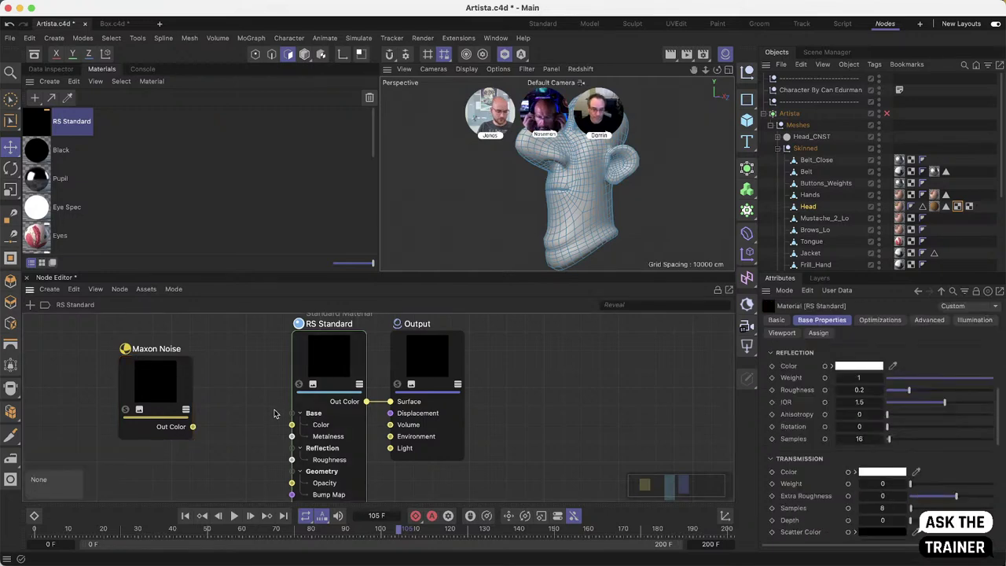
key("shift+c")
type("text")
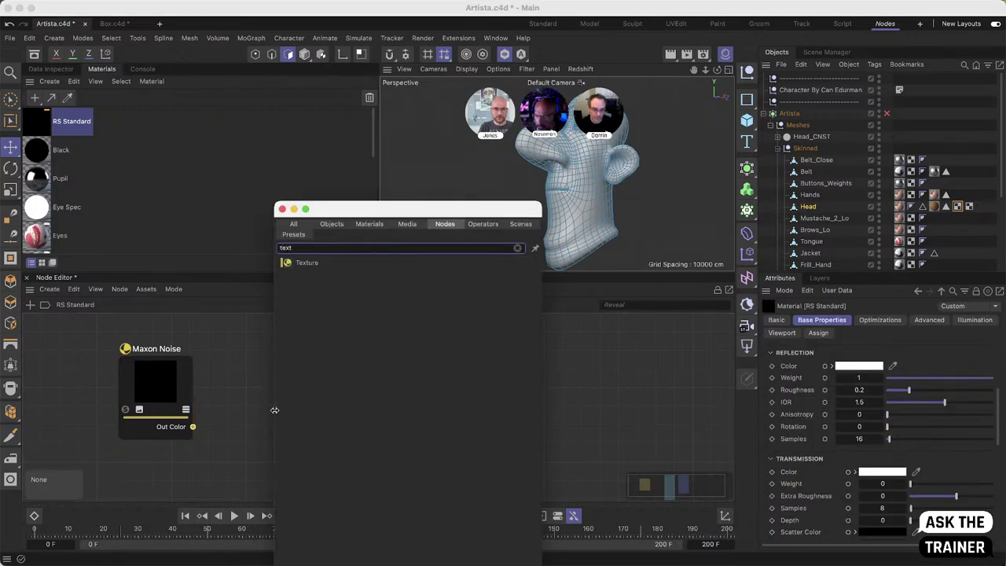
left_click_drag(308, 263, 266, 393)
Step: Select the Texture node's UV Channel field, orbit to the head's top, then go to the browser
scroll(829, 454, "down", 3)
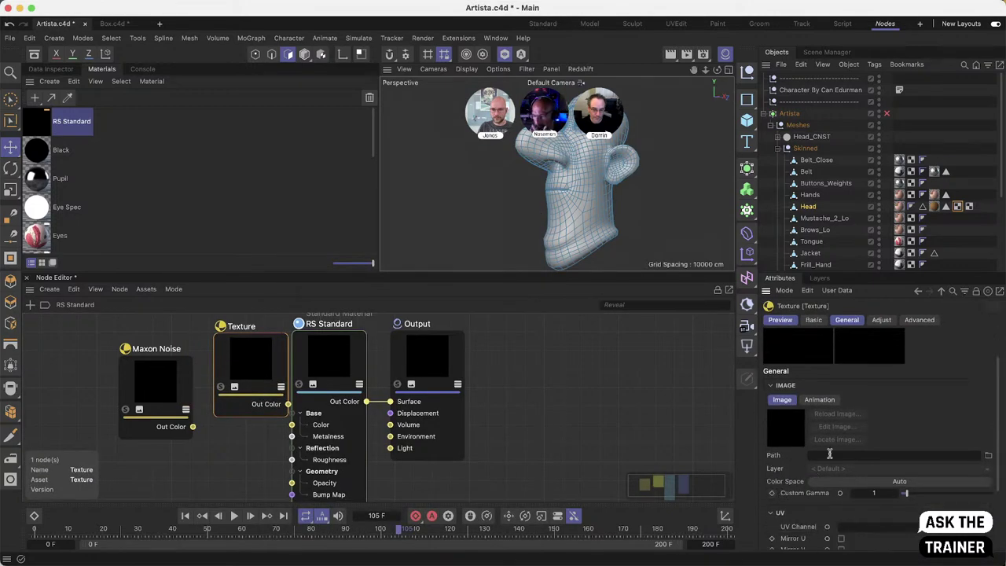
scroll(829, 455, "down", 1)
left_click(882, 522)
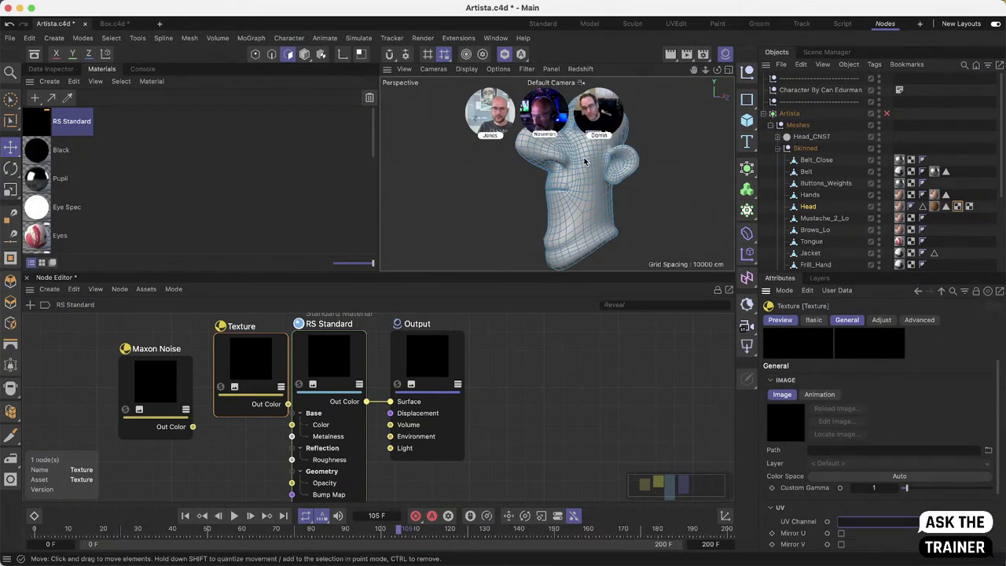
scroll(584, 161, "up", 6)
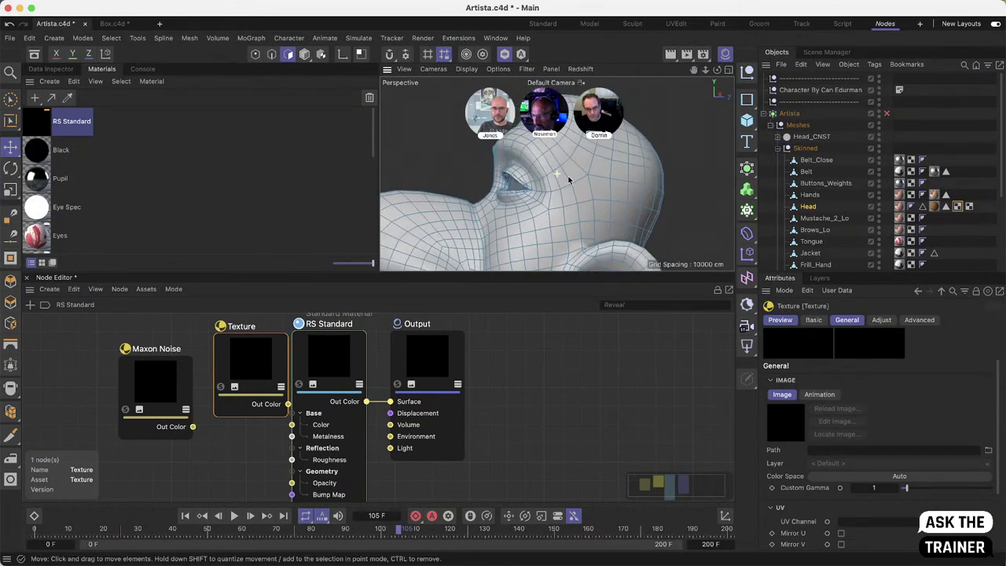
left_click_drag(569, 180, 590, 166, "alt")
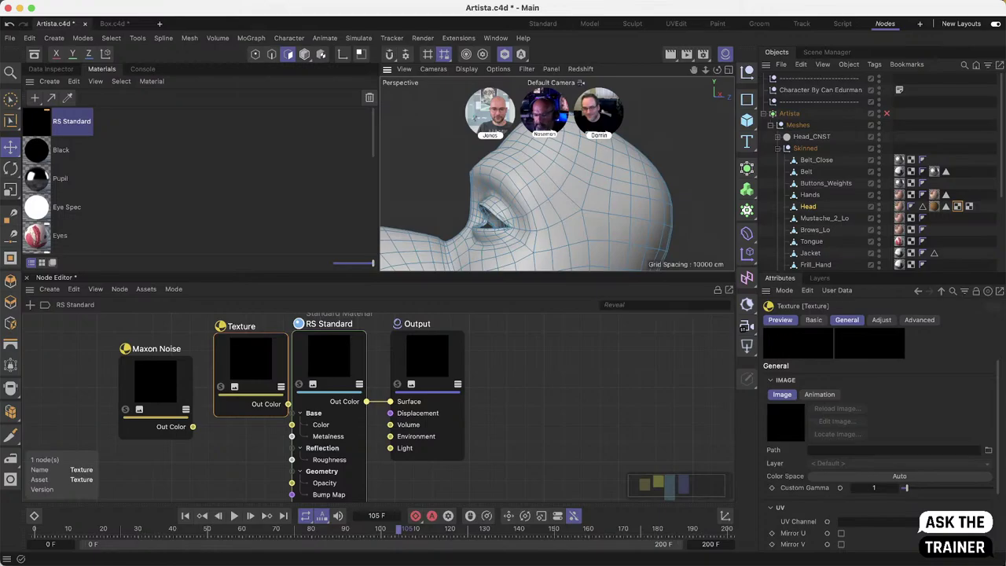
key("super+Tab")
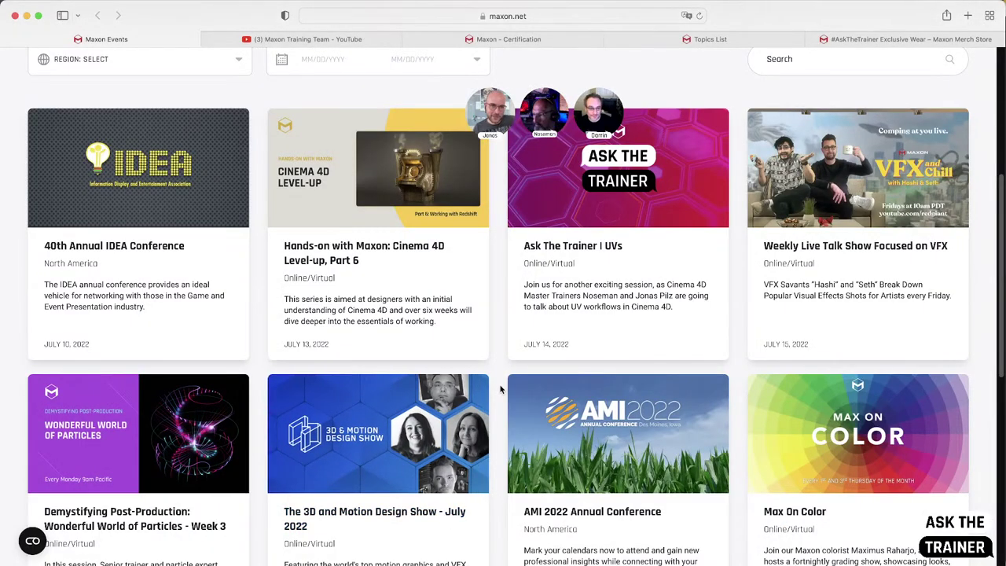
Step: Review maxon.net events like Ask The Trainer | UVs, then open the Maxon Training Team YouTube channel
scroll(487, 370, "up", 5)
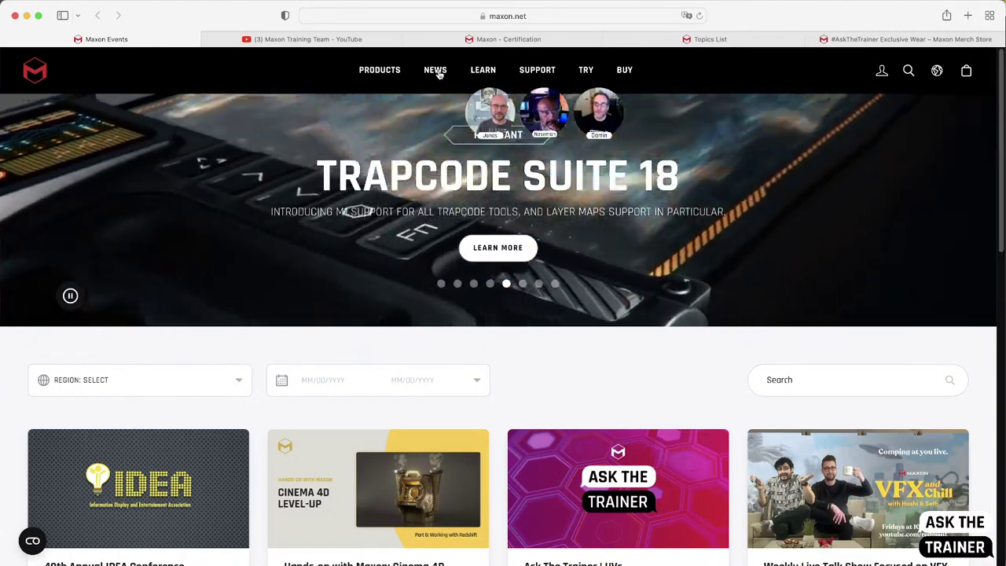
mouse_move(437, 78)
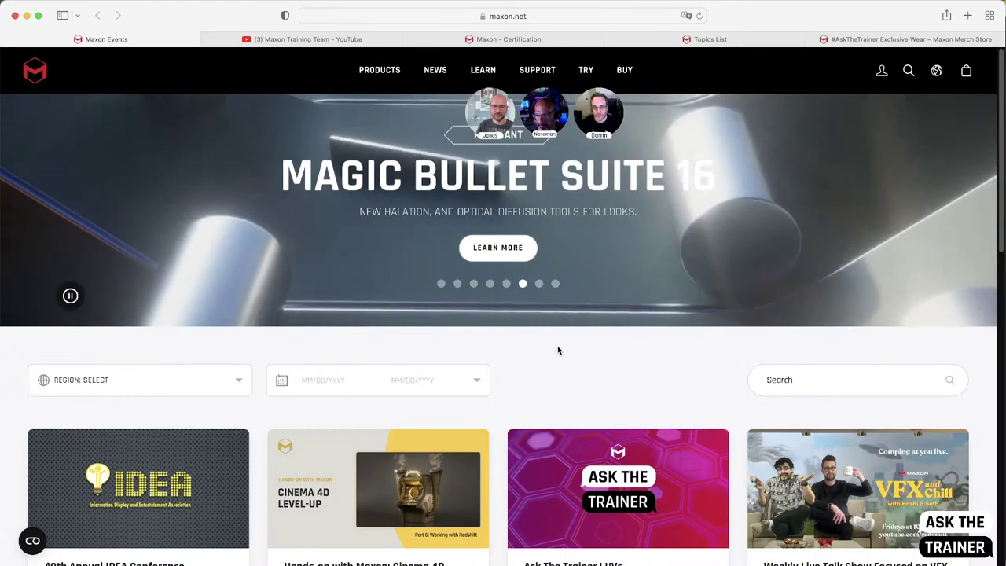
scroll(573, 371, "down", 5)
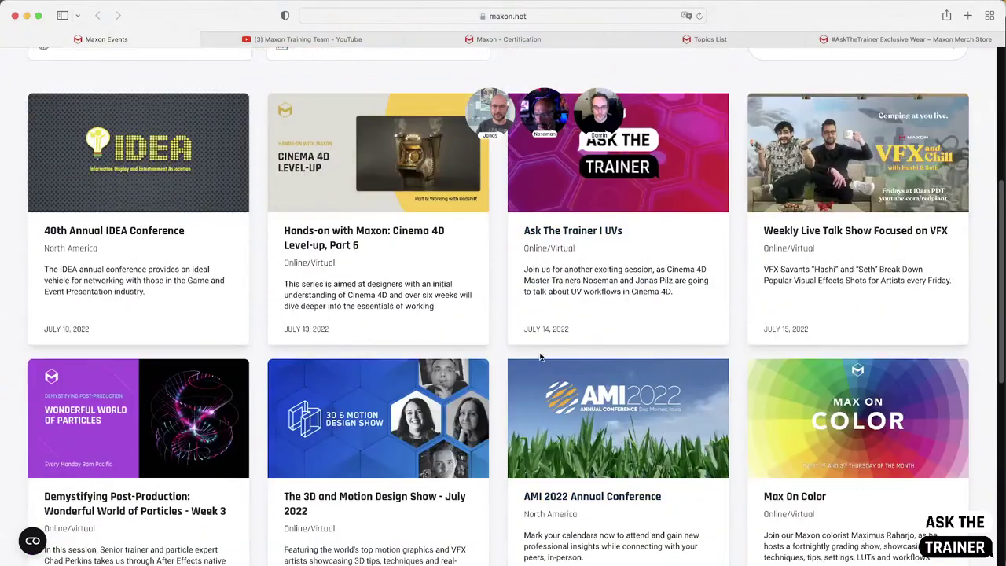
scroll(642, 169, "down", 1)
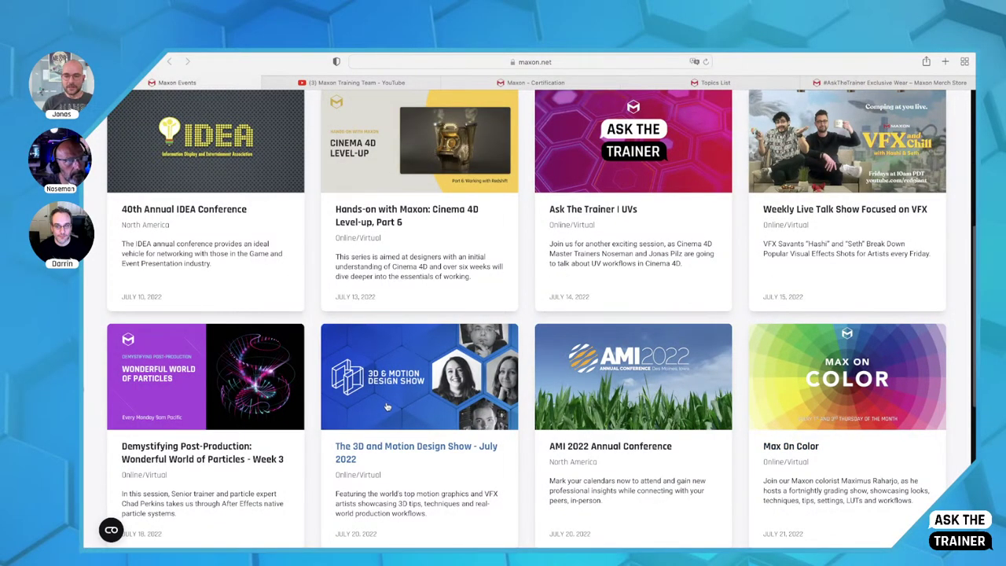
scroll(464, 379, "up", 2)
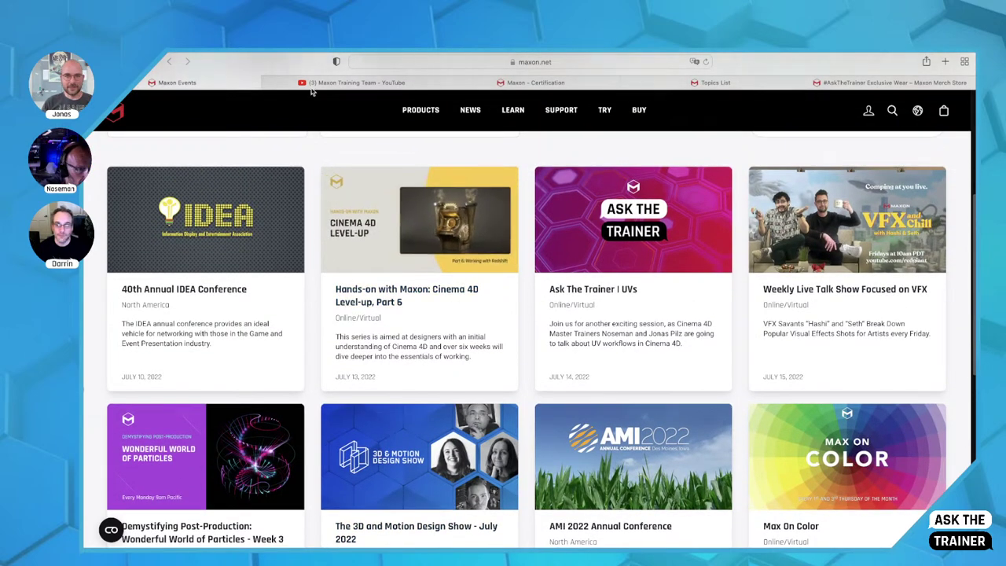
left_click(343, 83)
Step: Browse the channel's #AskTheTrainer streams and uploads, then open the Maxon Certification page
scroll(507, 288, "up", 4)
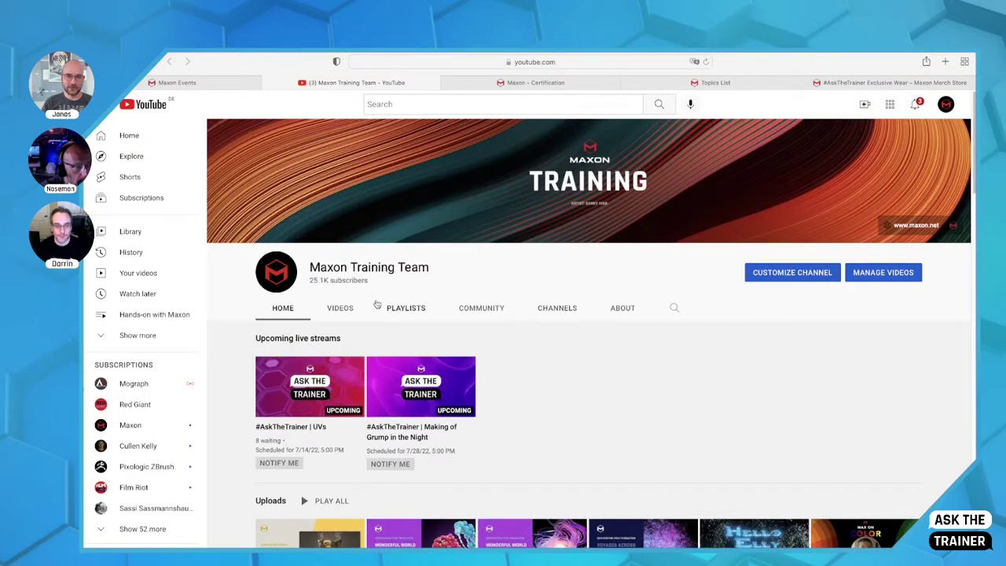
scroll(597, 330, "down", 5)
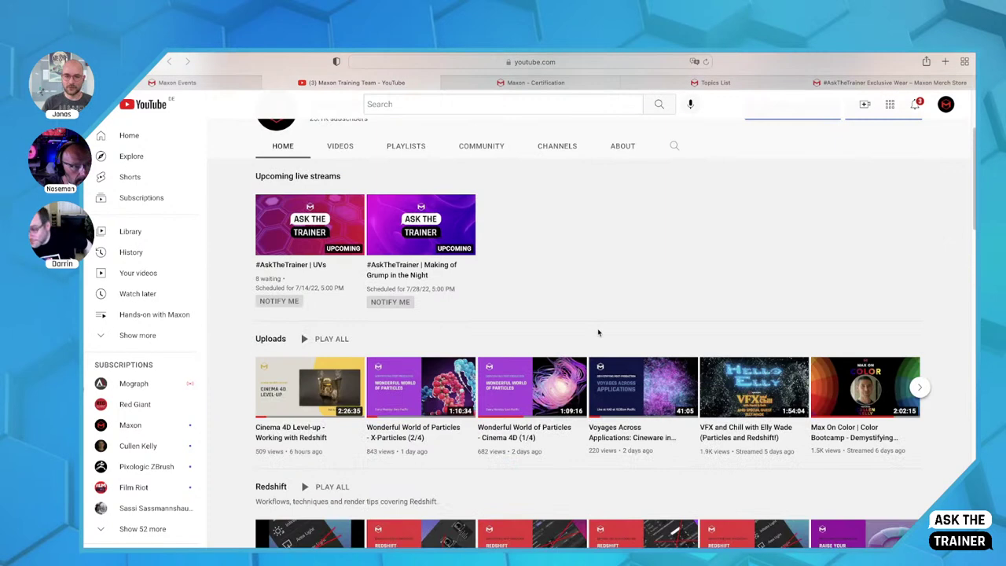
scroll(503, 322, "down", 3)
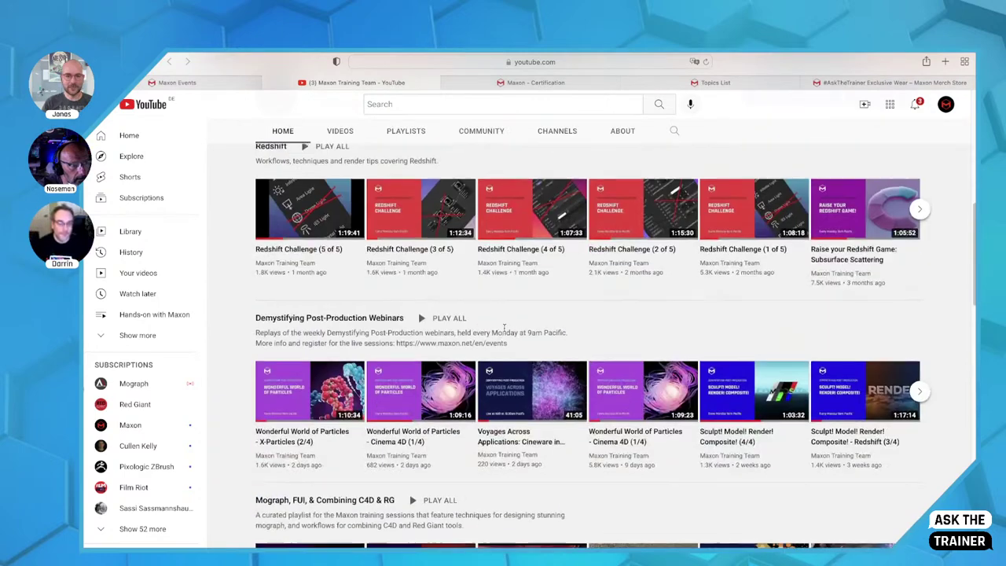
scroll(471, 322, "up", 10)
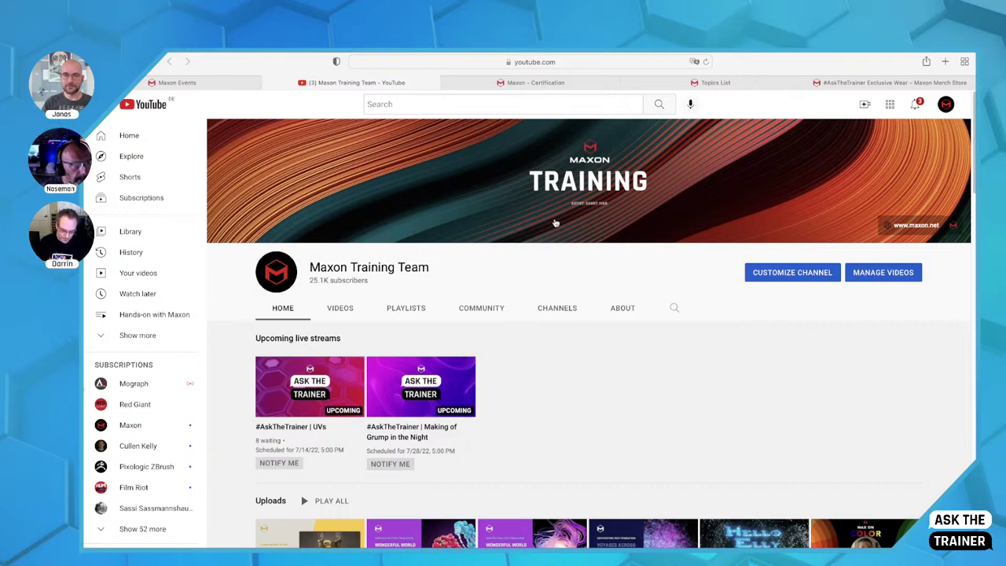
left_click(552, 87)
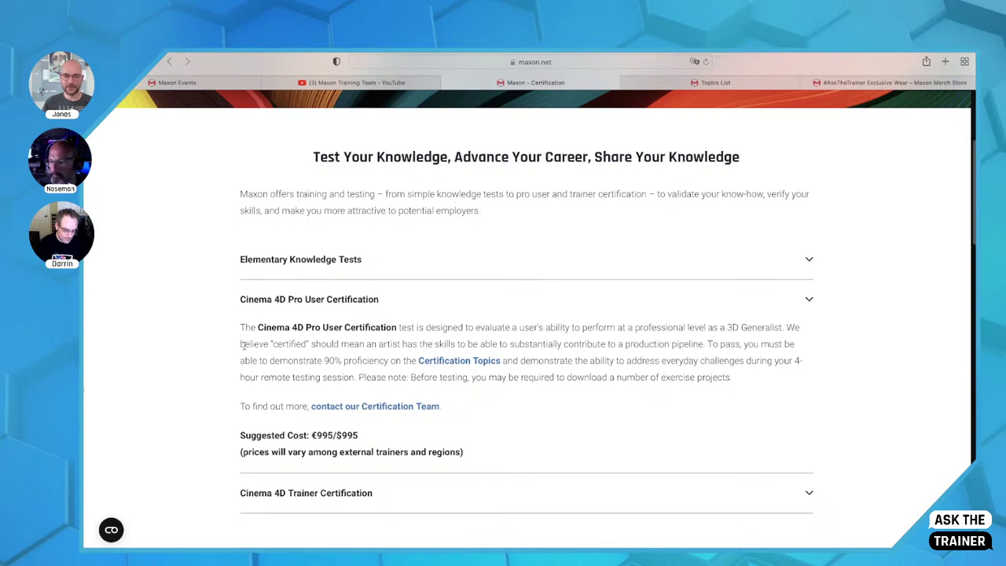
Step: Scroll through the Cinema 4D Certification Topics list, then open the #AskTheTrainer Exclusive Wear store
scroll(277, 353, "down", 1)
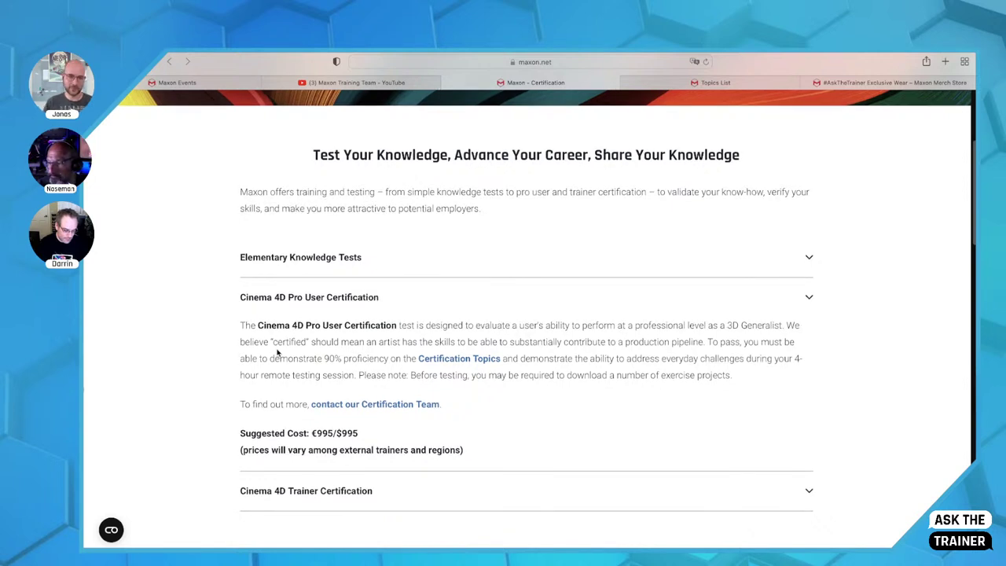
left_click(451, 359)
scroll(424, 354, "down", 5)
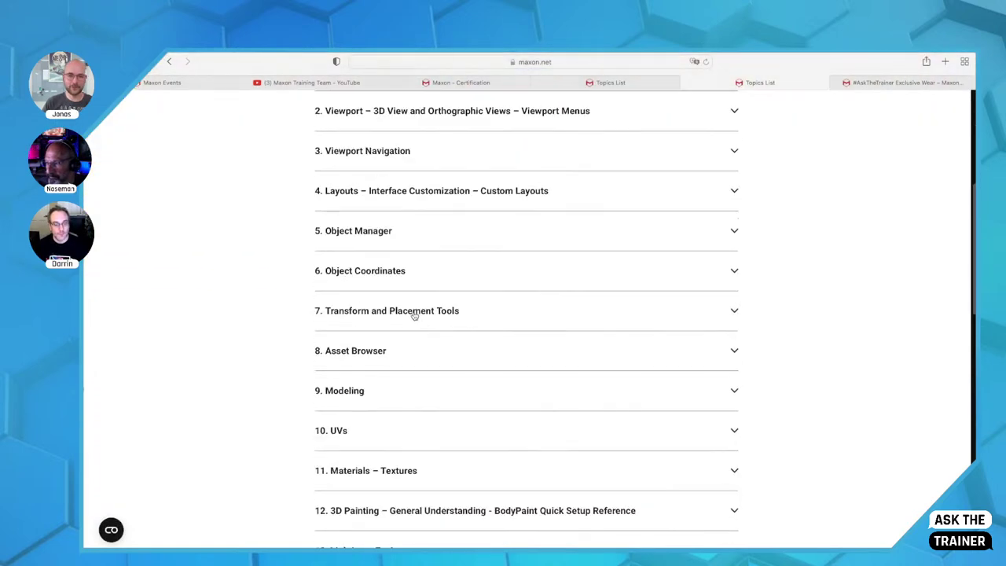
scroll(424, 330, "down", 3)
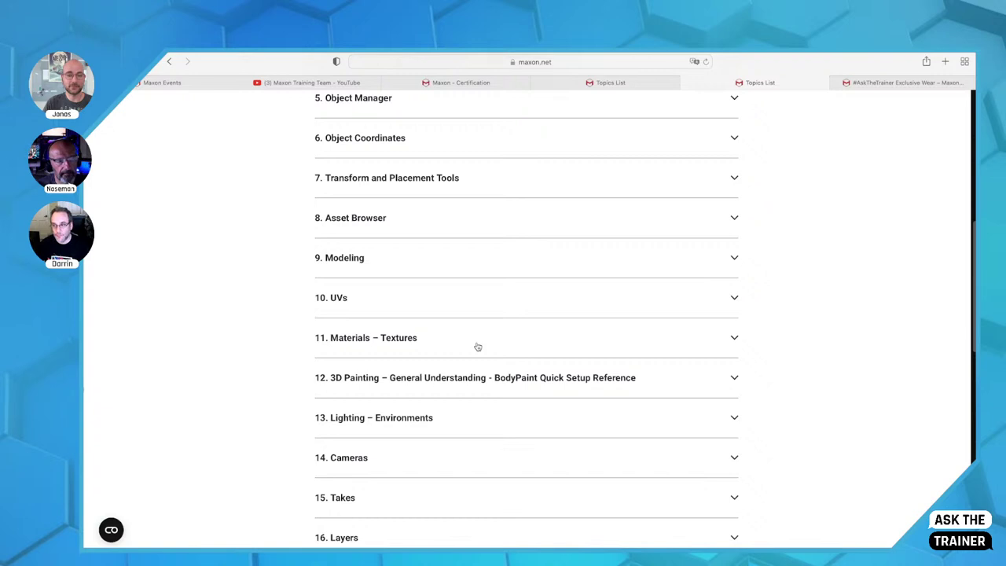
scroll(495, 350, "down", 1)
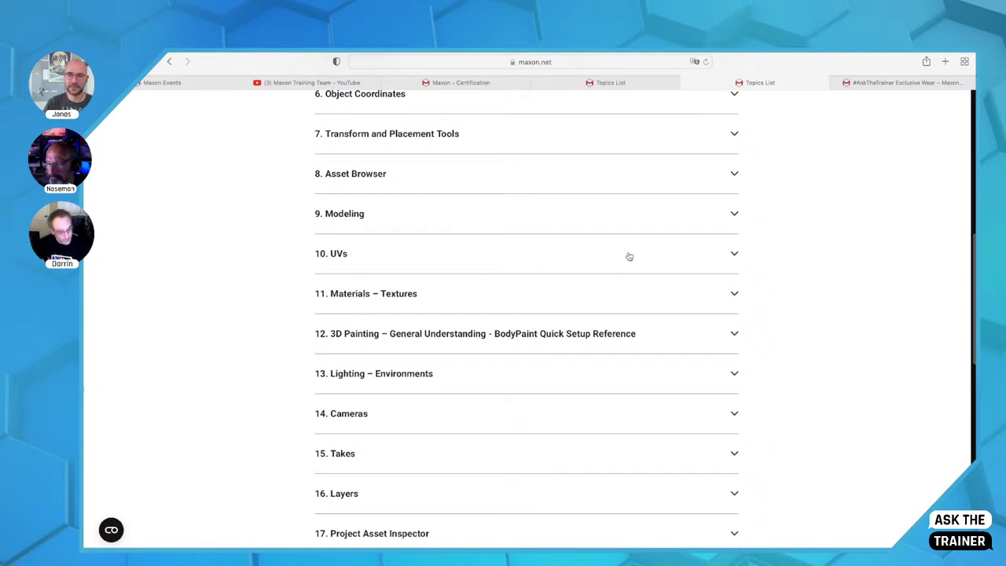
left_click(856, 84)
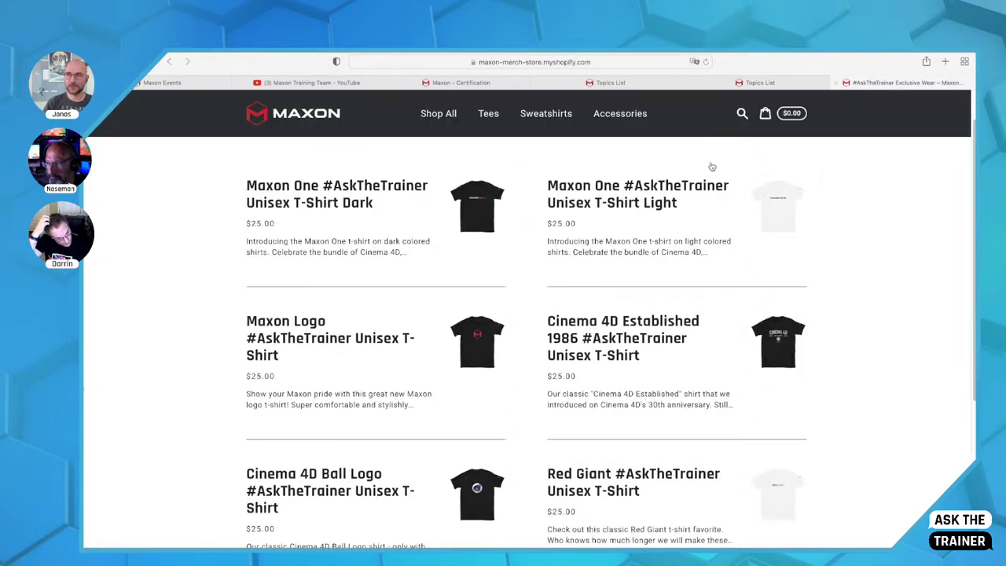